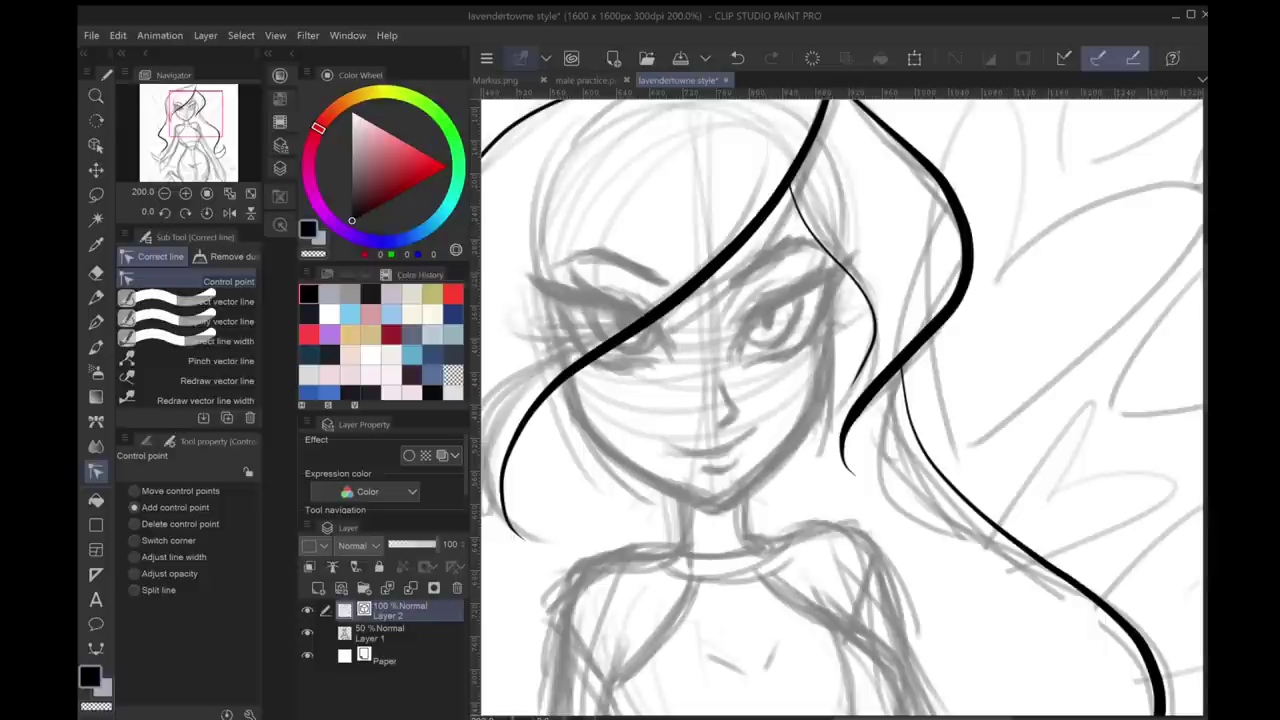
Ink the cheek and jaw contours over the face sketch on Layer 2 with the Mapping pen, retrying unsatisfactory strokes
{"action": "key", "text": "p"}
{"action": "left_click", "coordinate": [228, 321]}
{"action": "mouse_move", "coordinate": [893, 255]}
{"action": "left_mouse_down"}
{"action": "mouse_move", "coordinate": [852, 450]}
{"action": "mouse_move", "coordinate": [735, 460]}
{"action": "left_mouse_up"}
{"action": "key", "text": "ctrl+z"}
{"action": "key", "text": "ctrl+z"}
{"action": "left_click_drag", "start_coordinate": [855, 448], "coordinate": [735, 460]}
{"action": "key", "text": "ctrl+z"}
{"action": "key", "text": "ctrl+z"}
{"action": "key", "text": "ctrl+z"}
Ink the chin to close the jawline and tidy the joined vector strokes with line correction and the eraser
{"action": "scroll", "coordinate": [733, 459], "scroll_direction": "up", "scroll_amount": 2}
{"action": "left_click_drag", "start_coordinate": [862, 456], "coordinate": [766, 468]}
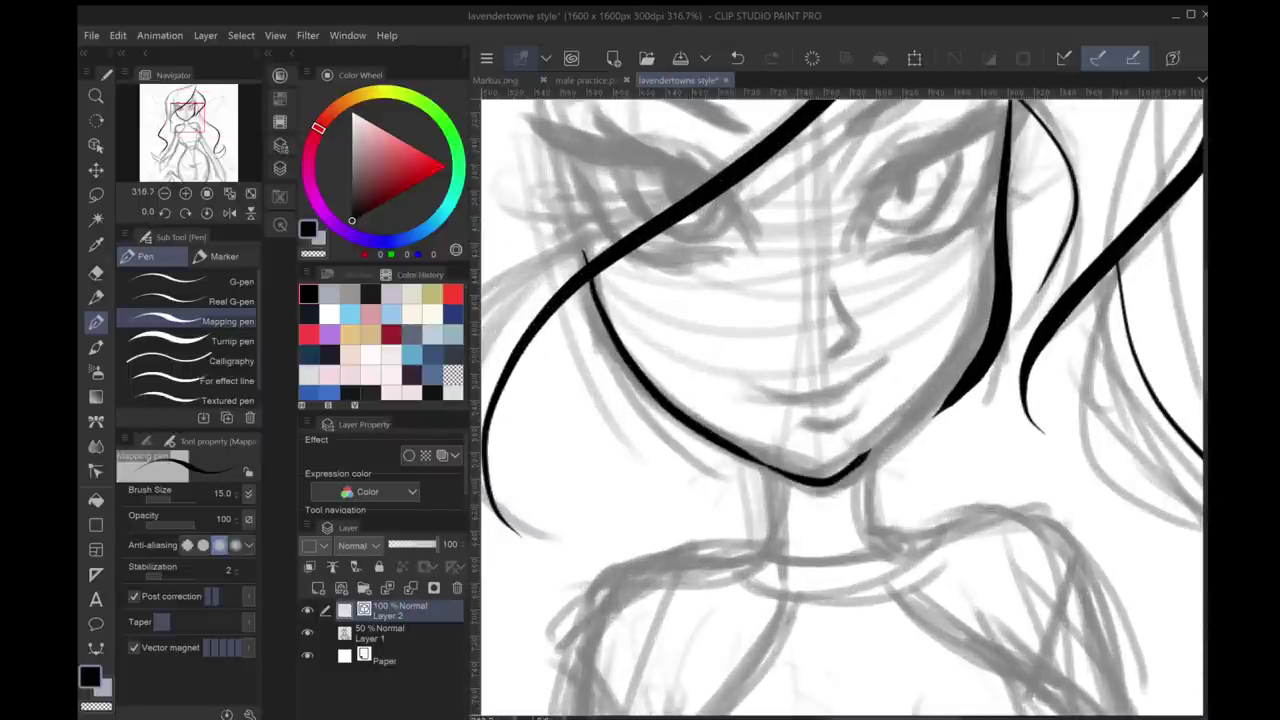
{"action": "key", "text": "ctrl+z"}
{"action": "left_click_drag", "start_coordinate": [948, 414], "coordinate": [815, 500]}
{"action": "key", "text": "ctrl+z"}
{"action": "scroll", "coordinate": [820, 521], "scroll_direction": "down", "scroll_amount": 2}
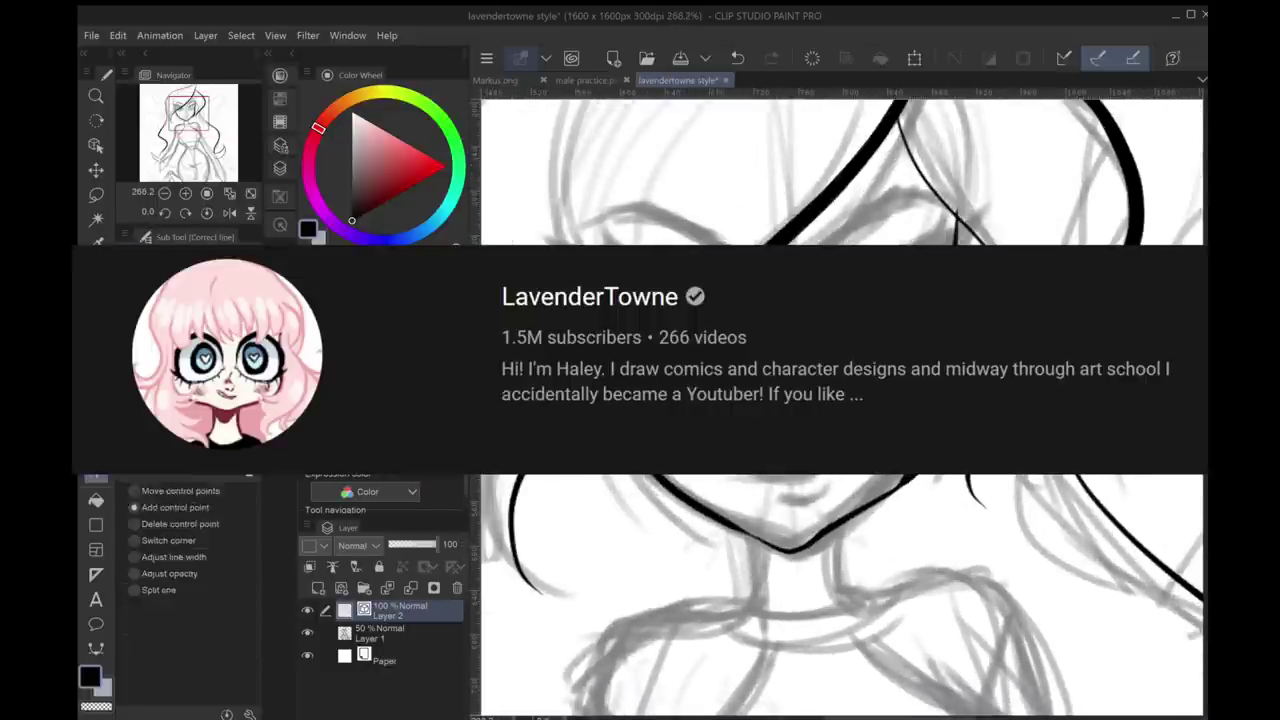
{"action": "key", "text": "y"}
{"action": "key", "text": "y"}
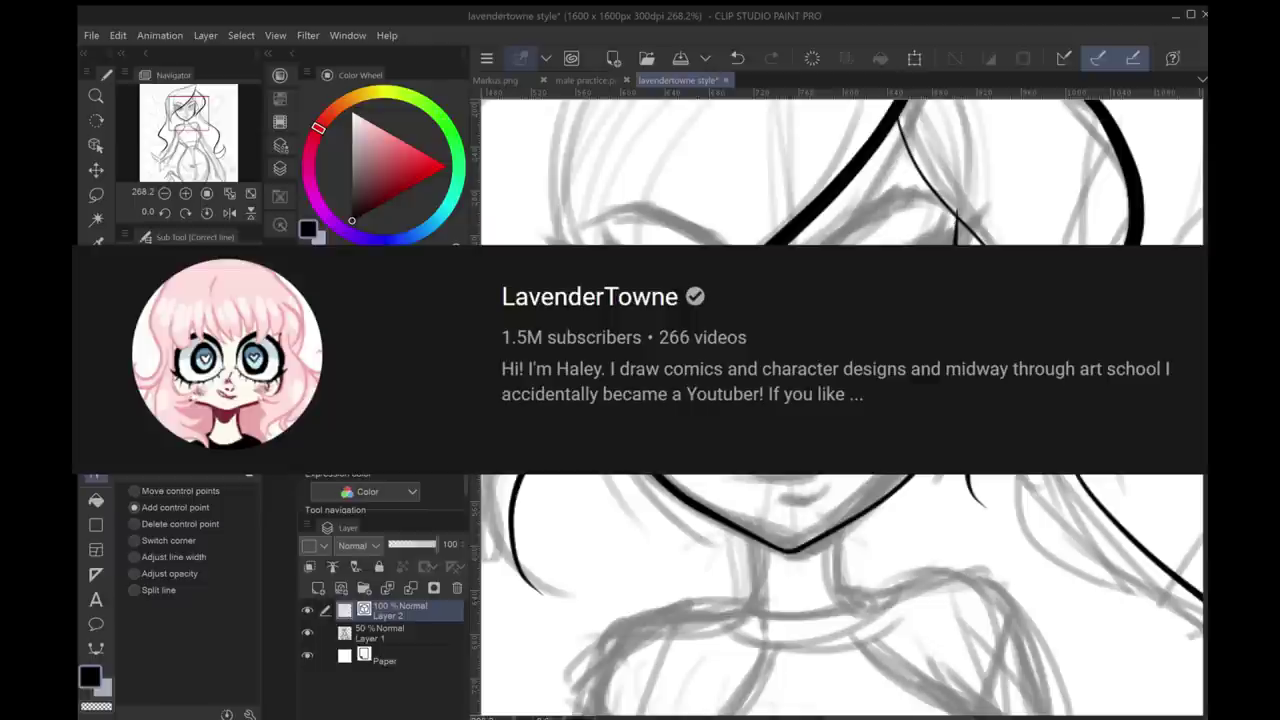
{"action": "left_click_drag", "start_coordinate": [900, 485], "coordinate": [893, 477]}
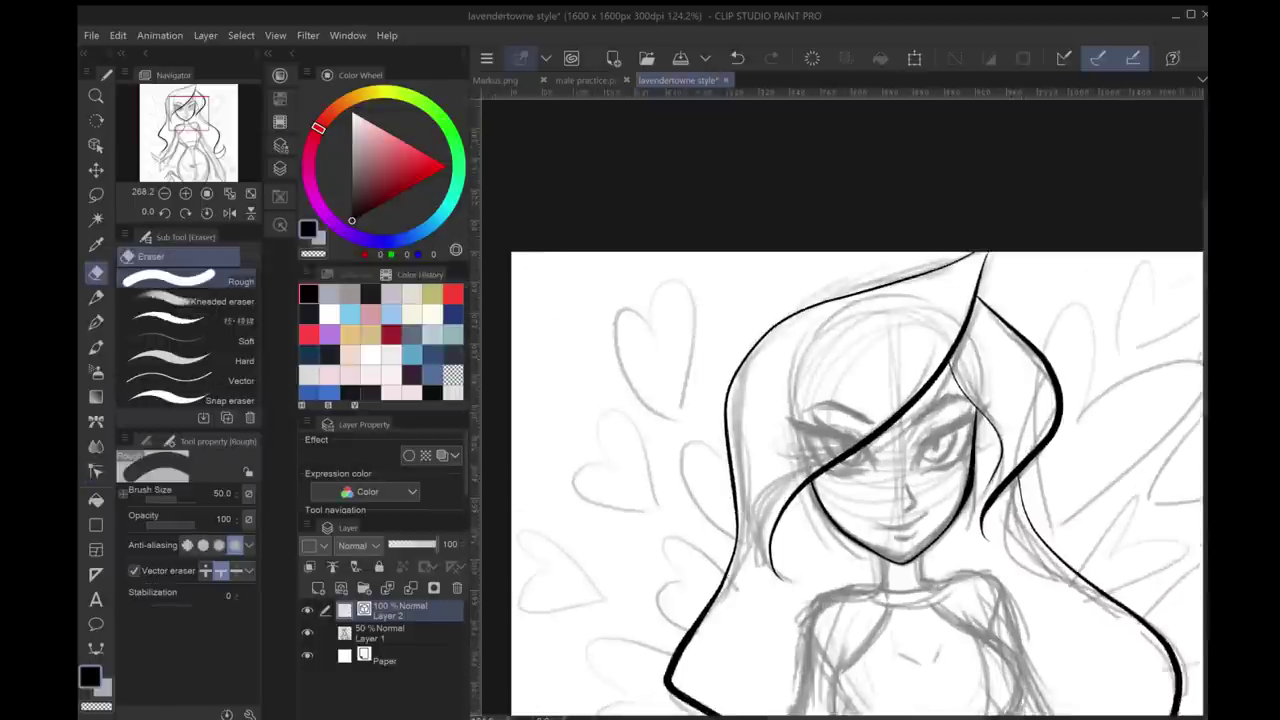
Ink the left-hand shoulder and the long sleeve's outer edge down to its jagged cuff with the Mapping pen
{"action": "scroll", "coordinate": [840, 400], "scroll_direction": "down", "scroll_amount": 2}
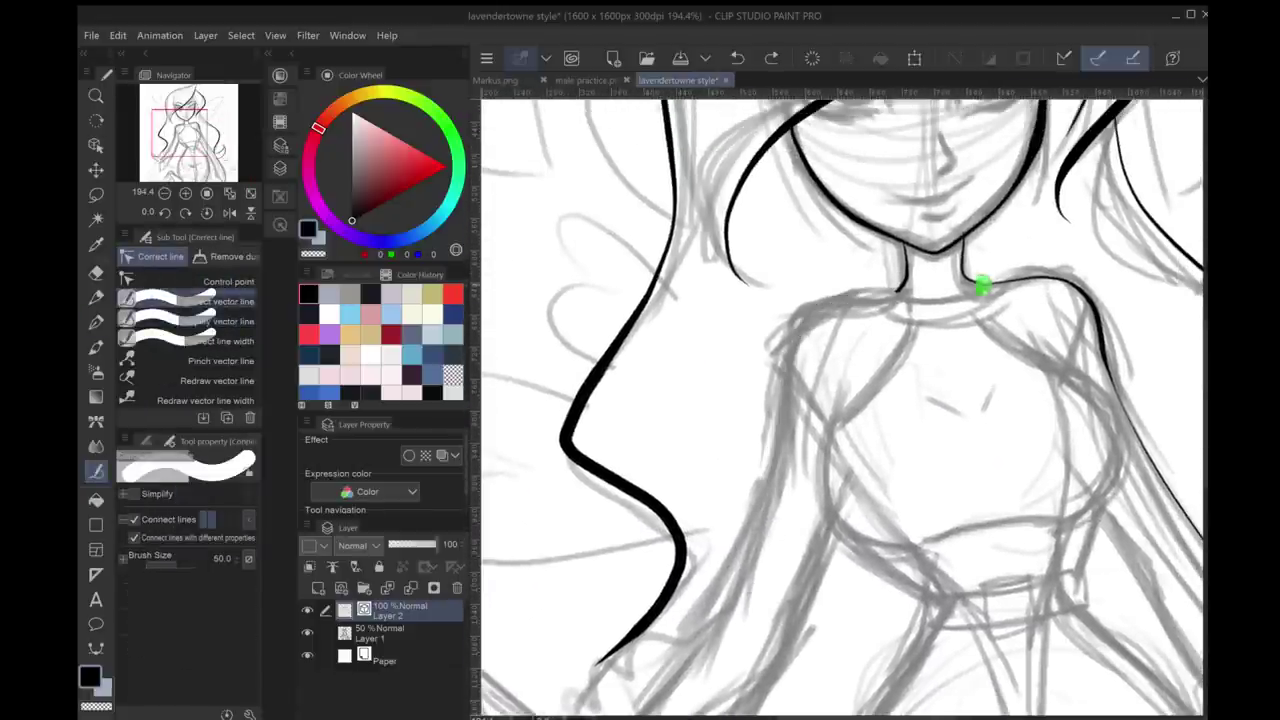
{"action": "key", "text": "p"}
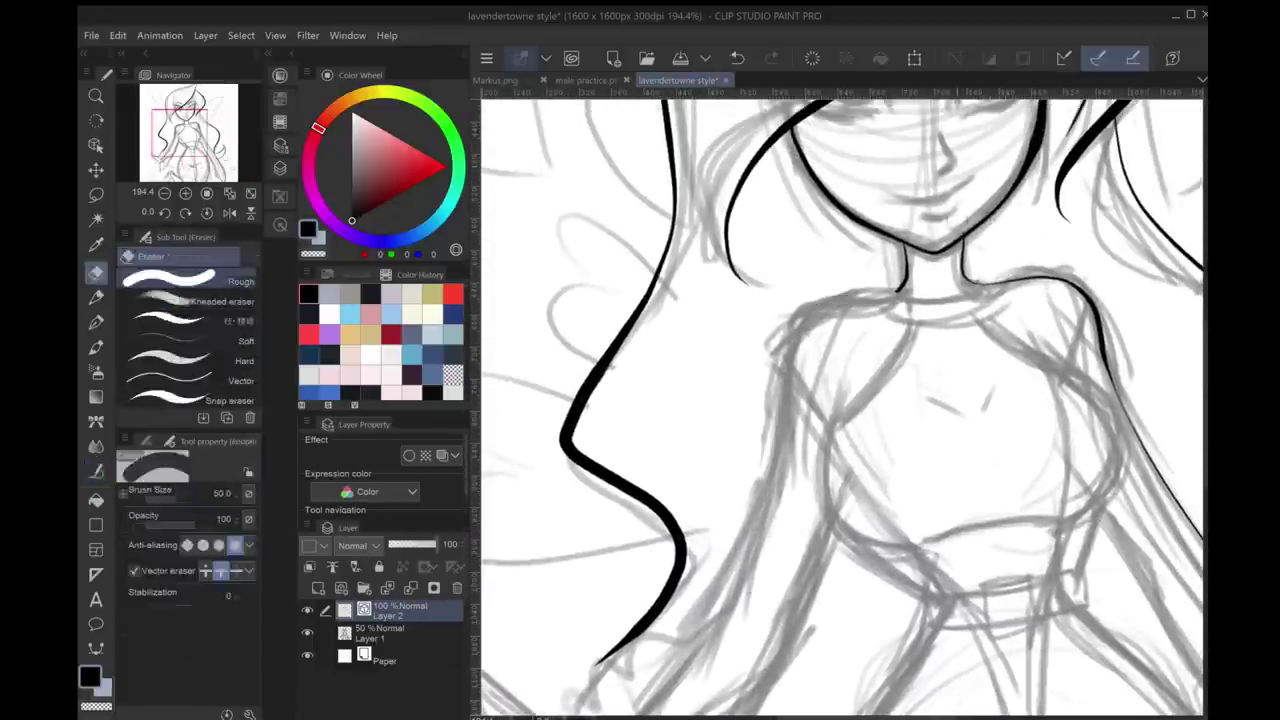
{"action": "left_click_drag", "start_coordinate": [895, 292], "coordinate": [776, 428]}
{"action": "scroll", "coordinate": [840, 400], "scroll_direction": "down", "scroll_amount": 4}
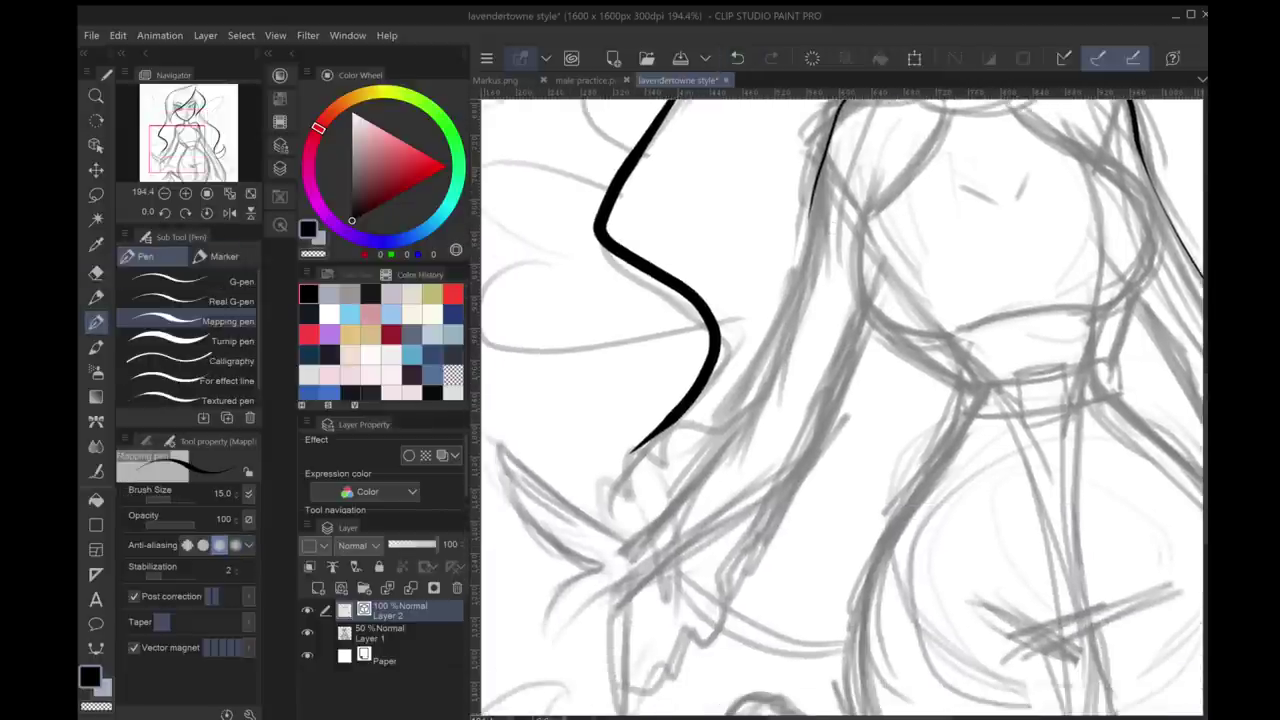
{"action": "left_click_drag", "start_coordinate": [810, 212], "coordinate": [697, 428]}
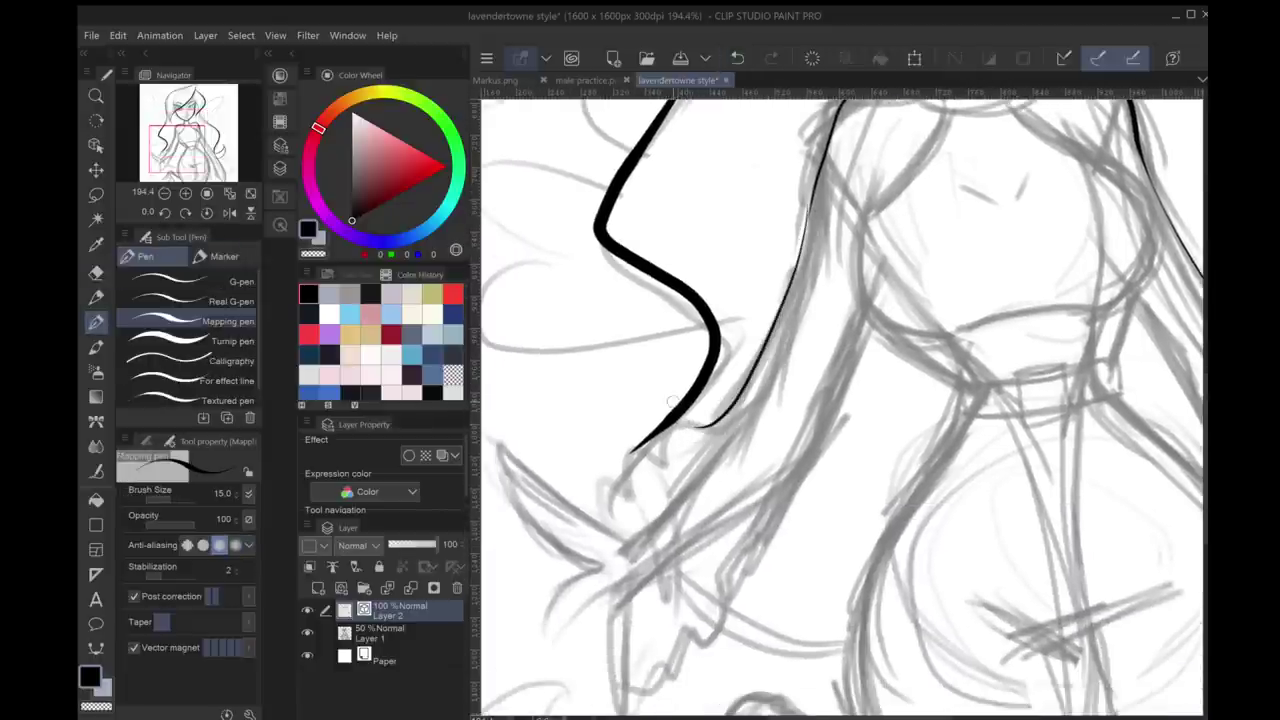
{"action": "left_click_drag", "start_coordinate": [668, 440], "coordinate": [634, 505]}
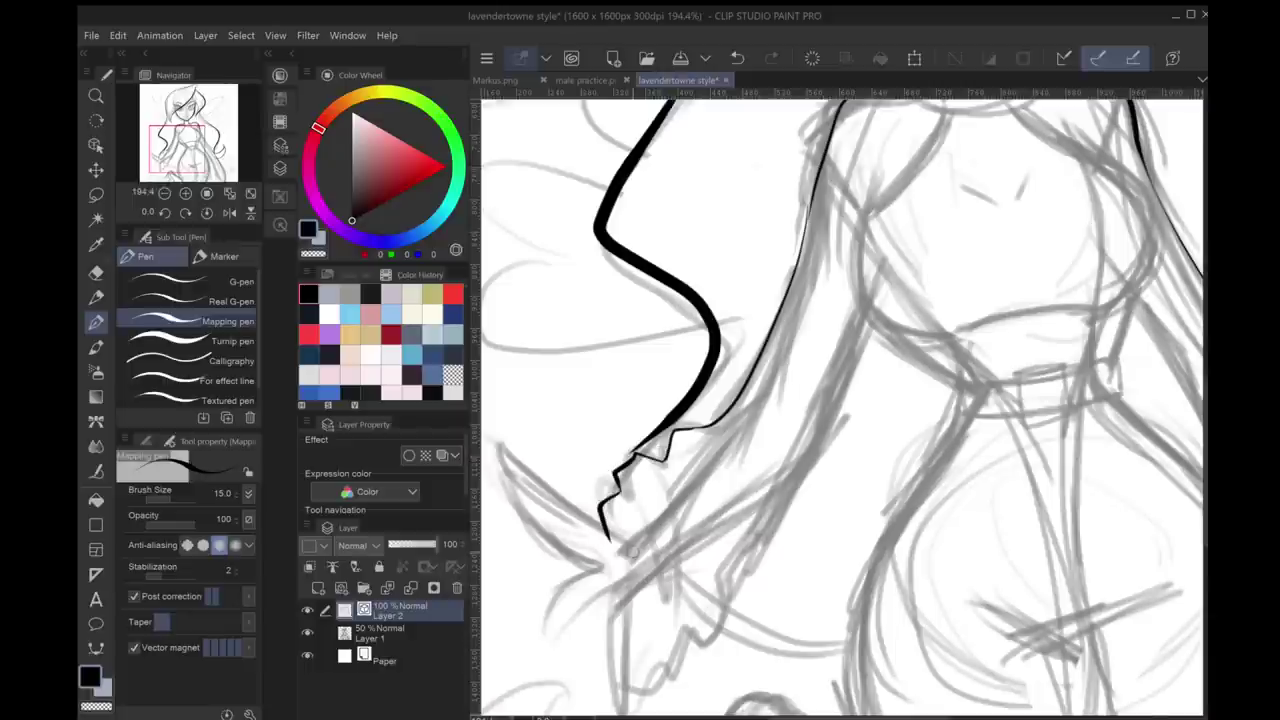
{"action": "scroll", "coordinate": [840, 400], "scroll_direction": "up", "scroll_amount": 2}
Simplify and connect the vector strokes of the left-hand shoulder, sleeve and cuff outline
{"action": "key", "text": "y"}
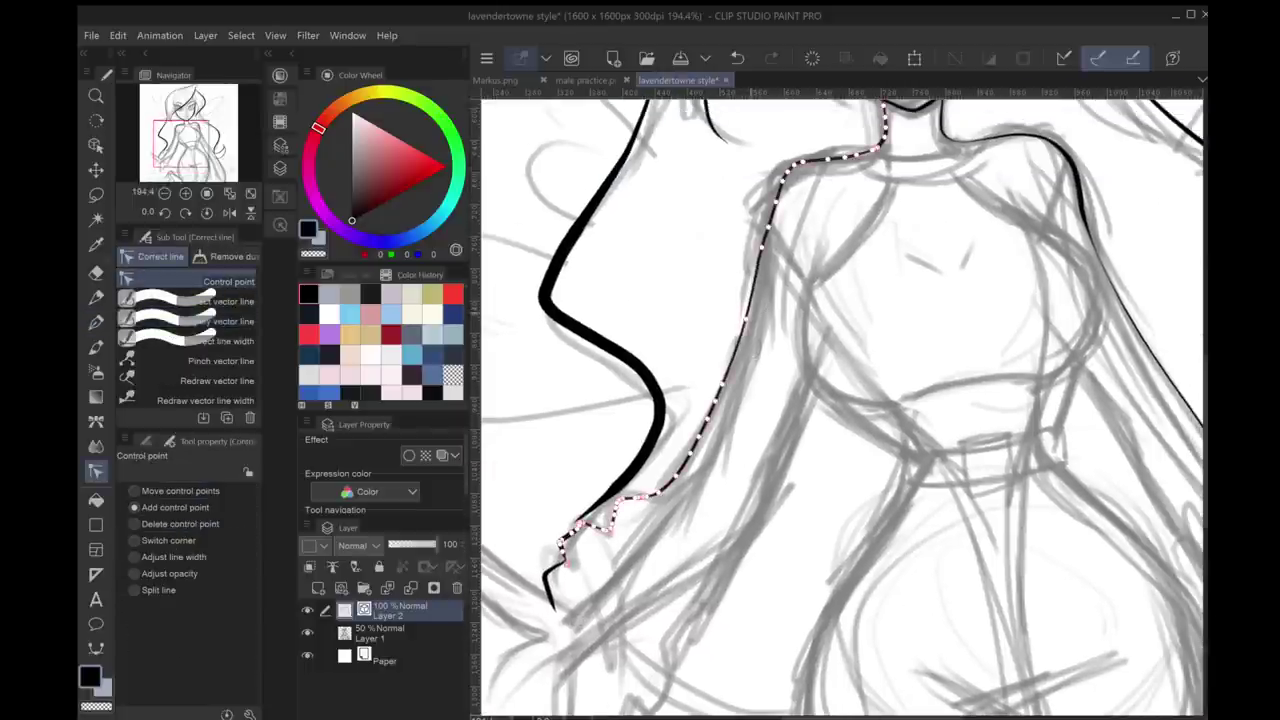
{"action": "left_click", "coordinate": [190, 301]}
{"action": "left_click", "coordinate": [190, 321]}
{"action": "left_click_drag", "start_coordinate": [800, 400], "coordinate": [890, 300]}
{"action": "left_click", "coordinate": [190, 301]}
{"action": "mouse_move", "coordinate": [704, 452]}
{"action": "left_mouse_down"}
{"action": "mouse_move", "coordinate": [640, 506]}
{"action": "mouse_move", "coordinate": [559, 534]}
{"action": "left_mouse_up"}
Ink the jacket's diagonal front edge to the waist and the left-hand short sleeve's outer edge and hem, retrying strokes
{"action": "key", "text": "p"}
{"action": "left_click_drag", "start_coordinate": [688, 232], "coordinate": [856, 478]}
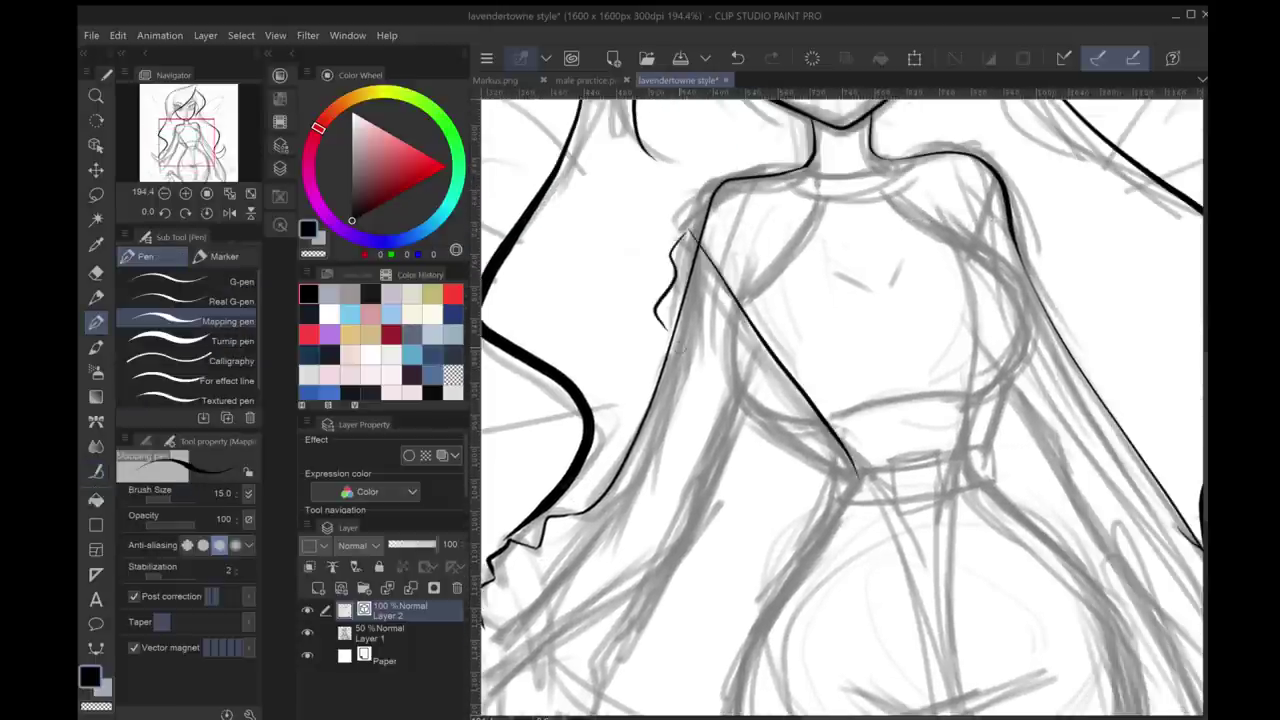
{"action": "key", "text": "ctrl+z"}
{"action": "key", "text": "ctrl+y"}
{"action": "key", "text": "ctrl+z"}
{"action": "key", "text": "ctrl+y"}
{"action": "key", "text": "ctrl+z"}
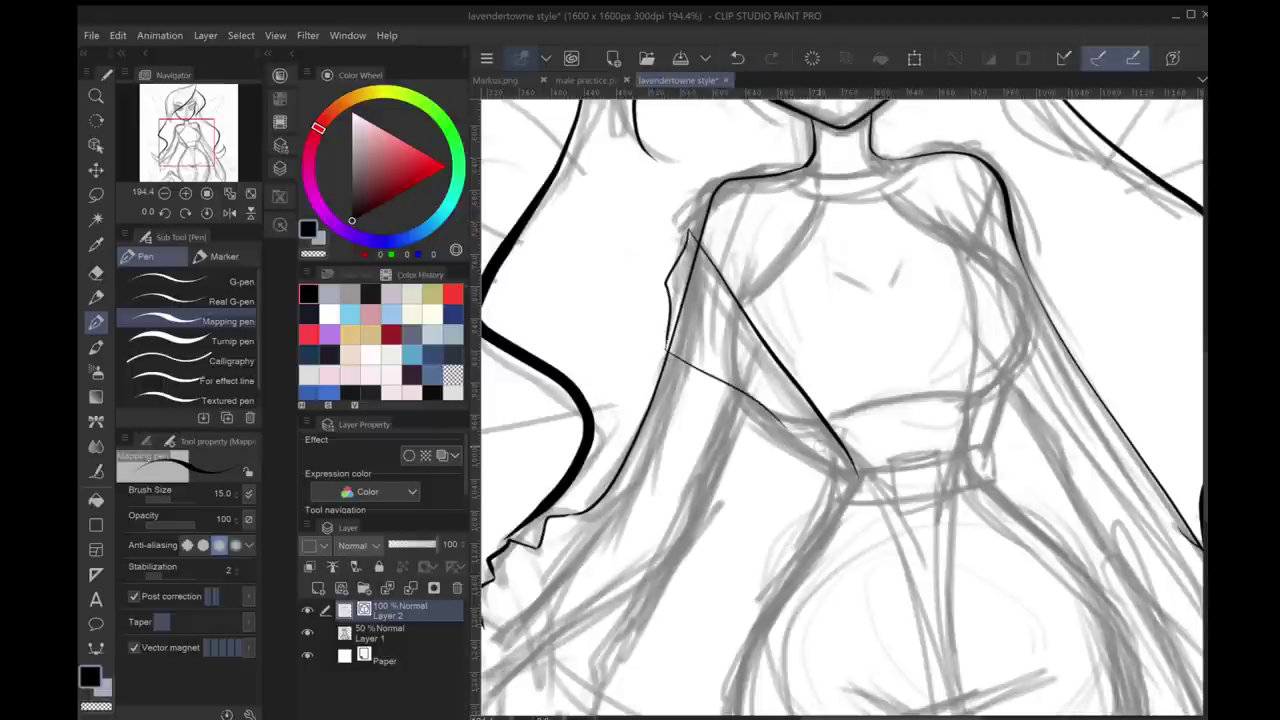
{"action": "key", "text": "ctrl+z"}
Ink the right-hand short sleeve and the jacket's front edge down to the waist, erasing the arm line that overlaps the sleeve
{"action": "left_click_drag", "start_coordinate": [840, 400], "coordinate": [705, 445]}
{"action": "left_click_drag", "start_coordinate": [870, 220], "coordinate": [902, 330]}
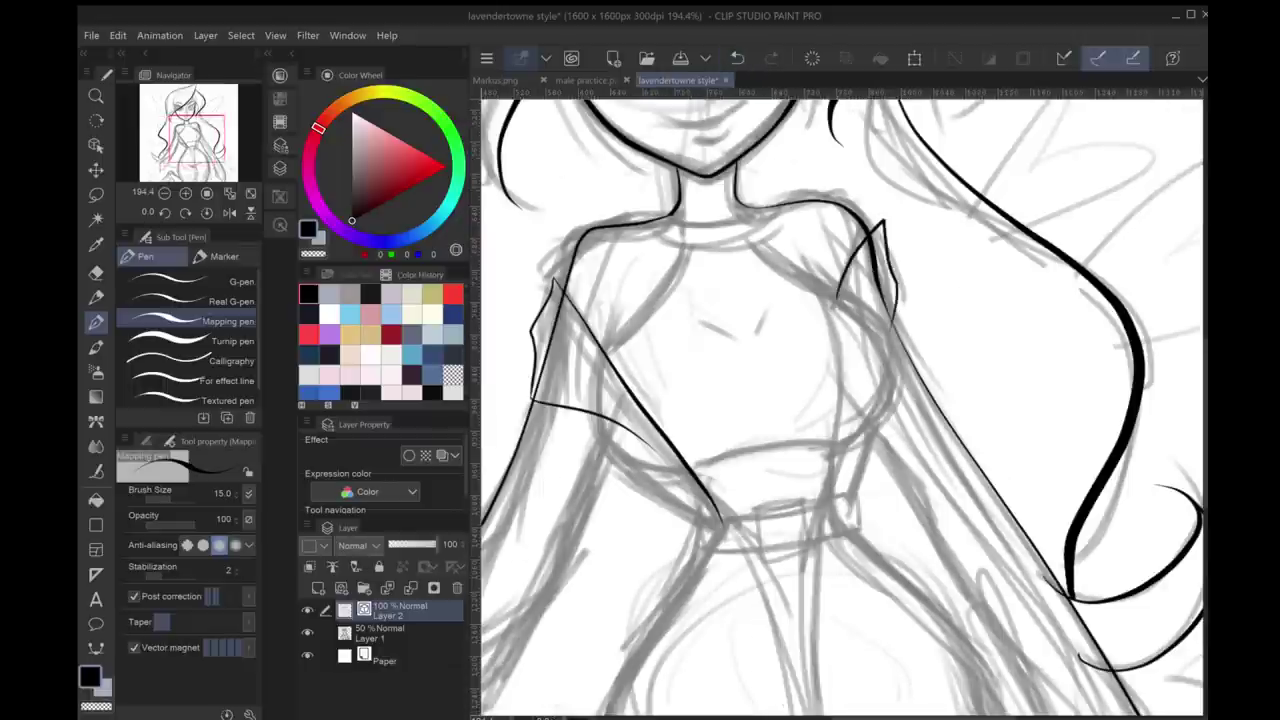
{"action": "key", "text": "ctrl+z"}
{"action": "left_click_drag", "start_coordinate": [866, 222], "coordinate": [838, 296]}
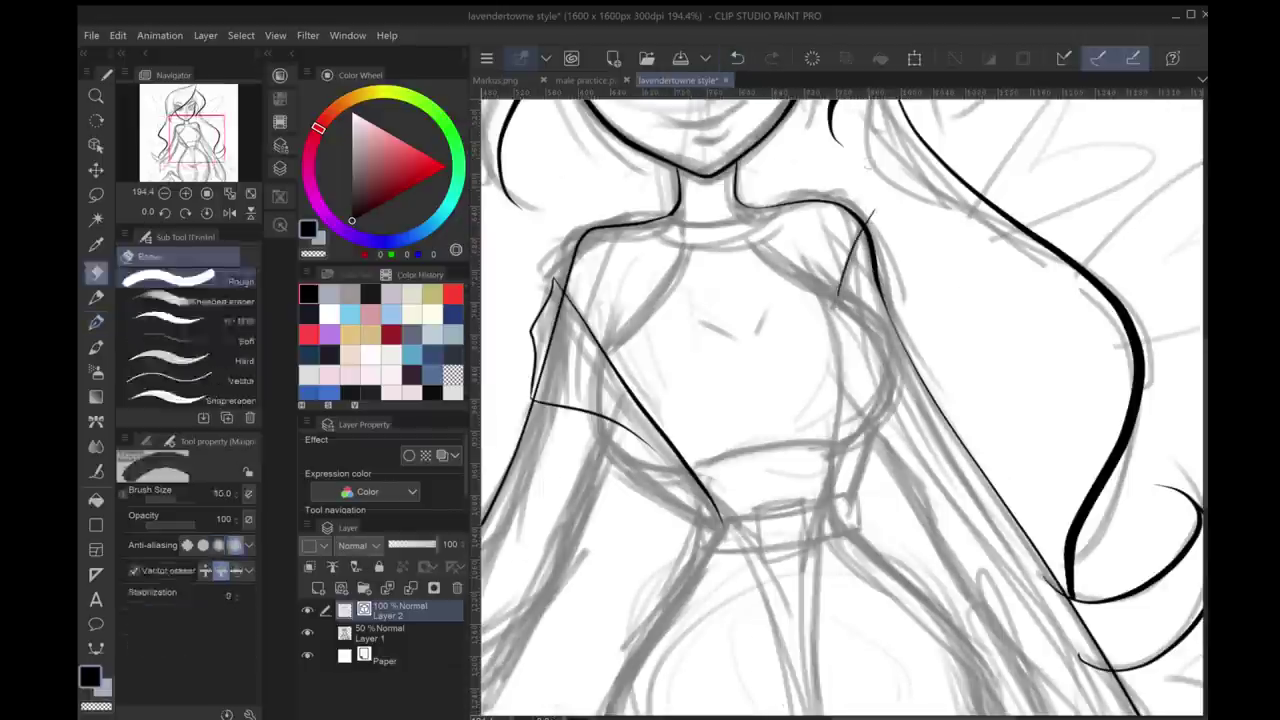
{"action": "left_click_drag", "start_coordinate": [840, 400], "coordinate": [940, 337]}
{"action": "key", "text": "e"}
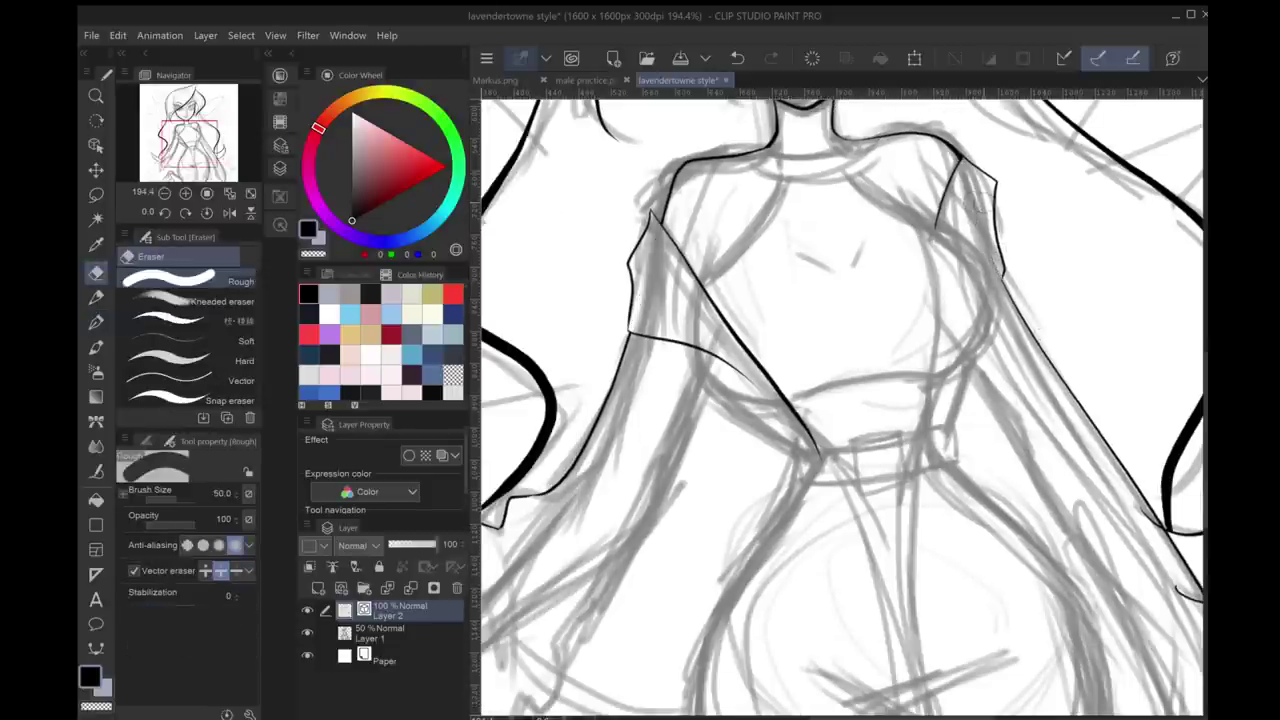
{"action": "left_click_drag", "start_coordinate": [990, 195], "coordinate": [962, 257]}
{"action": "key", "text": "p"}
{"action": "left_click_drag", "start_coordinate": [907, 292], "coordinate": [882, 534]}
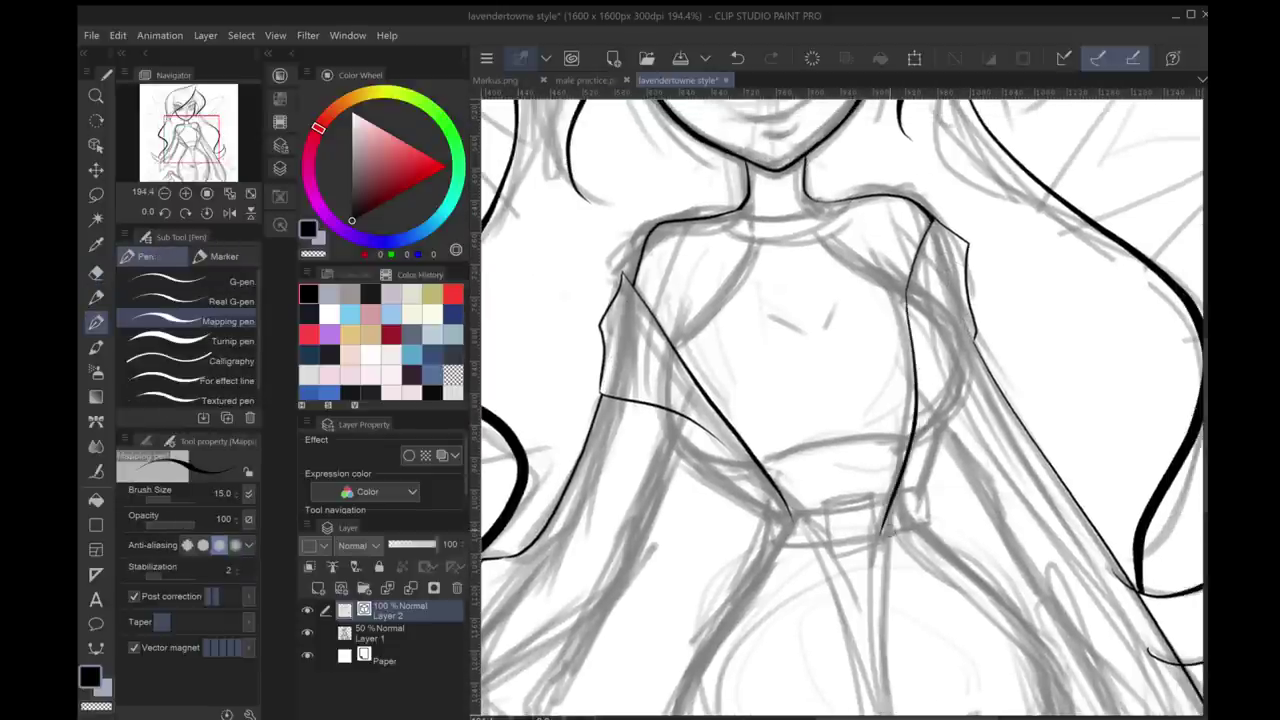
Ink the left-hand long sleeve's inner edge, its pointed lower cuff and the line of the cuff opening
{"action": "mouse_move", "coordinate": [700, 450]}
{"action": "left_mouse_down"}
{"action": "mouse_move", "coordinate": [960, 275]}
{"action": "mouse_move", "coordinate": [744, 592]}
{"action": "mouse_move", "coordinate": [679, 658]}
{"action": "left_mouse_up"}
{"action": "mouse_move", "coordinate": [664, 538]}
{"action": "left_mouse_down"}
{"action": "mouse_move", "coordinate": [679, 658]}
{"action": "mouse_move", "coordinate": [706, 670]}
{"action": "left_mouse_up"}
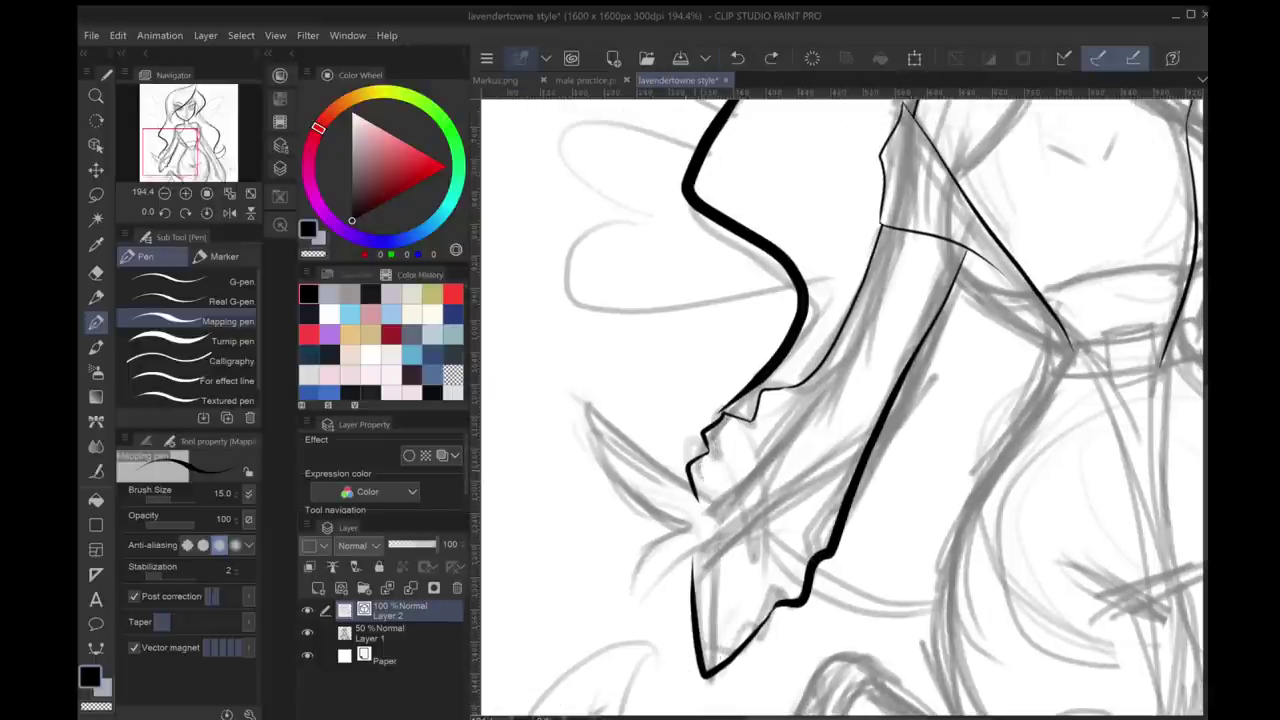
{"action": "left_click_drag", "start_coordinate": [702, 466], "coordinate": [712, 632]}
{"action": "key", "text": "ctrl+z"}
{"action": "left_click_drag", "start_coordinate": [702, 466], "coordinate": [714, 660]}
{"action": "key", "text": "ctrl+plus"}
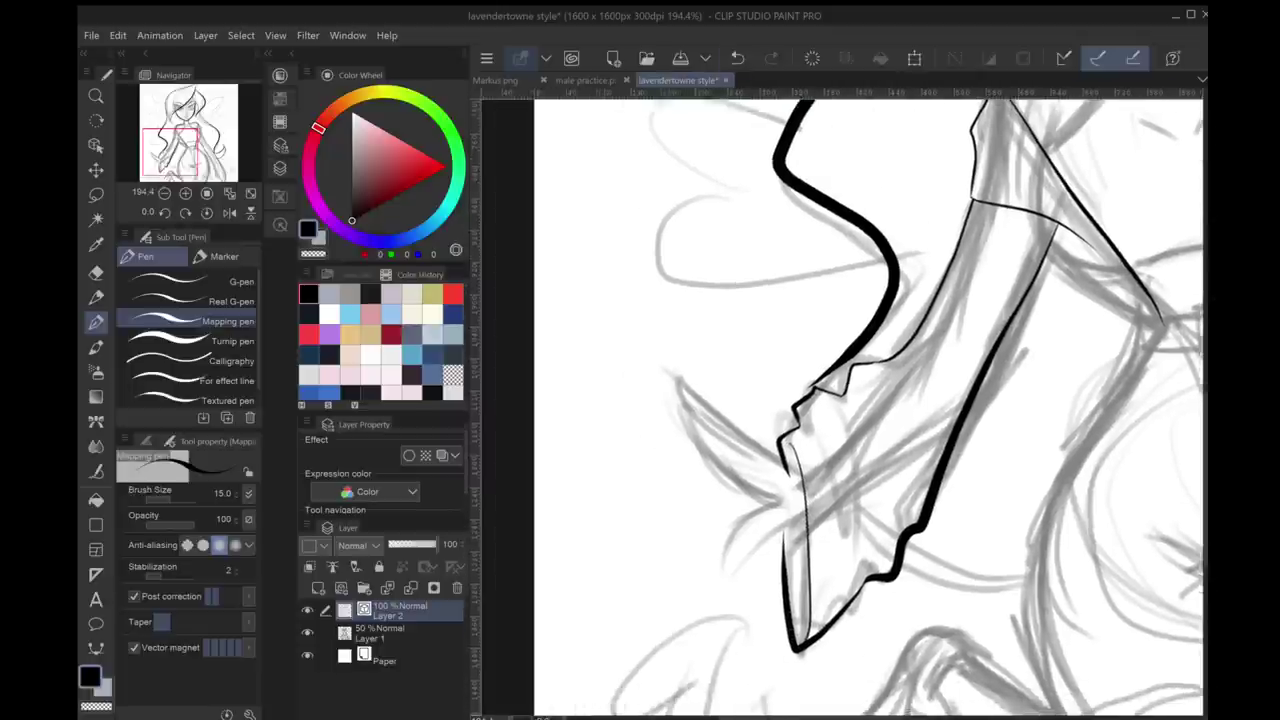
Ink the left-hand hand with its fingers and thumb emerging from the cuff, and erase the overlapping line ends
{"action": "mouse_move", "coordinate": [798, 470]}
{"action": "left_mouse_down"}
{"action": "mouse_move", "coordinate": [678, 378]}
{"action": "mouse_move", "coordinate": [672, 436]}
{"action": "mouse_move", "coordinate": [740, 495]}
{"action": "left_mouse_up"}
{"action": "key", "text": "ctrl+plus"}
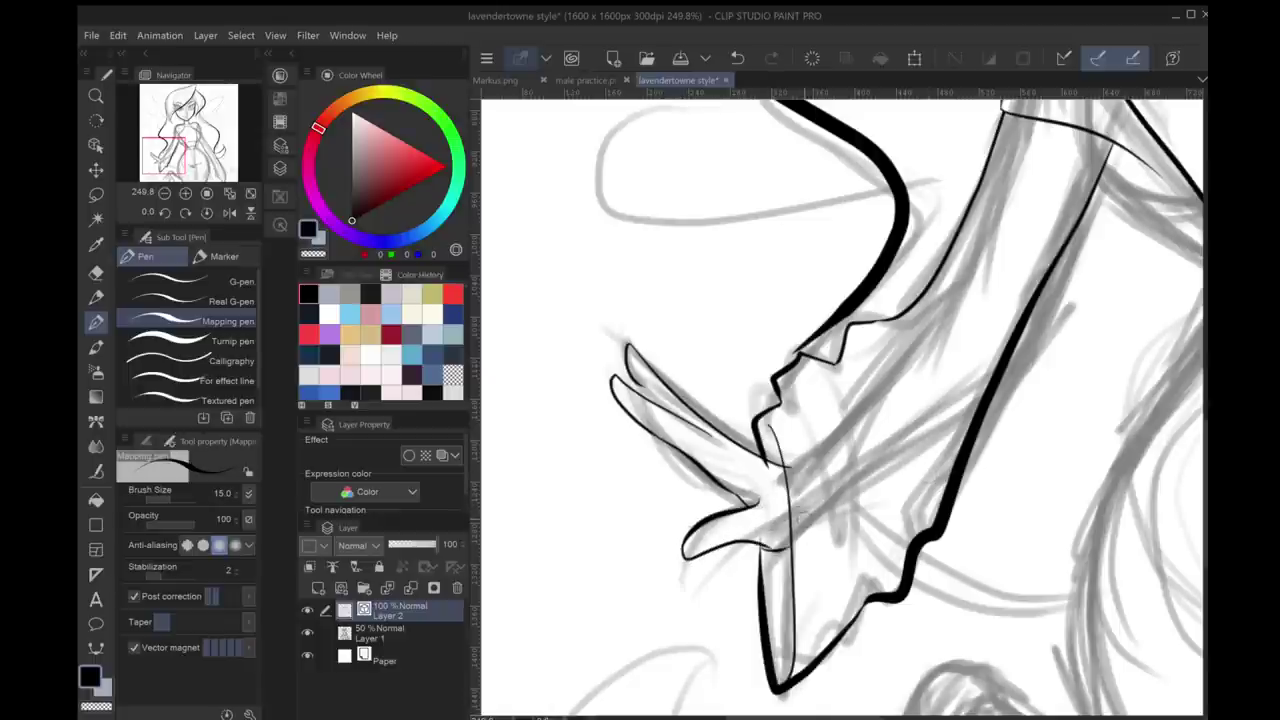
{"action": "key", "text": "e"}
{"action": "left_click_drag", "start_coordinate": [836, 550], "coordinate": [794, 550]}
{"action": "key", "text": "ctrl+plus"}
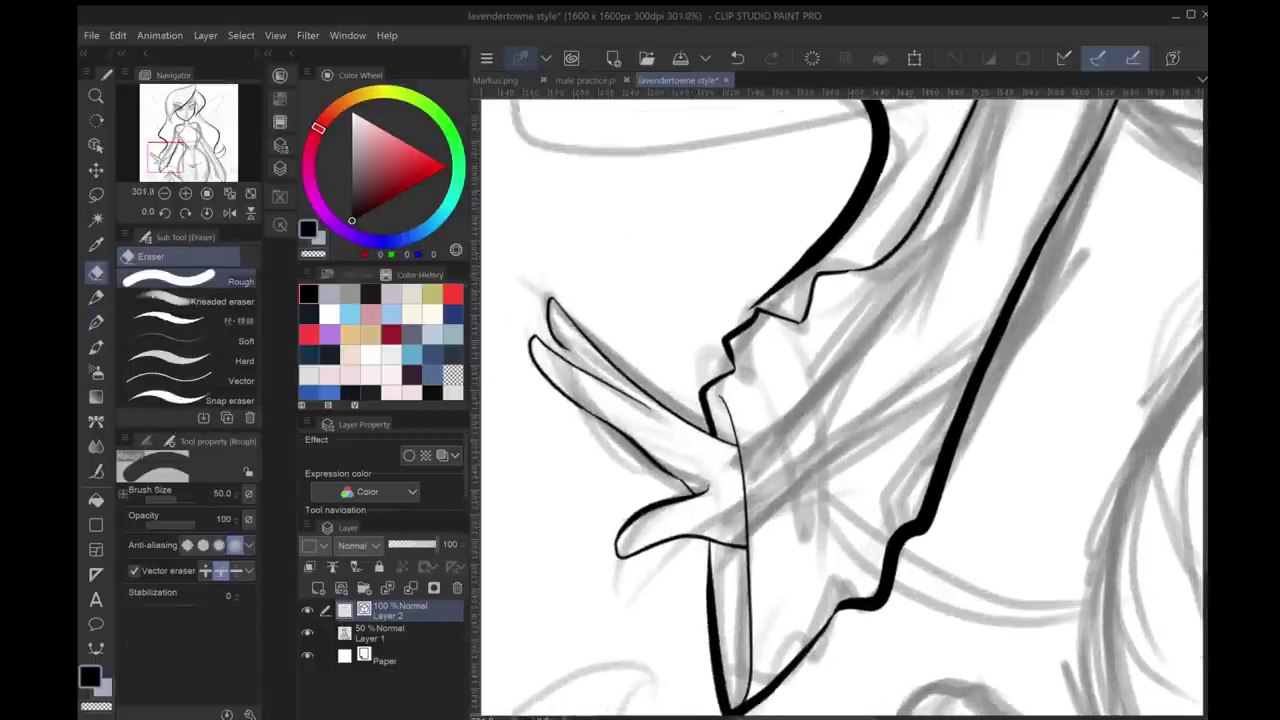
{"action": "key", "text": "p"}
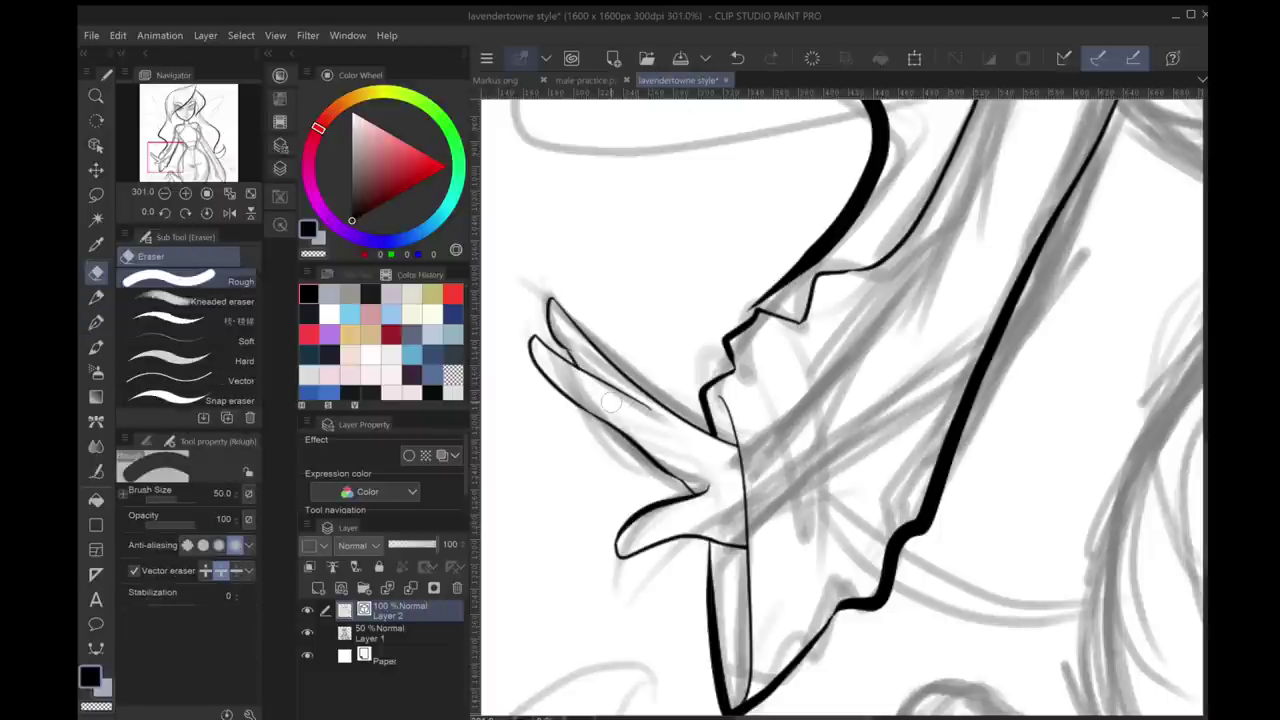
Ink the thick curved bust contours on both sides of the torso, retrying the left-hand curve
{"action": "key", "text": "ctrl+minus"}
{"action": "key", "text": "ctrl+minus"}
{"action": "left_click_drag", "start_coordinate": [1180, 150], "coordinate": [365, 640]}
{"action": "left_click_drag", "start_coordinate": [858, 262], "coordinate": [846, 420]}
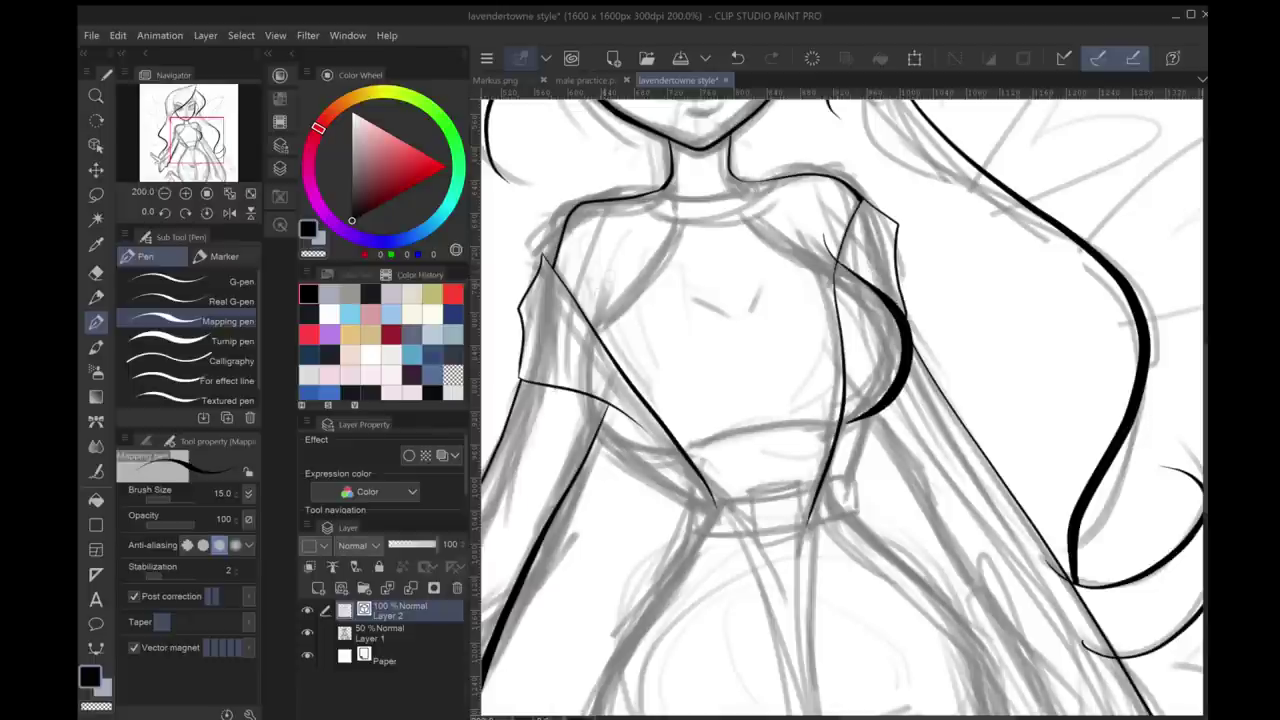
{"action": "key", "text": "ctrl+z"}
{"action": "mouse_move", "coordinate": [604, 284]}
{"action": "left_mouse_down"}
{"action": "mouse_move", "coordinate": [578, 404]}
{"action": "mouse_move", "coordinate": [672, 456]}
{"action": "mouse_move", "coordinate": [578, 404]}
{"action": "left_mouse_up"}
{"action": "key", "text": "ctrl+z"}
{"action": "left_click_drag", "start_coordinate": [582, 416], "coordinate": [674, 476]}
{"action": "key", "text": "ctrl+z"}
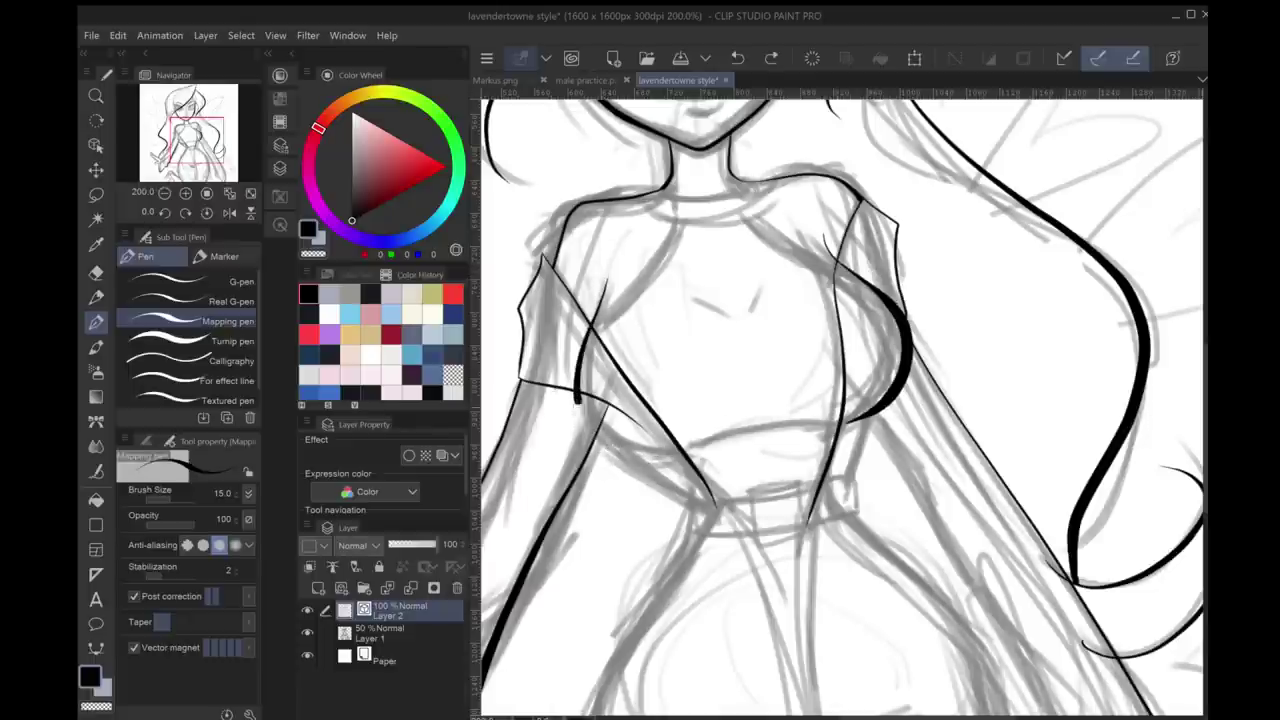
{"action": "left_click_drag", "start_coordinate": [580, 404], "coordinate": [682, 466]}
Ink the short jacket's side edges and lower corners between the bust and the waist
{"action": "scroll", "coordinate": [800, 420], "scroll_direction": "up", "scroll_amount": 3}
{"action": "left_click_drag", "start_coordinate": [890, 434], "coordinate": [906, 512]}
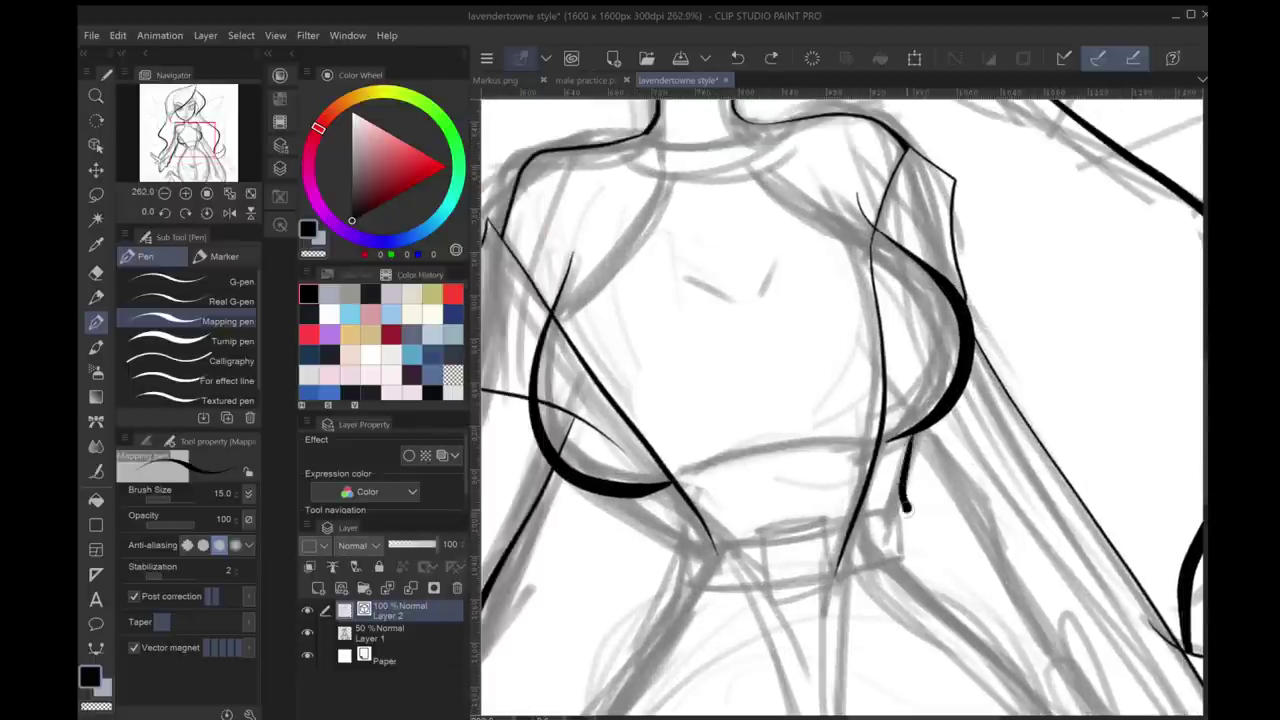
{"action": "key", "text": "ctrl+z"}
{"action": "left_click_drag", "start_coordinate": [640, 498], "coordinate": [704, 552]}
{"action": "left_click_drag", "start_coordinate": [704, 552], "coordinate": [854, 642]}
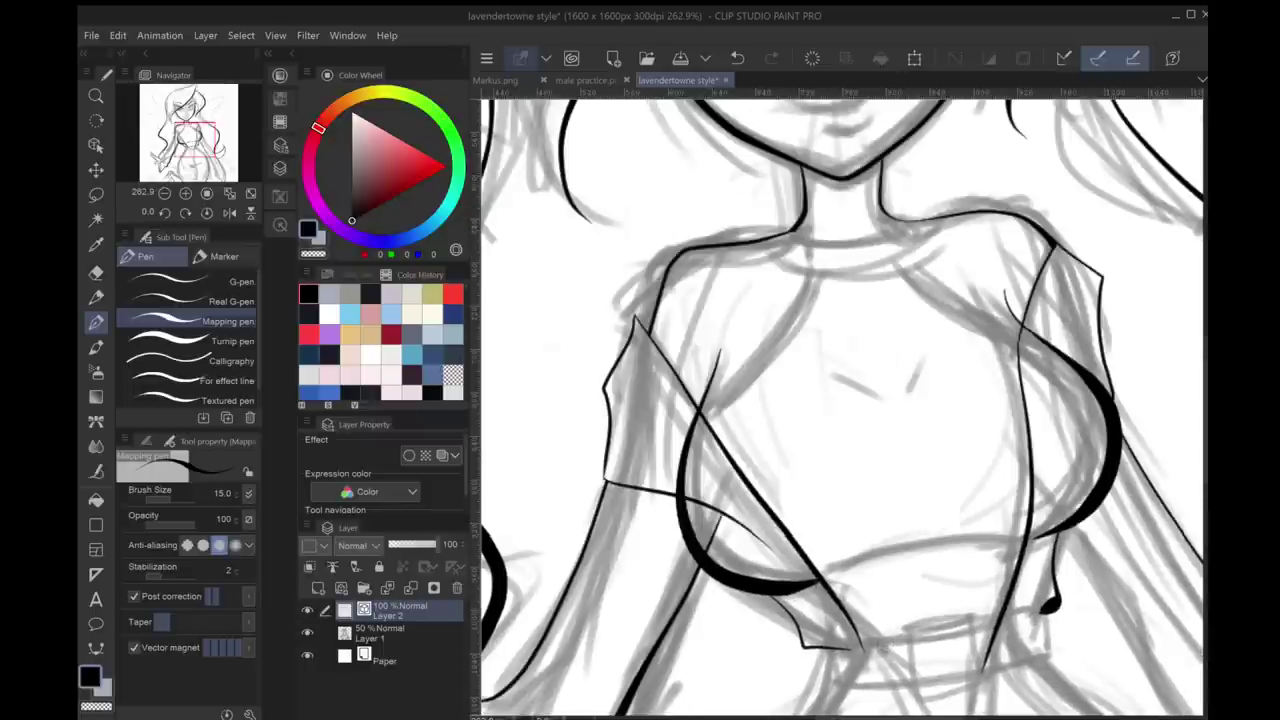
Ink the curved neckline and collar beneath the neck, and erase the collar ends that extend past the shoulder lines
{"action": "left_click_drag", "start_coordinate": [768, 240], "coordinate": [928, 236]}
{"action": "key", "text": "ctrl+z"}
{"action": "left_click_drag", "start_coordinate": [758, 230], "coordinate": [945, 195]}
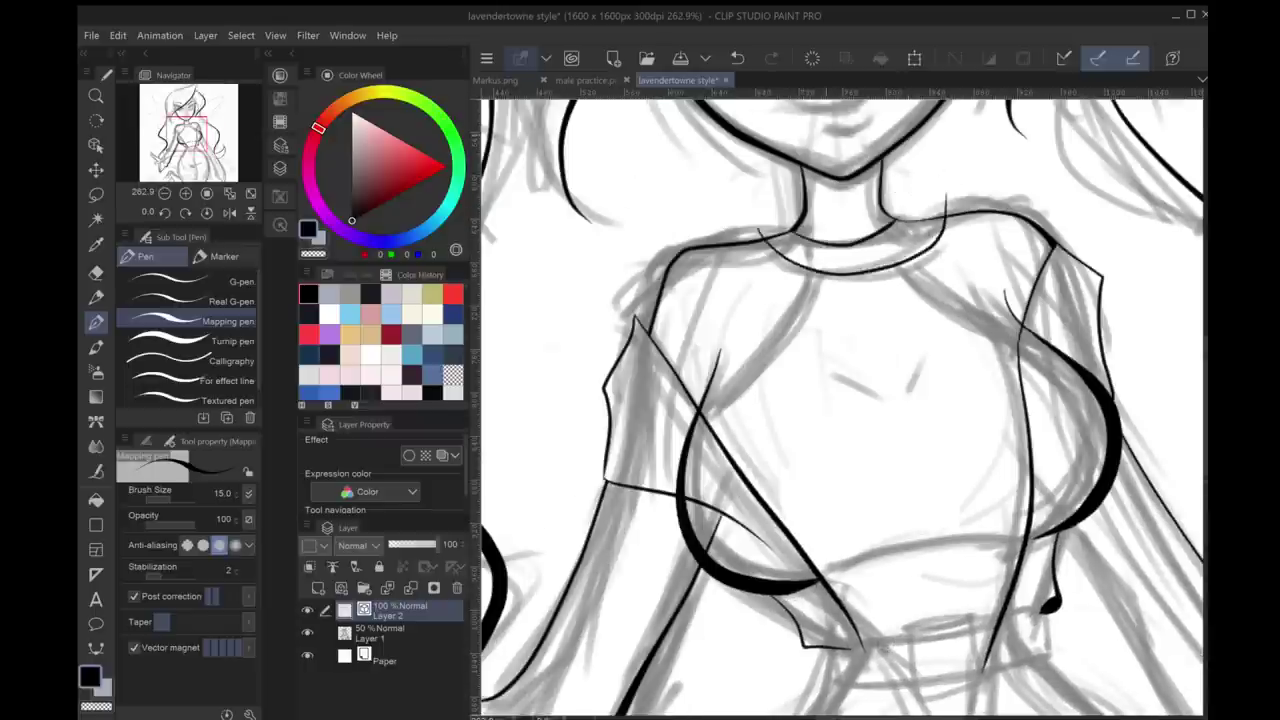
{"action": "key", "text": "ctrl+z"}
{"action": "mouse_move", "coordinate": [760, 232]}
{"action": "left_mouse_down"}
{"action": "mouse_move", "coordinate": [945, 196]}
{"action": "mouse_move", "coordinate": [875, 345]}
{"action": "left_mouse_up"}
{"action": "key", "text": "y"}
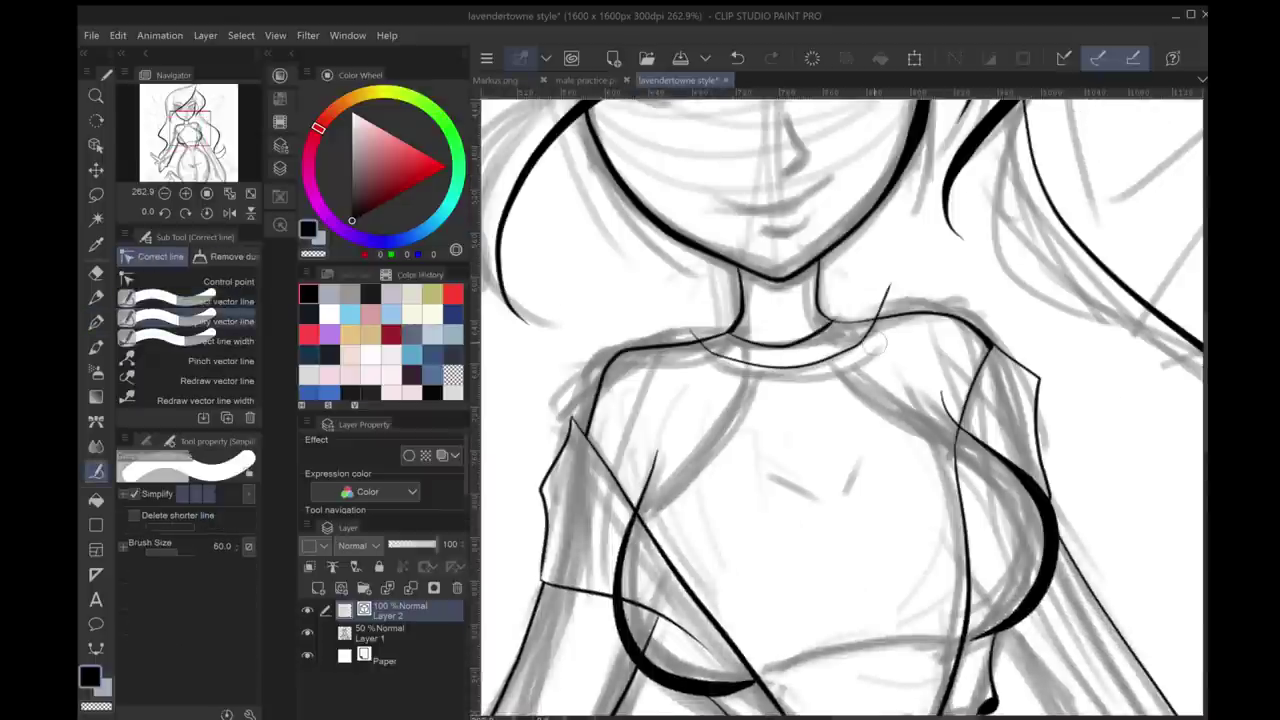
{"action": "key", "text": "y"}
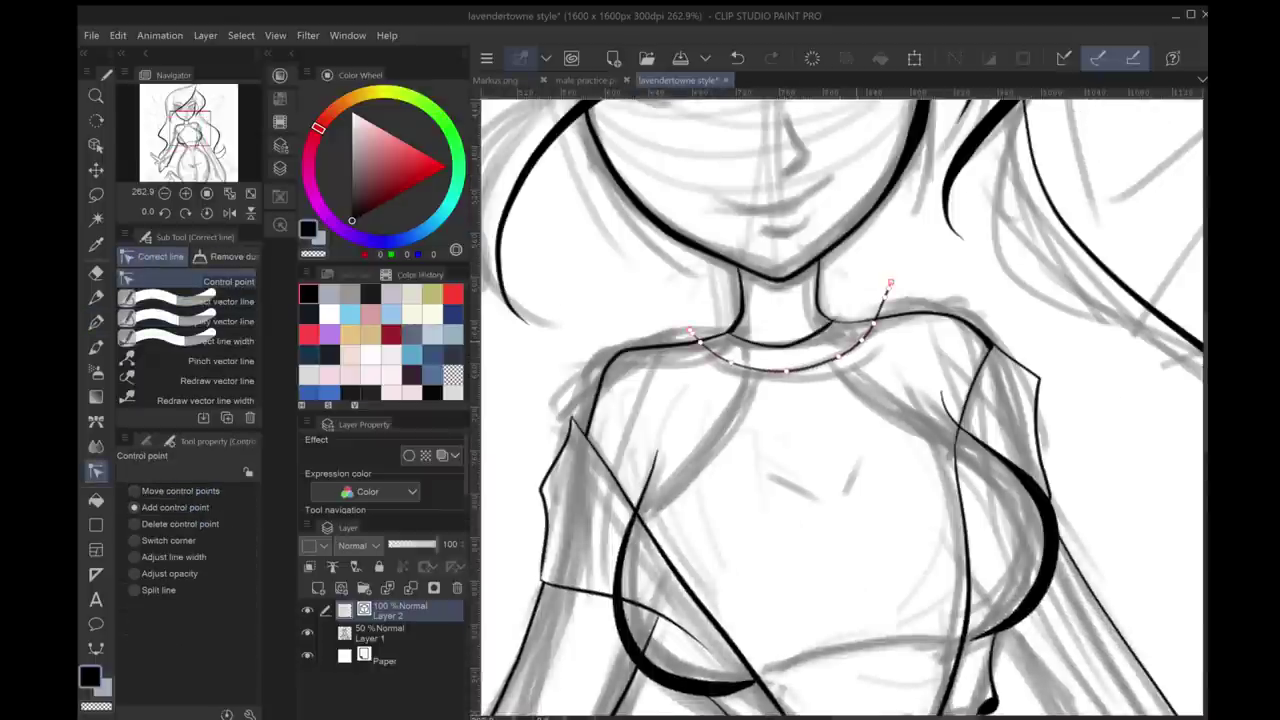
{"action": "key", "text": "e"}
{"action": "key", "text": "y"}
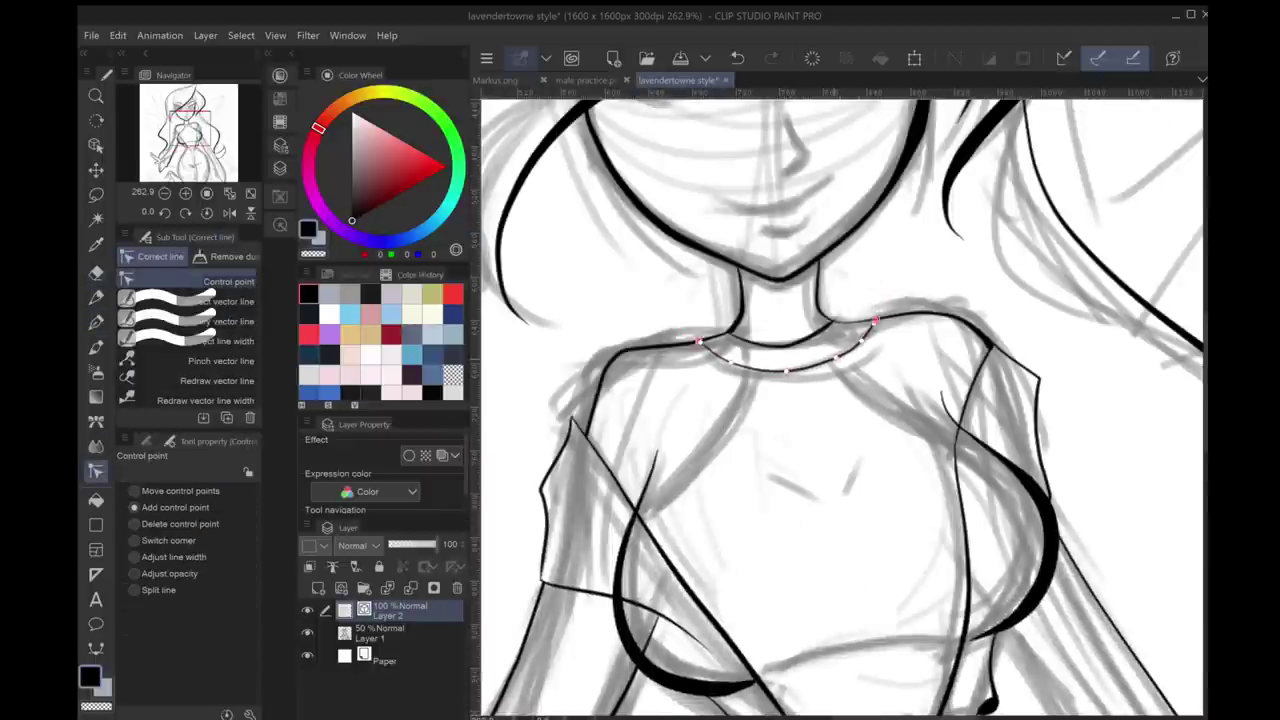
Remove the wide collar curve and redraw it narrower beneath the neckline with the Mapping pen
{"action": "key", "text": "p"}
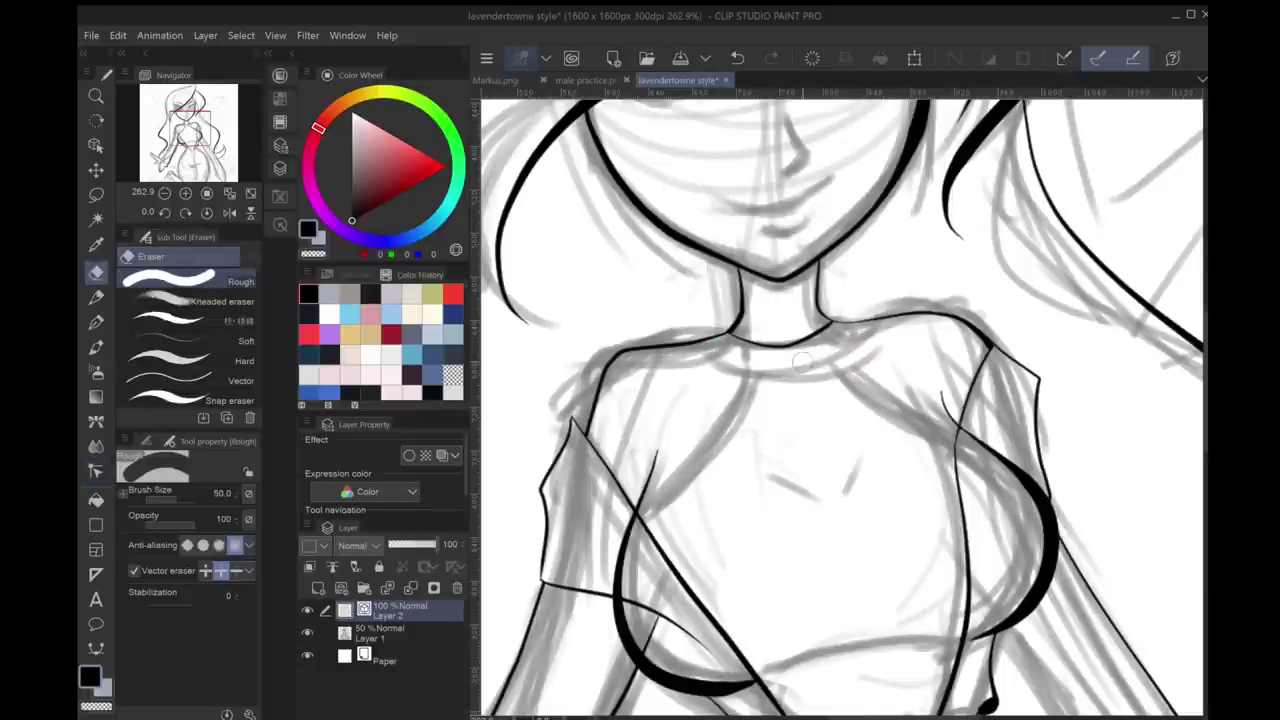
{"action": "mouse_move", "coordinate": [706, 332]}
{"action": "left_mouse_down"}
{"action": "mouse_move", "coordinate": [856, 334]}
{"action": "mouse_move", "coordinate": [906, 196]}
{"action": "left_mouse_up"}
{"action": "key", "text": "ctrl+z"}
{"action": "key", "text": "ctrl+z"}
Ink the two curved seams running from the collar toward the armpits, retrying each stroke
{"action": "left_click_drag", "start_coordinate": [774, 302], "coordinate": [672, 428]}
{"action": "key", "text": "ctrl+z"}
{"action": "left_click_drag", "start_coordinate": [778, 264], "coordinate": [668, 440]}
{"action": "key", "text": "ctrl+z"}
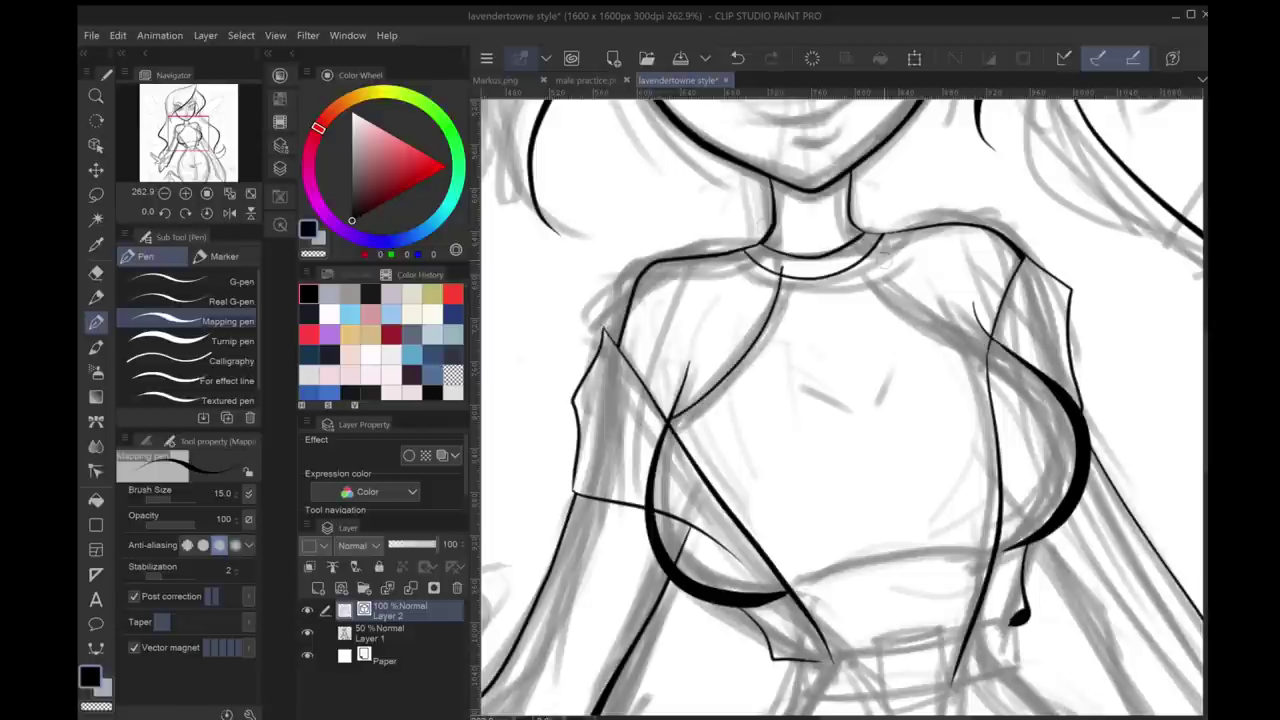
{"action": "left_click_drag", "start_coordinate": [866, 258], "coordinate": [1004, 352]}
{"action": "key", "text": "ctrl+z"}
{"action": "mouse_move", "coordinate": [866, 258]}
{"action": "left_mouse_down"}
{"action": "mouse_move", "coordinate": [1004, 352]}
{"action": "mouse_move", "coordinate": [1036, 354]}
{"action": "left_mouse_up"}
{"action": "key", "text": "ctrl+z"}
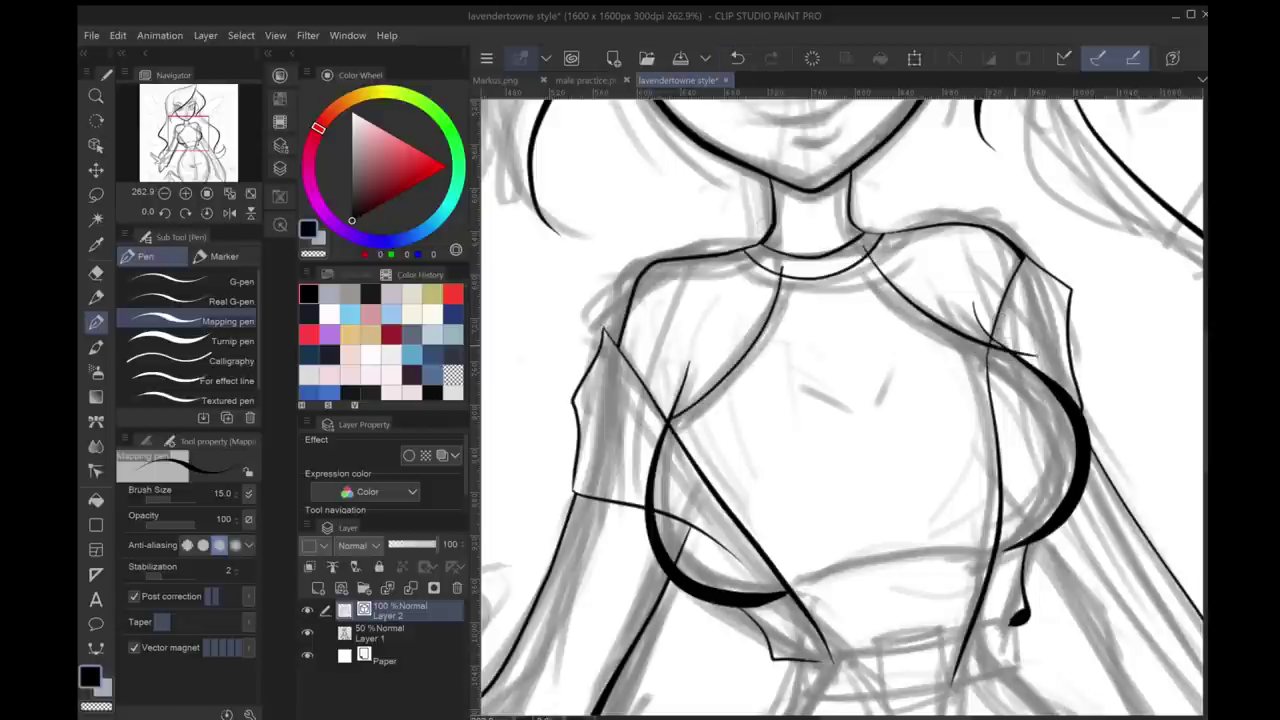
Erase the overshooting seam ends and the bust contour section that overlaps the left-hand short sleeve
{"action": "key", "text": "e"}
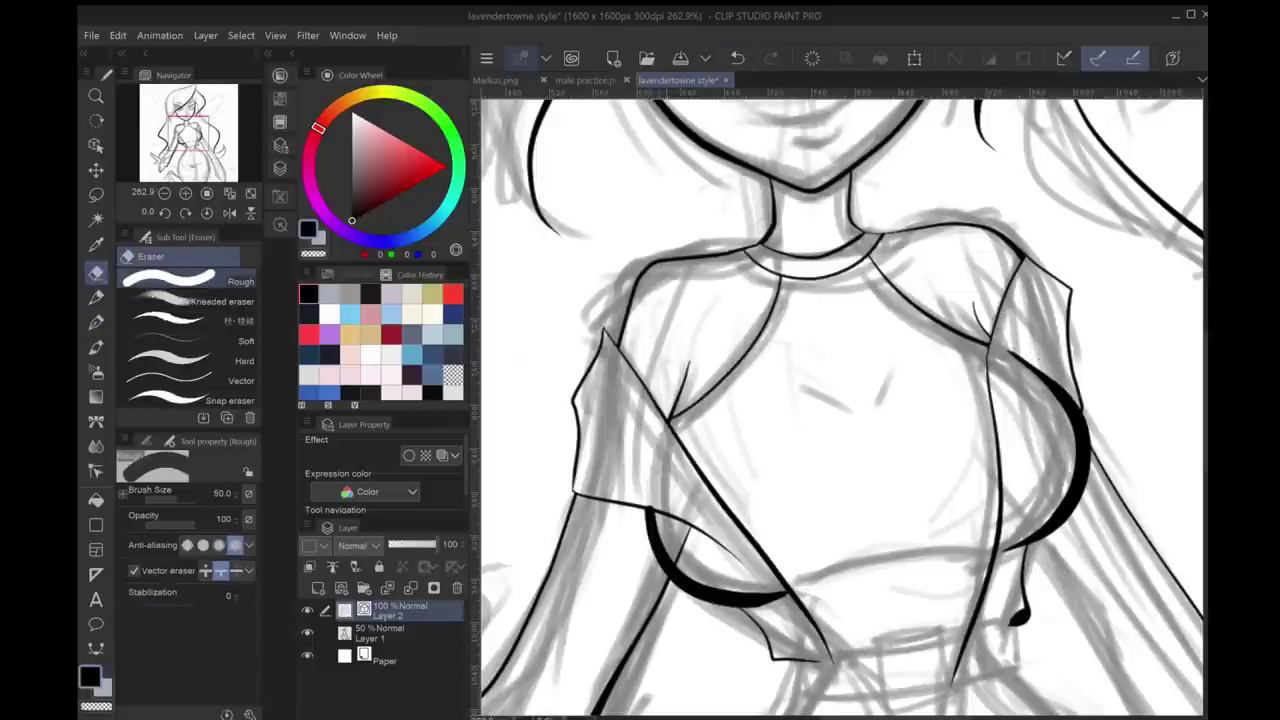
{"action": "left_click_drag", "start_coordinate": [699, 538], "coordinate": [671, 403]}
{"action": "scroll", "coordinate": [695, 208], "scroll_direction": "down", "scroll_amount": 5}
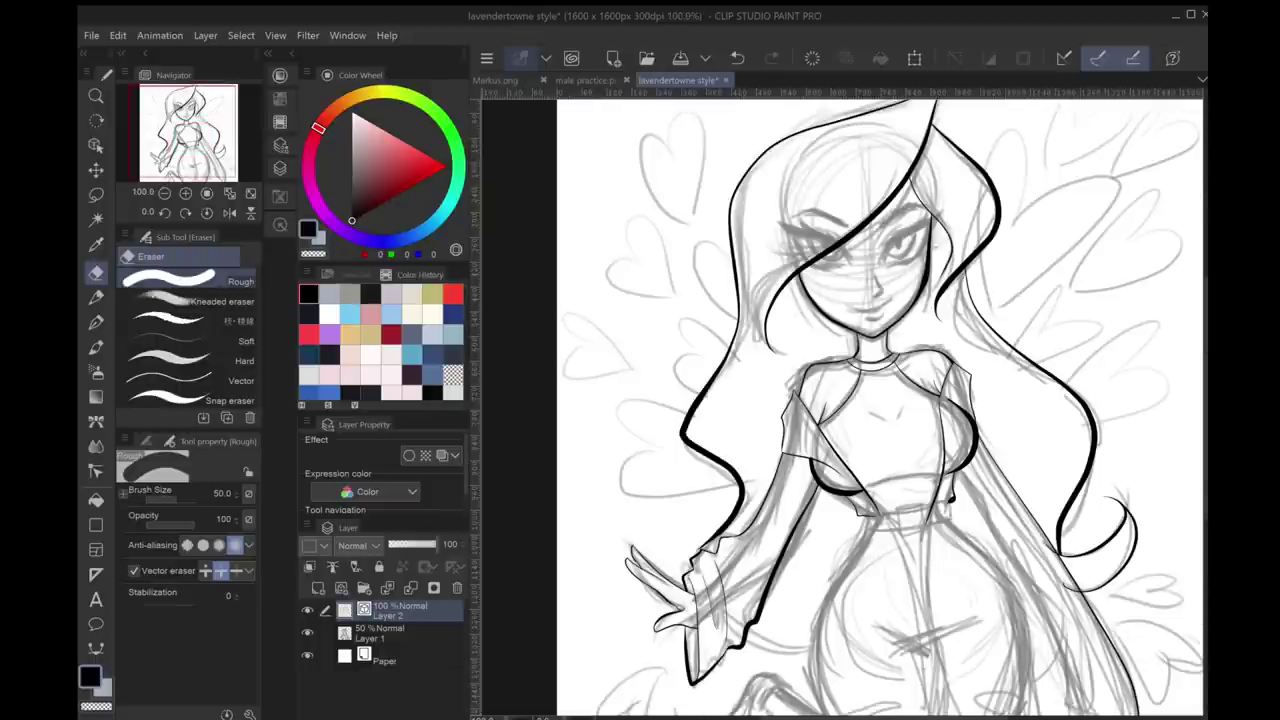
Undo the last three edits to the torso line art
{"action": "scroll", "coordinate": [695, 208], "scroll_direction": "up", "scroll_amount": 4}
{"action": "key", "text": "ctrl+z"}
{"action": "key", "text": "ctrl+z"}
{"action": "key", "text": "ctrl+z"}
{"action": "scroll", "coordinate": [840, 400], "scroll_direction": "down", "scroll_amount": 5}
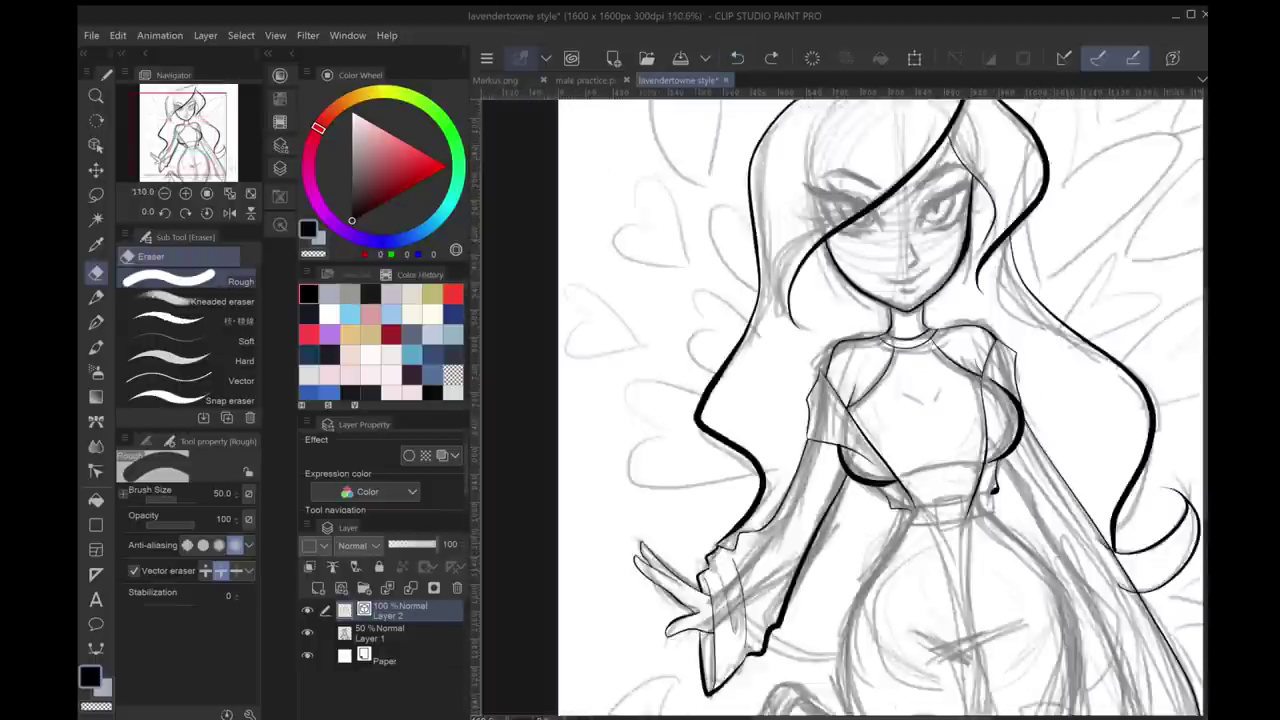
Hide the sketch layer and erase the bust contour section that overlaps the jacket's left-hand front edge
{"action": "left_click", "coordinate": [307, 632]}
{"action": "scroll", "coordinate": [840, 400], "scroll_direction": "up", "scroll_amount": 5}
{"action": "scroll", "coordinate": [840, 400], "scroll_direction": "down", "scroll_amount": 5}
{"action": "scroll", "coordinate": [840, 400], "scroll_direction": "up", "scroll_amount": 4}
{"action": "key", "text": "y"}
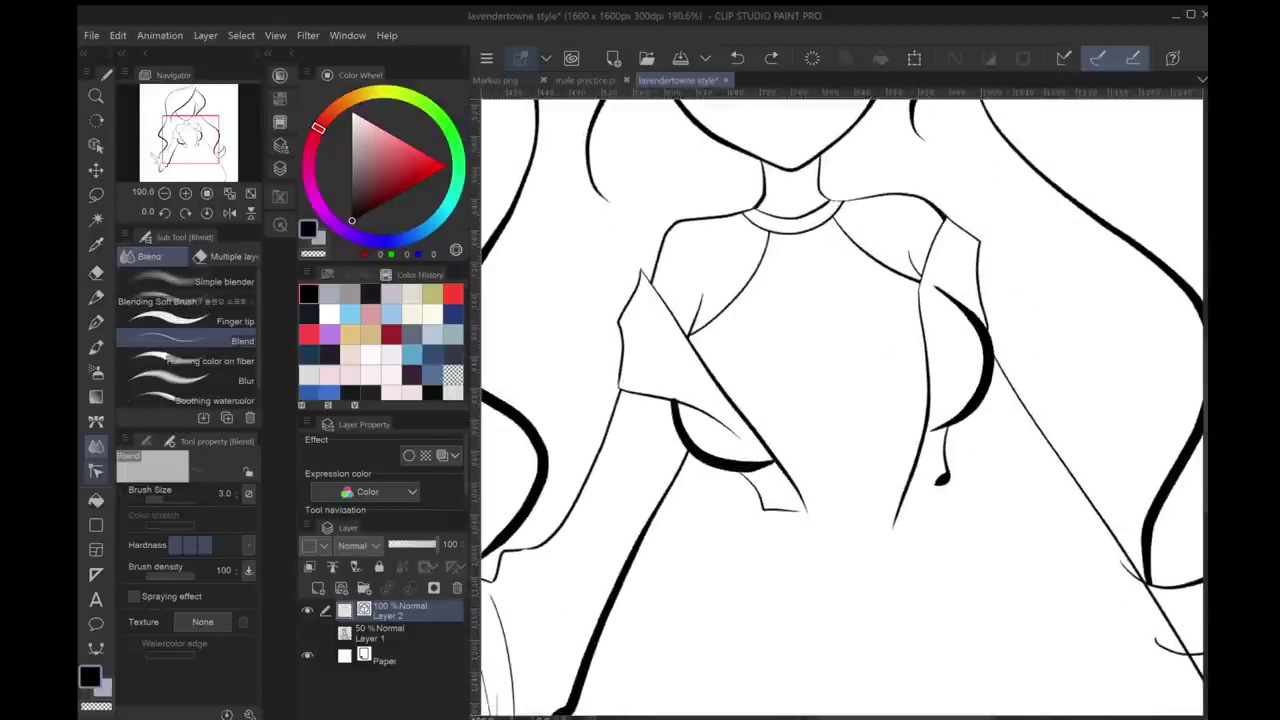
{"action": "key", "text": "ctrl"}
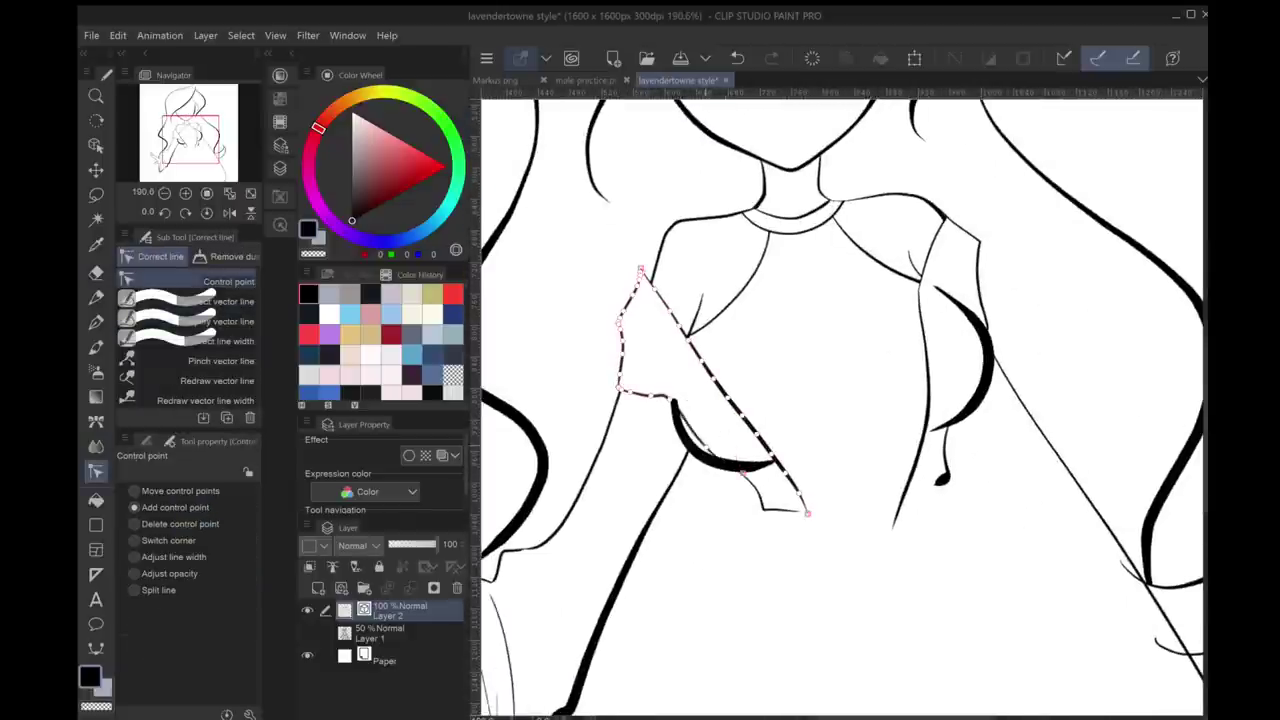
{"action": "key", "text": "e"}
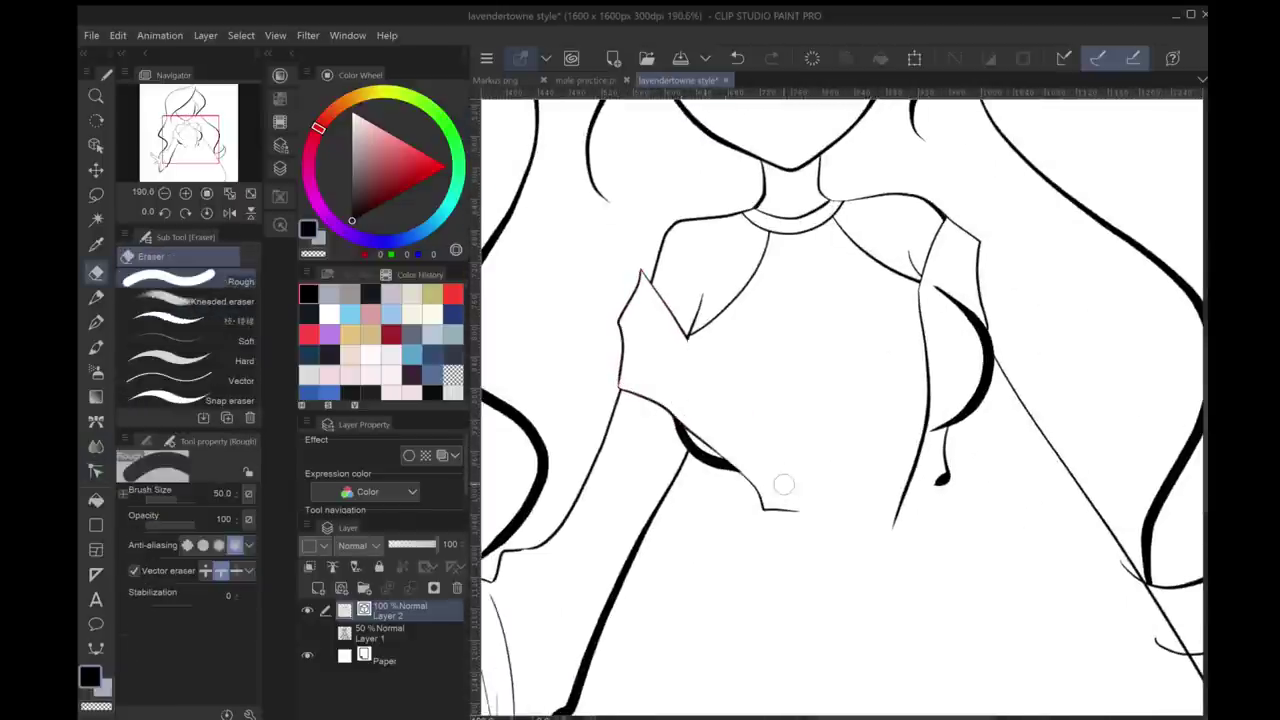
{"action": "left_click", "coordinate": [770, 468]}
{"action": "scroll", "coordinate": [770, 468], "scroll_direction": "down", "scroll_amount": 1}
Adjust the control points of the left-hand neck-to-shoulder line and check the line art without the sketch
{"action": "key", "text": "y"}
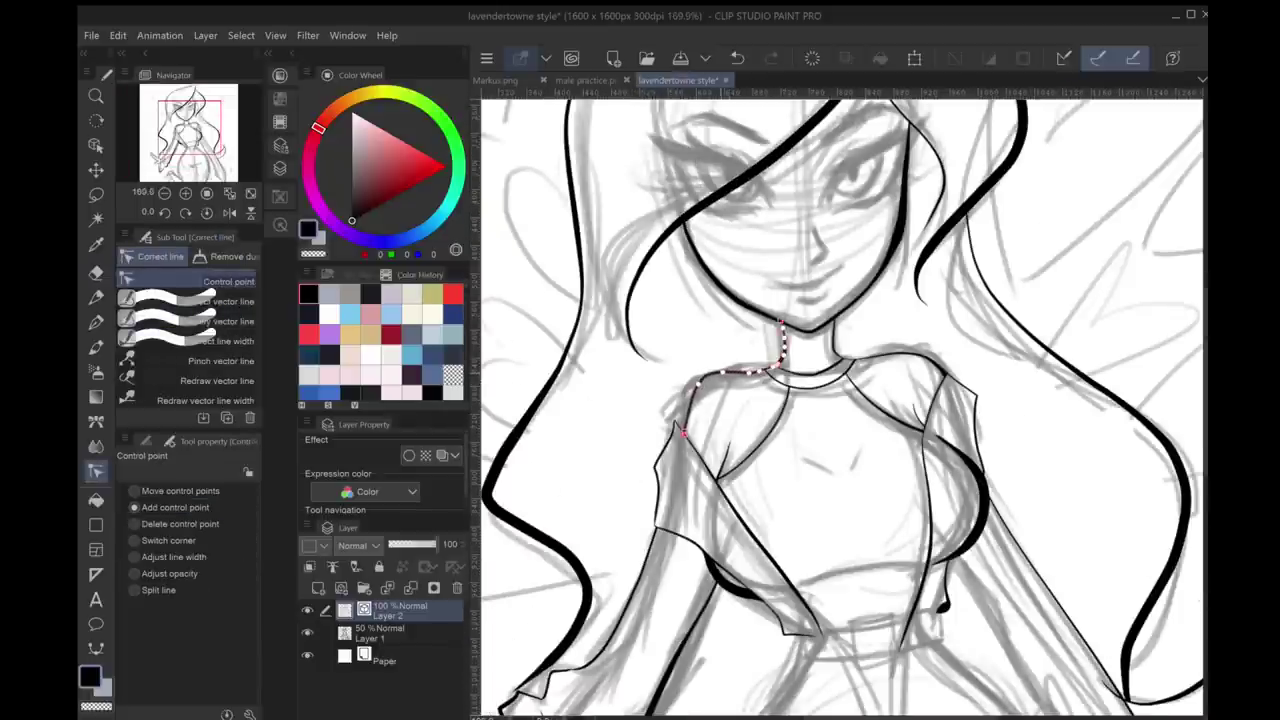
{"action": "key", "text": "v"}
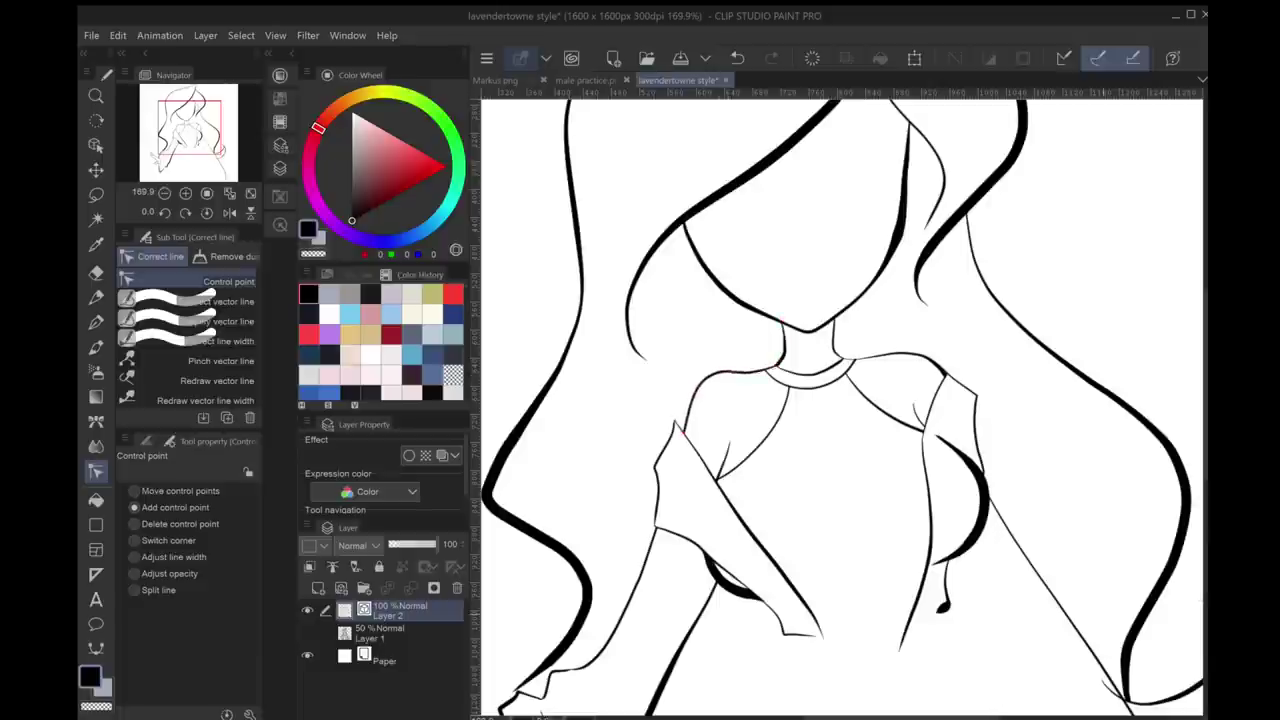
{"action": "scroll", "coordinate": [840, 400], "scroll_direction": "down", "scroll_amount": 3}
{"action": "scroll", "coordinate": [840, 400], "scroll_direction": "up", "scroll_amount": 3}
{"action": "key", "text": "v"}
Undo the extra pen stroke and erase the bust contour section that overlaps the jacket's right-hand short sleeve
{"action": "key", "text": "p"}
{"action": "scroll", "coordinate": [840, 400], "scroll_direction": "up", "scroll_amount": 1}
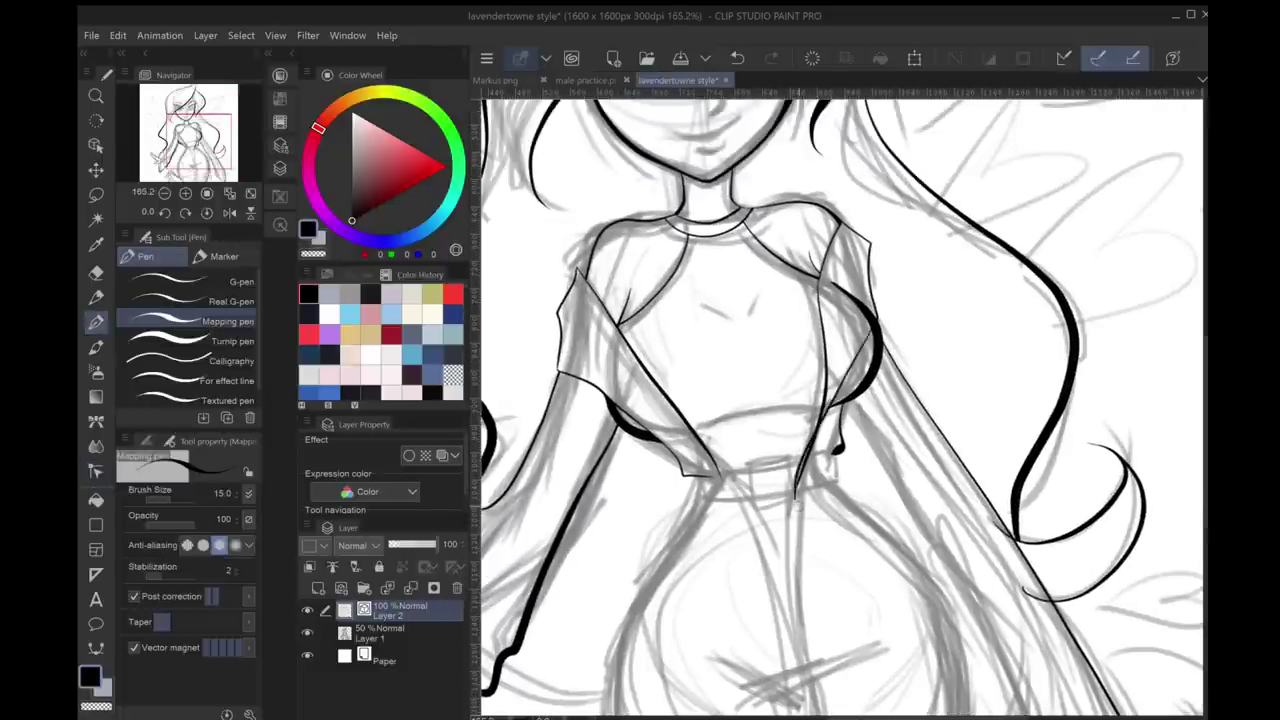
{"action": "key", "text": "ctrl+z"}
{"action": "key", "text": "e"}
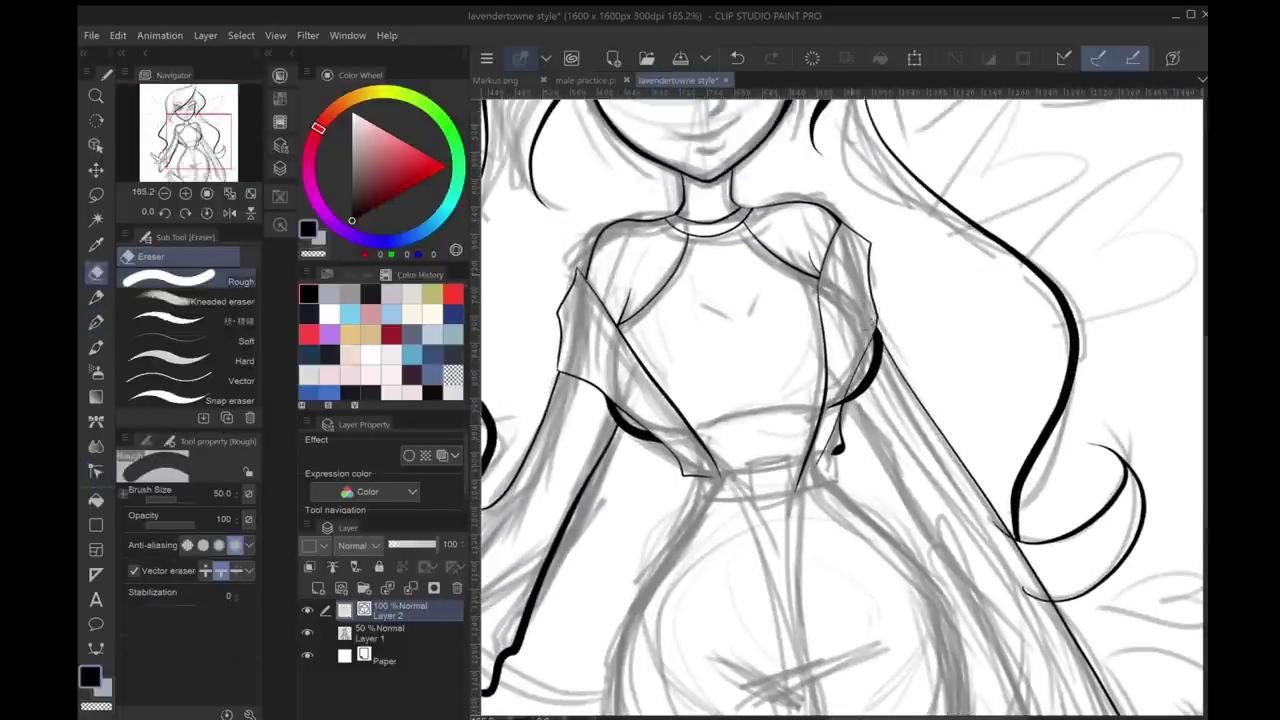
{"action": "scroll", "coordinate": [871, 401], "scroll_direction": "up", "scroll_amount": 3}
Ink the square belt buckle between the jacket fronts with the Mapping pen, redoing strokes until the box closes
{"action": "scroll", "coordinate": [840, 400], "scroll_direction": "down", "scroll_amount": 3}
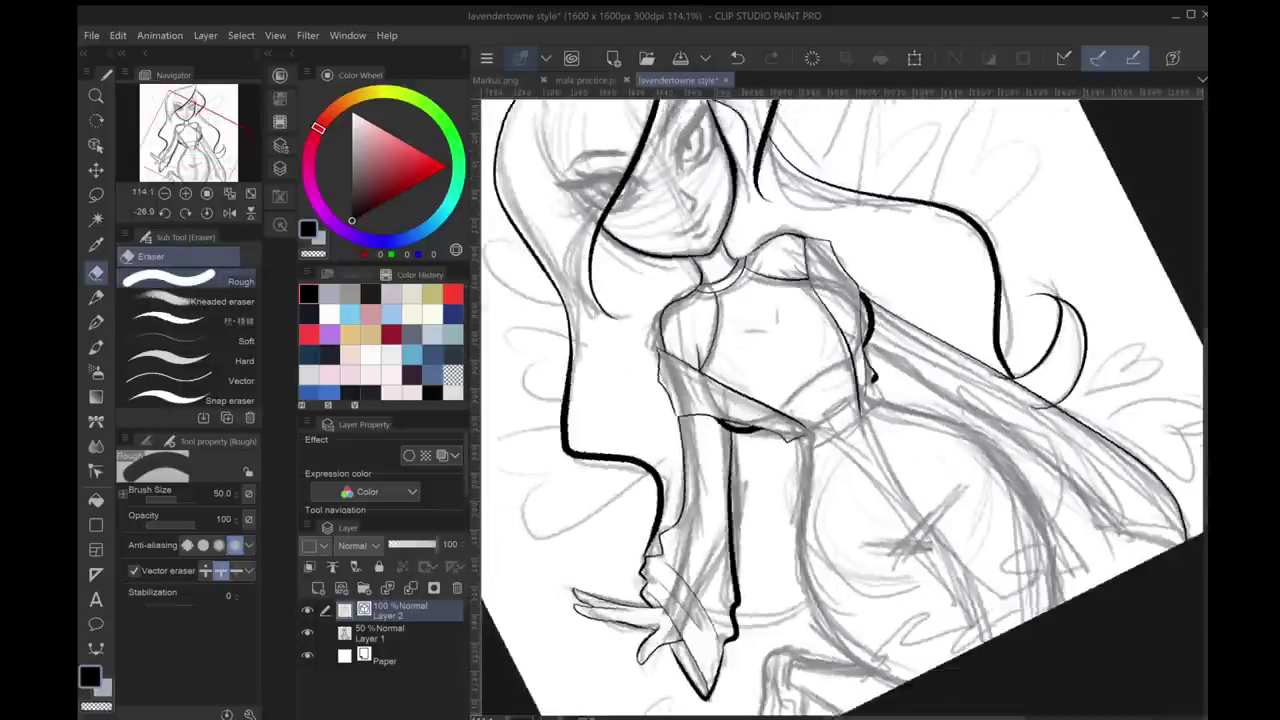
{"action": "scroll", "coordinate": [840, 400], "scroll_direction": "up", "scroll_amount": 3}
{"action": "key", "text": "p"}
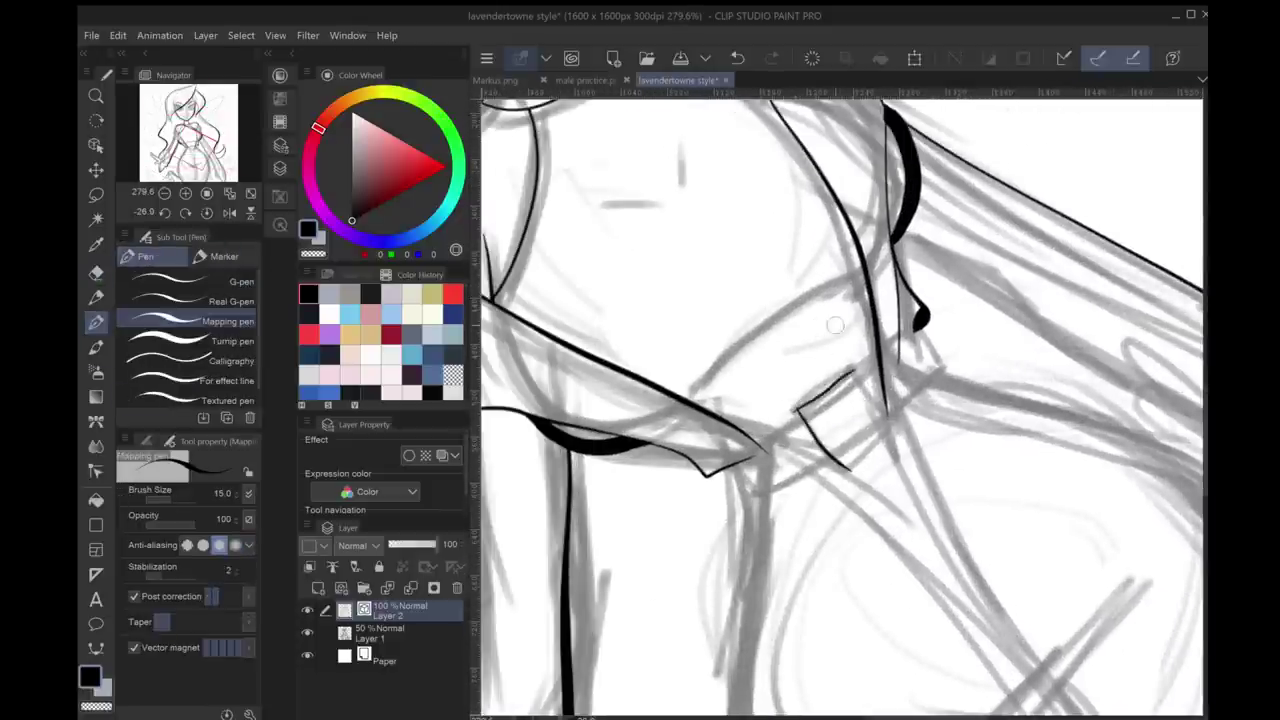
{"action": "key", "text": "ctrl+z"}
{"action": "key", "text": "ctrl+z"}
{"action": "left_click_drag", "start_coordinate": [857, 394], "coordinate": [963, 379]}
{"action": "key", "text": "e"}
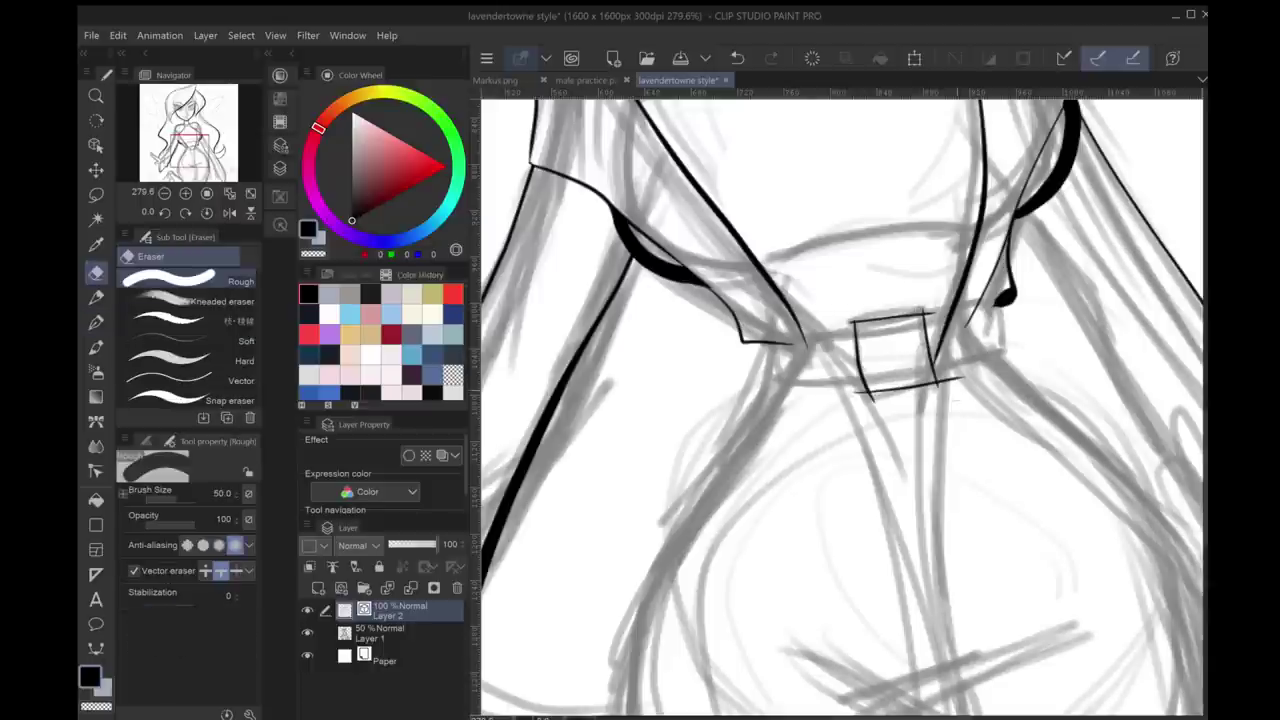
Ink the belt's upper and lower edges and both ends around the buckle, and erase the lines crossing the buckle
{"action": "key", "text": "p"}
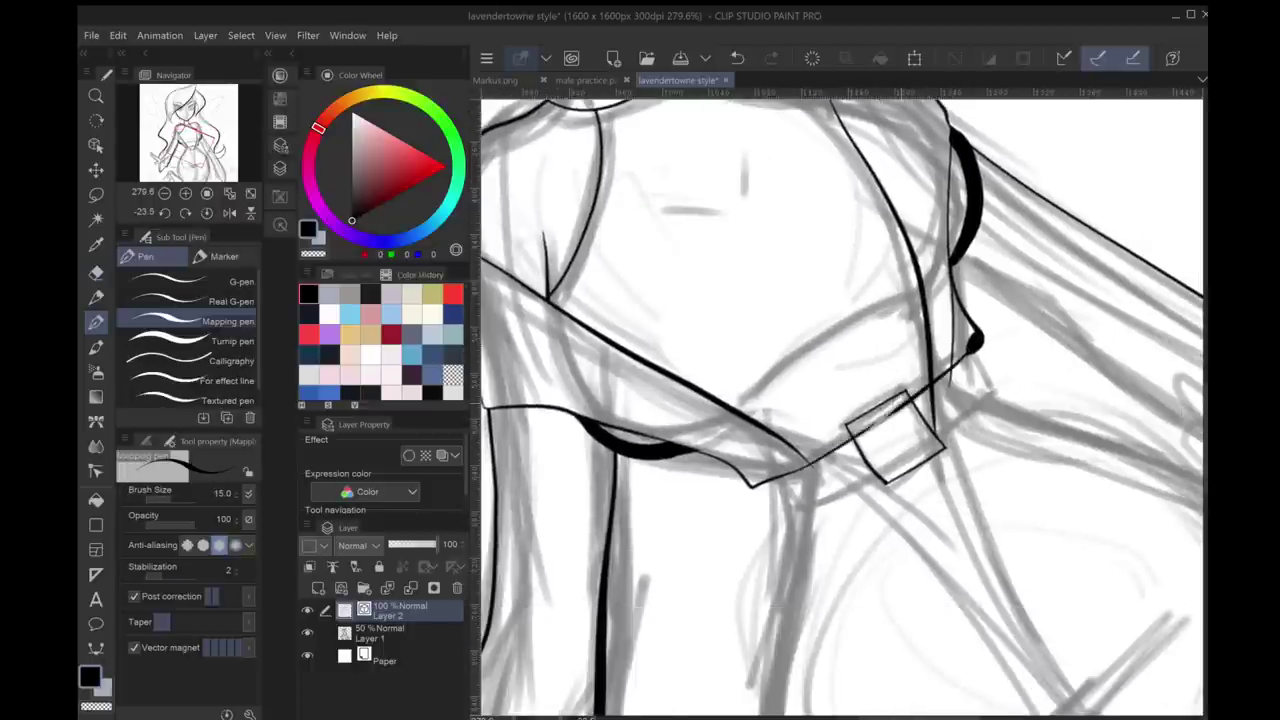
{"action": "left_click_drag", "start_coordinate": [778, 478], "coordinate": [797, 513]}
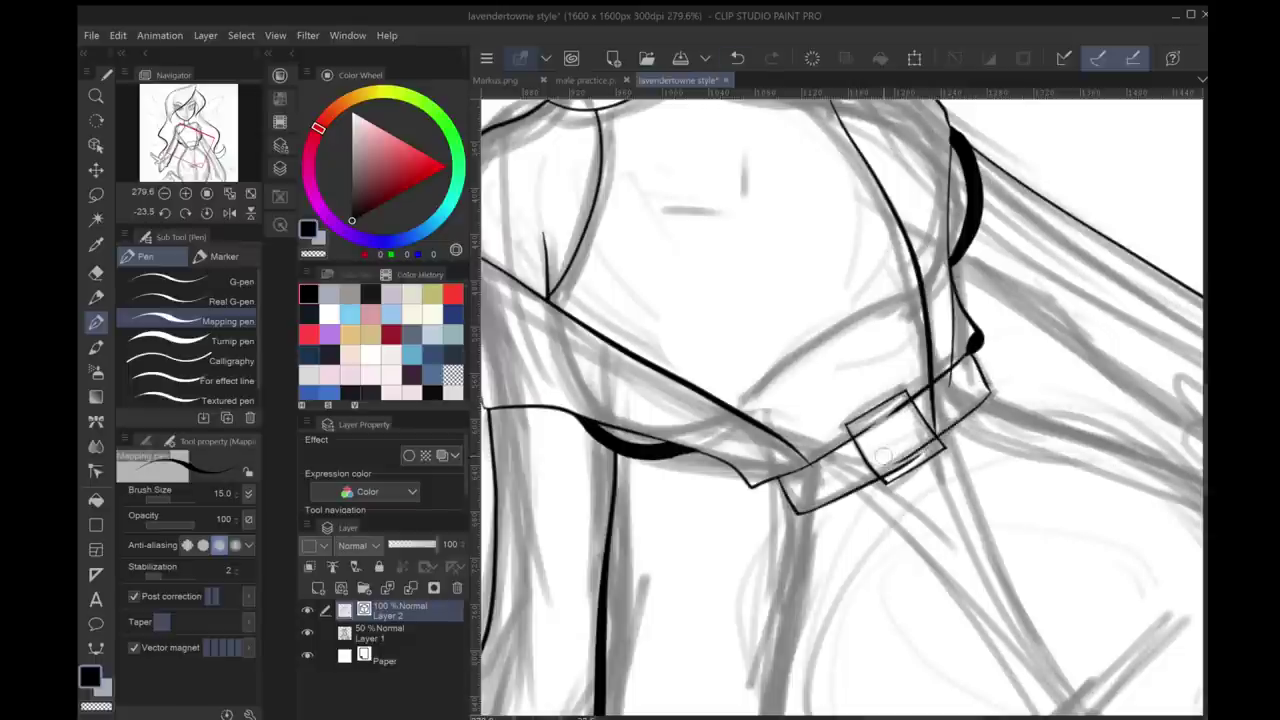
{"action": "left_click_drag", "start_coordinate": [990, 392], "coordinate": [945, 428]}
{"action": "key", "text": "e"}
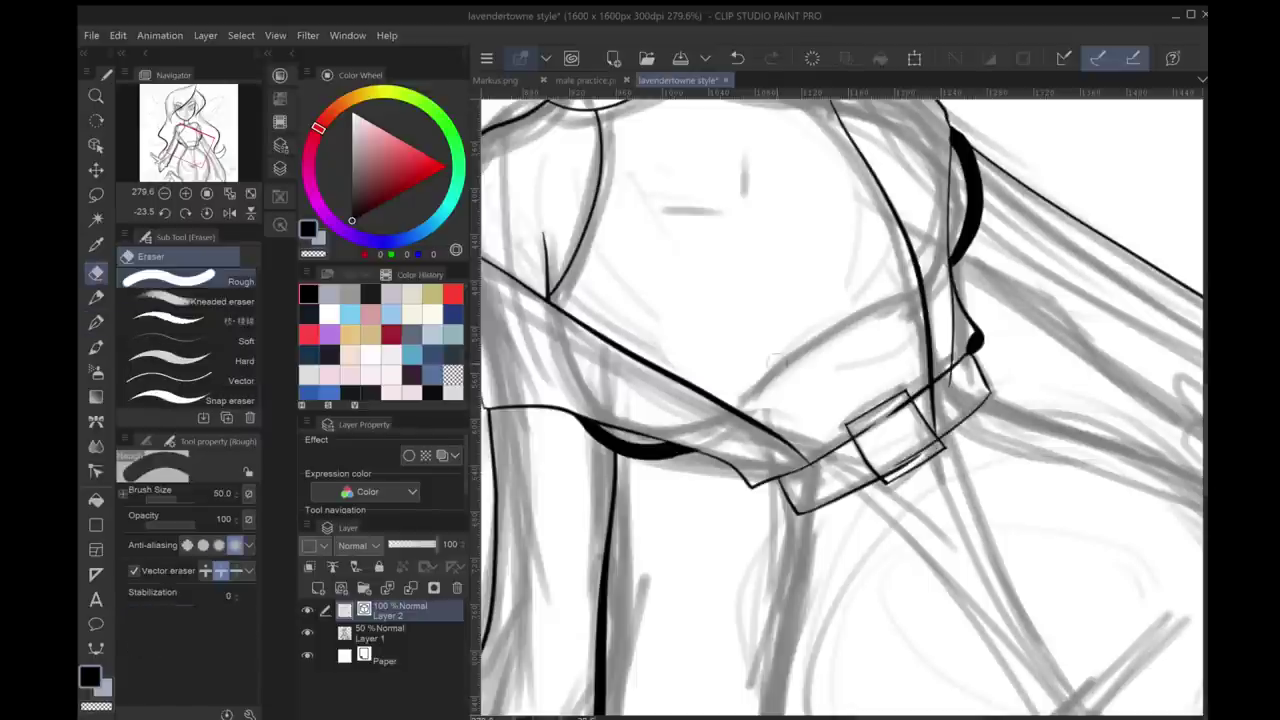
{"action": "key", "text": "ctrl+z"}
{"action": "scroll", "coordinate": [924, 440], "scroll_direction": "up", "scroll_amount": 2}
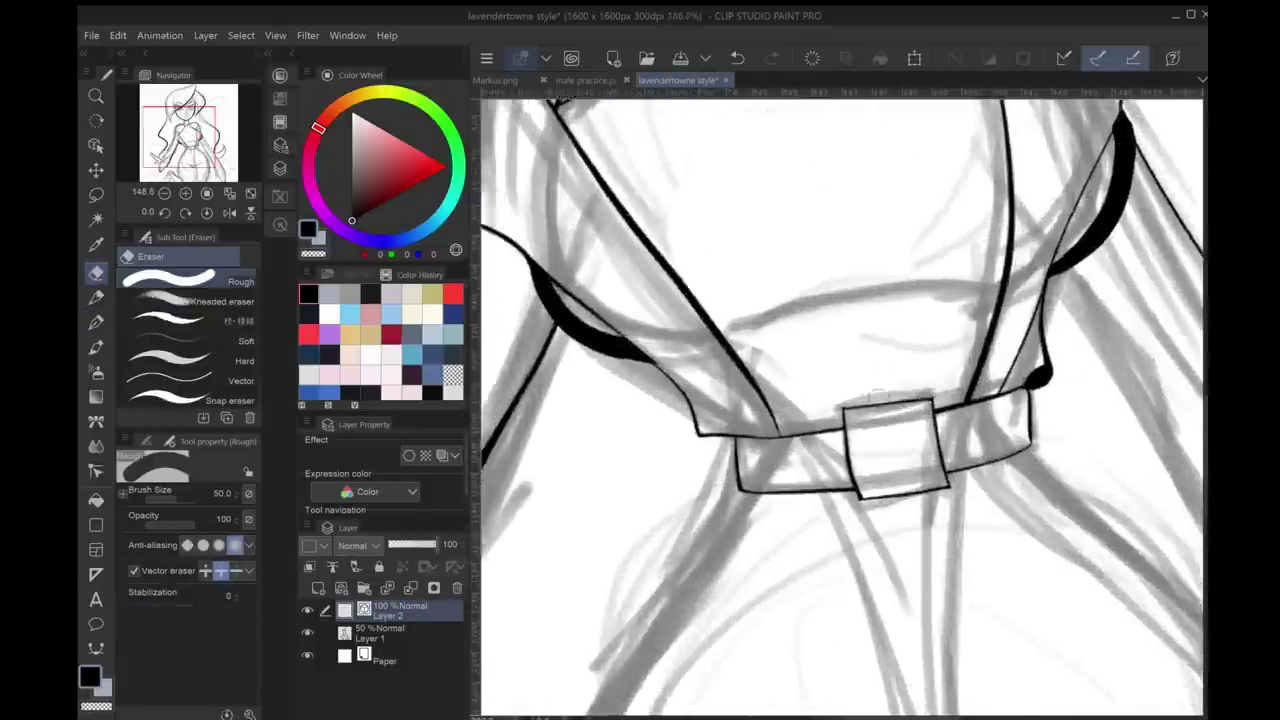
Simplify the buckle's vector lines and adjust their control points into a clean square
{"action": "key", "text": "y"}
{"action": "left_click", "coordinate": [190, 301]}
{"action": "left_click", "coordinate": [190, 321]}
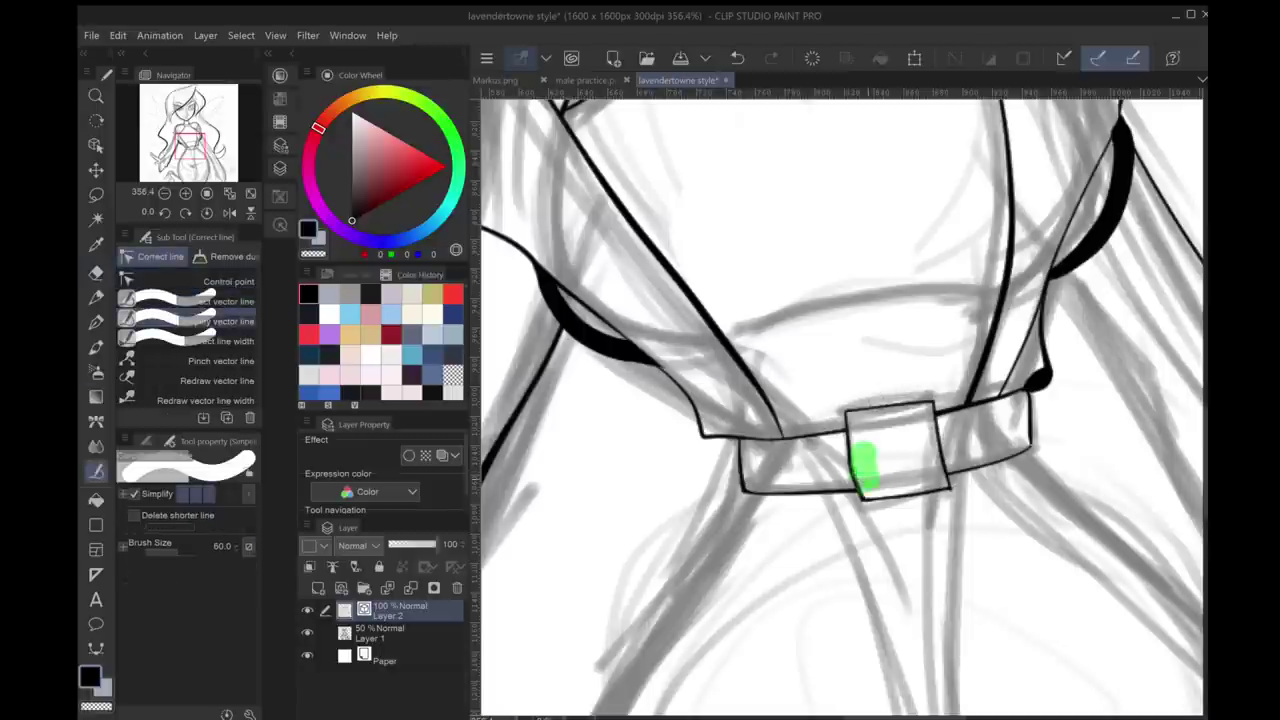
{"action": "left_click", "coordinate": [190, 281]}
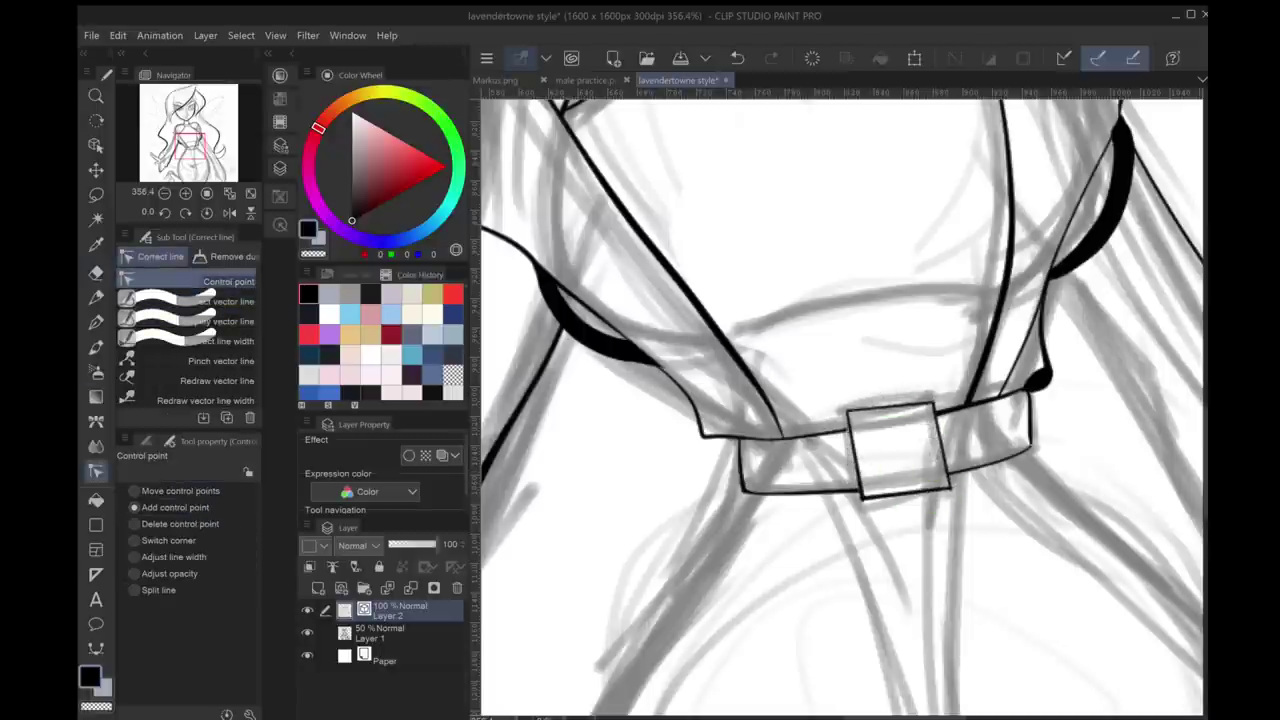
{"action": "left_click", "coordinate": [917, 492]}
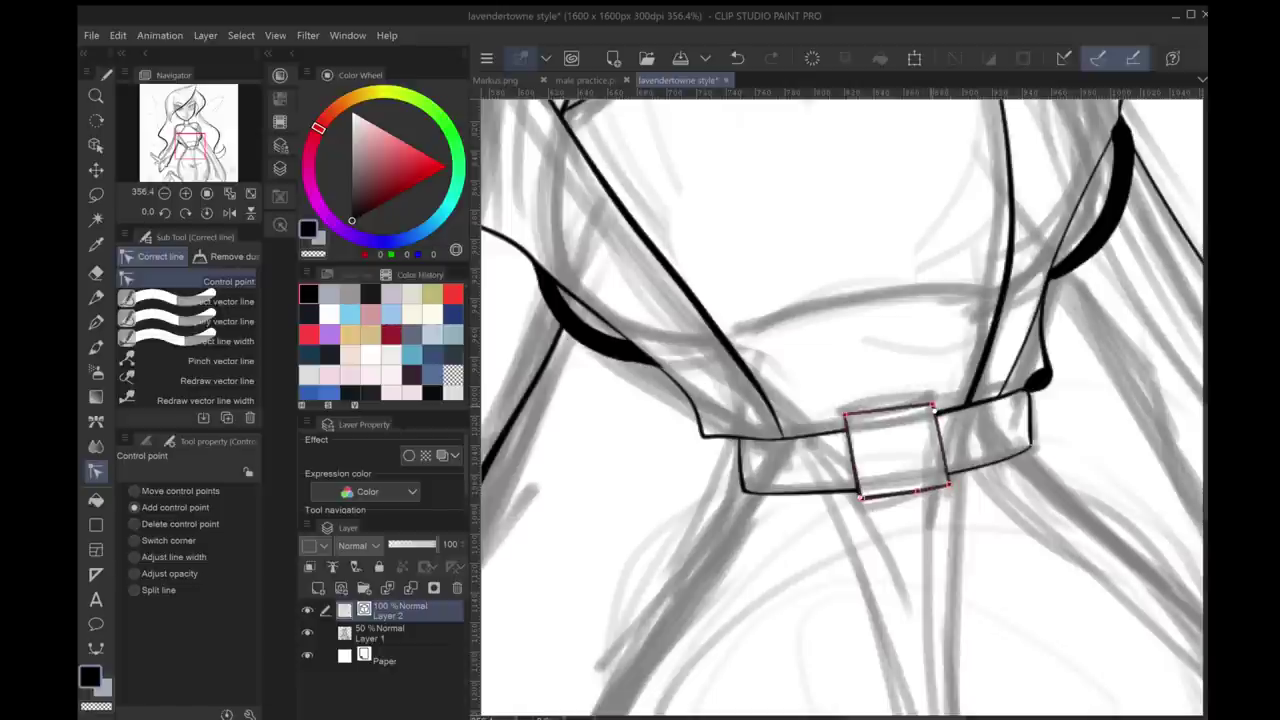
Ink the curved underbust line between the two jacket fronts above the belt
{"action": "scroll", "coordinate": [840, 400], "scroll_direction": "down", "scroll_amount": 5}
{"action": "scroll", "coordinate": [840, 400], "scroll_direction": "up", "scroll_amount": 4}
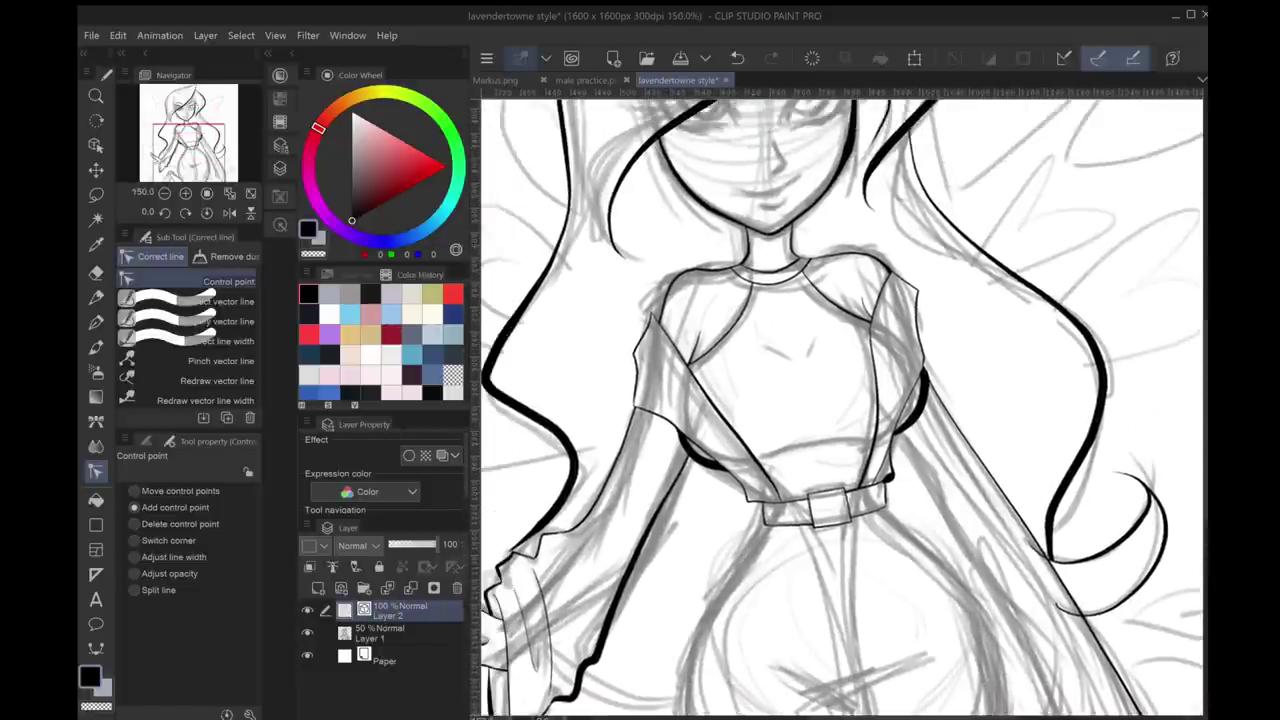
{"action": "key", "text": "p"}
{"action": "left_click_drag", "start_coordinate": [697, 361], "coordinate": [772, 354]}
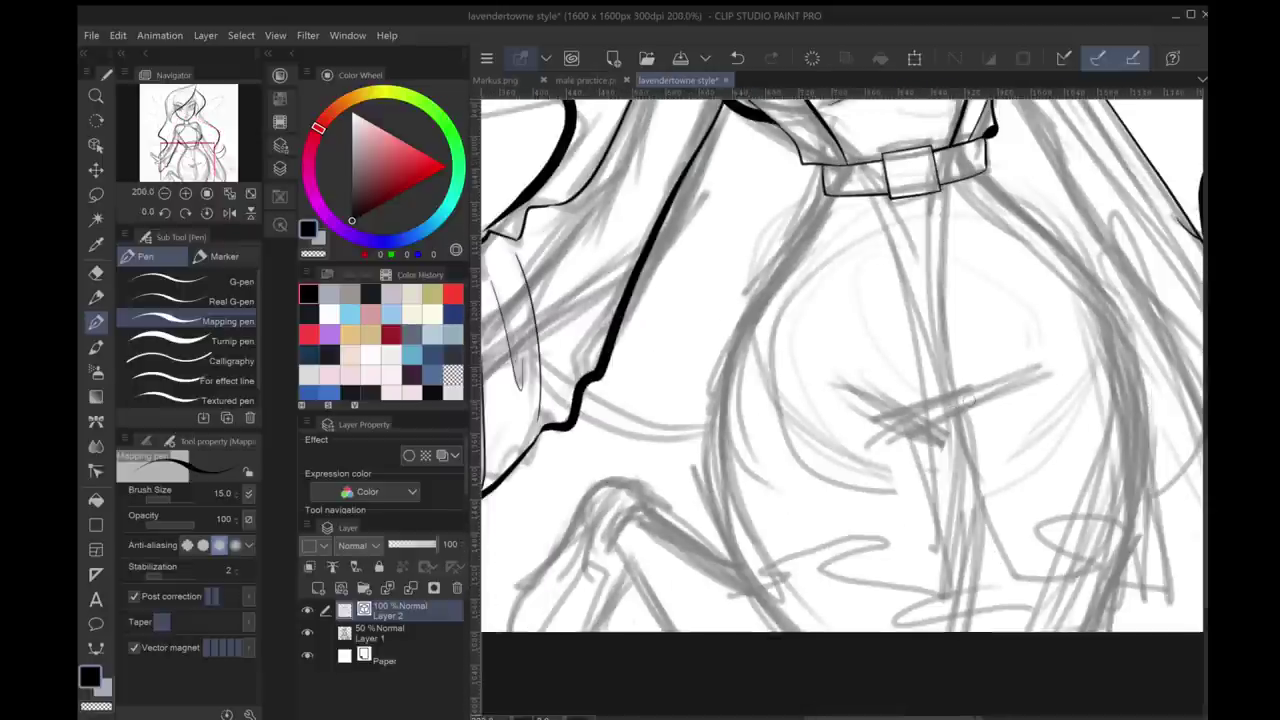
Ink the left-hand hip outline from the belt down to the hem as one thick curve, retrying the stroke
{"action": "mouse_move", "coordinate": [830, 197]}
{"action": "left_mouse_down"}
{"action": "mouse_move", "coordinate": [700, 562]}
{"action": "mouse_move", "coordinate": [750, 617]}
{"action": "mouse_move", "coordinate": [630, 610]}
{"action": "left_mouse_up"}
{"action": "key", "text": "ctrl+z"}
{"action": "key", "text": "ctrl+z"}
{"action": "key", "text": "ctrl+z"}
{"action": "left_click_drag", "start_coordinate": [772, 252], "coordinate": [856, 608]}
{"action": "key", "text": "ctrl+z"}
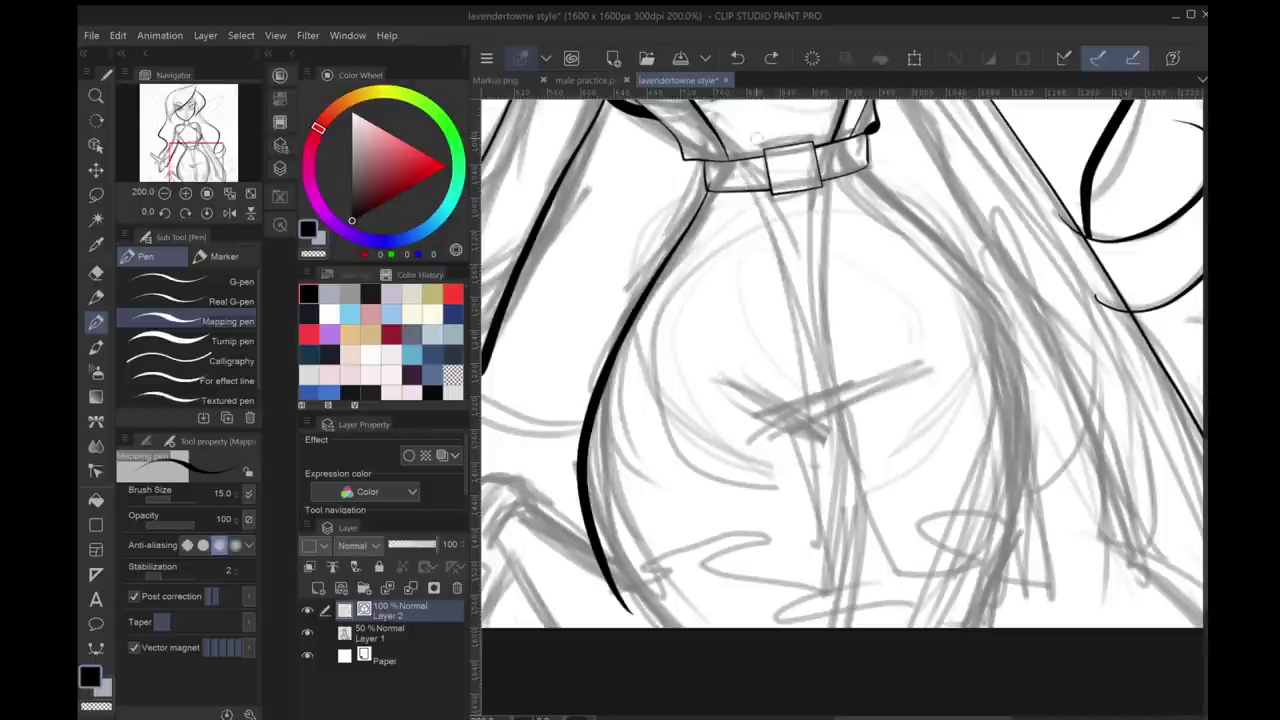
Ink the left-hand front opening line down from the belt and the wavy hem curl beside it
{"action": "left_click_drag", "start_coordinate": [760, 190], "coordinate": [848, 664]}
{"action": "left_click_drag", "start_coordinate": [640, 560], "coordinate": [820, 625]}
{"action": "key", "text": "ctrl+z"}
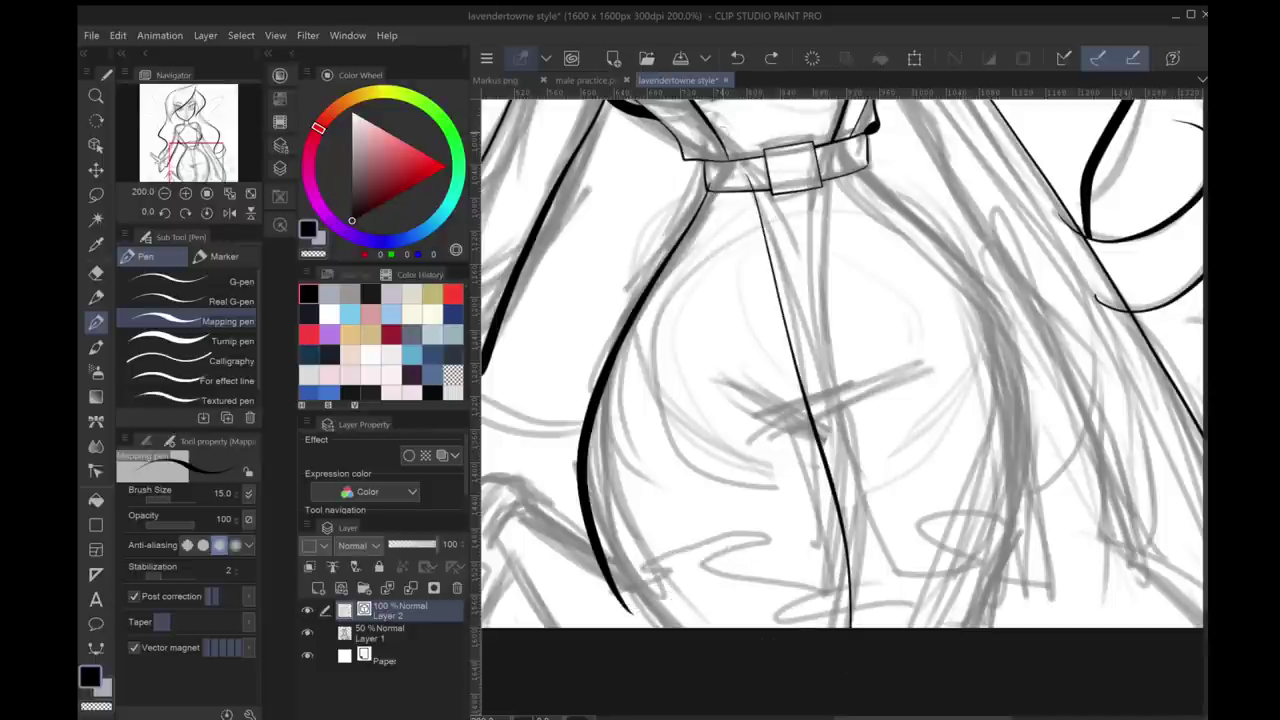
{"action": "mouse_move", "coordinate": [672, 572]}
{"action": "left_mouse_down"}
{"action": "mouse_move", "coordinate": [800, 620]}
{"action": "mouse_move", "coordinate": [732, 594]}
{"action": "left_mouse_up"}
{"action": "mouse_move", "coordinate": [614, 550]}
{"action": "left_mouse_down"}
{"action": "mouse_move", "coordinate": [714, 540]}
{"action": "mouse_move", "coordinate": [680, 570]}
{"action": "left_mouse_up"}
{"action": "key", "text": "ctrl+z"}
{"action": "scroll", "coordinate": [680, 571], "scroll_direction": "down", "scroll_amount": 1}
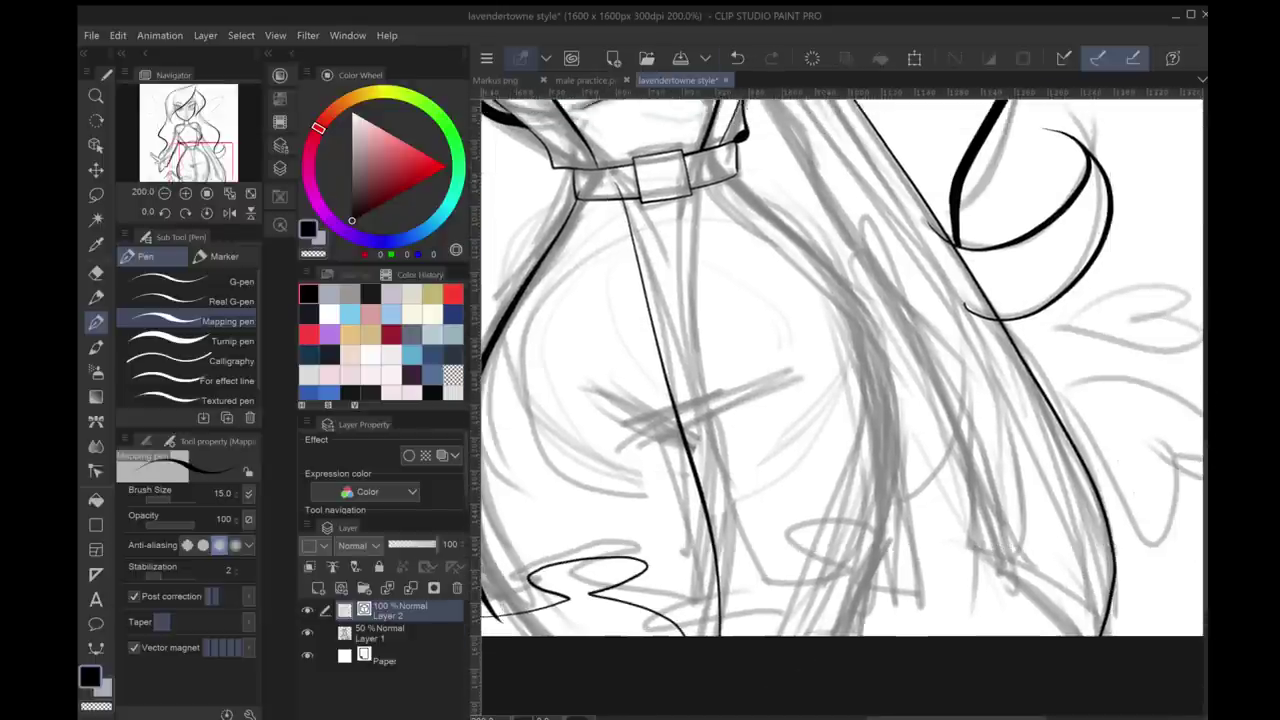
Ink the right-hand front opening line from the belt and its looping hem, undoing unwanted strokes
{"action": "scroll", "coordinate": [680, 571], "scroll_direction": "down", "scroll_amount": 2}
{"action": "scroll", "coordinate": [680, 571], "scroll_direction": "up", "scroll_amount": 2}
{"action": "key", "text": "ctrl+z"}
{"action": "mouse_move", "coordinate": [762, 258]}
{"action": "left_mouse_down"}
{"action": "mouse_move", "coordinate": [818, 570]}
{"action": "mouse_move", "coordinate": [881, 562]}
{"action": "mouse_move", "coordinate": [935, 602]}
{"action": "left_mouse_up"}
{"action": "key", "text": "ctrl+z"}
{"action": "key", "text": "ctrl+z"}
{"action": "left_click_drag", "start_coordinate": [900, 400], "coordinate": [840, 408]}
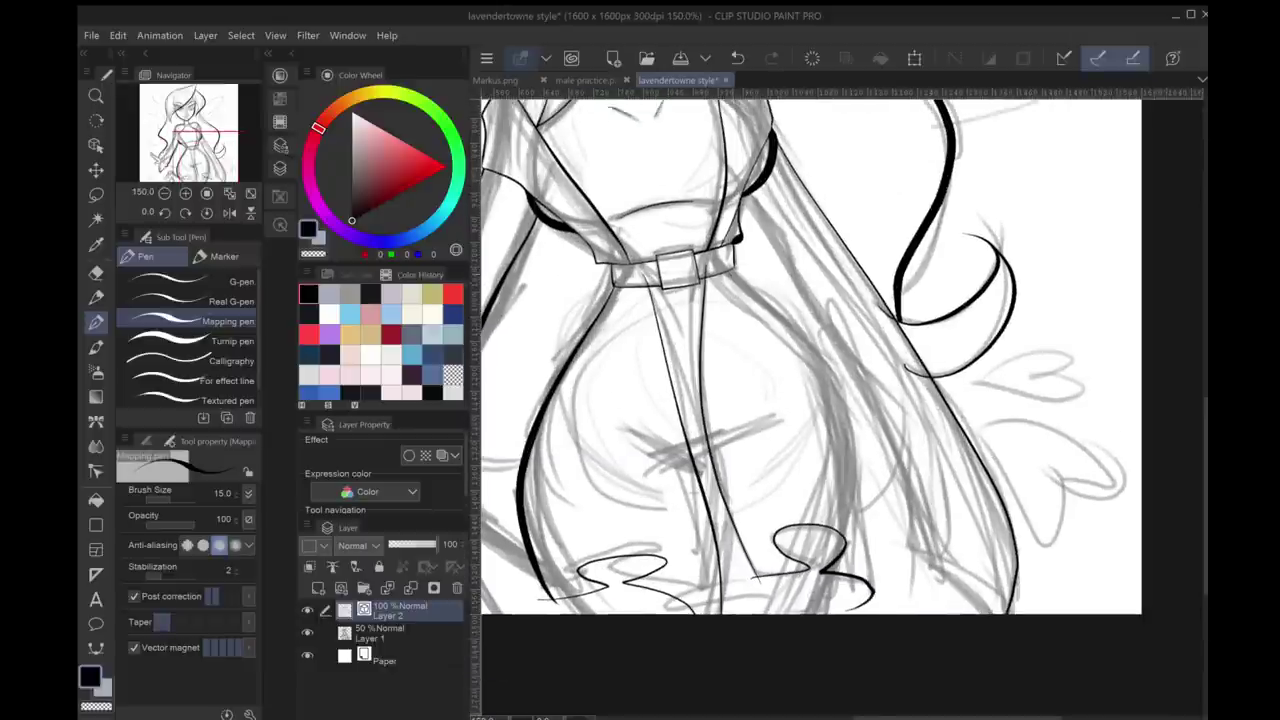
{"action": "key", "text": "ctrl+z"}
Ink the right-hand hip outline from the belt down to the hem, redrawing the first attempt
{"action": "mouse_move", "coordinate": [728, 274]}
{"action": "left_mouse_down"}
{"action": "mouse_move", "coordinate": [880, 616]}
{"action": "mouse_move", "coordinate": [876, 576]}
{"action": "left_mouse_up"}
{"action": "key", "text": "ctrl+z"}
{"action": "mouse_move", "coordinate": [824, 370]}
{"action": "left_mouse_down"}
{"action": "mouse_move", "coordinate": [885, 588]}
{"action": "mouse_move", "coordinate": [909, 525]}
{"action": "mouse_move", "coordinate": [1012, 516]}
{"action": "left_mouse_up"}
{"action": "key", "text": "y"}
Trim the overshooting line ends at the center hem and reshape the left-hand hem curl with control points
{"action": "key", "text": "e"}
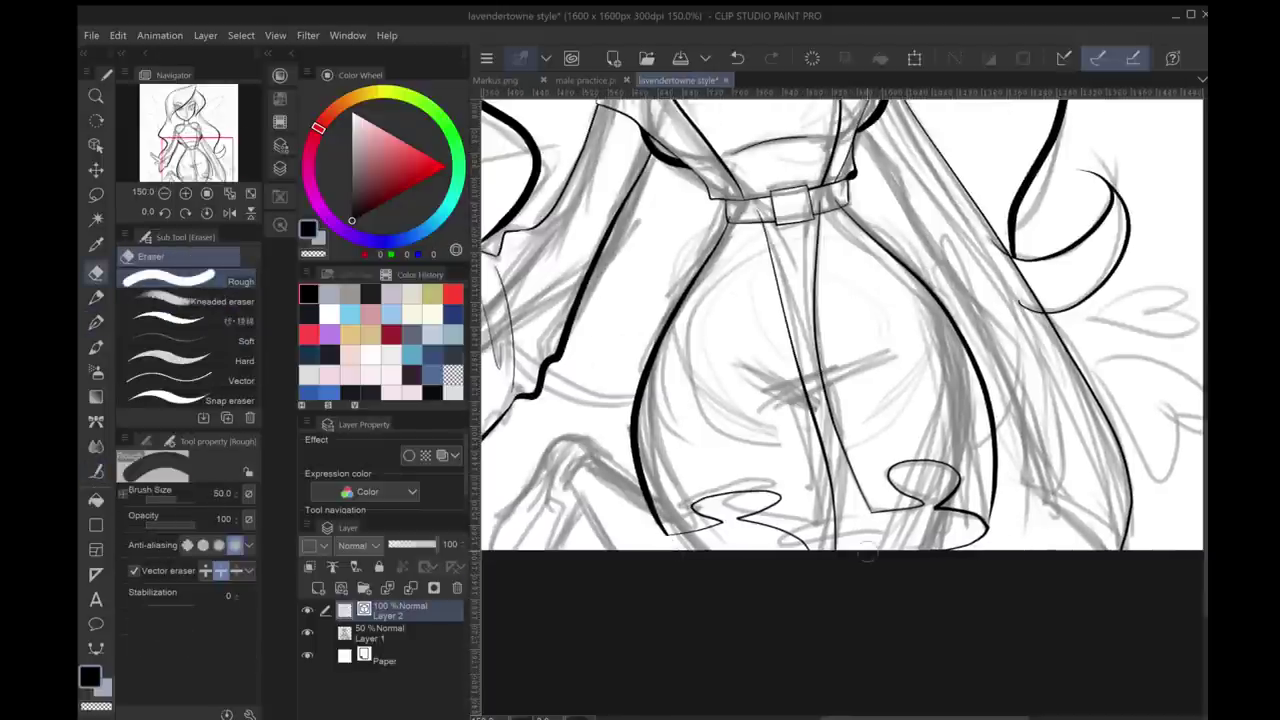
{"action": "mouse_move", "coordinate": [866, 553]}
{"action": "left_mouse_down"}
{"action": "mouse_move", "coordinate": [830, 540]}
{"action": "mouse_move", "coordinate": [846, 528]}
{"action": "left_mouse_up"}
{"action": "key", "text": "y"}
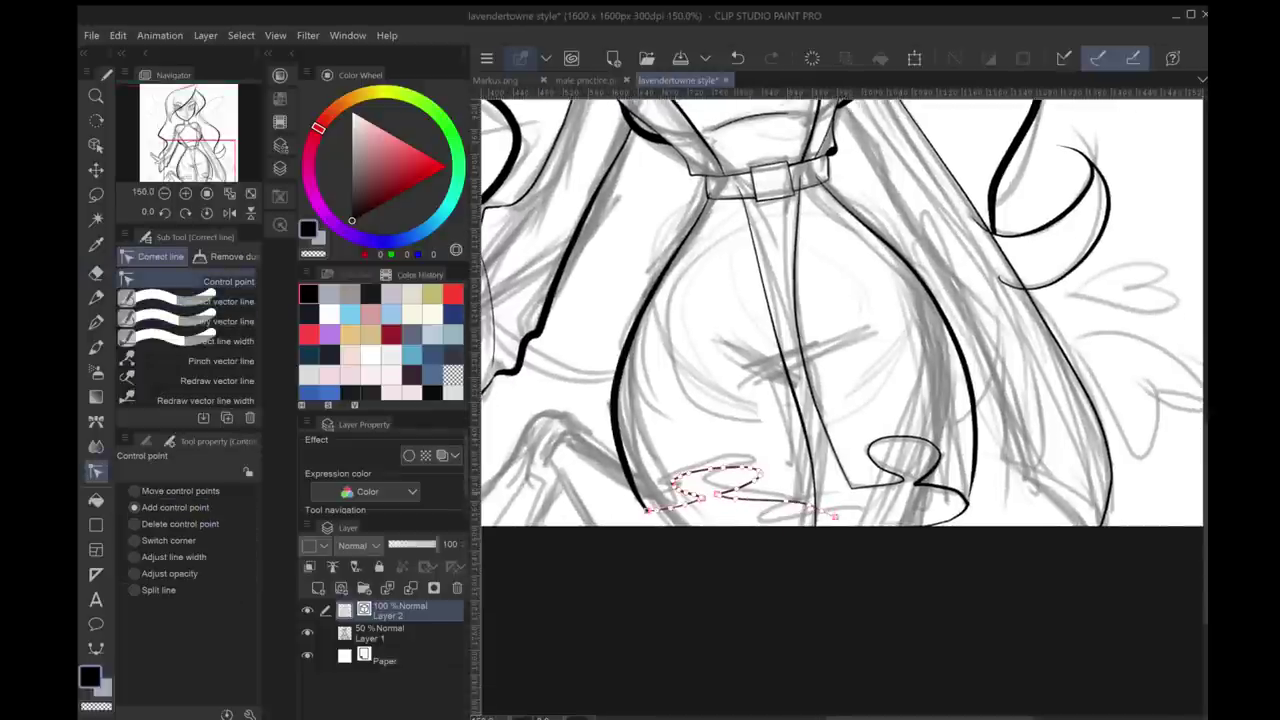
{"action": "left_click_drag", "start_coordinate": [691, 500], "coordinate": [705, 494]}
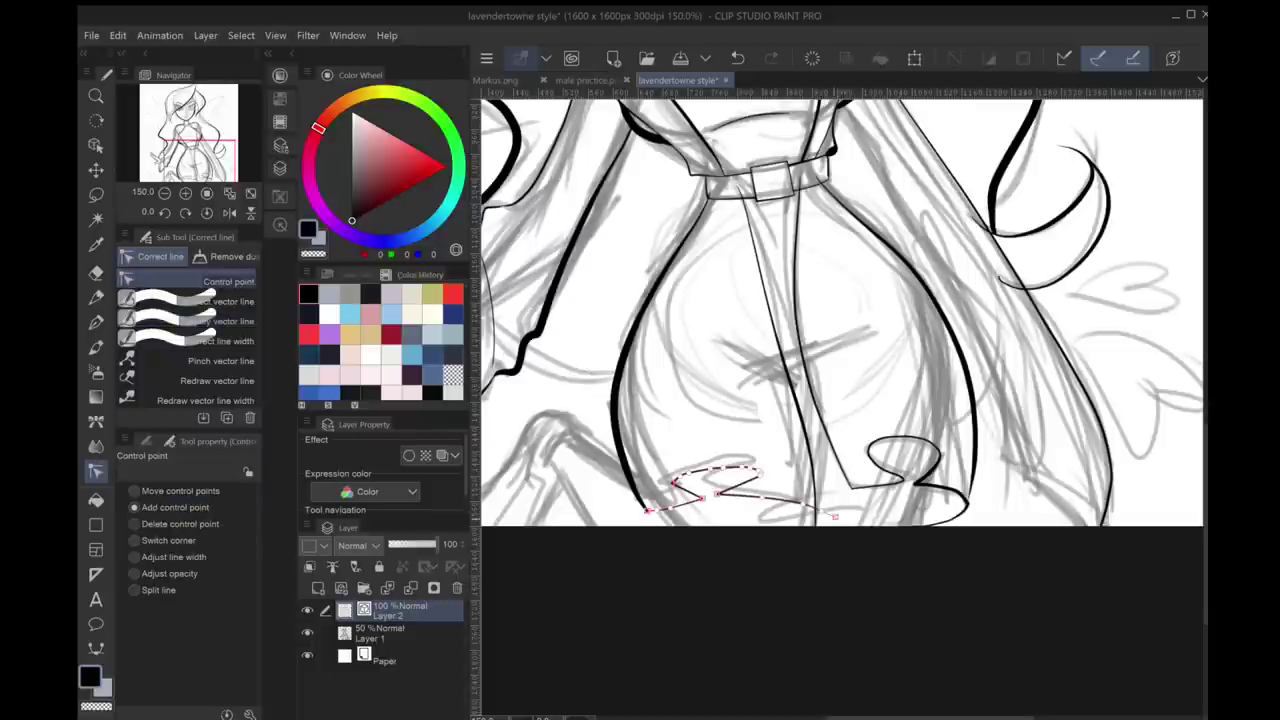
{"action": "key", "text": "e"}
{"action": "key", "text": "y"}
{"action": "key", "text": "e"}
{"action": "key", "text": "y"}
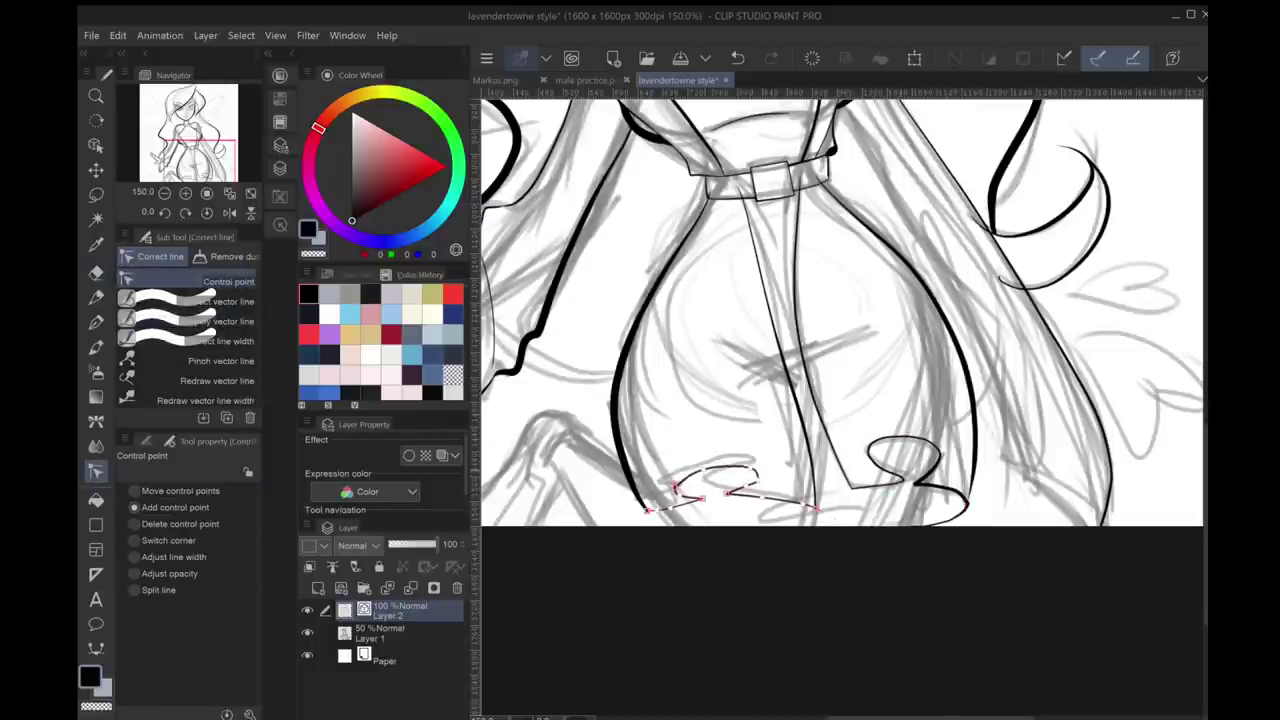
Ink two thin fold lines rising from the left-hand hem curl and reshape the right-hand hem curl
{"action": "scroll", "coordinate": [840, 310], "scroll_direction": "down", "scroll_amount": 1}
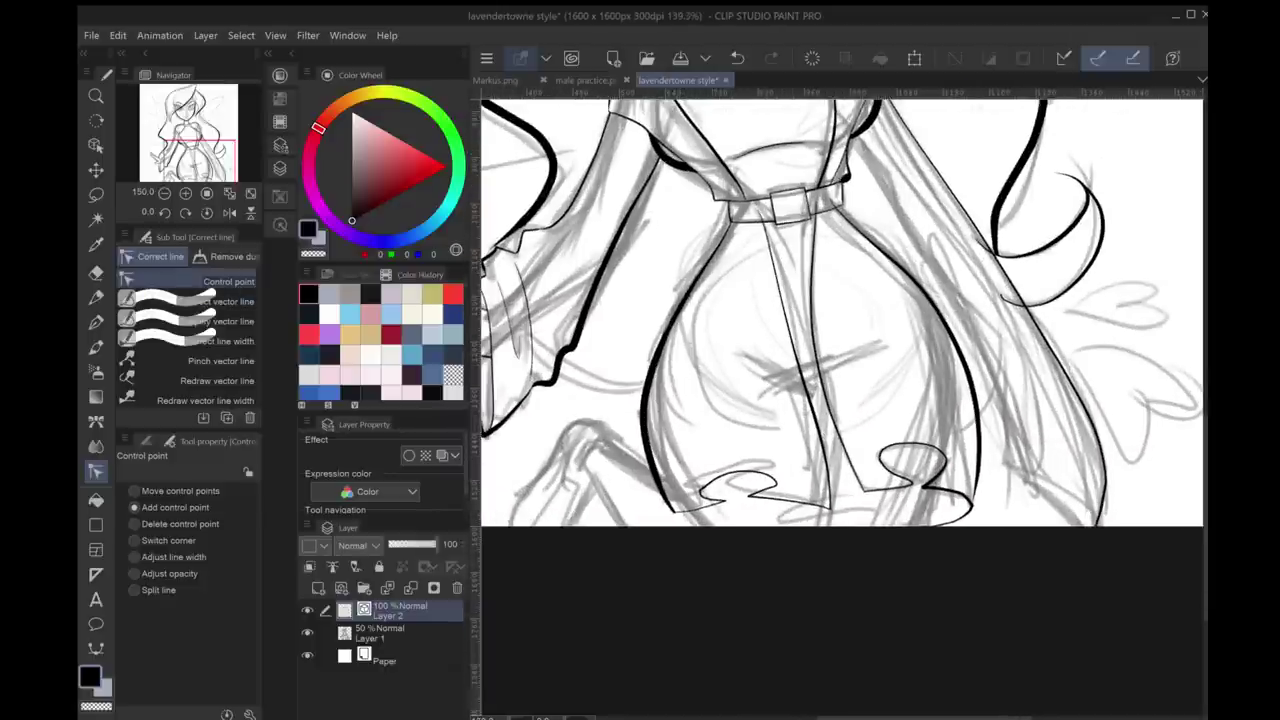
{"action": "key", "text": "p"}
{"action": "key", "text": "y"}
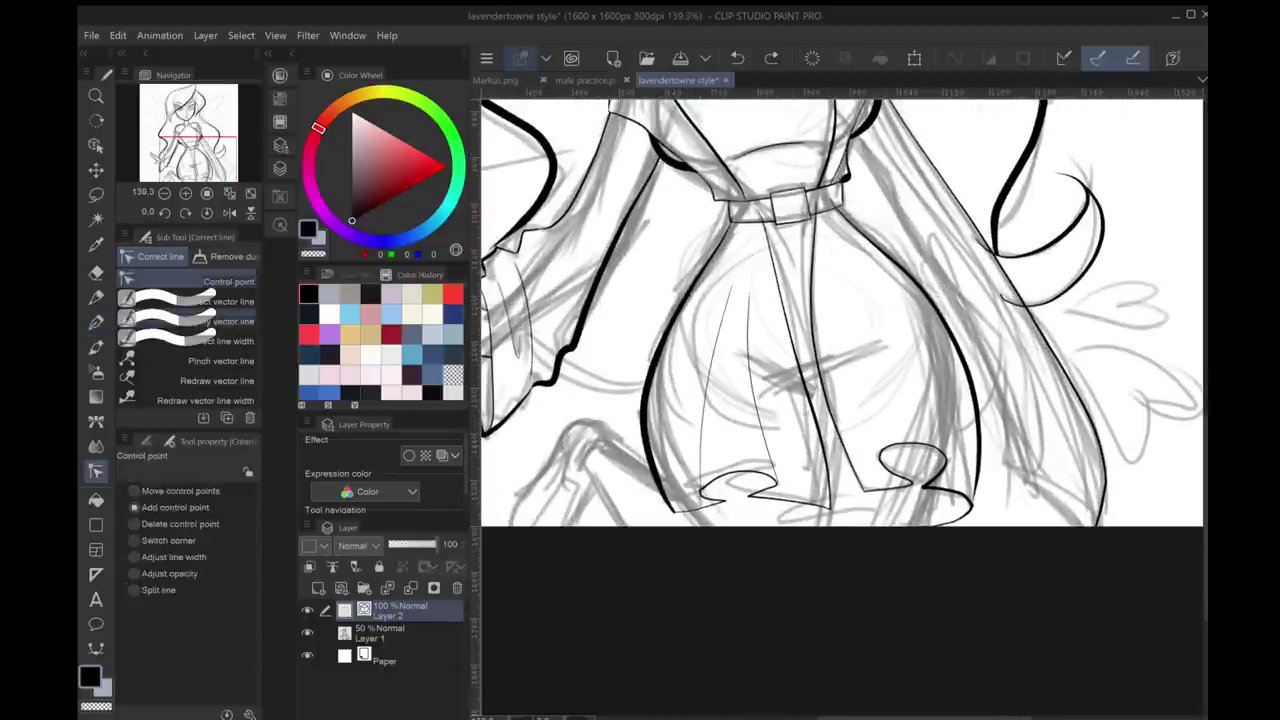
{"action": "key", "text": "p"}
{"action": "key", "text": "y"}
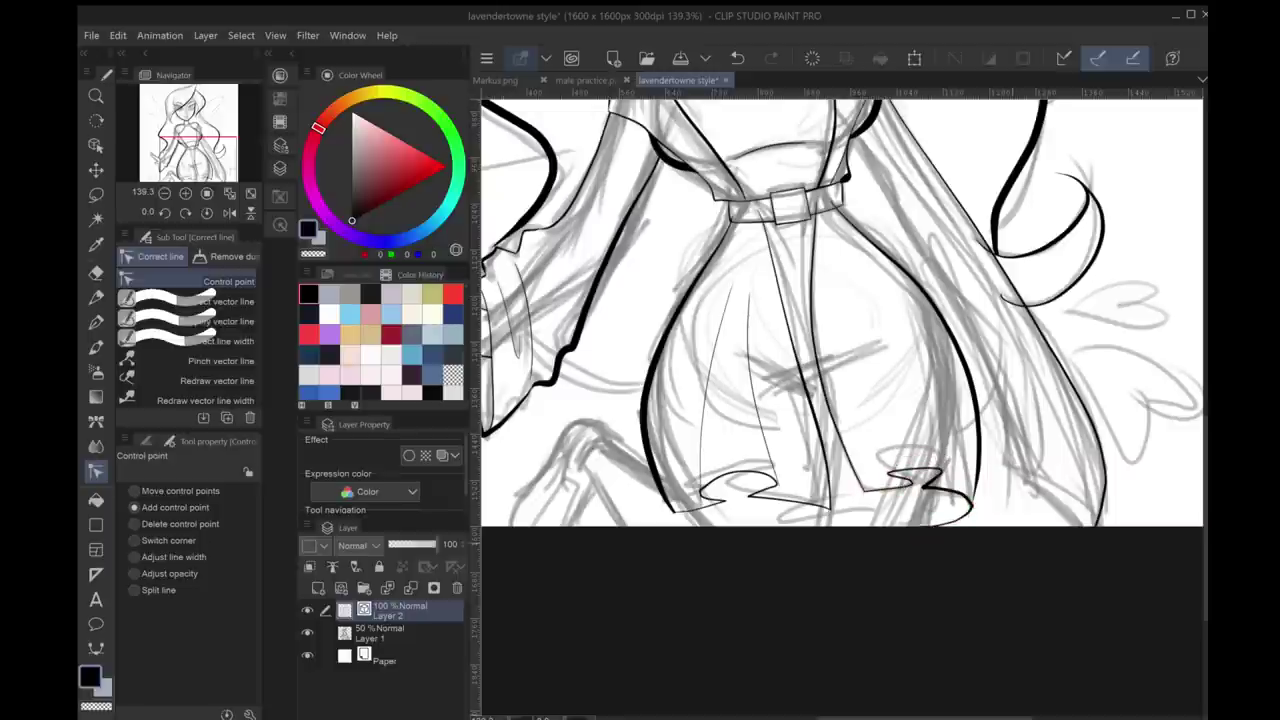
Ink two fold lines rising from the right-hand hem curl and fit the left-hand fold lines to their hem
{"action": "key", "text": "p"}
{"action": "left_click_drag", "start_coordinate": [866, 268], "coordinate": [886, 476]}
{"action": "key", "text": "ctrl+z"}
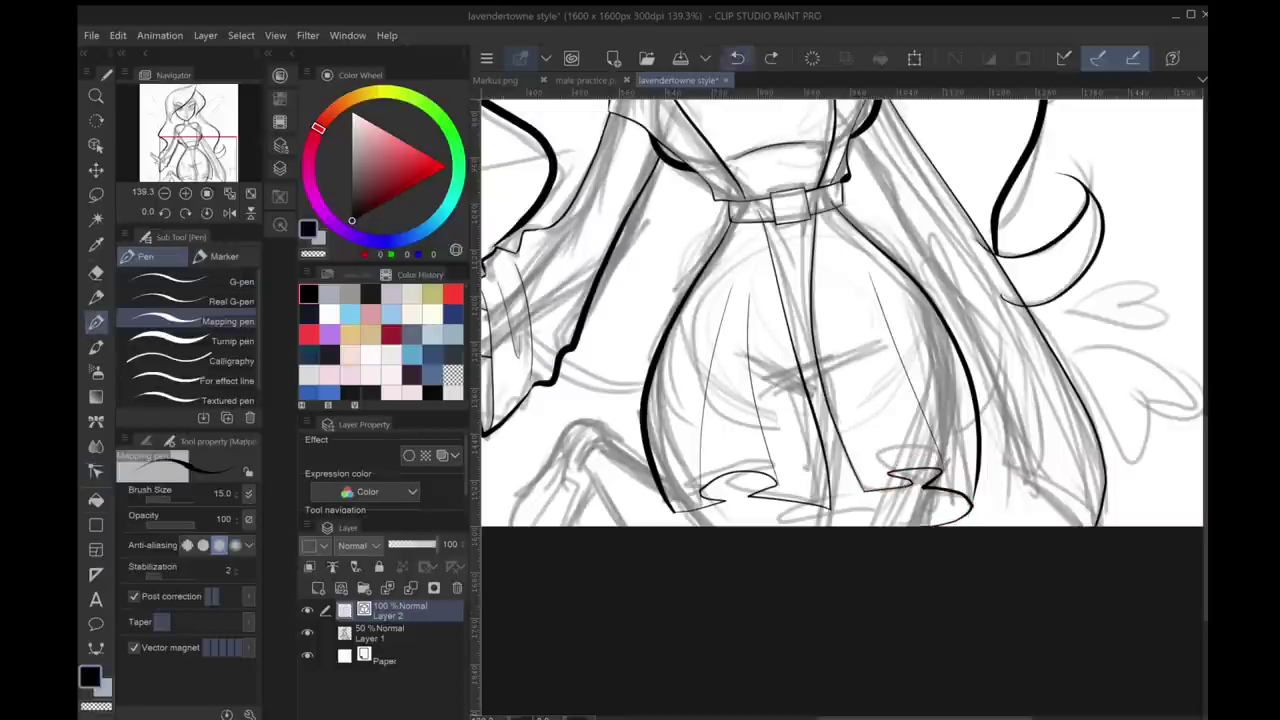
{"action": "left_click_drag", "start_coordinate": [868, 310], "coordinate": [888, 474]}
{"action": "scroll", "coordinate": [851, 276], "scroll_direction": "up", "scroll_amount": 2}
{"action": "key", "text": "y"}
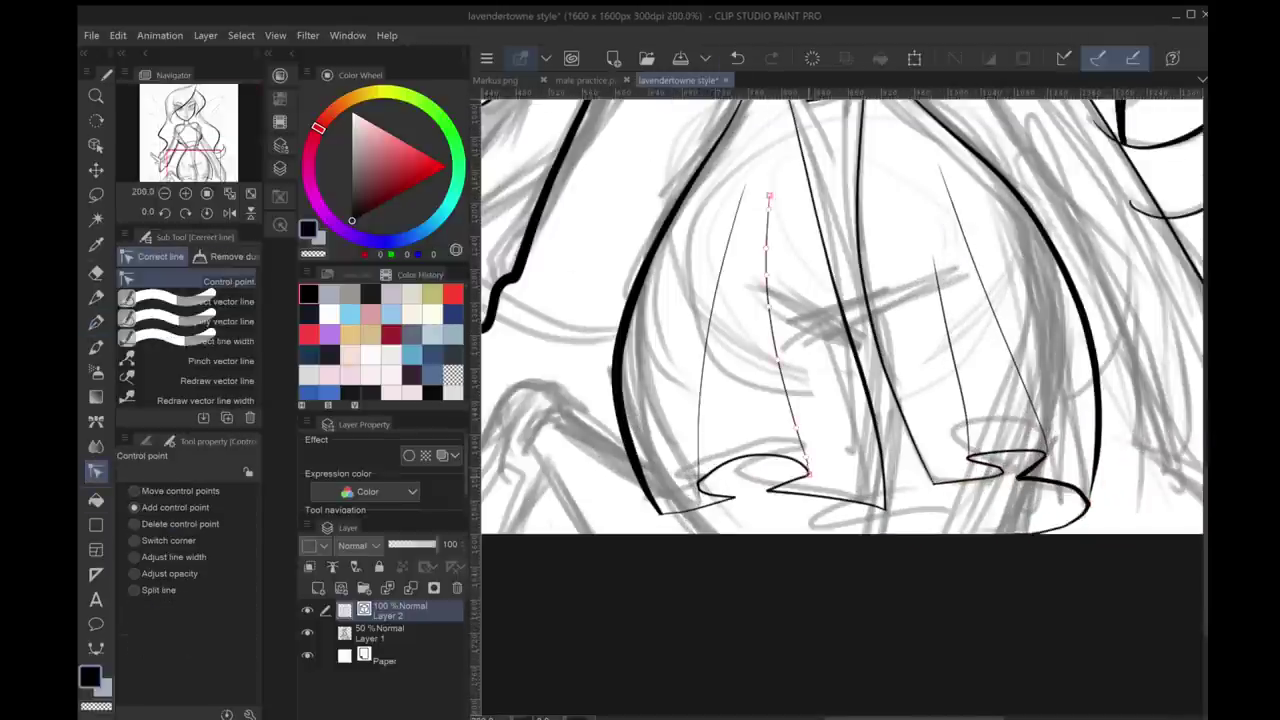
Ink the crotch crease and leg lines visible between and below the open garment fronts
{"action": "key", "text": "p"}
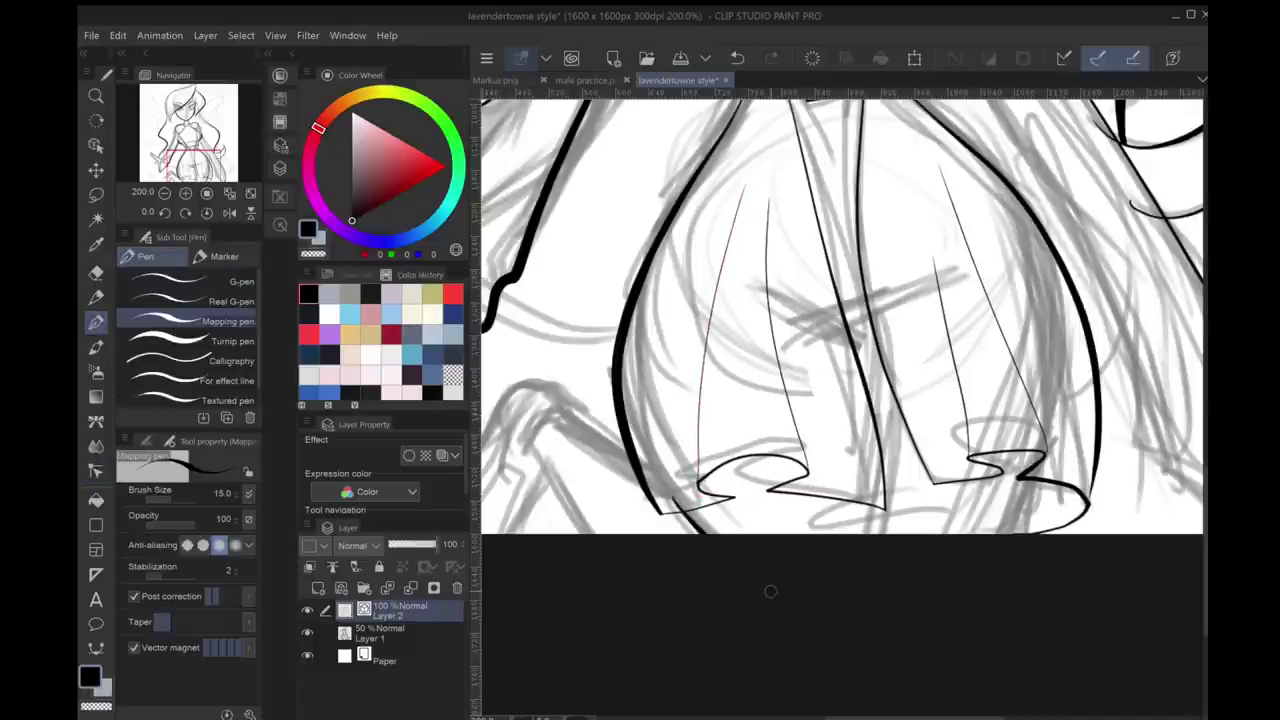
{"action": "left_click_drag", "start_coordinate": [889, 276], "coordinate": [788, 441]}
{"action": "scroll", "coordinate": [842, 376], "scroll_direction": "down", "scroll_amount": 2}
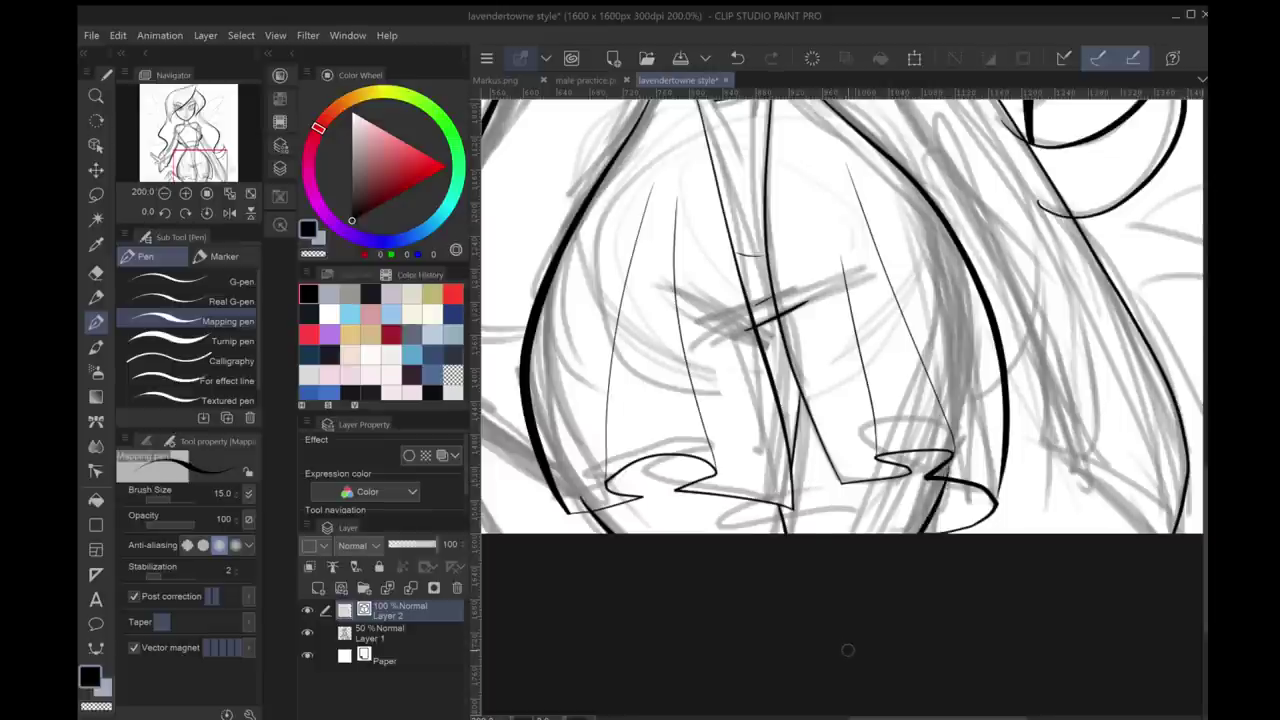
Ink the outer curve and inner edge of the raised foot's shoe beside the left-hand leg
{"action": "left_click_drag", "start_coordinate": [847, 650], "coordinate": [1127, 639]}
{"action": "mouse_move", "coordinate": [764, 366]}
{"action": "left_mouse_down"}
{"action": "mouse_move", "coordinate": [690, 450]}
{"action": "mouse_move", "coordinate": [764, 402]}
{"action": "mouse_move", "coordinate": [754, 440]}
{"action": "mouse_move", "coordinate": [776, 522]}
{"action": "left_mouse_up"}
{"action": "key", "text": "ctrl+z"}
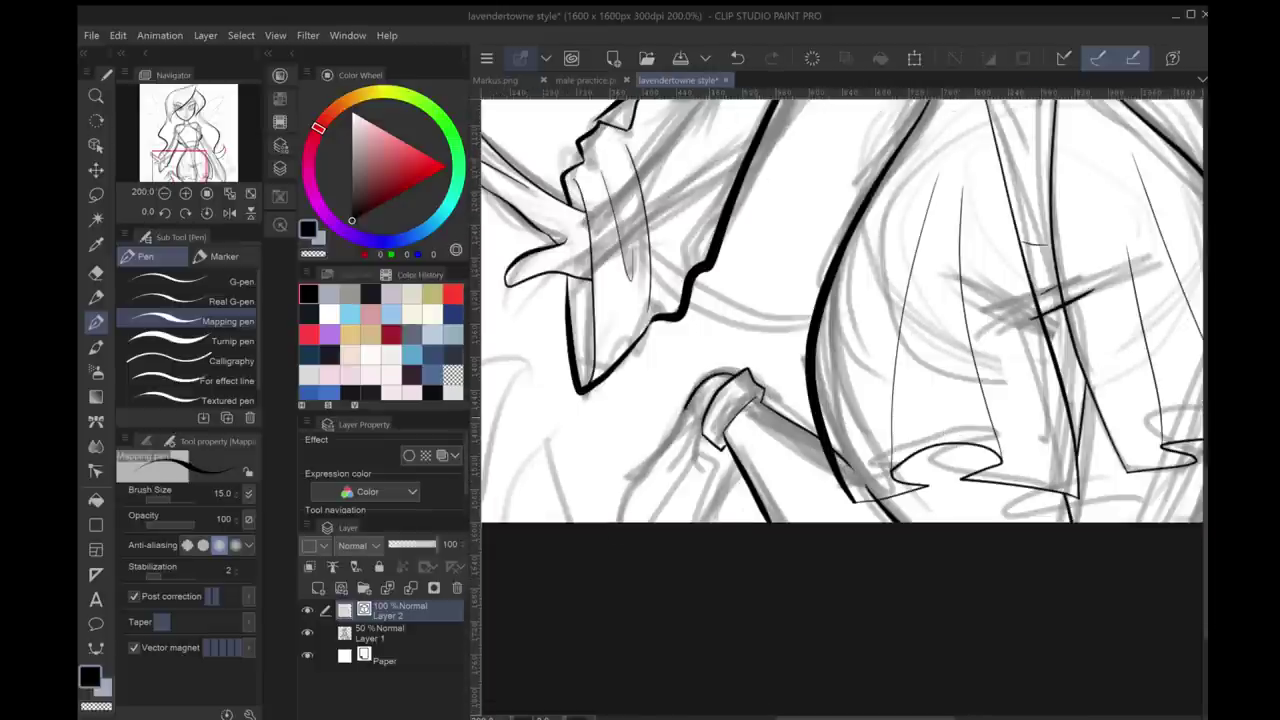
{"action": "key", "text": "ctrl+z"}
{"action": "left_click_drag", "start_coordinate": [698, 385], "coordinate": [612, 522]}
{"action": "key", "text": "ctrl+z"}
{"action": "key", "text": "ctrl+z"}
{"action": "left_click_drag", "start_coordinate": [718, 458], "coordinate": [733, 522]}
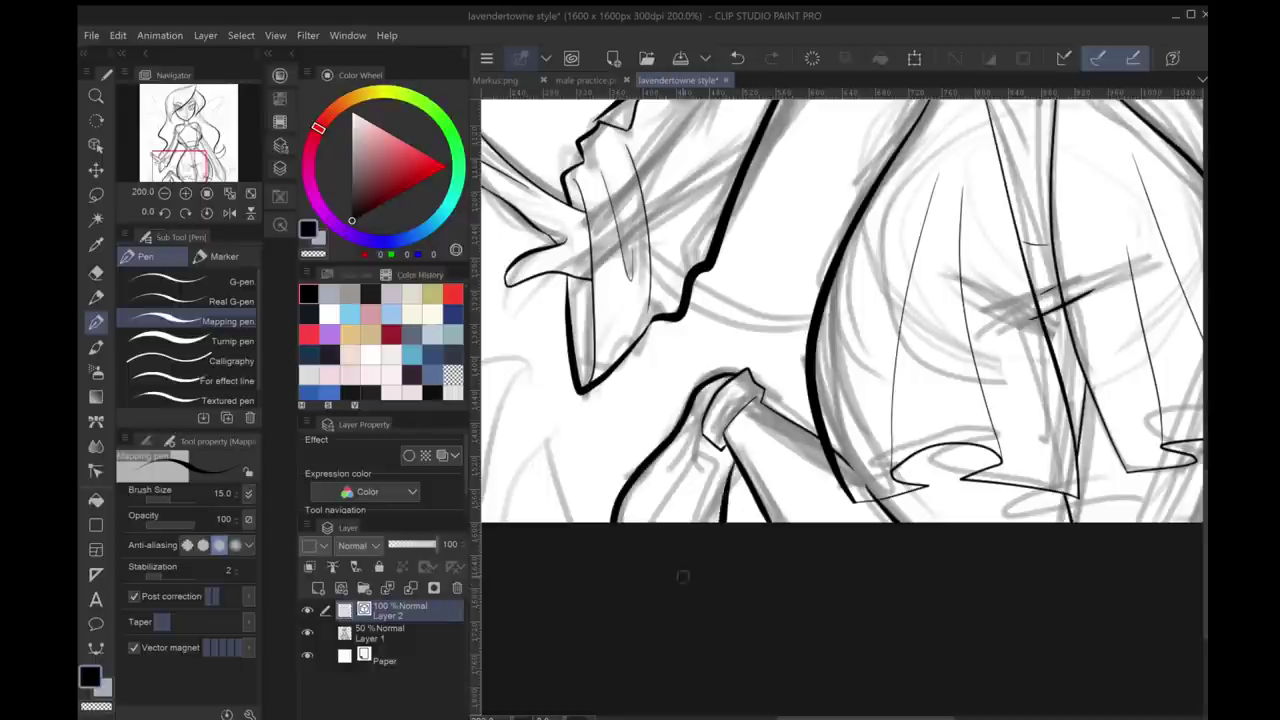
Ink the narrow lacing strip and the small opening line inside the raised foot's shoe
{"action": "key", "text": "ctrl+z"}
{"action": "key", "text": "ctrl+y"}
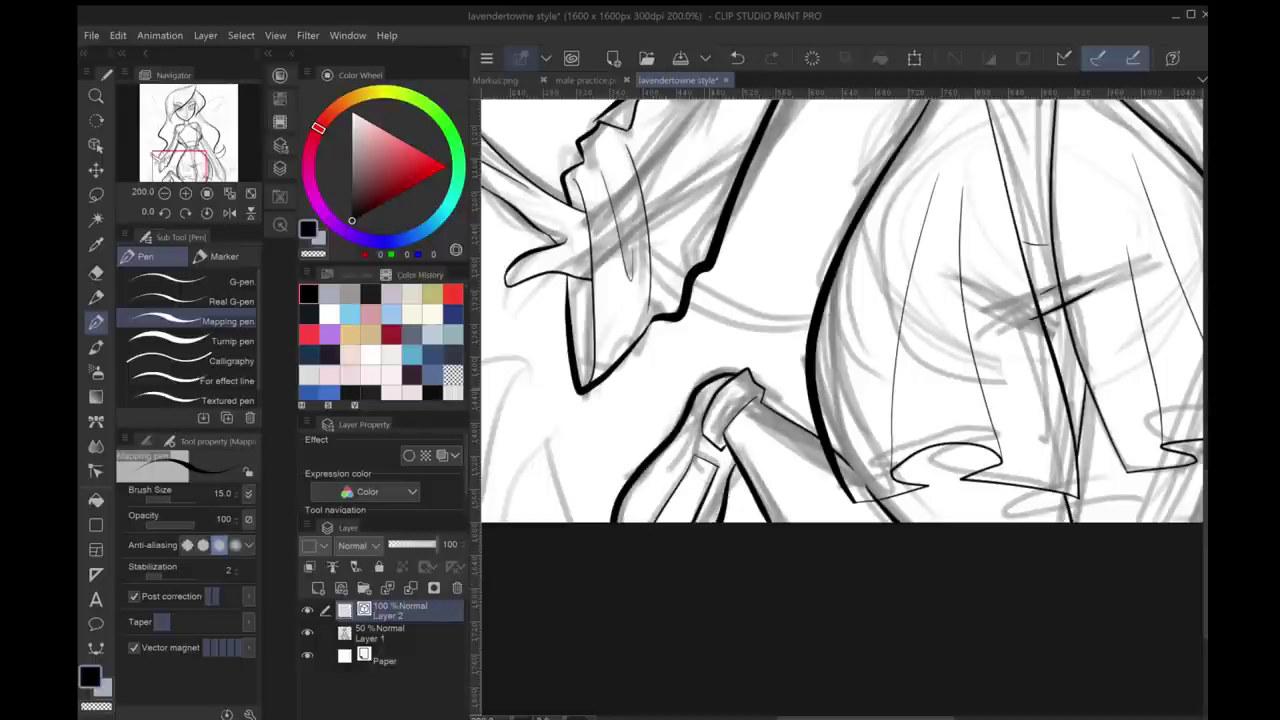
{"action": "key", "text": "ctrl+y"}
{"action": "key", "text": "ctrl+z"}
{"action": "key", "text": "ctrl+y"}
{"action": "key", "text": "e"}
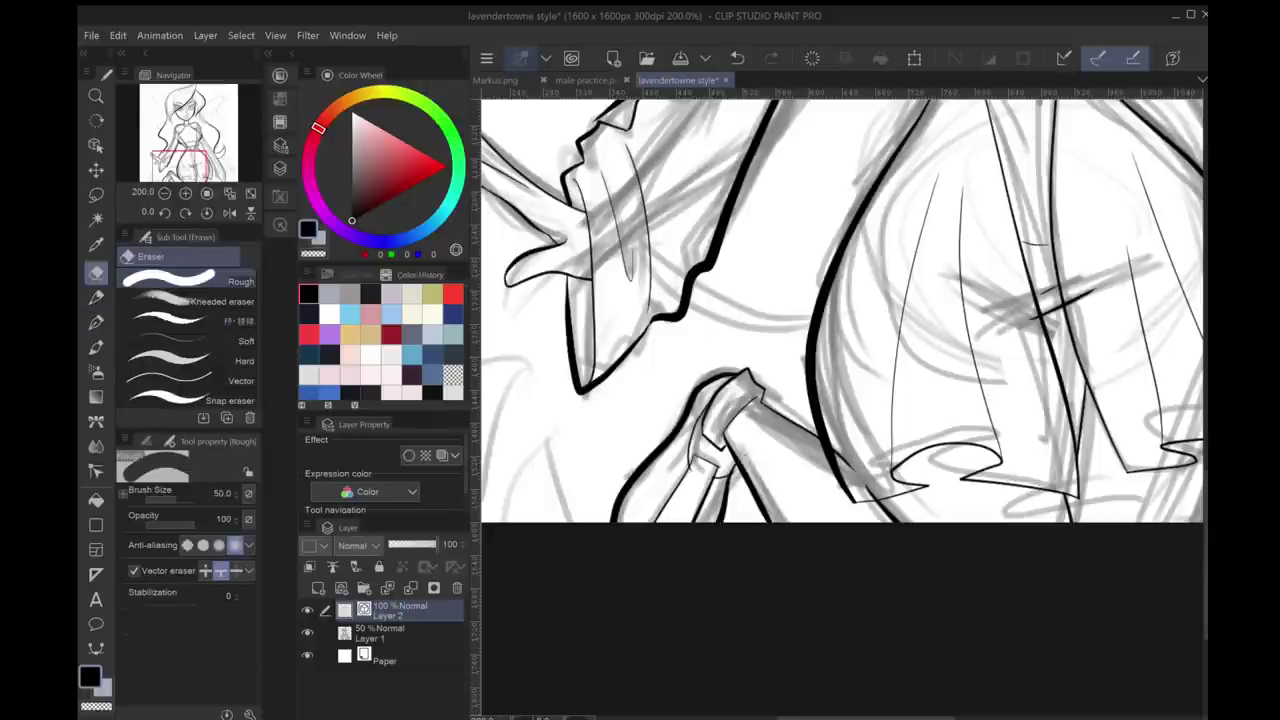
Ink the crossbars along the shoe's lacing strip and trim their overshooting ends
{"action": "scroll", "coordinate": [660, 460], "scroll_direction": "up", "scroll_amount": 2}
{"action": "scroll", "coordinate": [690, 456], "scroll_direction": "up", "scroll_amount": 1}
{"action": "key", "text": "p"}
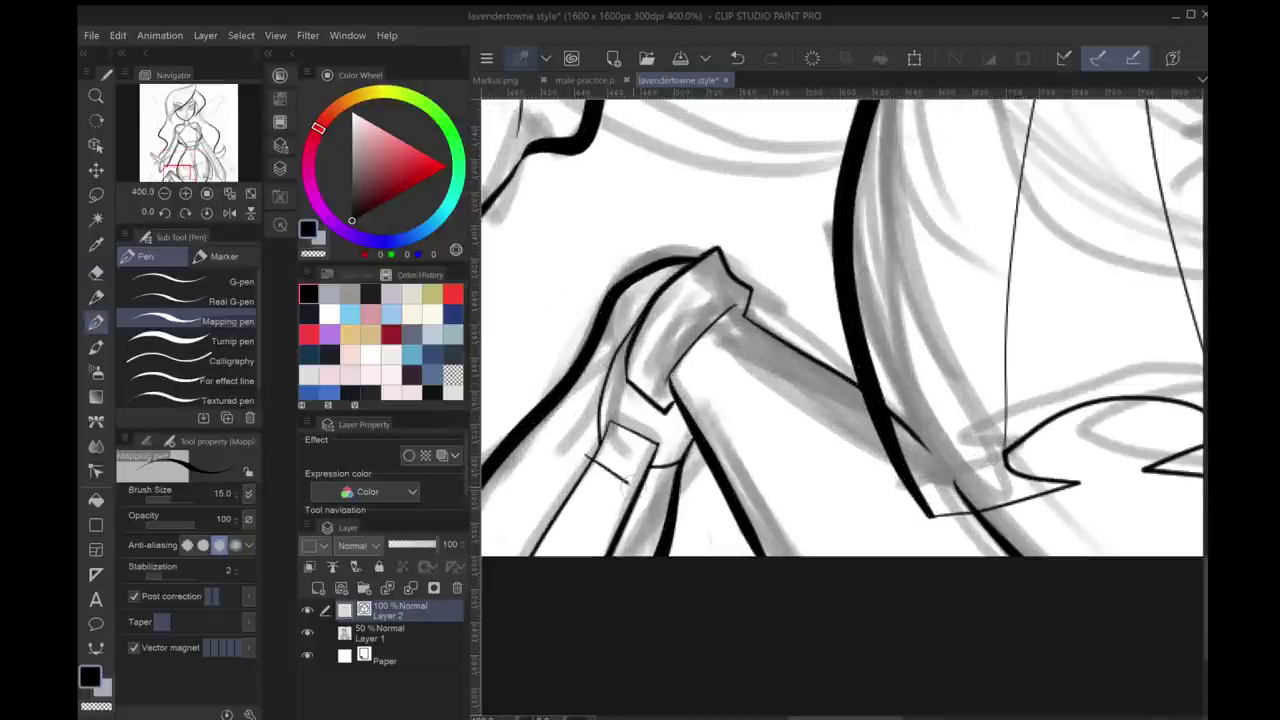
{"action": "left_click_drag", "start_coordinate": [582, 470], "coordinate": [658, 494]}
{"action": "left_click_drag", "start_coordinate": [565, 500], "coordinate": [658, 534]}
{"action": "left_click_drag", "start_coordinate": [546, 540], "coordinate": [592, 556]}
{"action": "key", "text": "e"}
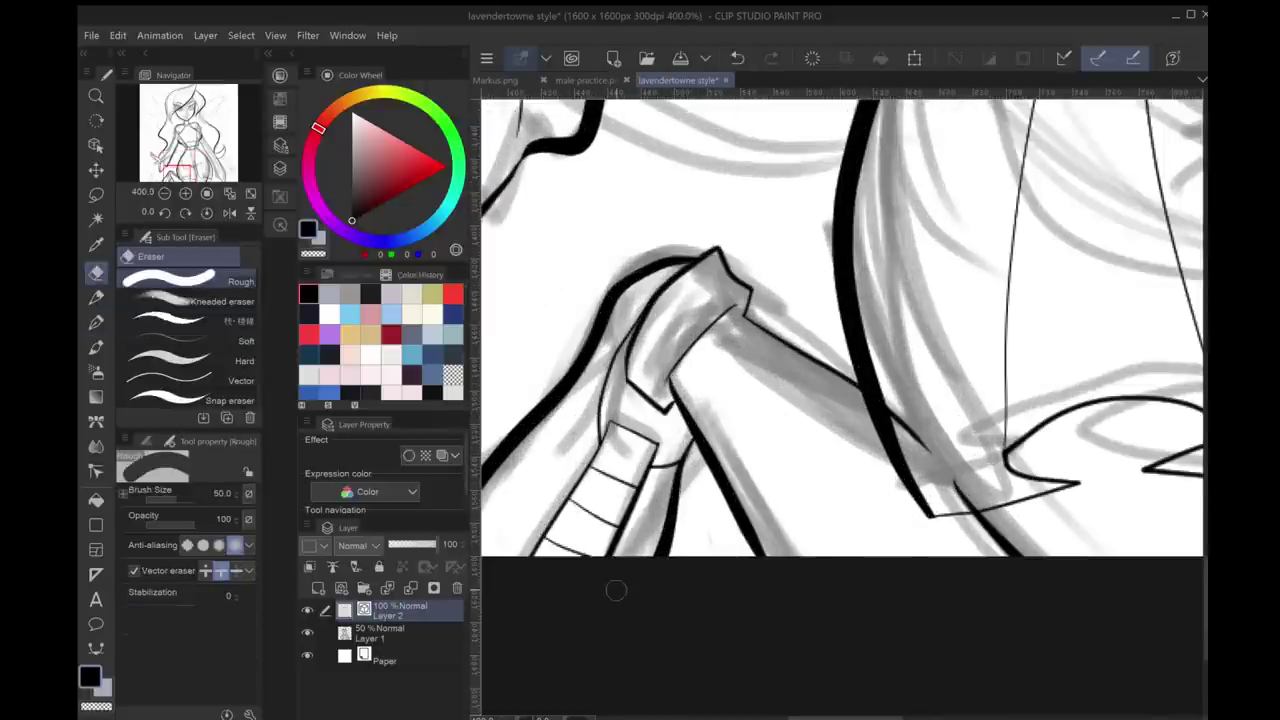
Ink the inner edge and the slanted hem of the long right-hand sleeve down to the canvas edge
{"action": "scroll", "coordinate": [720, 482], "scroll_direction": "down", "scroll_amount": 2}
{"action": "key", "text": "p"}
{"action": "scroll", "coordinate": [742, 466], "scroll_direction": "down", "scroll_amount": 3}
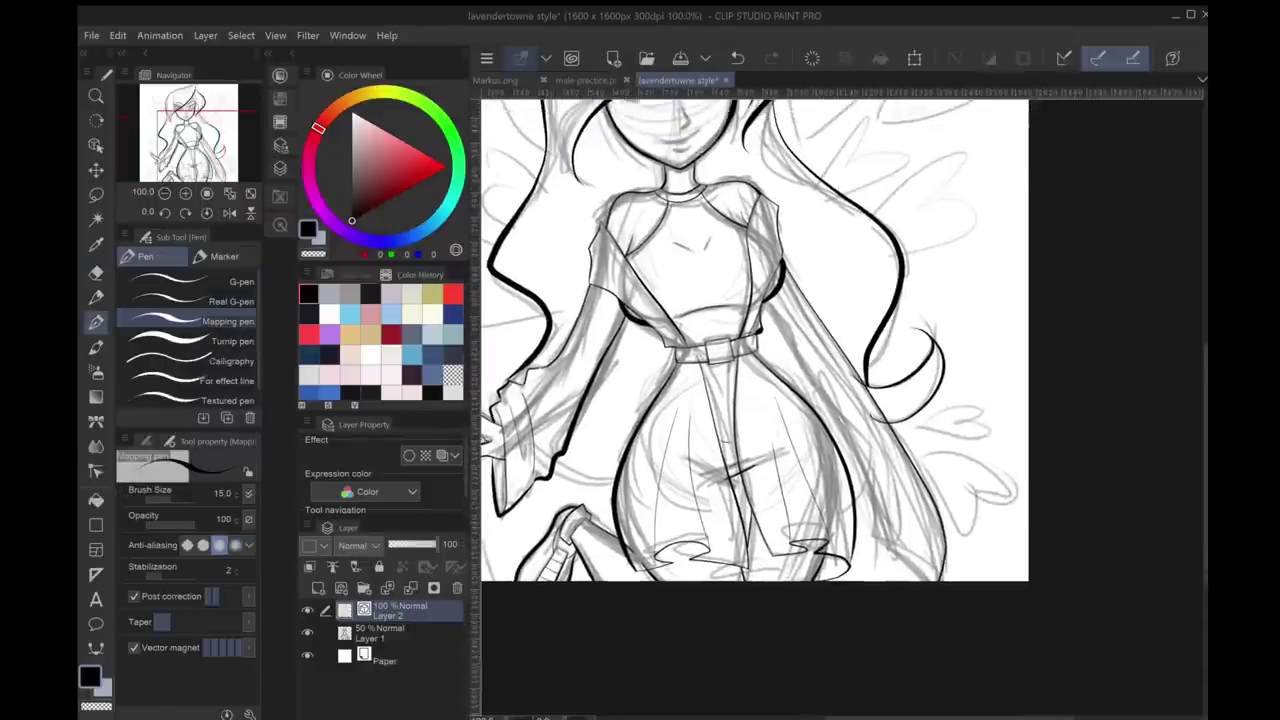
{"action": "scroll", "coordinate": [750, 340], "scroll_direction": "up", "scroll_amount": 2}
{"action": "left_click_drag", "start_coordinate": [662, 165], "coordinate": [800, 548]}
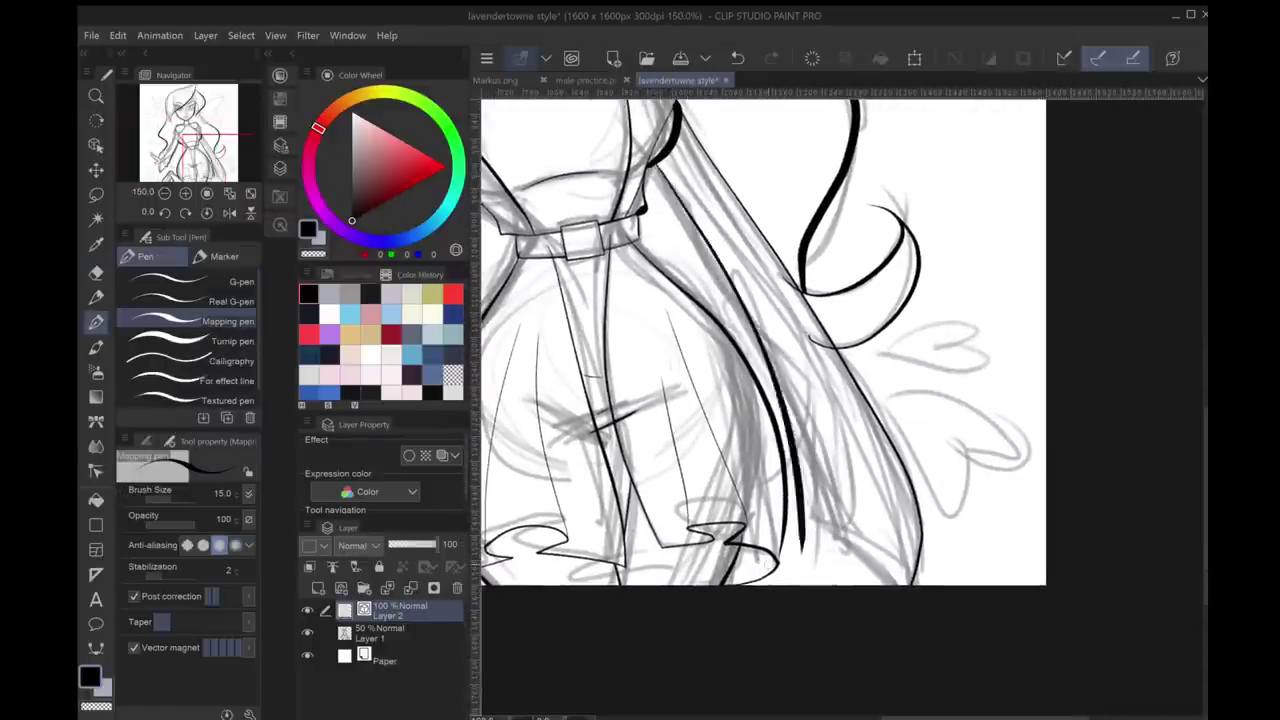
{"action": "key", "text": "ctrl+z"}
{"action": "mouse_move", "coordinate": [760, 336]}
{"action": "left_mouse_down"}
{"action": "mouse_move", "coordinate": [808, 552]}
{"action": "mouse_move", "coordinate": [900, 584]}
{"action": "left_mouse_up"}
{"action": "key", "text": "ctrl+z"}
{"action": "left_click_drag", "start_coordinate": [814, 512], "coordinate": [905, 586]}
{"action": "key", "text": "ctrl+z"}
{"action": "key", "text": "ctrl+z"}
{"action": "key", "text": "ctrl+z"}
Clean up the line ends where the right-hand sleeve's inner edge meets its hem
{"action": "key", "text": "e"}
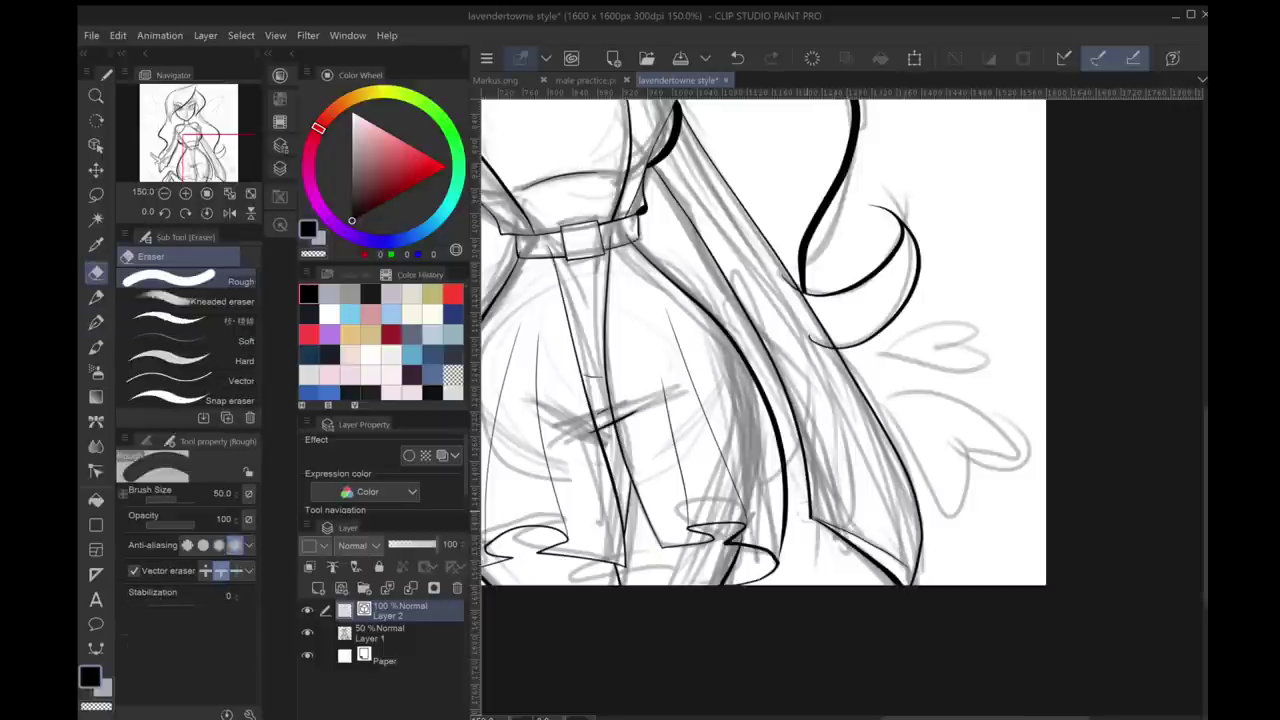
{"action": "scroll", "coordinate": [909, 589], "scroll_direction": "up", "scroll_amount": 3}
{"action": "scroll", "coordinate": [1070, 295], "scroll_direction": "down", "scroll_amount": 3}
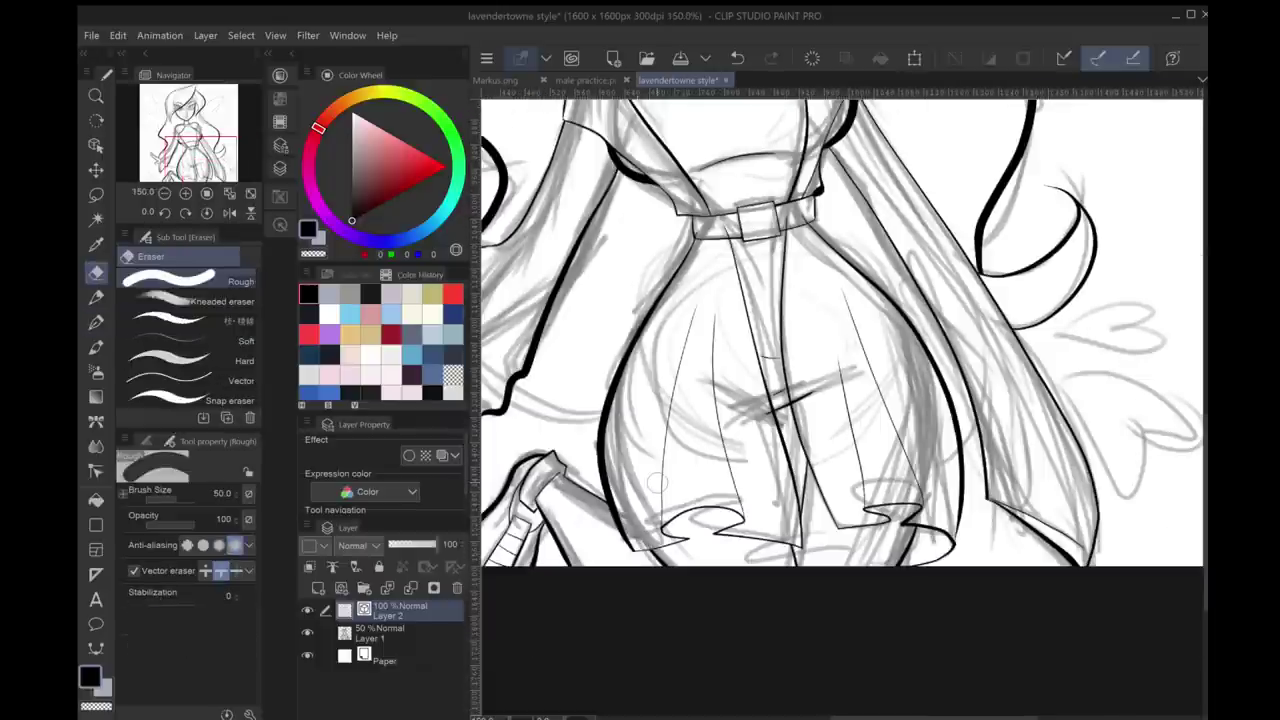
{"action": "scroll", "coordinate": [656, 483], "scroll_direction": "up", "scroll_amount": 3}
{"action": "key", "text": "p"}
{"action": "scroll", "coordinate": [656, 483], "scroll_direction": "down", "scroll_amount": 2}
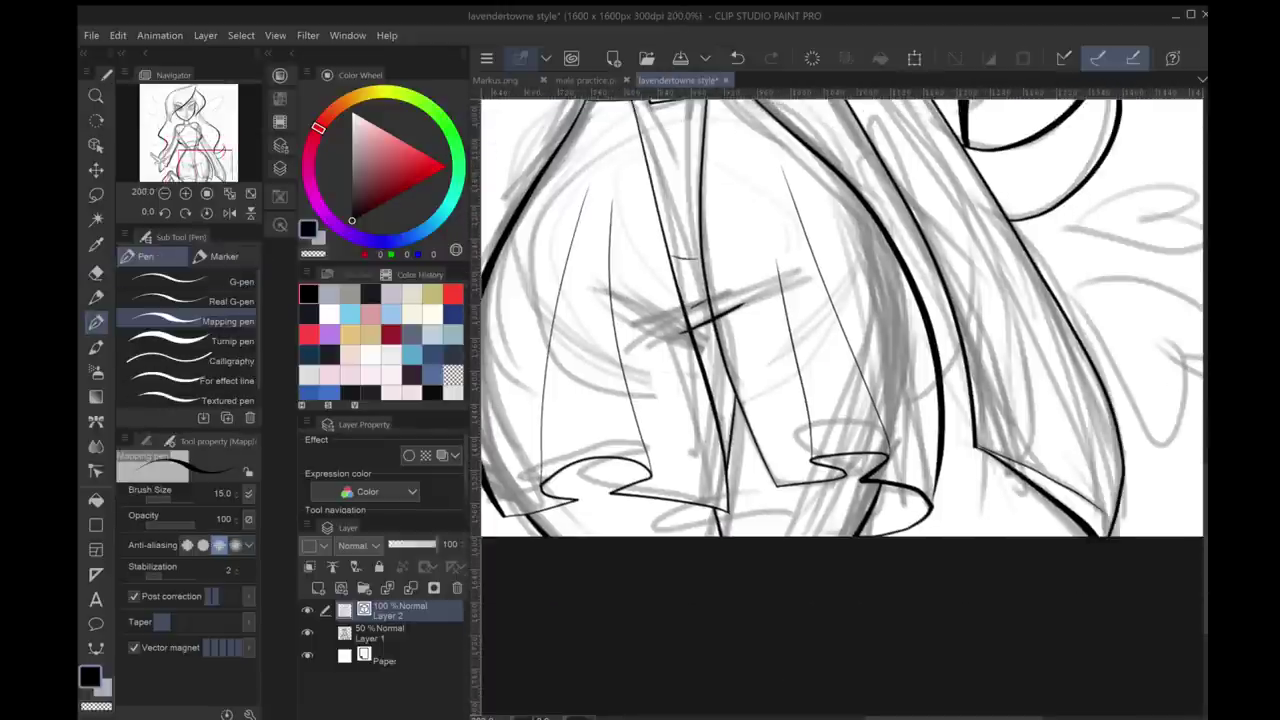
{"action": "key", "text": "e"}
{"action": "scroll", "coordinate": [590, 390], "scroll_direction": "down", "scroll_amount": 3}
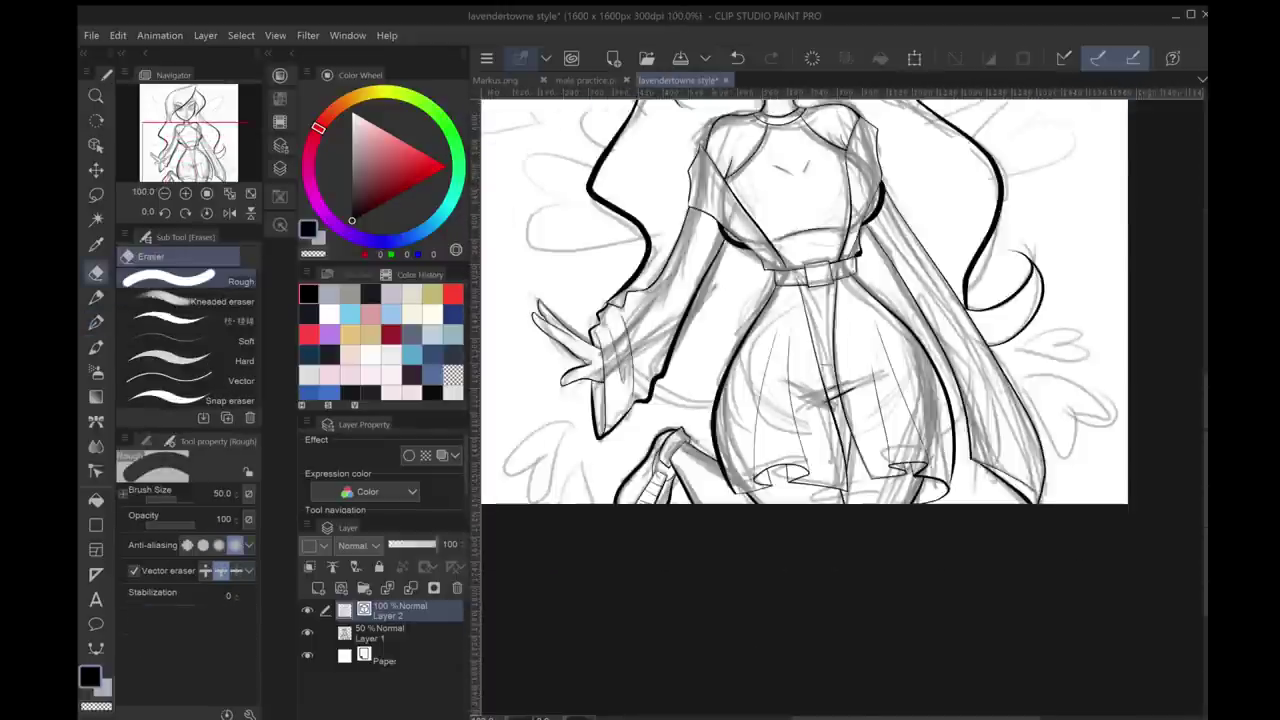
{"action": "scroll", "coordinate": [590, 390], "scroll_direction": "up", "scroll_amount": 2}
{"action": "scroll", "coordinate": [590, 390], "scroll_direction": "down", "scroll_amount": 1}
Ink the short curved lines joining the hips to the sleeves on both sides of the body
{"action": "mouse_move", "coordinate": [992, 470]}
{"action": "left_mouse_down"}
{"action": "mouse_move", "coordinate": [907, 450]}
{"action": "mouse_move", "coordinate": [925, 488]}
{"action": "left_mouse_up"}
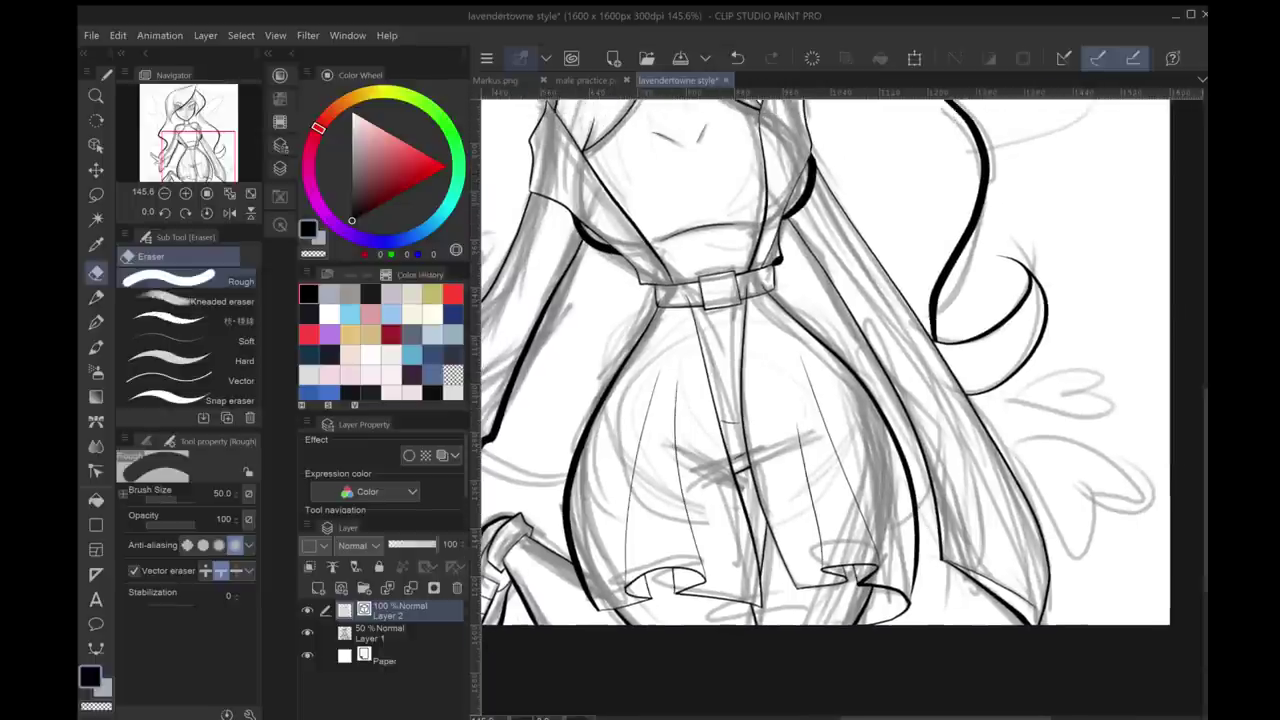
{"action": "key", "text": "p"}
{"action": "left_click_drag", "start_coordinate": [610, 460], "coordinate": [865, 480]}
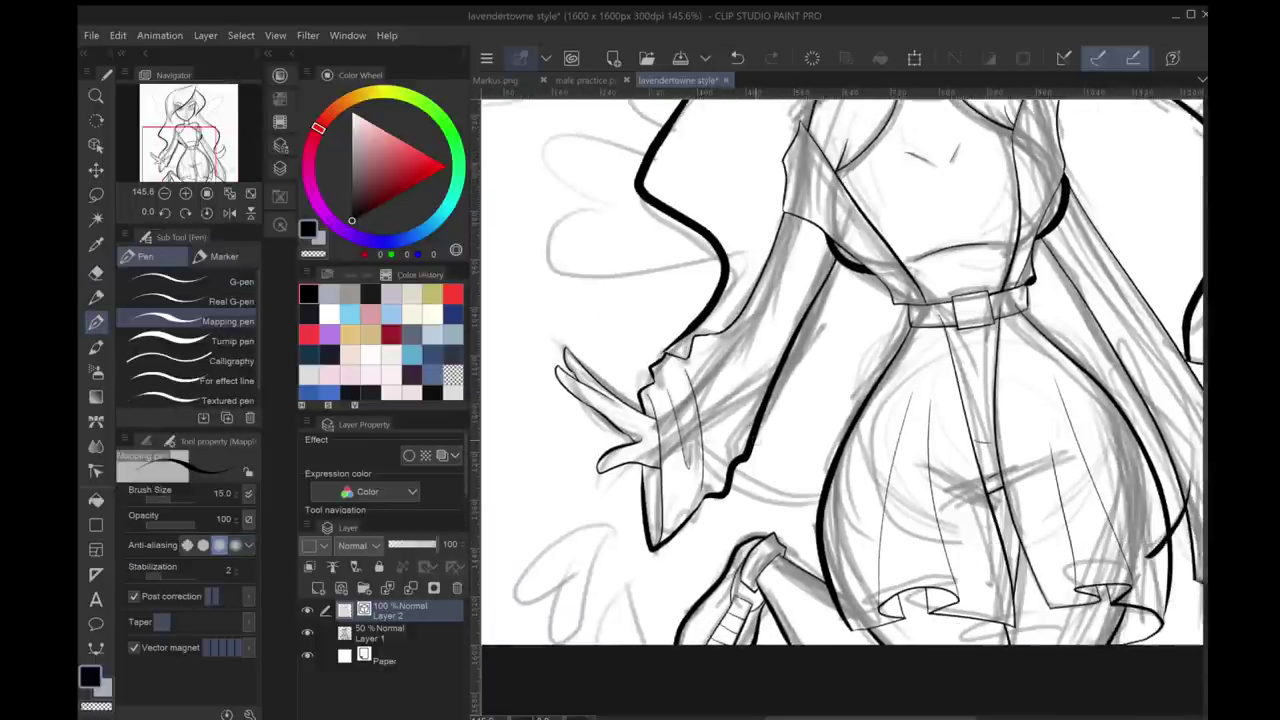
{"action": "left_click_drag", "start_coordinate": [730, 486], "coordinate": [850, 490]}
{"action": "key", "text": "ctrl+z"}
{"action": "key", "text": "ctrl+z"}
{"action": "key", "text": "ctrl+z"}
Fit the end of the left-hand hair line to the sleeve cuff with control points and trim the overshooting lines
{"action": "key", "text": "y"}
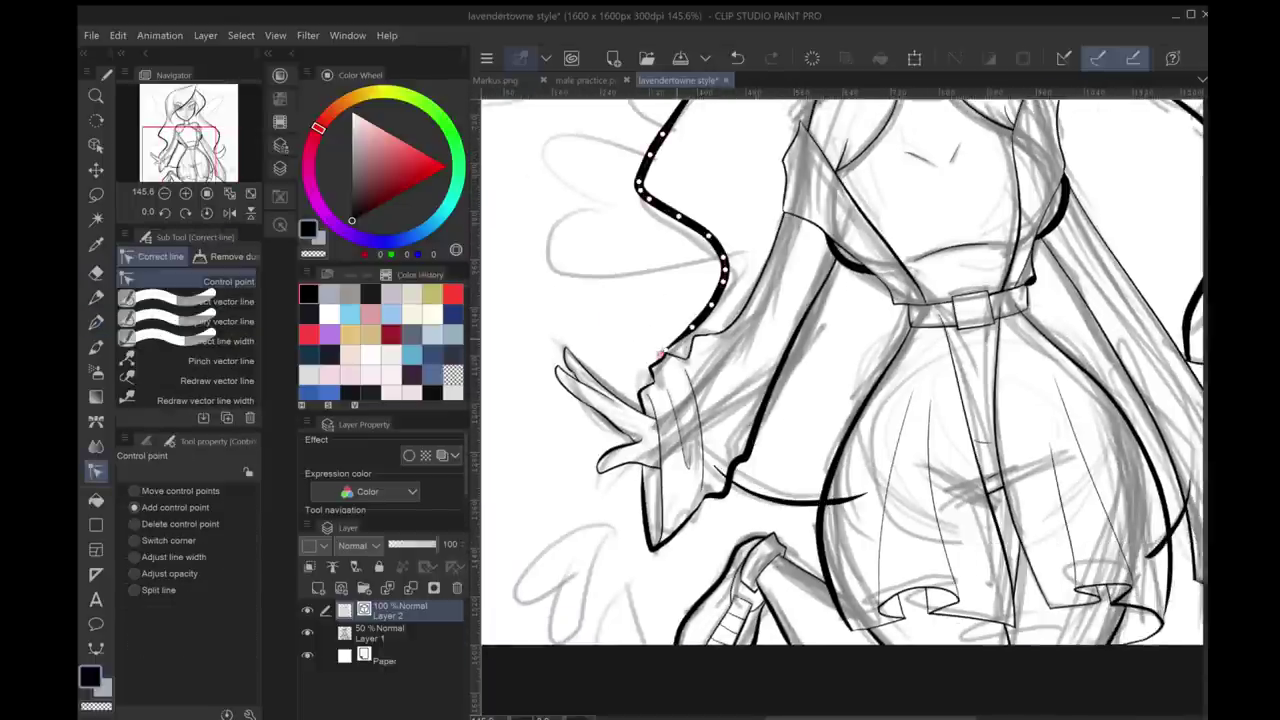
{"action": "left_click", "coordinate": [664, 356]}
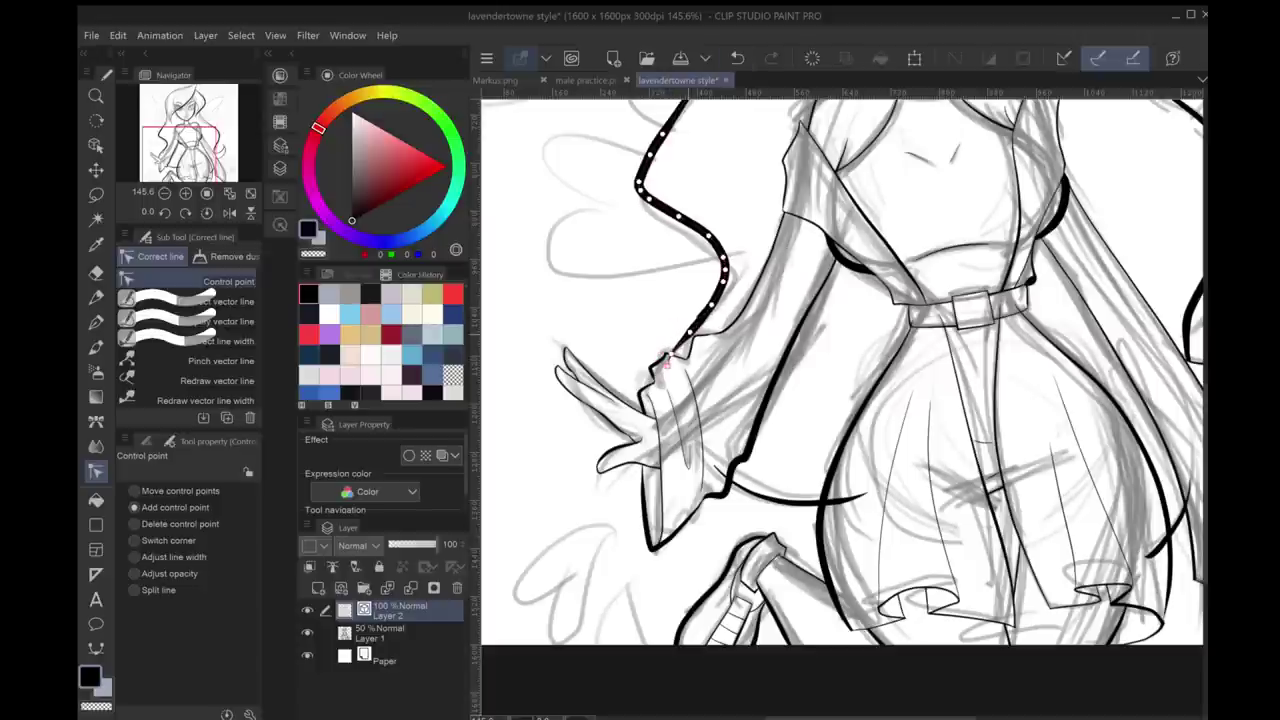
{"action": "key", "text": "e"}
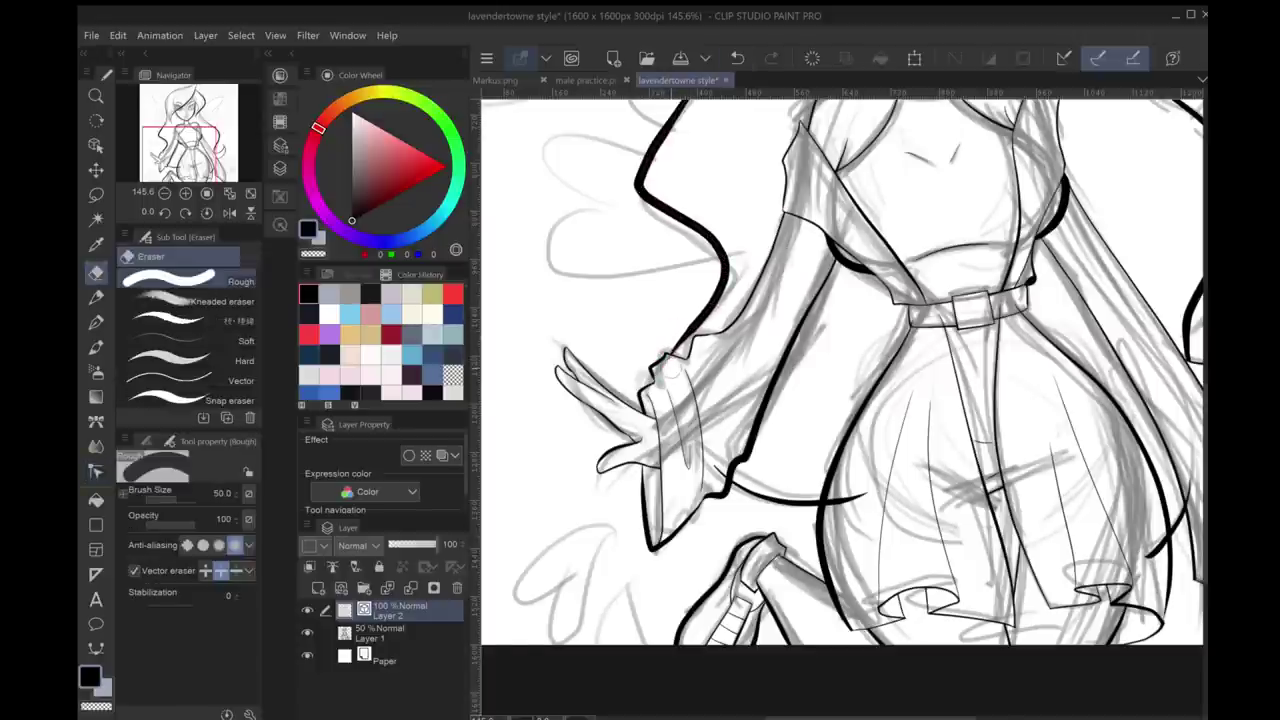
{"action": "mouse_move", "coordinate": [665, 370]}
{"action": "left_mouse_down"}
{"action": "mouse_move", "coordinate": [645, 400]}
{"action": "mouse_move", "coordinate": [655, 430]}
{"action": "left_mouse_up"}
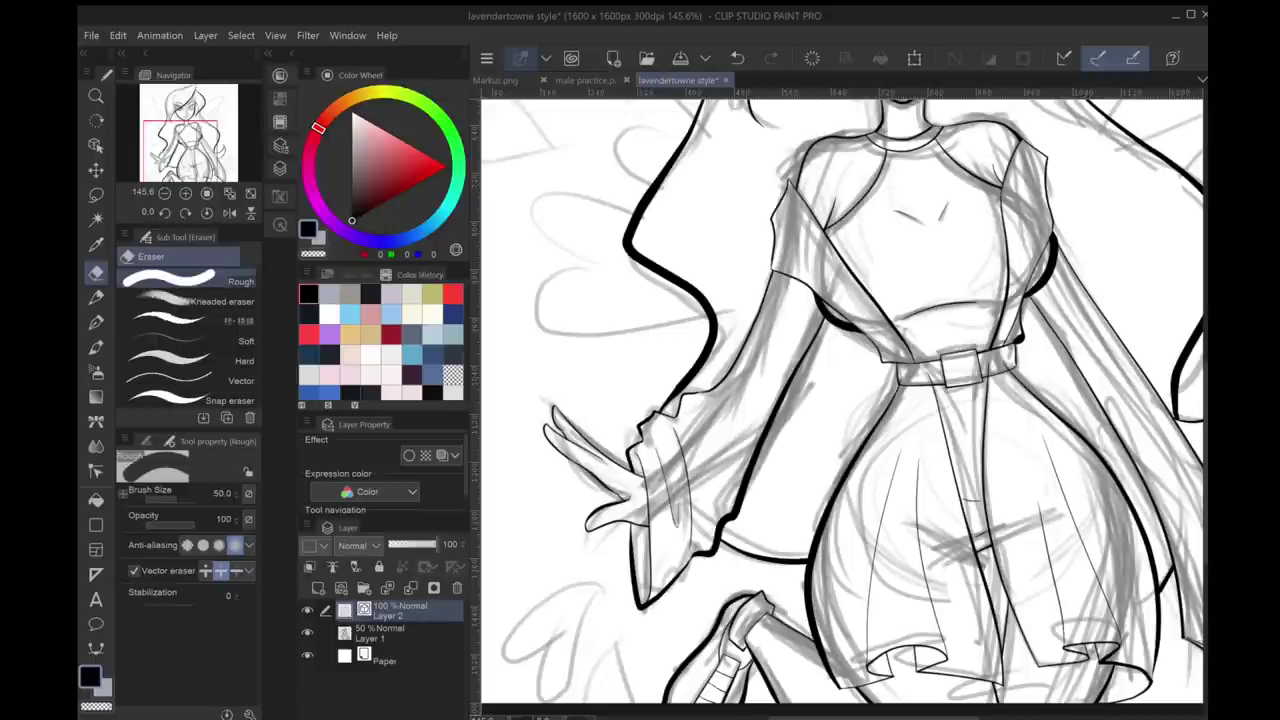
{"action": "key", "text": "y"}
{"action": "left_click_drag", "start_coordinate": [658, 410], "coordinate": [604, 604]}
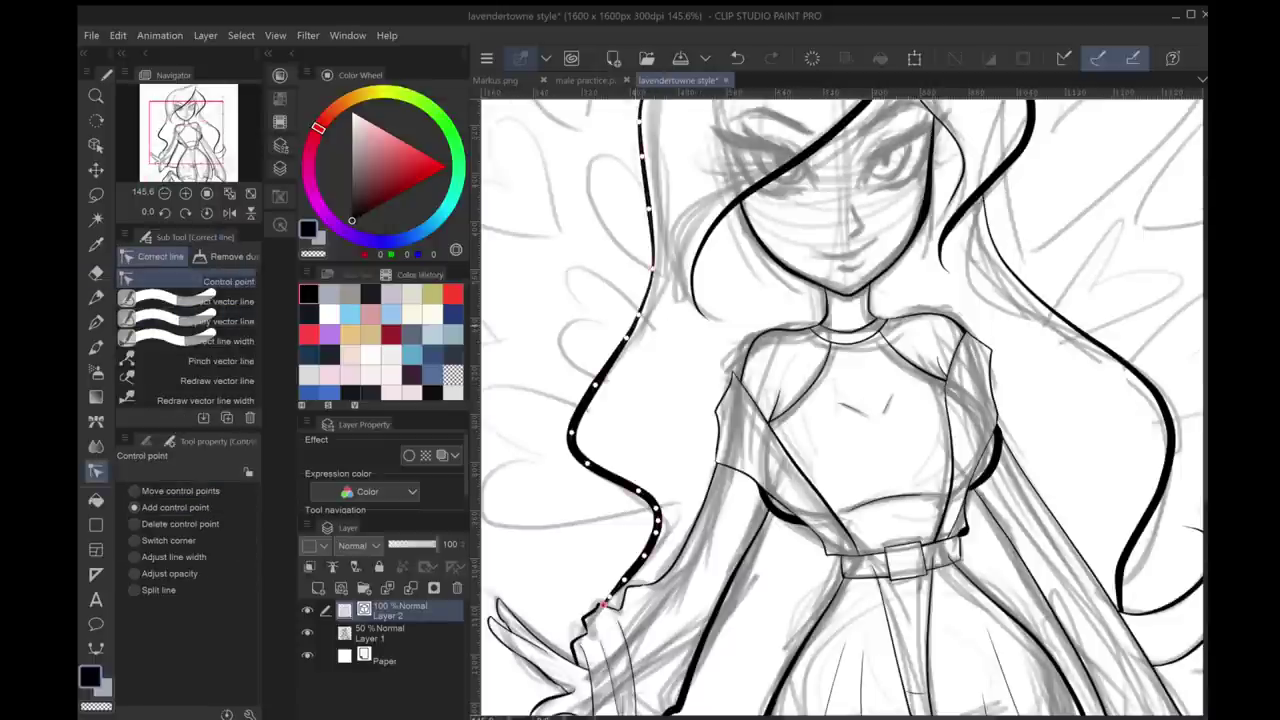
Hide the sketch layer and clean up the lines between the right-hand underarm and the belt
{"action": "scroll", "coordinate": [845, 400], "scroll_direction": "down", "scroll_amount": 3}
{"action": "left_click", "coordinate": [307, 632]}
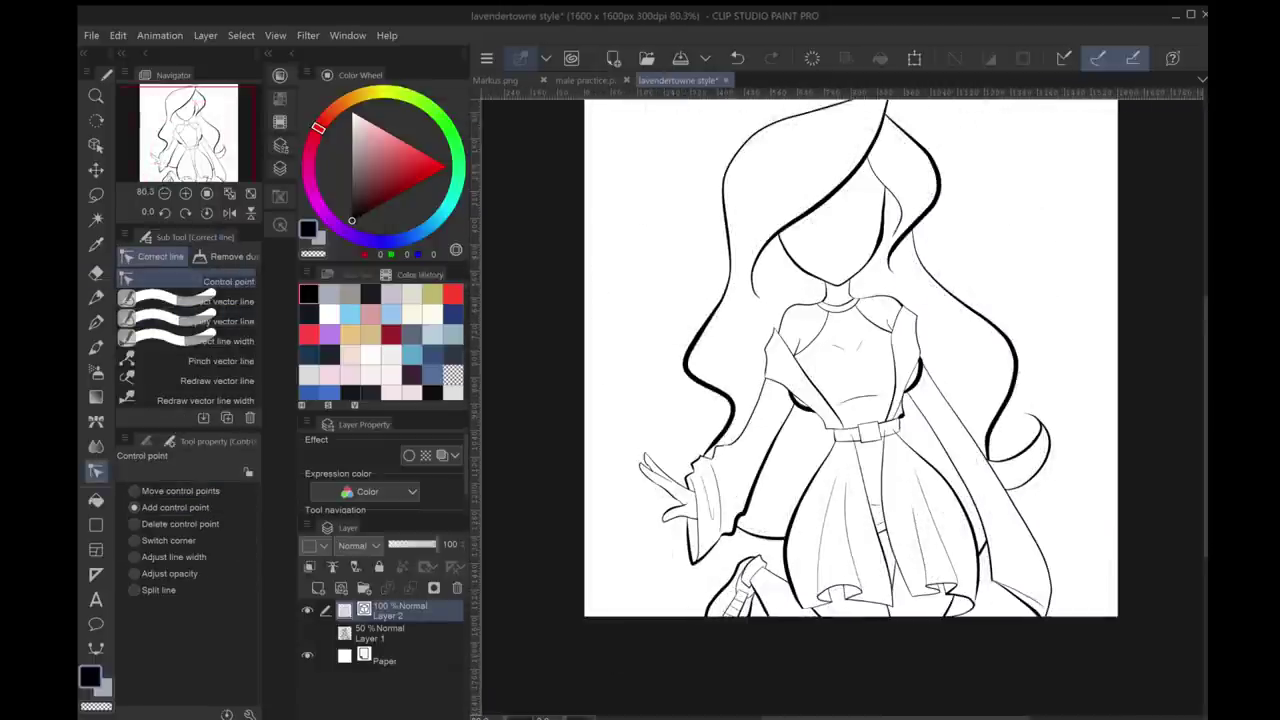
{"action": "scroll", "coordinate": [900, 414], "scroll_direction": "up", "scroll_amount": 5}
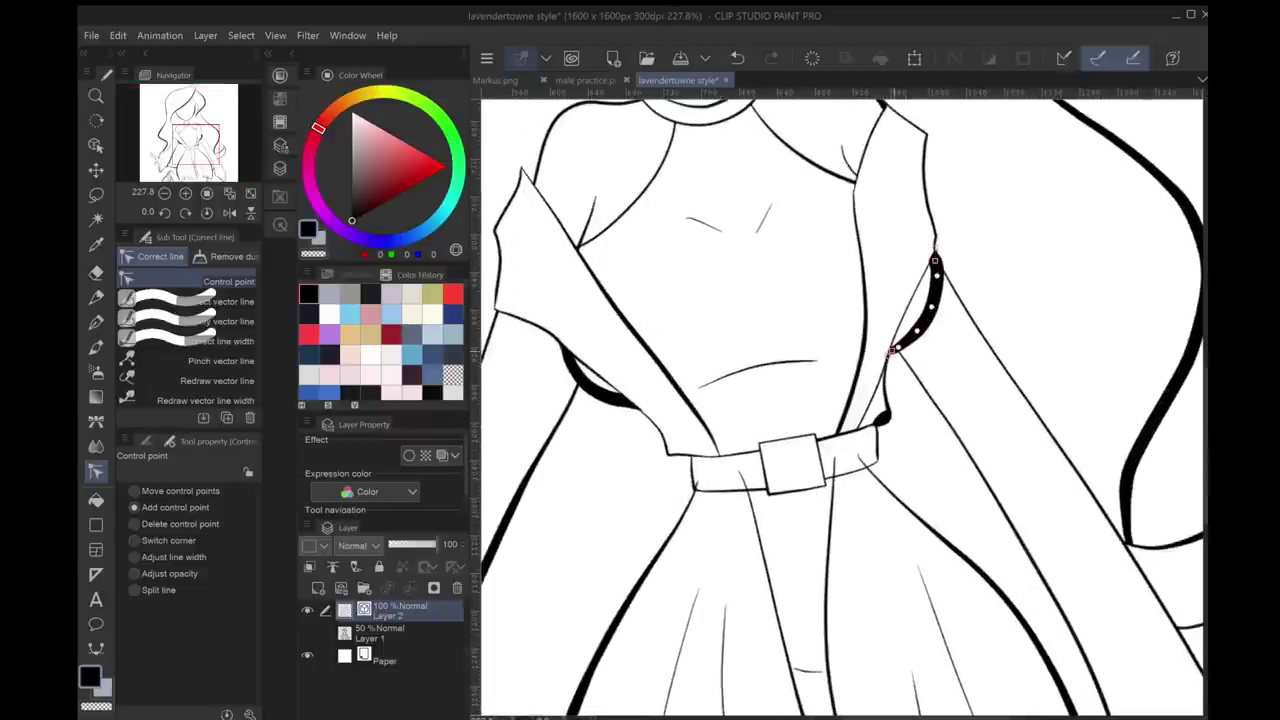
{"action": "key", "text": "ctrl+z"}
{"action": "key", "text": "p"}
{"action": "key", "text": "e"}
{"action": "scroll", "coordinate": [929, 429], "scroll_direction": "up", "scroll_amount": 3}
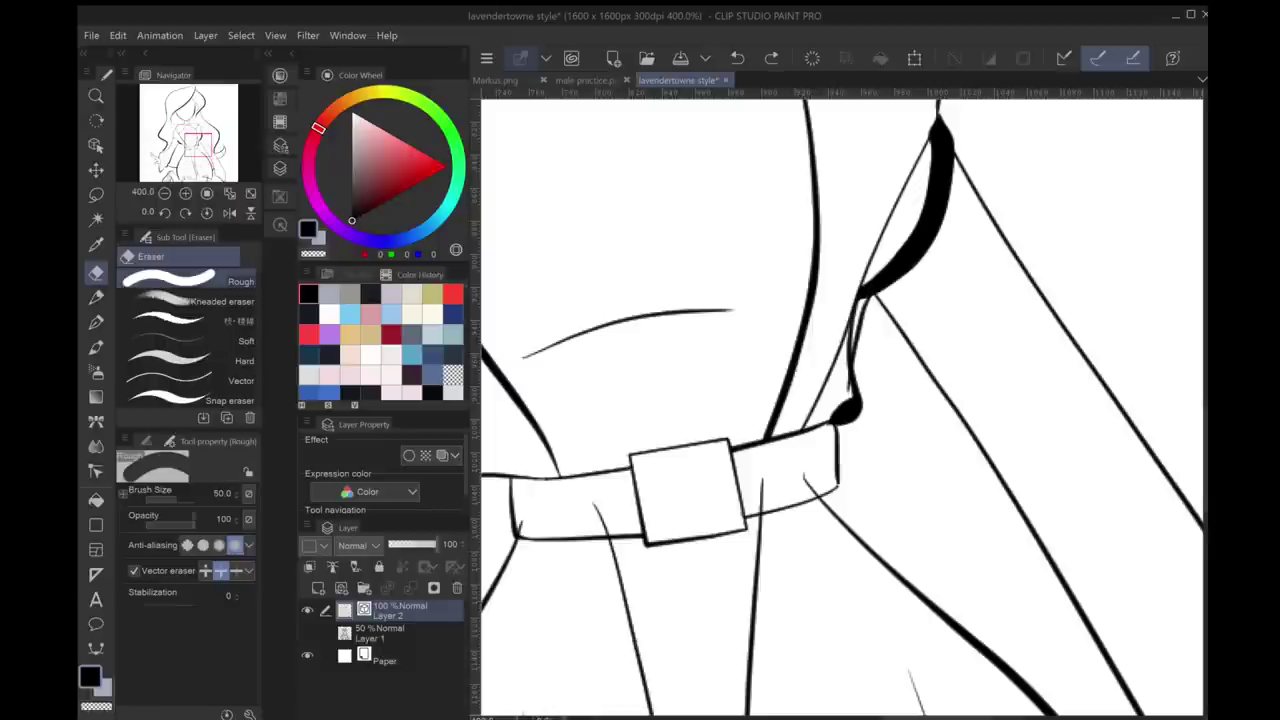
{"action": "scroll", "coordinate": [755, 431], "scroll_direction": "down", "scroll_amount": 5}
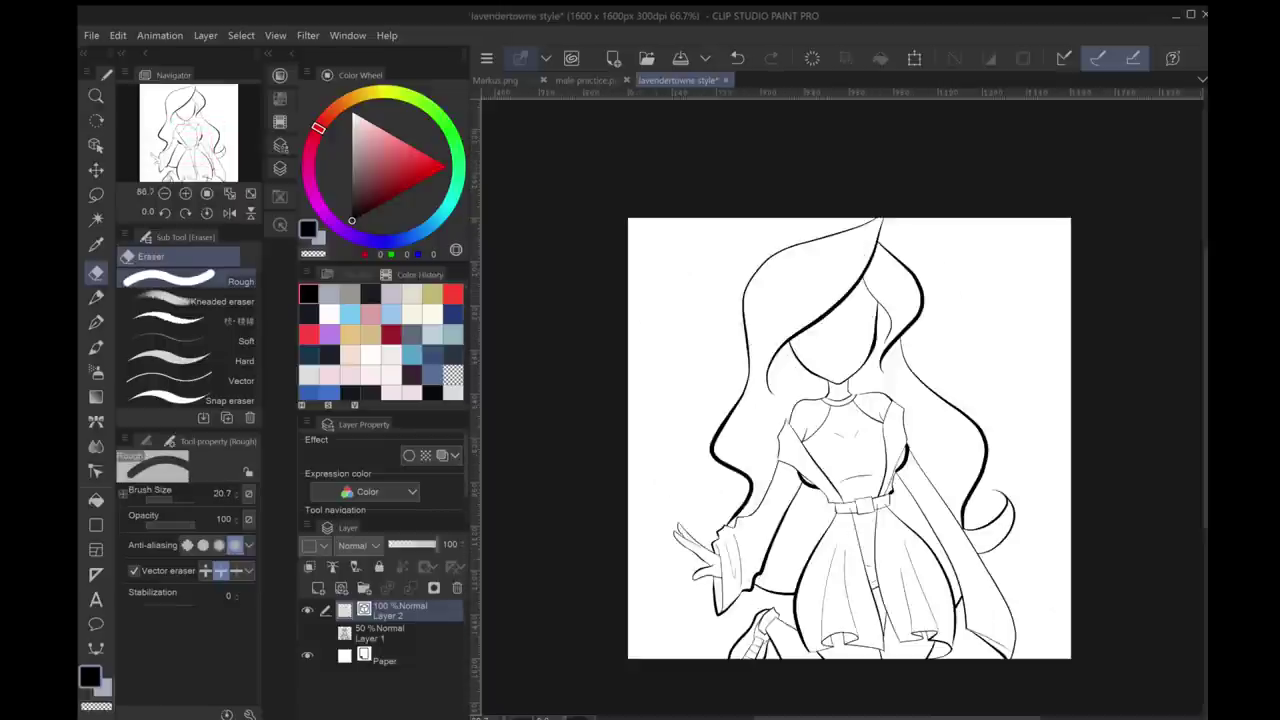
Refine the contour from the right-hand underarm to the waist by simplifying the vector line and adjusting its control points
{"action": "scroll", "coordinate": [755, 431], "scroll_direction": "up", "scroll_amount": 4}
{"action": "key", "text": "y"}
{"action": "left_click", "coordinate": [220, 321]}
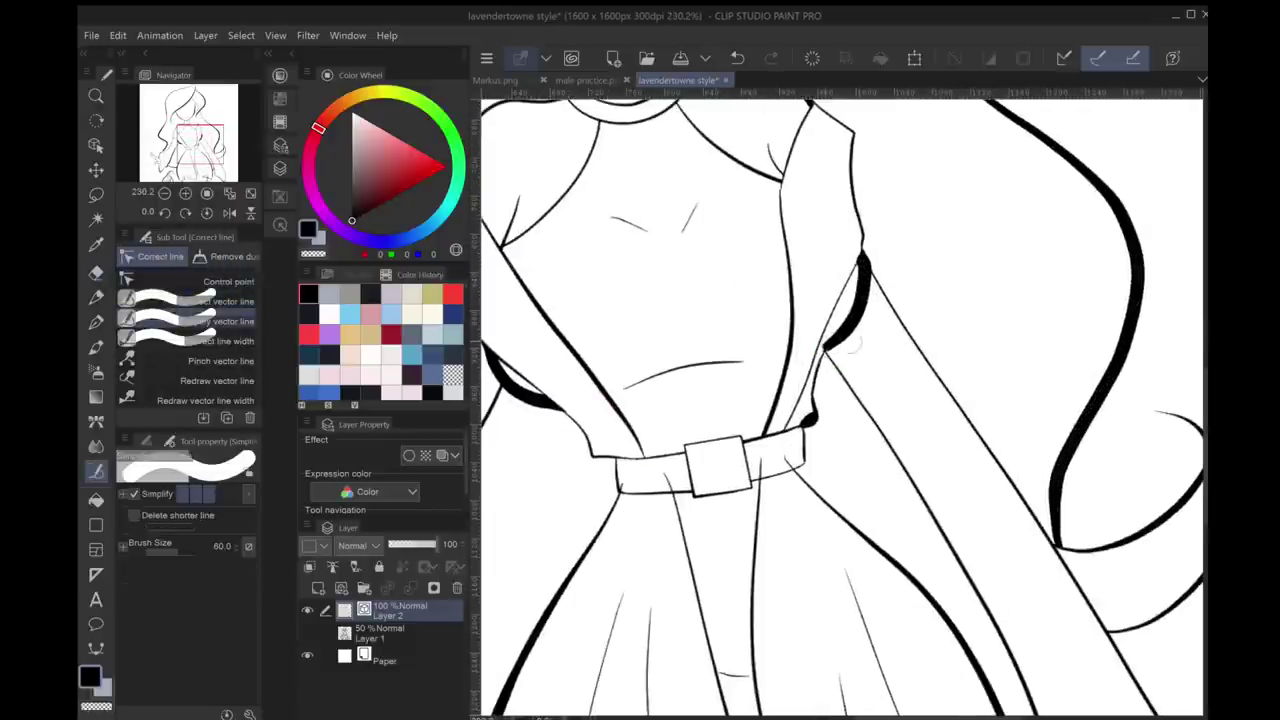
{"action": "key", "text": "ctrl+z"}
{"action": "key", "text": "ctrl+y"}
{"action": "key", "text": "ctrl+z"}
{"action": "key", "text": "ctrl+y"}
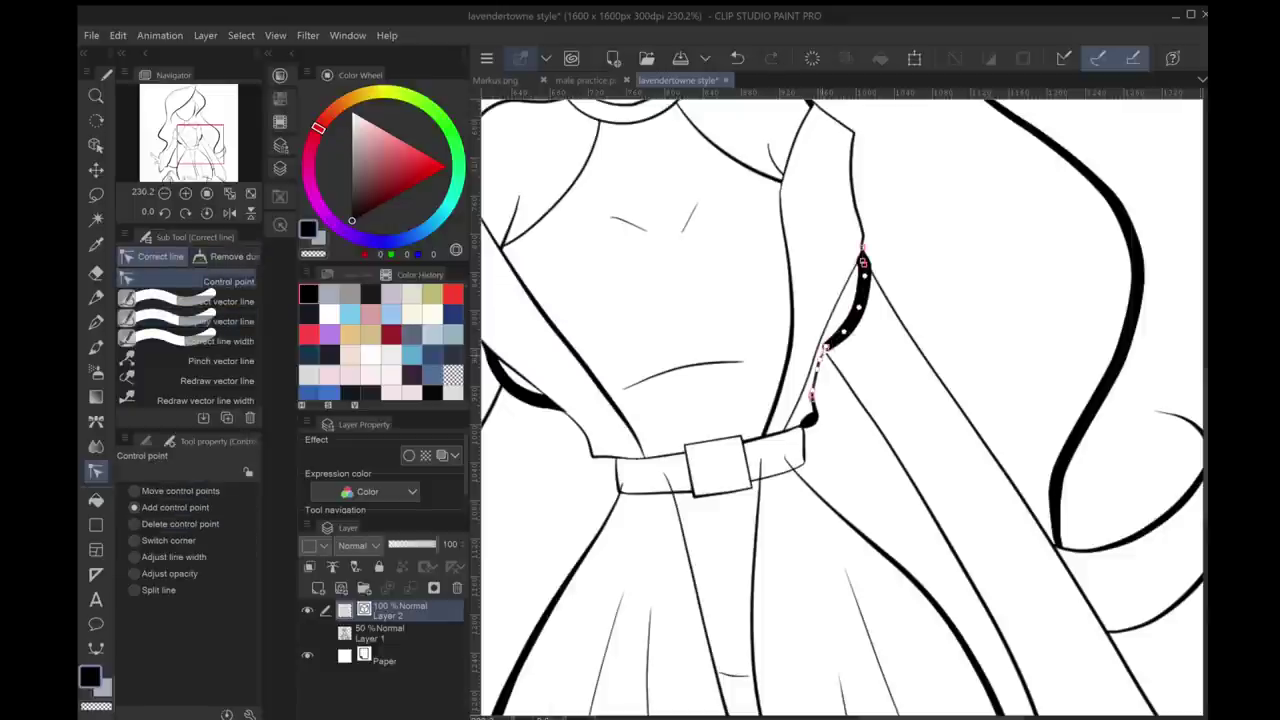
{"action": "key", "text": "ctrl+z"}
{"action": "key", "text": "ctrl+y"}
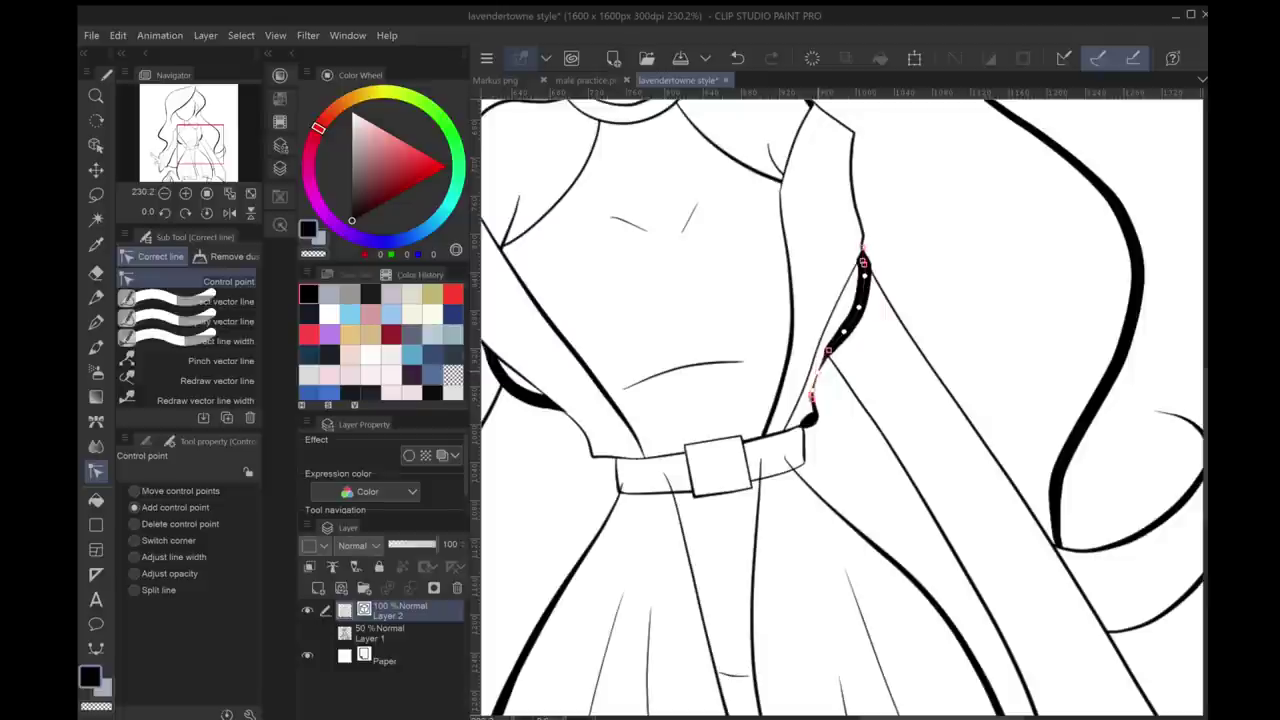
Thin the heavy line along the right-hand side of the face using Correct line width set to Narrow 1.0
{"action": "key", "text": "ctrl+alt+0"}
{"action": "key", "text": "ctrl+plus"}
{"action": "key", "text": "ctrl+alt+0"}
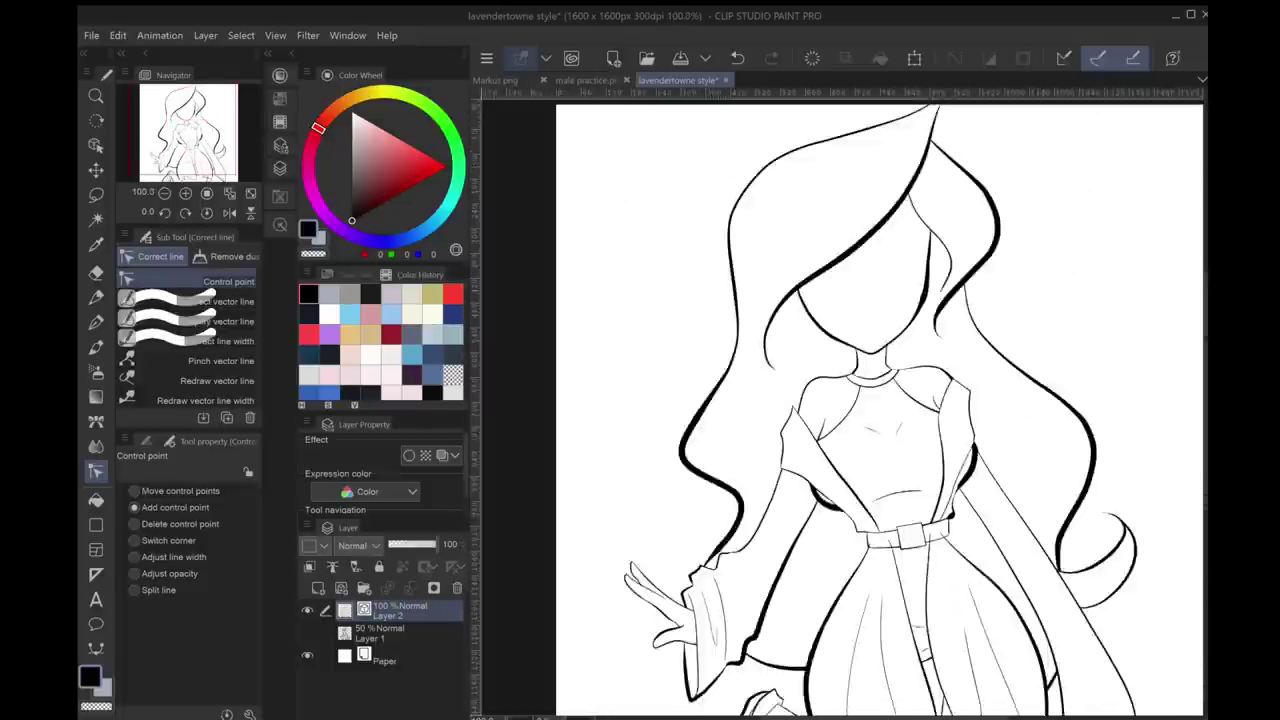
{"action": "scroll", "coordinate": [790, 292], "scroll_direction": "up", "scroll_amount": 4}
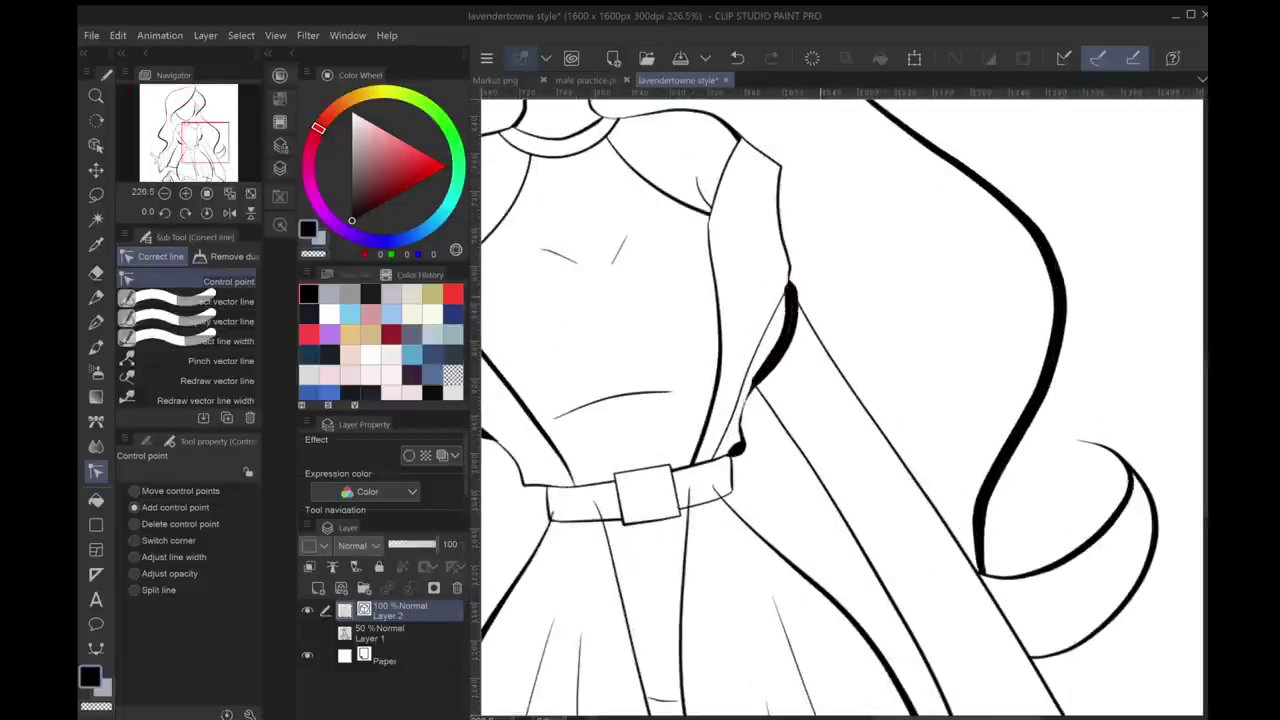
{"action": "scroll", "coordinate": [790, 292], "scroll_direction": "down", "scroll_amount": 5}
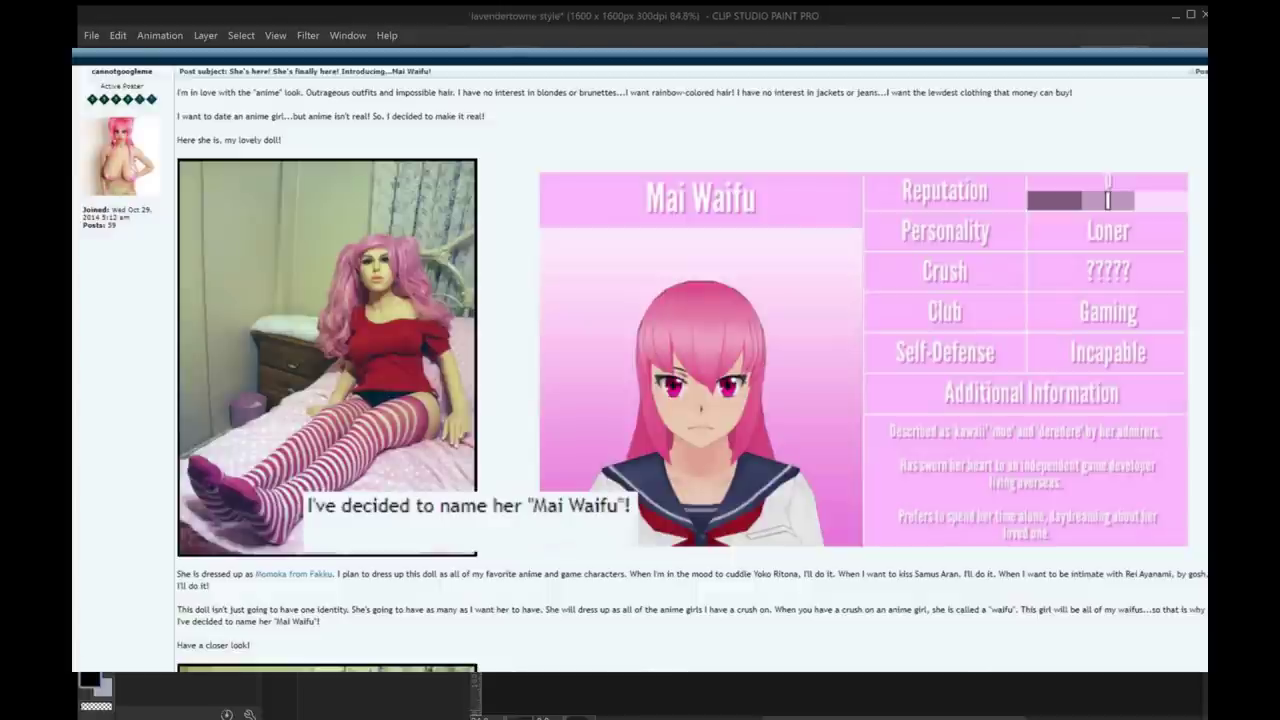
{"action": "scroll", "coordinate": [790, 292], "scroll_direction": "up", "scroll_amount": 4}
{"action": "scroll", "coordinate": [790, 292], "scroll_direction": "down", "scroll_amount": 5}
{"action": "scroll", "coordinate": [872, 258], "scroll_direction": "up", "scroll_amount": 5}
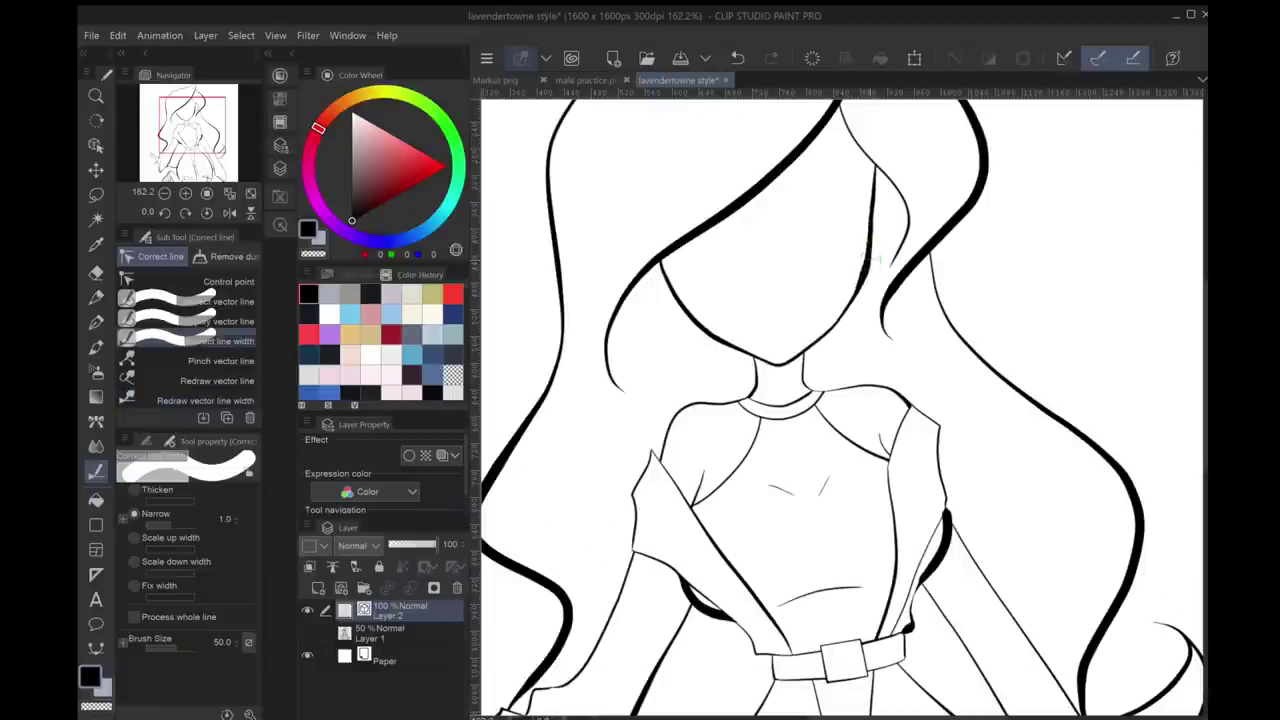
Show the sketch layer again and adjust the outline of the right-hand sleeve cap with control points
{"action": "scroll", "coordinate": [865, 255], "scroll_direction": "down", "scroll_amount": 1}
{"action": "left_click", "coordinate": [190, 301]}
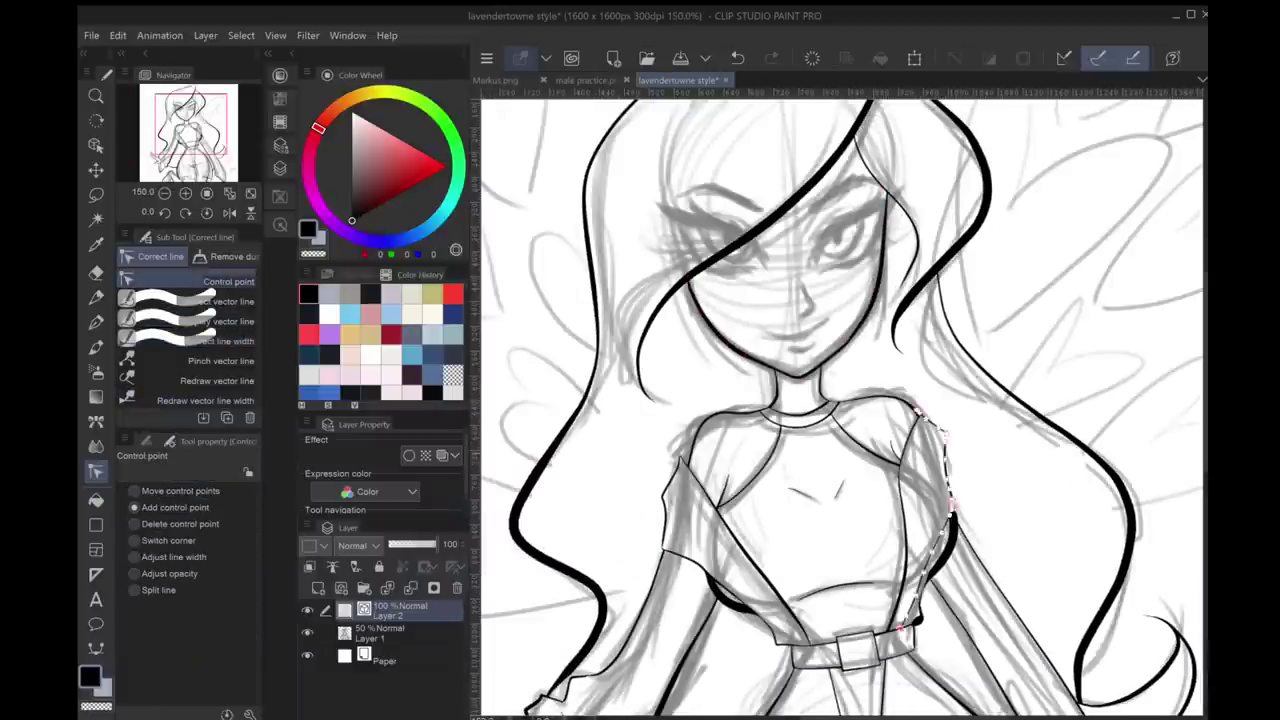
{"action": "scroll", "coordinate": [840, 400], "scroll_direction": "down", "scroll_amount": 2}
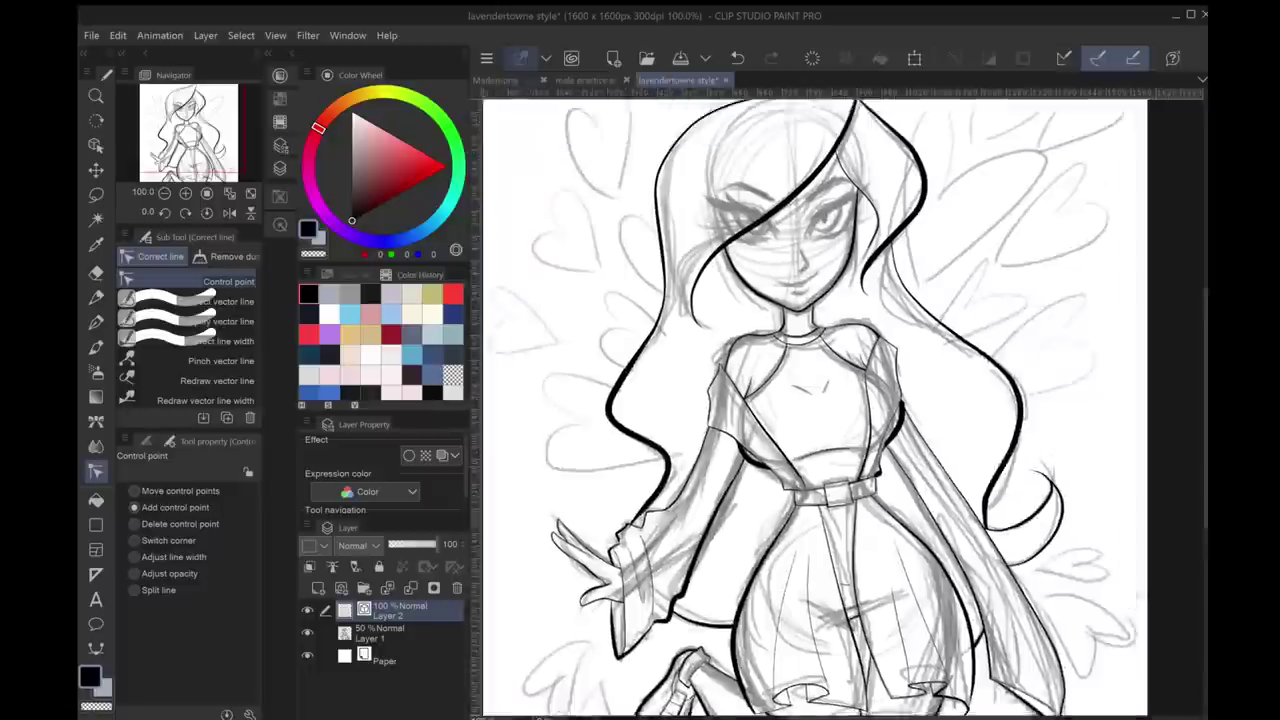
Hide the line-art layer, add a new raster layer above it and choose the Colored pencil over the face
{"action": "scroll", "coordinate": [840, 400], "scroll_direction": "up", "scroll_amount": 3}
{"action": "key", "text": "ctrl+shift+n"}
{"action": "key", "text": "p"}
{"action": "scroll", "coordinate": [840, 400], "scroll_direction": "up", "scroll_amount": 4}
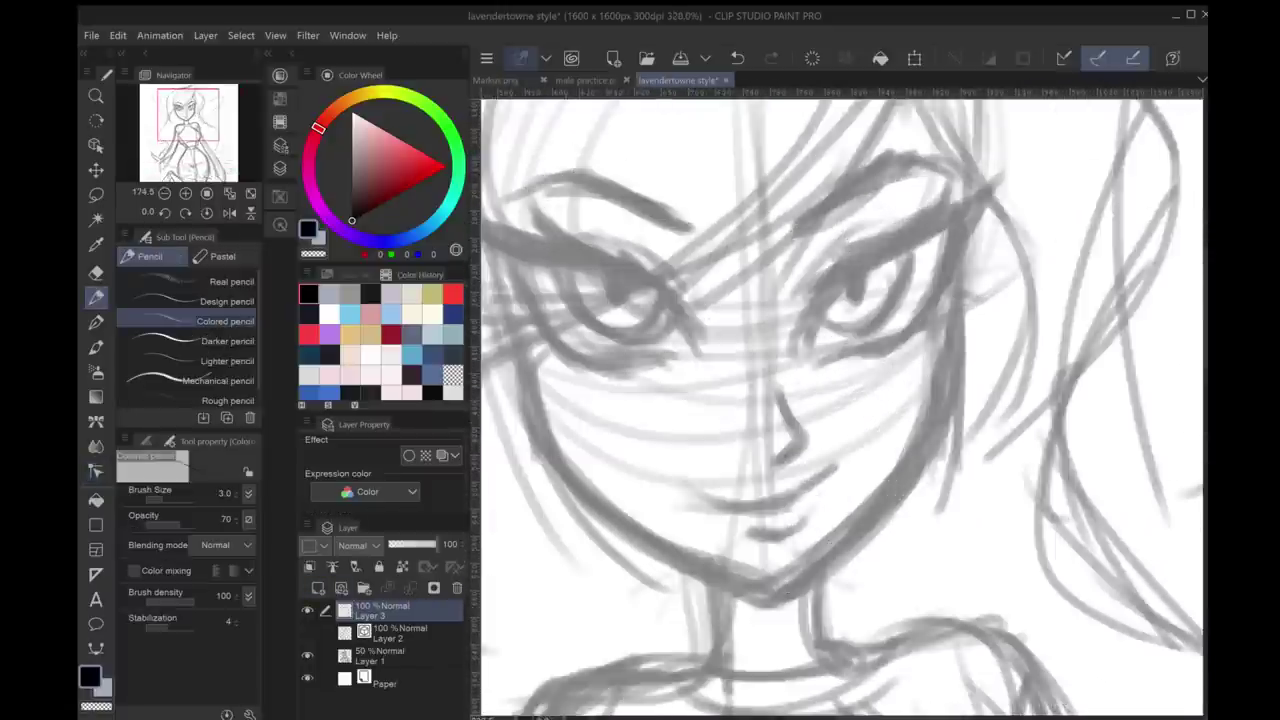
{"action": "key", "text": "ctrl+z"}
{"action": "scroll", "coordinate": [840, 400], "scroll_direction": "down", "scroll_amount": 2}
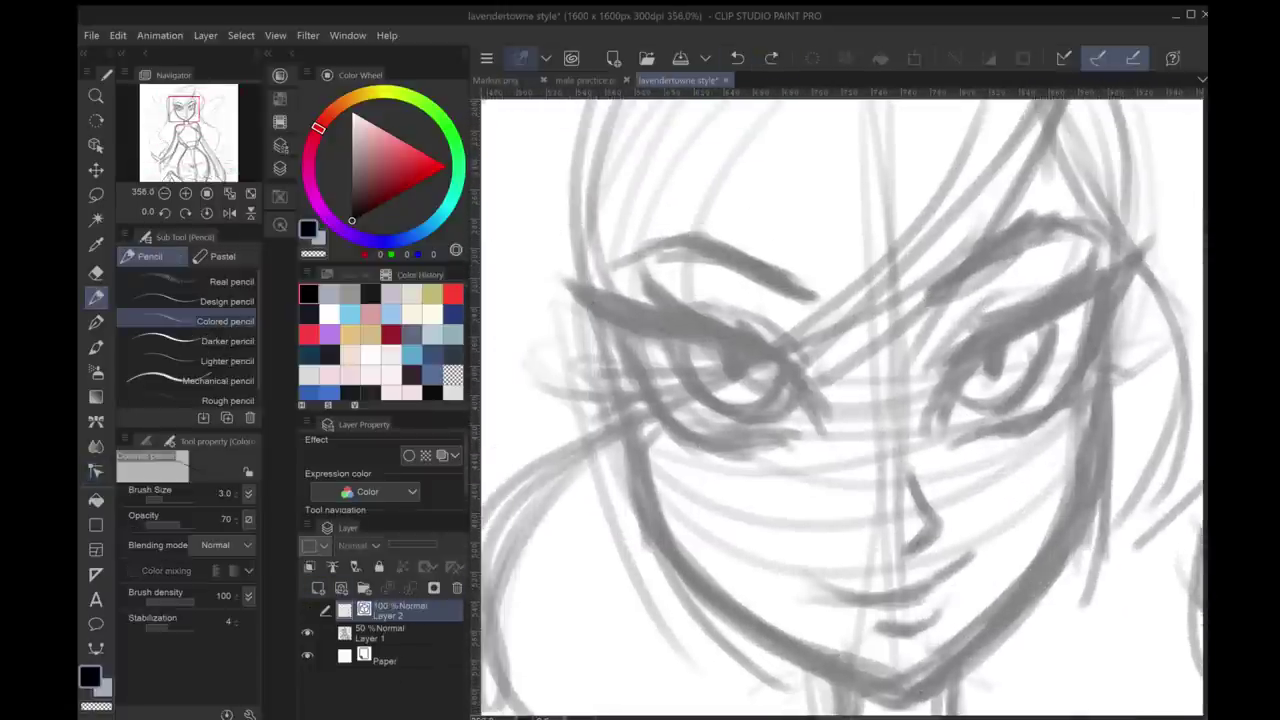
{"action": "scroll", "coordinate": [840, 400], "scroll_direction": "up", "scroll_amount": 2}
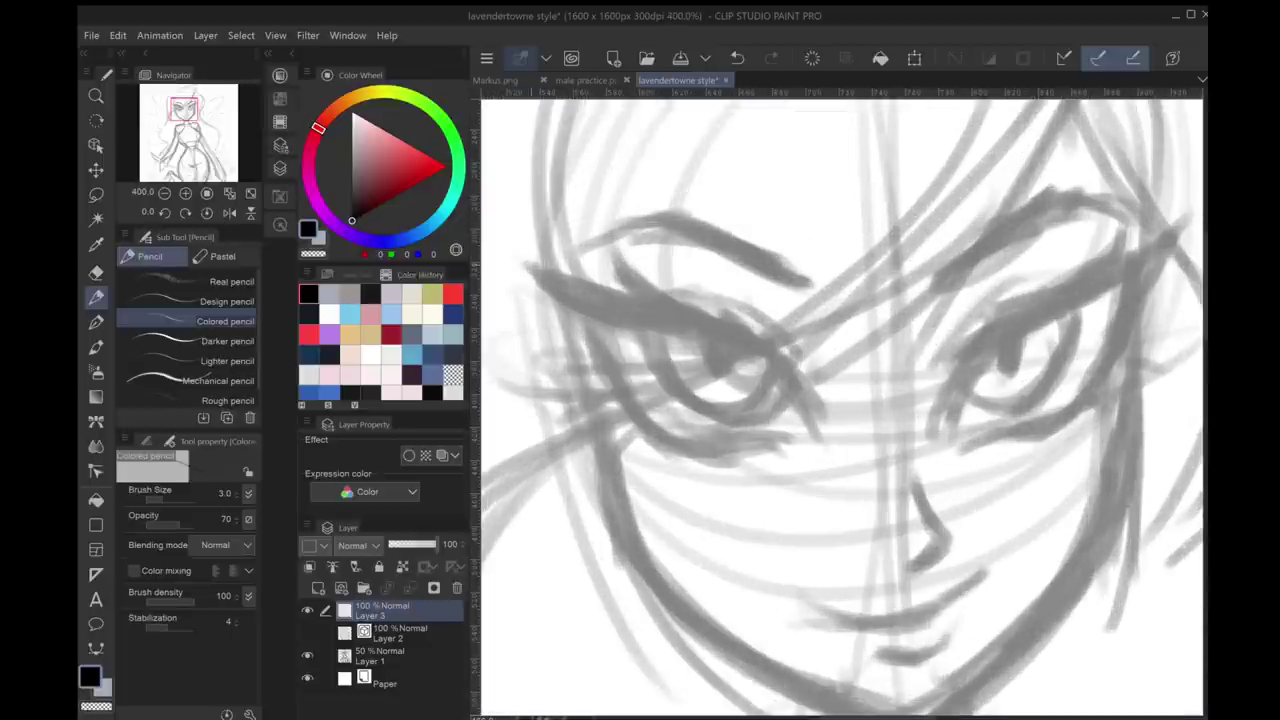
Outline the winged upper lash line of the left-hand eye with the Colored pencil and clean its edges with the Soft eraser
{"action": "left_click_drag", "start_coordinate": [516, 246], "coordinate": [780, 382]}
{"action": "key", "text": "ctrl+z"}
{"action": "mouse_move", "coordinate": [648, 333]}
{"action": "left_mouse_down"}
{"action": "mouse_move", "coordinate": [740, 348]}
{"action": "mouse_move", "coordinate": [794, 388]}
{"action": "left_mouse_up"}
{"action": "key", "text": "ctrl+z"}
{"action": "left_click_drag", "start_coordinate": [752, 356], "coordinate": [824, 448]}
{"action": "key", "text": "e"}
{"action": "left_click", "coordinate": [170, 340]}
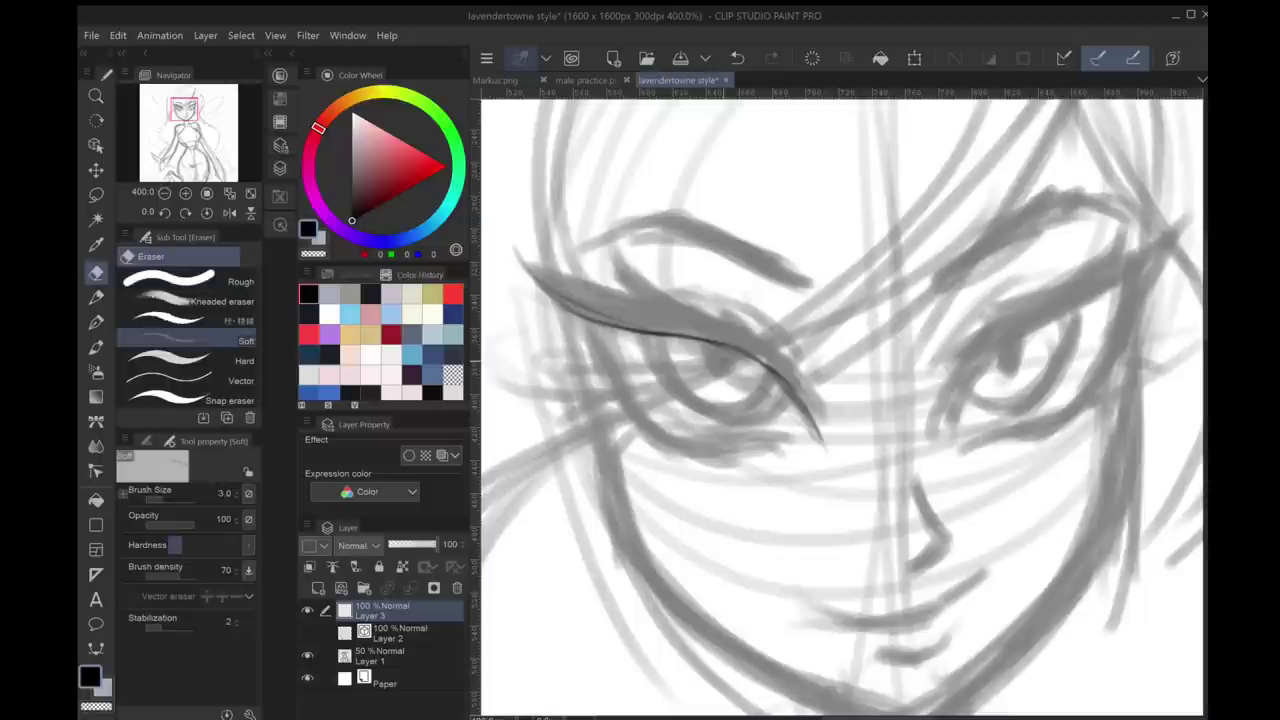
{"action": "key", "text": "p"}
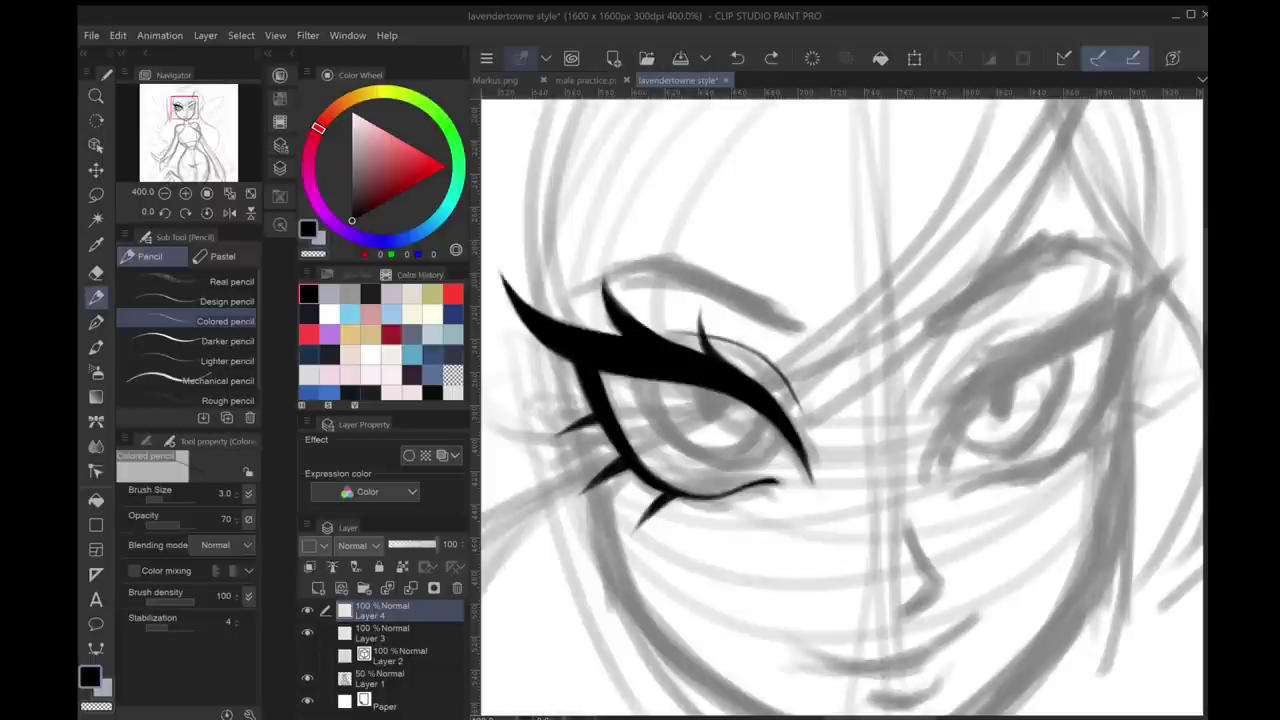
Adjust the eyelid crease above the left-hand eye using a lasso selection on Layer 4
{"action": "key", "text": "m"}
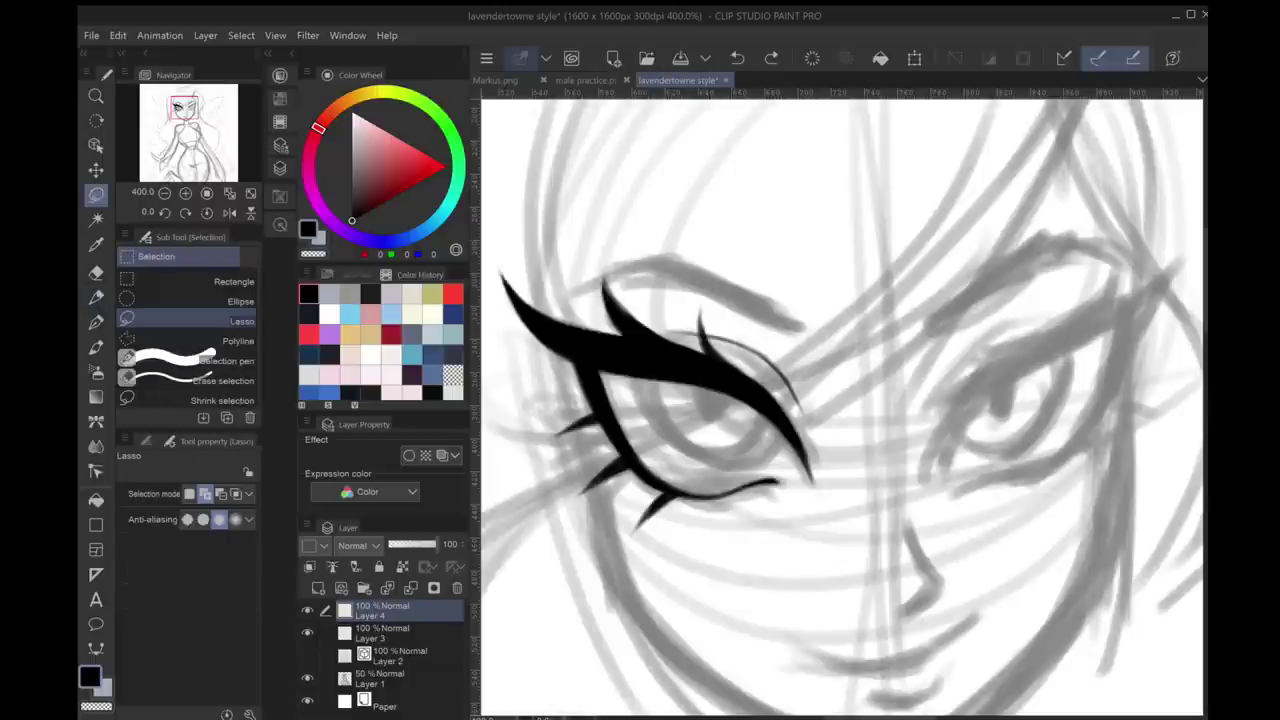
{"action": "left_click_drag", "start_coordinate": [660, 335], "coordinate": [690, 384]}
{"action": "key", "text": "p"}
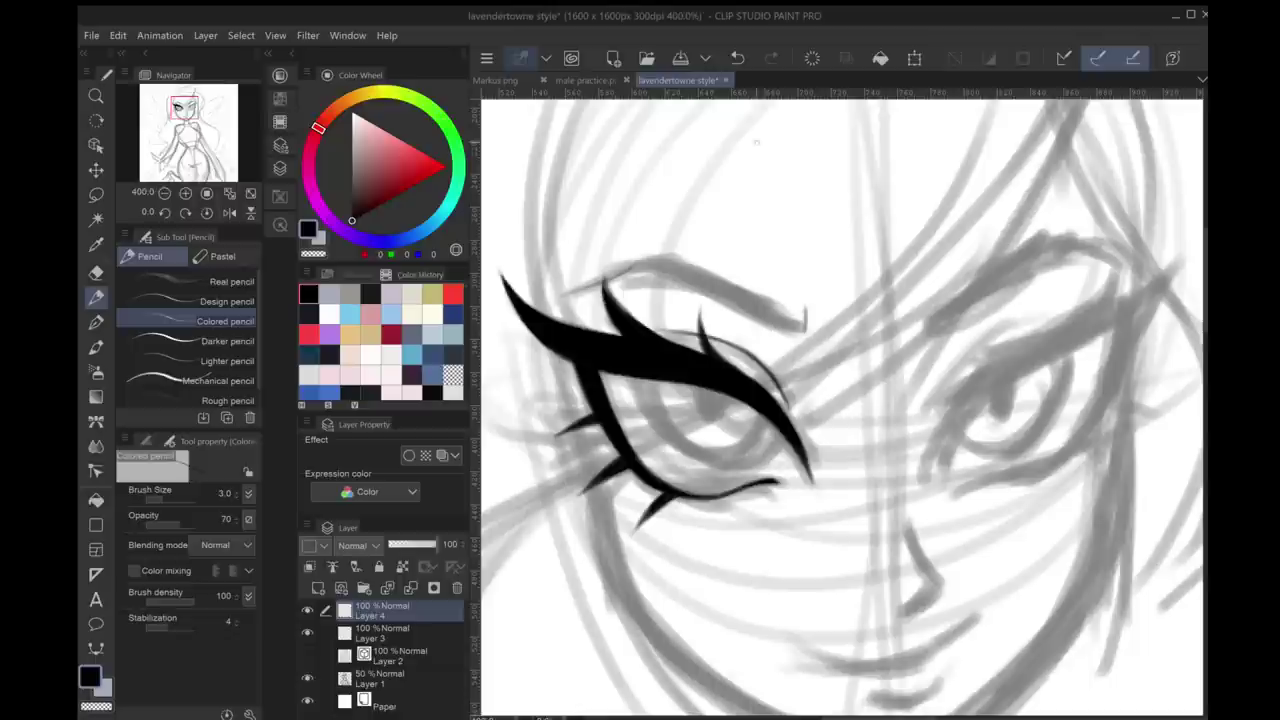
Draw the left-hand eyebrow over the sketch and fill it in black with the Colored pencil
{"action": "key", "text": "ctrl+z"}
{"action": "mouse_move", "coordinate": [930, 296]}
{"action": "left_mouse_down"}
{"action": "mouse_move", "coordinate": [792, 366]}
{"action": "mouse_move", "coordinate": [770, 432]}
{"action": "mouse_move", "coordinate": [812, 380]}
{"action": "mouse_move", "coordinate": [938, 306]}
{"action": "mouse_move", "coordinate": [788, 408]}
{"action": "mouse_move", "coordinate": [762, 476]}
{"action": "mouse_move", "coordinate": [790, 382]}
{"action": "mouse_move", "coordinate": [864, 336]}
{"action": "left_mouse_up"}
{"action": "mouse_move", "coordinate": [784, 404]}
{"action": "left_mouse_down"}
{"action": "mouse_move", "coordinate": [942, 282]}
{"action": "mouse_move", "coordinate": [870, 300]}
{"action": "mouse_move", "coordinate": [866, 322]}
{"action": "mouse_move", "coordinate": [866, 286]}
{"action": "mouse_move", "coordinate": [854, 299]}
{"action": "mouse_move", "coordinate": [872, 300]}
{"action": "mouse_move", "coordinate": [875, 280]}
{"action": "mouse_move", "coordinate": [892, 316]}
{"action": "left_mouse_up"}
{"action": "scroll", "coordinate": [875, 290], "scroll_direction": "down", "scroll_amount": 1}
{"action": "key", "text": "ctrl+z"}
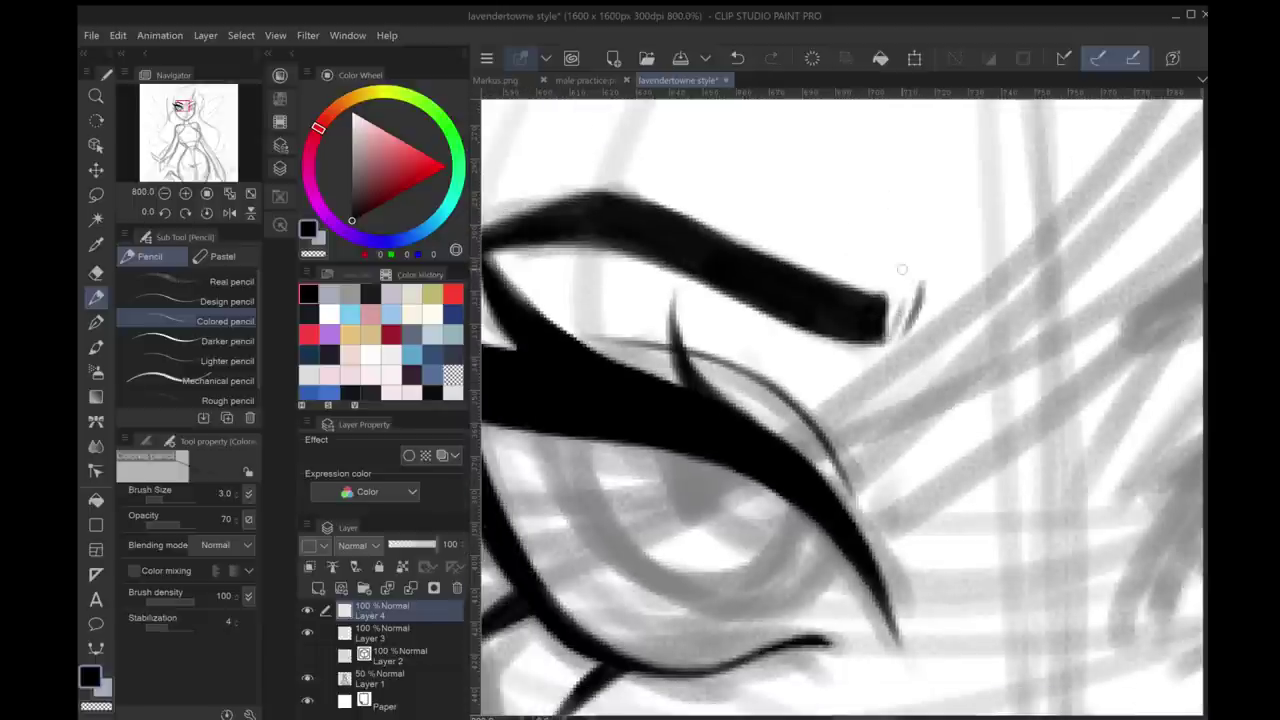
{"action": "scroll", "coordinate": [845, 420], "scroll_direction": "down", "scroll_amount": 2}
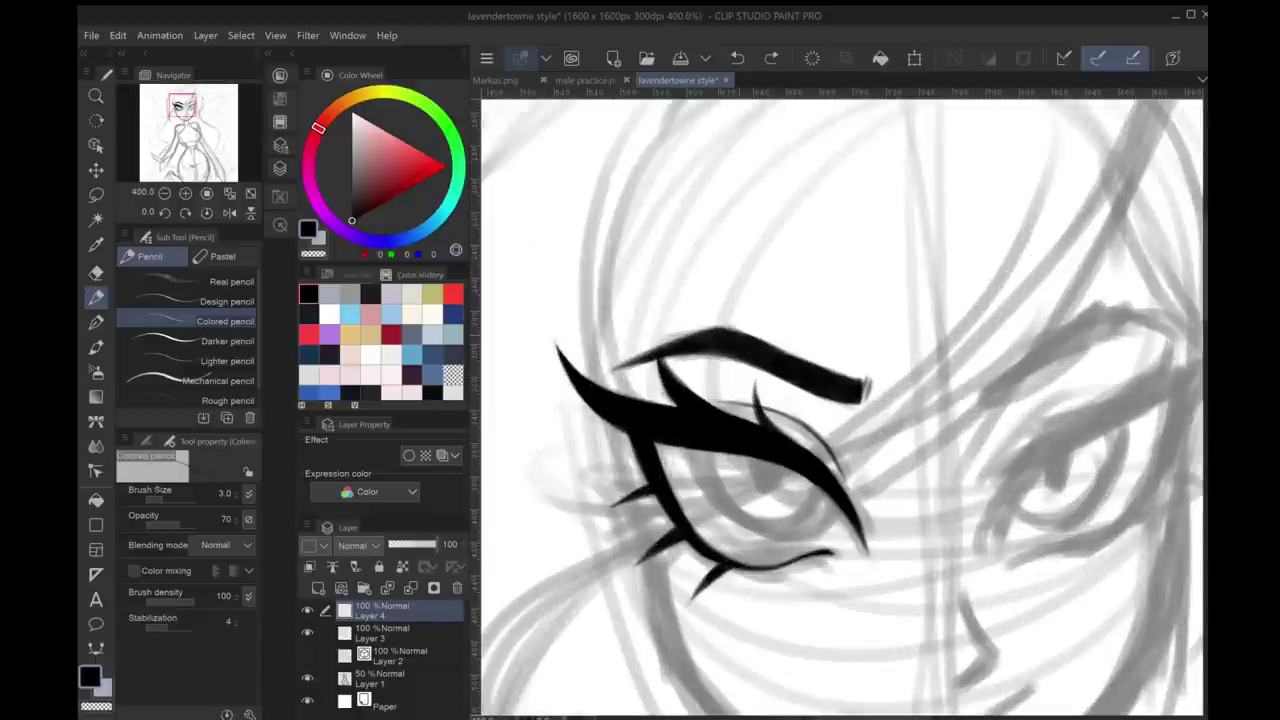
{"action": "key", "text": "ctrl+y"}
Fade the inner end of the left-hand eyebrow with the Soft eraser at size 20 and hide the sketch layer to check it
{"action": "key", "text": "e"}
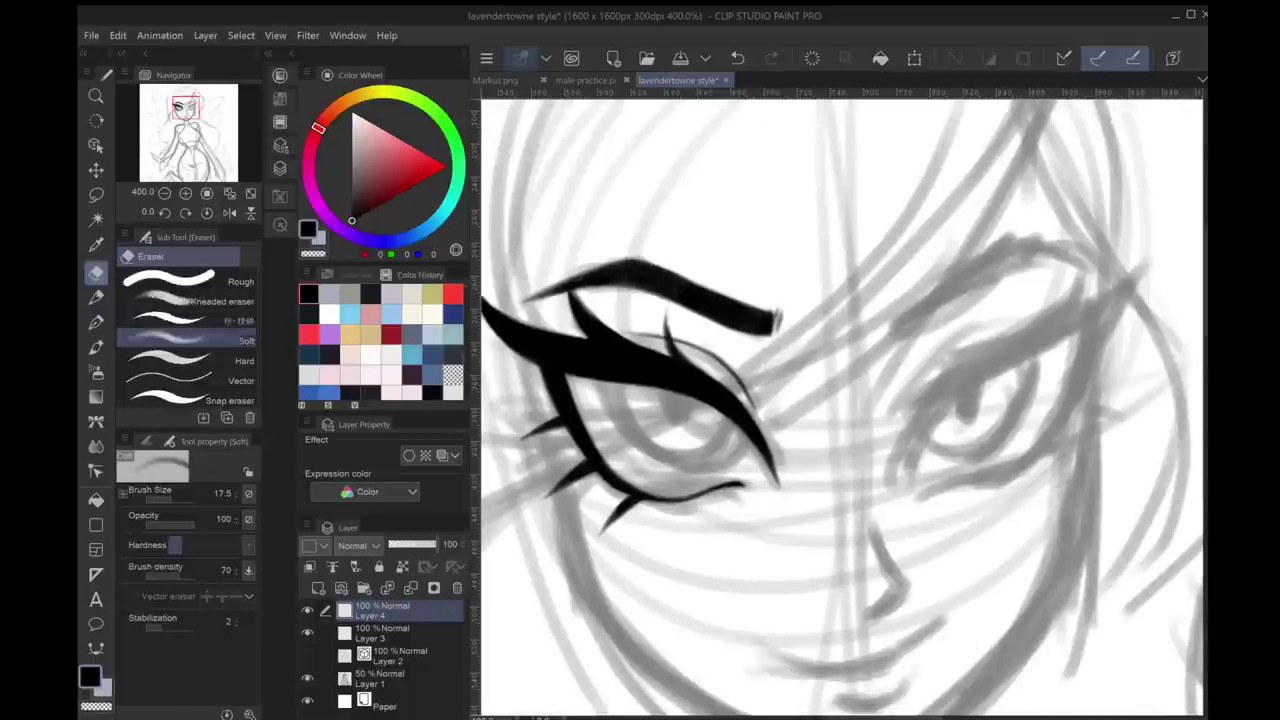
{"action": "mouse_move", "coordinate": [795, 305]}
{"action": "left_mouse_down"}
{"action": "mouse_move", "coordinate": [770, 315]}
{"action": "mouse_move", "coordinate": [760, 300]}
{"action": "left_mouse_up"}
{"action": "left_click", "coordinate": [307, 677]}
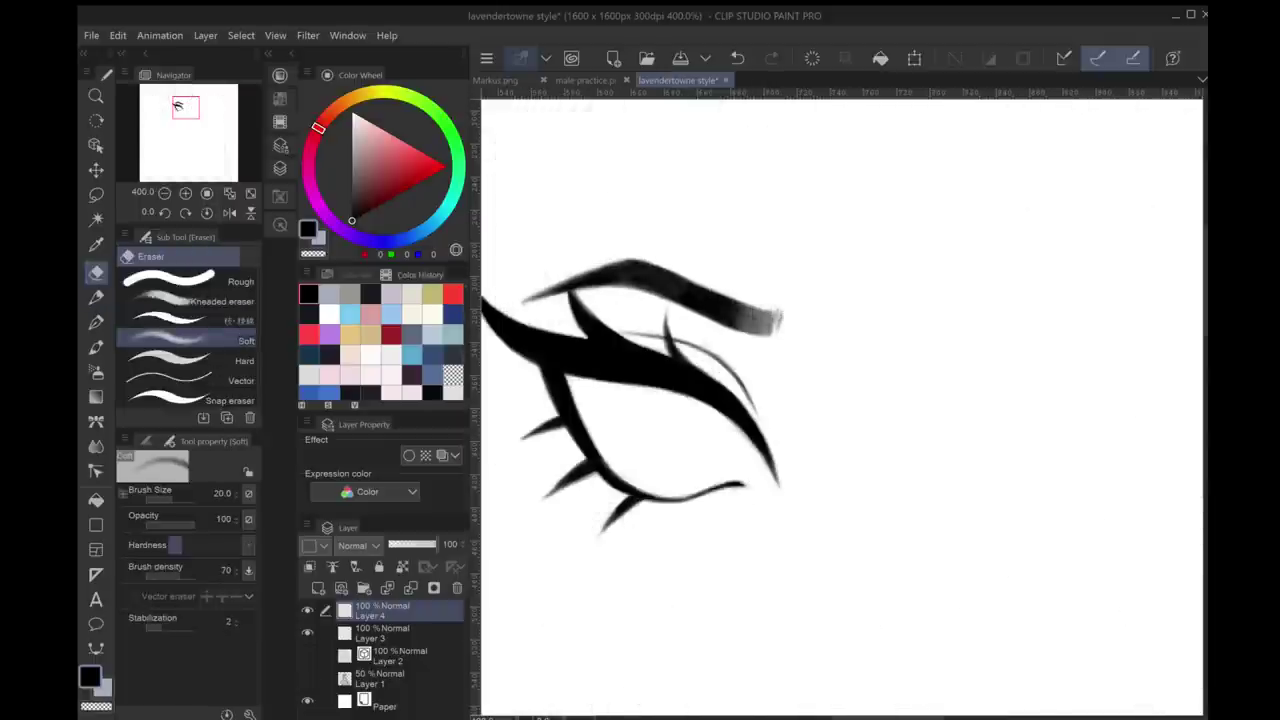
{"action": "scroll", "coordinate": [900, 430], "scroll_direction": "up", "scroll_amount": 1}
{"action": "key", "text": "bracketright"}
Show the sketch layer again and outline the upper edge and outer lash of the right-hand eye with the Colored pencil
{"action": "key", "text": "p"}
{"action": "left_click", "coordinate": [307, 677]}
{"action": "mouse_move", "coordinate": [898, 492]}
{"action": "left_mouse_down"}
{"action": "mouse_move", "coordinate": [748, 457]}
{"action": "mouse_move", "coordinate": [866, 302]}
{"action": "left_mouse_up"}
{"action": "left_click_drag", "start_coordinate": [780, 378], "coordinate": [910, 274]}
{"action": "left_click_drag", "start_coordinate": [880, 330], "coordinate": [844, 420]}
{"action": "left_click_drag", "start_coordinate": [824, 394], "coordinate": [950, 292]}
{"action": "mouse_move", "coordinate": [936, 346]}
{"action": "left_mouse_down"}
{"action": "mouse_move", "coordinate": [950, 298]}
{"action": "mouse_move", "coordinate": [1026, 272]}
{"action": "left_mouse_up"}
{"action": "key", "text": "ctrl+z"}
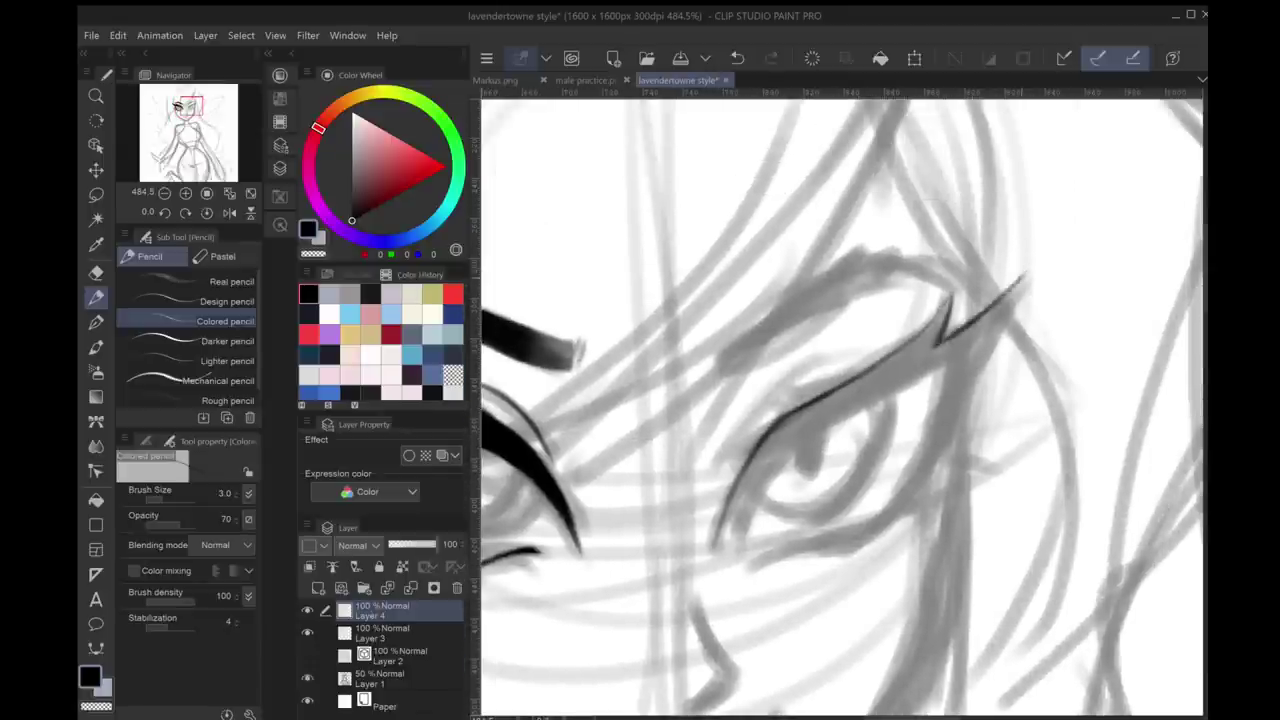
{"action": "key", "text": "ctrl+z"}
Outline the outer wing, inner edge and lower lash line of the right-hand eye to close the lash shape
{"action": "mouse_move", "coordinate": [970, 378]}
{"action": "left_mouse_down"}
{"action": "mouse_move", "coordinate": [1026, 274]}
{"action": "mouse_move", "coordinate": [952, 396]}
{"action": "left_mouse_up"}
{"action": "key", "text": "ctrl+z"}
{"action": "left_click_drag", "start_coordinate": [1026, 268], "coordinate": [898, 510]}
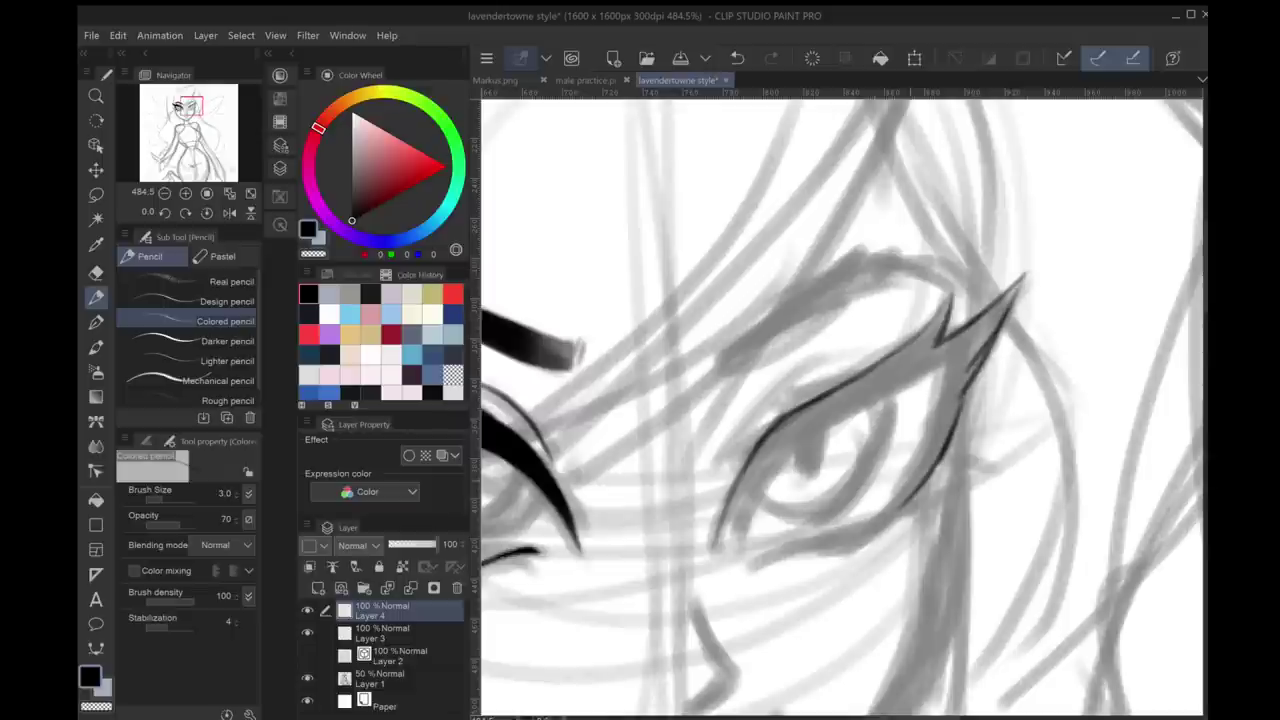
{"action": "mouse_move", "coordinate": [760, 482]}
{"action": "left_mouse_down"}
{"action": "mouse_move", "coordinate": [714, 548]}
{"action": "mouse_move", "coordinate": [744, 496]}
{"action": "mouse_move", "coordinate": [912, 374]}
{"action": "mouse_move", "coordinate": [786, 446]}
{"action": "left_mouse_up"}
{"action": "key", "text": "ctrl+z"}
{"action": "mouse_move", "coordinate": [948, 364]}
{"action": "left_mouse_down"}
{"action": "mouse_move", "coordinate": [914, 478]}
{"action": "mouse_move", "coordinate": [872, 524]}
{"action": "mouse_move", "coordinate": [802, 556]}
{"action": "left_mouse_up"}
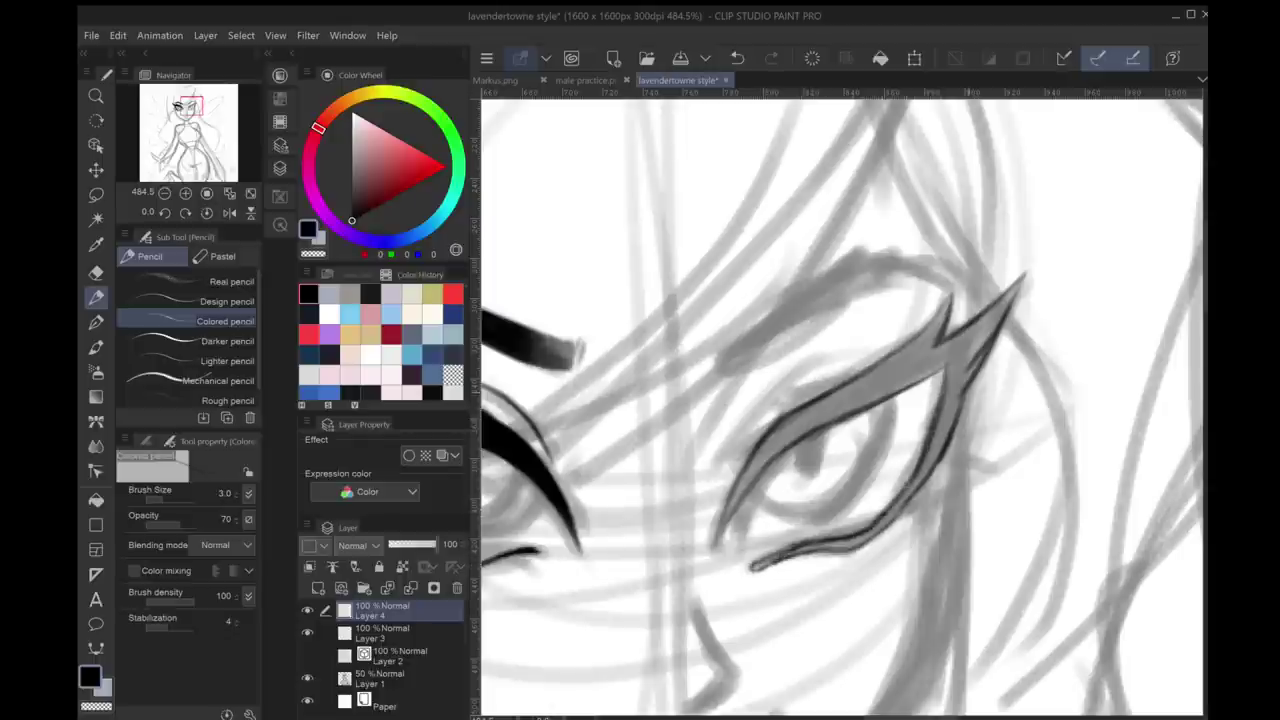
Strengthen the outline of the right-hand eye's lash shape and fill it with solid black
{"action": "left_click_drag", "start_coordinate": [968, 388], "coordinate": [962, 408]}
{"action": "left_click_drag", "start_coordinate": [948, 298], "coordinate": [936, 320]}
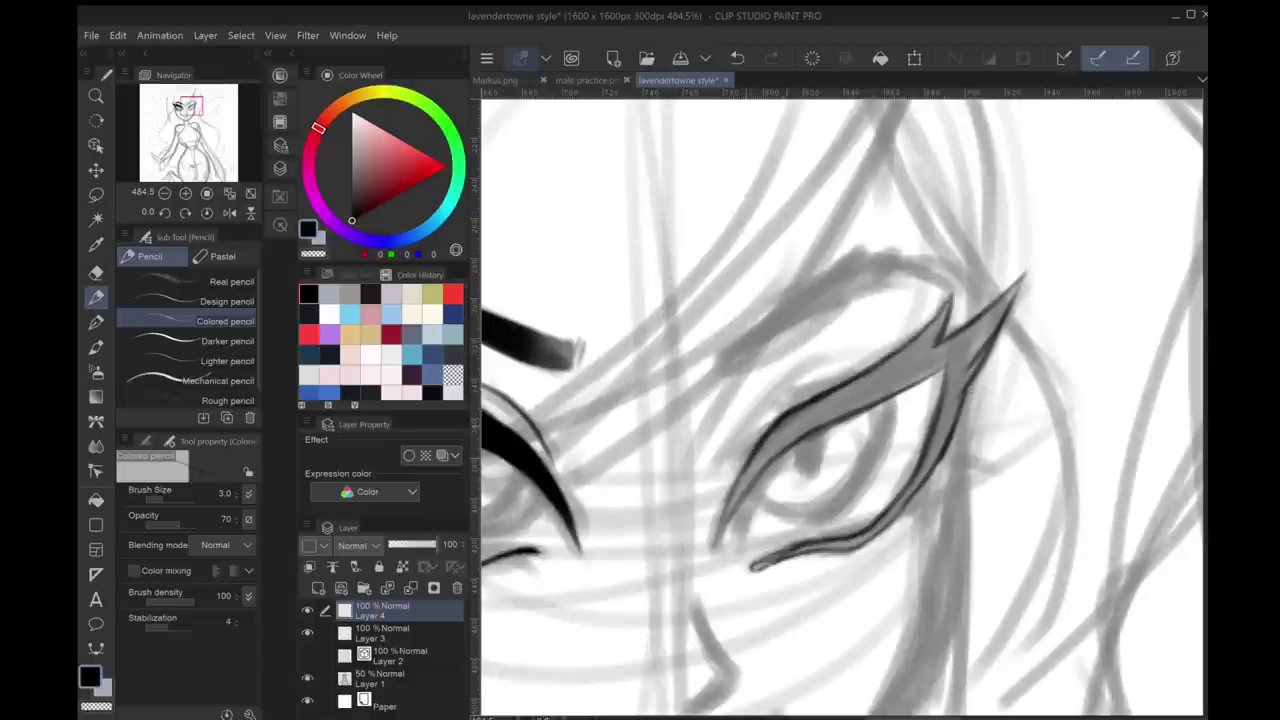
{"action": "mouse_move", "coordinate": [760, 436]}
{"action": "left_mouse_down"}
{"action": "mouse_move", "coordinate": [722, 526]}
{"action": "mouse_move", "coordinate": [798, 438]}
{"action": "left_mouse_up"}
{"action": "left_click_drag", "start_coordinate": [950, 372], "coordinate": [934, 444]}
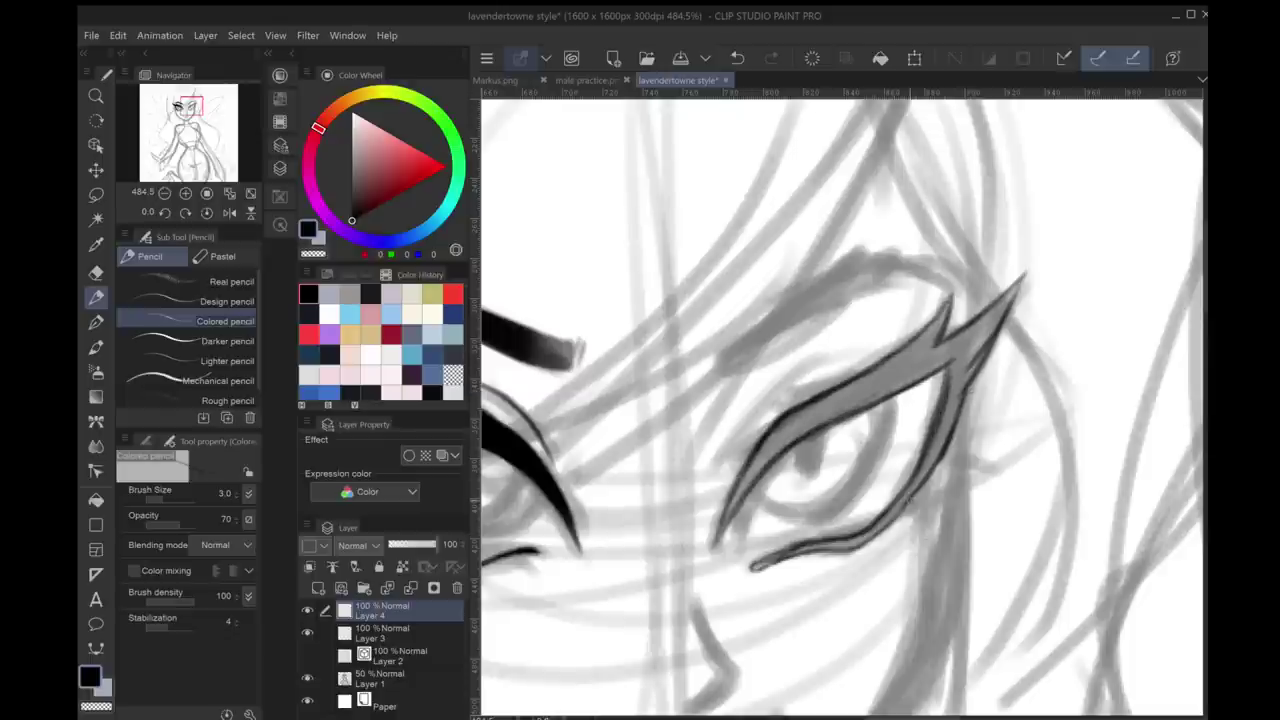
{"action": "key", "text": "g"}
{"action": "left_click", "coordinate": [870, 400]}
{"action": "left_click", "coordinate": [840, 545]}
Touch up the gaps in the right-hand eye's black fill and sharpen the tips of its wing and outer lash
{"action": "key", "text": "p"}
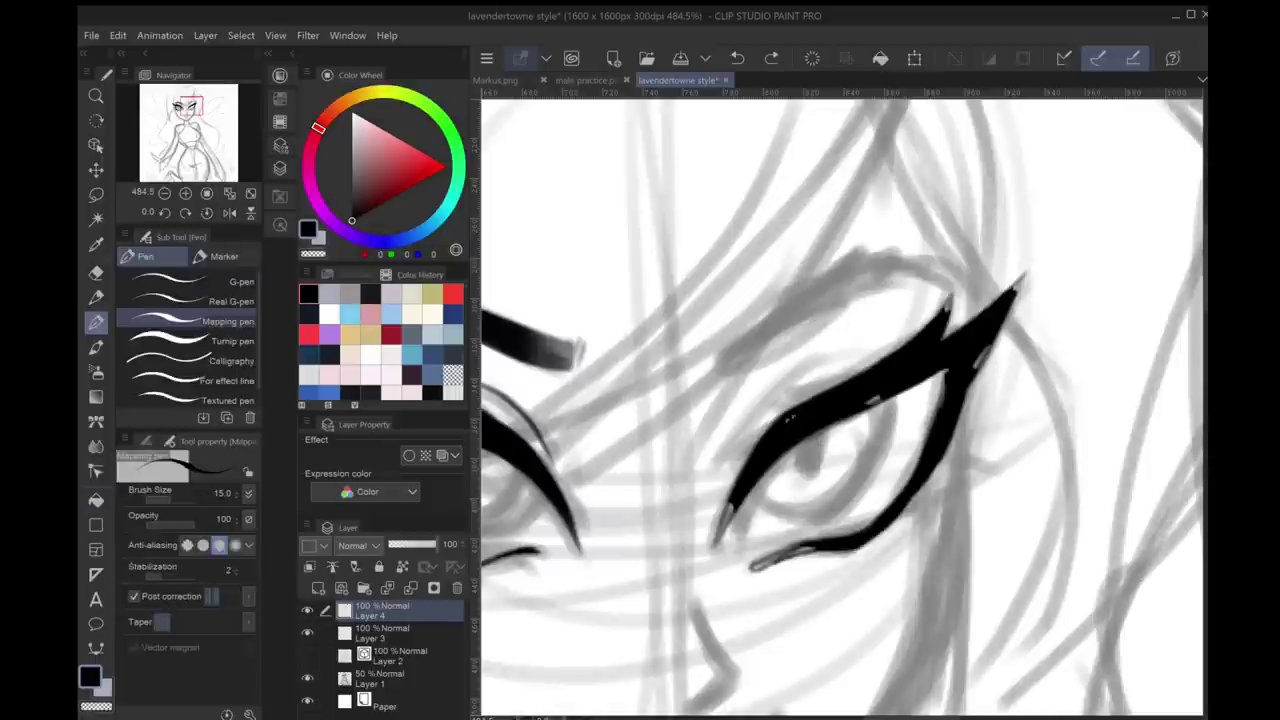
{"action": "left_click", "coordinate": [727, 513]}
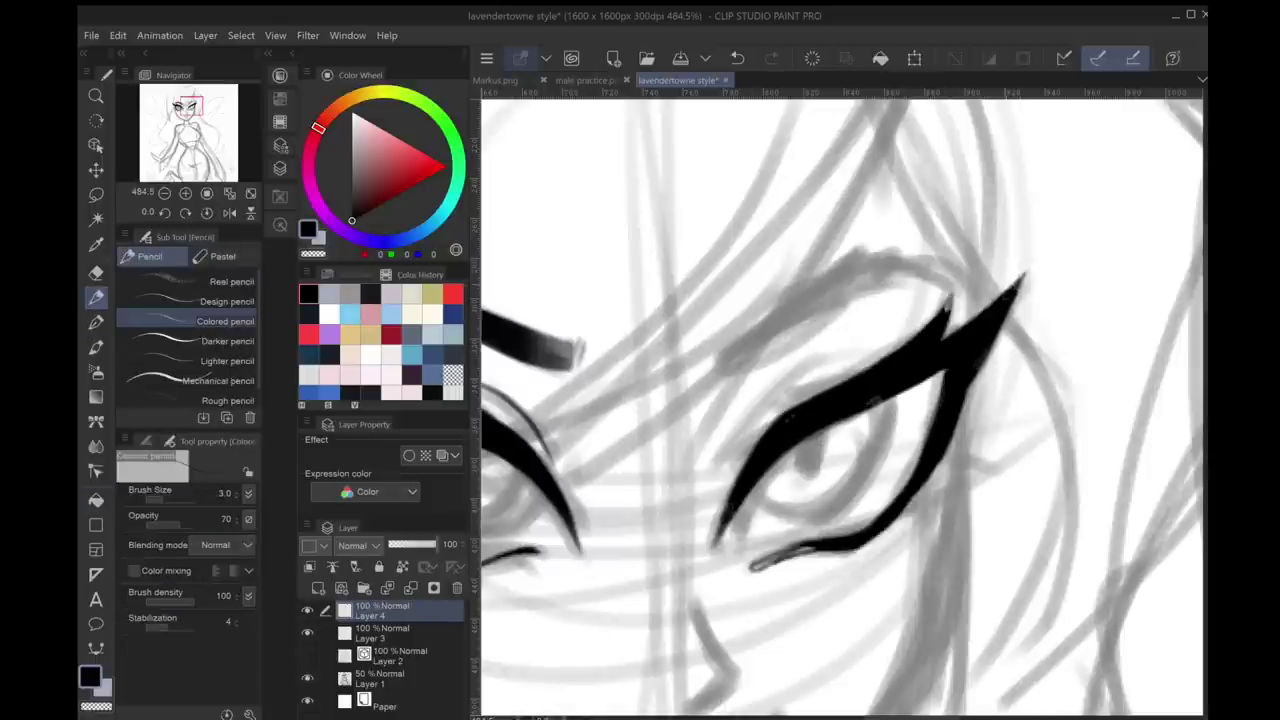
{"action": "left_click_drag", "start_coordinate": [1024, 276], "coordinate": [1008, 312]}
{"action": "left_click_drag", "start_coordinate": [950, 298], "coordinate": [946, 312]}
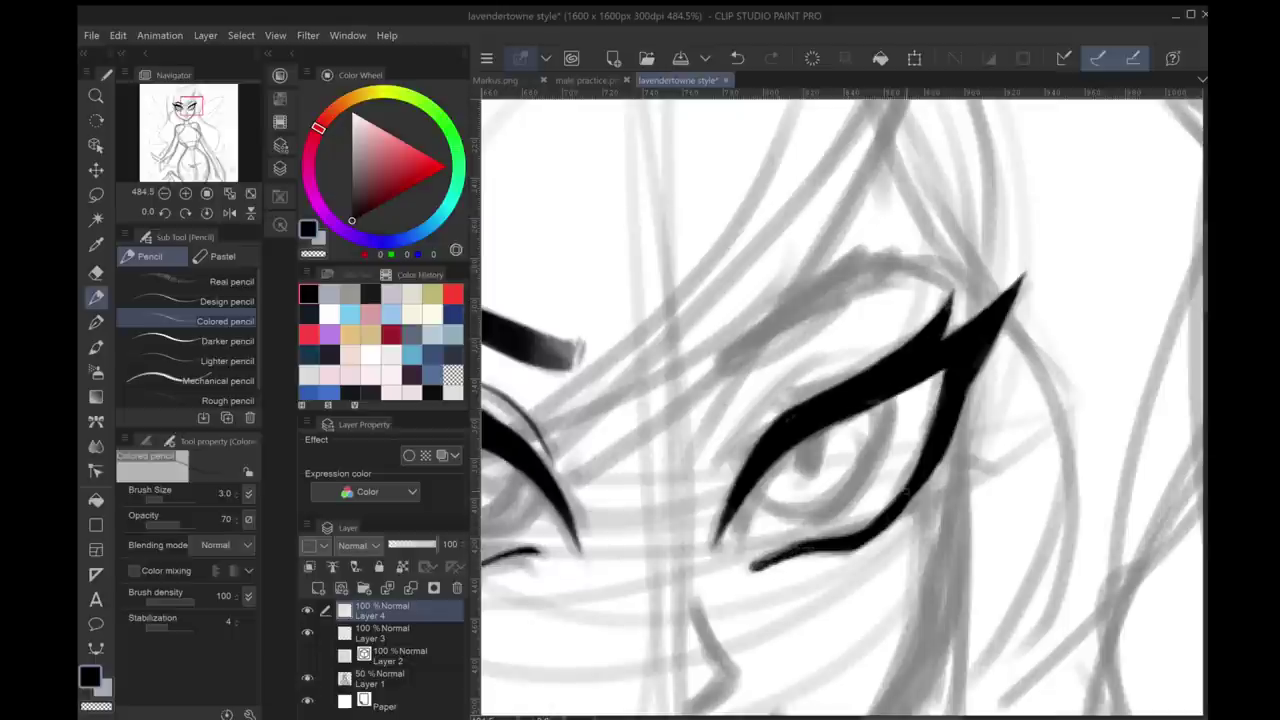
{"action": "mouse_move", "coordinate": [840, 400]}
{"action": "left_mouse_down"}
{"action": "mouse_move", "coordinate": [984, 396]}
{"action": "mouse_move", "coordinate": [952, 419]}
{"action": "mouse_move", "coordinate": [958, 383]}
{"action": "left_mouse_up"}
{"action": "key", "text": "e"}
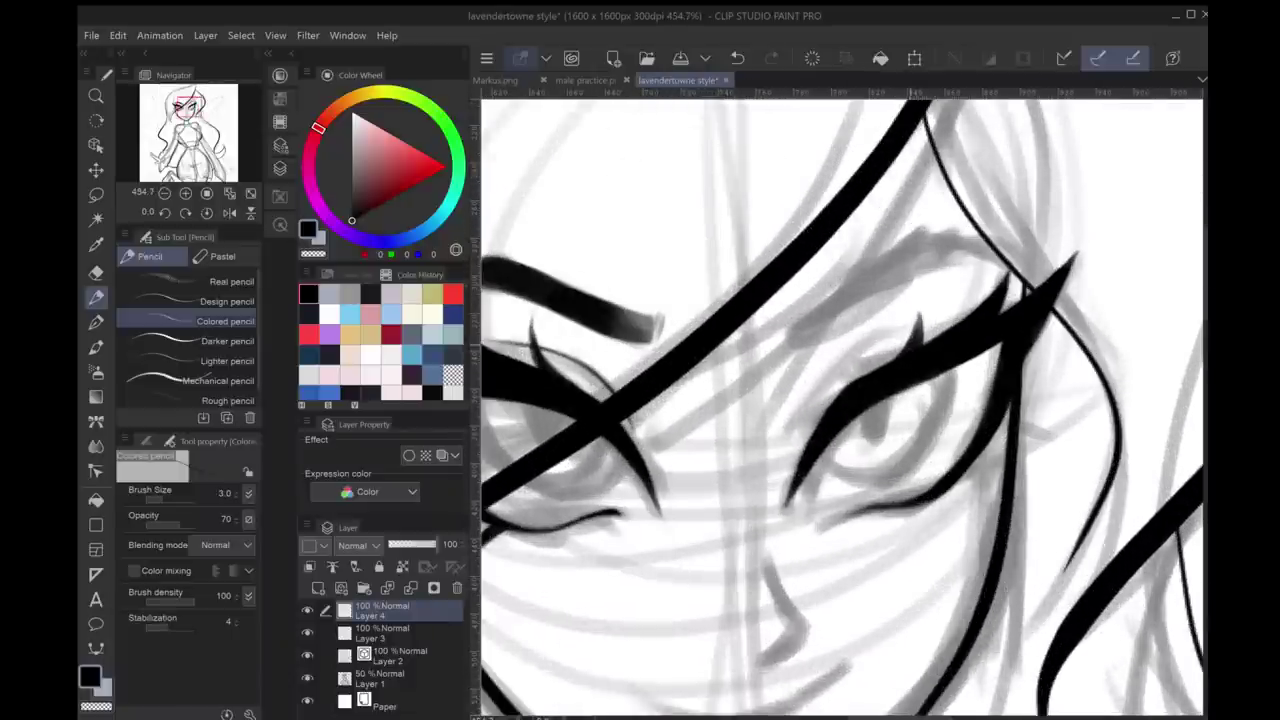
Redraw the small lash on the right-hand eye's upper lid and clean its edge with the Soft eraser at size 20
{"action": "key", "text": "ctrl+z"}
{"action": "key", "text": "ctrl+z"}
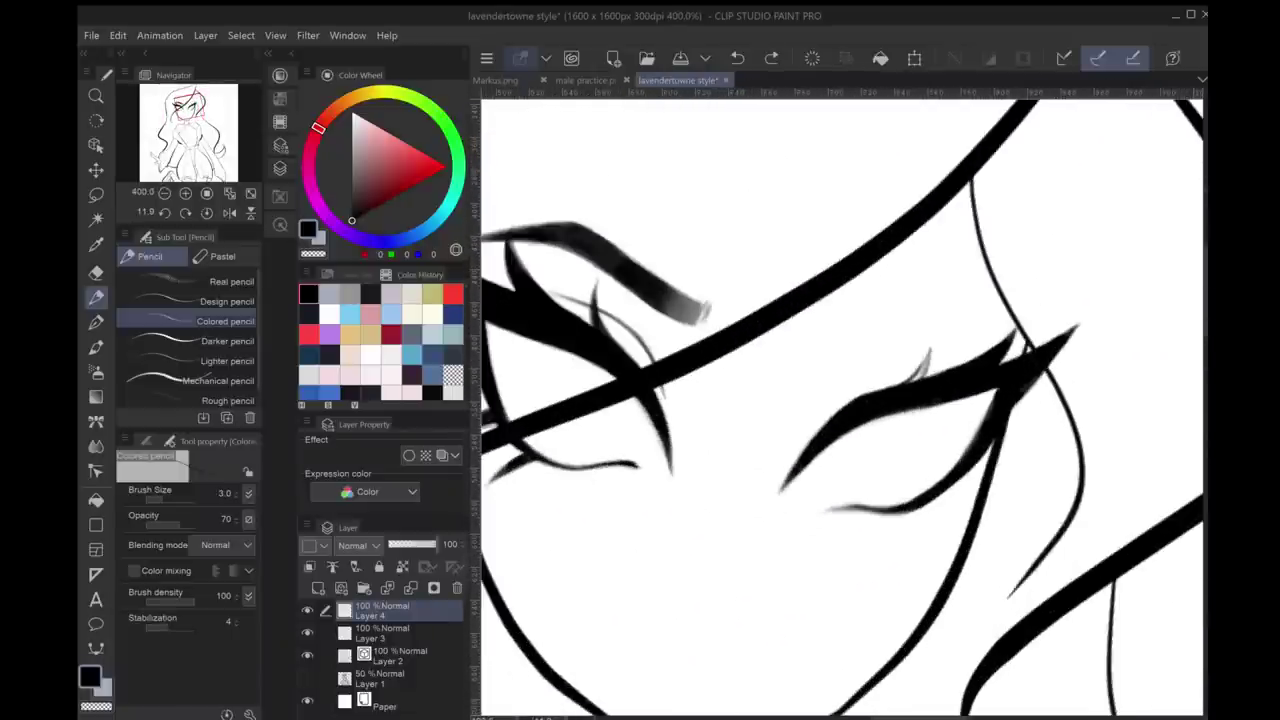
{"action": "left_click_drag", "start_coordinate": [950, 348], "coordinate": [918, 378]}
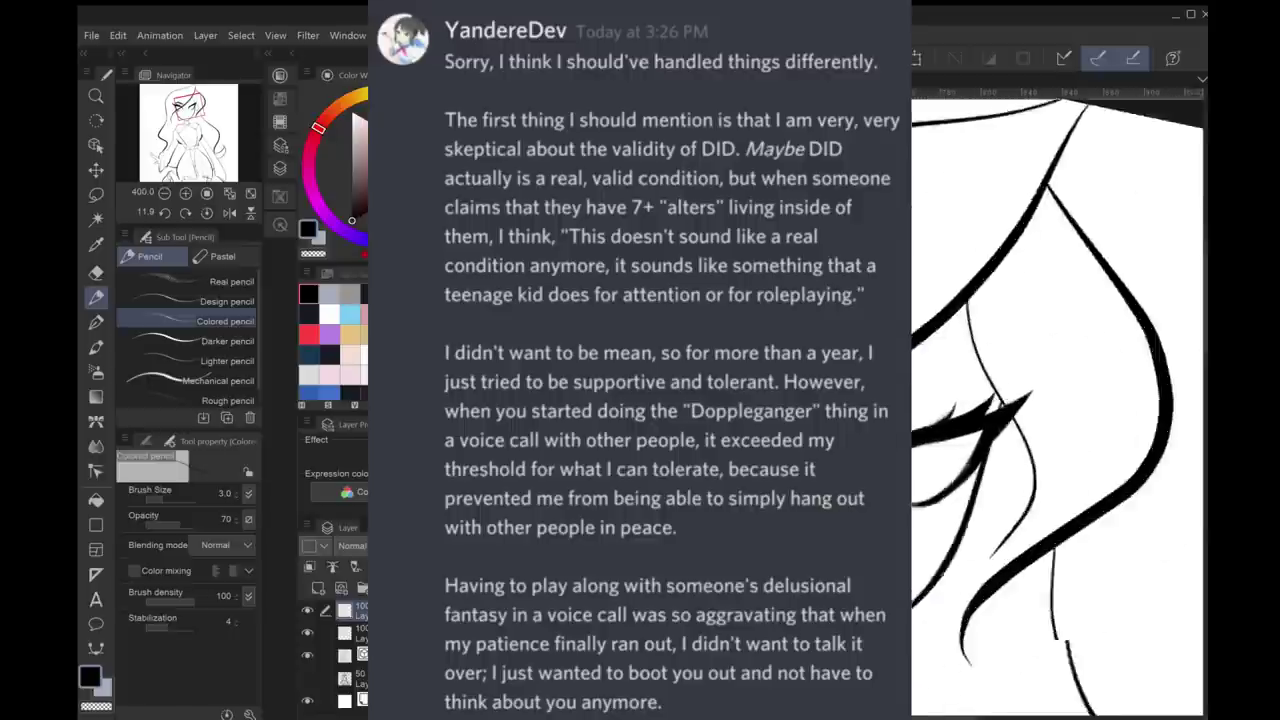
{"action": "scroll", "coordinate": [1057, 400], "scroll_direction": "down", "scroll_amount": 1}
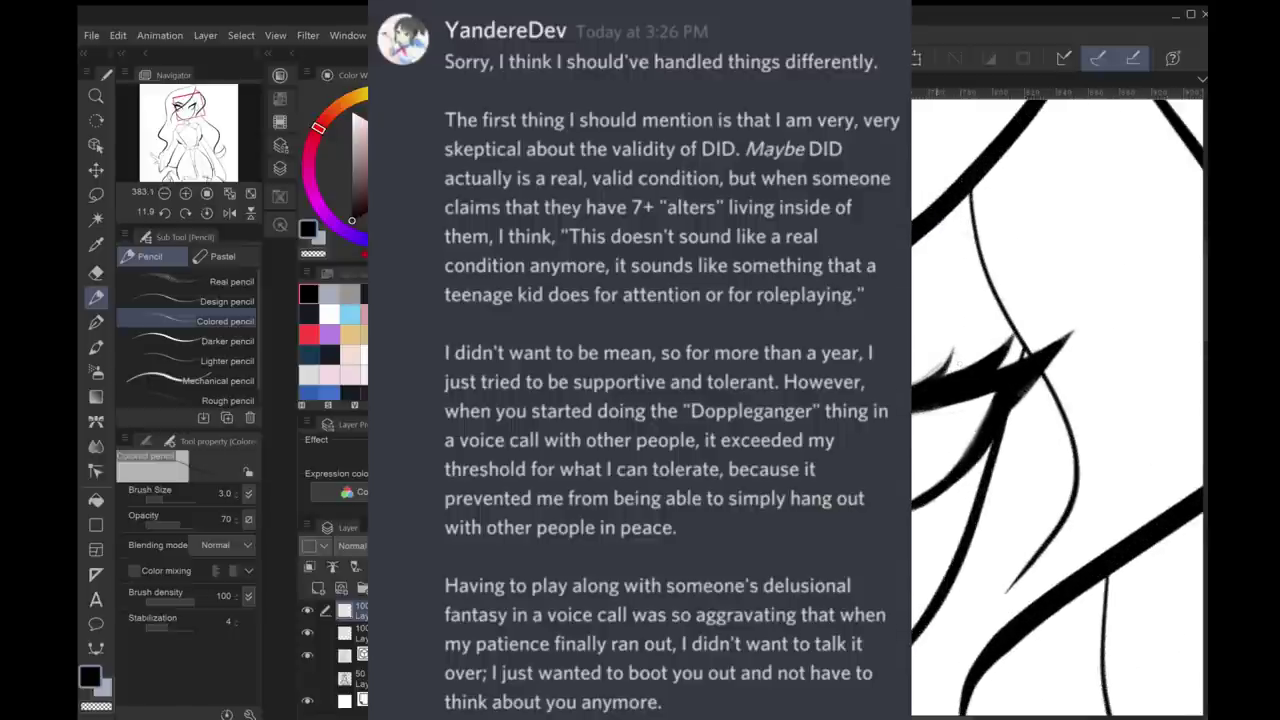
{"action": "key", "text": "e"}
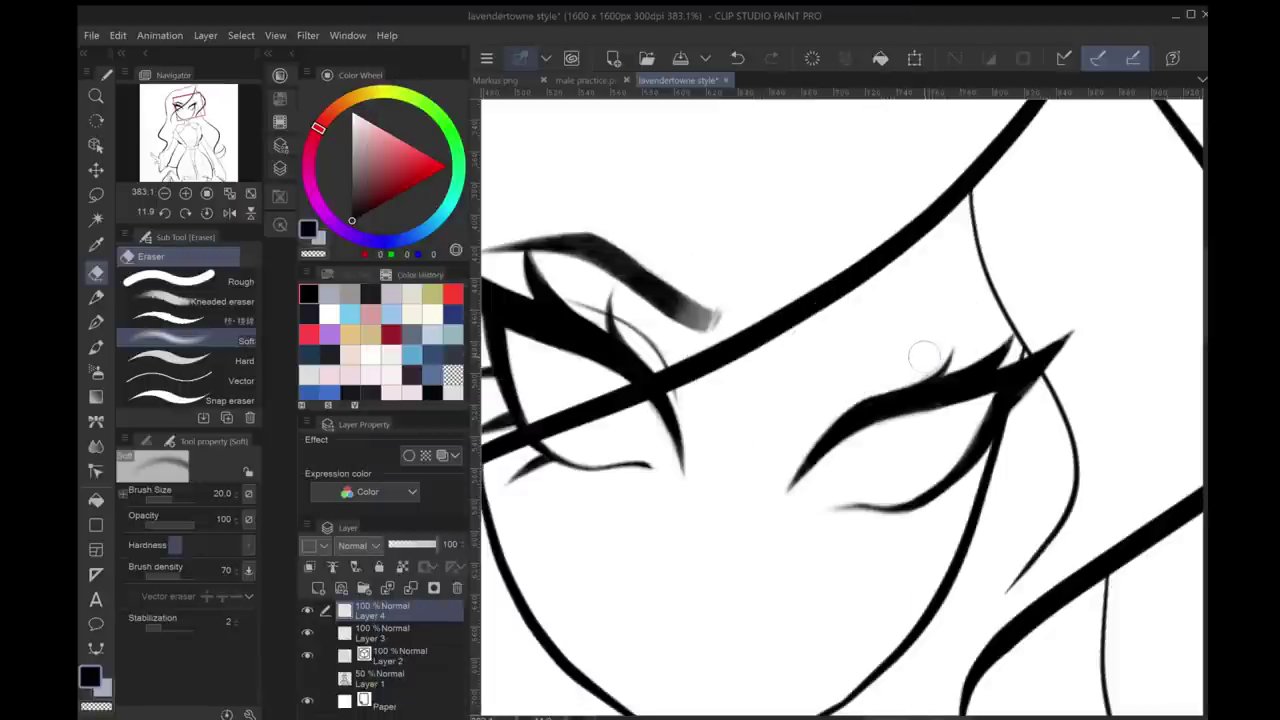
{"action": "mouse_move", "coordinate": [924, 356]}
{"action": "left_mouse_down"}
{"action": "mouse_move", "coordinate": [713, 413]}
{"action": "mouse_move", "coordinate": [879, 427]}
{"action": "left_mouse_up"}
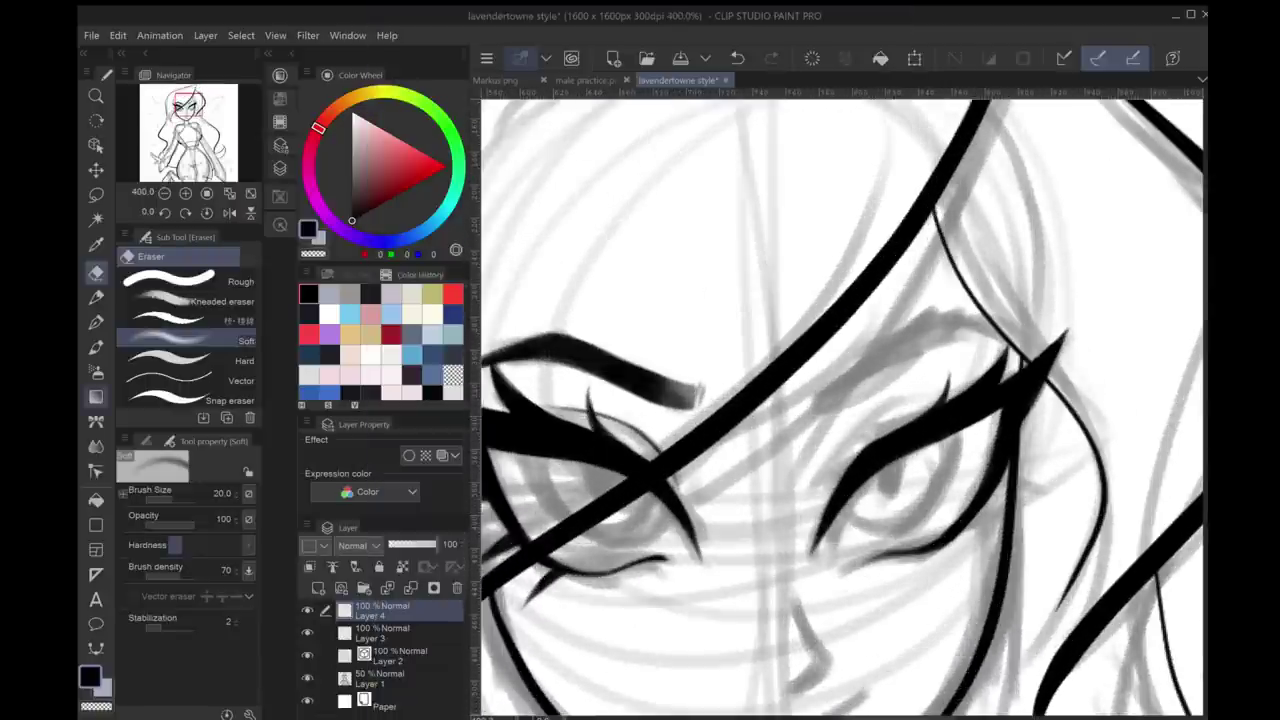
Draw the thin eyelid crease above the right-hand eye on Layer 4 with the Colored pencil
{"action": "key", "text": "m"}
{"action": "left_click", "coordinate": [383, 632]}
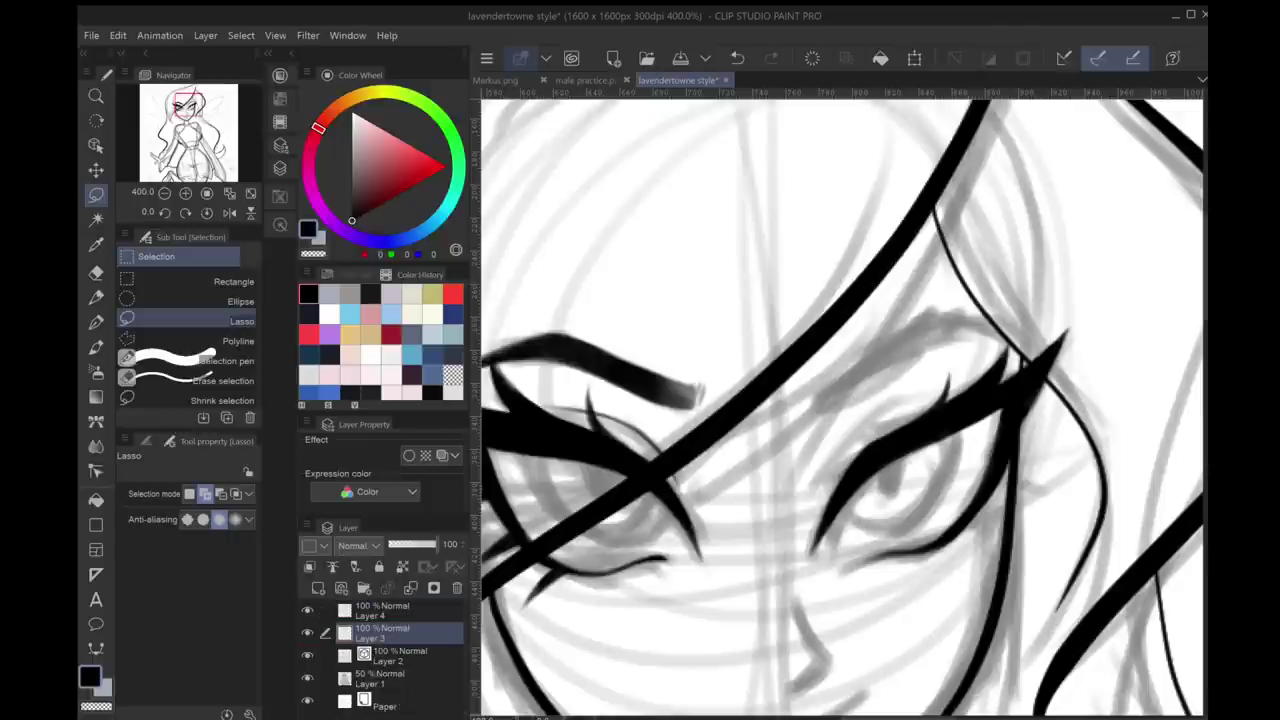
{"action": "left_click", "coordinate": [383, 610]}
{"action": "key", "text": "p"}
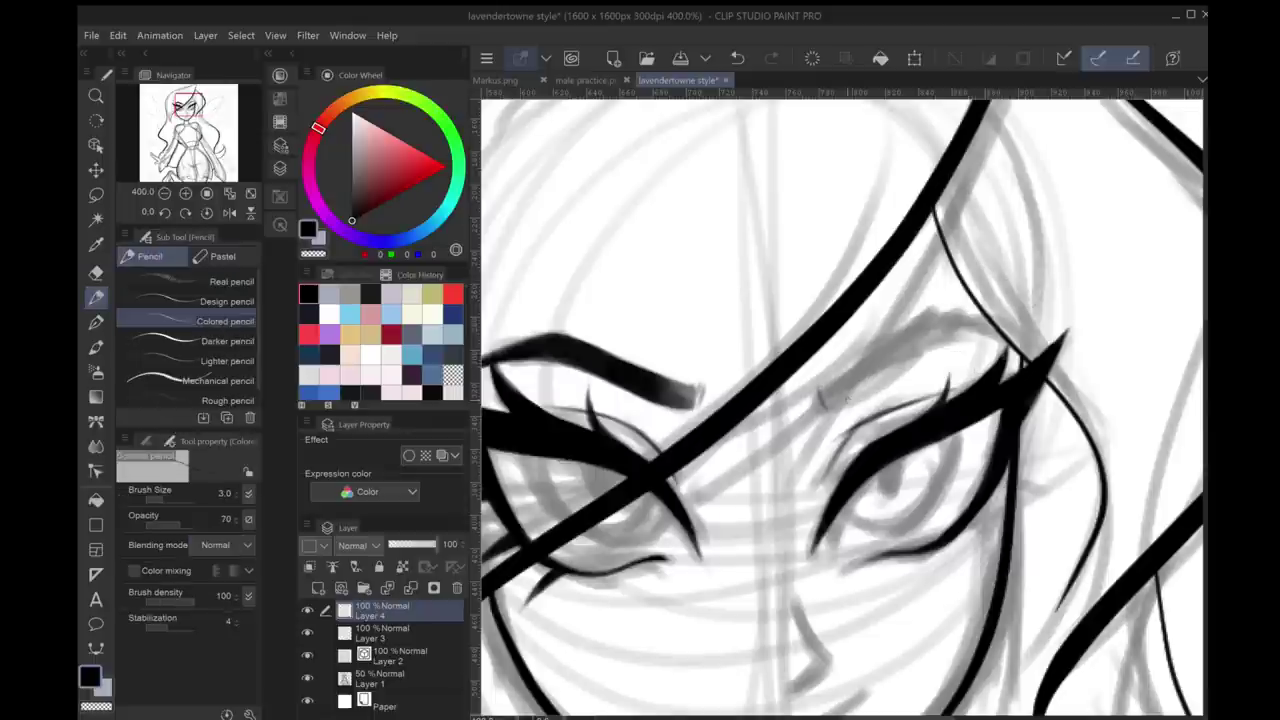
Outline the arched right-hand eyebrow on the rotated canvas, redoing uneven strokes, and fill it in black
{"action": "left_click_drag", "start_coordinate": [940, 368], "coordinate": [944, 317]}
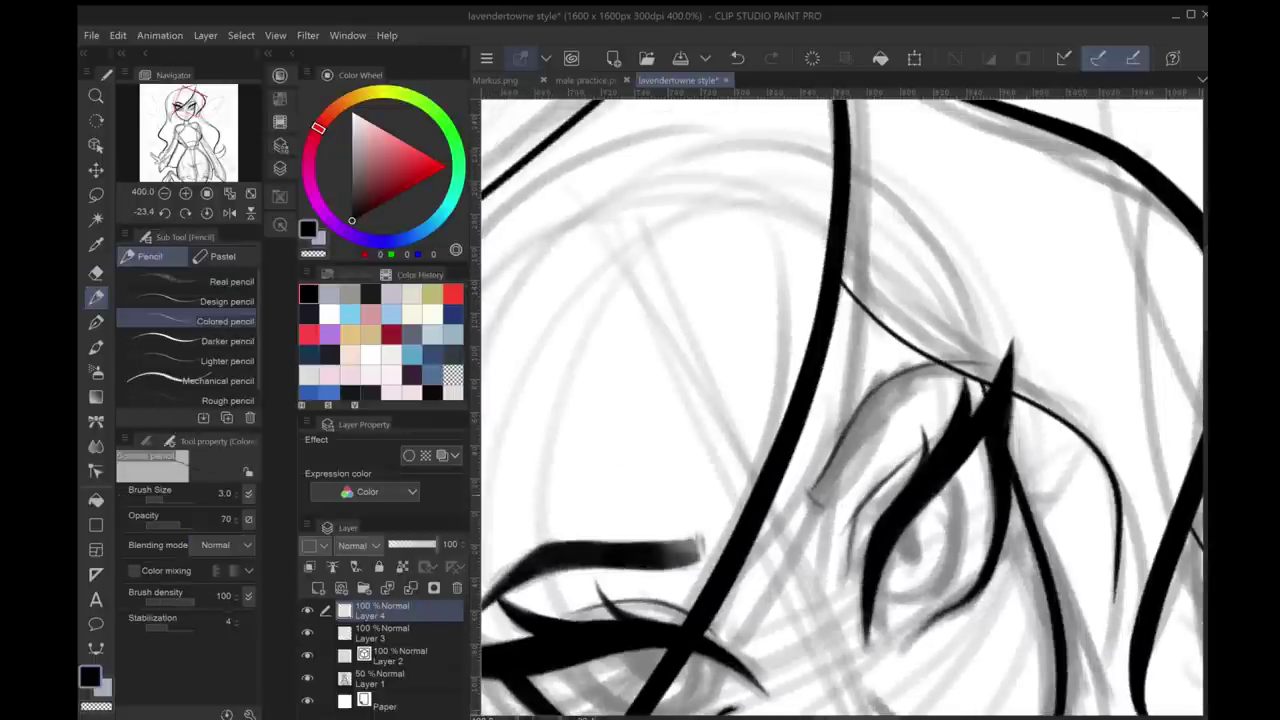
{"action": "left_click_drag", "start_coordinate": [814, 506], "coordinate": [920, 386]}
{"action": "key", "text": "ctrl+z"}
{"action": "key", "text": "ctrl+z"}
{"action": "left_click_drag", "start_coordinate": [852, 462], "coordinate": [934, 374]}
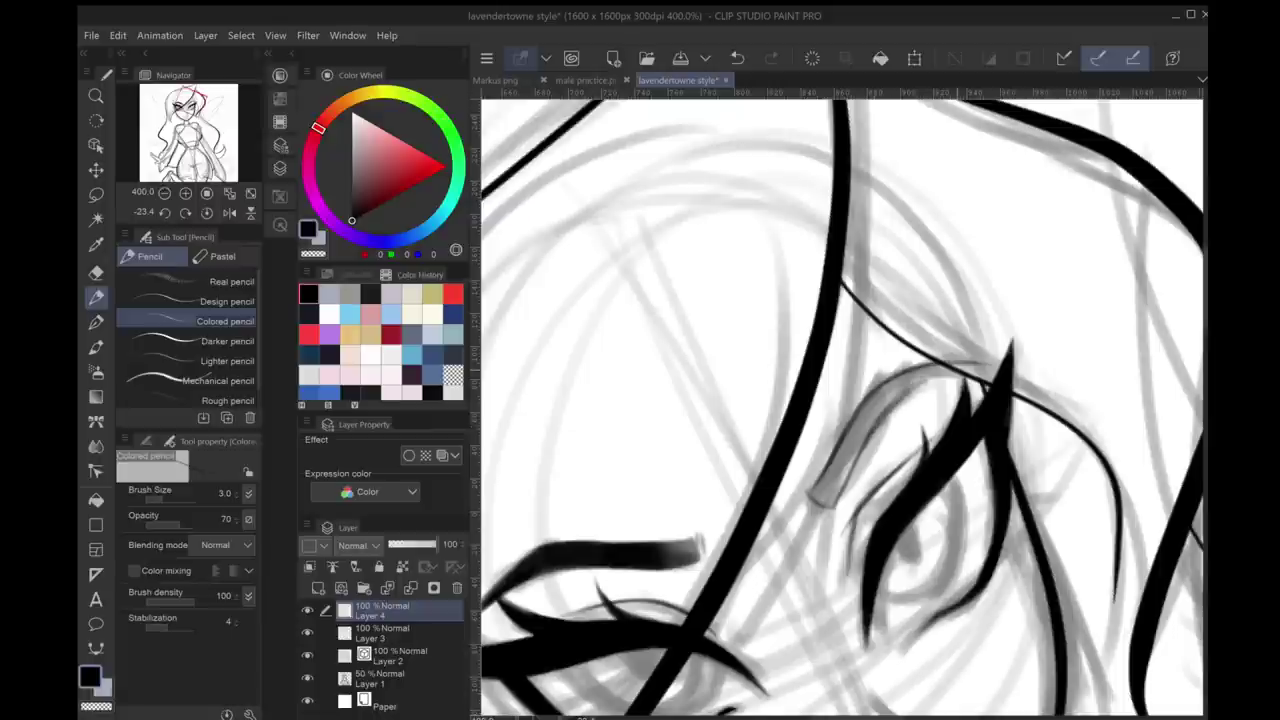
{"action": "key", "text": "ctrl+z"}
{"action": "key", "text": "ctrl+z"}
{"action": "mouse_move", "coordinate": [834, 502]}
{"action": "left_mouse_down"}
{"action": "mouse_move", "coordinate": [930, 330]}
{"action": "mouse_move", "coordinate": [915, 300]}
{"action": "left_mouse_up"}
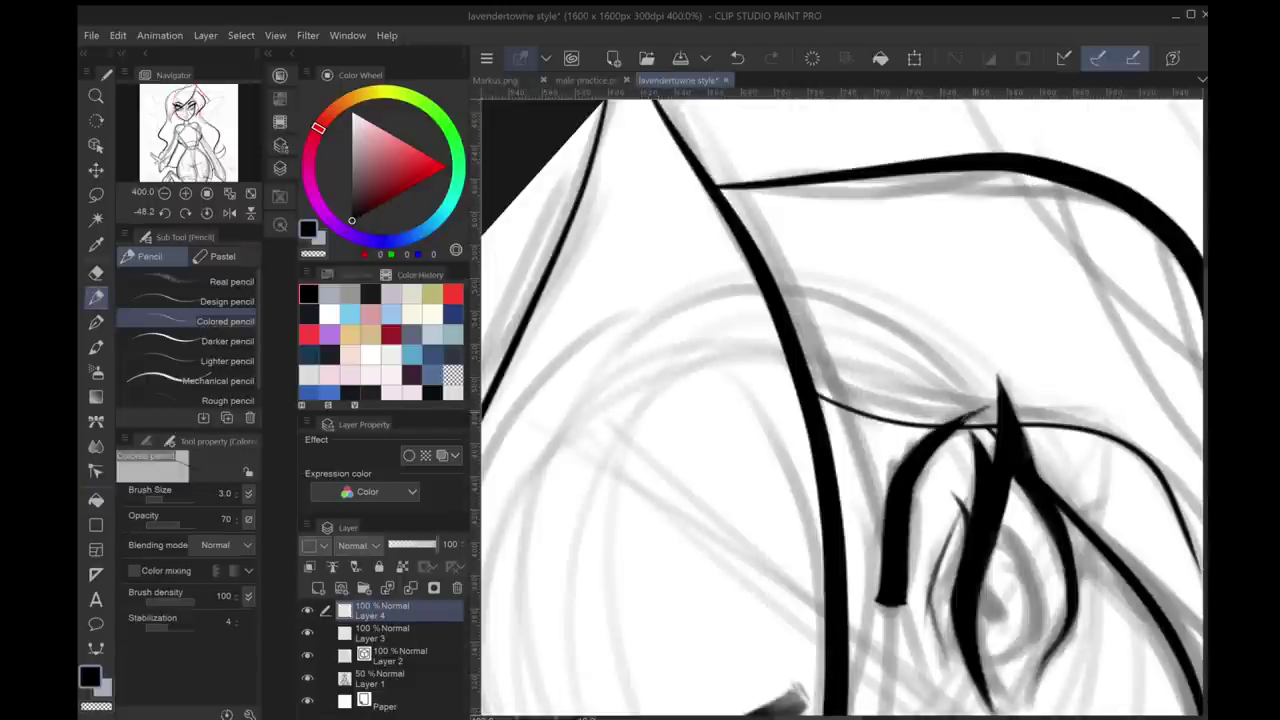
{"action": "key", "text": "ctrl+z"}
Shape the inner end of the right-hand eyebrow and fade it with the Soft eraser at size 20, redoing unsatisfactory passes
{"action": "key", "text": "e"}
{"action": "scroll", "coordinate": [843, 405], "scroll_direction": "up", "scroll_amount": 3}
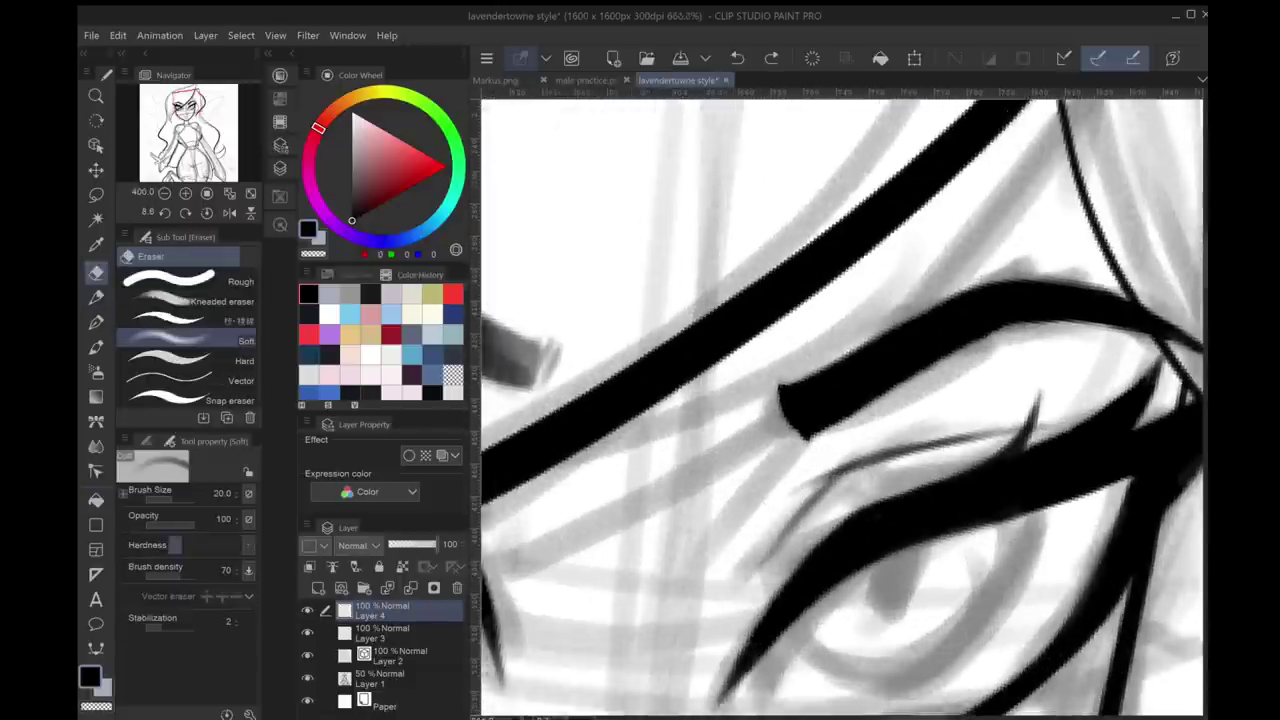
{"action": "key", "text": "ctrl+y"}
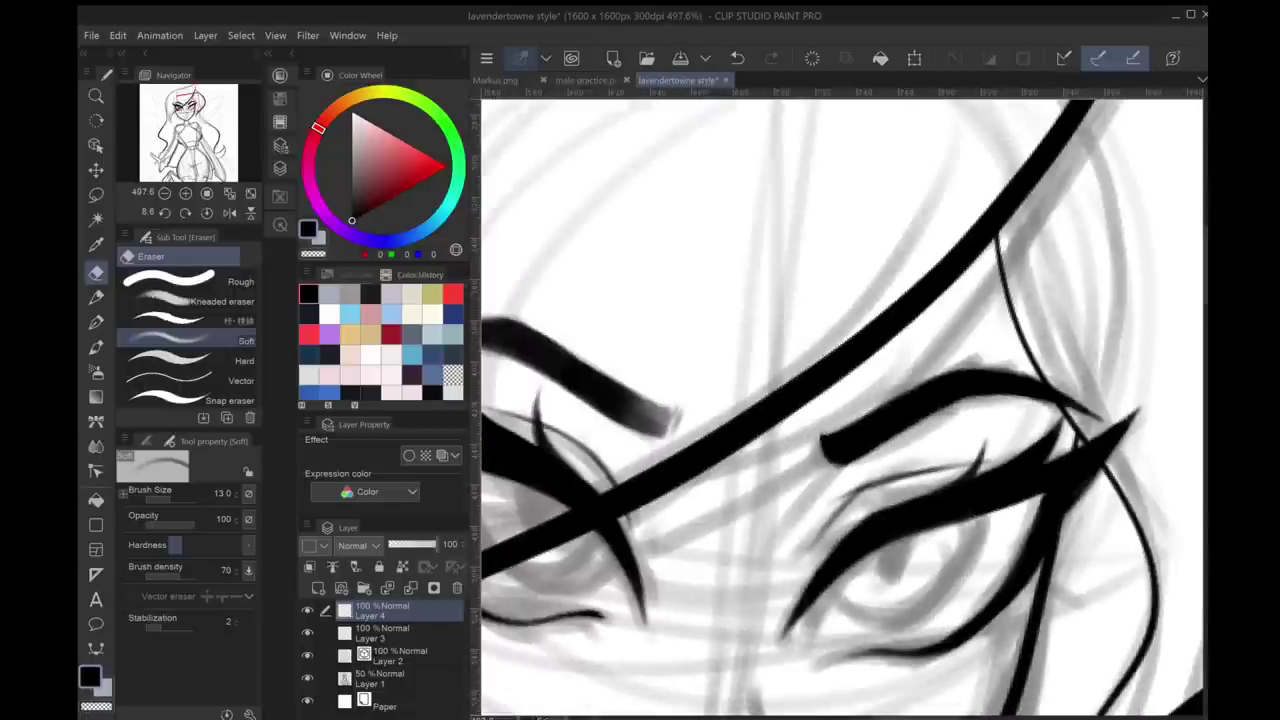
{"action": "scroll", "coordinate": [790, 450], "scroll_direction": "down", "scroll_amount": 2}
{"action": "key", "text": "p"}
{"action": "scroll", "coordinate": [848, 473], "scroll_direction": "down", "scroll_amount": 1}
{"action": "key", "text": "e"}
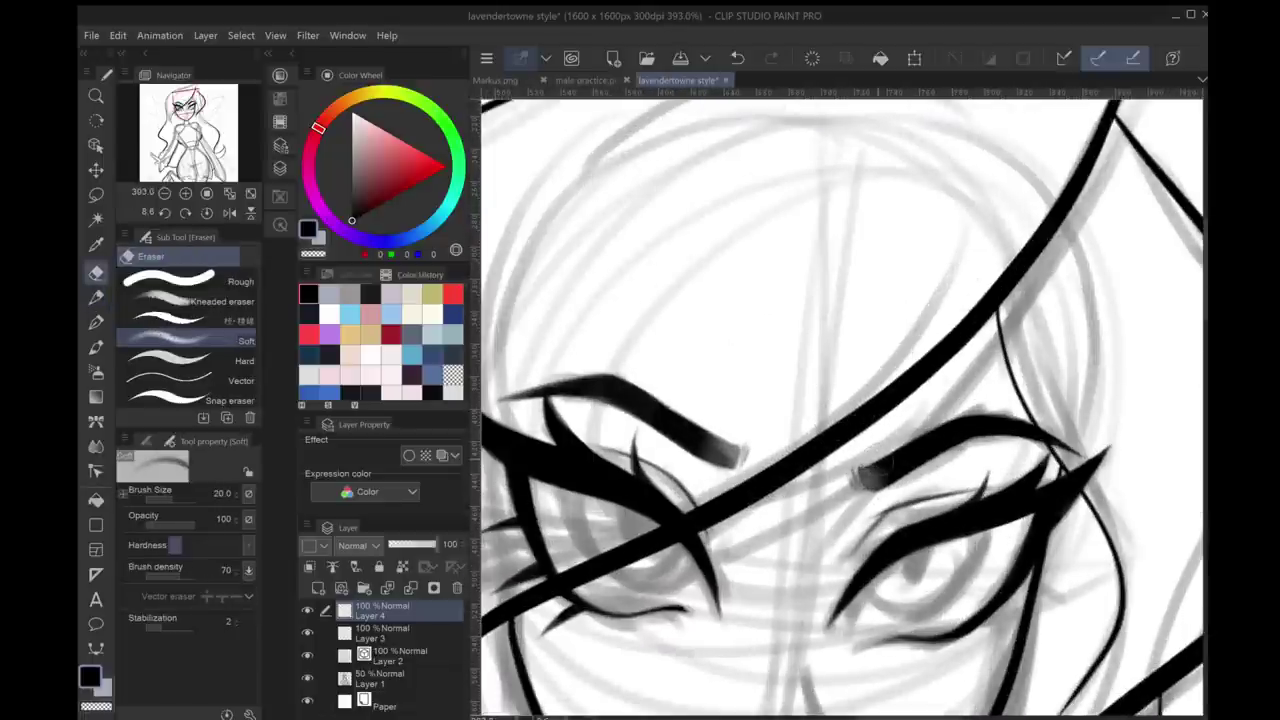
{"action": "key", "text": "ctrl+z"}
{"action": "key", "text": "ctrl+z"}
{"action": "key", "text": "ctrl+z"}
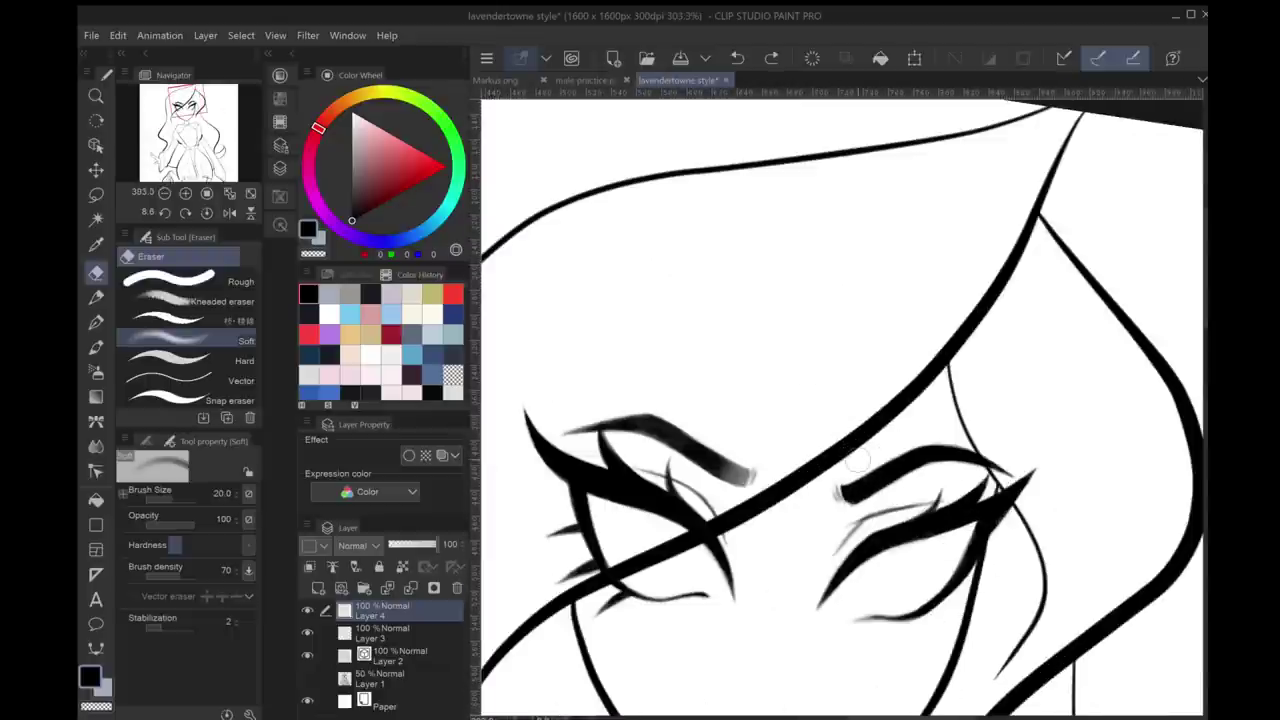
{"action": "scroll", "coordinate": [948, 428], "scroll_direction": "down", "scroll_amount": 2}
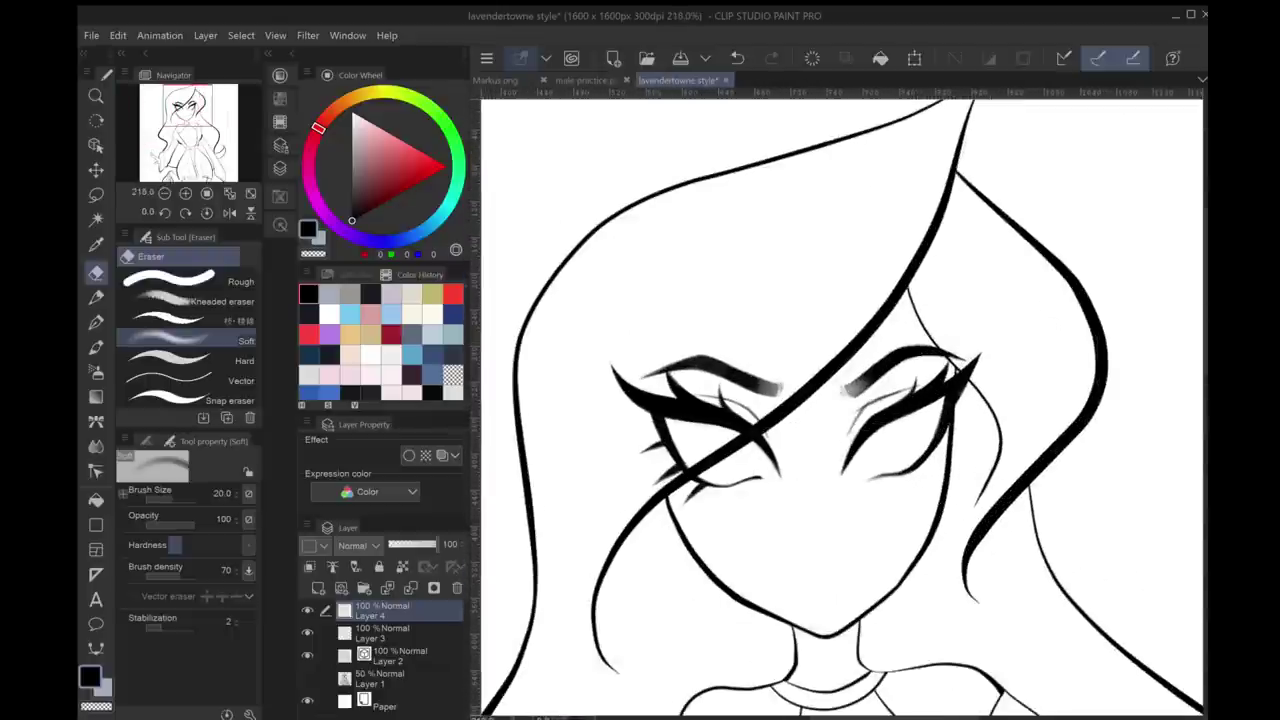
Lasso the right-hand eyebrow on Layer 4 and clear the selection
{"action": "key", "text": "m"}
{"action": "left_click_drag", "start_coordinate": [820, 300], "coordinate": [825, 305]}
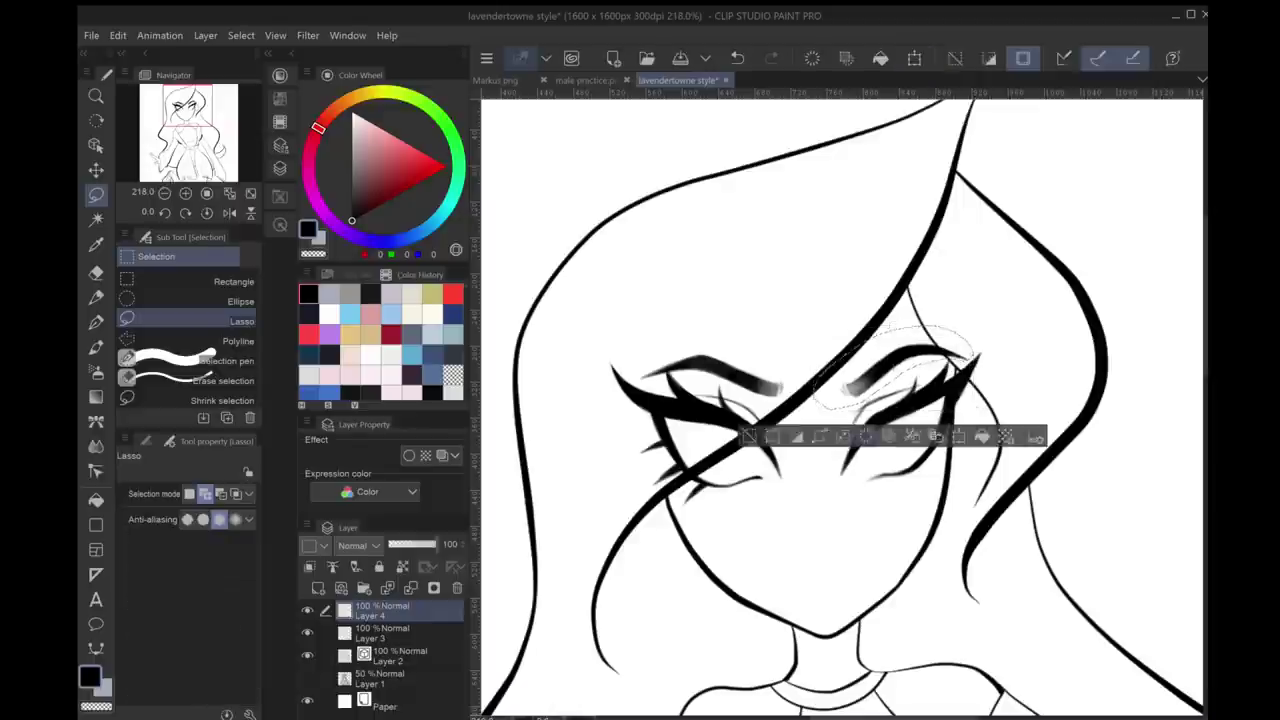
{"action": "key", "text": "Delete"}
{"action": "key", "text": "ctrl+d"}
{"action": "scroll", "coordinate": [840, 400], "scroll_direction": "down", "scroll_amount": 3}
{"action": "scroll", "coordinate": [840, 400], "scroll_direction": "up", "scroll_amount": 3}
{"action": "scroll", "coordinate": [820, 300], "scroll_direction": "up", "scroll_amount": 4}
Soften the inner ends of the lower eyelid lines on Layer 3 with the Soft eraser at size 20
{"action": "left_click", "coordinate": [382, 632]}
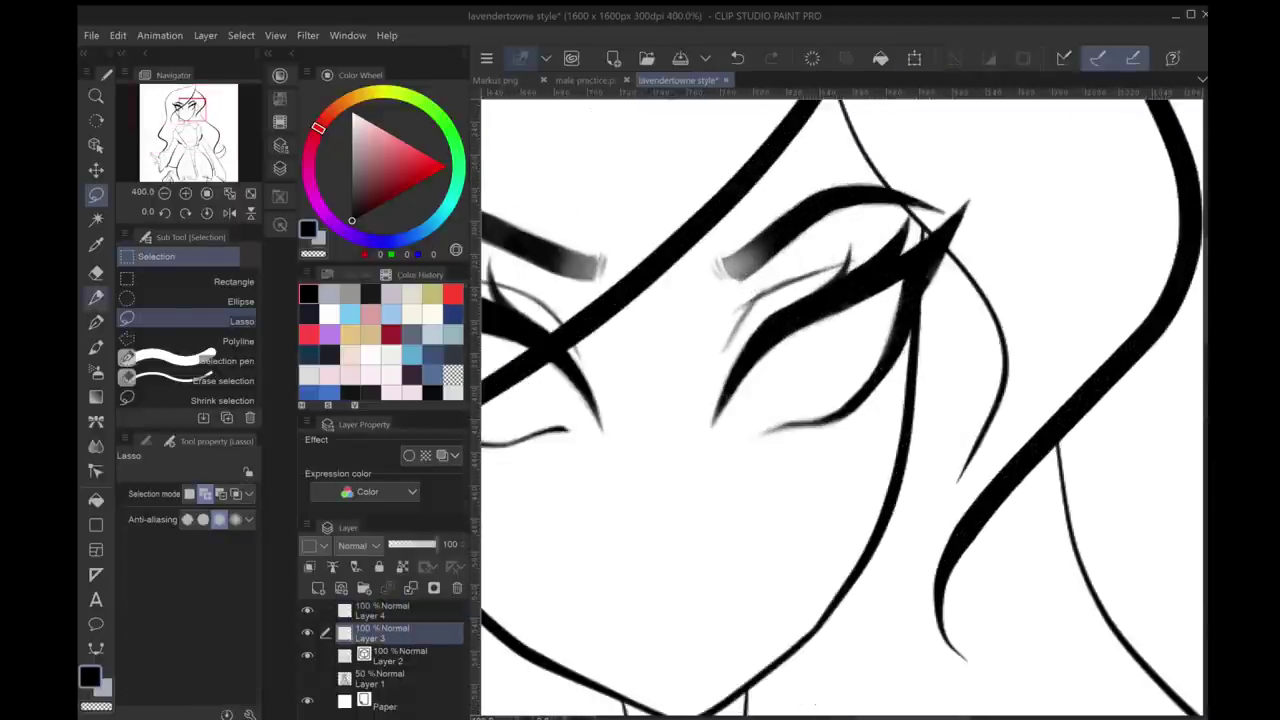
{"action": "key", "text": "p"}
{"action": "scroll", "coordinate": [840, 400], "scroll_direction": "down", "scroll_amount": 4}
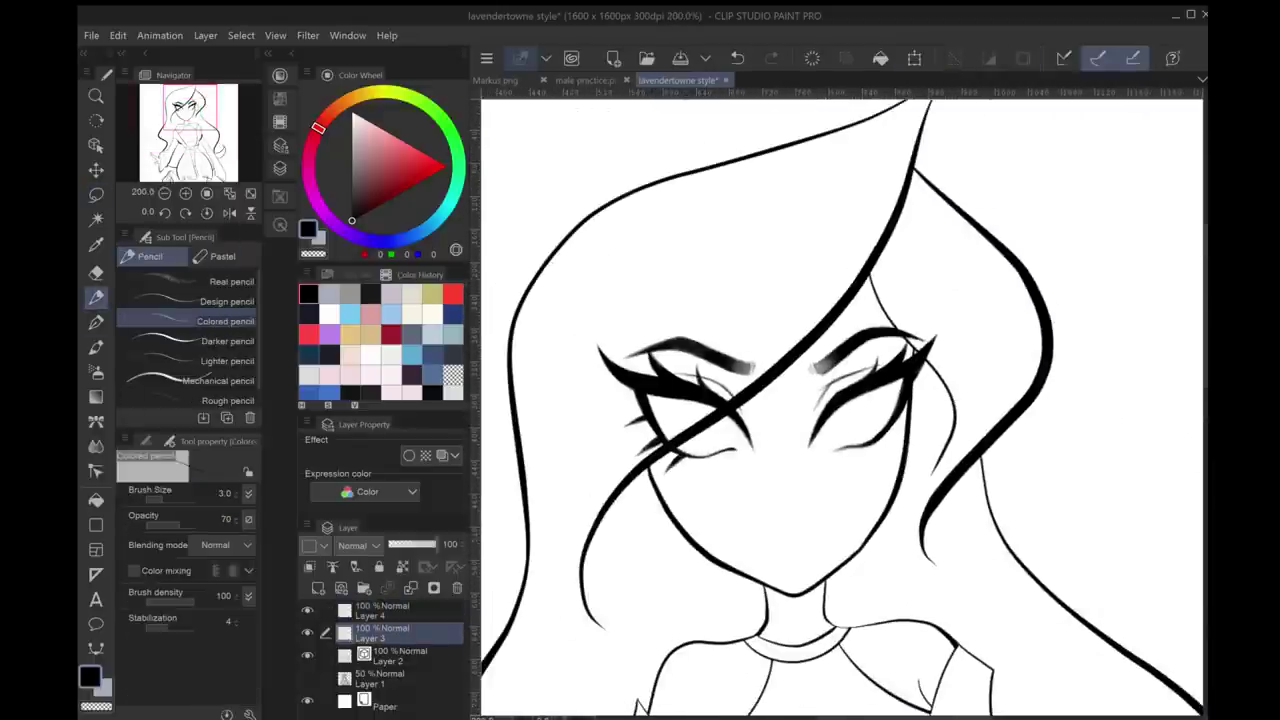
{"action": "scroll", "coordinate": [840, 400], "scroll_direction": "up", "scroll_amount": 2}
{"action": "scroll", "coordinate": [840, 400], "scroll_direction": "down", "scroll_amount": 3}
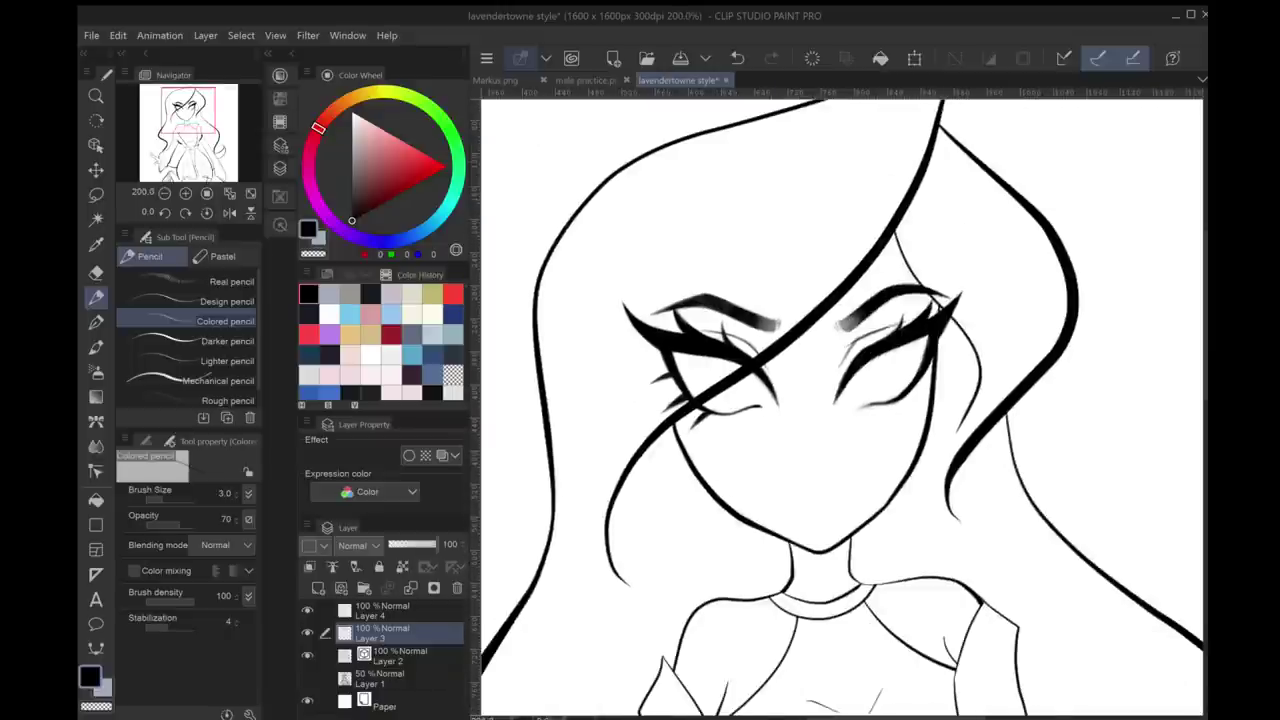
{"action": "scroll", "coordinate": [840, 400], "scroll_direction": "up", "scroll_amount": 4}
{"action": "key", "text": "e"}
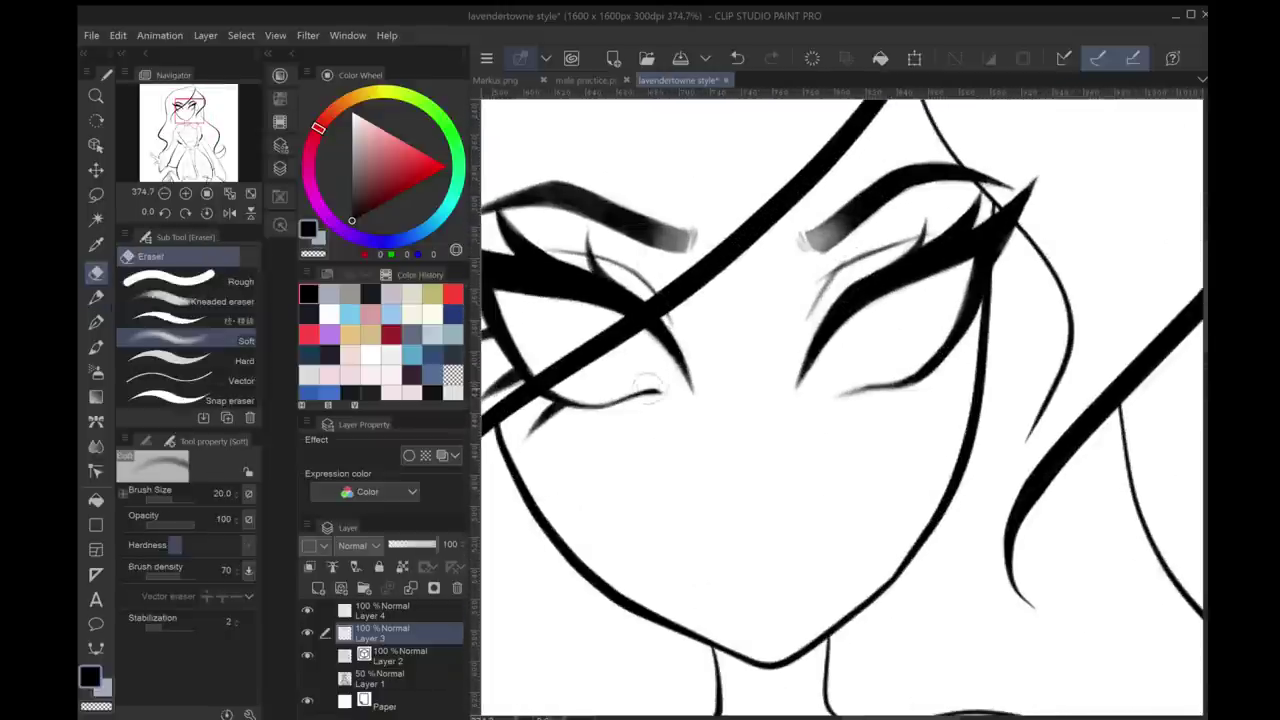
{"action": "scroll", "coordinate": [840, 400], "scroll_direction": "down", "scroll_amount": 2}
Draw the nose, smiling mouth and lower lip on Layer 3 over the visible sketch with the Colored pencil at size 3
{"action": "key", "text": "p"}
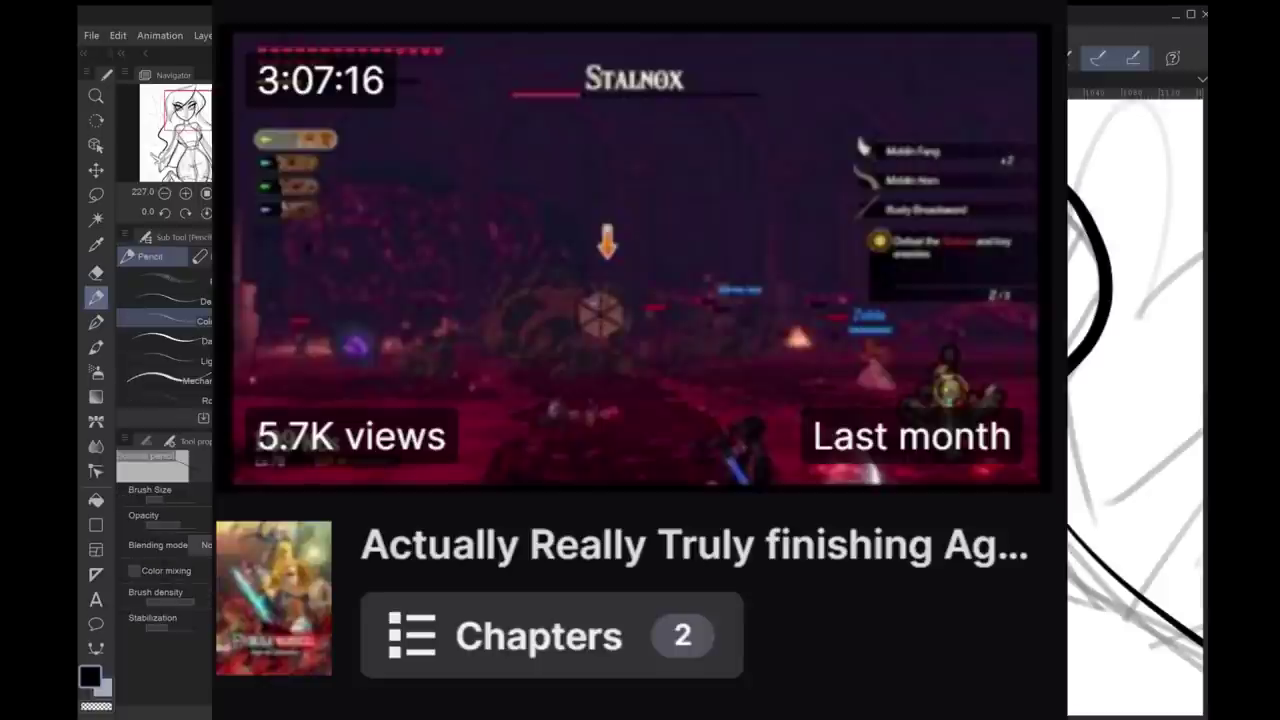
{"action": "scroll", "coordinate": [840, 400], "scroll_direction": "up", "scroll_amount": 3}
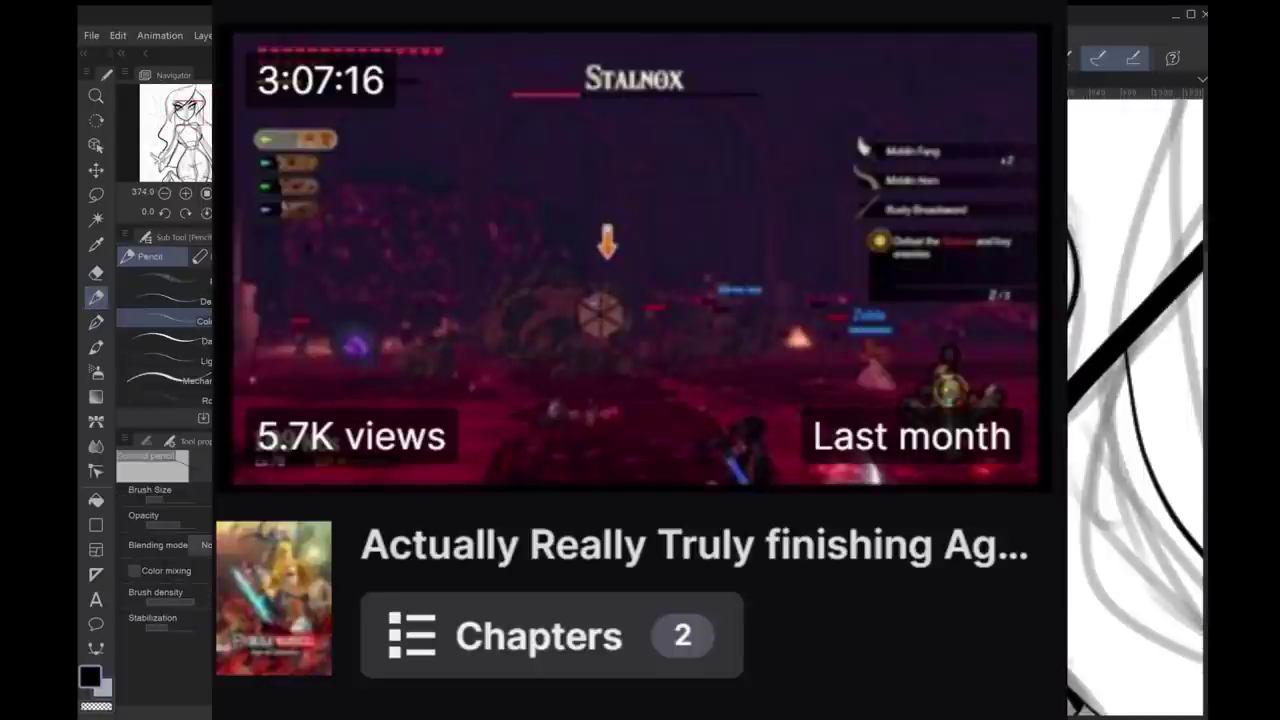
{"action": "scroll", "coordinate": [840, 400], "scroll_direction": "down", "scroll_amount": 2}
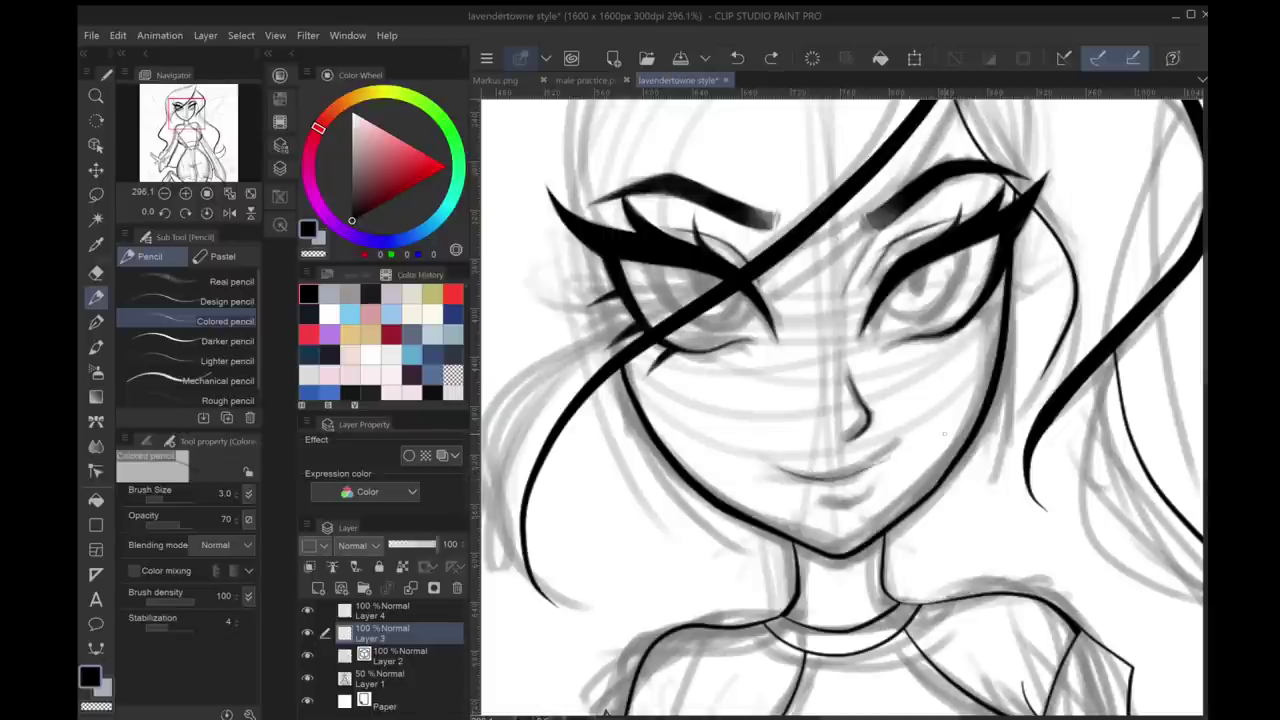
{"action": "scroll", "coordinate": [840, 400], "scroll_direction": "up", "scroll_amount": 2}
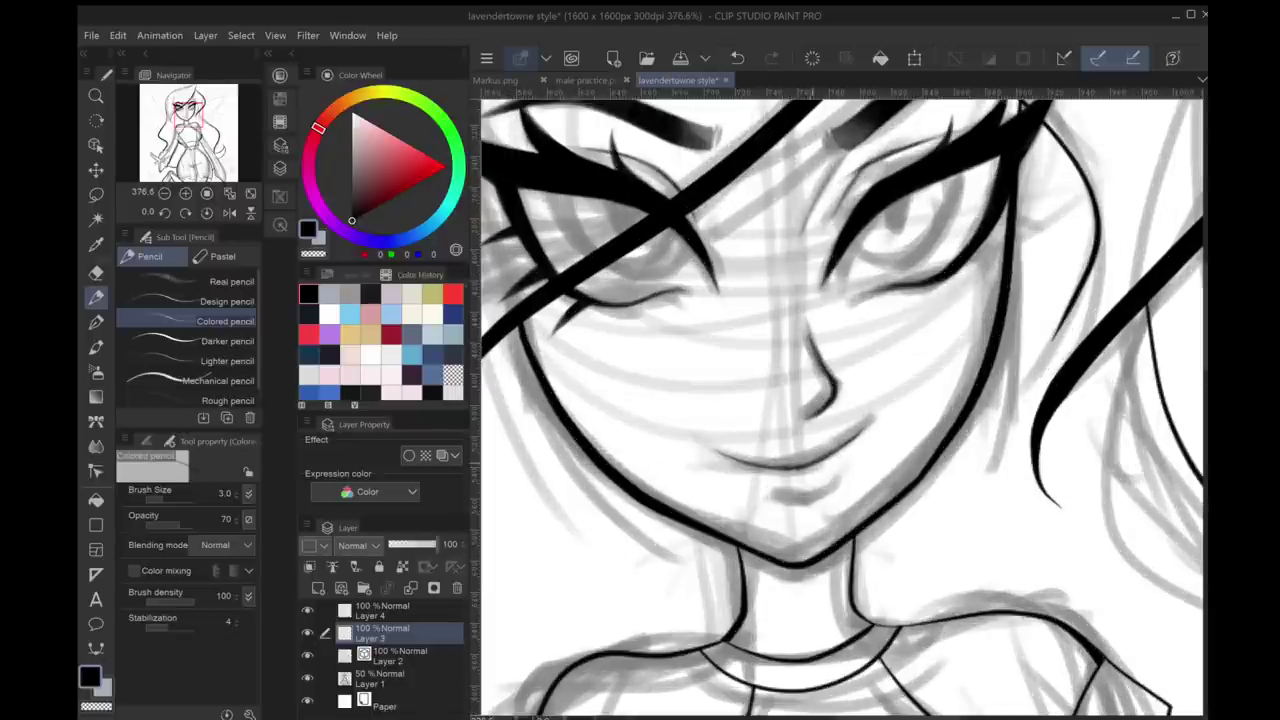
{"action": "left_click_drag", "start_coordinate": [838, 470], "coordinate": [983, 378]}
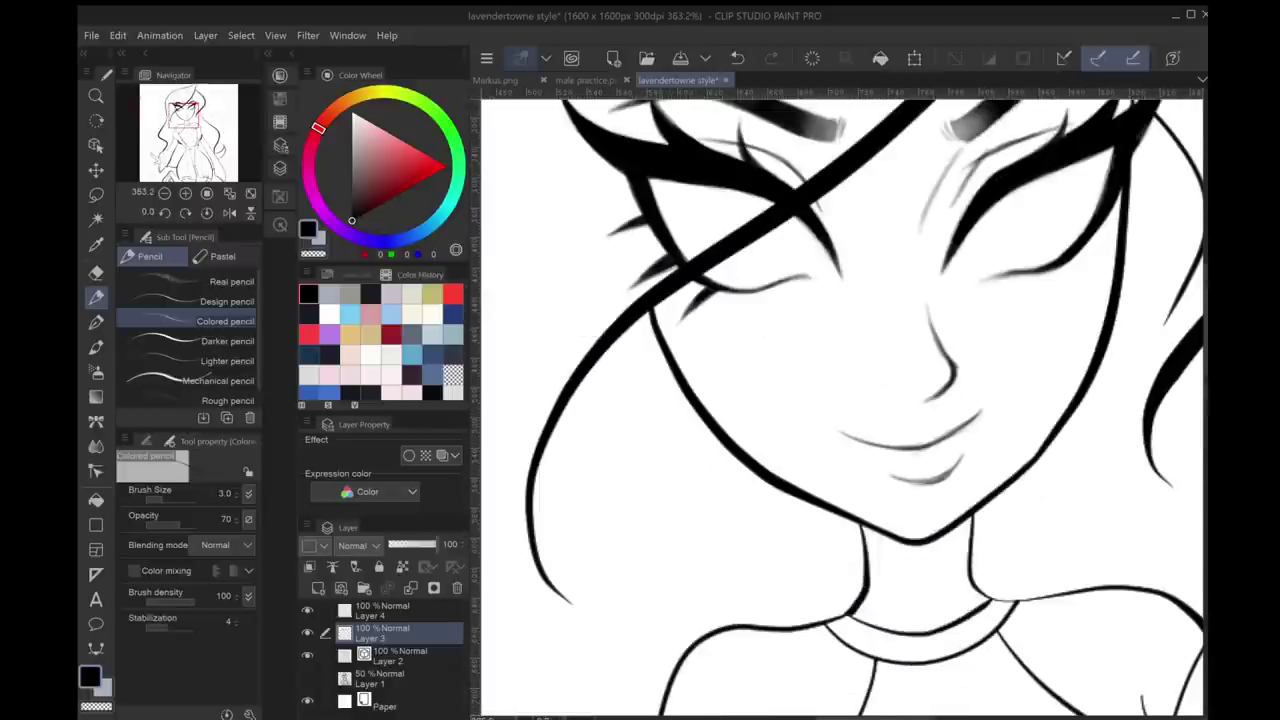
Soften the mouth and lower lip lines on Layer 3 with the Soft eraser at size 20
{"action": "key", "text": "e"}
{"action": "scroll", "coordinate": [920, 463], "scroll_direction": "up", "scroll_amount": 2}
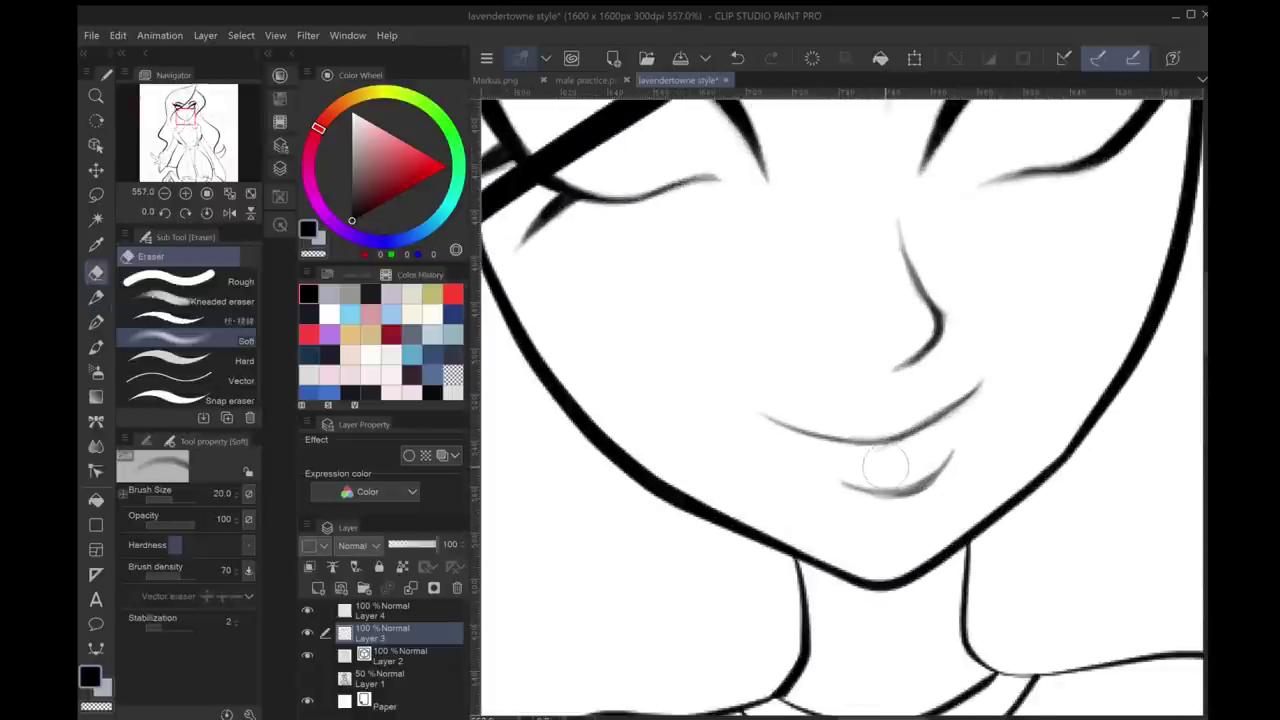
{"action": "scroll", "coordinate": [878, 252], "scroll_direction": "down", "scroll_amount": 1}
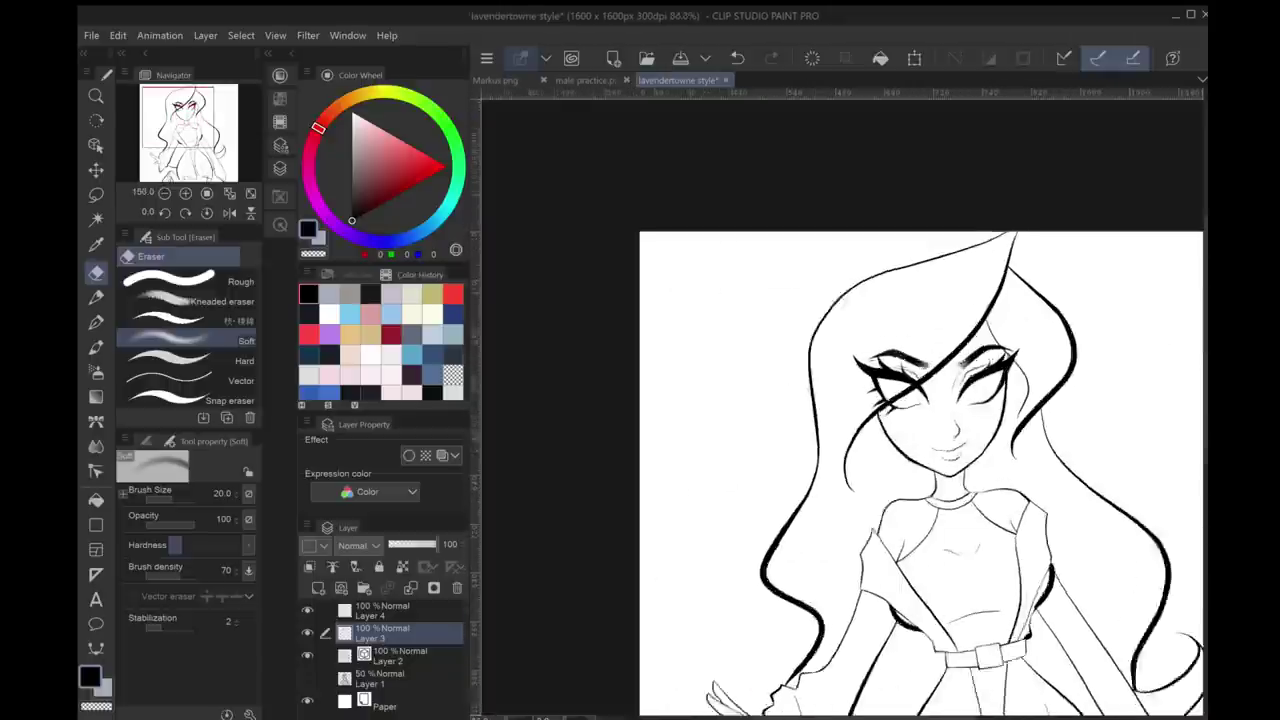
Adjust the jaw contour on vector Layer 2 with the Control point tool, using the visible sketch as a guide
{"action": "key", "text": "alt+["}
{"action": "key", "text": "y"}
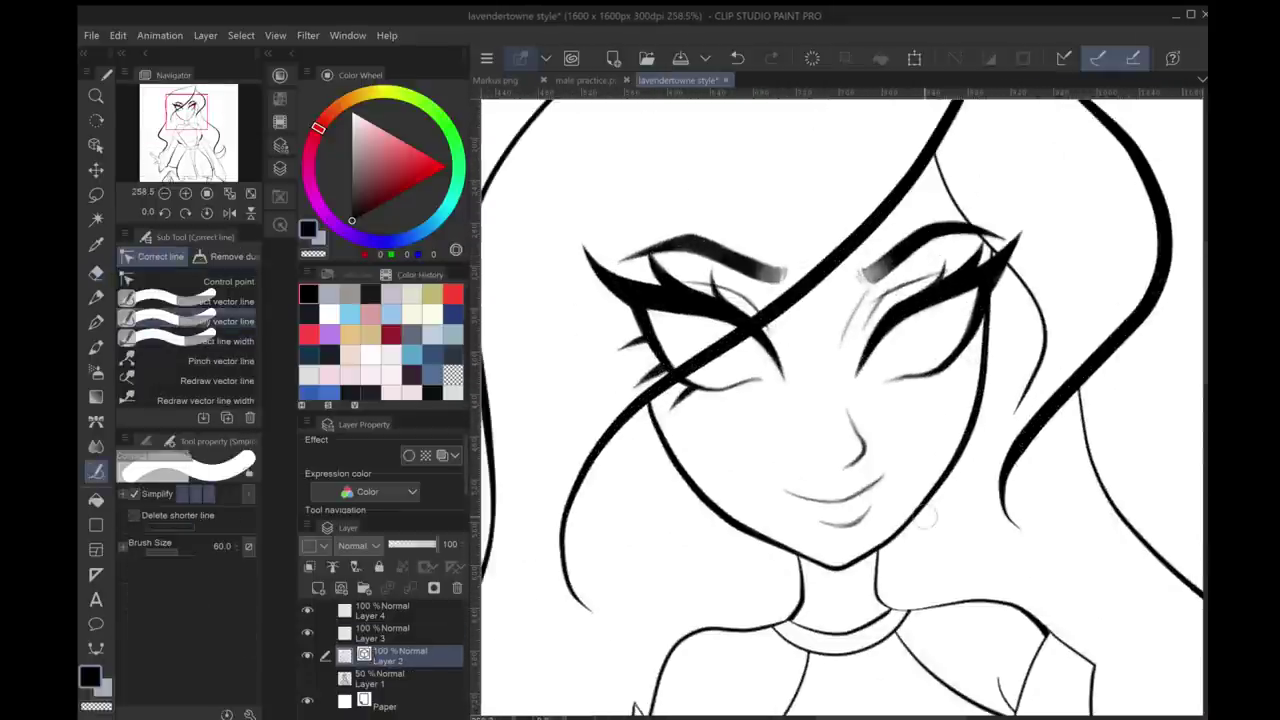
{"action": "left_click", "coordinate": [229, 281]}
{"action": "left_click", "coordinate": [307, 678]}
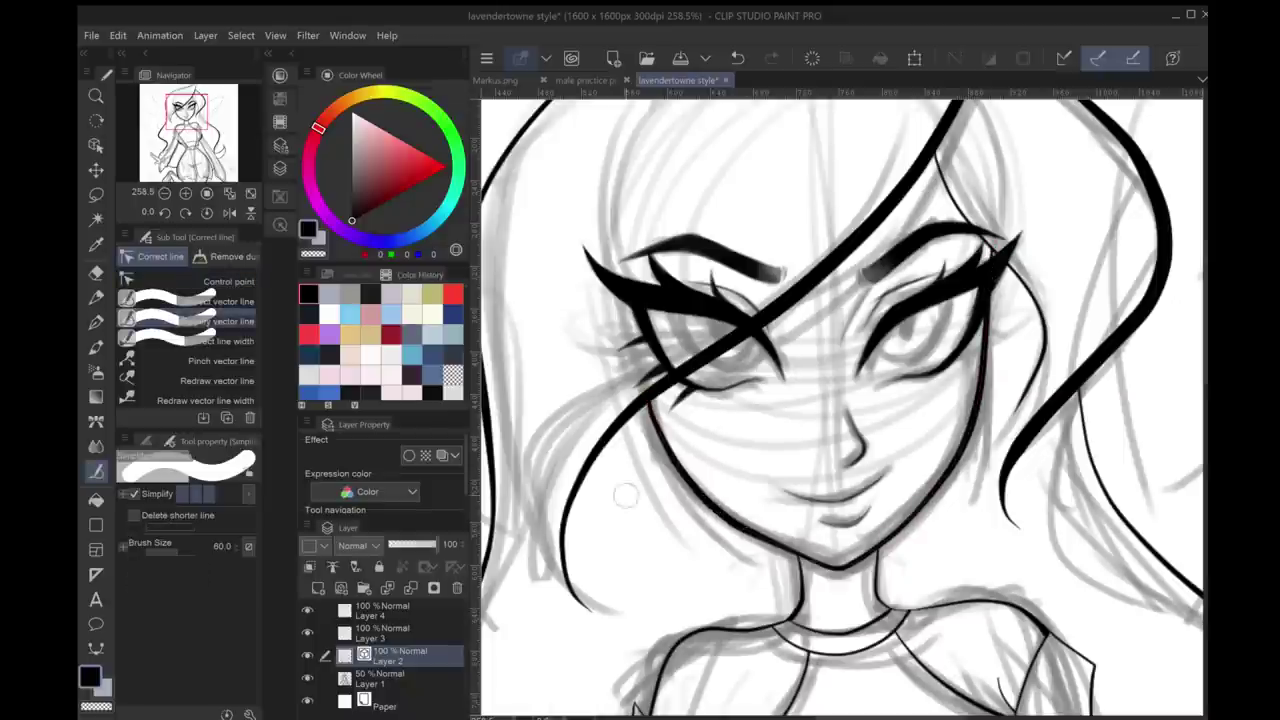
{"action": "left_click", "coordinate": [703, 497], "text": "ctrl"}
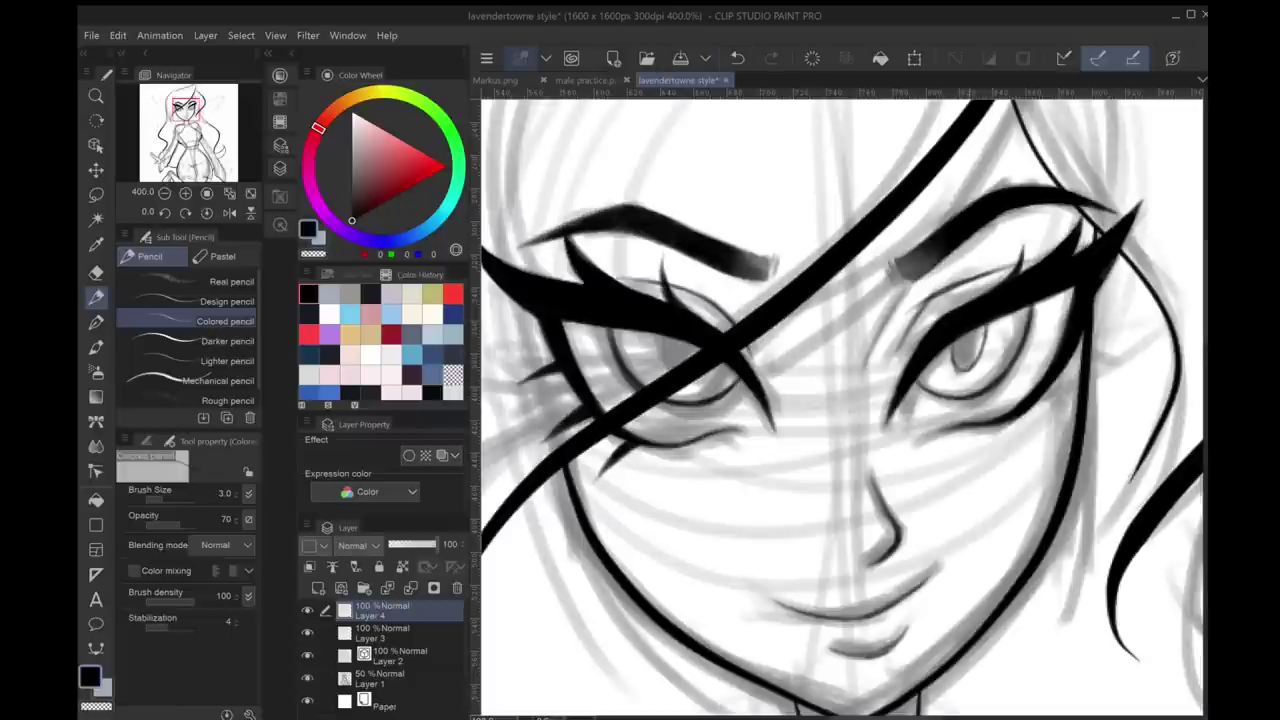
Draw the irises and pupils of both eyes on Layer 4, redoing uneven strokes, and check them with the sketch hidden
{"action": "key", "text": "ctrl+z"}
{"action": "key", "text": "ctrl+z"}
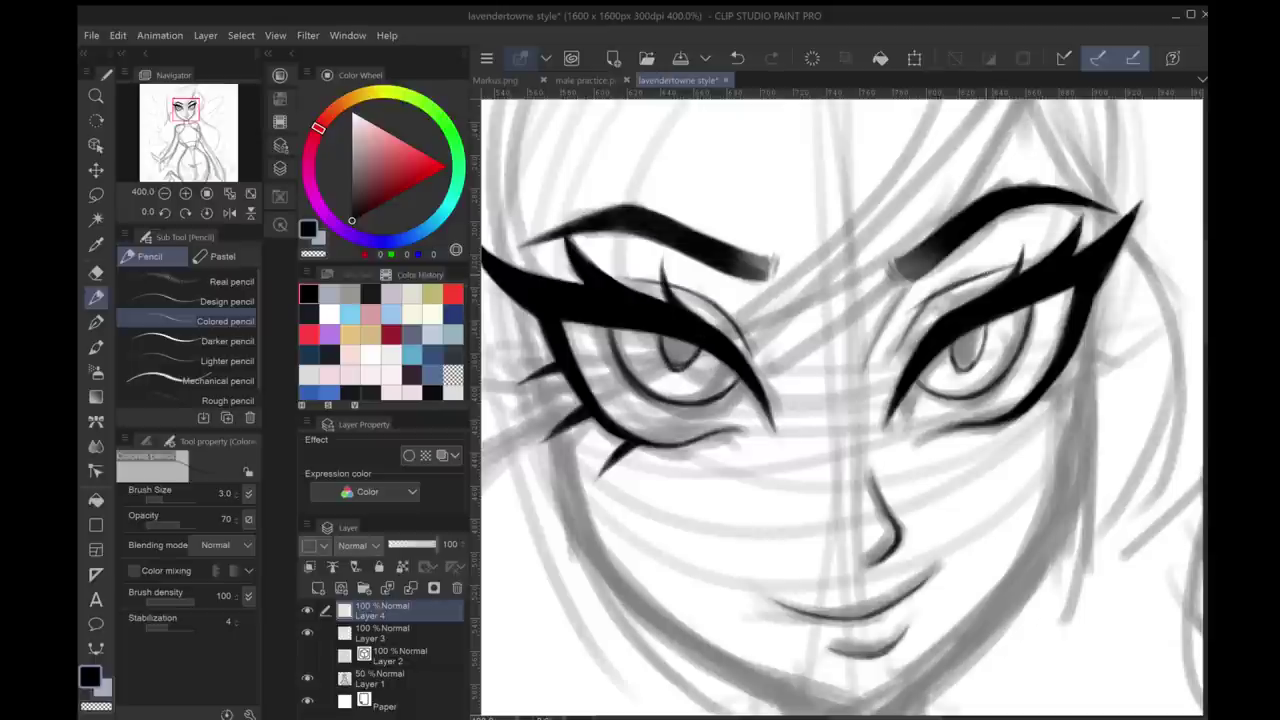
{"action": "left_click", "coordinate": [307, 677]}
{"action": "scroll", "coordinate": [880, 450], "scroll_direction": "down", "scroll_amount": 5}
{"action": "scroll", "coordinate": [990, 483], "scroll_direction": "up", "scroll_amount": 5}
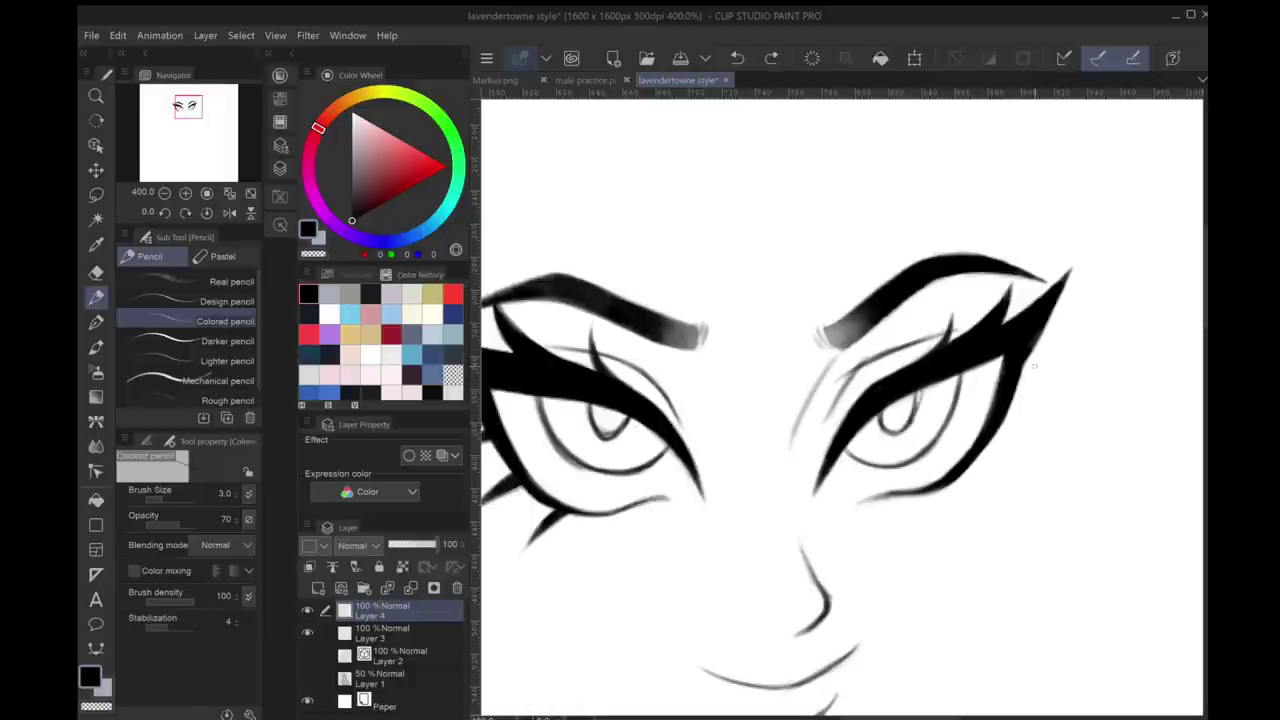
{"action": "scroll", "coordinate": [840, 400], "scroll_direction": "down", "scroll_amount": 6}
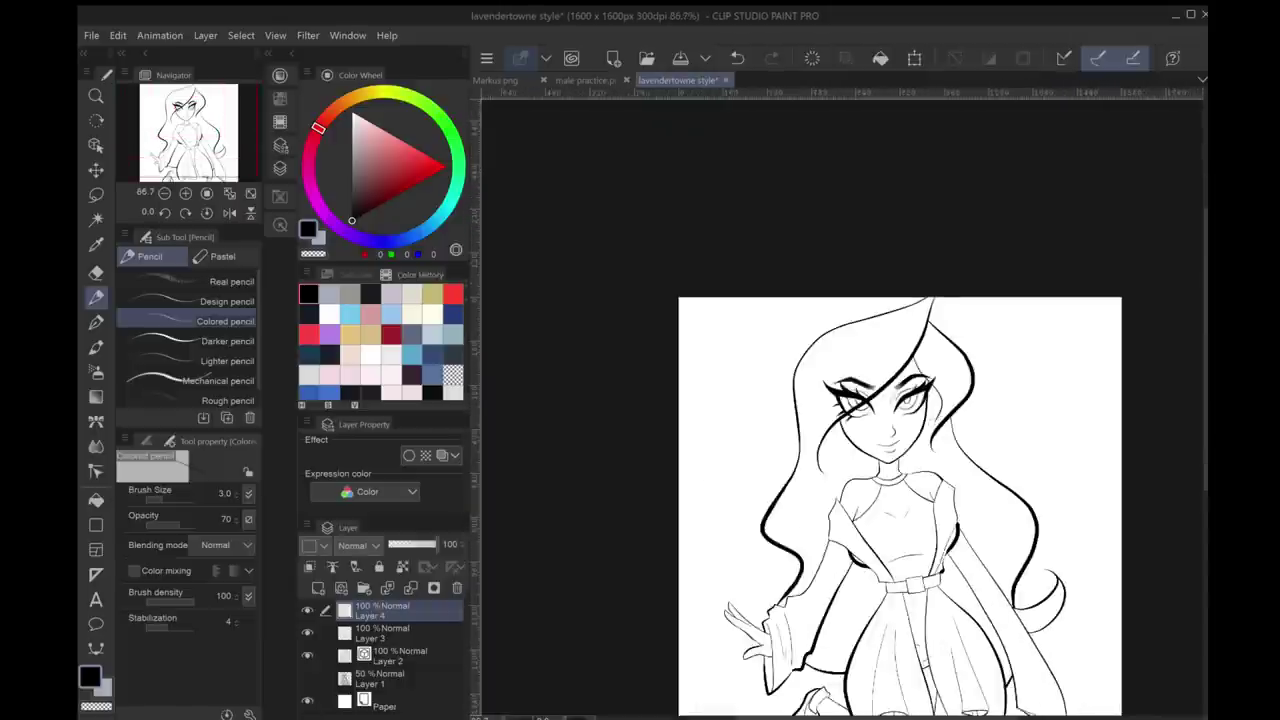
{"action": "scroll", "coordinate": [840, 400], "scroll_direction": "up", "scroll_amount": 2}
Rework the inner end of the left-hand eye's lower lid on Layer 3 over the sketch, using the Soft eraser and undoing unsatisfactory passes
{"action": "left_click", "coordinate": [307, 677]}
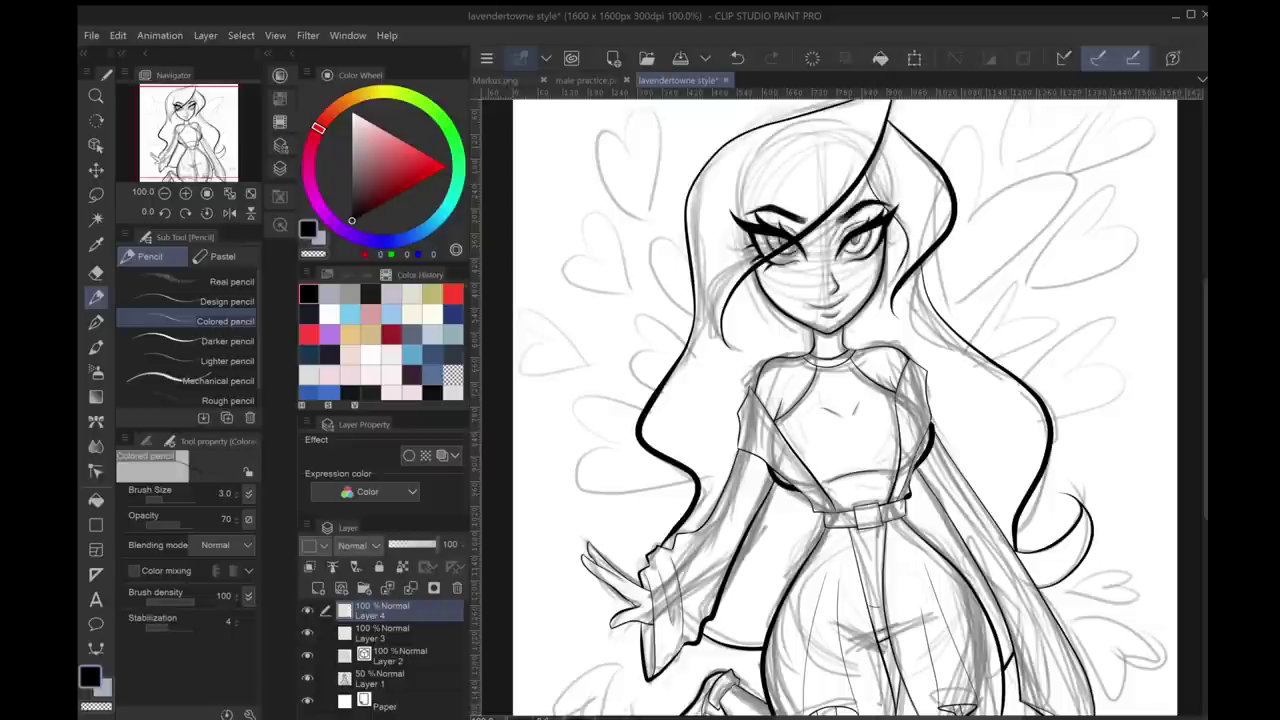
{"action": "scroll", "coordinate": [780, 200], "scroll_direction": "up", "scroll_amount": 3}
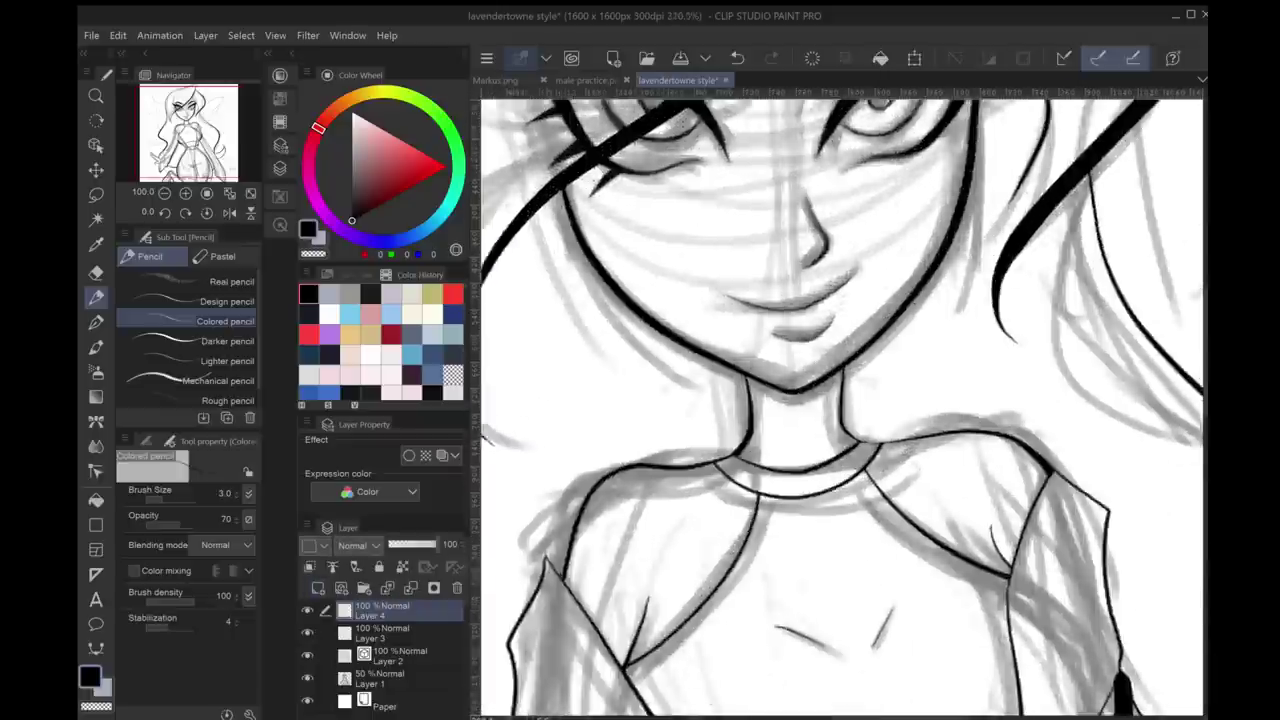
{"action": "key", "text": "e"}
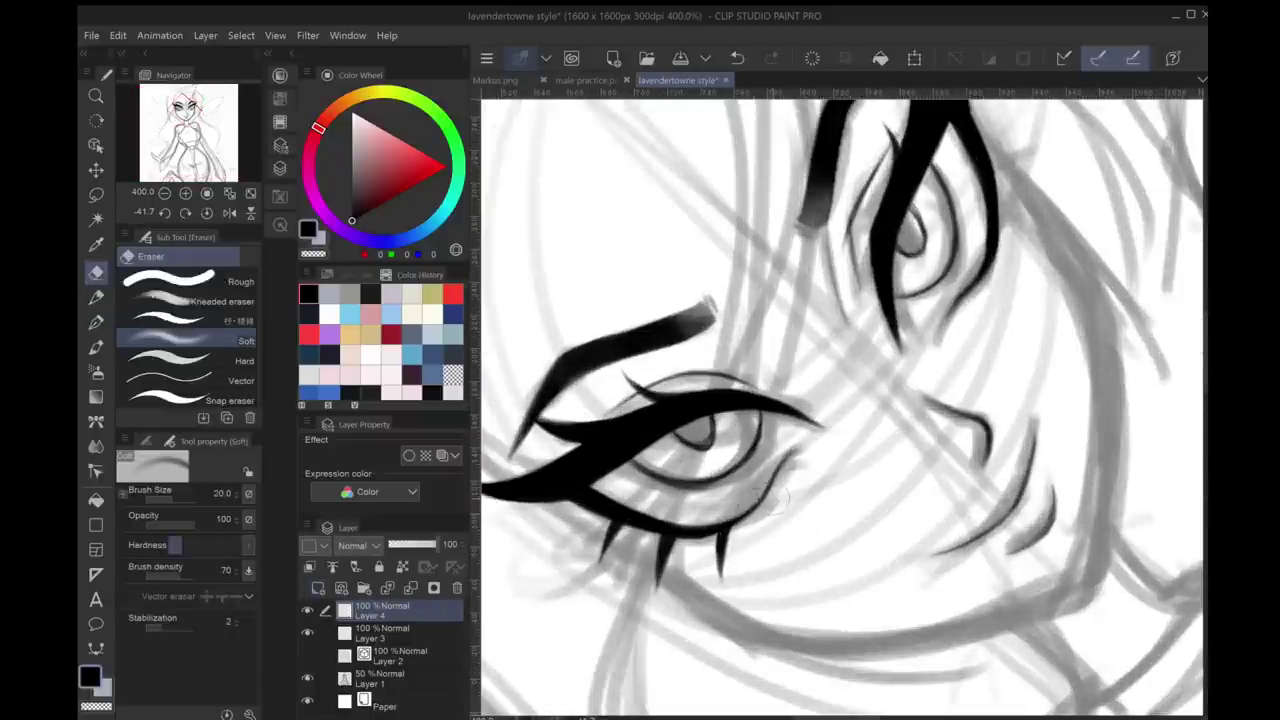
{"action": "key", "text": "ctrl+z"}
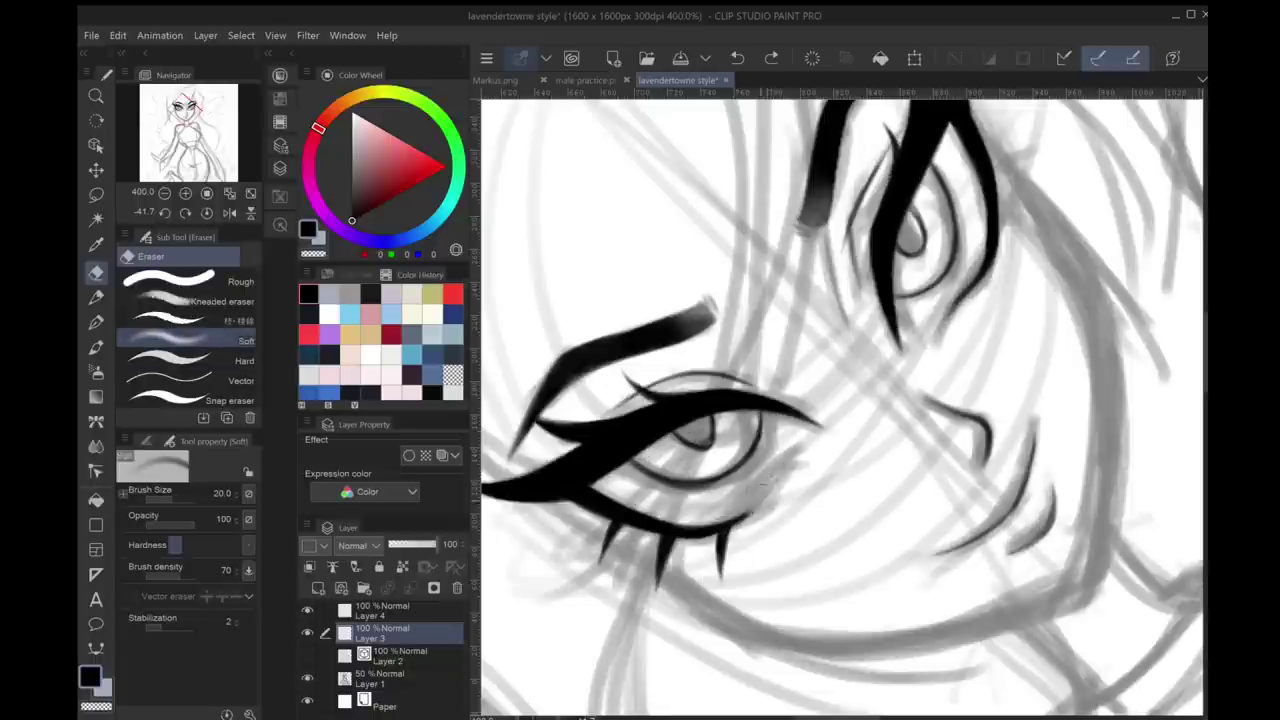
{"action": "key", "text": "ctrl+z"}
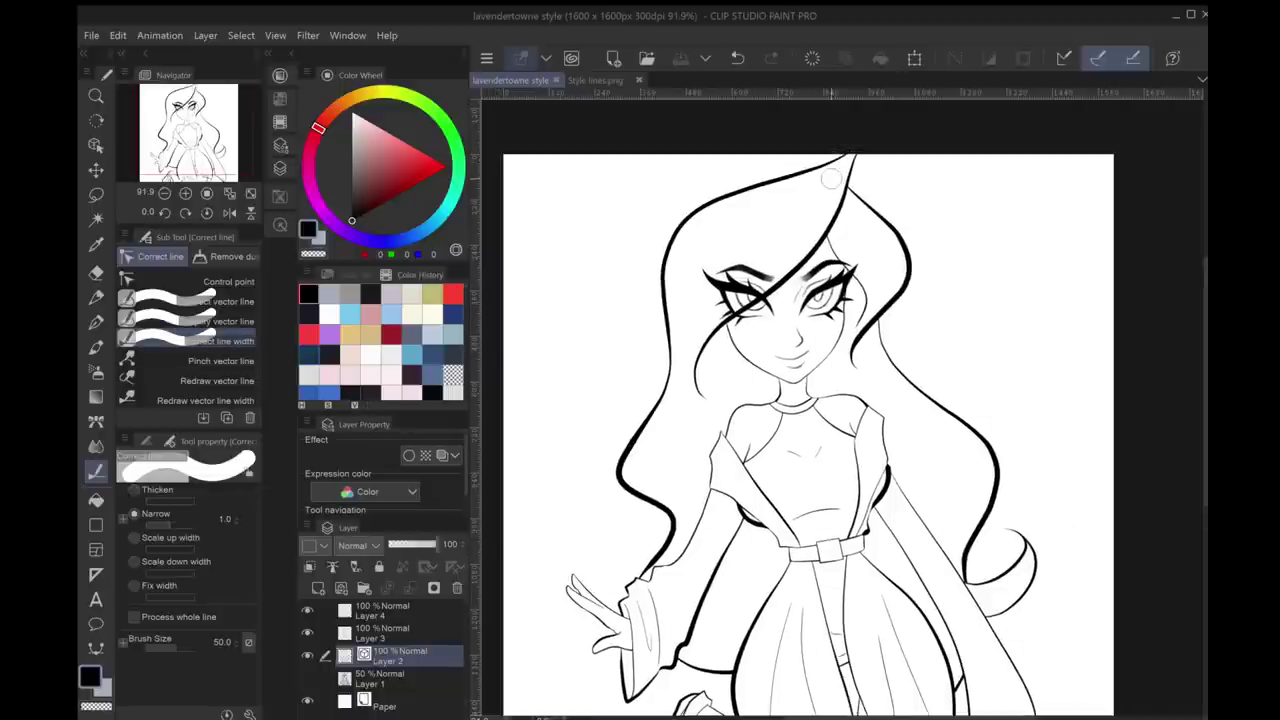
Thin the outer hair outlines on both sides of Layer 2 with Correct line width set to Narrow, using 1.0 and 1.5
{"action": "mouse_move", "coordinate": [845, 160]}
{"action": "left_mouse_down"}
{"action": "mouse_move", "coordinate": [672, 214]}
{"action": "mouse_move", "coordinate": [668, 272]}
{"action": "left_mouse_up"}
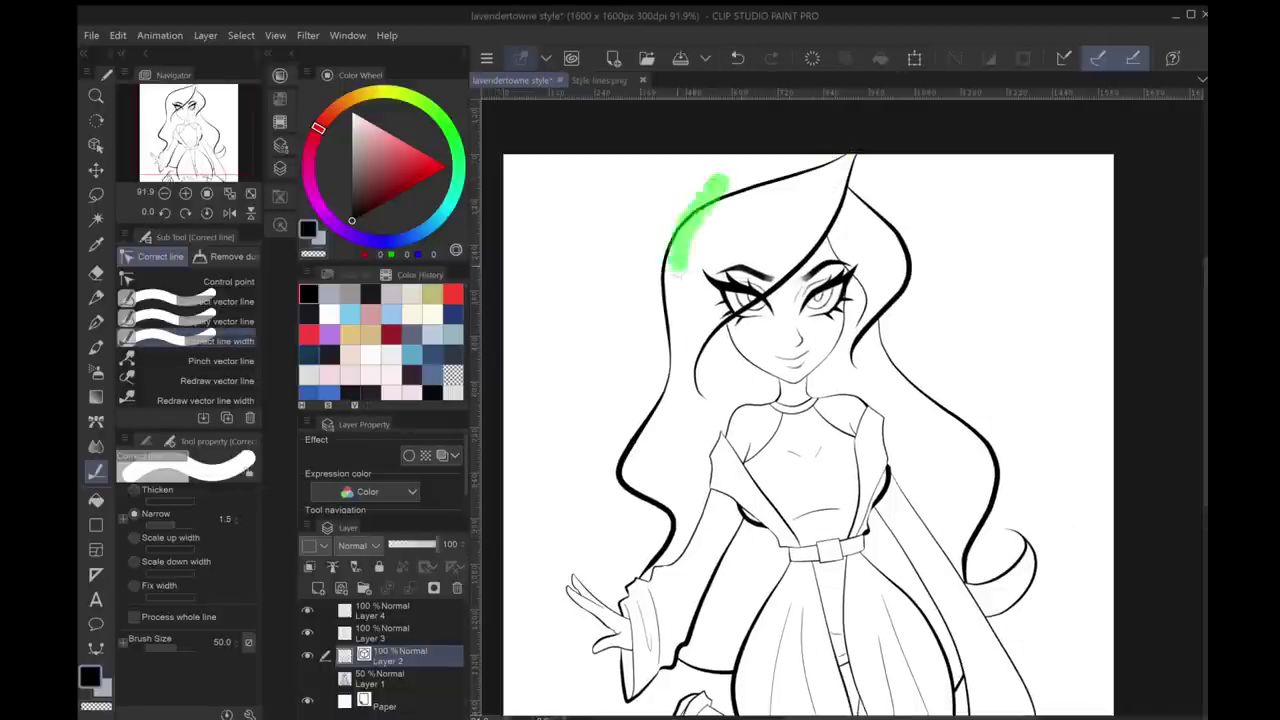
{"action": "left_click_drag", "start_coordinate": [985, 420], "coordinate": [966, 560]}
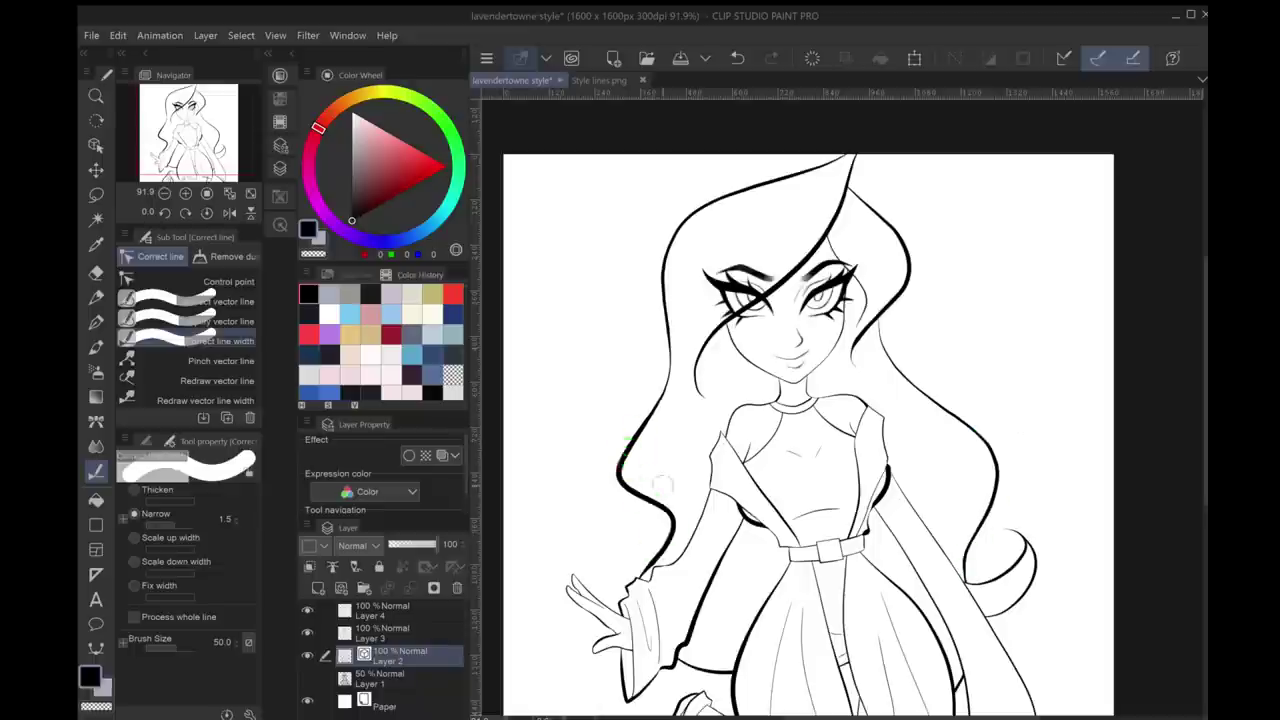
{"action": "left_click_drag", "start_coordinate": [615, 435], "coordinate": [663, 531]}
{"action": "left_click_drag", "start_coordinate": [975, 295], "coordinate": [990, 425]}
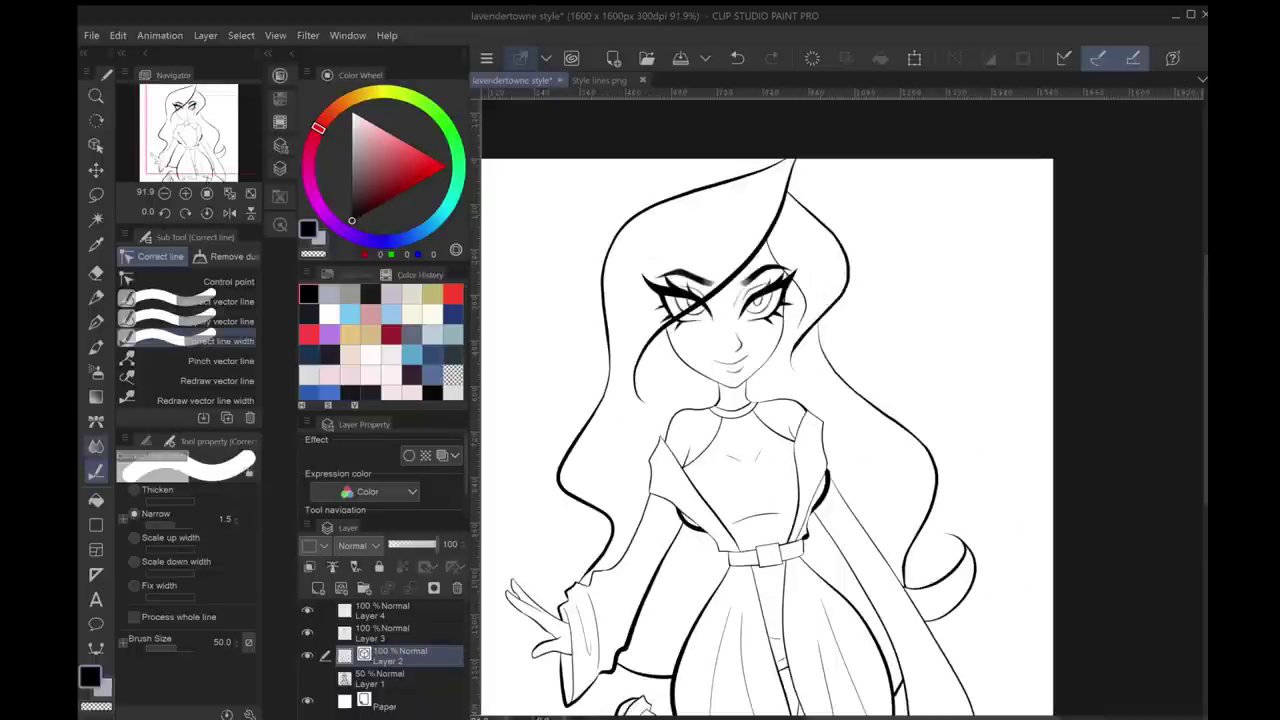
Reshape the long right-hand hair outline on Layer 2 by adjusting its control points over the sketch
{"action": "key", "text": "comma"}
{"action": "key", "text": "ctrl+alt+0"}
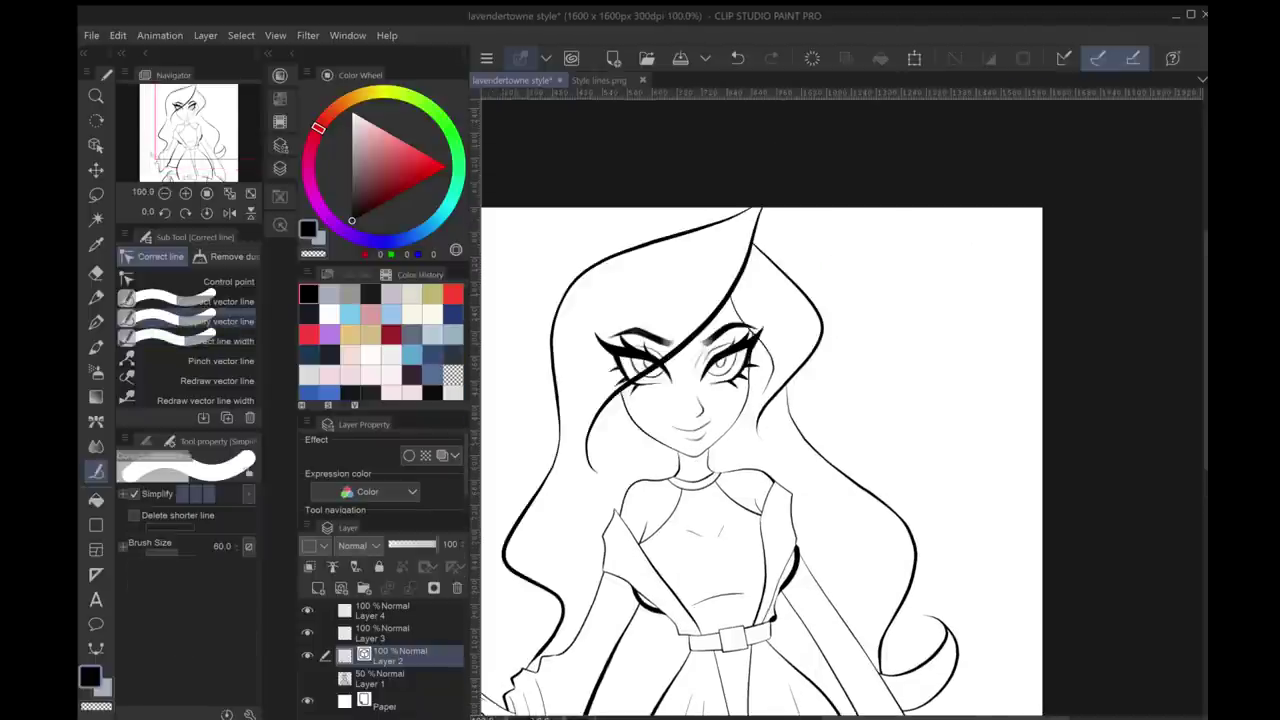
{"action": "key", "text": "comma"}
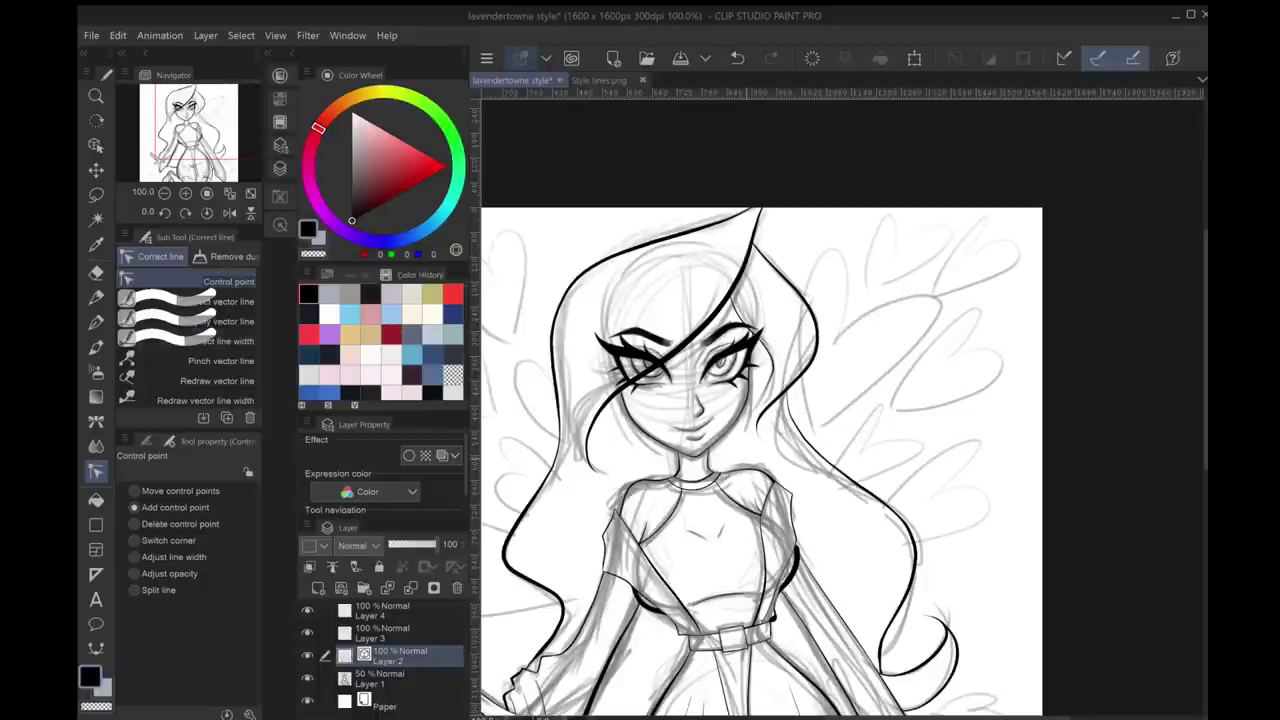
{"action": "left_click_drag", "start_coordinate": [900, 560], "coordinate": [840, 460]}
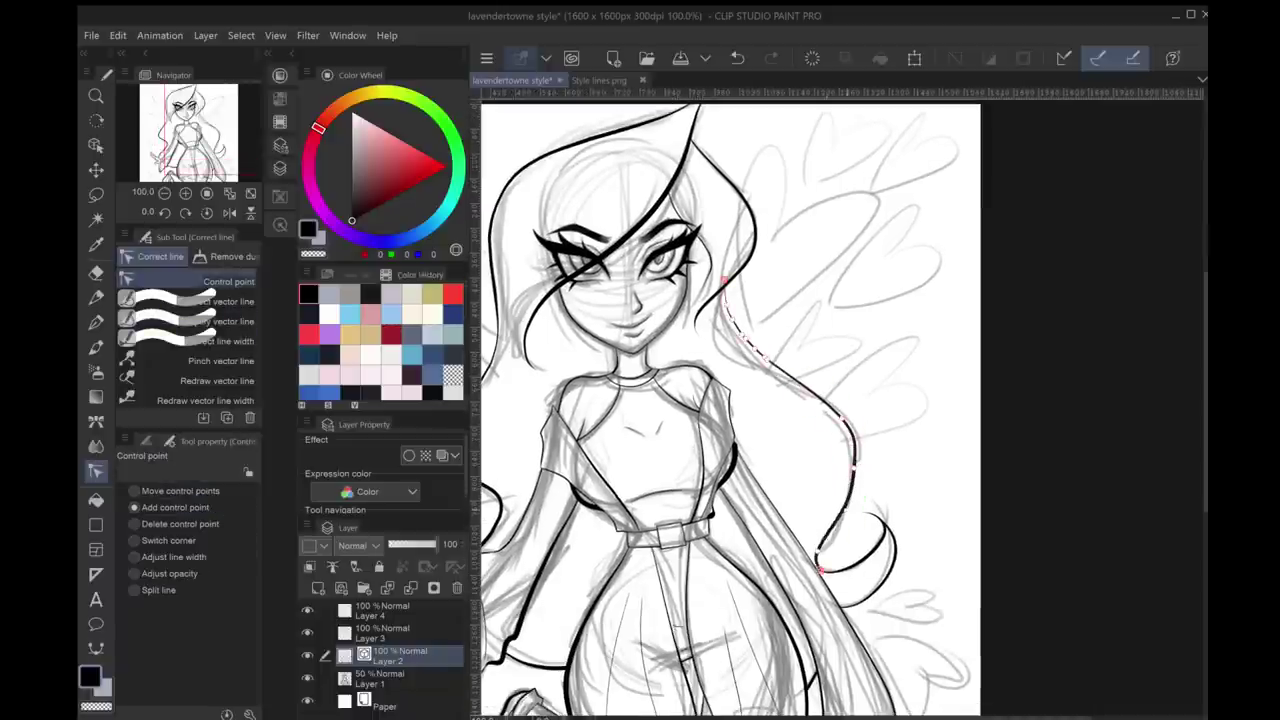
{"action": "mouse_move", "coordinate": [845, 505]}
{"action": "left_mouse_down"}
{"action": "mouse_move", "coordinate": [862, 528]}
{"action": "mouse_move", "coordinate": [842, 520]}
{"action": "left_mouse_up"}
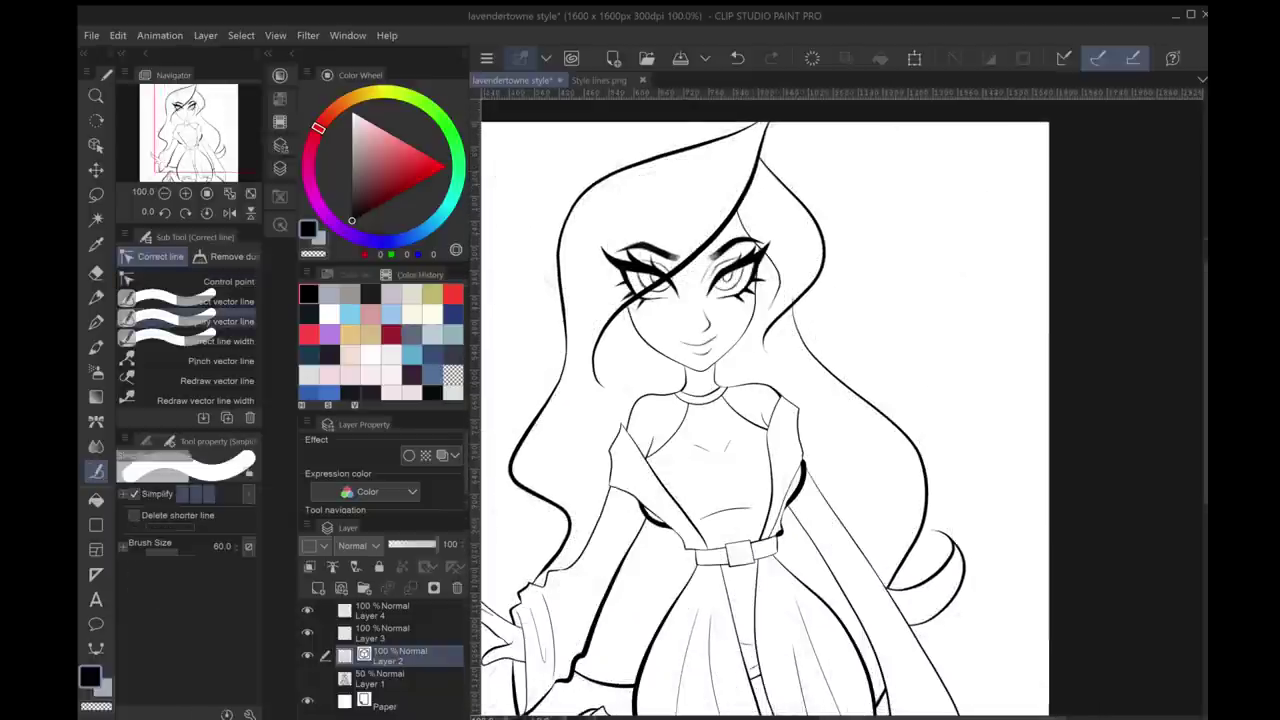
Erase the overshooting end of the long right-hand hair line where it meets the side lock on Layer 2
{"action": "scroll", "coordinate": [760, 275], "scroll_direction": "up", "scroll_amount": 4}
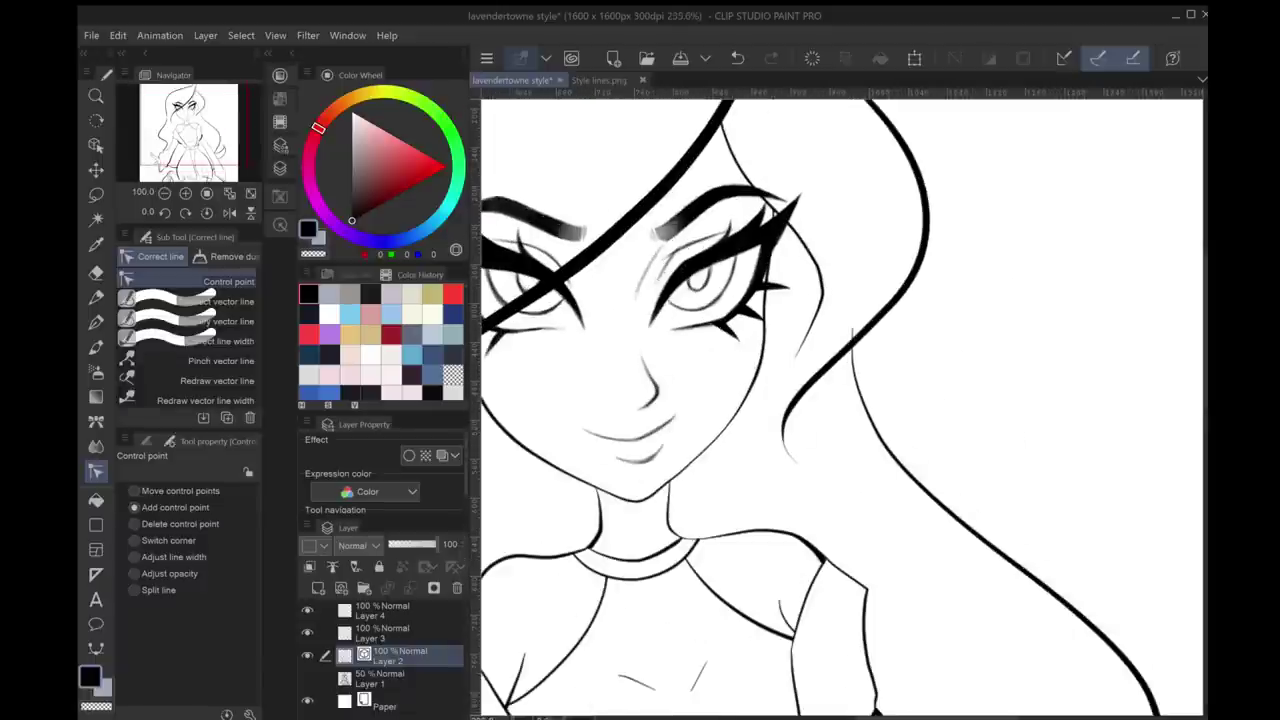
{"action": "key", "text": "e"}
{"action": "scroll", "coordinate": [900, 470], "scroll_direction": "down", "scroll_amount": 2}
{"action": "key", "text": "y"}
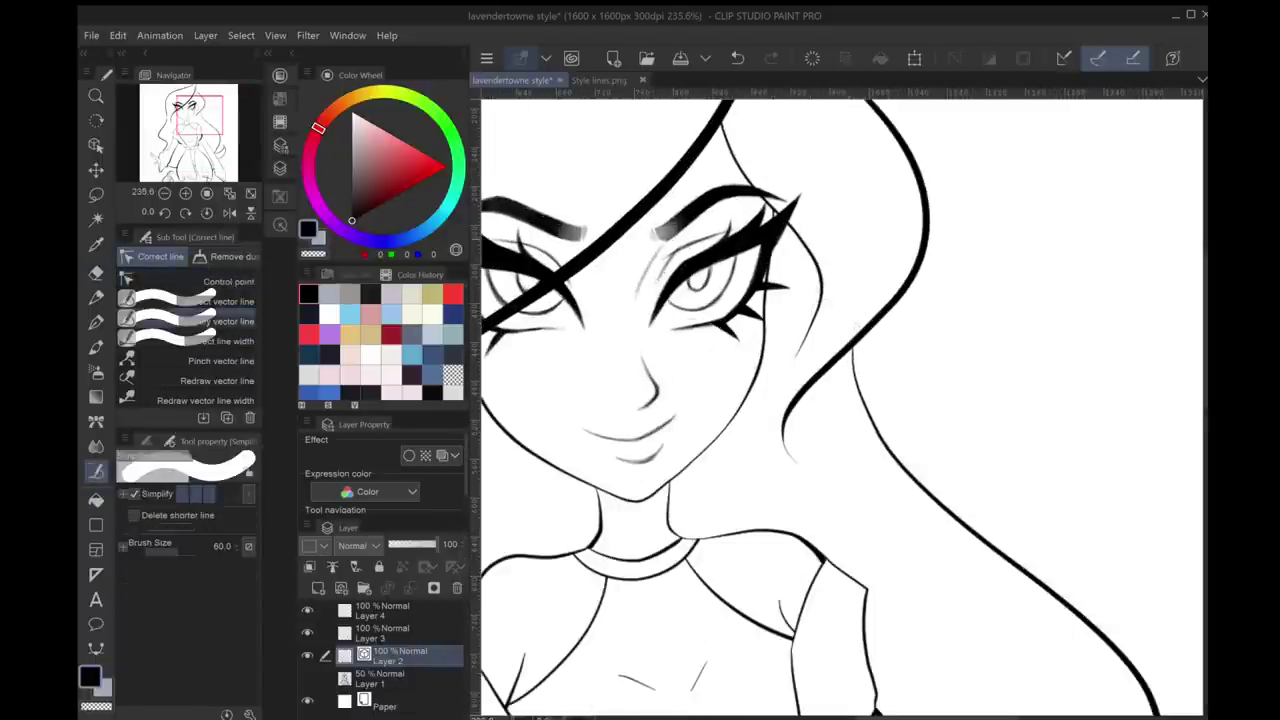
Thin the sweeping front bang and other overly thick Layer 2 lines with Correct line width set to Narrow 1.5
{"action": "left_click", "coordinate": [220, 341]}
{"action": "left_click_drag", "start_coordinate": [760, 400], "coordinate": [838, 454]}
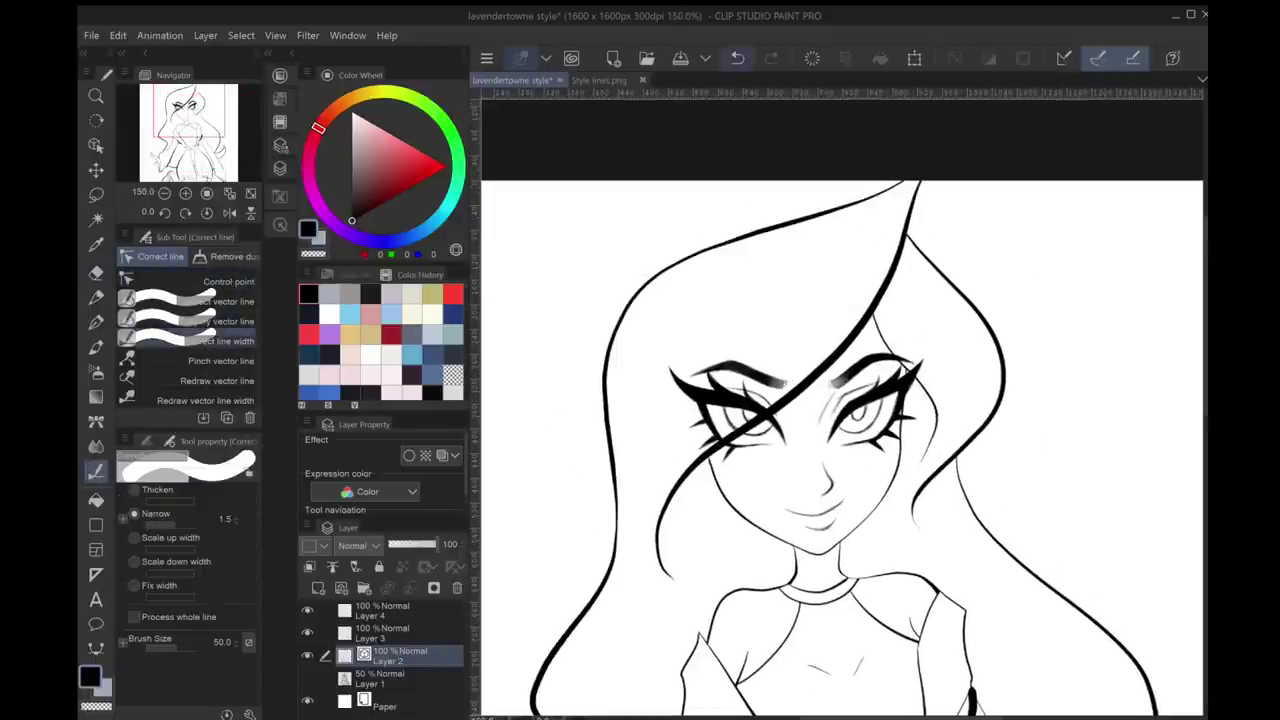
{"action": "left_click_drag", "start_coordinate": [858, 232], "coordinate": [818, 310]}
{"action": "mouse_move", "coordinate": [752, 404]}
{"action": "left_mouse_down"}
{"action": "mouse_move", "coordinate": [686, 464]}
{"action": "mouse_move", "coordinate": [662, 550]}
{"action": "left_mouse_up"}
{"action": "scroll", "coordinate": [662, 550], "scroll_direction": "down", "scroll_amount": 2}
{"action": "scroll", "coordinate": [892, 497], "scroll_direction": "up", "scroll_amount": 2}
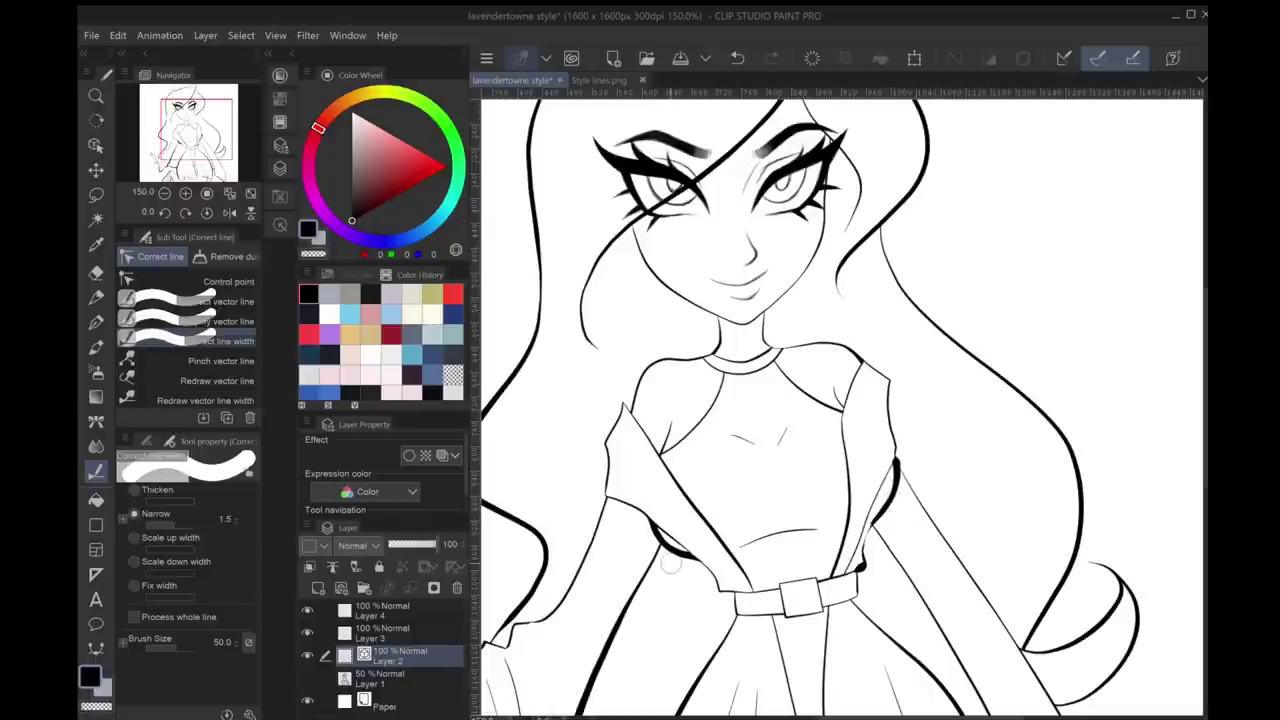
{"action": "left_click_drag", "start_coordinate": [974, 400], "coordinate": [1039, 475]}
Simplify the outer hair outlines on Layer 2 and adjust their control points against the displayed Layer 1 sketch
{"action": "left_click", "coordinate": [190, 321]}
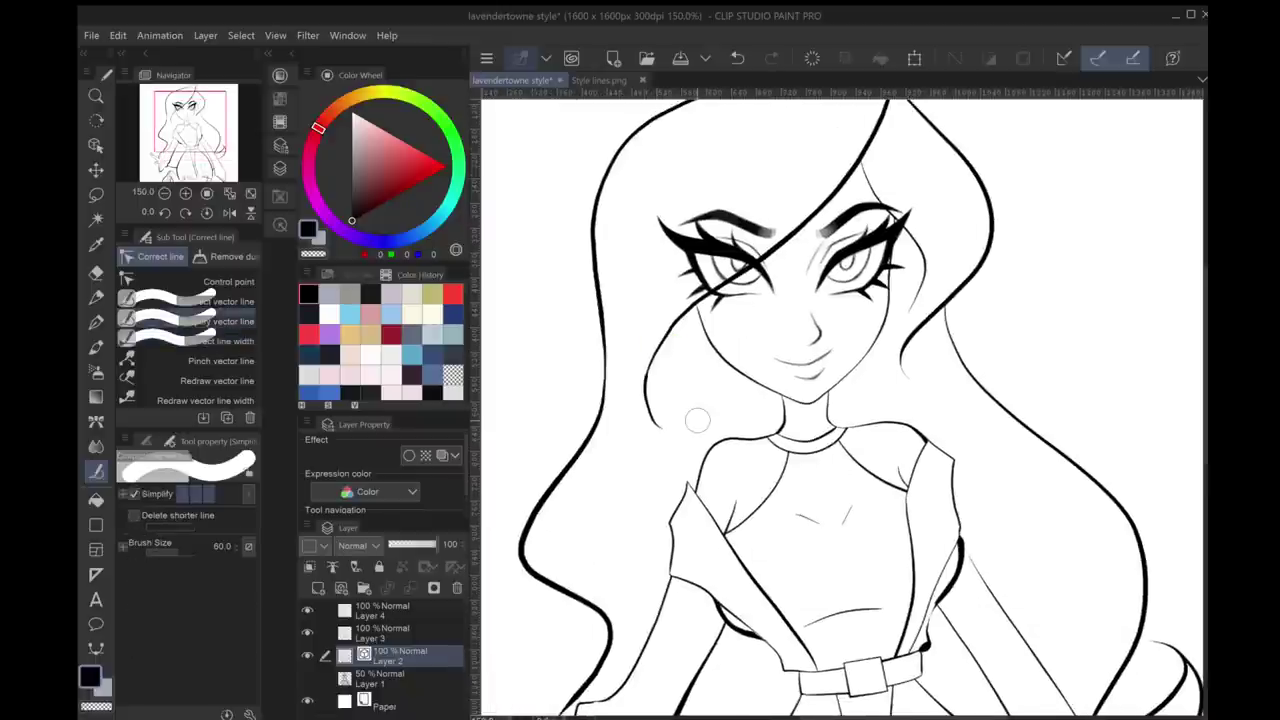
{"action": "left_click", "coordinate": [229, 281]}
{"action": "left_click", "coordinate": [307, 678]}
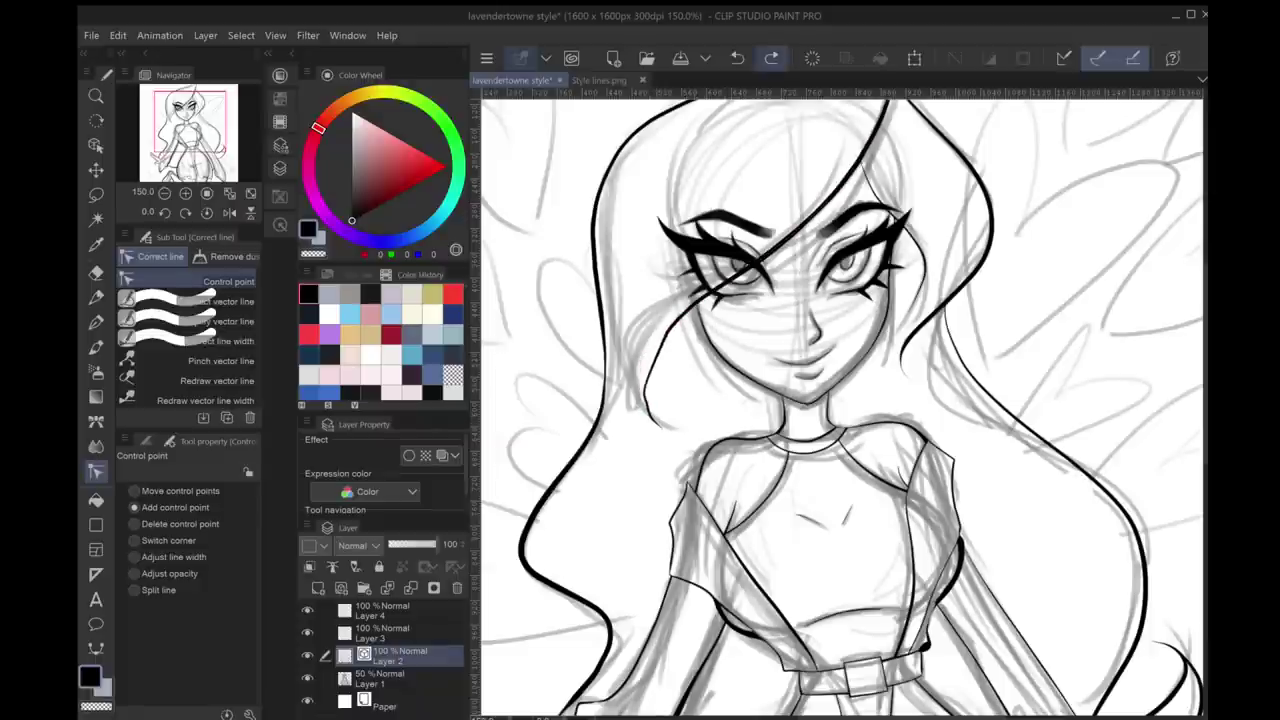
{"action": "key", "text": "y"}
{"action": "key", "text": "y"}
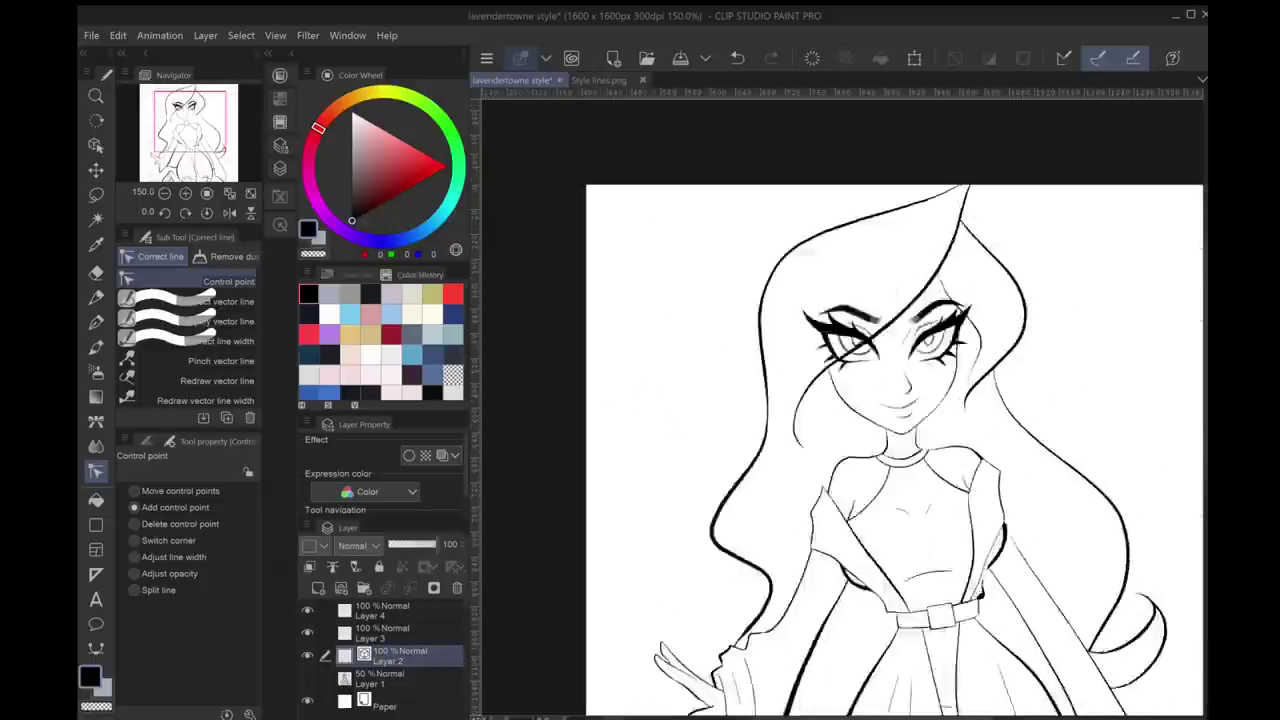
Refine the wavy hair outline running down to the sleeve cuff by narrowing, simplifying and adjusting control points, and save the drawing
{"action": "key", "text": "y"}
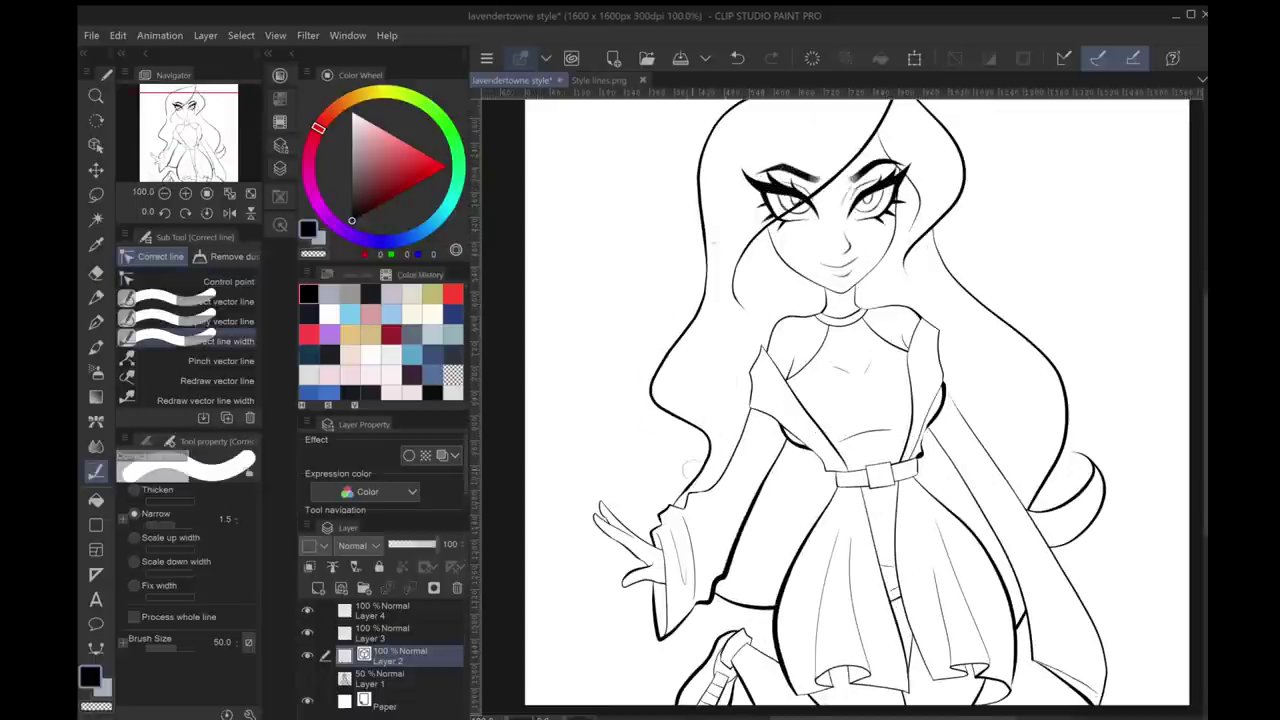
{"action": "key", "text": "y"}
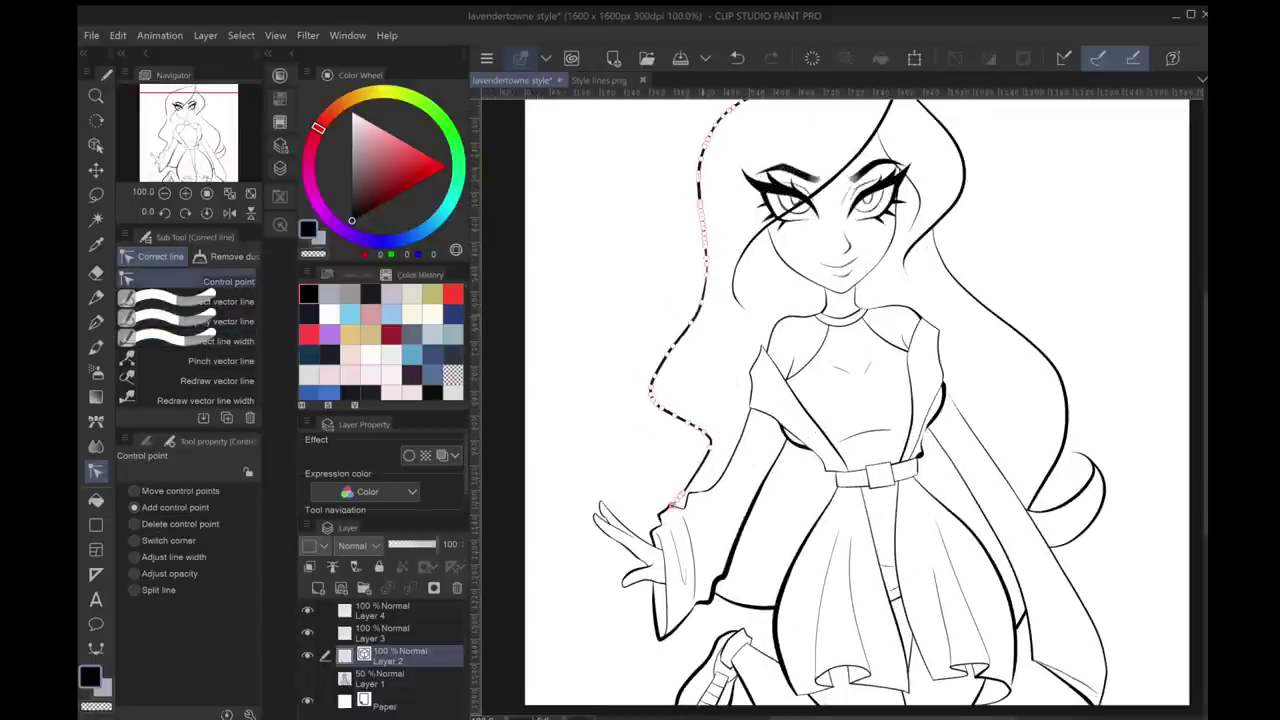
{"action": "key", "text": "y"}
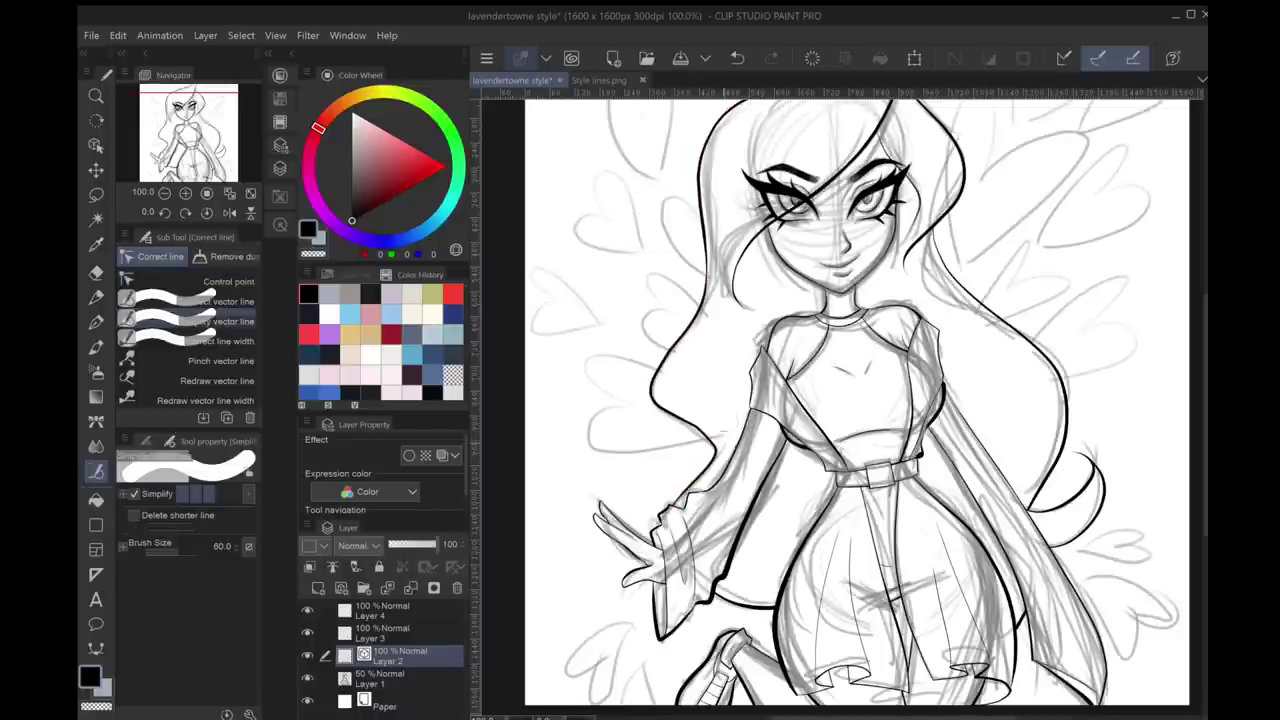
{"action": "key", "text": "y"}
{"action": "key", "text": "y"}
{"action": "key", "text": "y"}
{"action": "scroll", "coordinate": [856, 400], "scroll_direction": "down", "scroll_amount": 2}
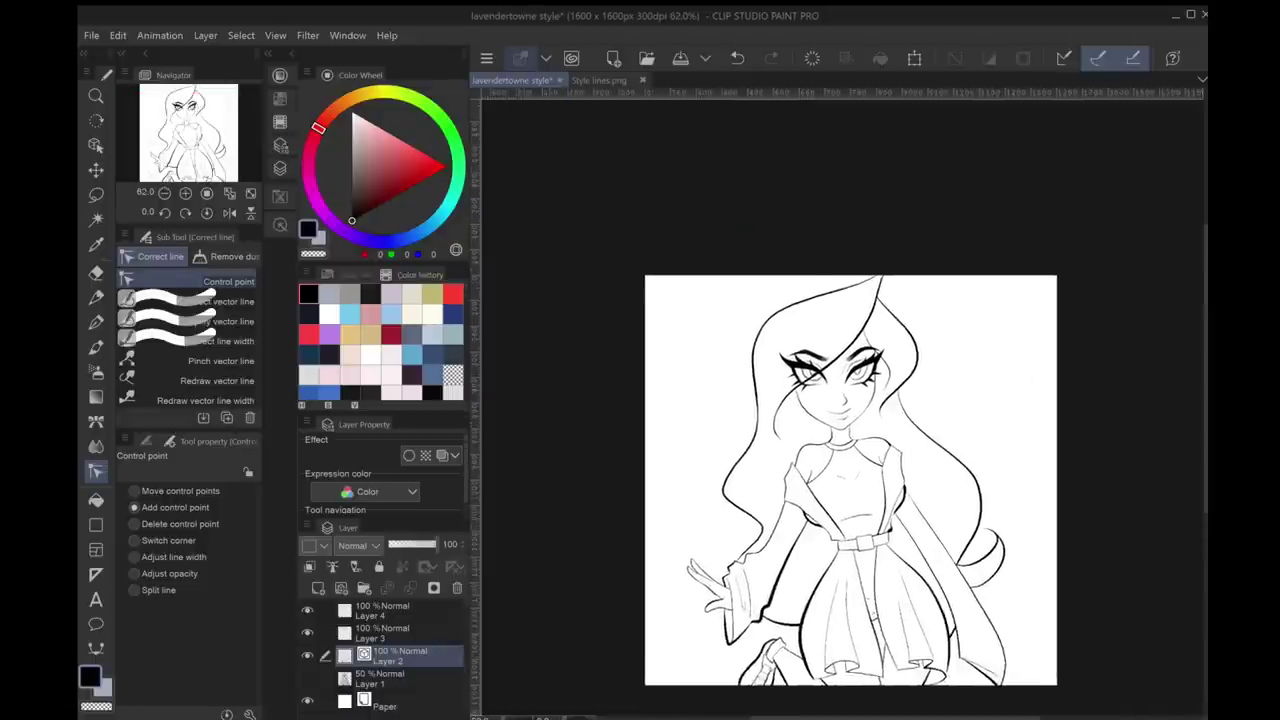
{"action": "key", "text": "ctrl+s"}
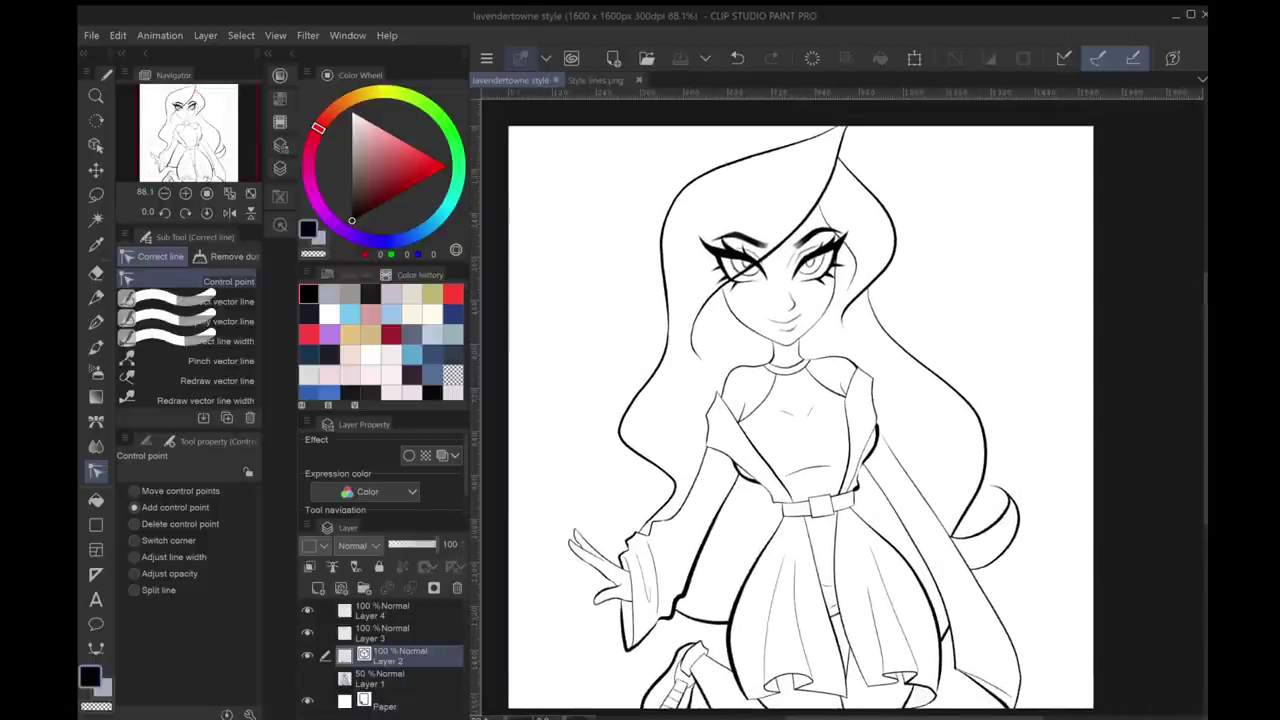
Fill the face, shoulders and hand beige on a new skin layer below Layer 2, and the hair near-black on another new layer
{"action": "key", "text": "ctrl+shift+n"}
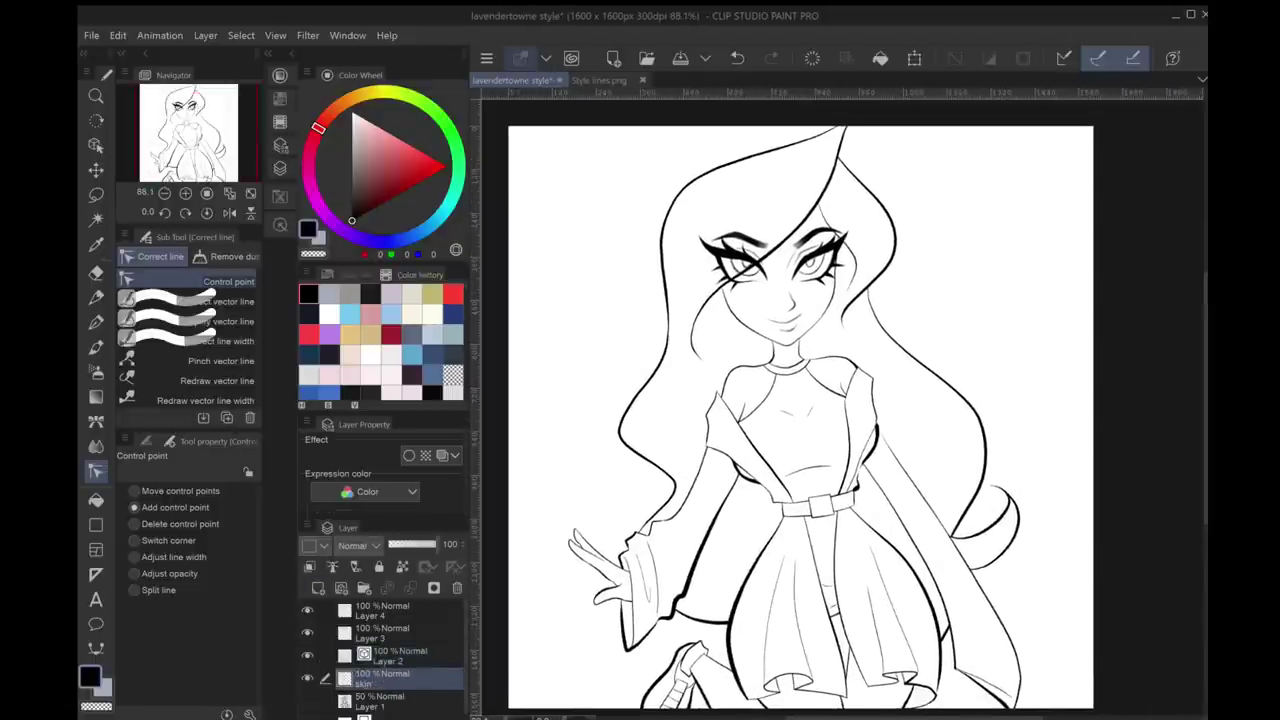
{"action": "key", "text": "g"}
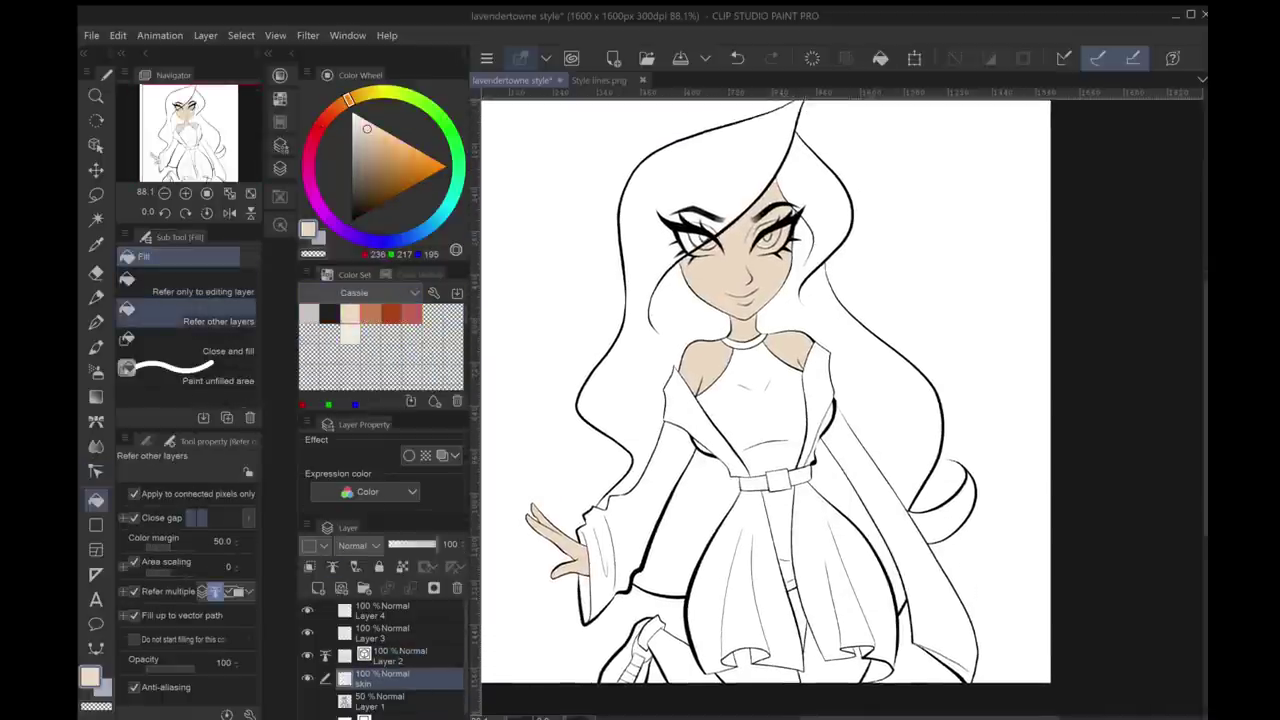
{"action": "key", "text": "ctrl+shift+n"}
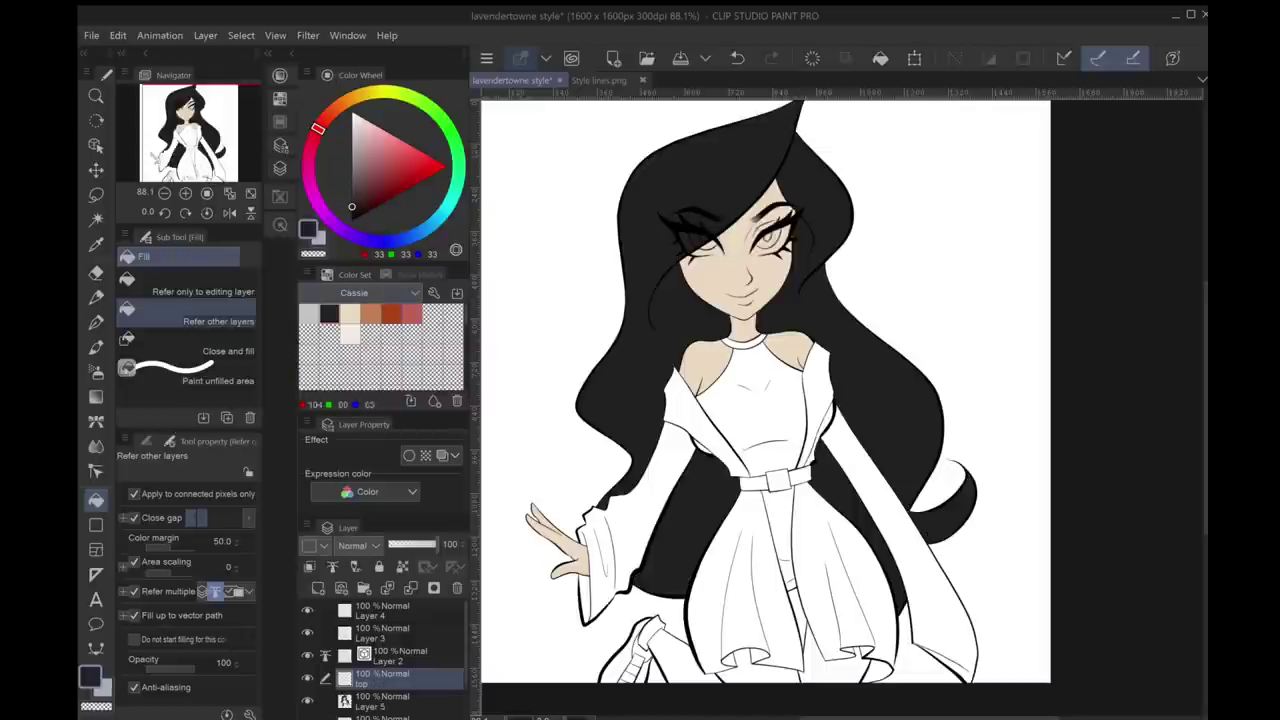
Color the jumper layer cream and the top layer purple (117, 86, 165), with transparent pixels locked
{"action": "key", "text": "ctrl+z"}
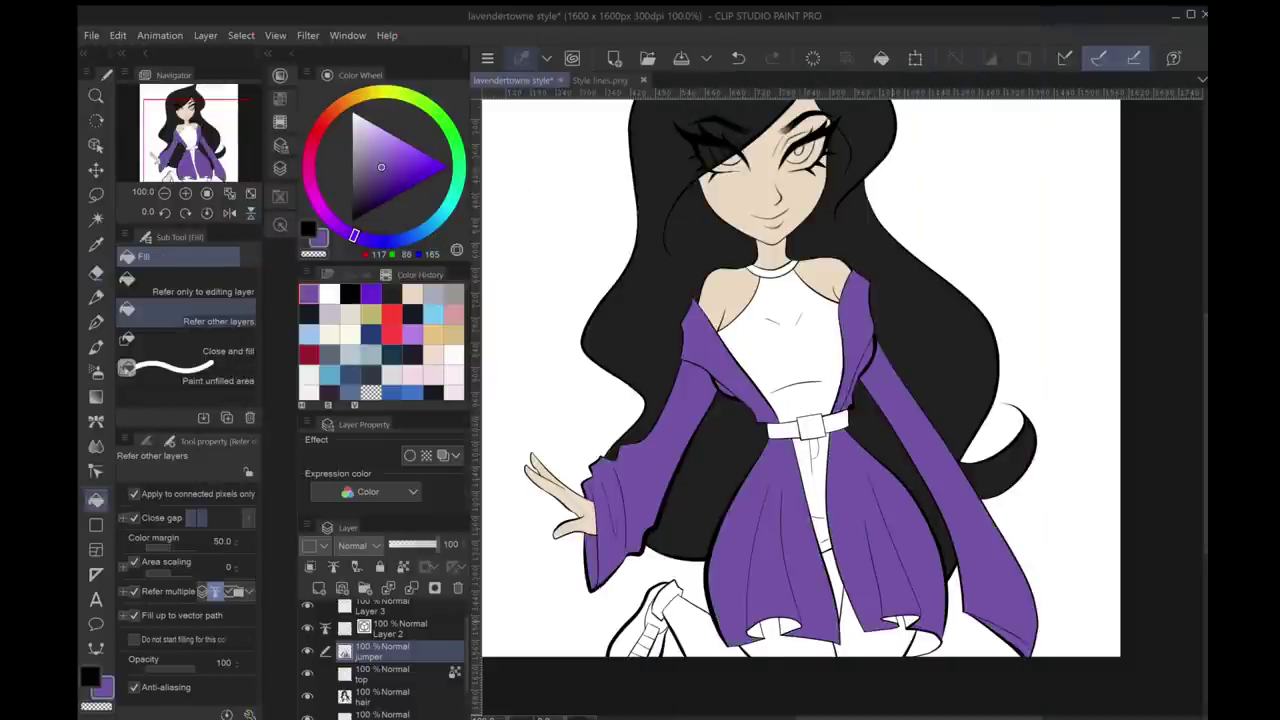
{"action": "scroll", "coordinate": [830, 380], "scroll_direction": "up", "scroll_amount": 2}
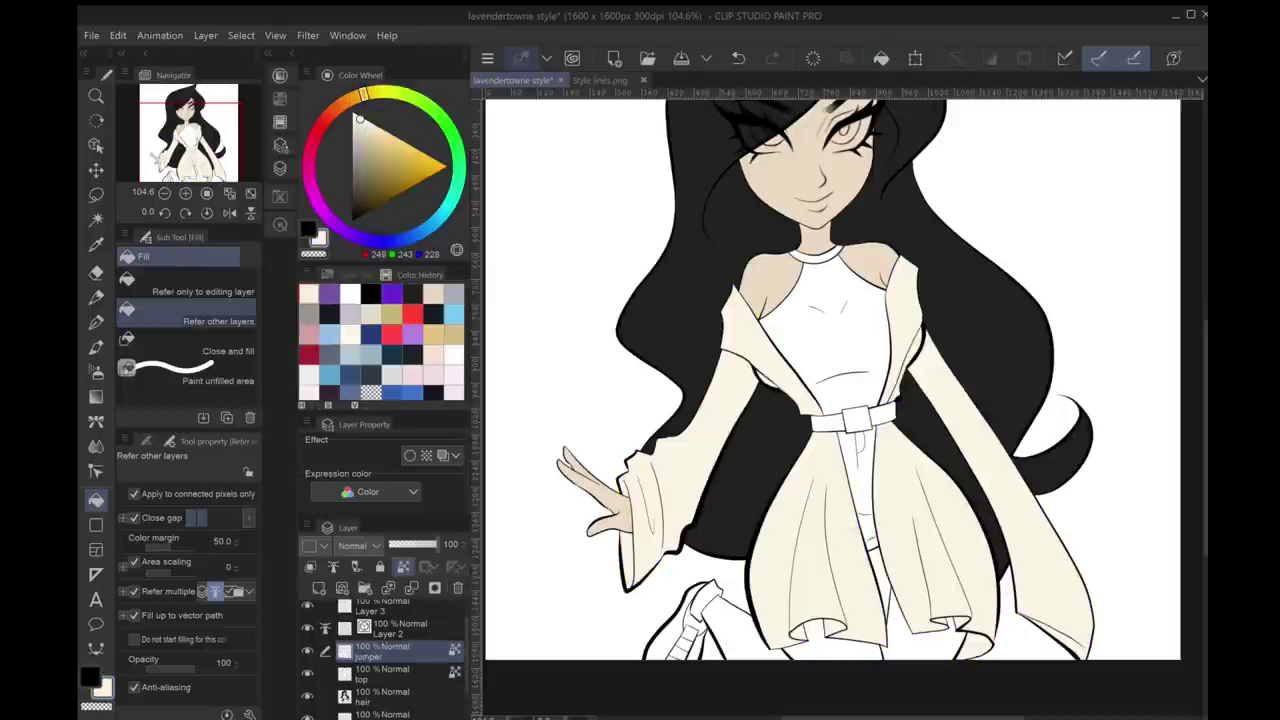
{"action": "left_click", "coordinate": [385, 672]}
{"action": "scroll", "coordinate": [1103, 618], "scroll_direction": "up", "scroll_amount": 1}
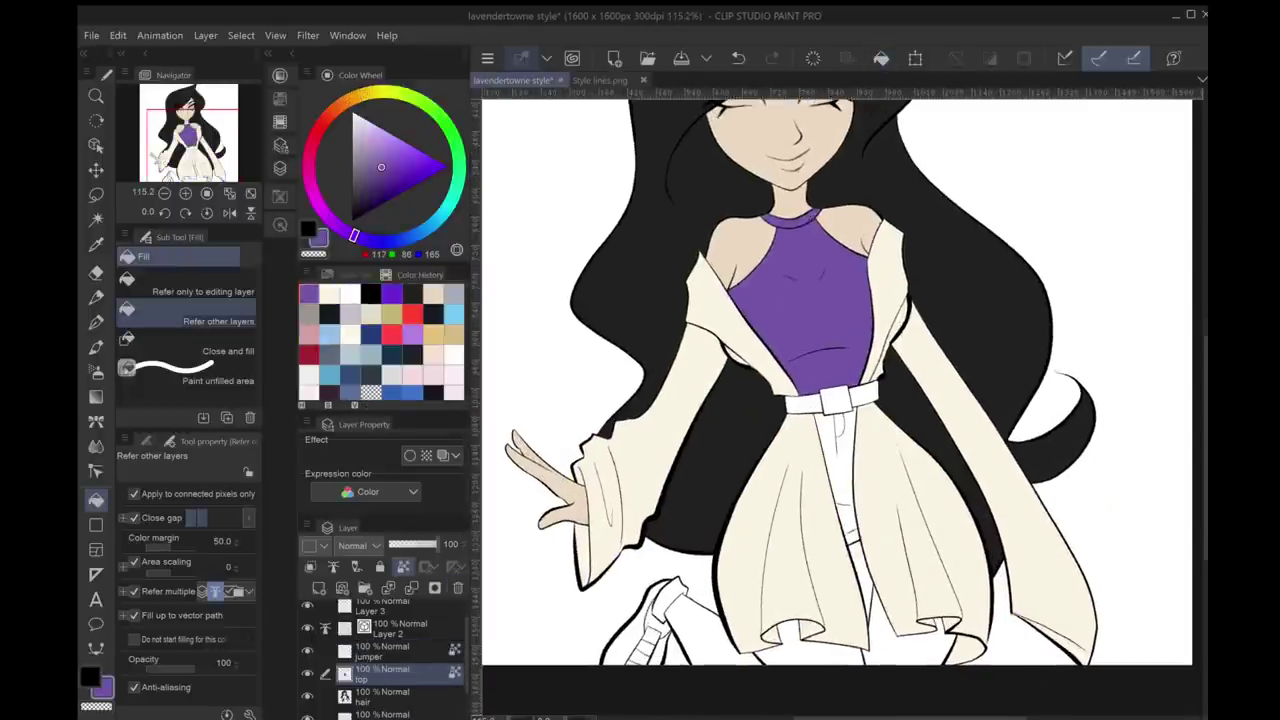
Create a jeans layer beneath the top layer and fill the trouser areas with grey-blue (167, 173, 187)
{"action": "key", "text": "ctrl+shift+n"}
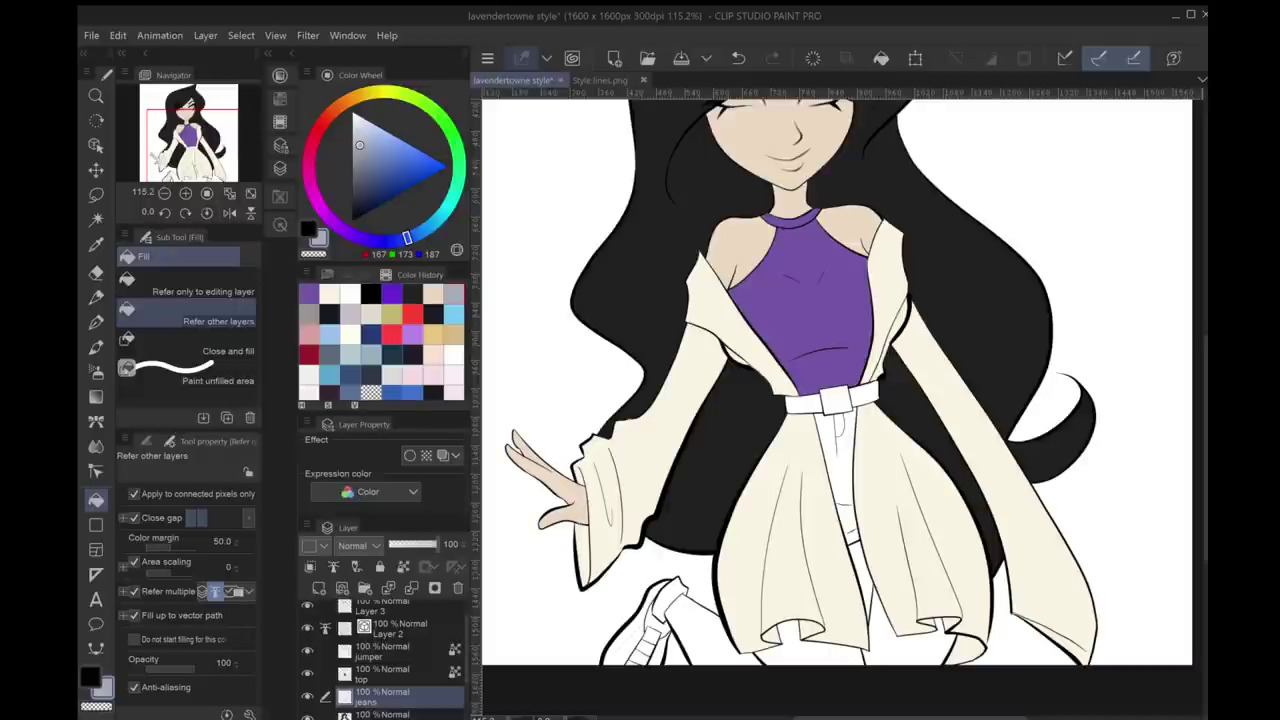
{"action": "left_click", "coordinate": [837, 475]}
{"action": "left_click", "coordinate": [905, 625]}
{"action": "left_click", "coordinate": [760, 630]}
{"action": "key", "text": "ctrl+0"}
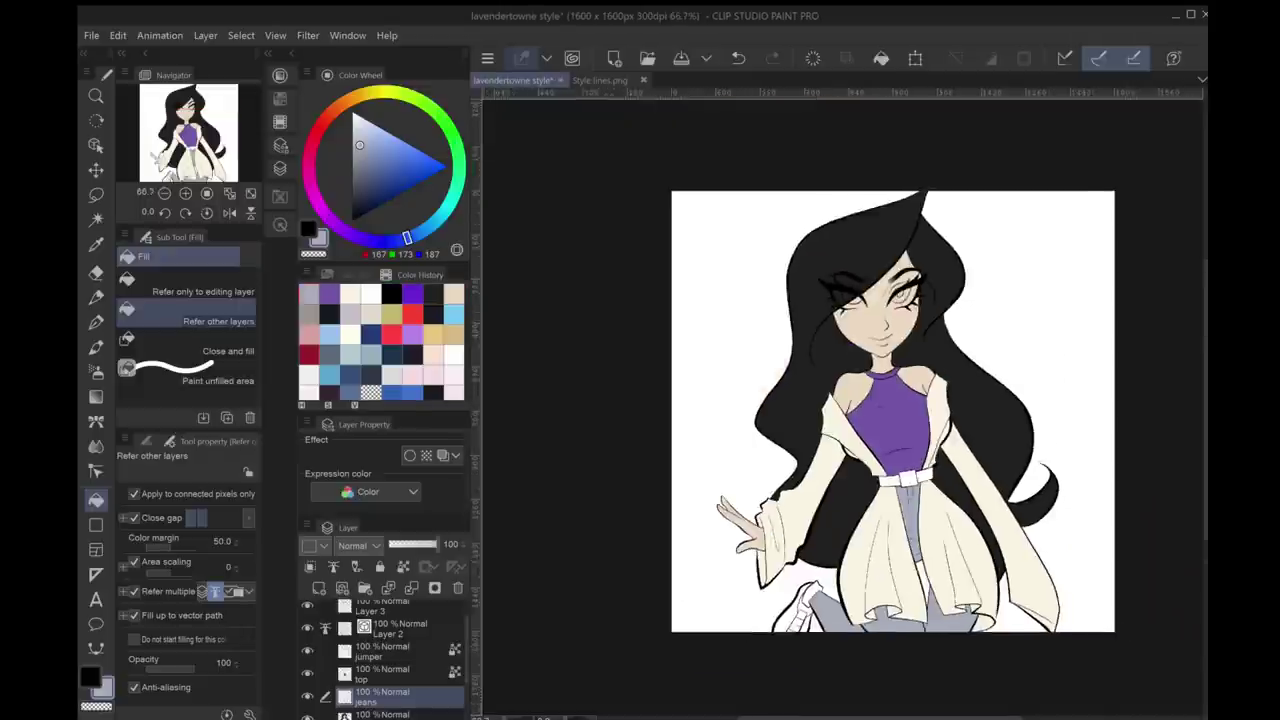
Fill the ankle cuff with a pale blue-grey and recolor the jeans to a bluer grey (170, 179, 199)
{"action": "scroll", "coordinate": [840, 380], "scroll_direction": "up", "scroll_amount": 3}
{"action": "scroll", "coordinate": [840, 380], "scroll_direction": "up", "scroll_amount": 2}
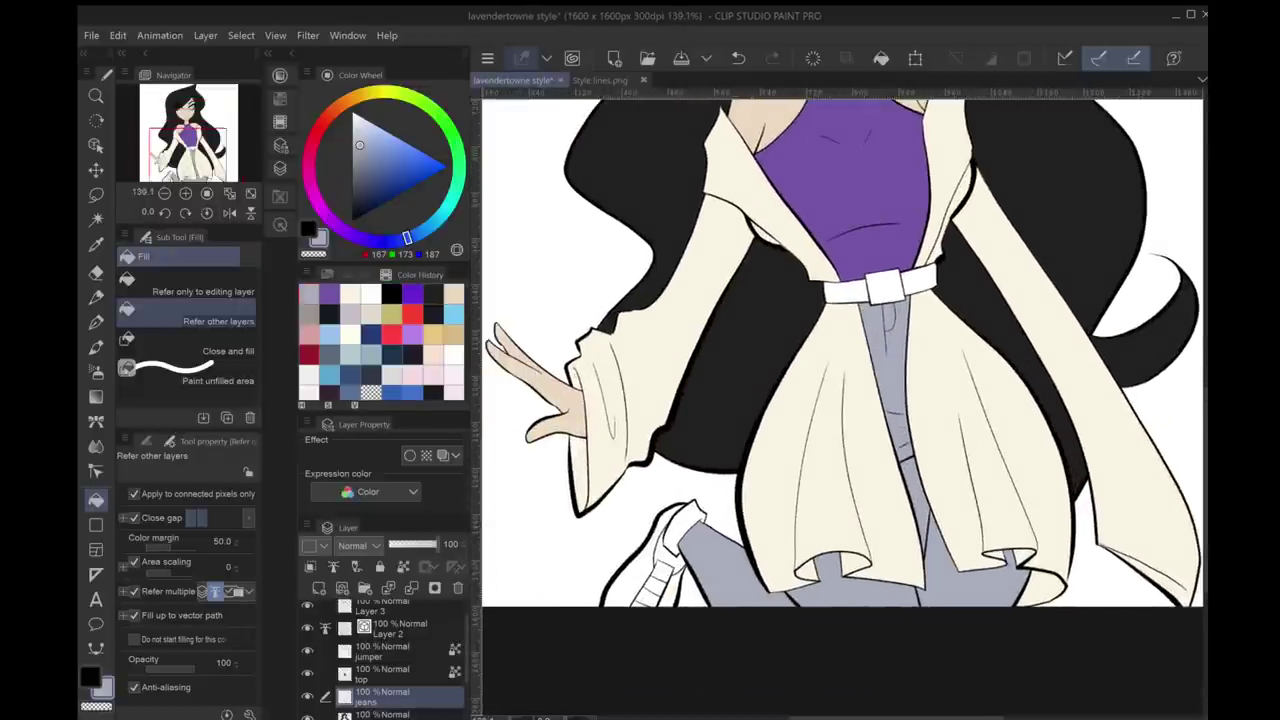
{"action": "left_click", "coordinate": [686, 528]}
{"action": "key", "text": "ctrl+0"}
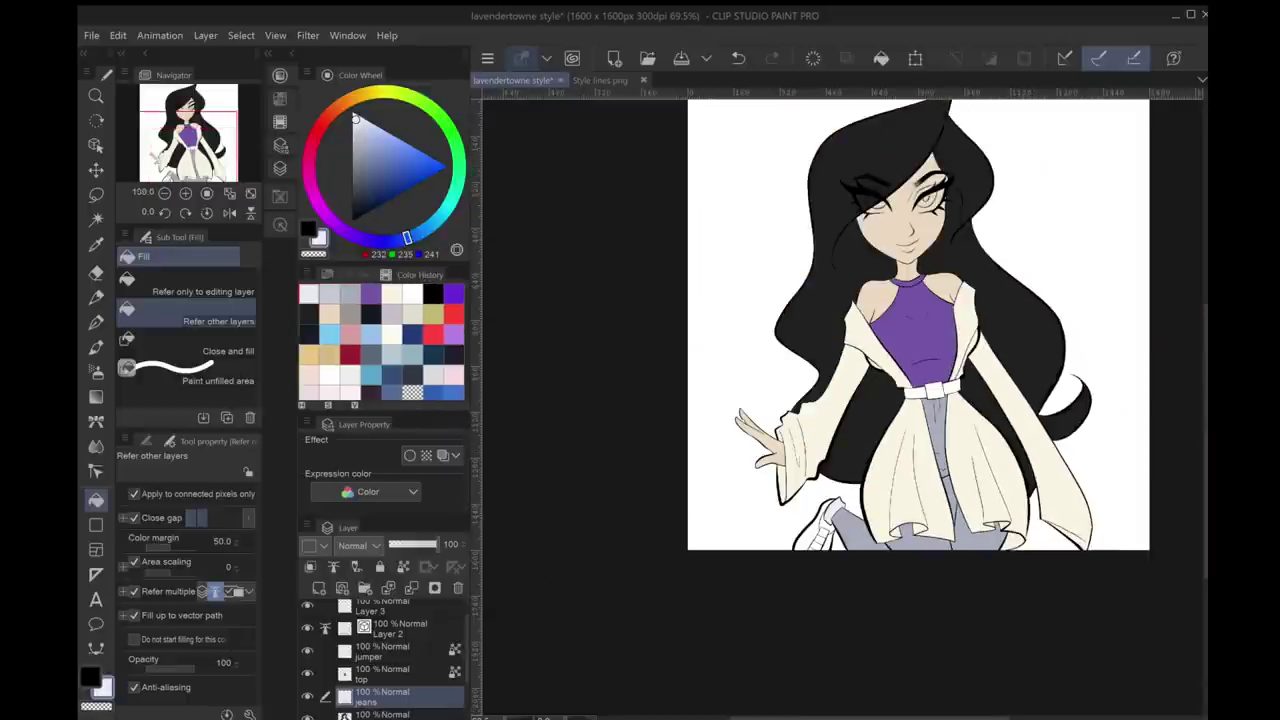
{"action": "scroll", "coordinate": [840, 350], "scroll_direction": "up", "scroll_amount": 3}
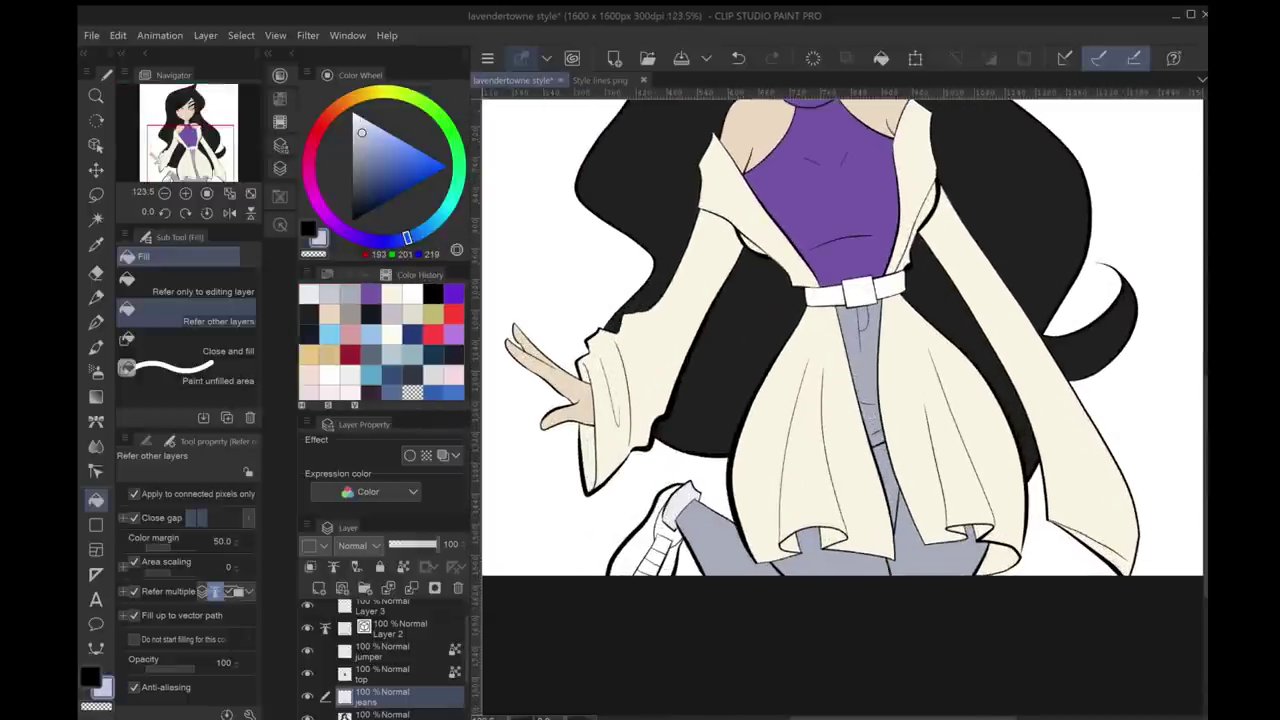
{"action": "left_click_drag", "start_coordinate": [362, 132], "coordinate": [363, 141]}
{"action": "key", "text": "ctrl+0"}
{"action": "scroll", "coordinate": [840, 340], "scroll_direction": "up", "scroll_amount": 3}
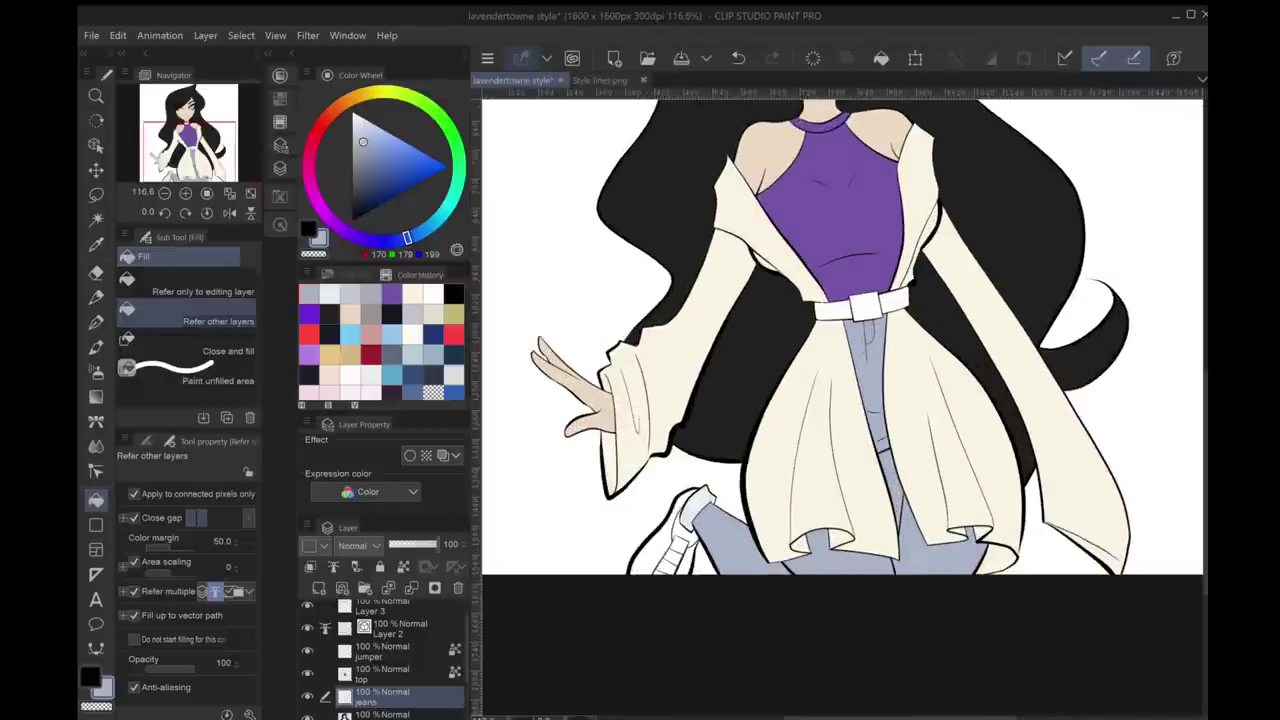
Fill the exposed ankle on the skin layer with the skin tone sampled from the hand
{"action": "left_click", "coordinate": [380, 667]}
{"action": "left_click", "coordinate": [590, 405], "text": "alt"}
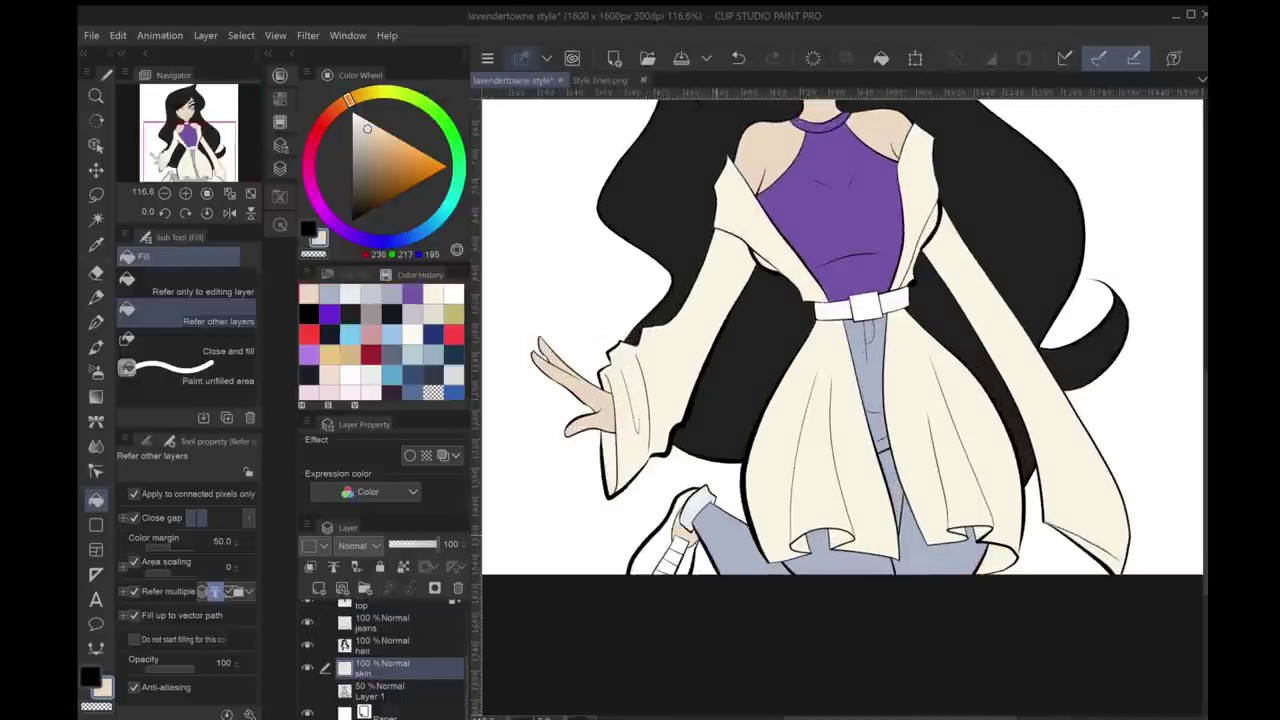
Erase the line between cuff and trouser leg on Layer 2, and simplify and reshape the cuff's outer outline into a rounded form
{"action": "scroll", "coordinate": [700, 530], "scroll_direction": "up", "scroll_amount": 5}
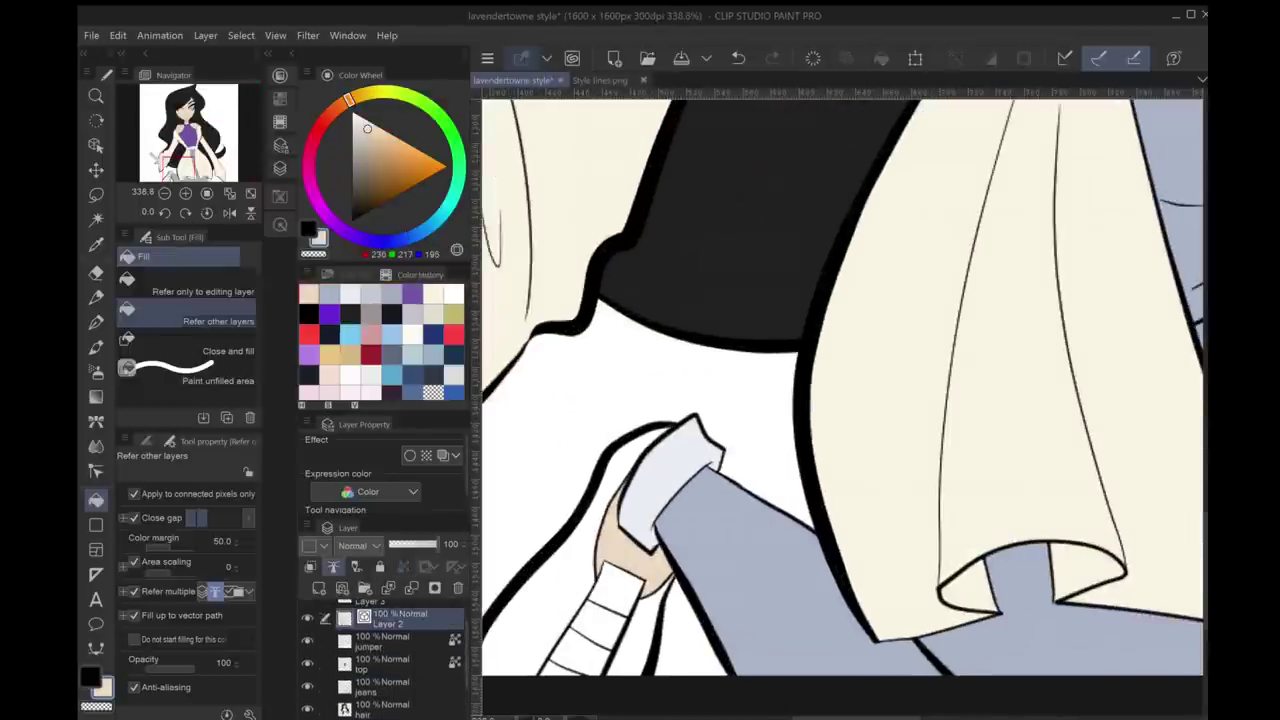
{"action": "key", "text": "e"}
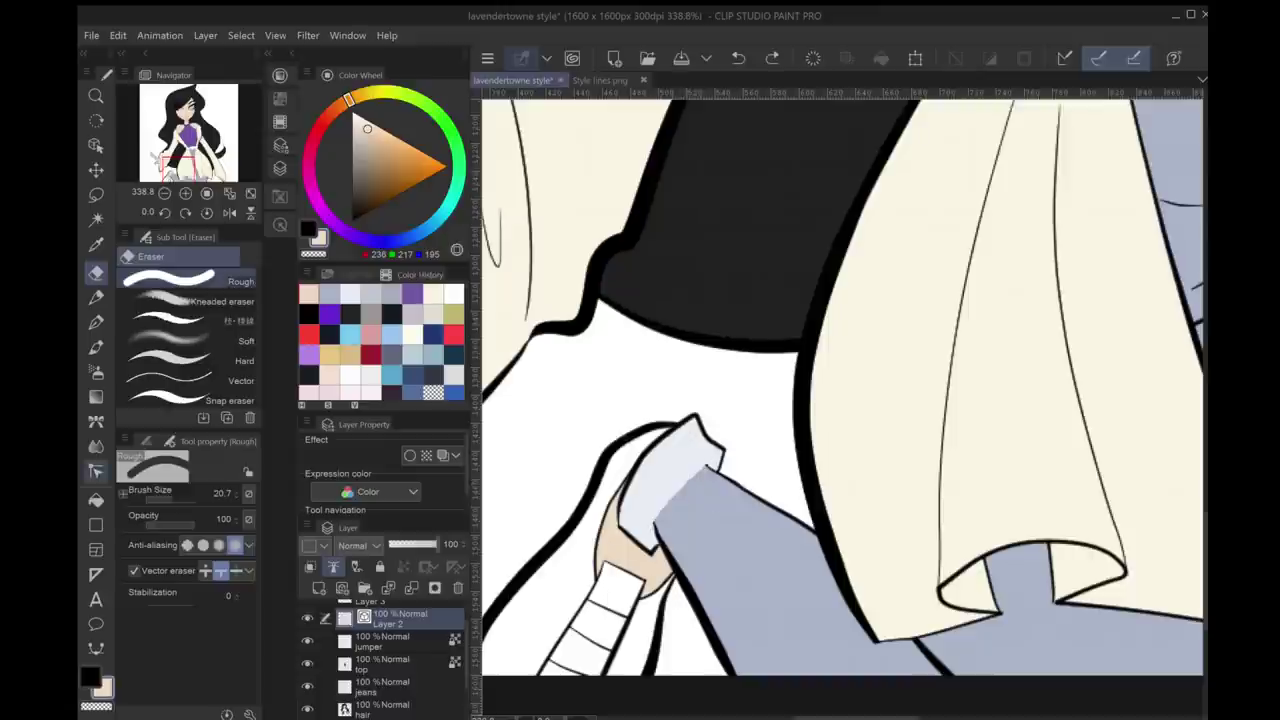
{"action": "key", "text": "y"}
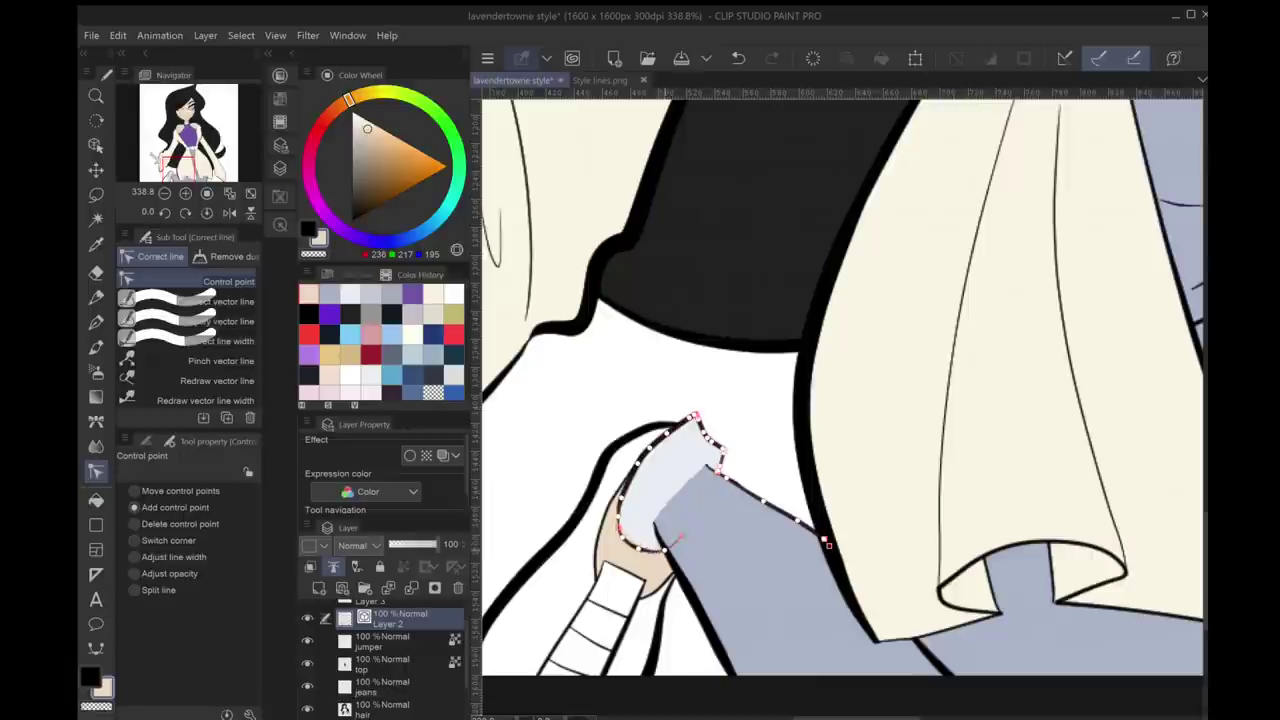
{"action": "left_click", "coordinate": [220, 321]}
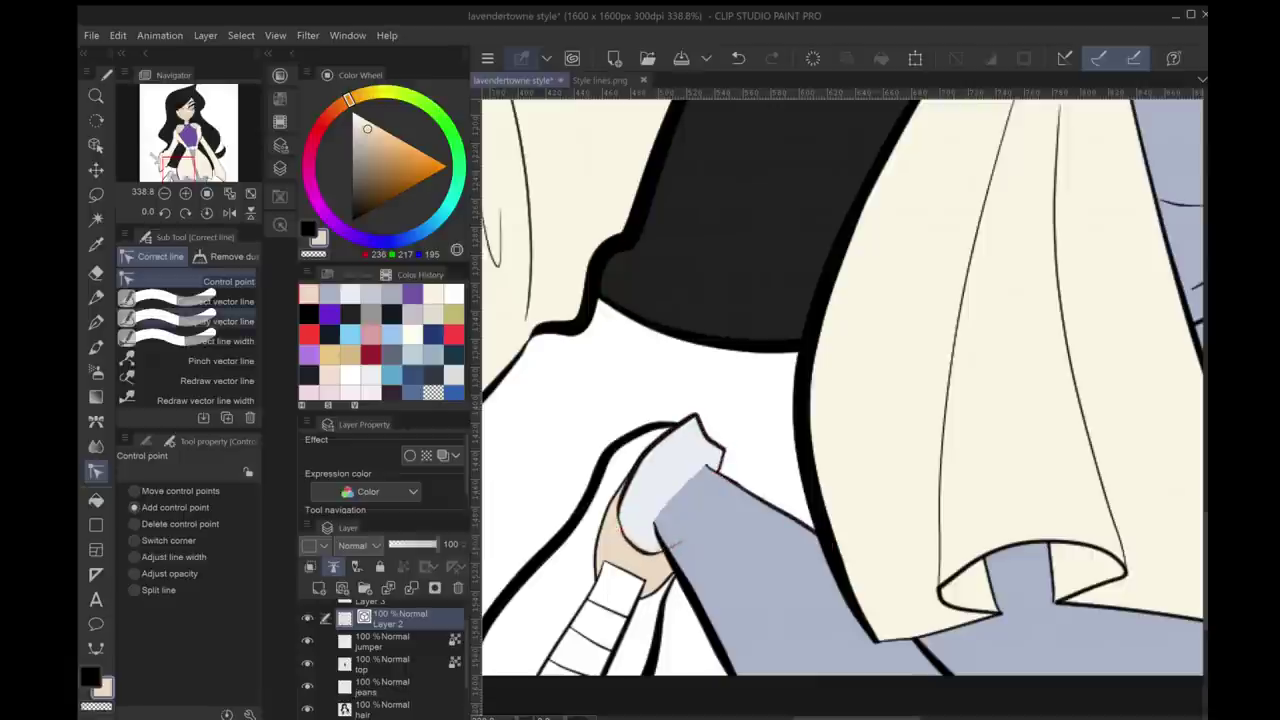
{"action": "key", "text": "y"}
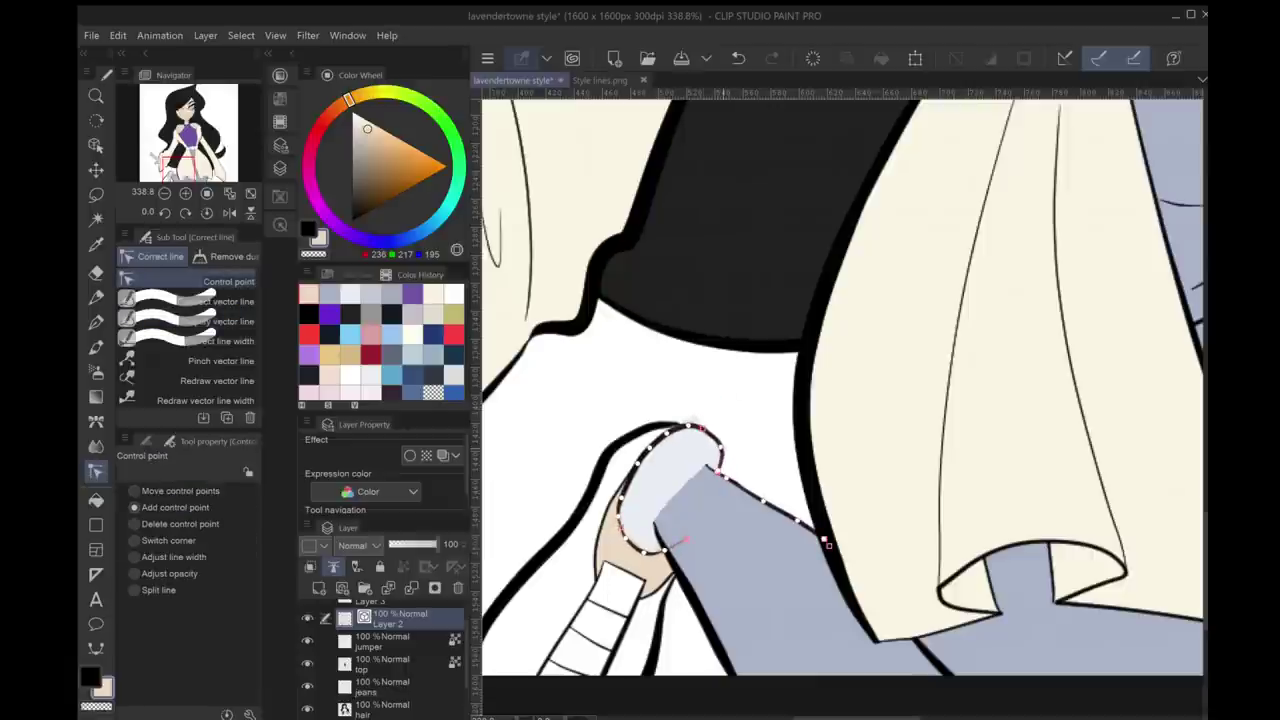
Erase the overshooting end of the cuff outline where it meets the trouser leg on Layer 2
{"action": "scroll", "coordinate": [828, 543], "scroll_direction": "down", "scroll_amount": 4}
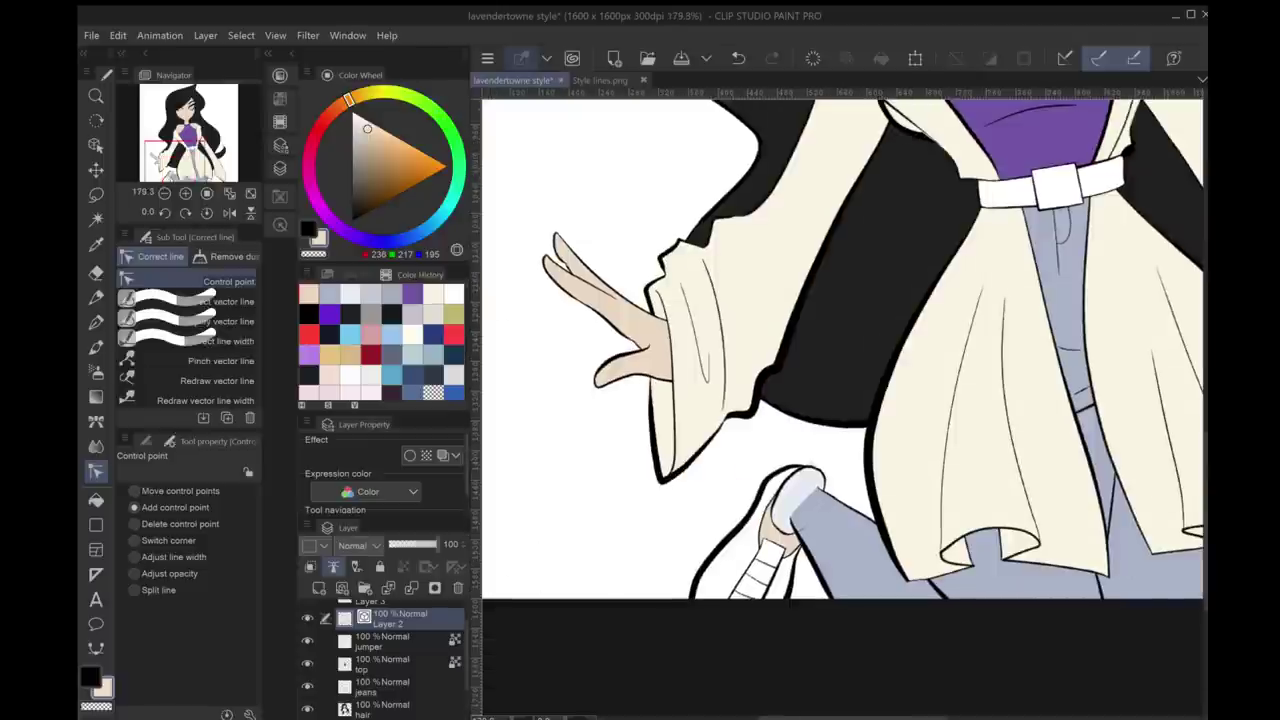
{"action": "scroll", "coordinate": [727, 425], "scroll_direction": "up", "scroll_amount": 3}
{"action": "key", "text": "e"}
{"action": "scroll", "coordinate": [727, 425], "scroll_direction": "down", "scroll_amount": 4}
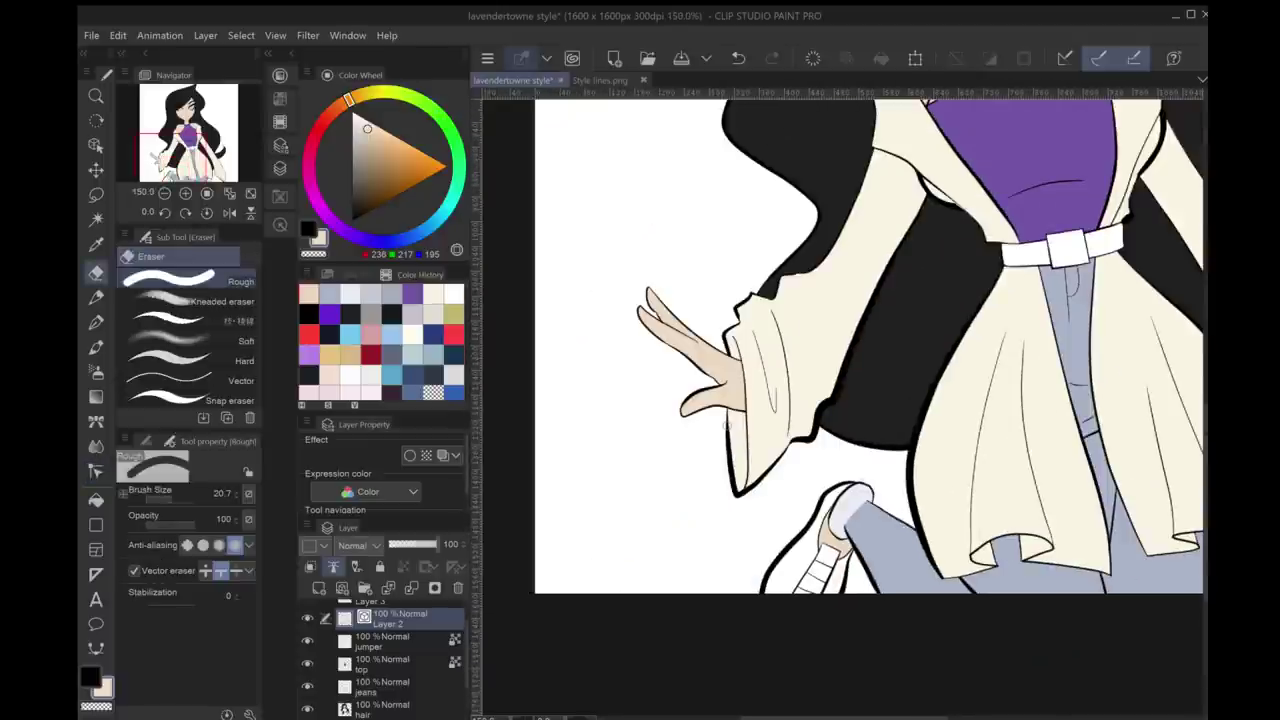
Hide the jeans layer and draw the cuff's curved inner edge in black on Layer 2 with the G-pen at size 3.0
{"action": "scroll", "coordinate": [727, 425], "scroll_direction": "up", "scroll_amount": 1}
{"action": "scroll", "coordinate": [727, 425], "scroll_direction": "up", "scroll_amount": 4}
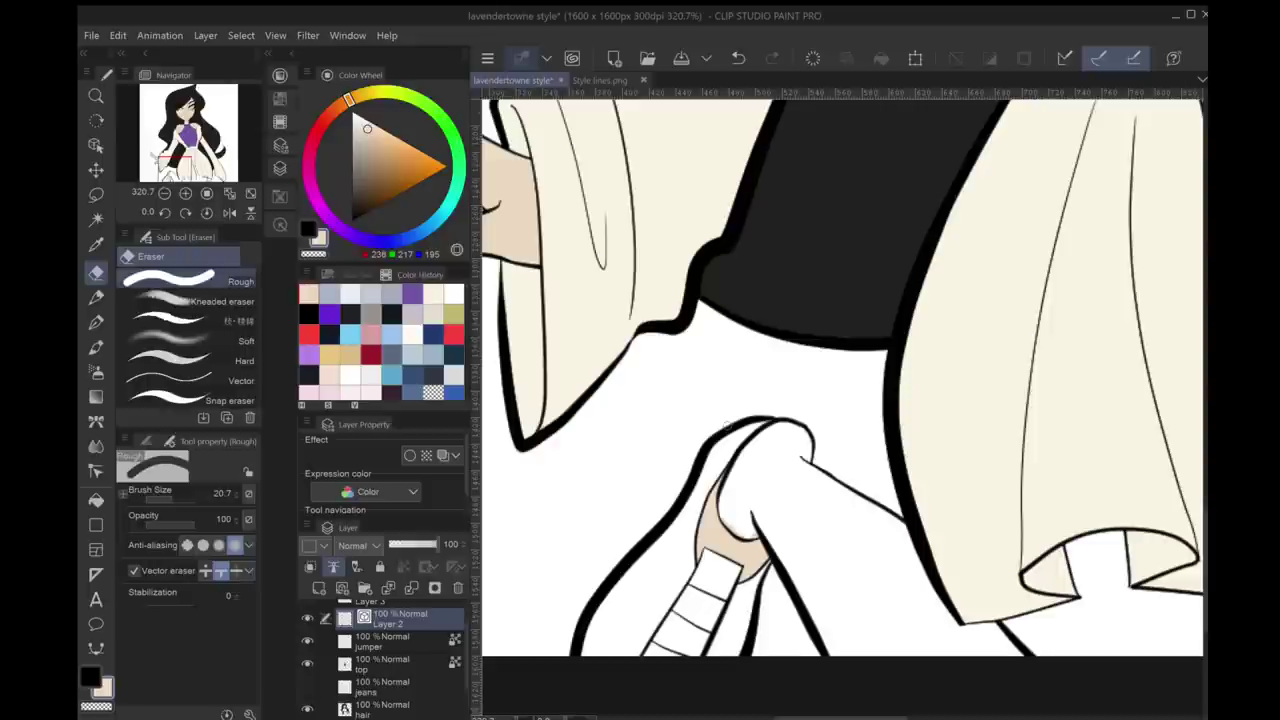
{"action": "key", "text": "p"}
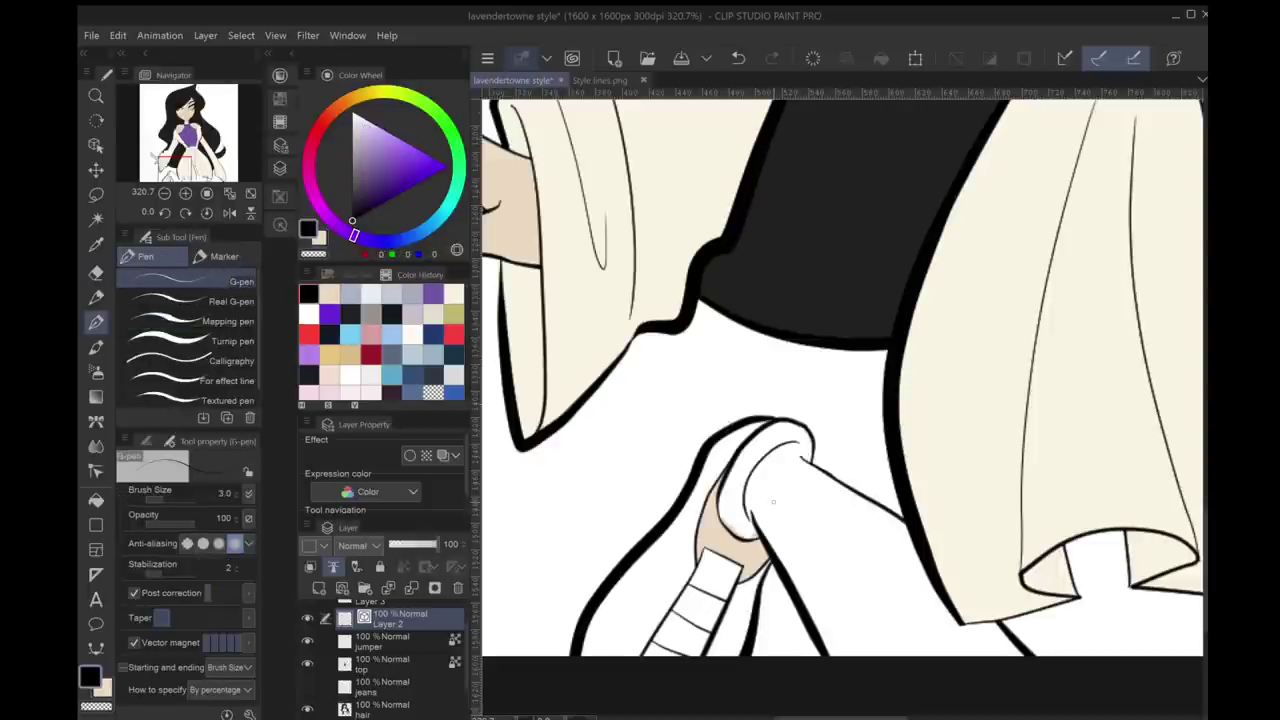
{"action": "scroll", "coordinate": [766, 503], "scroll_direction": "down", "scroll_amount": 2}
{"action": "scroll", "coordinate": [766, 503], "scroll_direction": "up", "scroll_amount": 3}
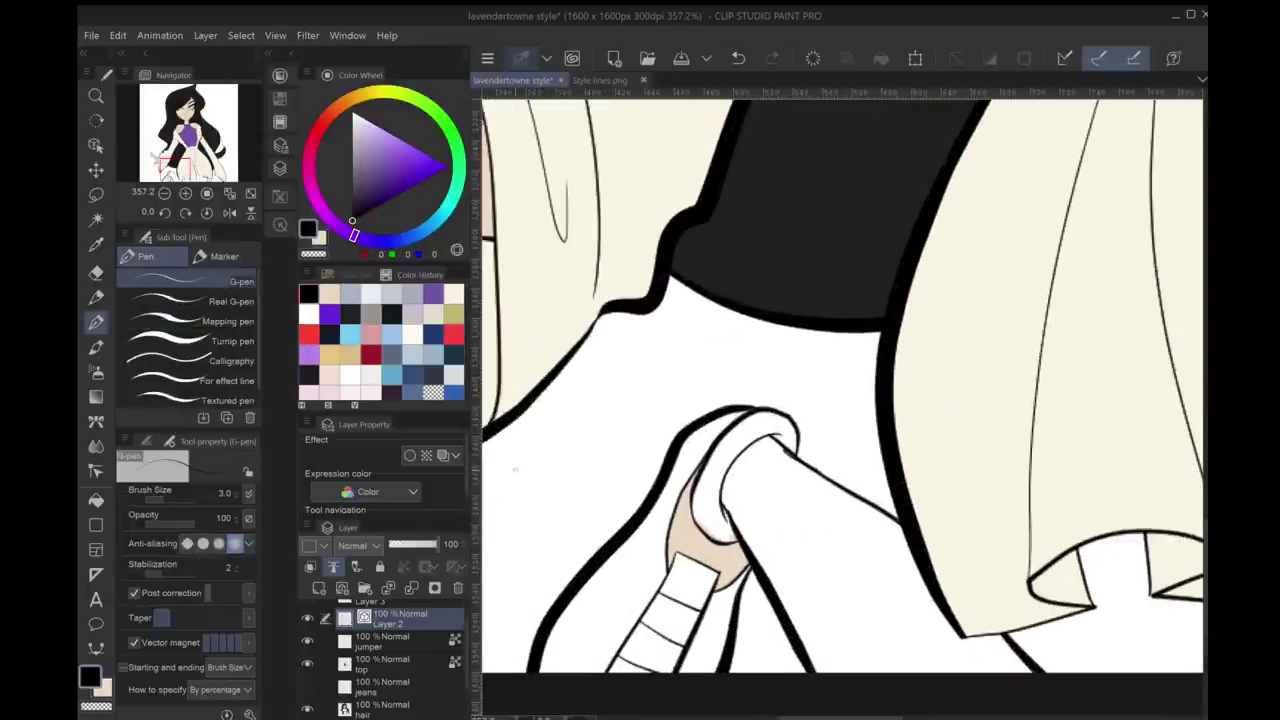
Trim the end of the trouser leg's upper line on Layer 2 and extend it to the cuff's inner edge with control points
{"action": "key", "text": "y"}
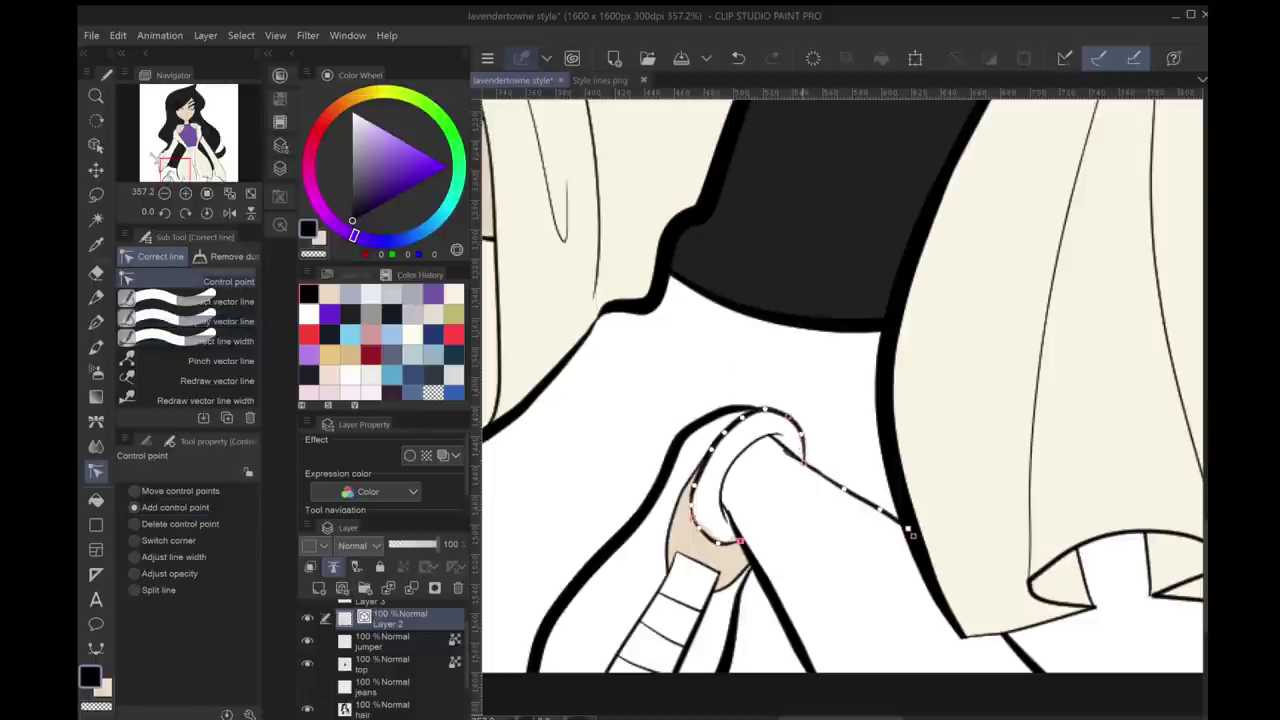
{"action": "key", "text": "ctrl+z"}
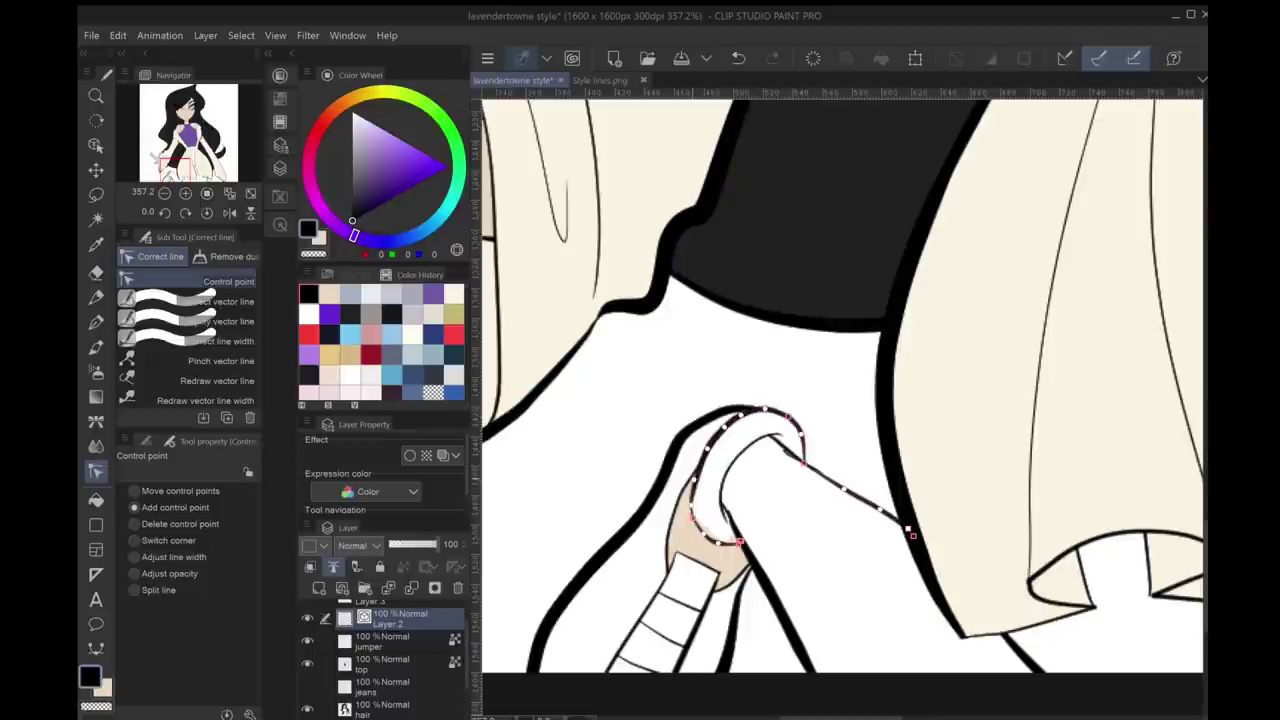
{"action": "scroll", "coordinate": [823, 493], "scroll_direction": "down", "scroll_amount": 5}
{"action": "scroll", "coordinate": [823, 493], "scroll_direction": "up", "scroll_amount": 7}
{"action": "left_click", "coordinate": [220, 301]}
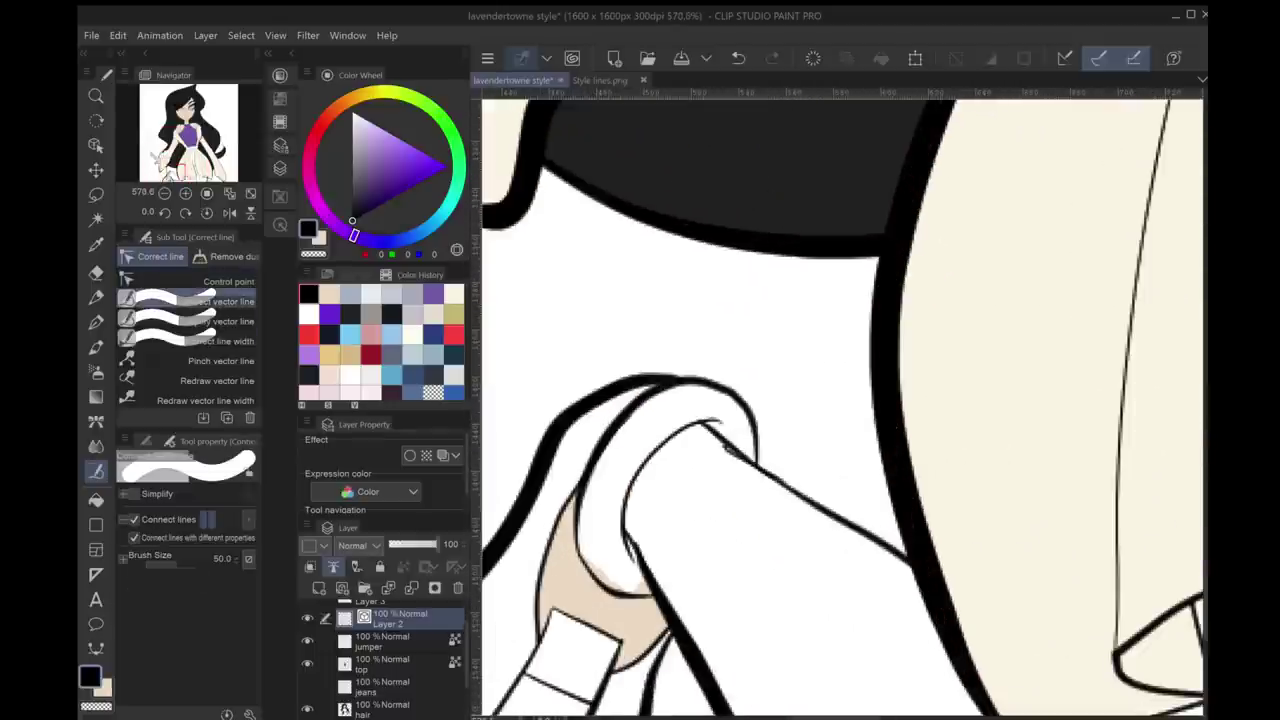
{"action": "left_click", "coordinate": [229, 281]}
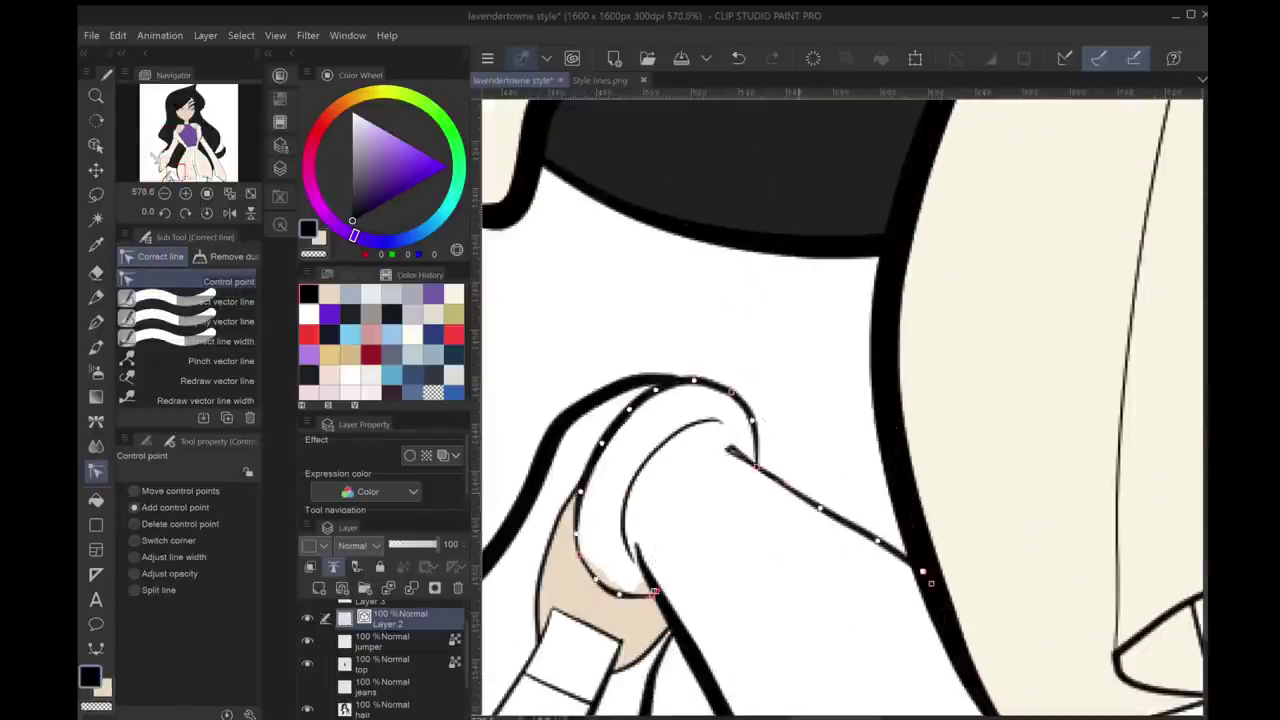
{"action": "key", "text": "e"}
{"action": "key", "text": "y"}
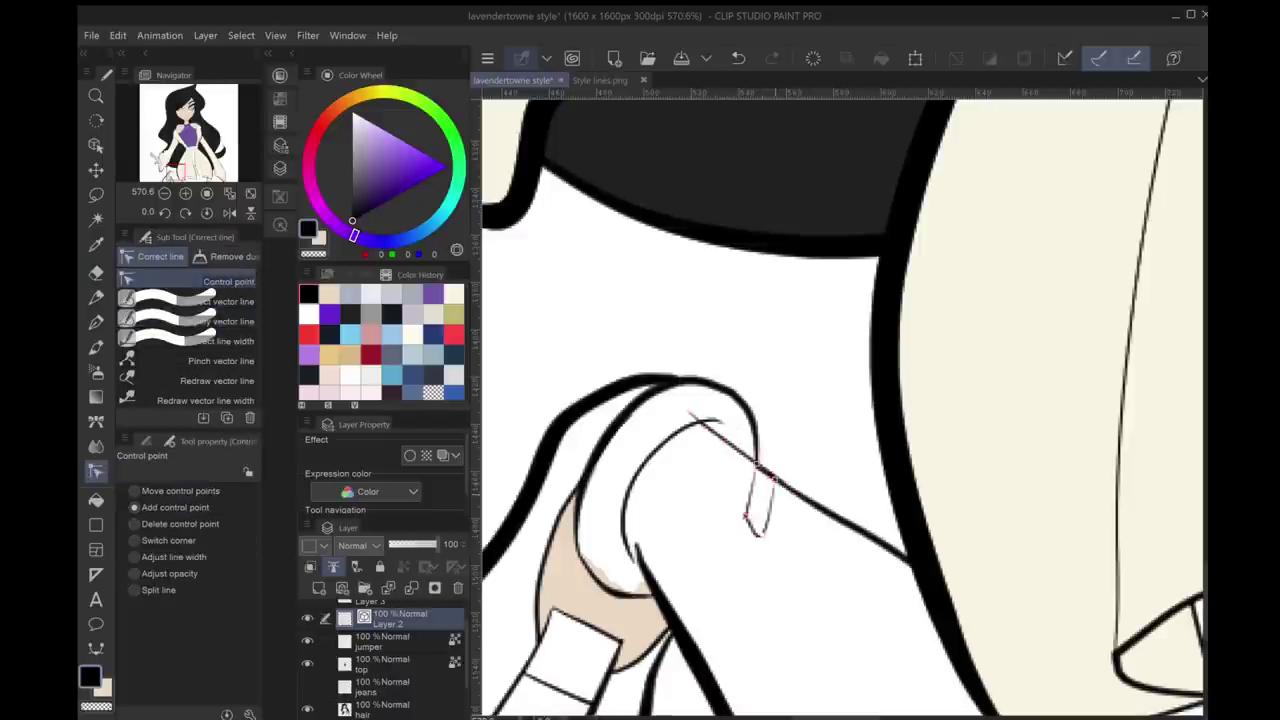
Reshape the start of the trouser leg's lower line on Layer 2 so it meets the cuff's curved inner edge, and erase stray line ends
{"action": "key", "text": "e"}
{"action": "key", "text": "y"}
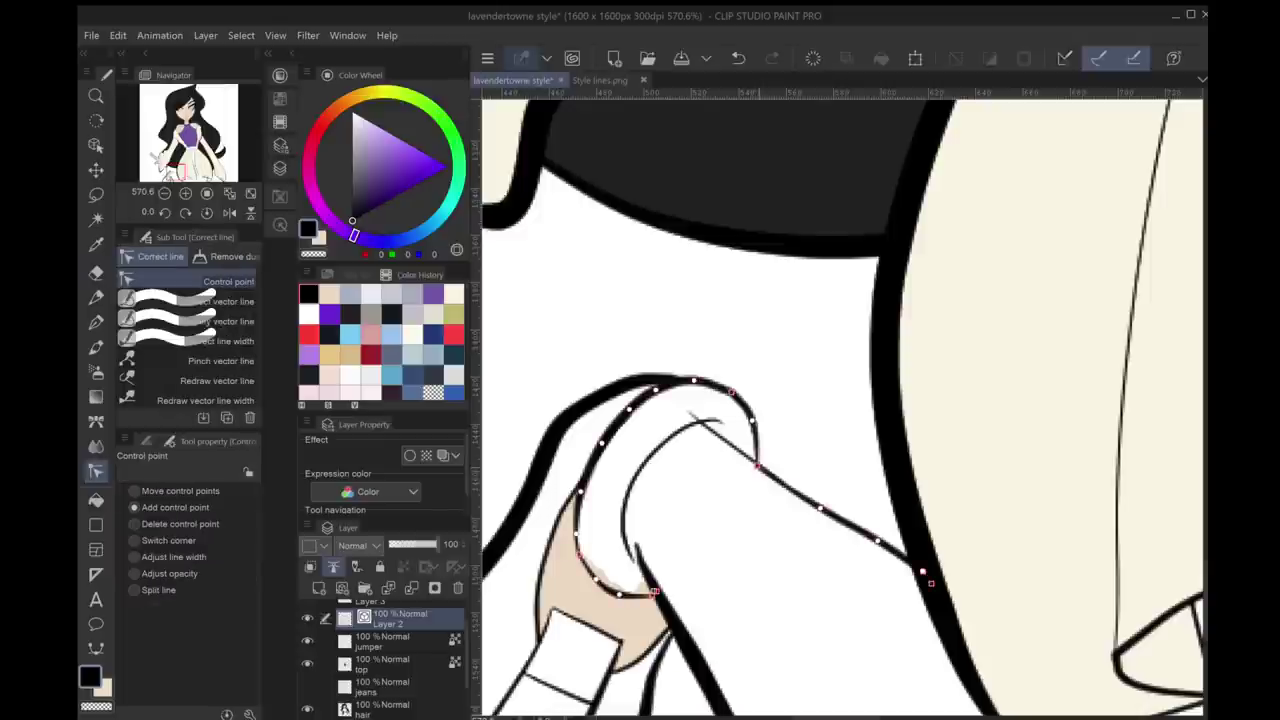
{"action": "key", "text": "e"}
{"action": "key", "text": "y"}
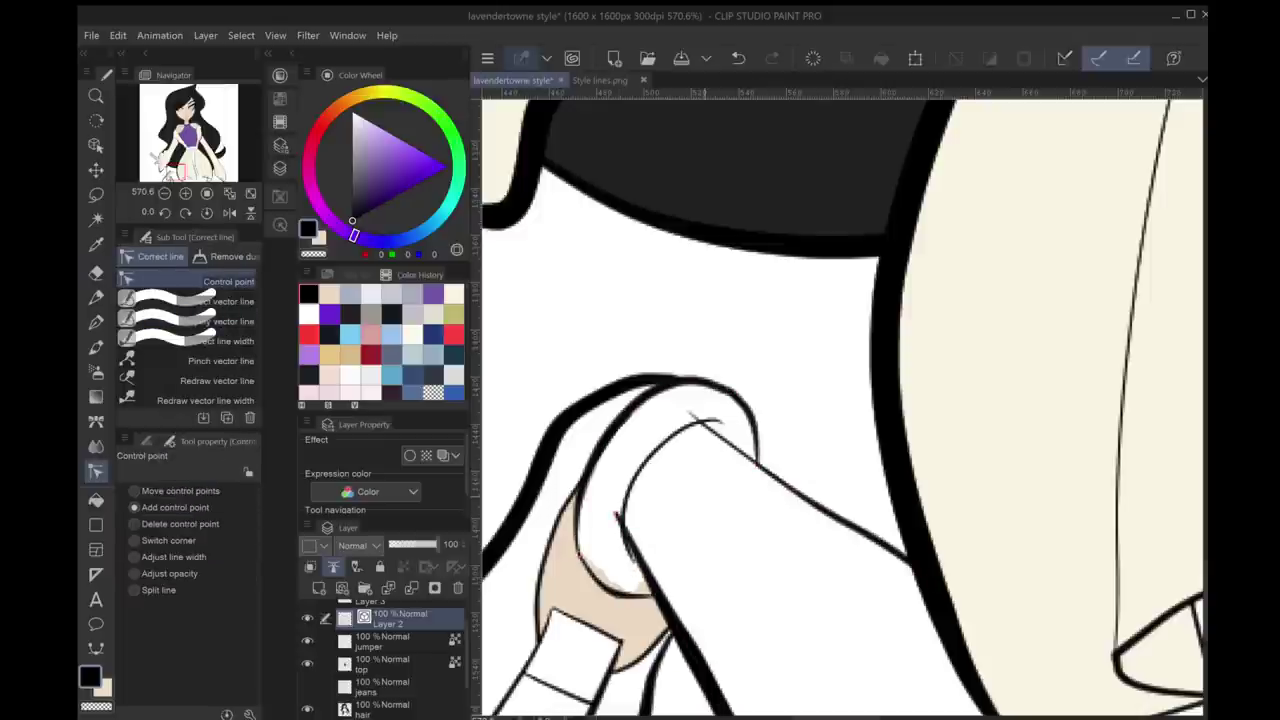
{"action": "key", "text": "e"}
Draw thin black fold lines inside the cuff on Layer 2 with the G-pen at size 3.0
{"action": "key", "text": "ctrl+minus"}
{"action": "key", "text": "ctrl+minus"}
{"action": "key", "text": "ctrl+minus"}
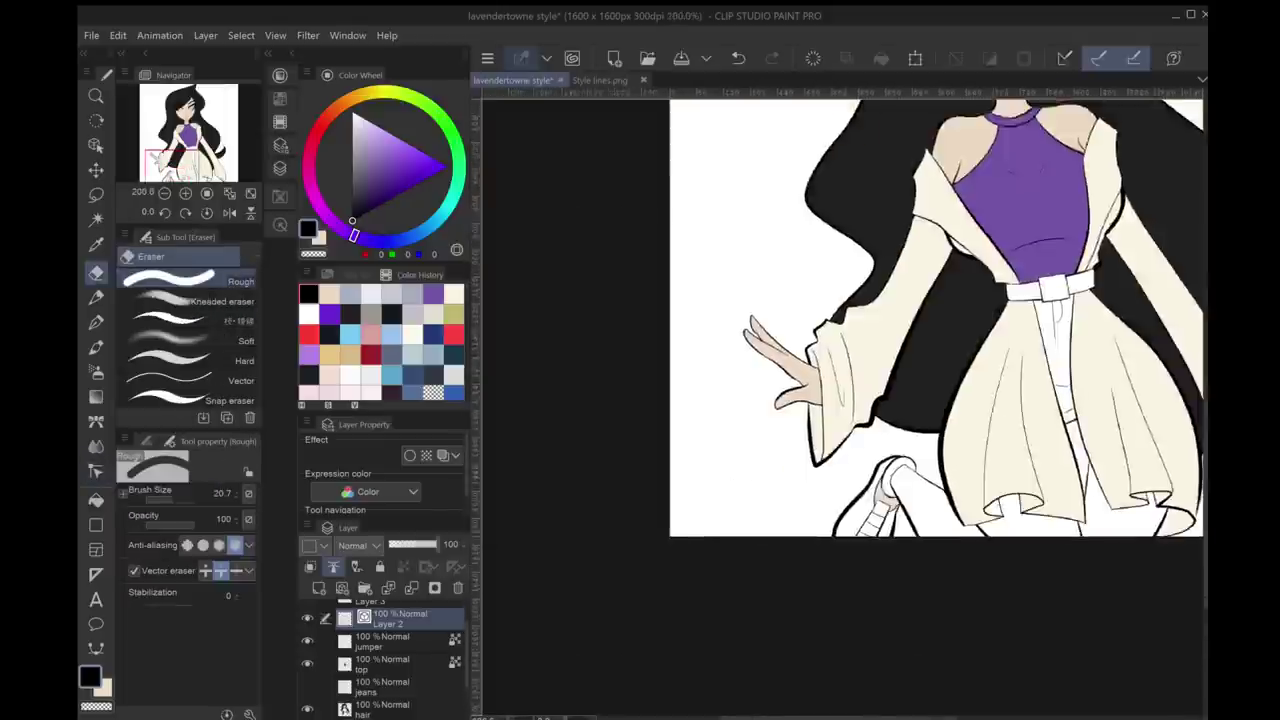
{"action": "key", "text": "ctrl+plus"}
{"action": "key", "text": "ctrl+plus"}
{"action": "key", "text": "p"}
{"action": "key", "text": "ctrl+z"}
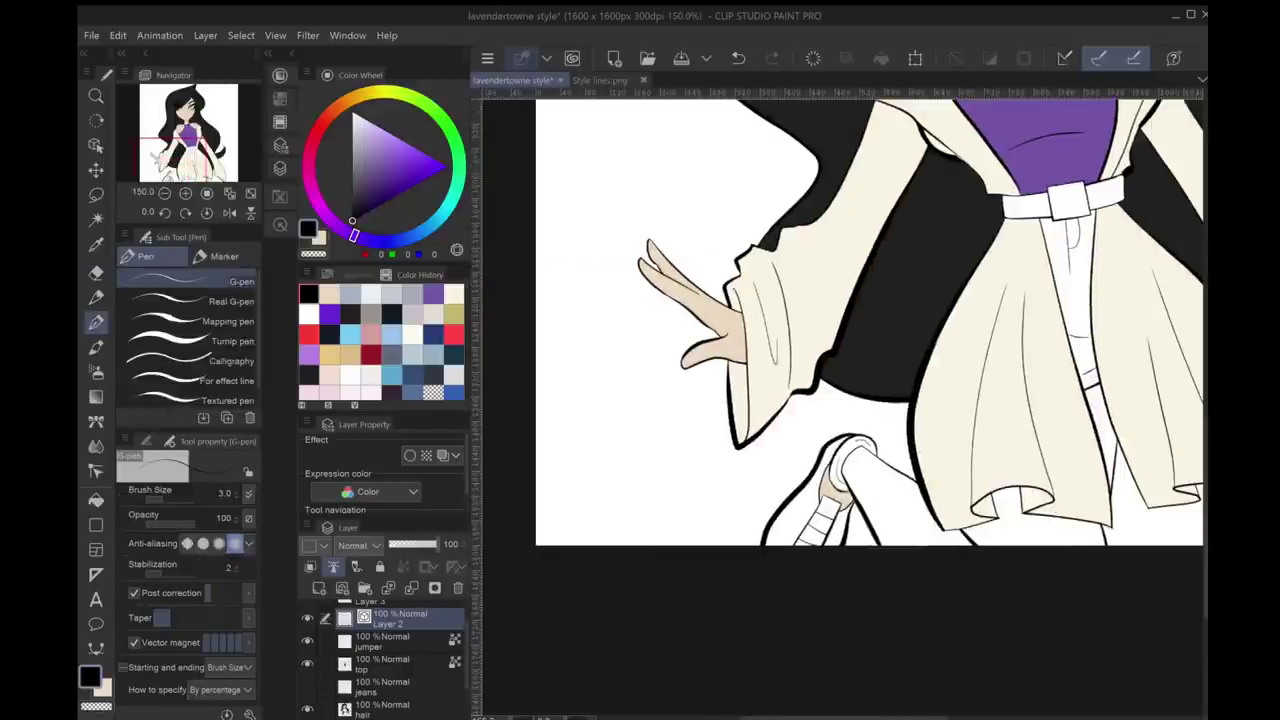
{"action": "key", "text": "ctrl+y"}
Show the jeans layer, color the cuff pale blue-white (RGB 233, 238, 242) and repaint the adjoining trouser leg in the jeans' blue-grey
{"action": "key", "text": "e"}
{"action": "key", "text": "alt+bracketleft"}
{"action": "key", "text": "alt+bracketleft"}
{"action": "key", "text": "alt+bracketleft"}
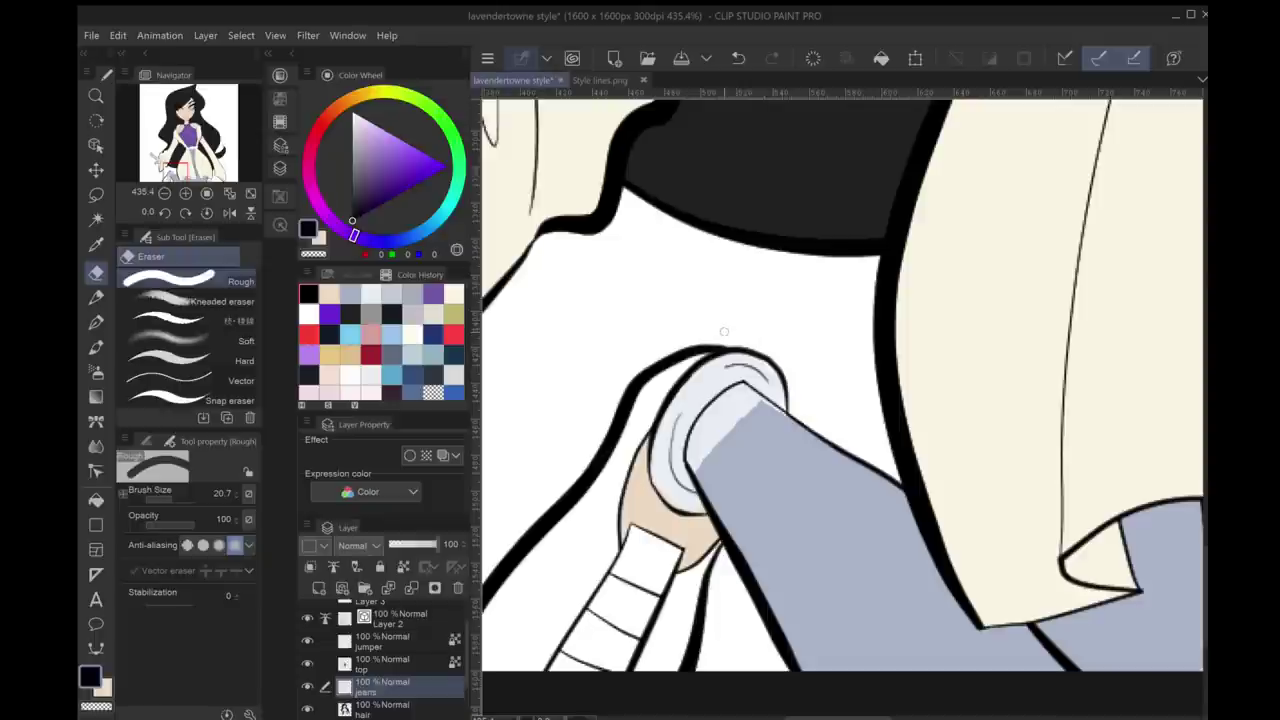
{"action": "key", "text": "g"}
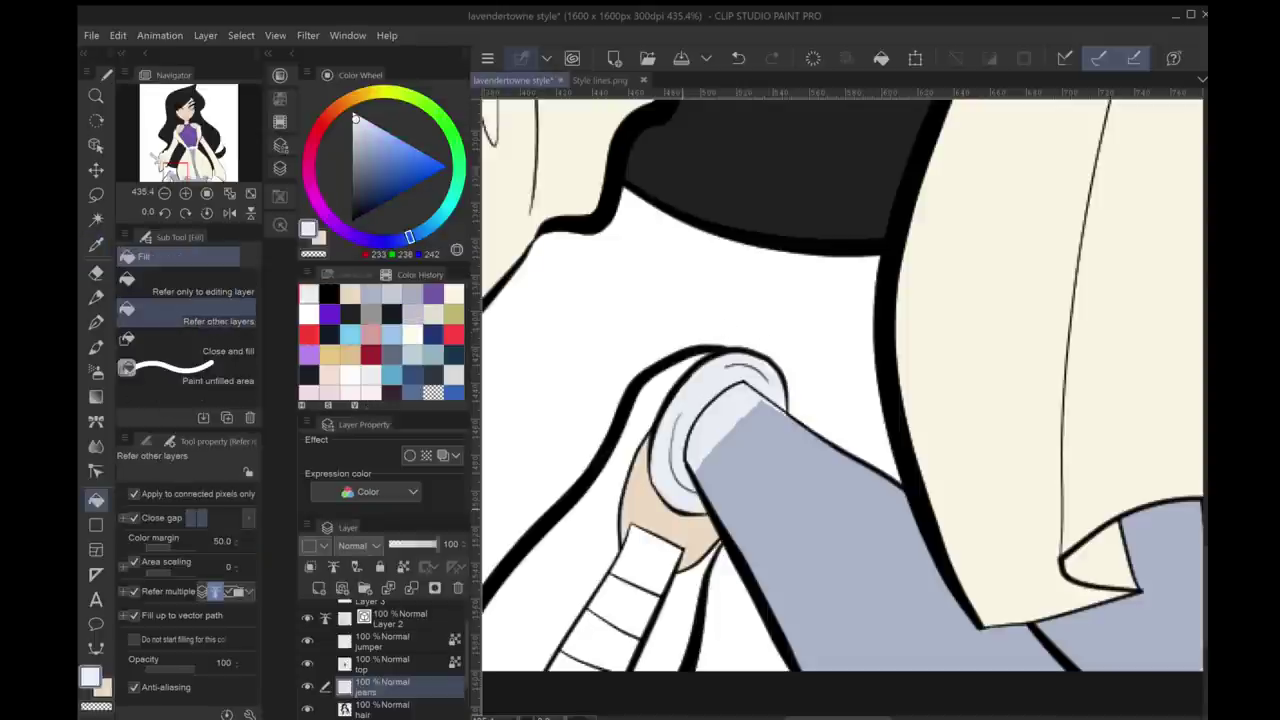
{"action": "key", "text": "p"}
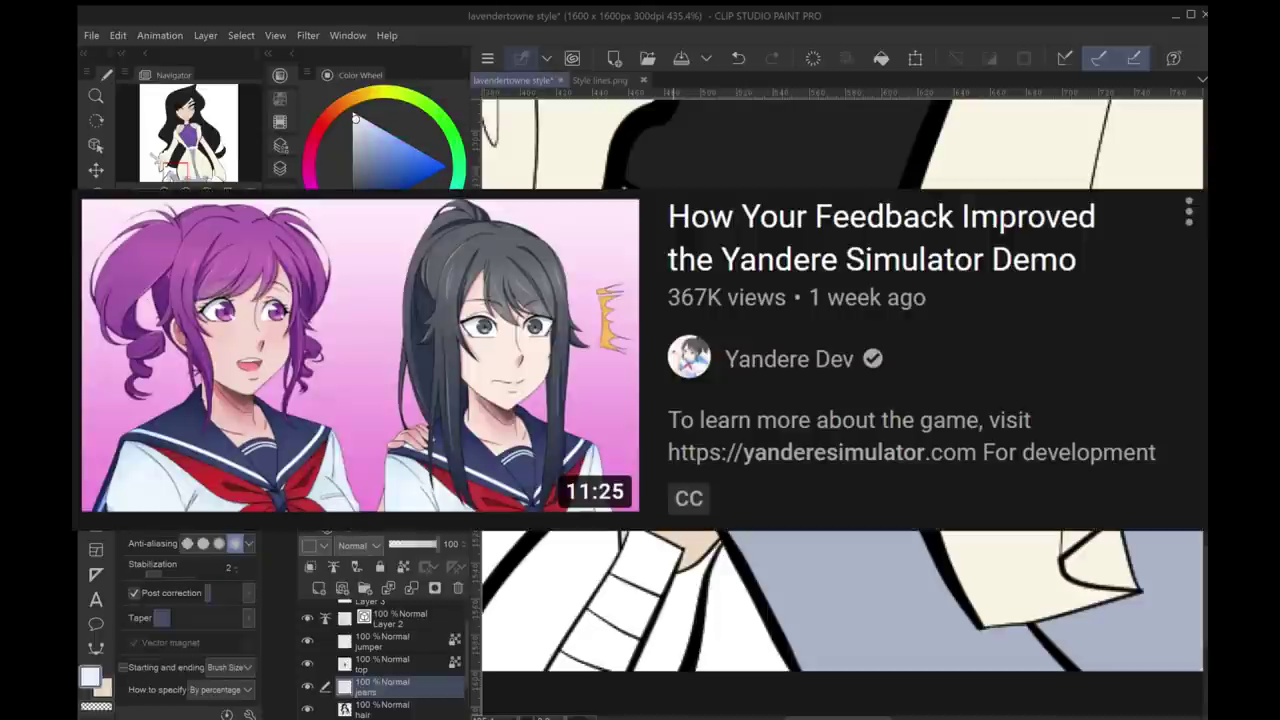
{"action": "scroll", "coordinate": [842, 380], "scroll_direction": "down", "scroll_amount": 3}
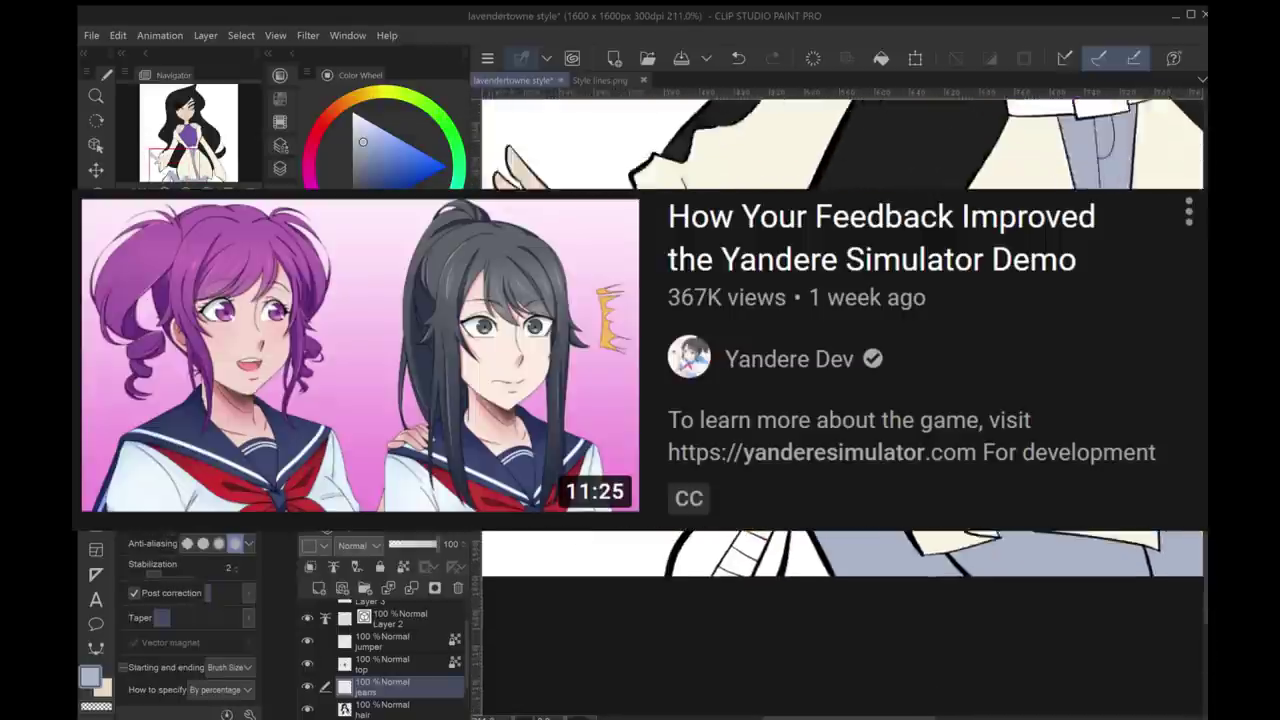
{"action": "scroll", "coordinate": [842, 380], "scroll_direction": "up", "scroll_amount": 3}
Round off the square top of the shoe's laced tongue on Layer 2 by reshaping its outline with control points
{"action": "left_click", "coordinate": [395, 618]}
{"action": "key", "text": "x"}
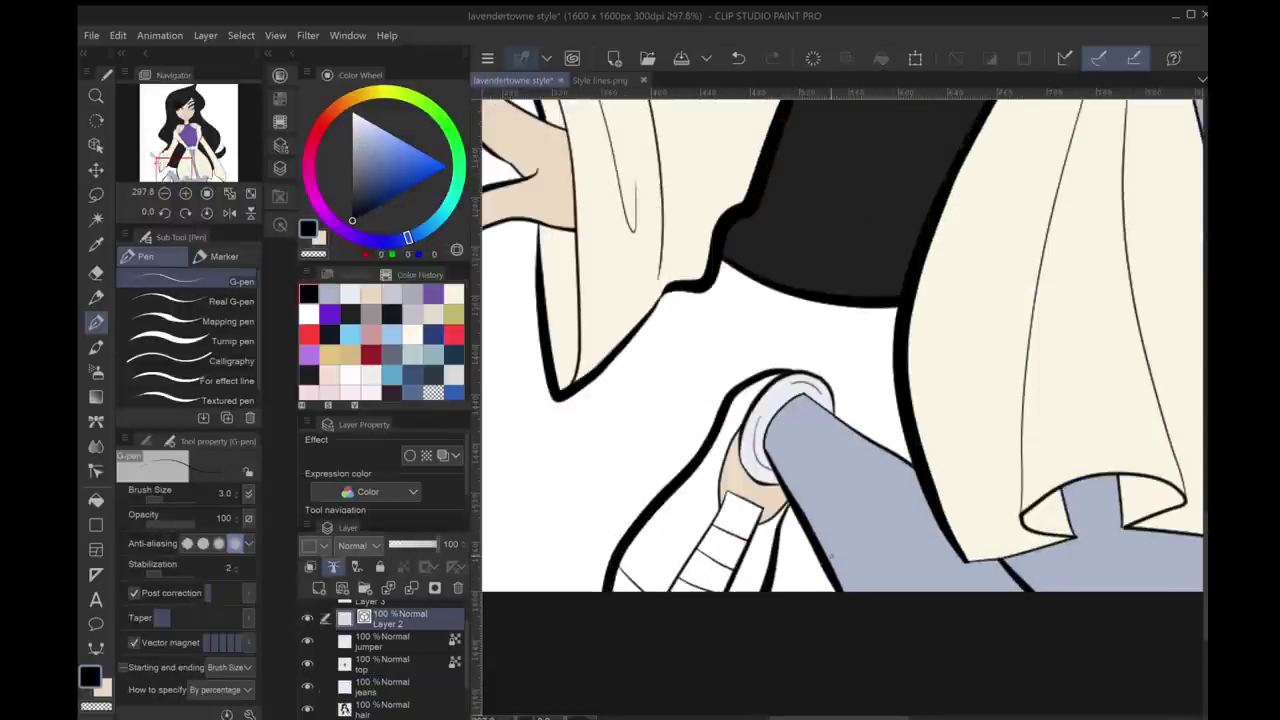
{"action": "scroll", "coordinate": [842, 380], "scroll_direction": "up", "scroll_amount": 4}
{"action": "key", "text": "y"}
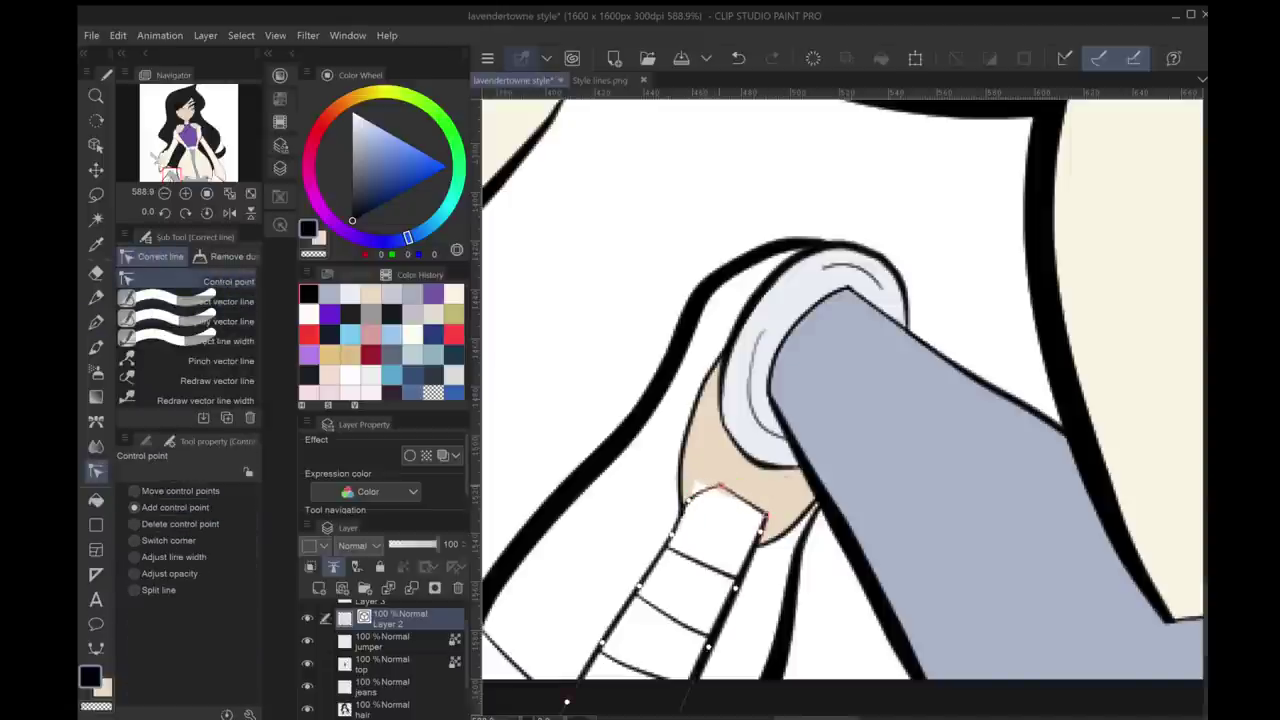
{"action": "left_click_drag", "start_coordinate": [750, 515], "coordinate": [802, 464]}
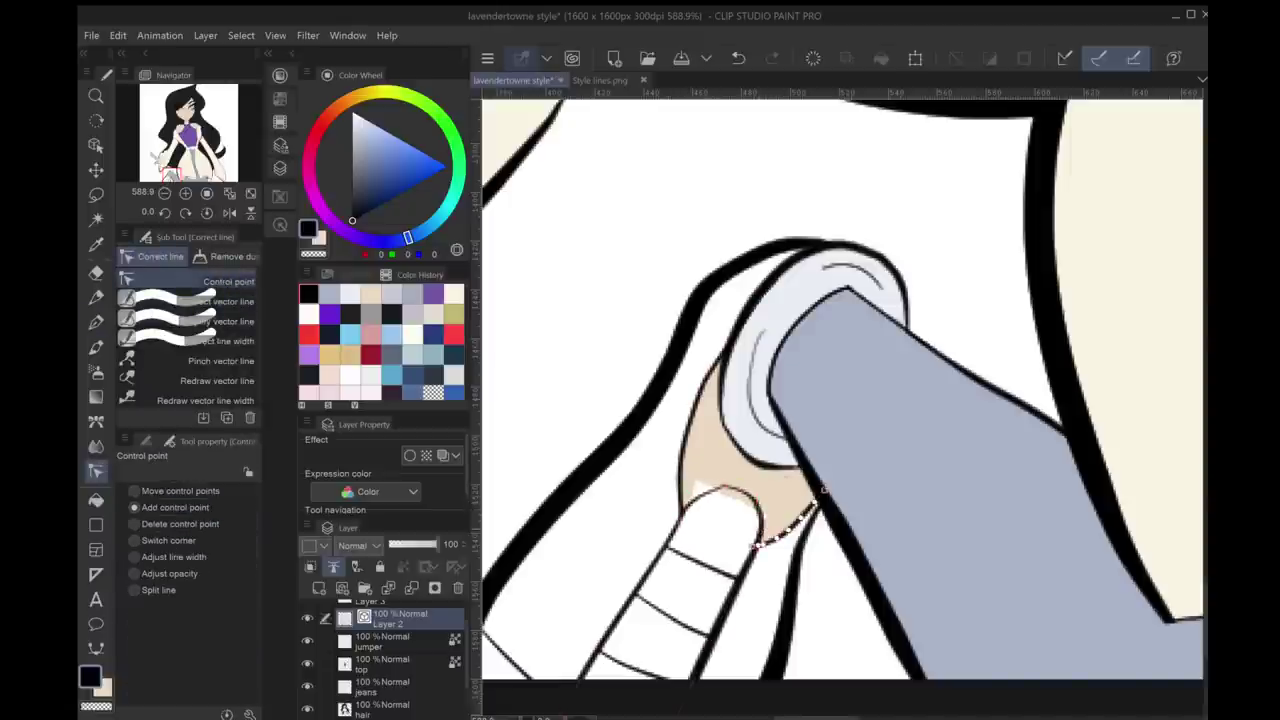
{"action": "key", "text": "p"}
{"action": "key", "text": "y"}
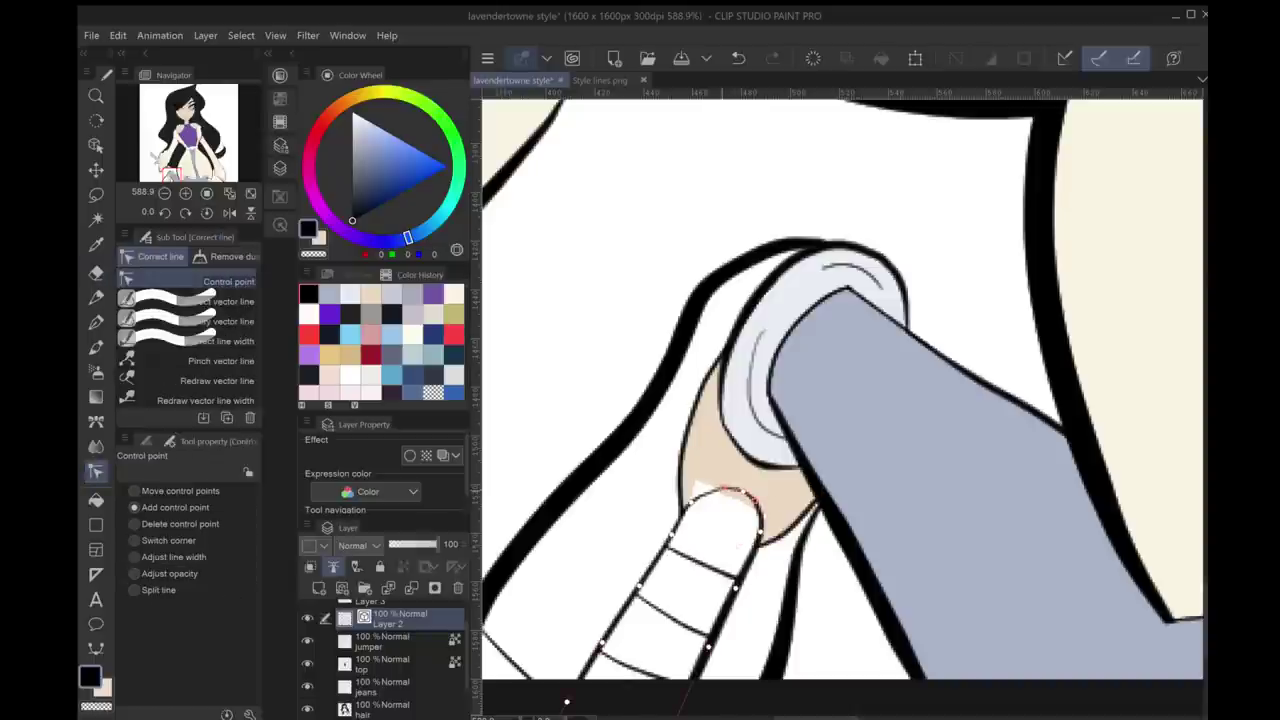
Paint the uncolored gap above the rounded shoe tongue on the skin layer with the sampled ankle skin tone
{"action": "scroll", "coordinate": [842, 380], "scroll_direction": "down", "scroll_amount": 4}
{"action": "key", "text": "g"}
{"action": "scroll", "coordinate": [842, 360], "scroll_direction": "up", "scroll_amount": 4}
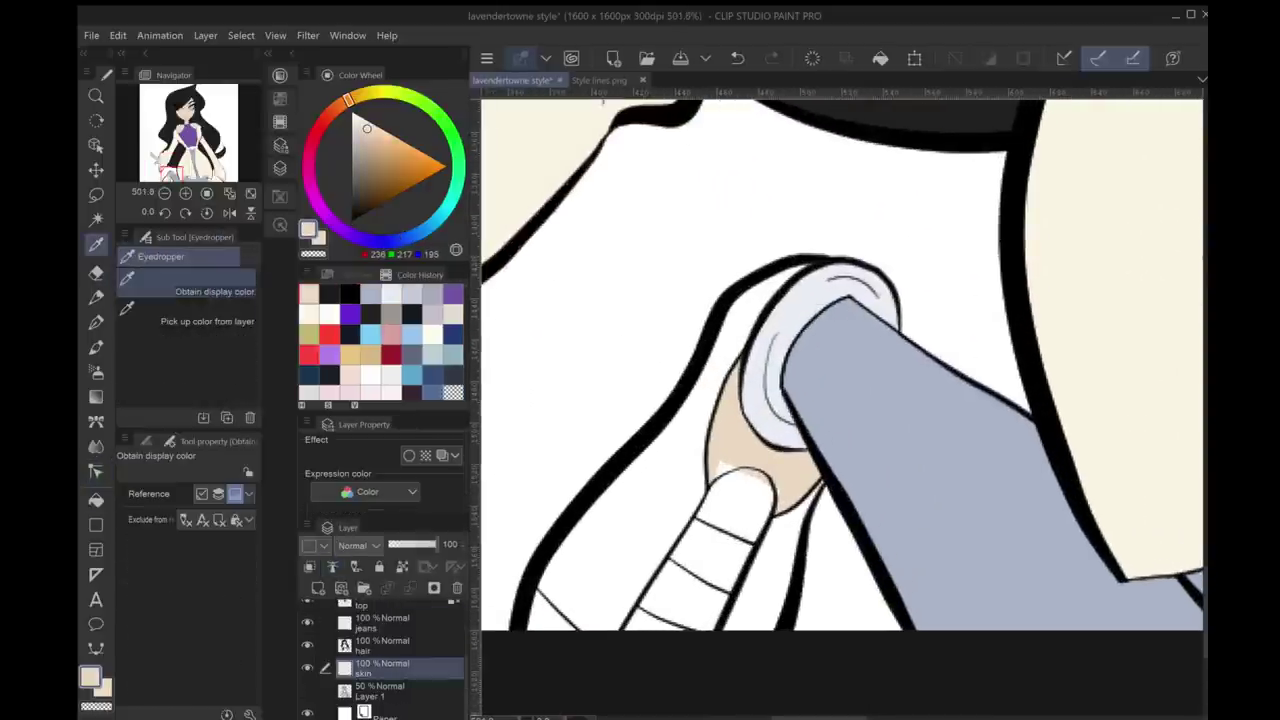
{"action": "key", "text": "p"}
{"action": "scroll", "coordinate": [842, 360], "scroll_direction": "down", "scroll_amount": 3}
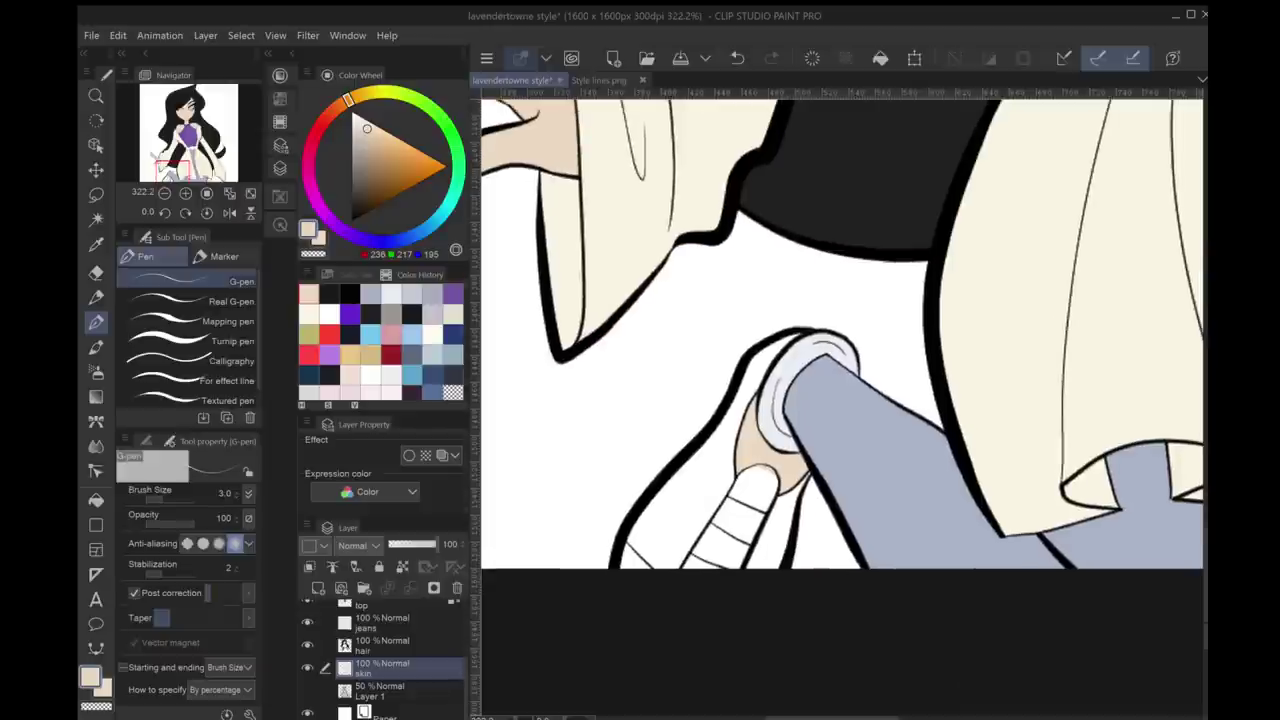
Create a layer named shoe below Layer 2 and fill the shoe panels on it with dark red
{"action": "key", "text": "ctrl+shift+n"}
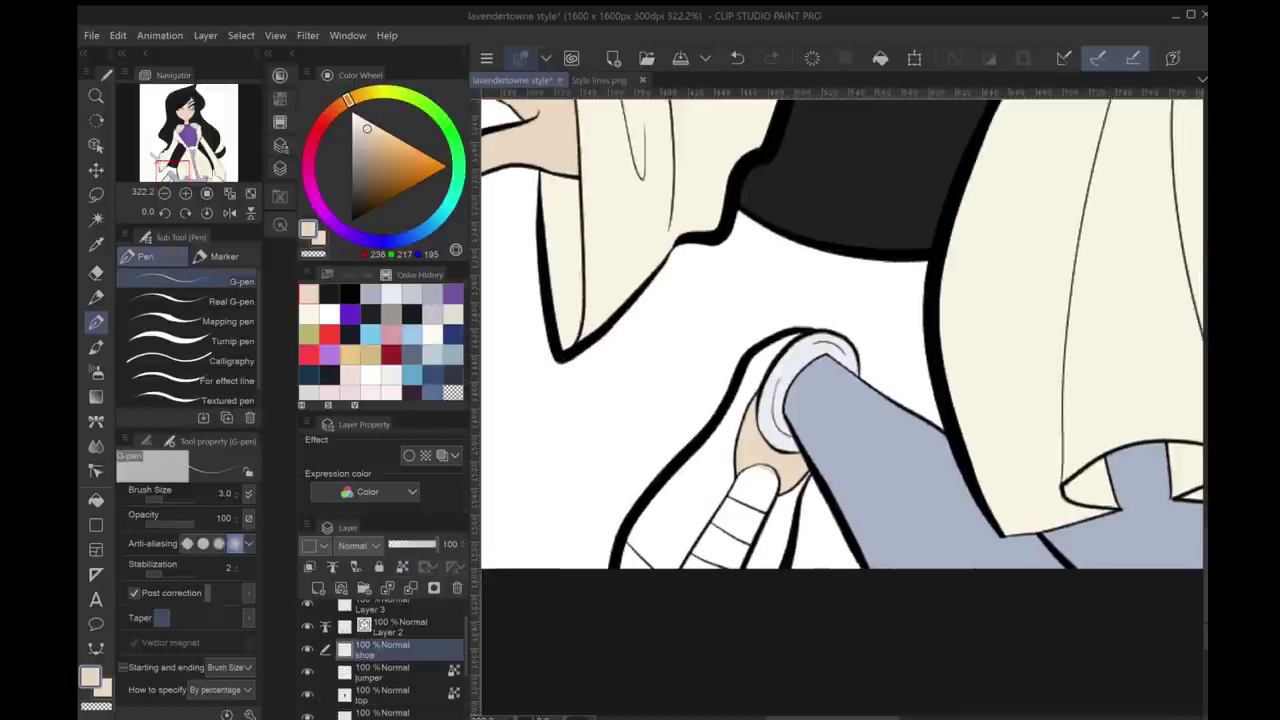
{"action": "key", "text": "g"}
{"action": "left_click", "coordinate": [705, 470]}
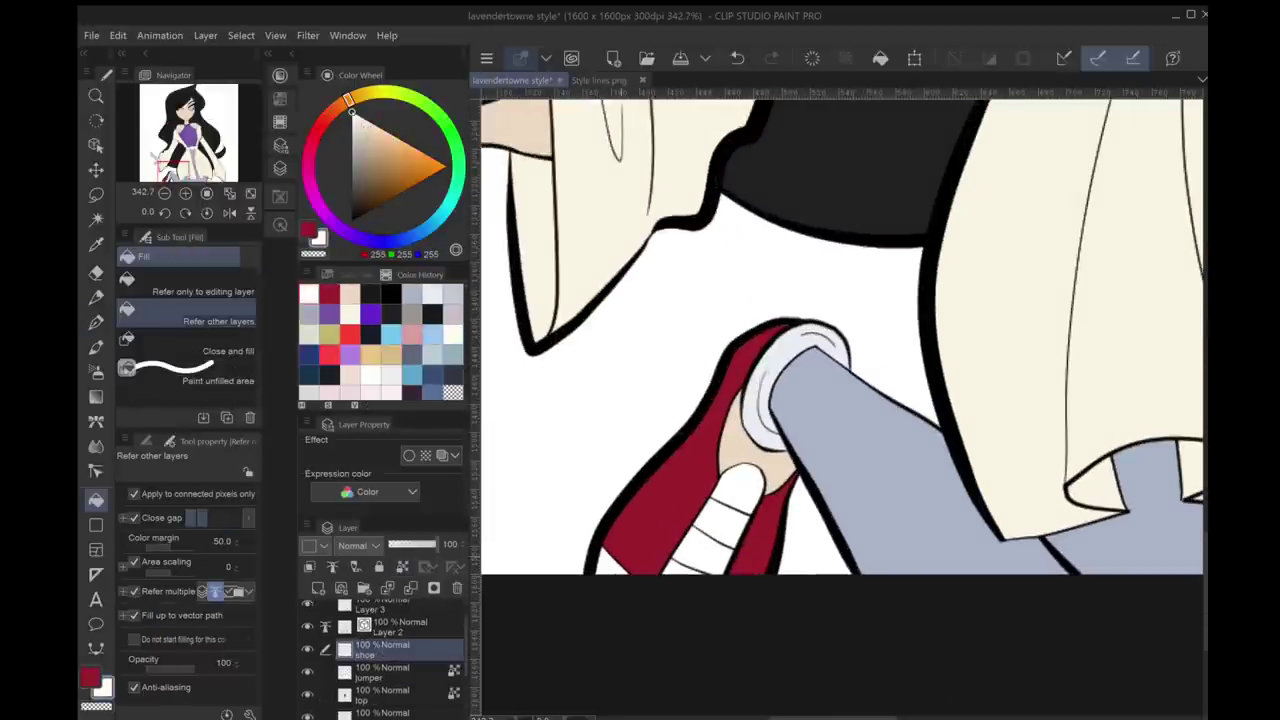
Recolor the shoe panels on the shoe layer with the purple of the top (RGB 117, 86, 165)
{"action": "scroll", "coordinate": [842, 360], "scroll_direction": "down", "scroll_amount": 3}
{"action": "scroll", "coordinate": [842, 360], "scroll_direction": "up", "scroll_amount": 2}
{"action": "left_click", "coordinate": [370, 313]}
{"action": "left_click", "coordinate": [745, 500]}
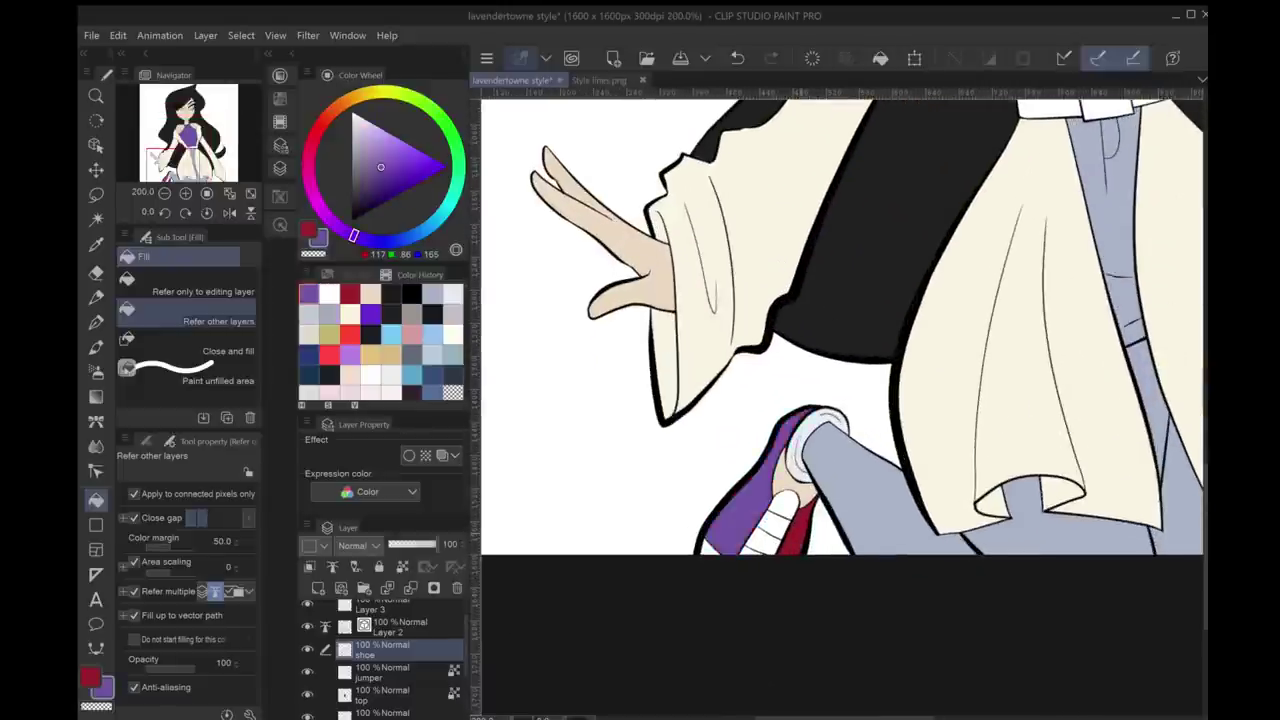
{"action": "scroll", "coordinate": [842, 360], "scroll_direction": "down", "scroll_amount": 3}
{"action": "scroll", "coordinate": [842, 360], "scroll_direction": "up", "scroll_amount": 4}
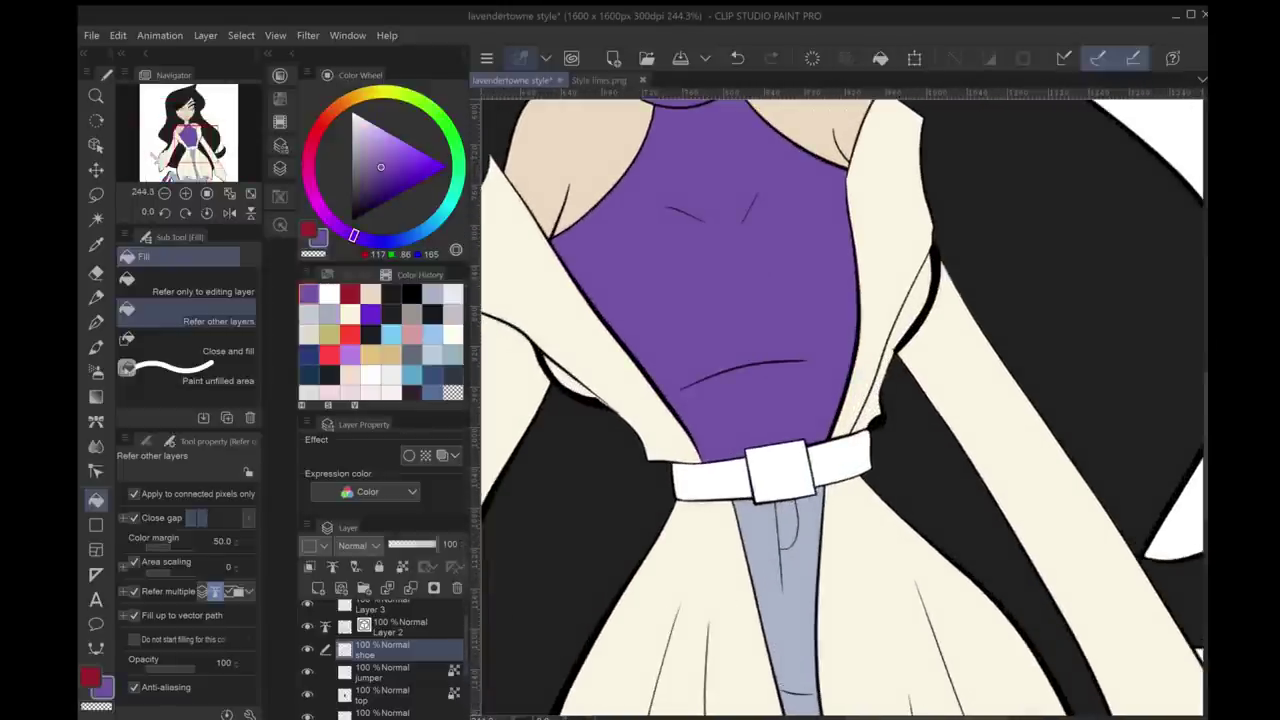
Save the file, create a layer named belt above the shoe layer, and fill both belt straps with dark purple-brown
{"action": "scroll", "coordinate": [842, 360], "scroll_direction": "down", "scroll_amount": 3}
{"action": "scroll", "coordinate": [900, 534], "scroll_direction": "up", "scroll_amount": 4}
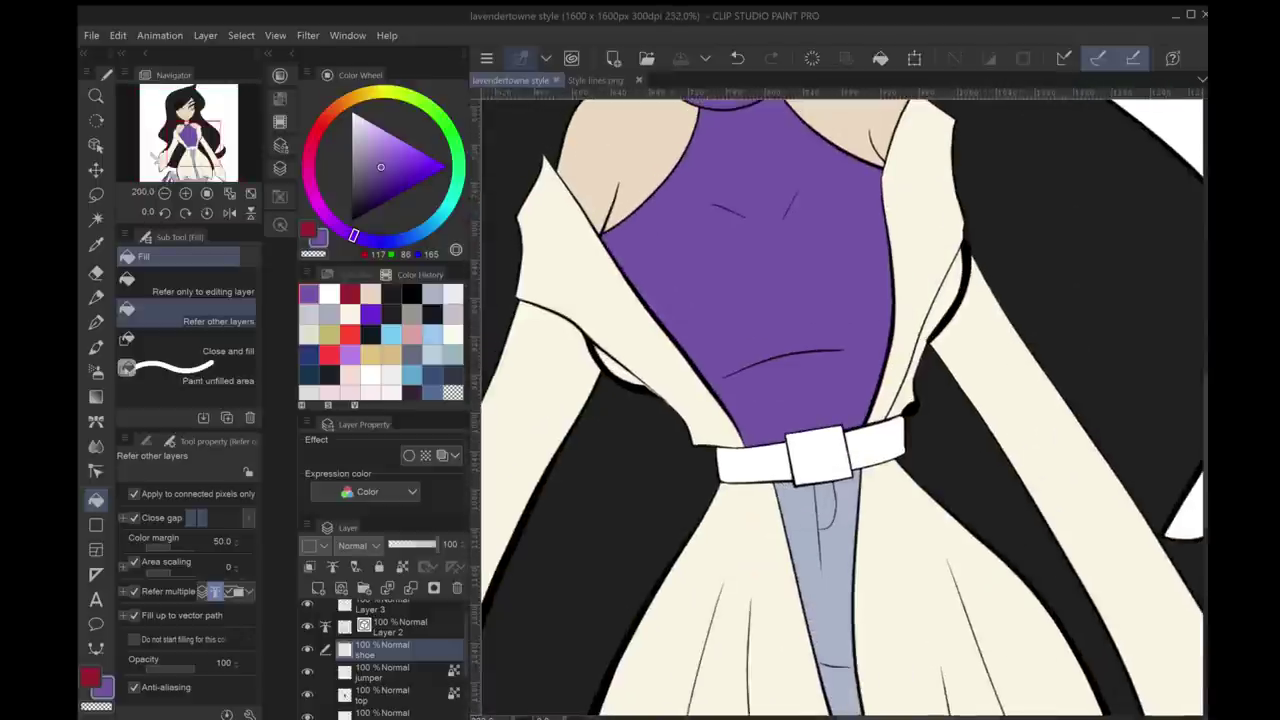
{"action": "key", "text": "ctrl+shift+n"}
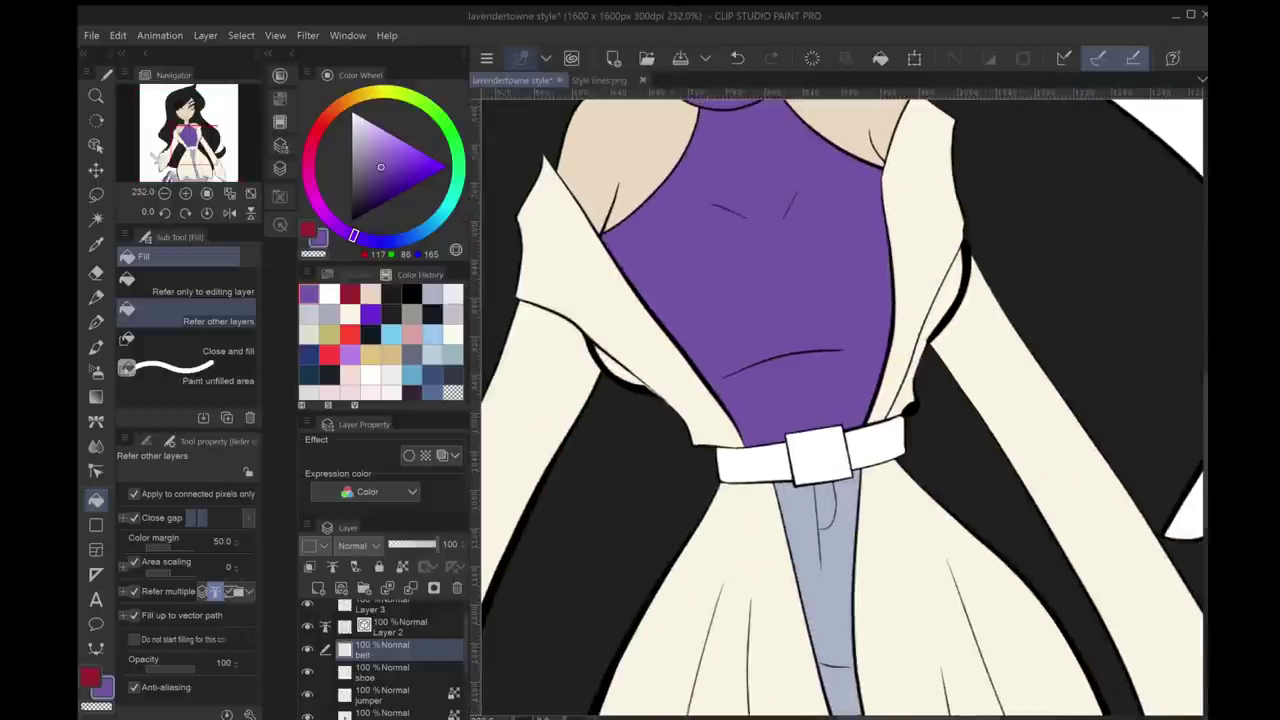
{"action": "left_click", "coordinate": [756, 463]}
{"action": "left_click", "coordinate": [875, 443]}
{"action": "scroll", "coordinate": [840, 400], "scroll_direction": "down", "scroll_amount": 3}
{"action": "scroll", "coordinate": [840, 400], "scroll_direction": "up", "scroll_amount": 3}
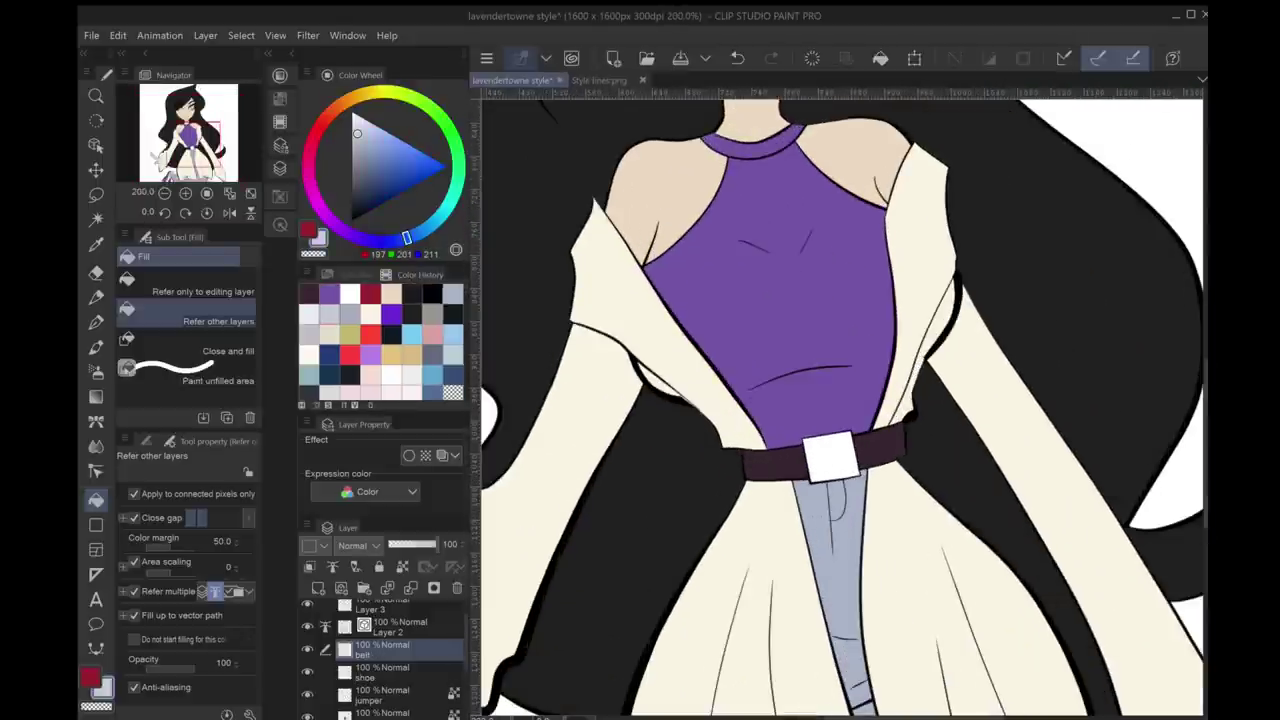
Fill the belt buckle on the belt layer with light grey (RGB 183, 183, 183)
{"action": "left_click", "coordinate": [351, 143]}
{"action": "left_click", "coordinate": [830, 455]}
{"action": "scroll", "coordinate": [840, 400], "scroll_direction": "down", "scroll_amount": 4}
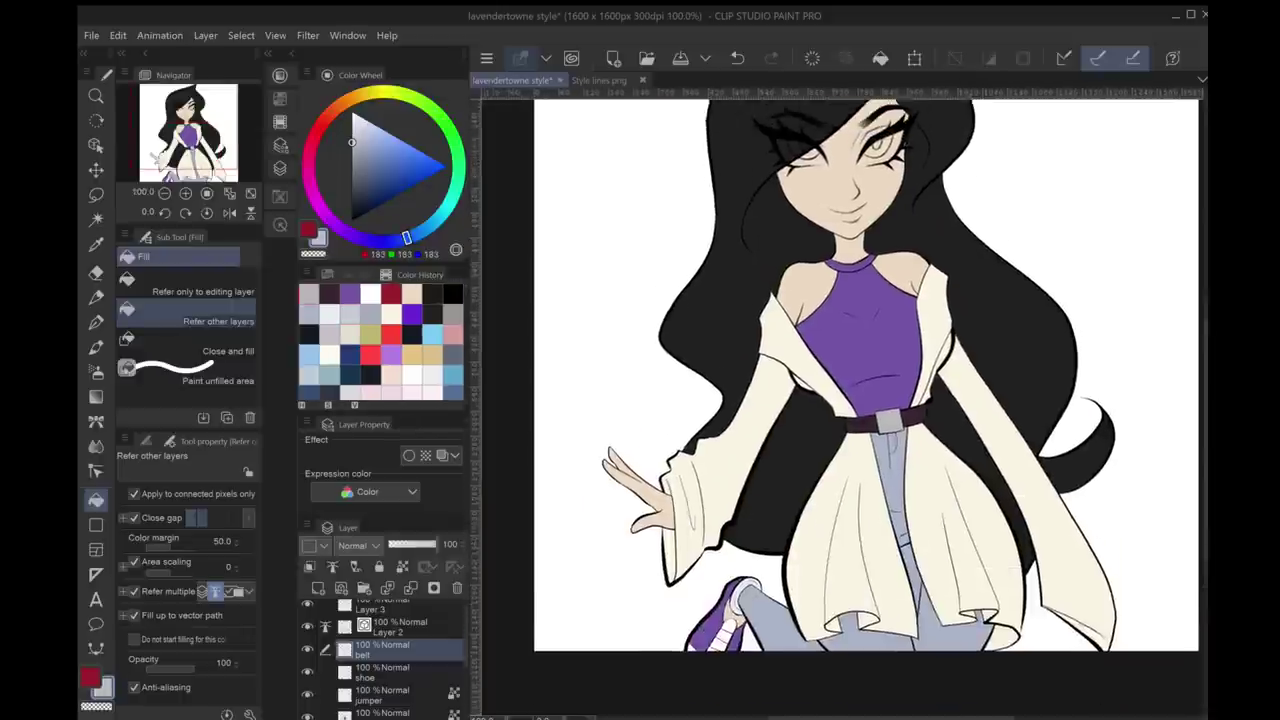
Create a layer named eyes above Layer 2, then outline the partly hair-covered eye in white with the G-pen and fill it white
{"action": "scroll", "coordinate": [840, 400], "scroll_direction": "up", "scroll_amount": 4}
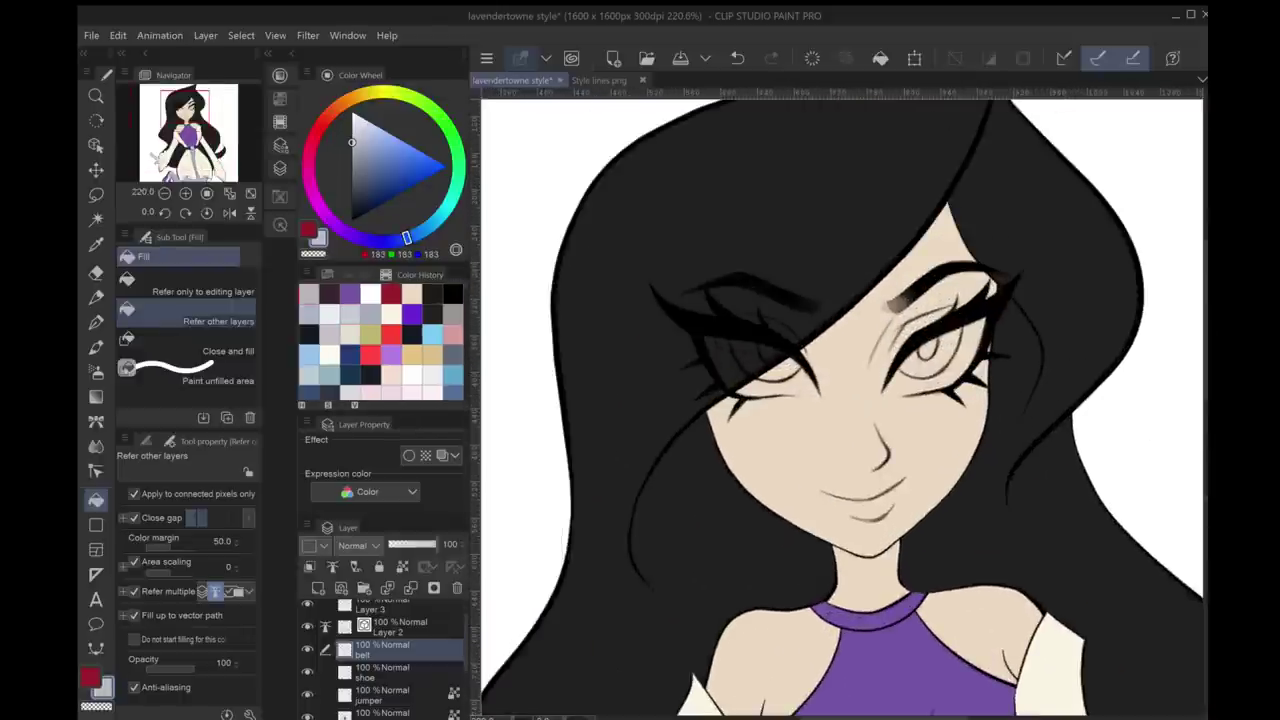
{"action": "left_click", "coordinate": [383, 655]}
{"action": "left_click", "coordinate": [370, 293]}
{"action": "scroll", "coordinate": [840, 400], "scroll_direction": "up", "scroll_amount": 3}
{"action": "key", "text": "p"}
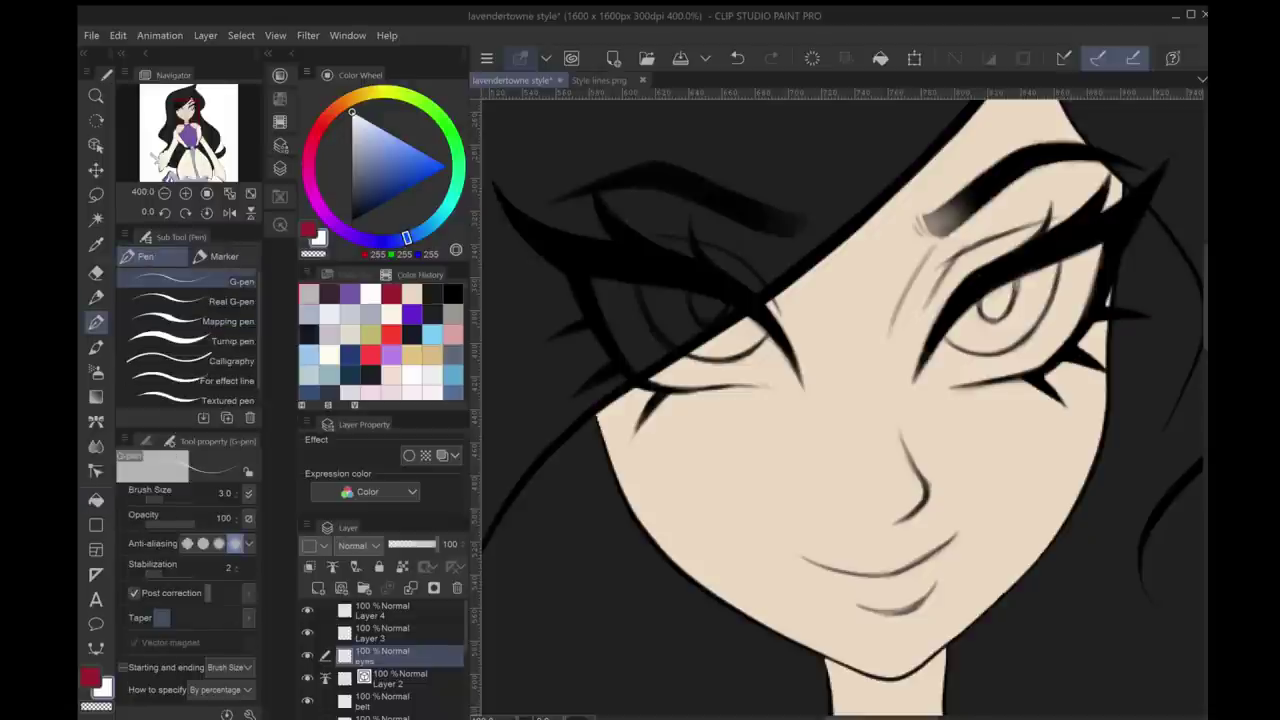
{"action": "left_click_drag", "start_coordinate": [593, 280], "coordinate": [700, 385]}
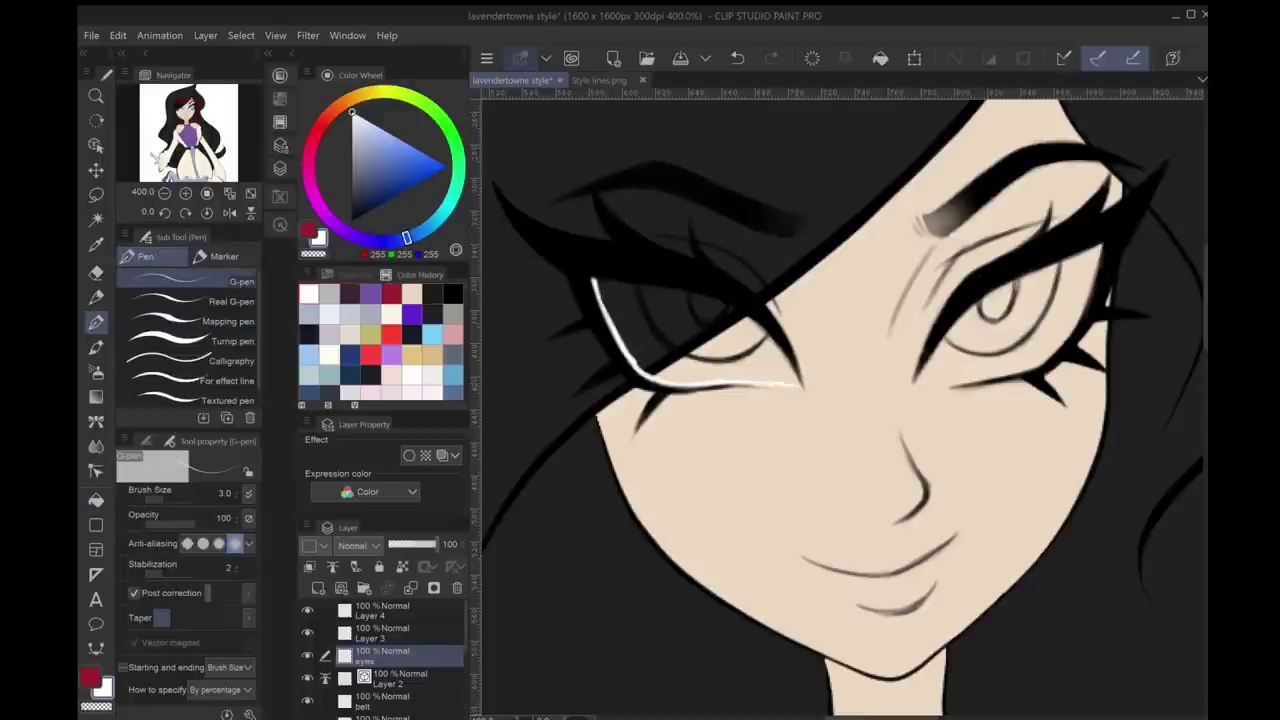
{"action": "left_click_drag", "start_coordinate": [594, 280], "coordinate": [750, 318]}
{"action": "key", "text": "g"}
{"action": "left_click", "coordinate": [690, 340]}
Outline the uncovered eye in white on the eyes layer with the G-pen at size 3.0 and fill it white
{"action": "left_click_drag", "start_coordinate": [840, 400], "coordinate": [720, 500]}
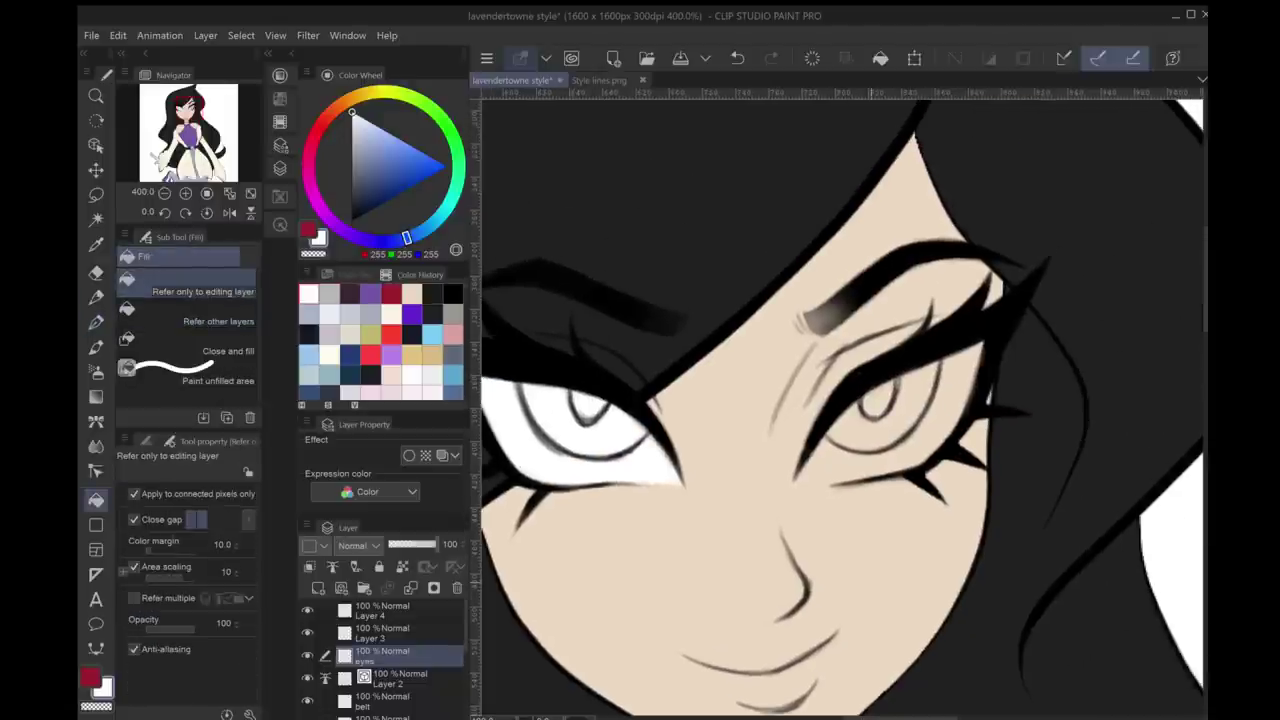
{"action": "key", "text": "p"}
{"action": "left_click_drag", "start_coordinate": [840, 424], "coordinate": [798, 472]}
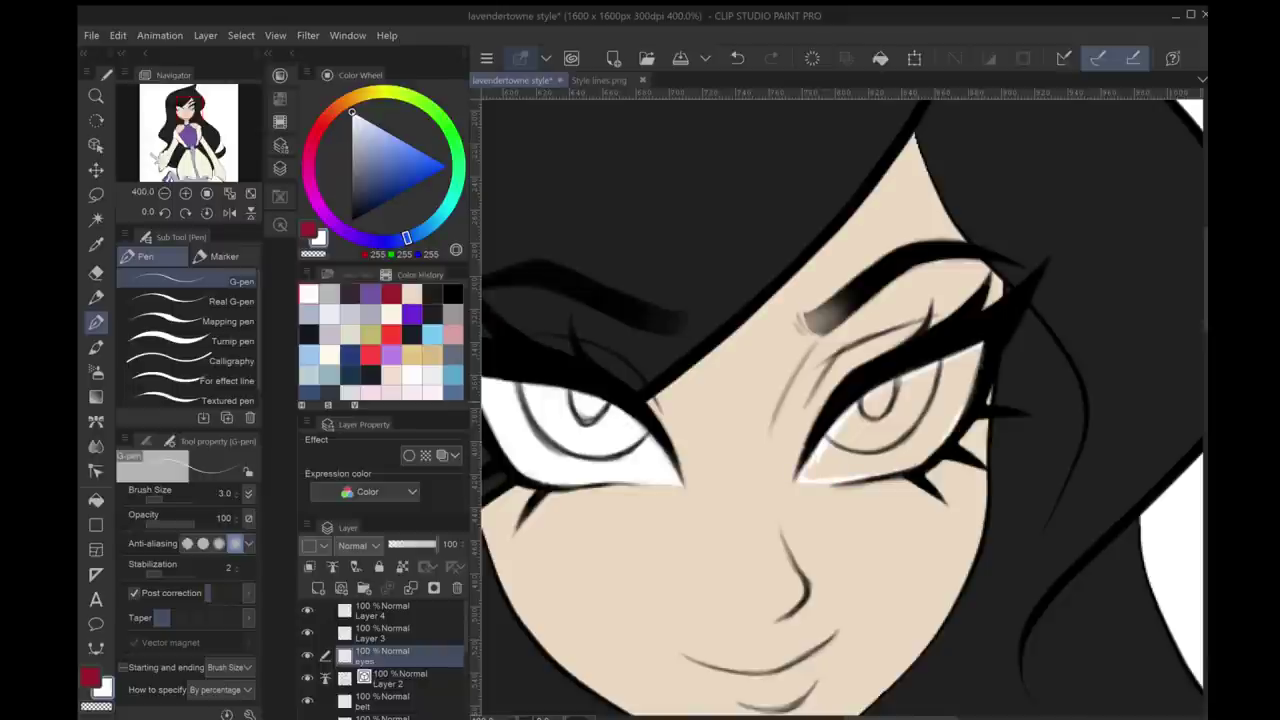
{"action": "key", "text": "g"}
{"action": "left_click", "coordinate": [880, 420]}
{"action": "scroll", "coordinate": [880, 420], "scroll_direction": "down", "scroll_amount": 4}
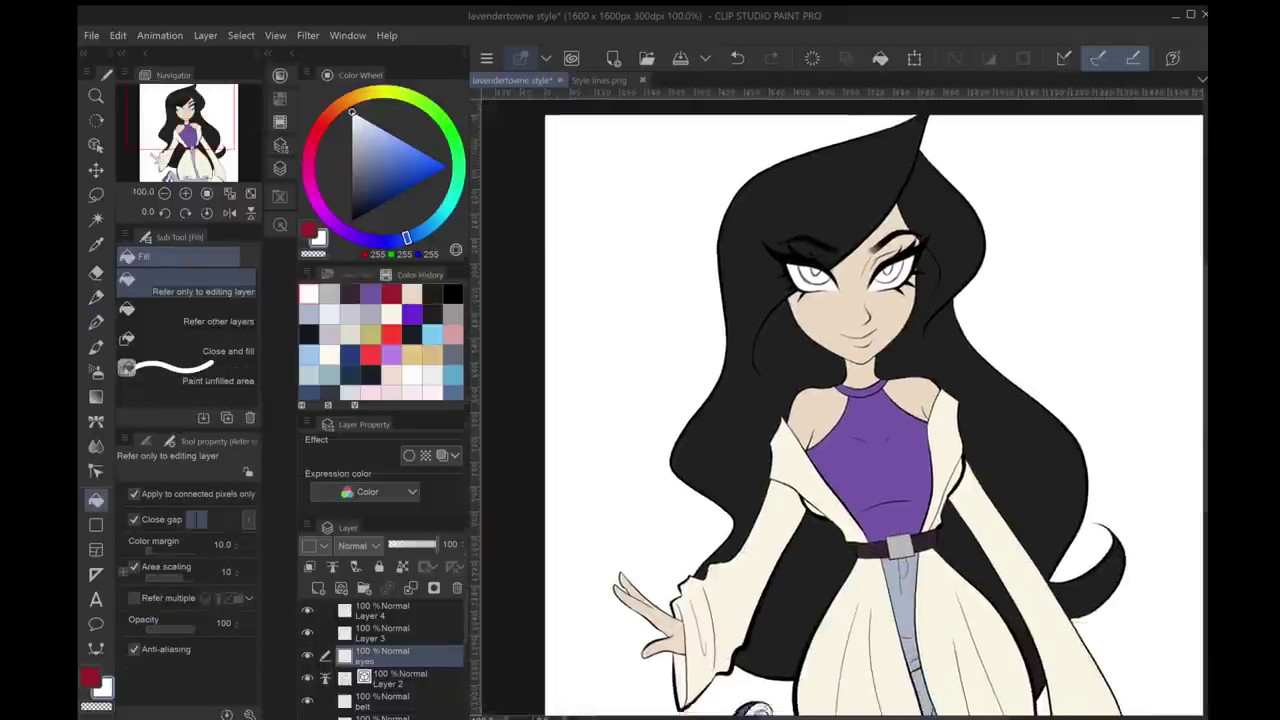
Move the eyes layer and the face layer below the hair layer, above skin, and select the face layer
{"action": "scroll", "coordinate": [880, 420], "scroll_direction": "up", "scroll_amount": 3}
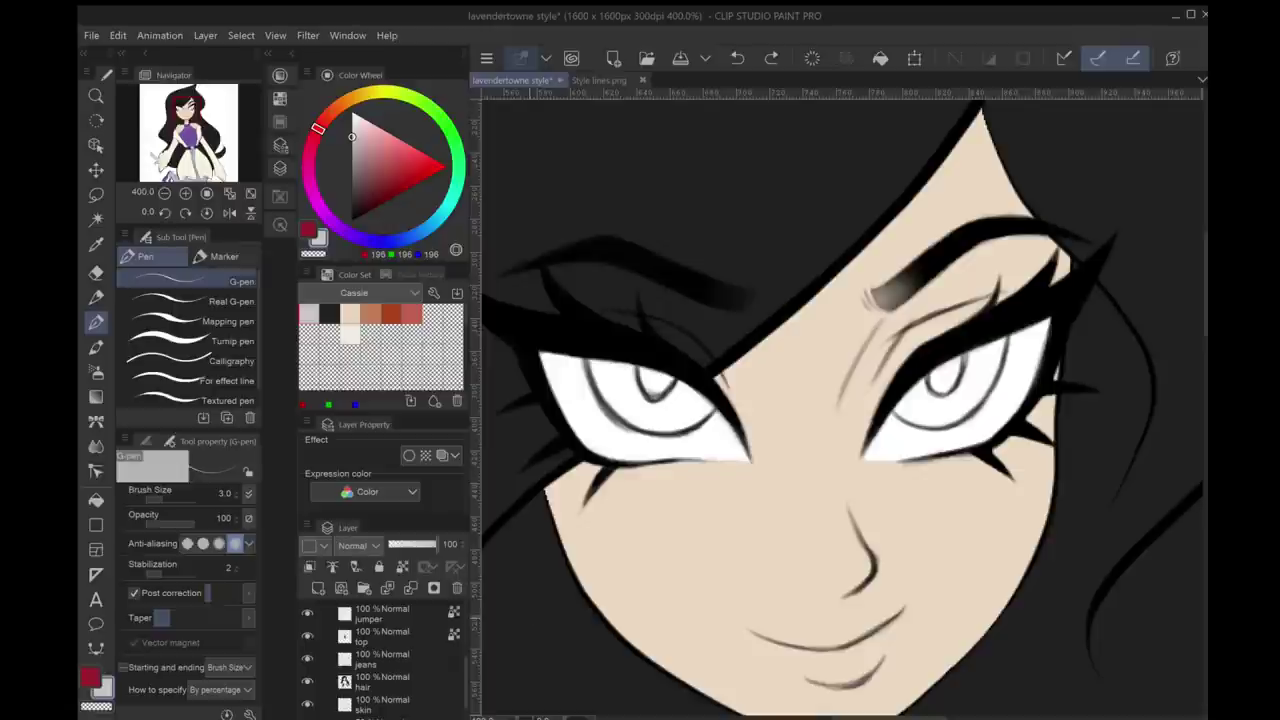
{"action": "left_click", "coordinate": [380, 636]}
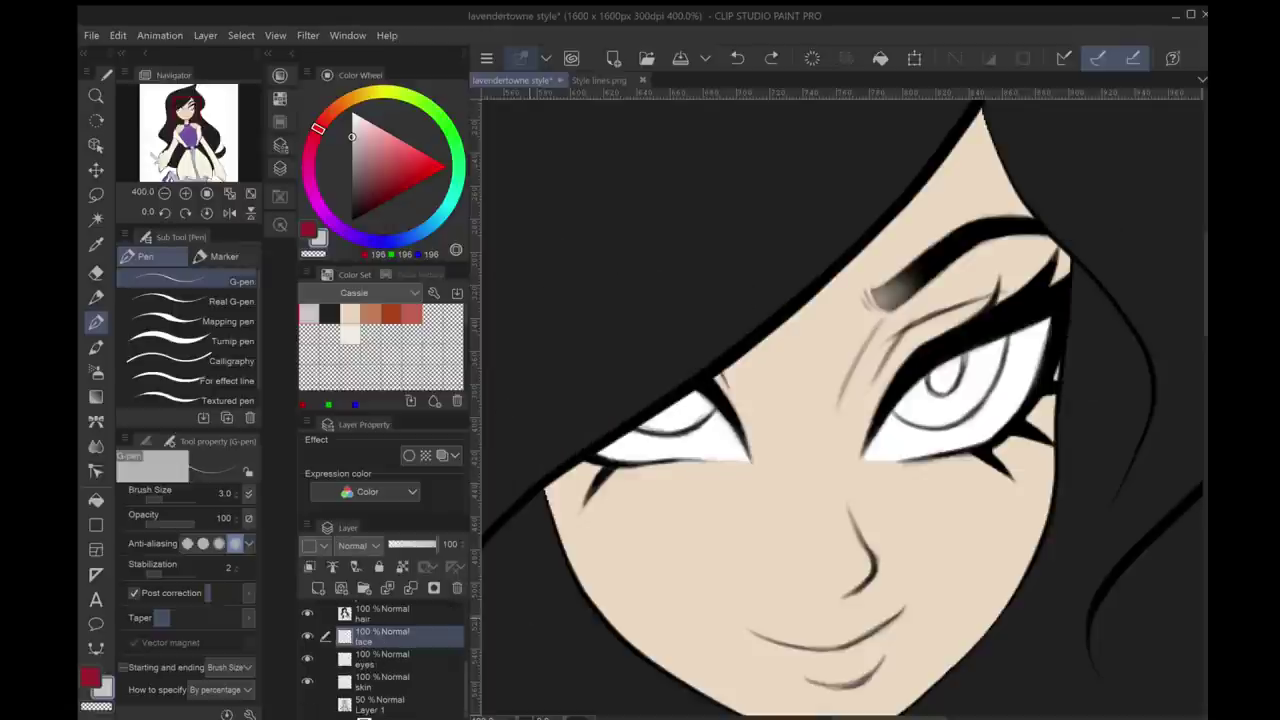
Hide the hair layer, fill both irises light grey (RGB 196, 196, 196) on the eyes layer, and show the hair again
{"action": "left_click", "coordinate": [307, 613]}
{"action": "left_click", "coordinate": [382, 658]}
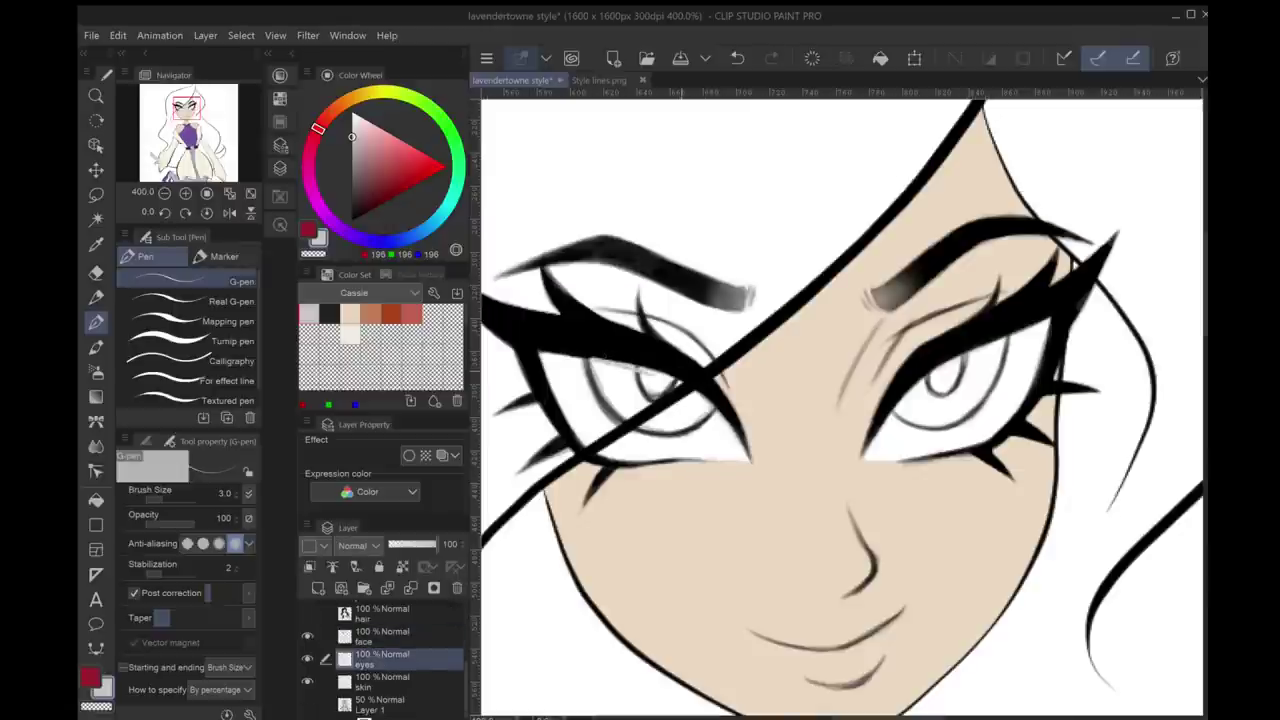
{"action": "scroll", "coordinate": [1055, 420], "scroll_direction": "up", "scroll_amount": 4}
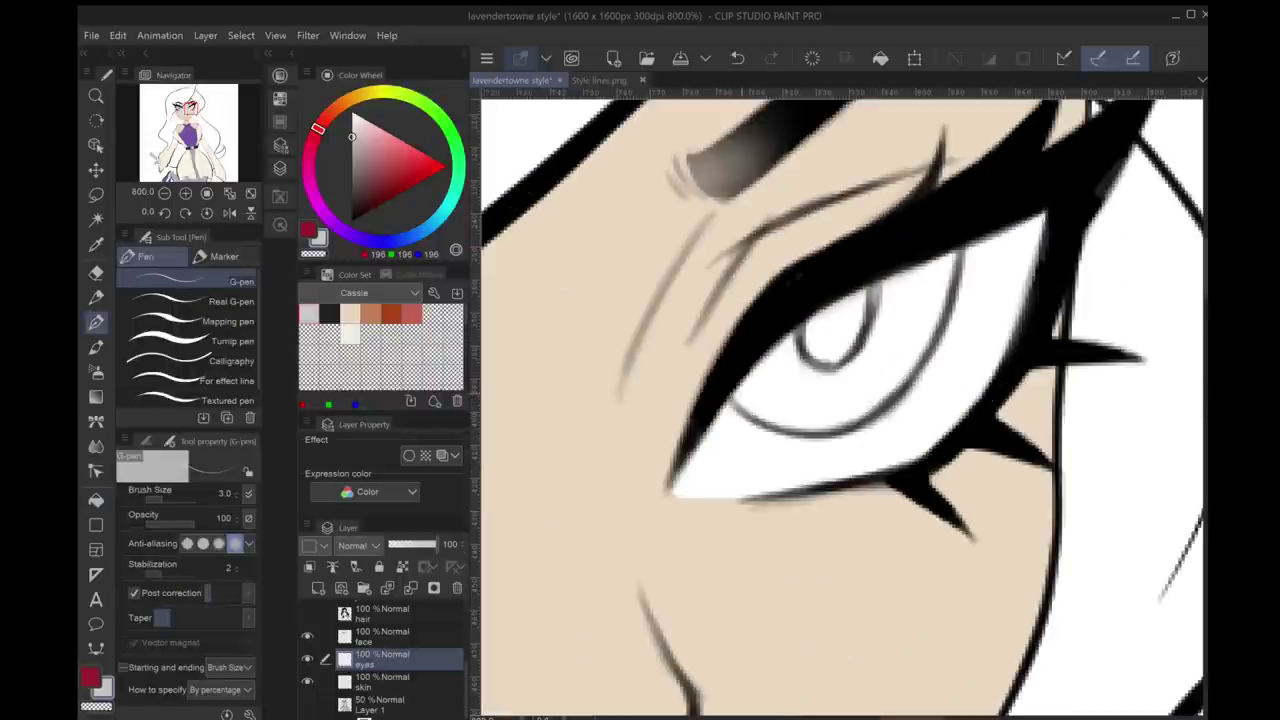
{"action": "mouse_move", "coordinate": [914, 326]}
{"action": "left_mouse_down"}
{"action": "mouse_move", "coordinate": [930, 345]}
{"action": "mouse_move", "coordinate": [880, 395]}
{"action": "left_mouse_up"}
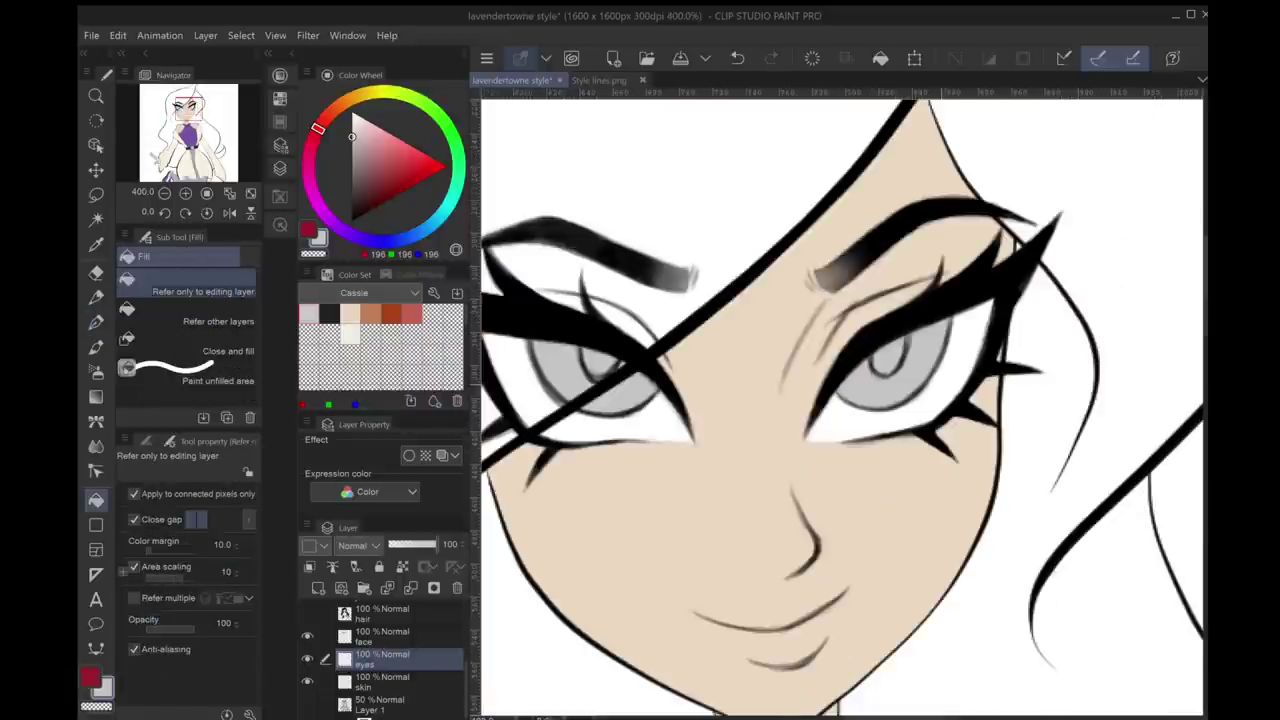
{"action": "scroll", "coordinate": [840, 400], "scroll_direction": "down", "scroll_amount": 5}
{"action": "scroll", "coordinate": [840, 400], "scroll_direction": "up", "scroll_amount": 5}
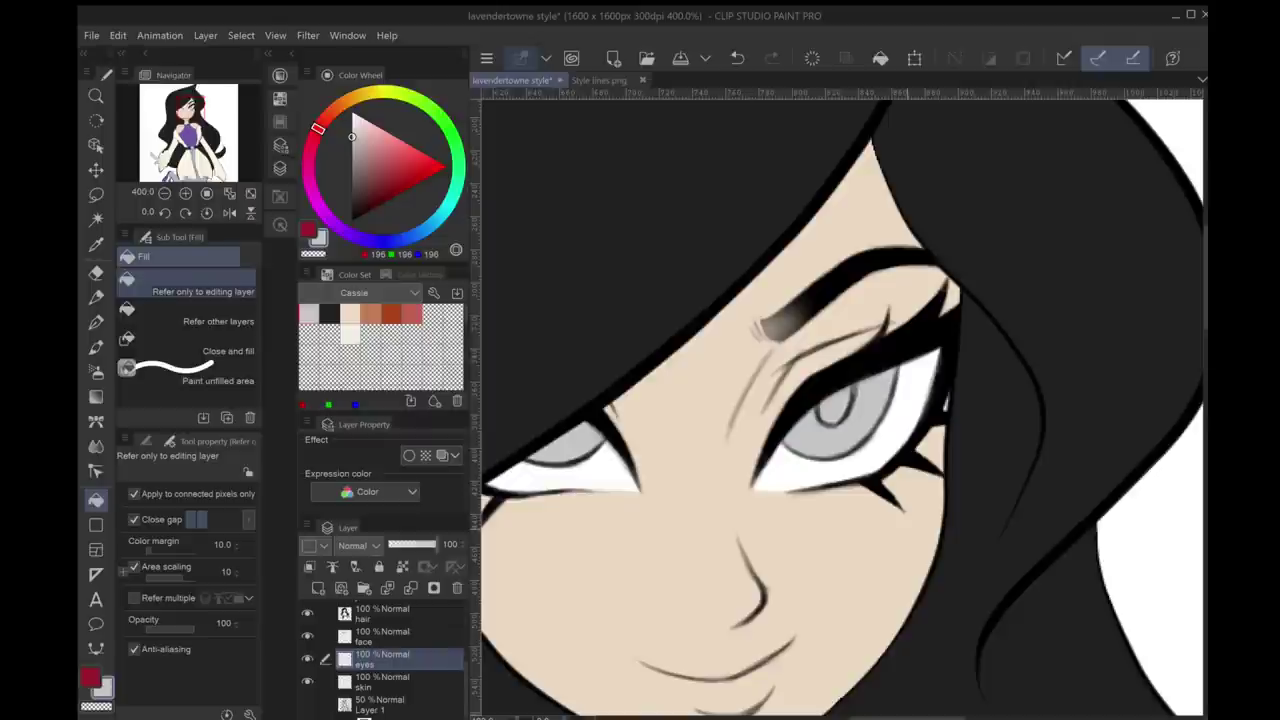
Lower the hair layer's opacity to 44% and outline the outer lashes of the uncovered eye with a polyline selection
{"action": "left_click", "coordinate": [382, 612]}
{"action": "left_click_drag", "start_coordinate": [436, 544], "coordinate": [409, 544]}
{"action": "scroll", "coordinate": [1158, 178], "scroll_direction": "up", "scroll_amount": 2}
{"action": "key", "text": "m"}
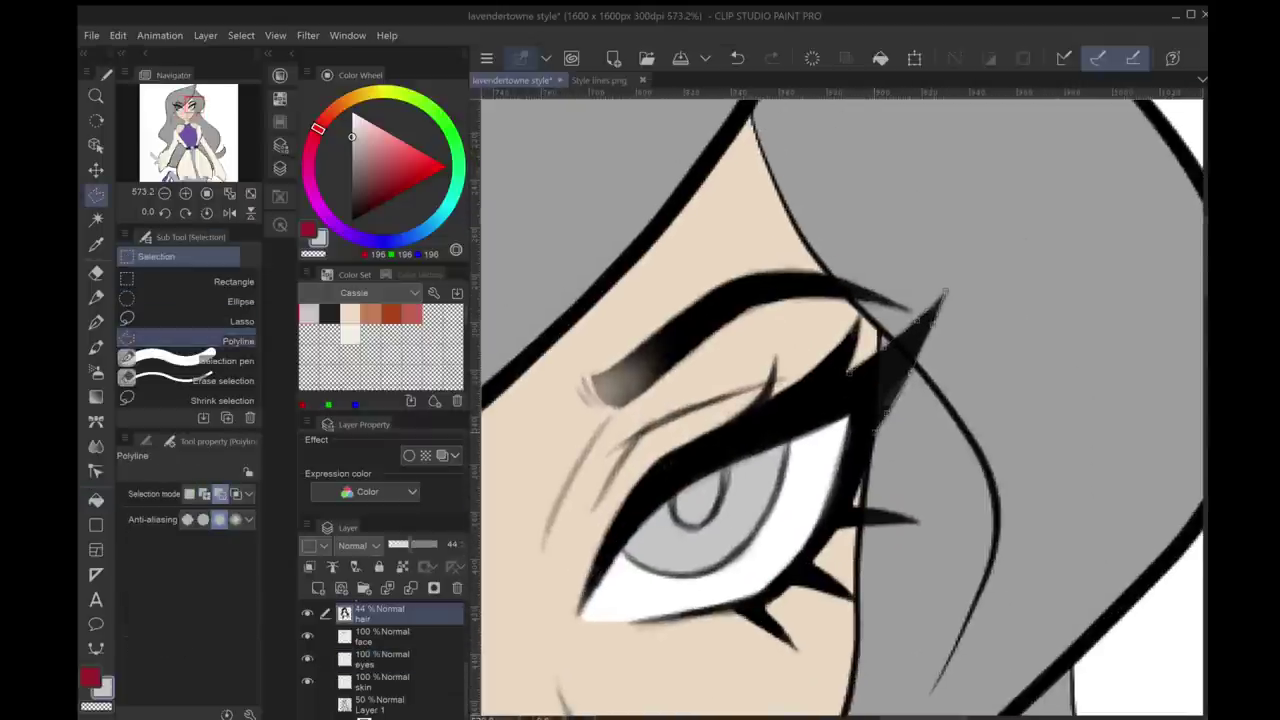
{"action": "left_click", "coordinate": [861, 478]}
{"action": "left_click", "coordinate": [850, 505]}
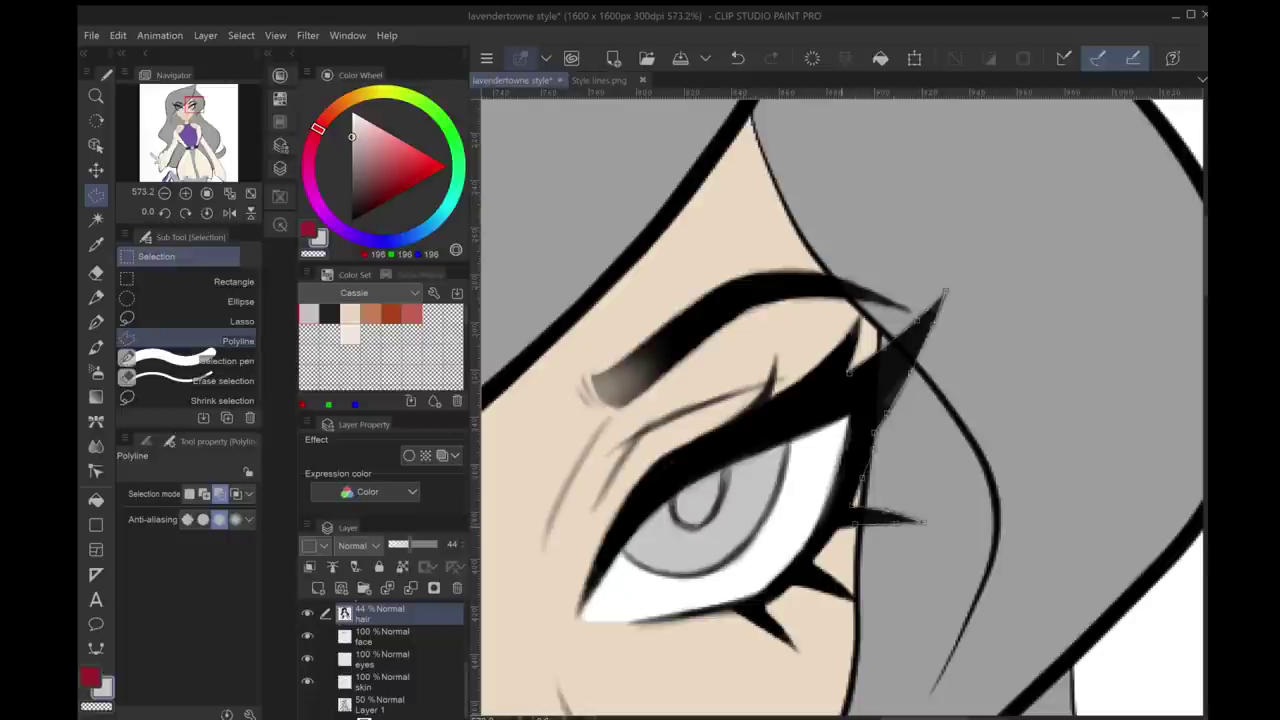
{"action": "double_click", "coordinate": [925, 521]}
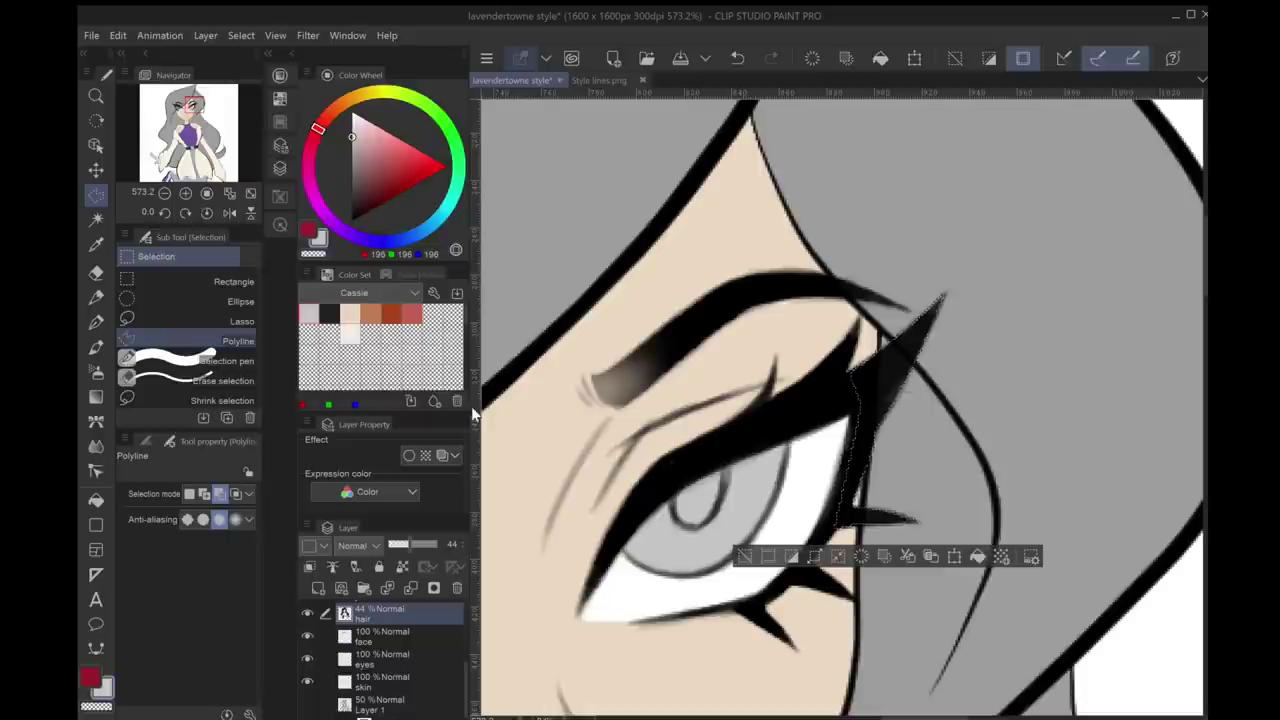
Mask the selected lash area out of the hair layer and restore the layer's opacity to 100%
{"action": "left_click", "coordinate": [410, 587]}
{"action": "left_click_drag", "start_coordinate": [408, 544], "coordinate": [524, 542]}
{"action": "scroll", "coordinate": [523, 542], "scroll_direction": "down", "scroll_amount": 5}
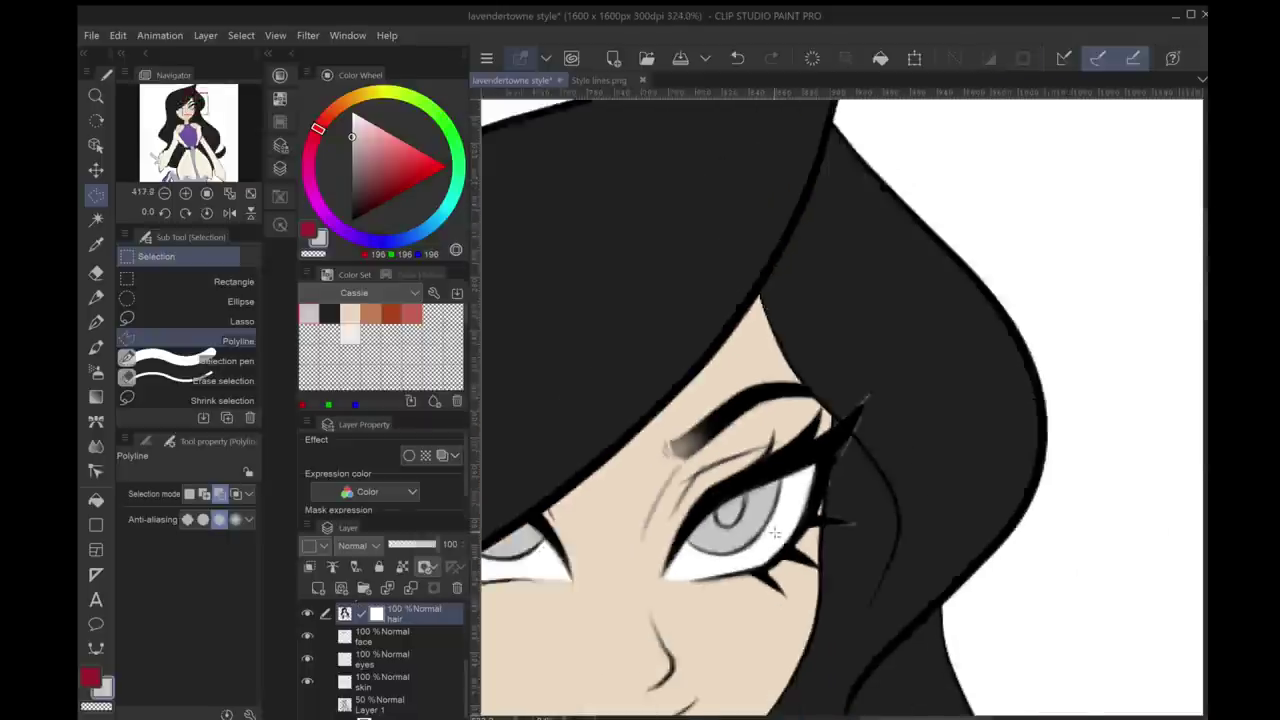
{"action": "scroll", "coordinate": [523, 542], "scroll_direction": "up", "scroll_amount": 3}
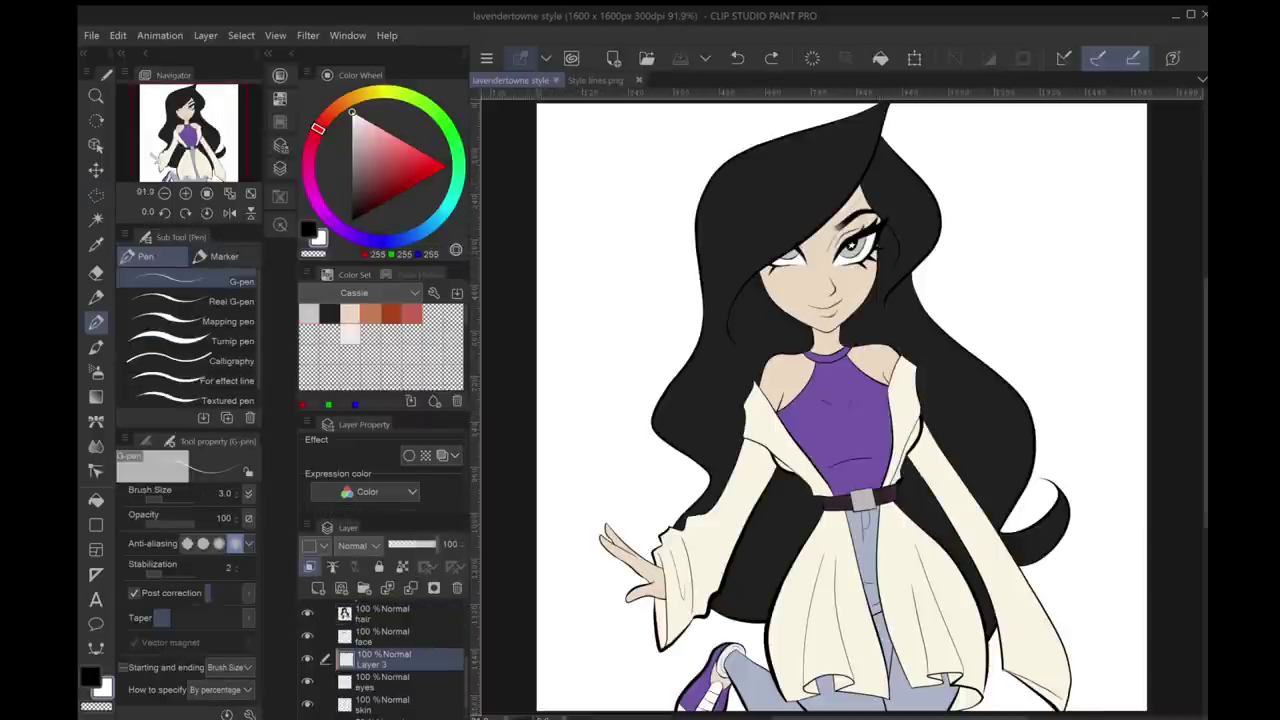
On the face layer, cut small gaps into the lower lash bases of the uncovered eye using the Mapping pen with transparent color
{"action": "scroll", "coordinate": [859, 237], "scroll_direction": "up", "scroll_amount": 5}
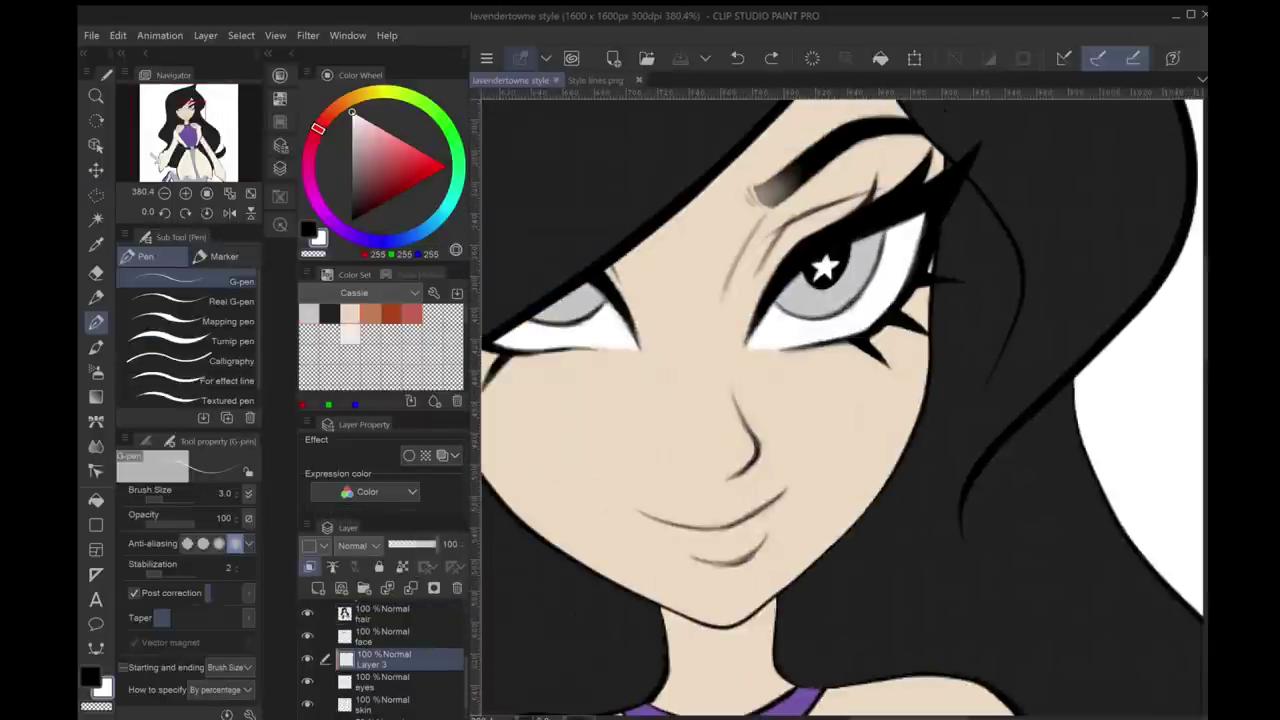
{"action": "left_click", "coordinate": [382, 635]}
{"action": "scroll", "coordinate": [841, 333], "scroll_direction": "up", "scroll_amount": 2}
{"action": "left_click", "coordinate": [228, 321]}
{"action": "mouse_move", "coordinate": [860, 323]}
{"action": "left_mouse_down"}
{"action": "mouse_move", "coordinate": [885, 340]}
{"action": "mouse_move", "coordinate": [945, 292]}
{"action": "mouse_move", "coordinate": [985, 210]}
{"action": "mouse_move", "coordinate": [932, 270]}
{"action": "left_mouse_up"}
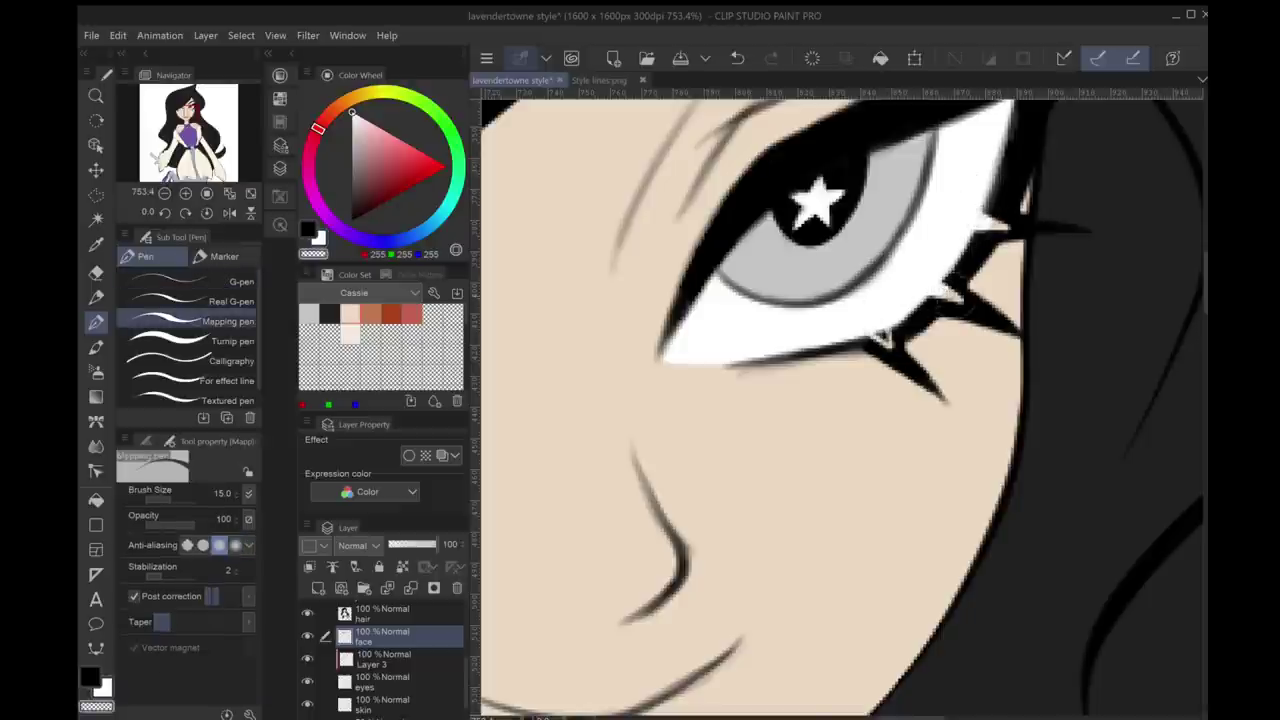
{"action": "key", "text": "ctrl+z"}
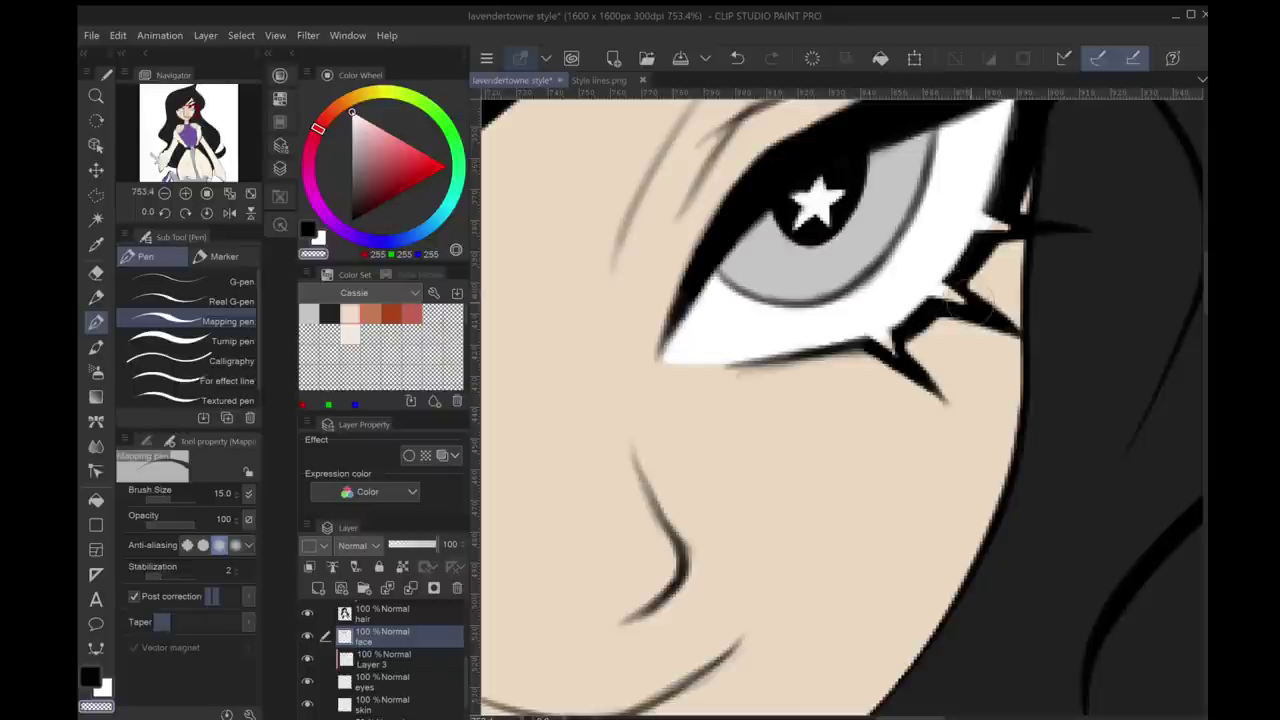
Cut a matching small gap at the lower lash base of the partly hair-covered eye on the face layer
{"action": "scroll", "coordinate": [1025, 228], "scroll_direction": "left", "scroll_amount": 10}
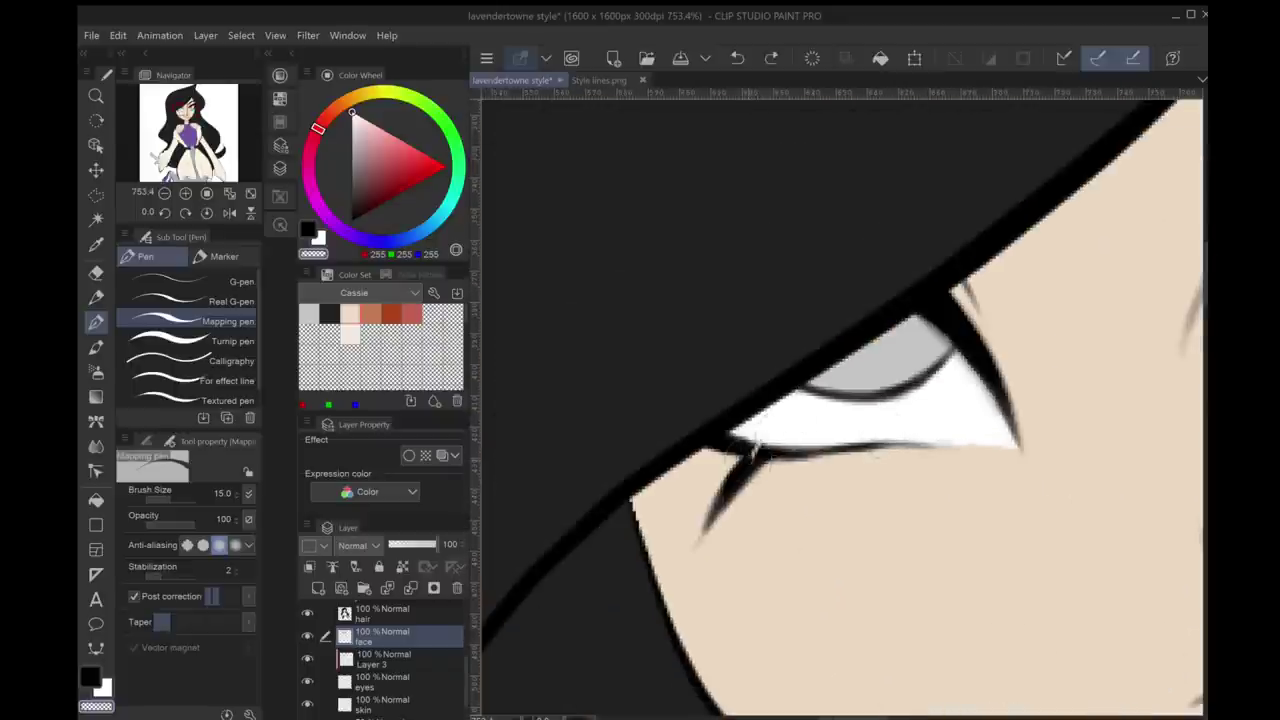
{"action": "left_click_drag", "start_coordinate": [768, 438], "coordinate": [752, 452]}
{"action": "scroll", "coordinate": [840, 400], "scroll_direction": "right", "scroll_amount": 10}
{"action": "scroll", "coordinate": [840, 400], "scroll_direction": "left", "scroll_amount": 10}
On the eyes layer, paint the gaps at the lower lash bases of both eyes white with the Mapping pen
{"action": "left_click", "coordinate": [382, 680]}
{"action": "scroll", "coordinate": [840, 400], "scroll_direction": "right", "scroll_amount": 8}
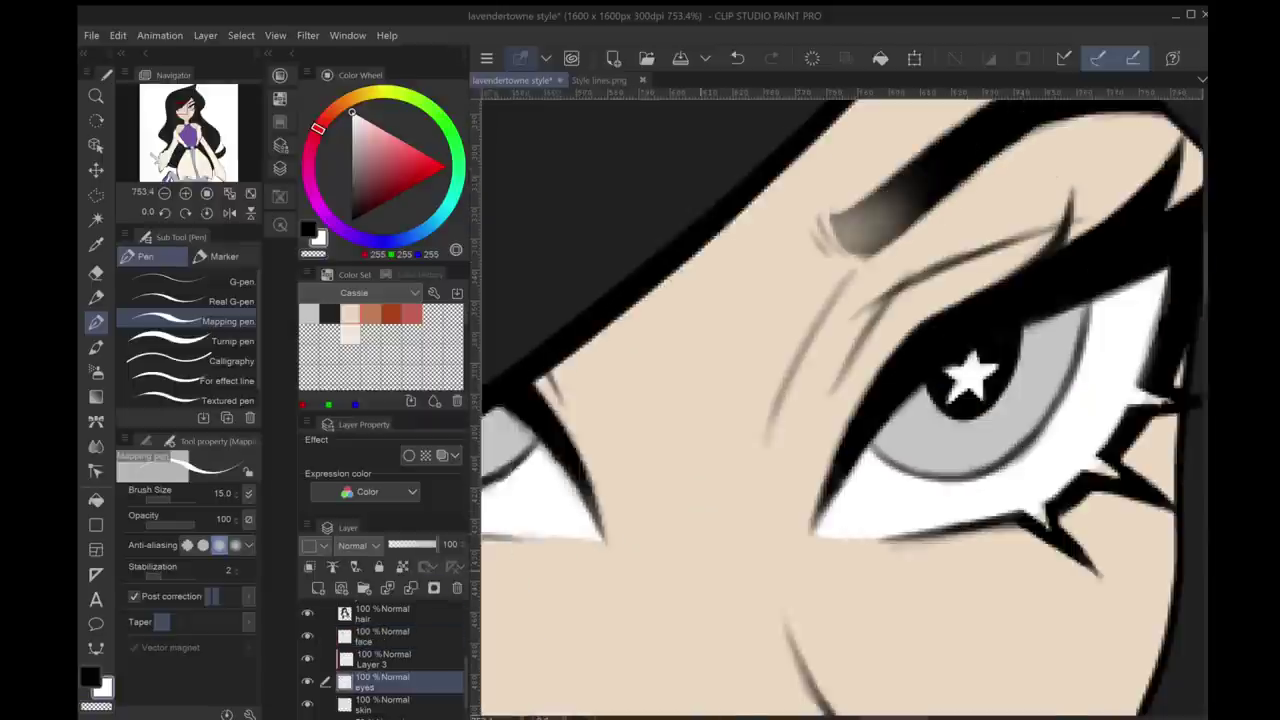
{"action": "scroll", "coordinate": [840, 400], "scroll_direction": "down", "scroll_amount": 6}
{"action": "scroll", "coordinate": [840, 400], "scroll_direction": "up", "scroll_amount": 4}
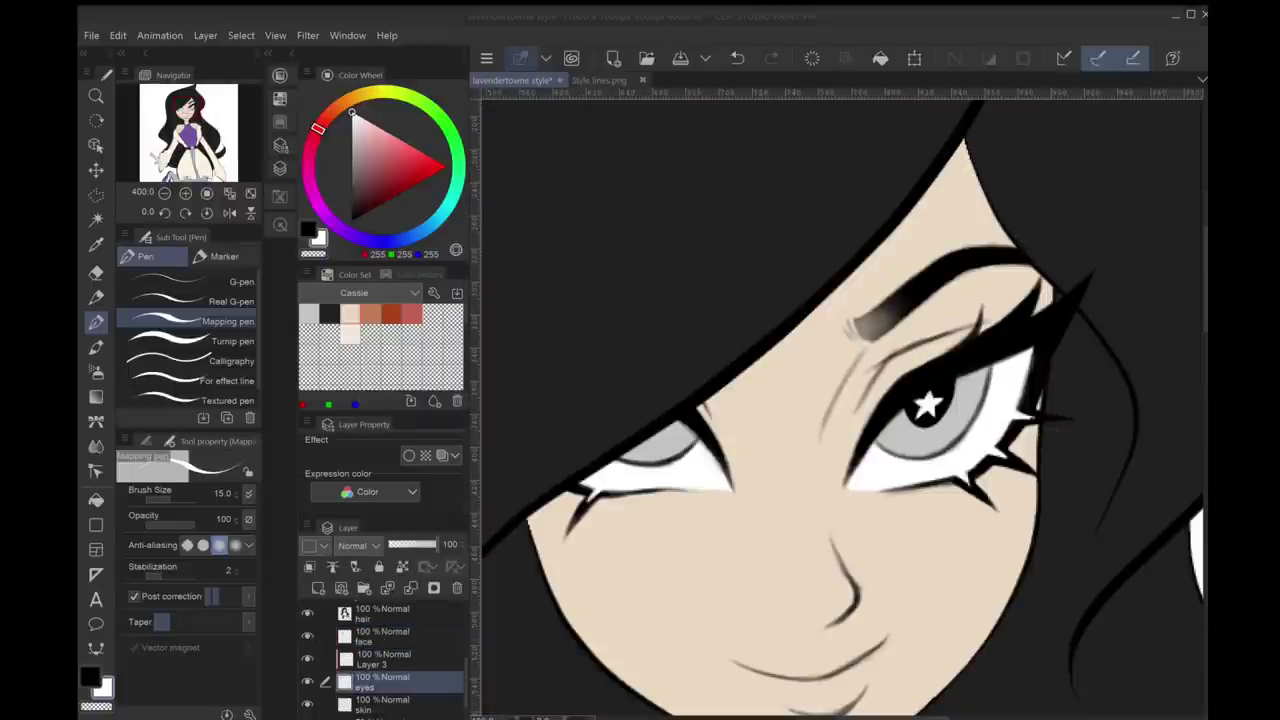
{"action": "scroll", "coordinate": [840, 400], "scroll_direction": "up", "scroll_amount": 2}
{"action": "key", "text": "x"}
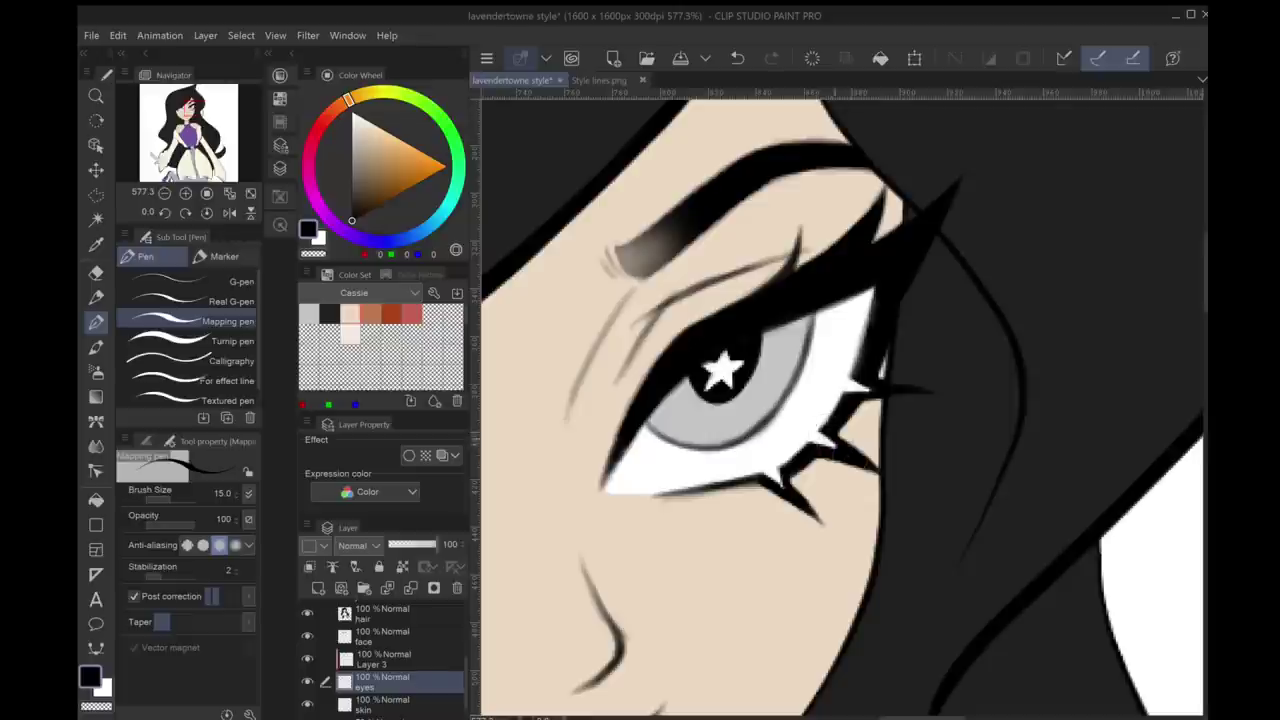
{"action": "scroll", "coordinate": [840, 400], "scroll_direction": "left", "scroll_amount": 3}
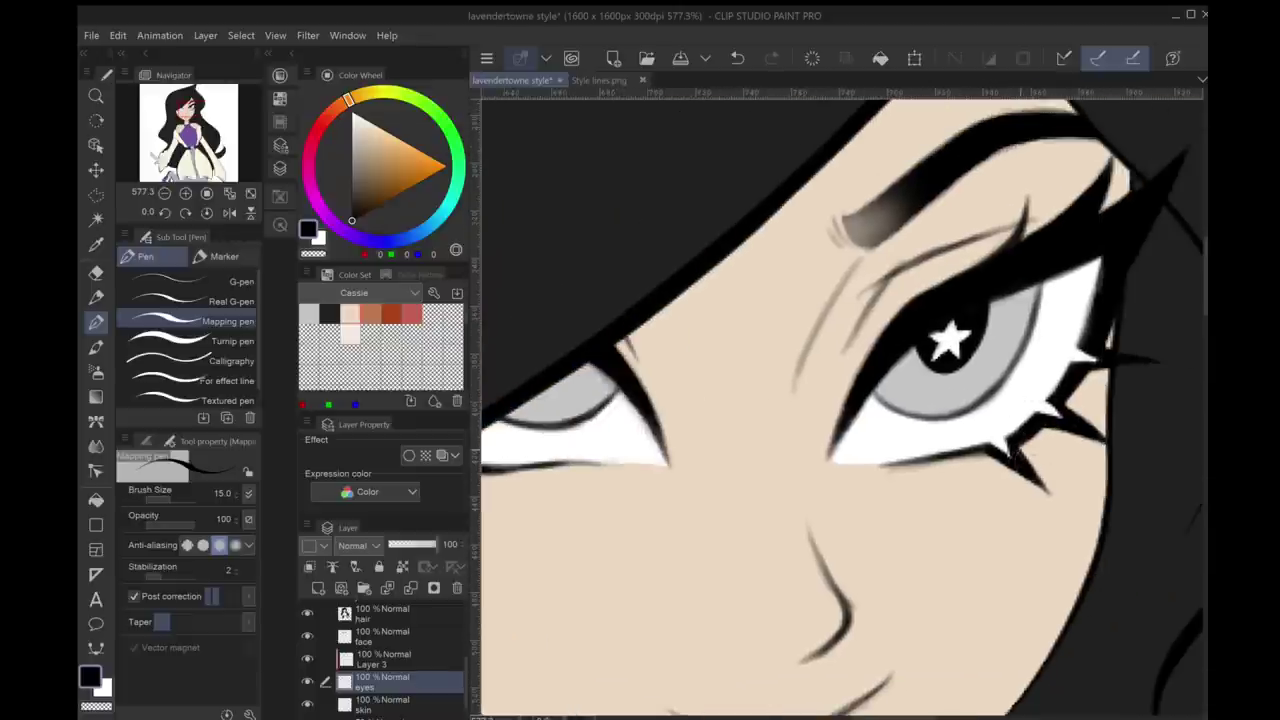
{"action": "scroll", "coordinate": [840, 400], "scroll_direction": "down", "scroll_amount": 3}
{"action": "scroll", "coordinate": [840, 400], "scroll_direction": "up", "scroll_amount": 3}
{"action": "scroll", "coordinate": [840, 400], "scroll_direction": "down", "scroll_amount": 6}
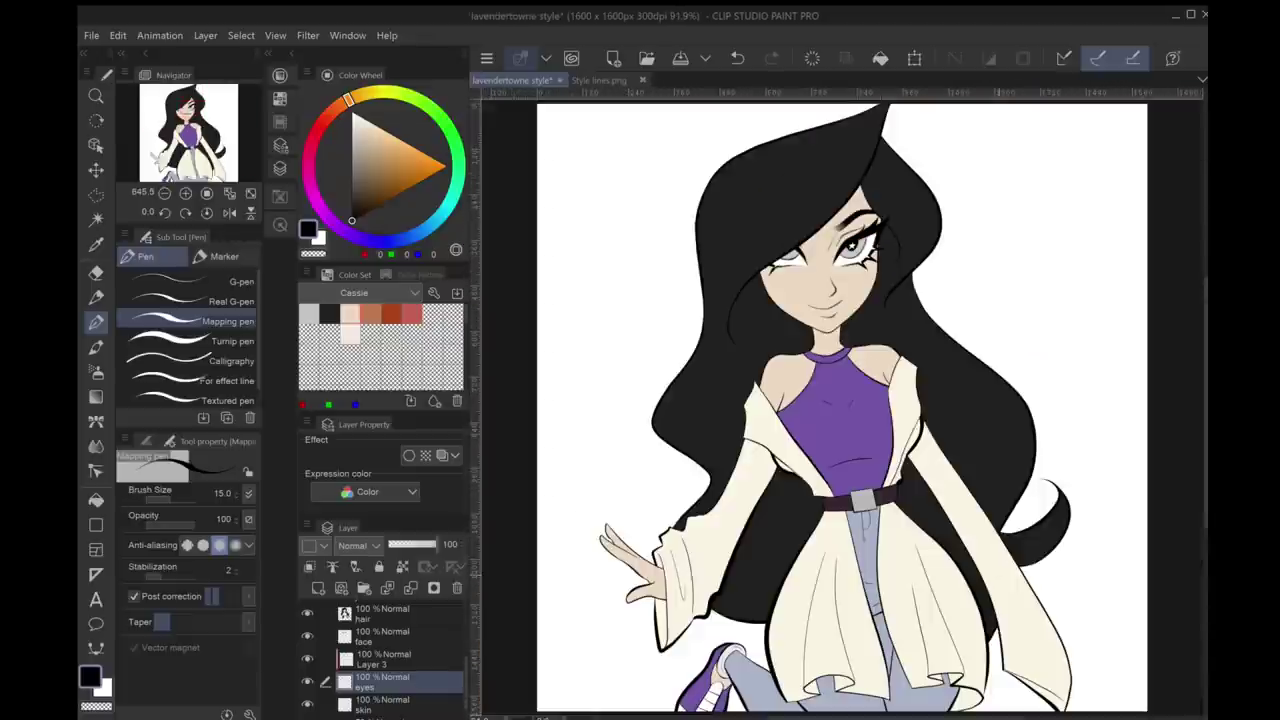
Create a clipped Layer 4 below the eyes layer and shade the face with the Soft airbrush in orange-brown (RGB 194, 124, 80)
{"action": "key", "text": "ctrl+shift+n"}
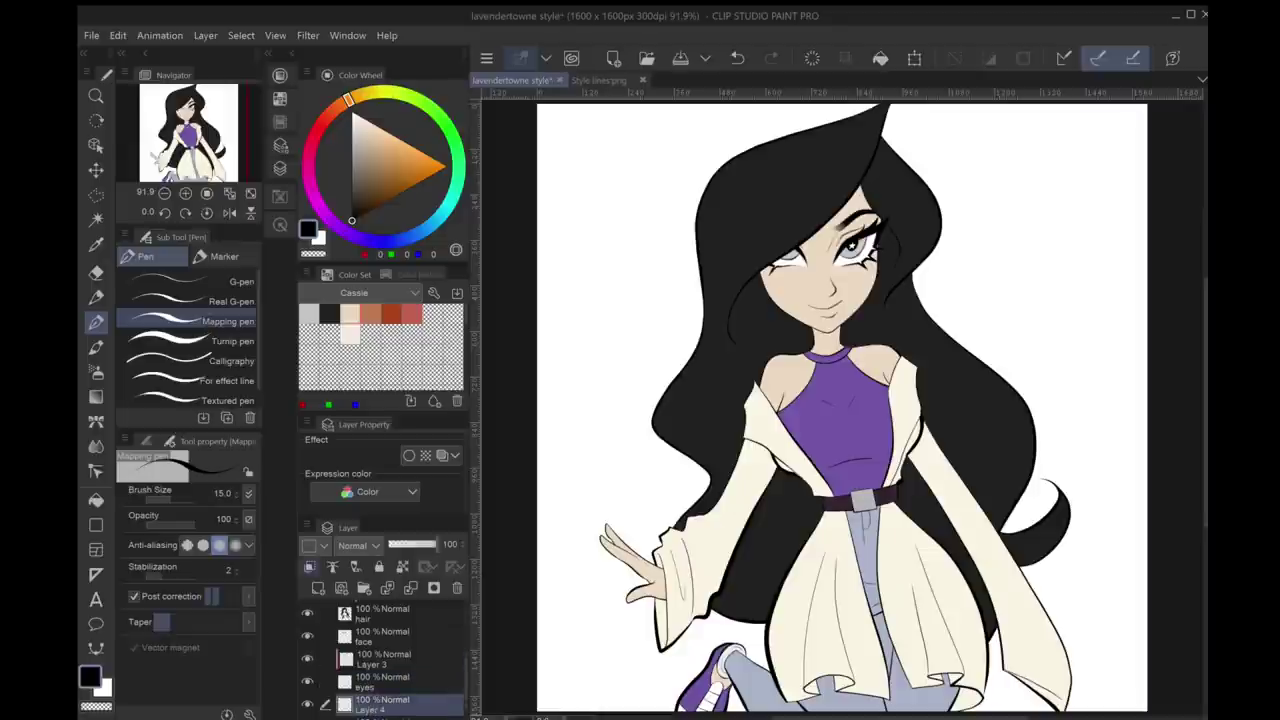
{"action": "left_click", "coordinate": [370, 313]}
{"action": "key", "text": "b"}
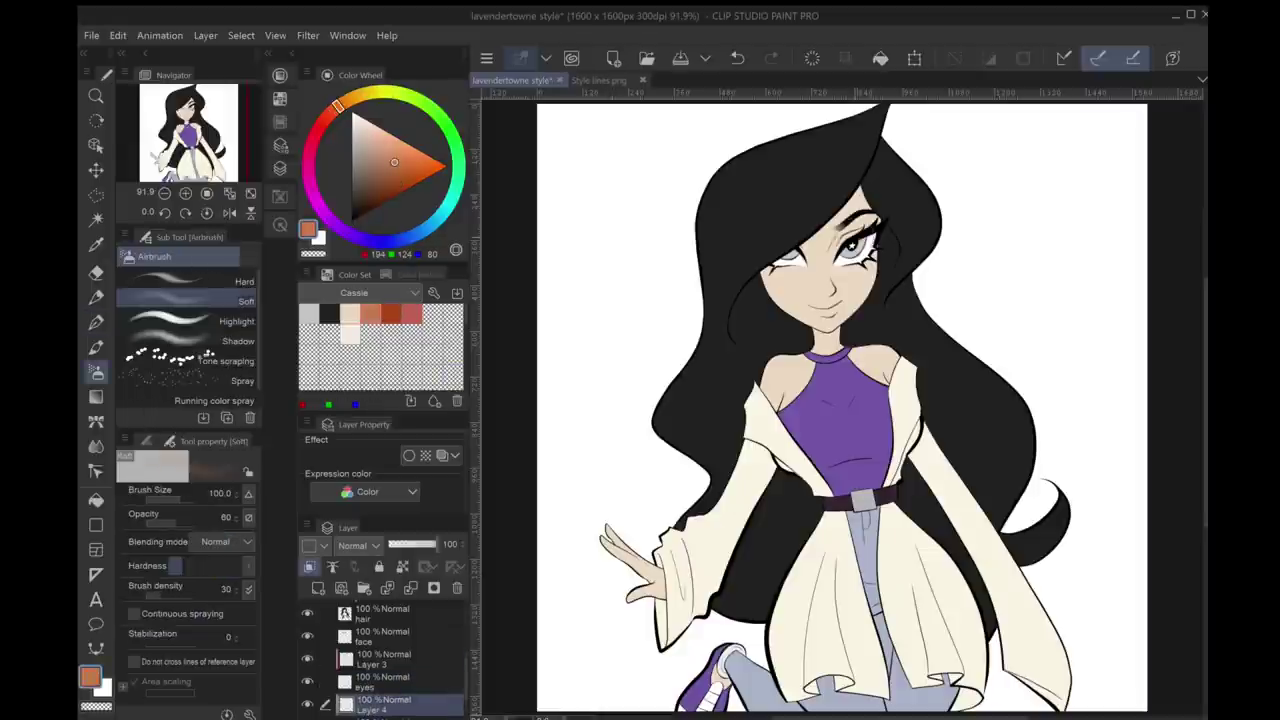
{"action": "left_click_drag", "start_coordinate": [790, 295], "coordinate": [822, 310]}
{"action": "key", "text": "ctrl+z"}
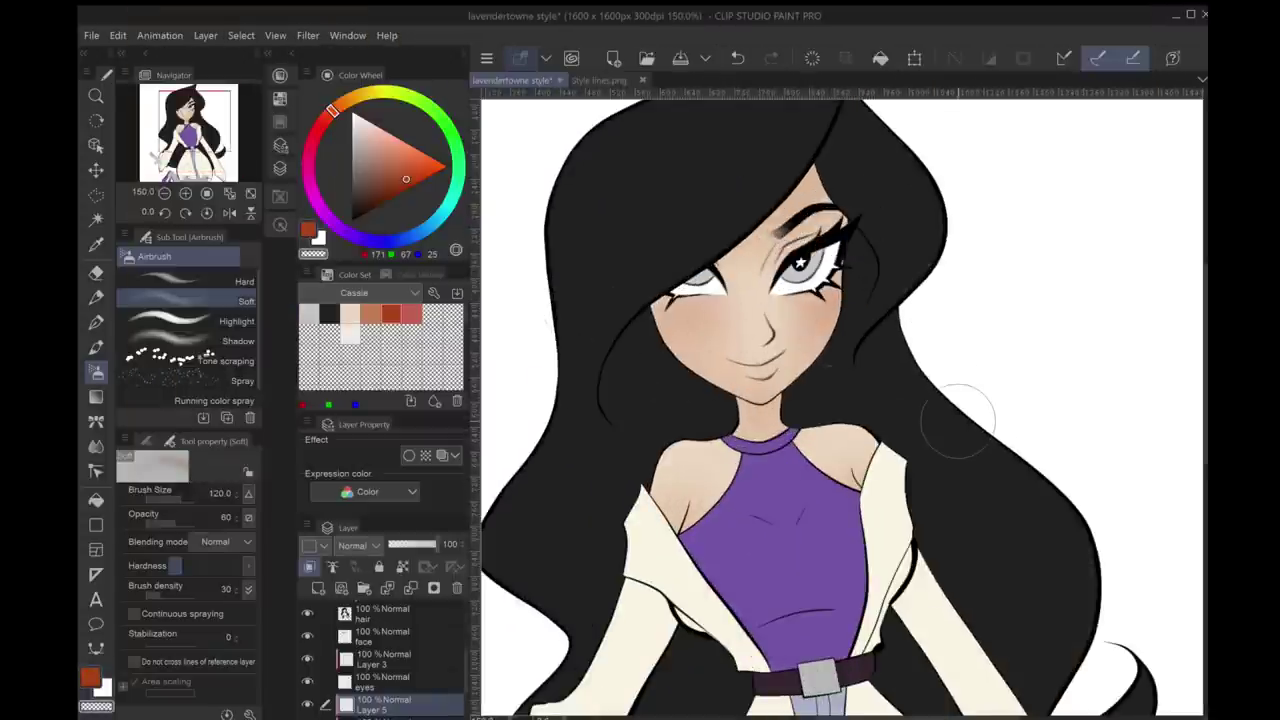
Airbrush a reddish blush over the face on Layer 5 with the Soft airbrush in RGB 171, 67, 25
{"action": "mouse_move", "coordinate": [770, 340]}
{"action": "left_mouse_down"}
{"action": "mouse_move", "coordinate": [745, 315]}
{"action": "mouse_move", "coordinate": [740, 248]}
{"action": "left_mouse_up"}
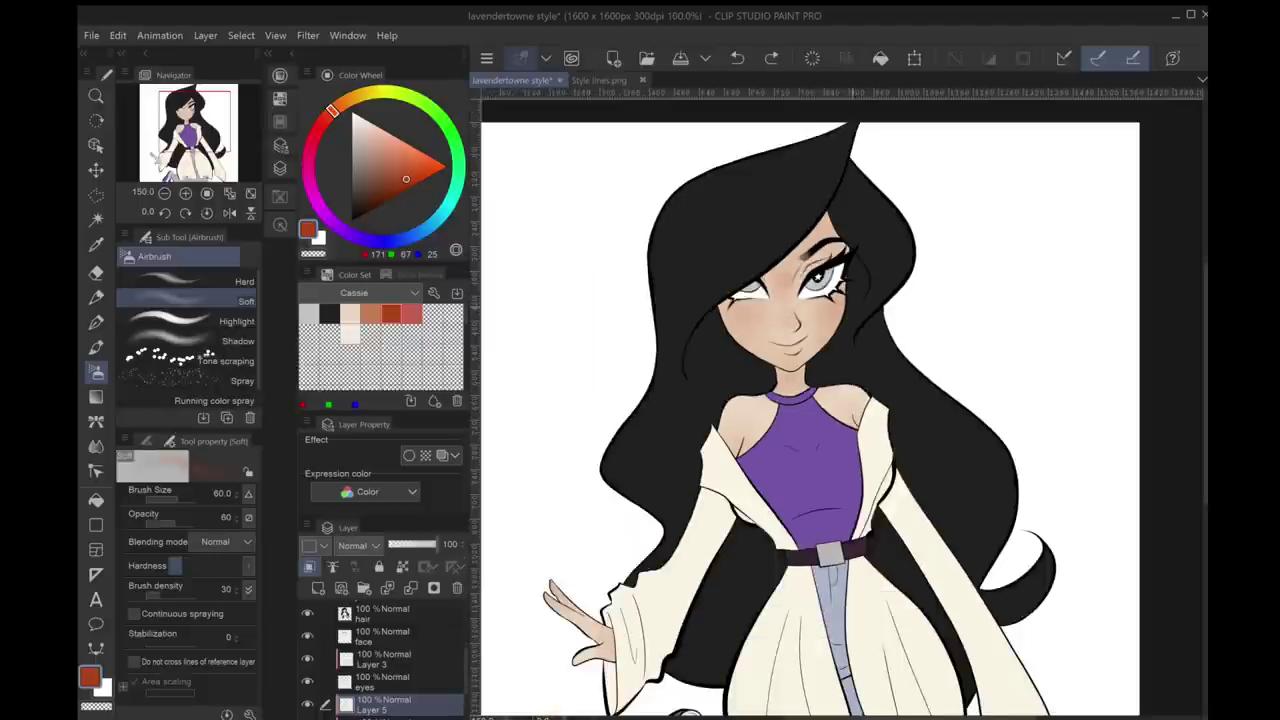
Add soft airbrush blush to the cheeks and shoulders in reddish-brown at brush size 70
{"action": "mouse_move", "coordinate": [760, 305]}
{"action": "left_mouse_down"}
{"action": "mouse_move", "coordinate": [795, 315]}
{"action": "mouse_move", "coordinate": [708, 300]}
{"action": "left_mouse_up"}
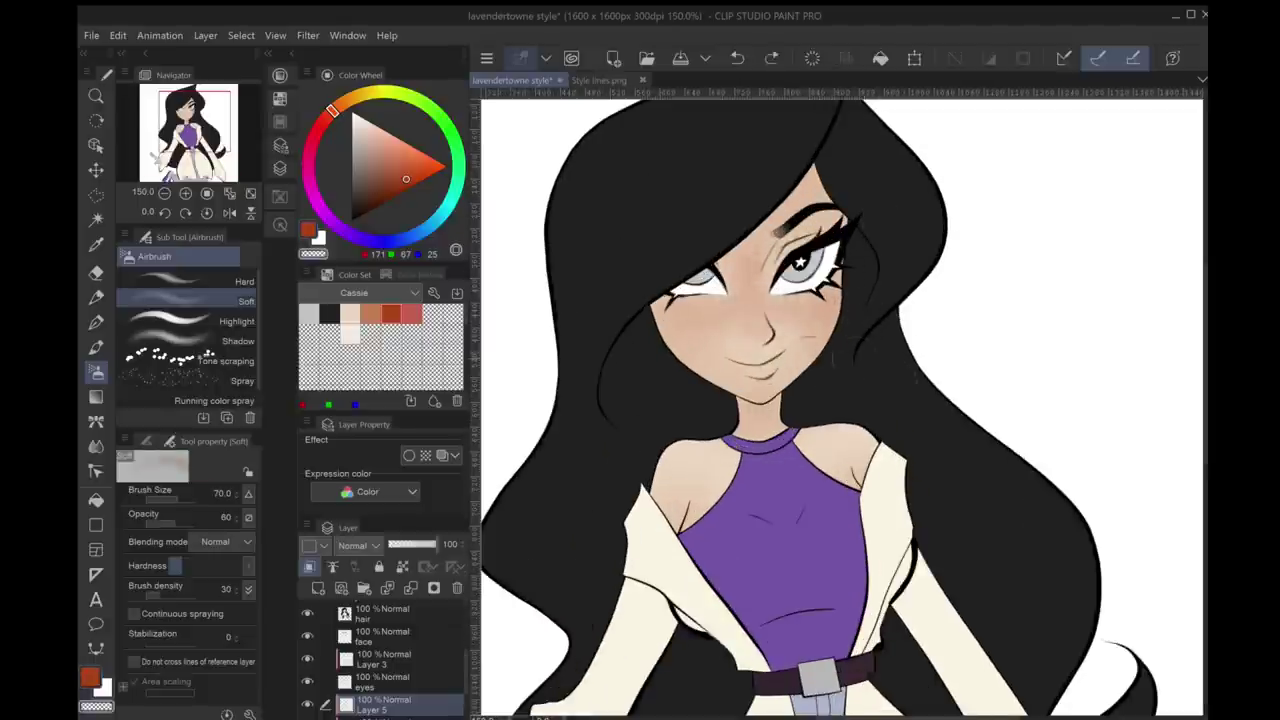
{"action": "key", "text": "ctrl+minus"}
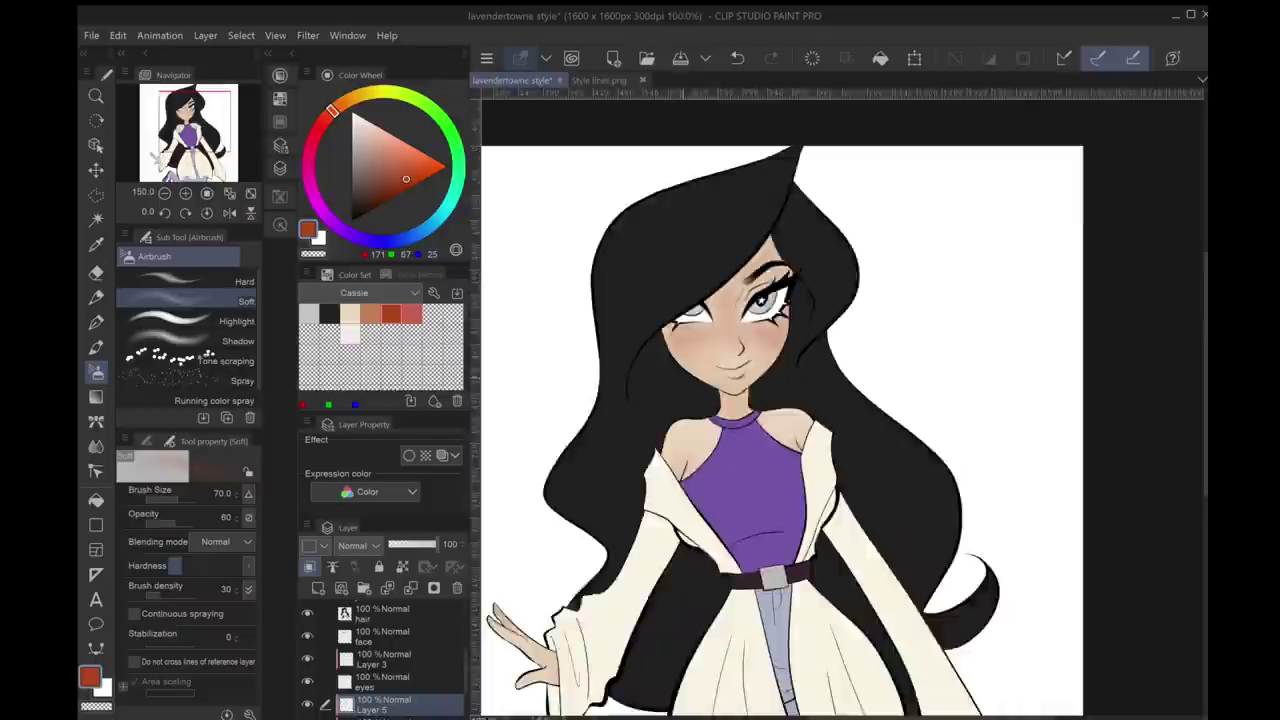
{"action": "key", "text": "ctrl+plus"}
{"action": "left_click", "coordinate": [174, 152]}
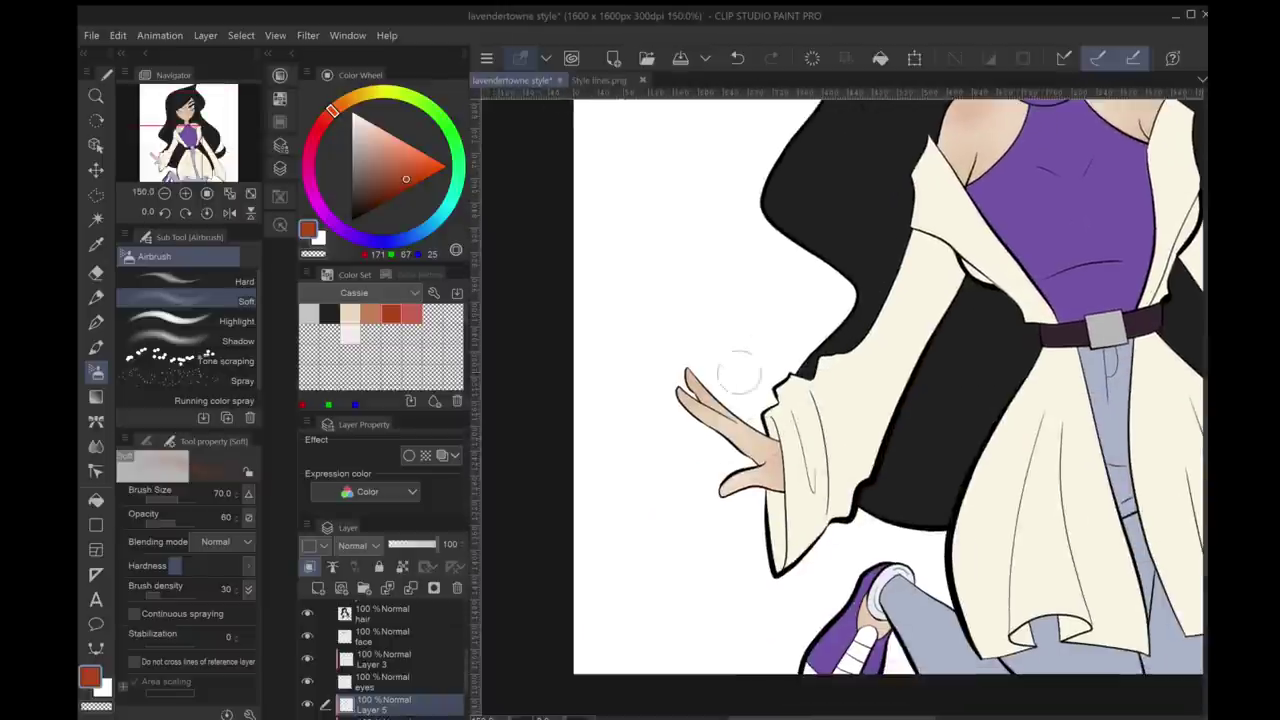
Airbrush blush onto the hand at brush size 50 and adjust the blush layer's hue and saturation for a warmer tint
{"action": "key", "text": "bracketleft"}
{"action": "key", "text": "bracketleft"}
{"action": "key", "text": "ctrl+minus"}
{"action": "key", "text": "ctrl+minus"}
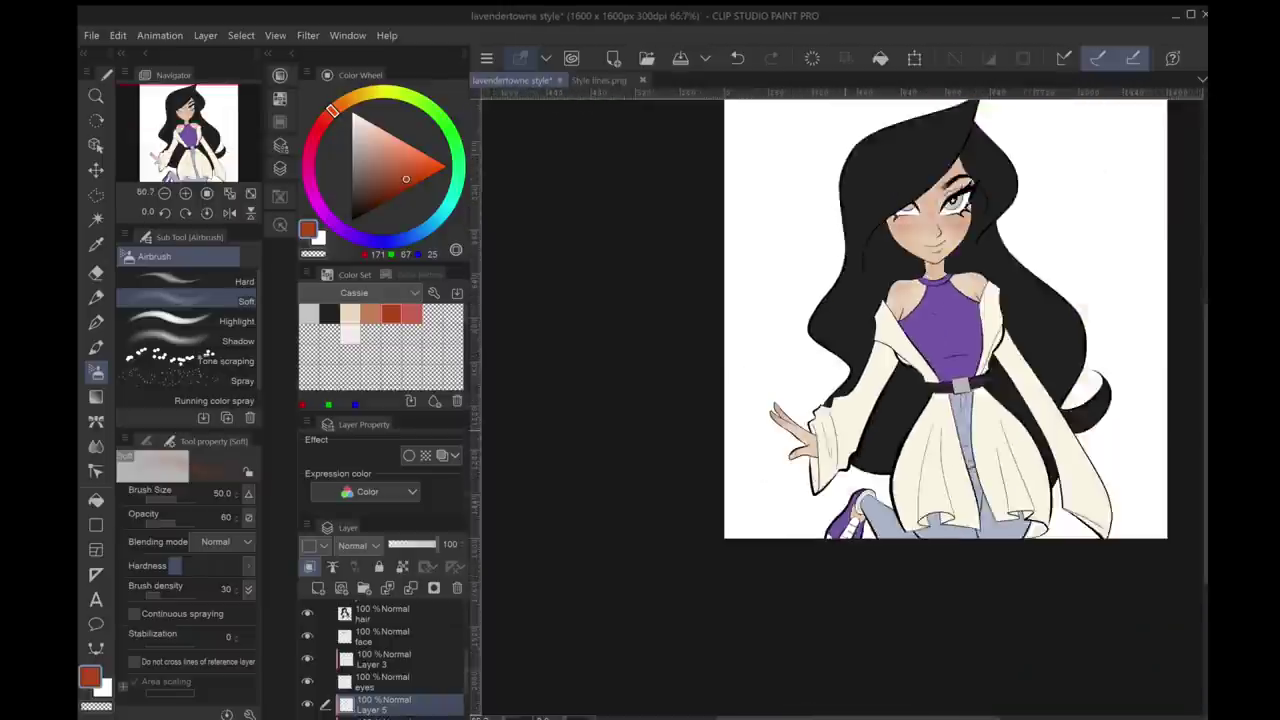
{"action": "key", "text": "ctrl+plus"}
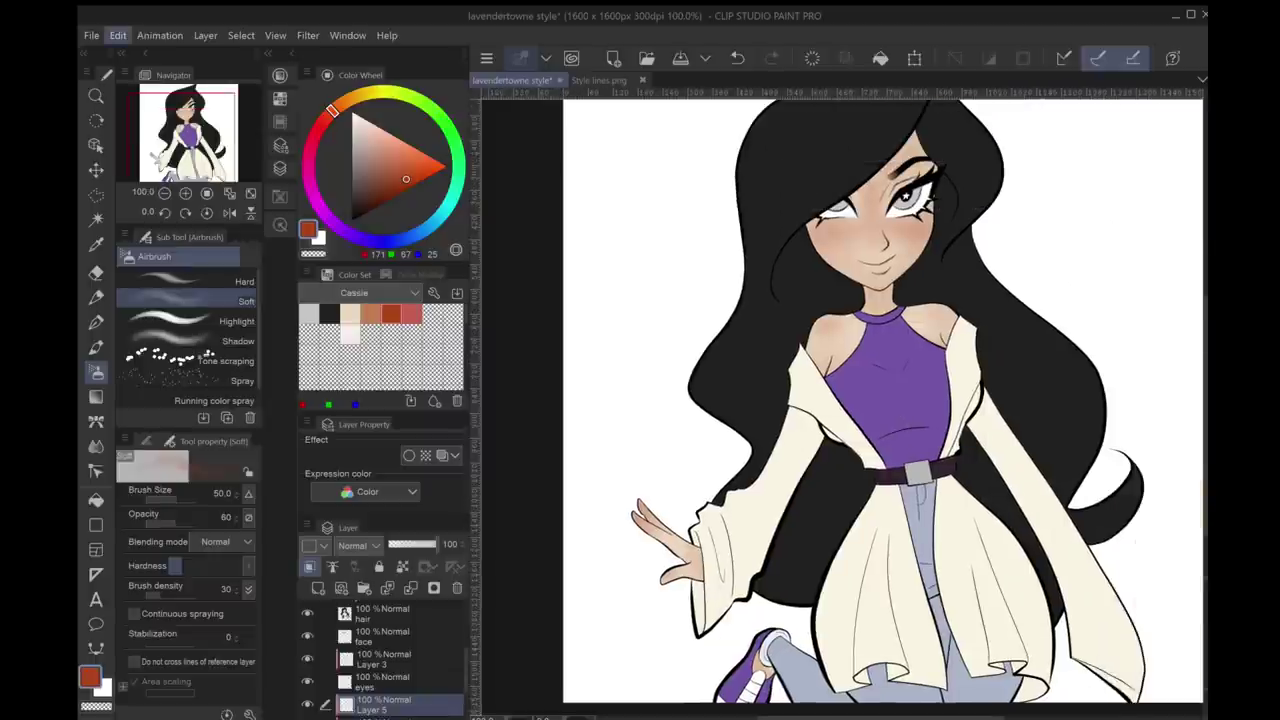
{"action": "key", "text": "ctrl+u"}
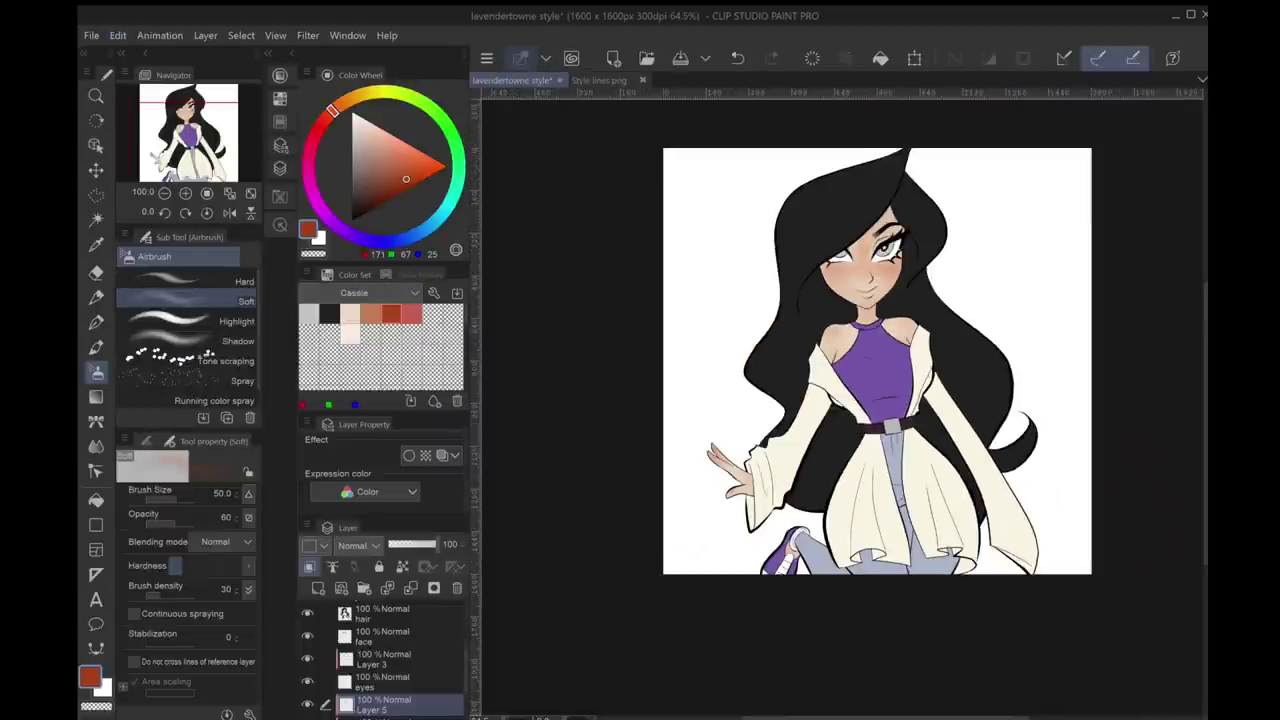
{"action": "scroll", "coordinate": [927, 222], "scroll_direction": "up", "scroll_amount": 4}
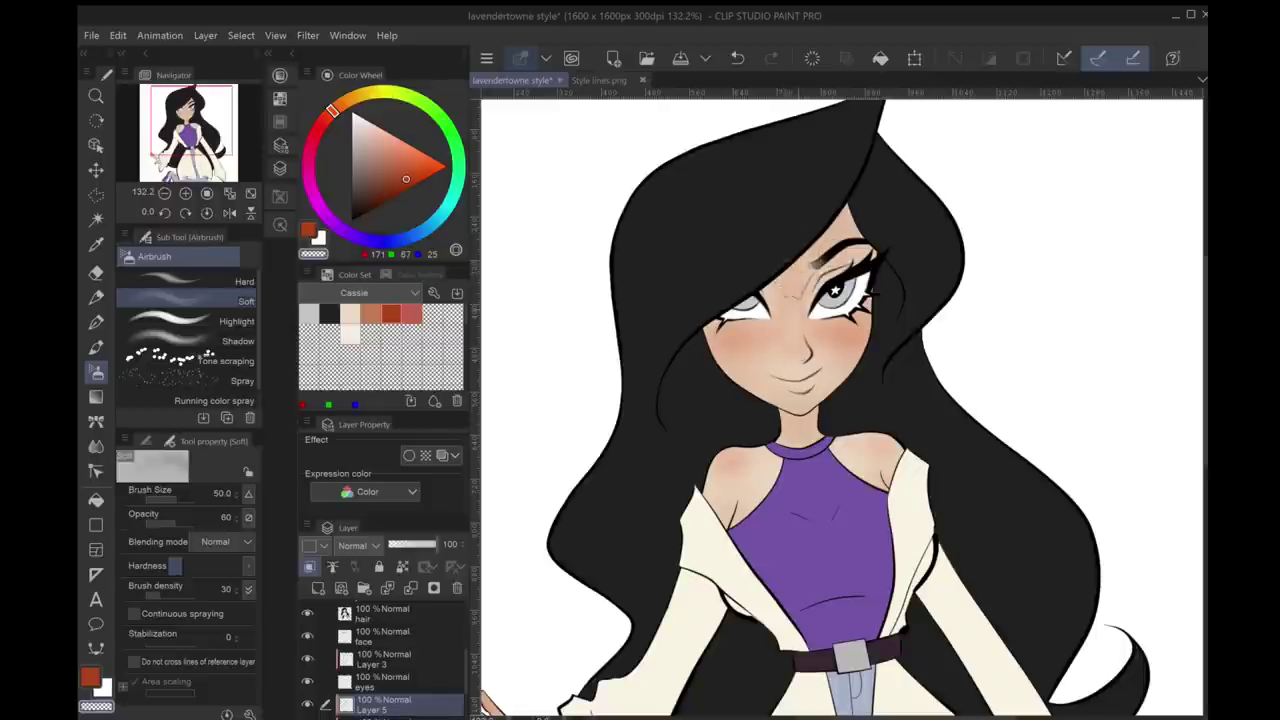
Paint full lips over the mouth in the muted red swatch with a size 30 brush
{"action": "key", "text": "b"}
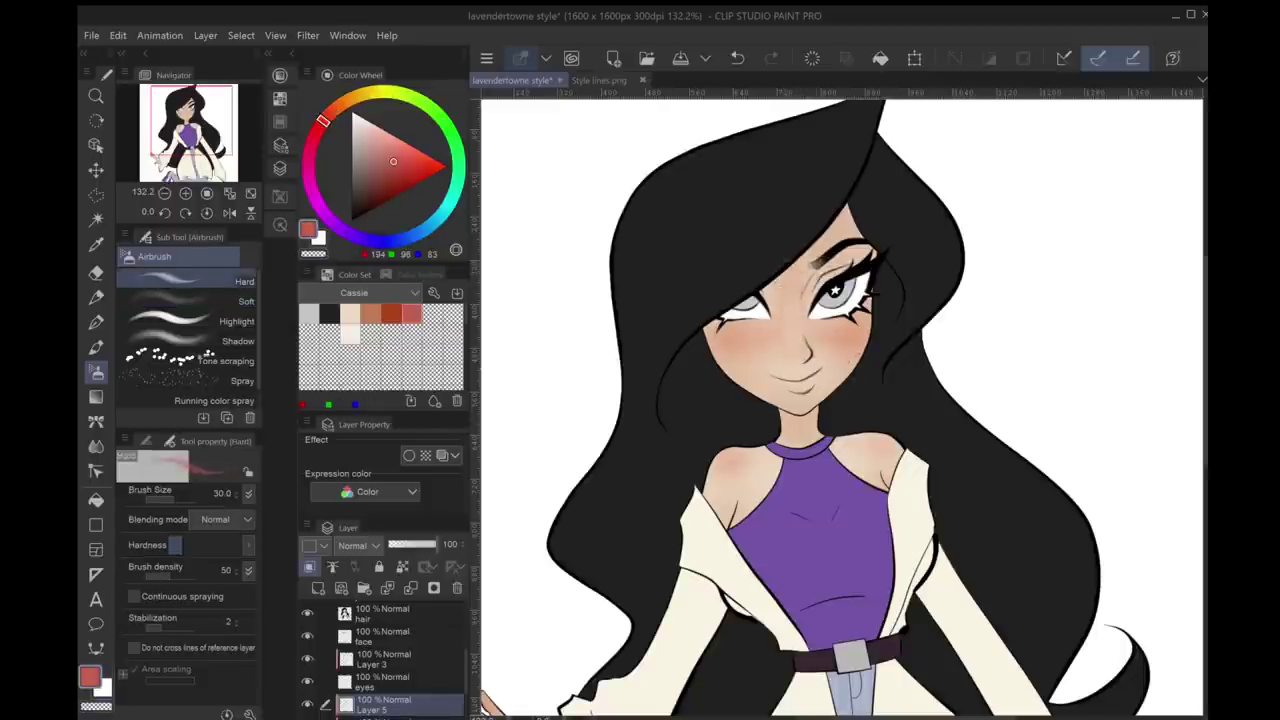
{"action": "key", "text": "ctrl+z"}
{"action": "scroll", "coordinate": [840, 400], "scroll_direction": "up", "scroll_amount": 2}
{"action": "left_click_drag", "start_coordinate": [730, 395], "coordinate": [806, 372]}
{"action": "key", "text": "ctrl+z"}
{"action": "key", "text": "ctrl+z"}
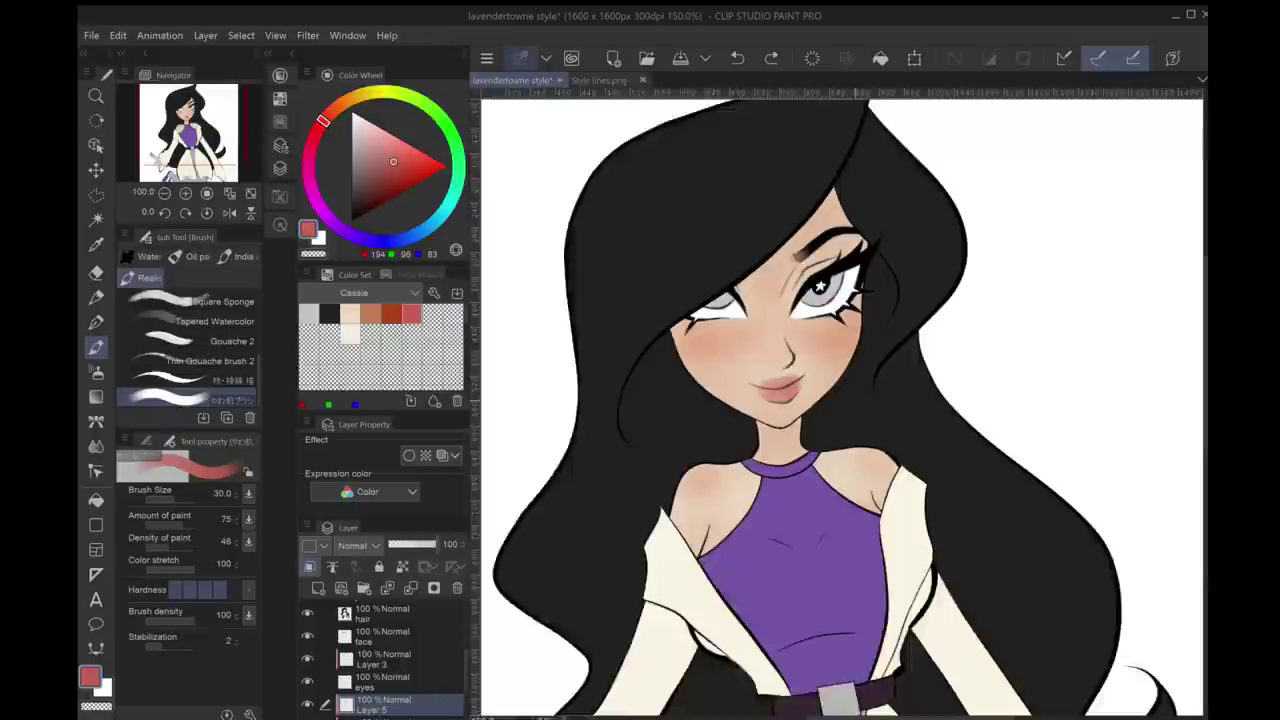
Airbrush soft reddish-brown shading onto the nose and lower face with the Soft airbrush at size 25
{"action": "left_click", "coordinate": [391, 313]}
{"action": "left_click", "coordinate": [96, 372]}
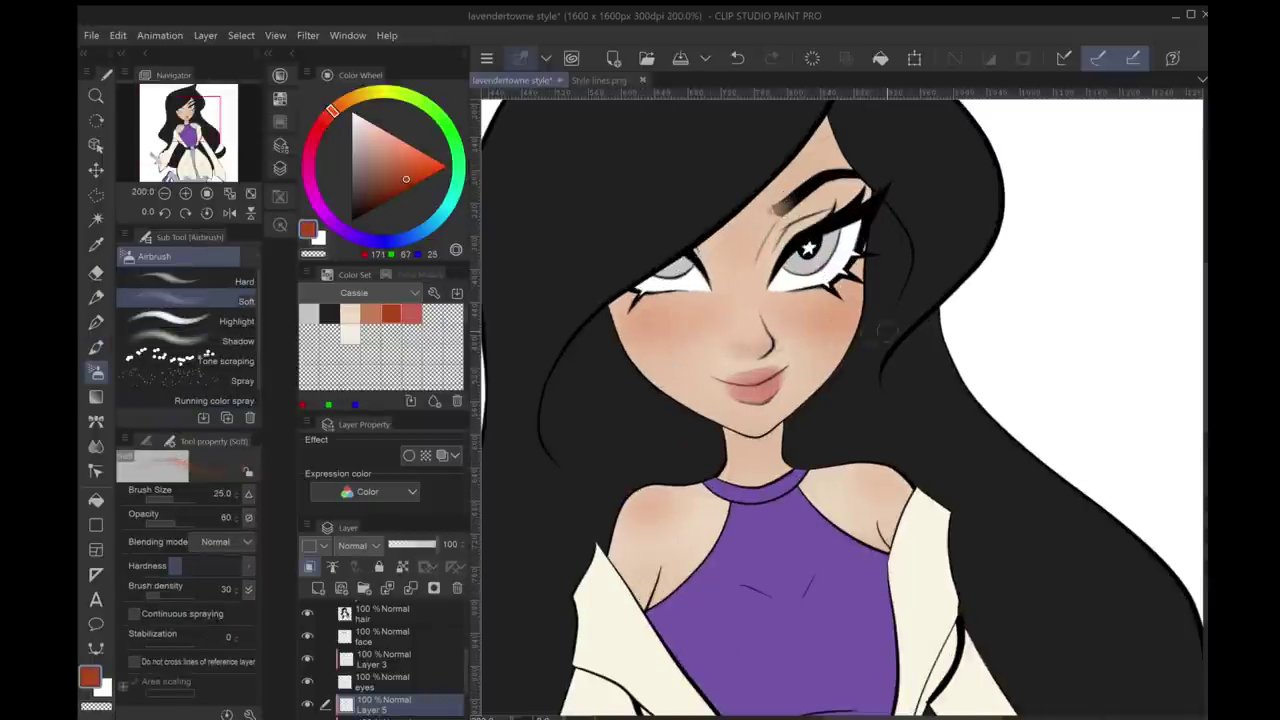
{"action": "scroll", "coordinate": [885, 330], "scroll_direction": "down", "scroll_amount": 4}
{"action": "scroll", "coordinate": [885, 440], "scroll_direction": "up", "scroll_amount": 2}
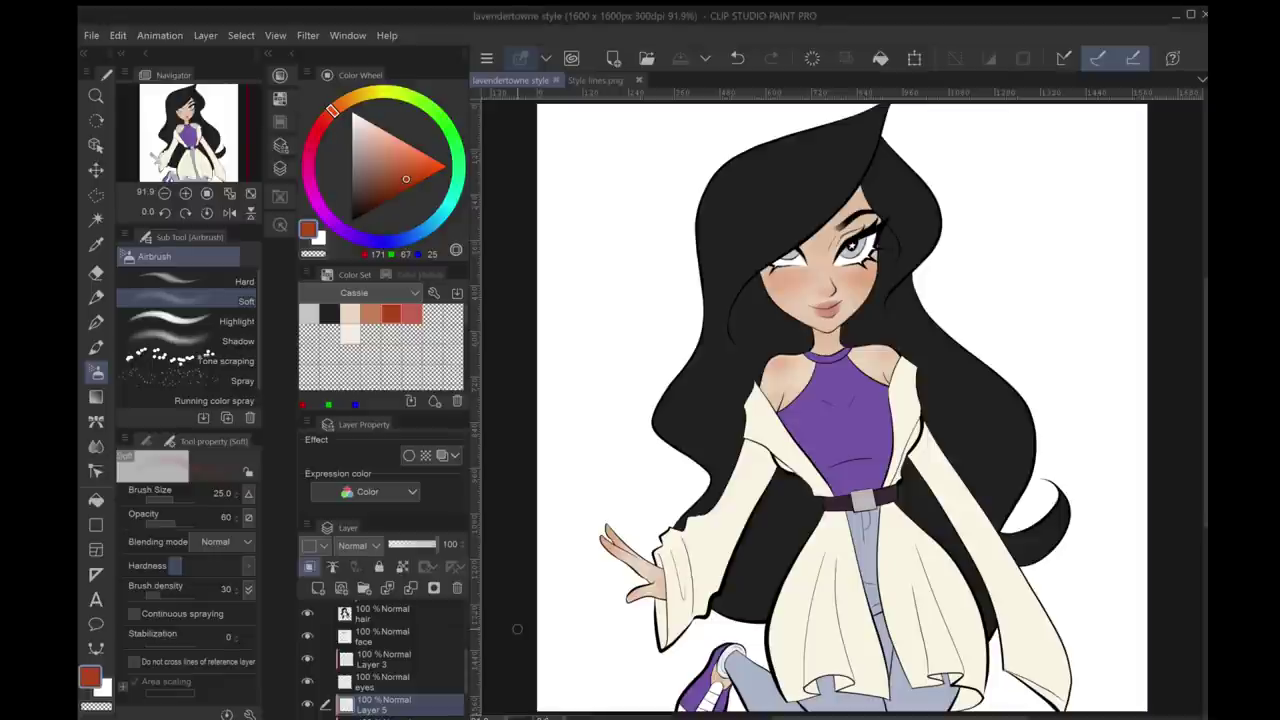
Draw thin reddish-brown hatch lines on the cheeks and nose bridge on a new layer with the Design pencil at size 1.5
{"action": "scroll", "coordinate": [834, 210], "scroll_direction": "up", "scroll_amount": 3}
{"action": "key", "text": "ctrl+shift+n"}
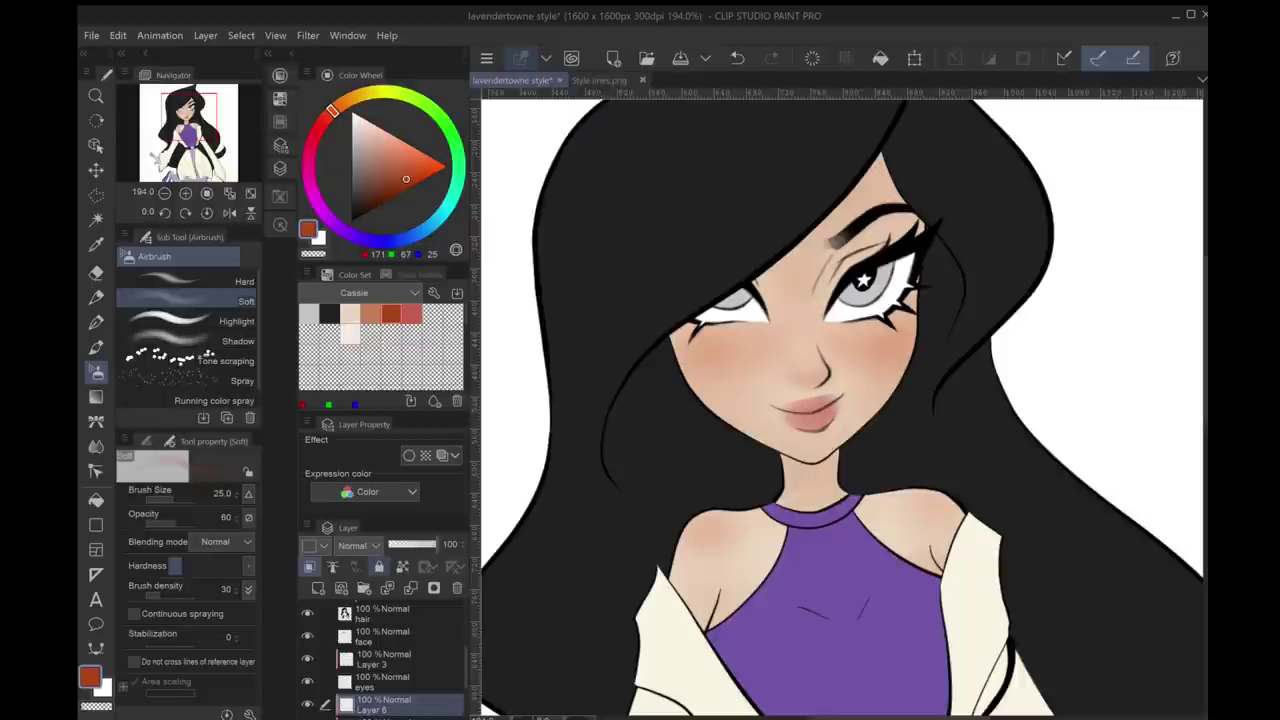
{"action": "key", "text": "p"}
{"action": "left_click", "coordinate": [215, 301]}
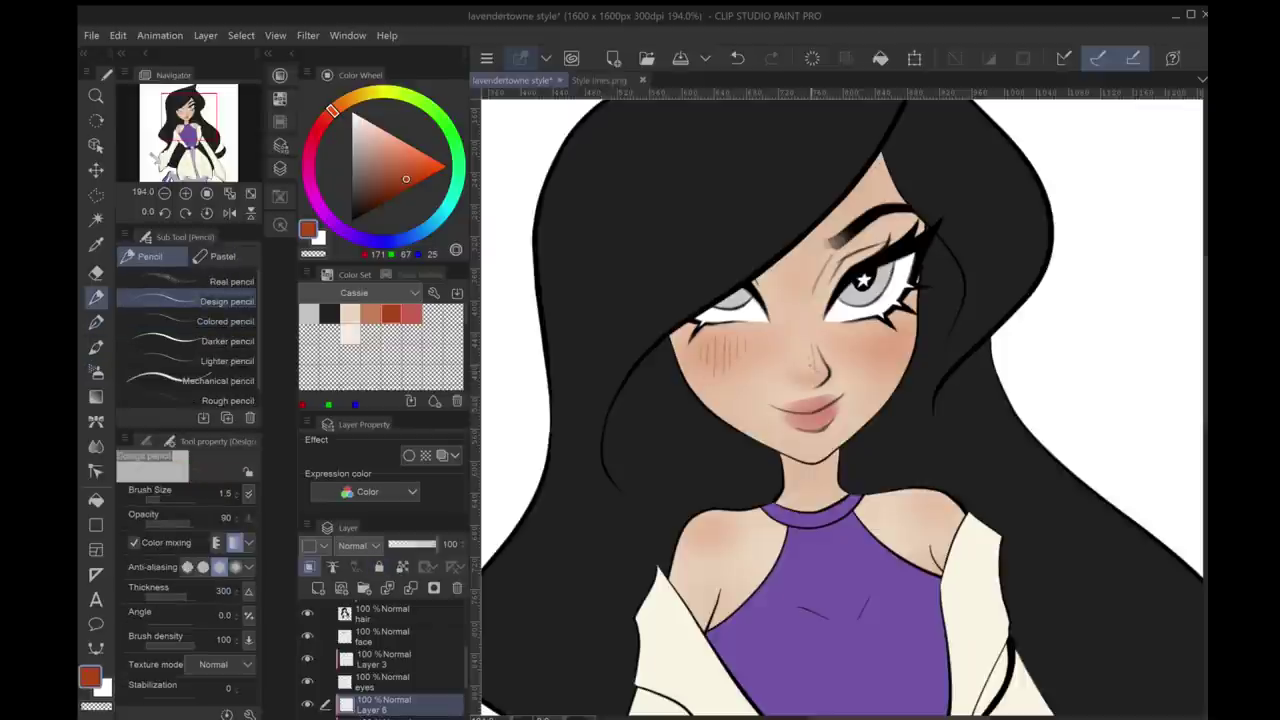
{"action": "key", "text": "ctrl+z"}
{"action": "key", "text": "ctrl+0"}
{"action": "key", "text": "ctrl+plus"}
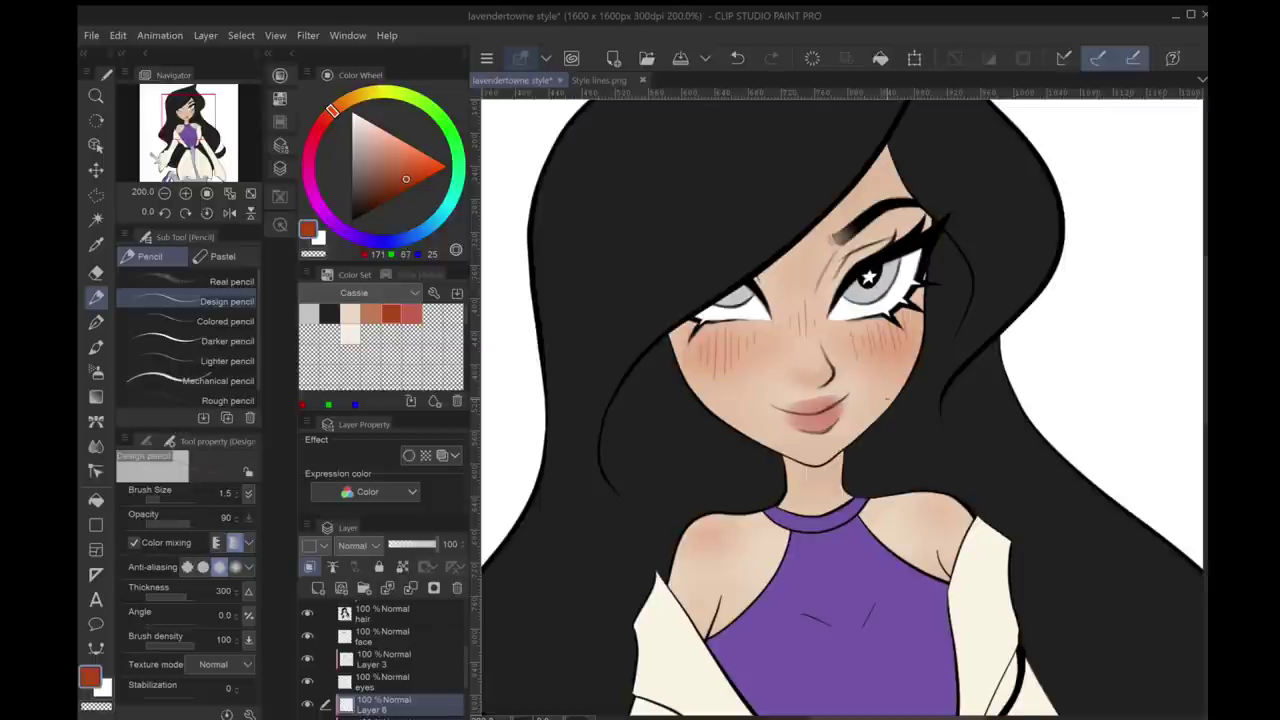
{"action": "key", "text": "ctrl+z"}
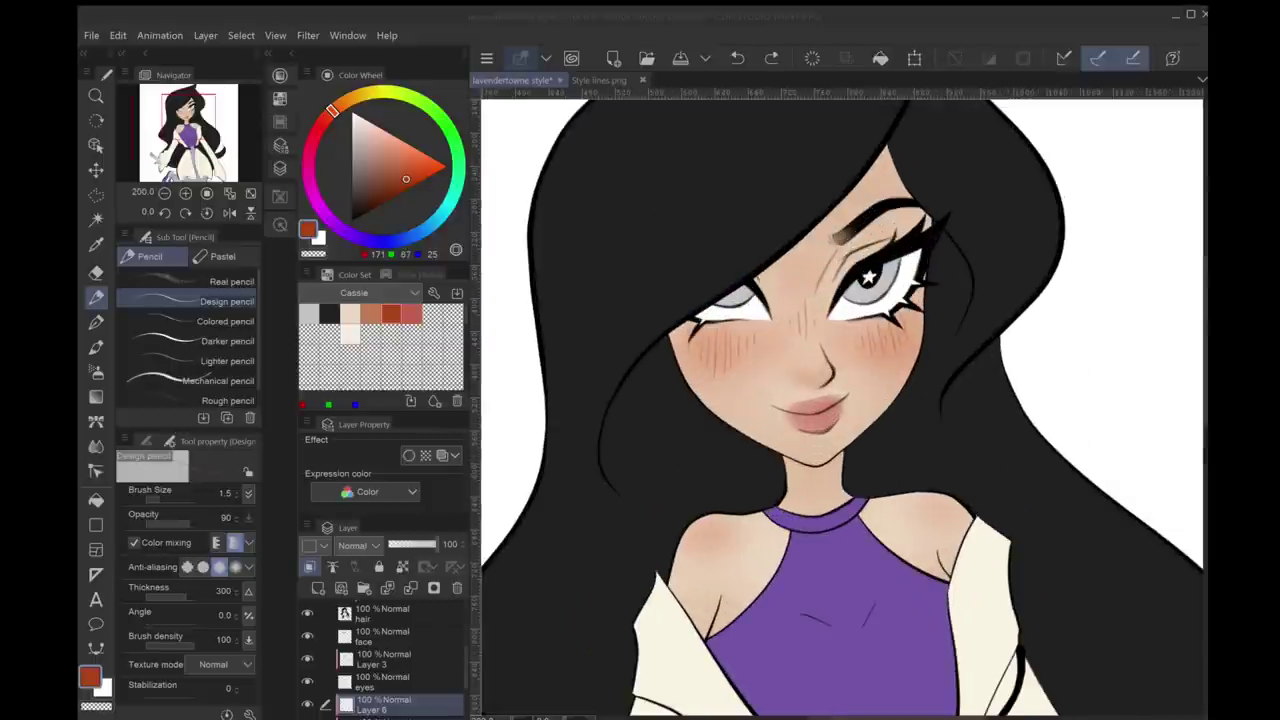
Draw white highlights on the nose and cheeks on a new Add (Glow) layer with the Colored pencil at size 5
{"action": "key", "text": "ctrl+0"}
{"action": "key", "text": "ctrl+plus"}
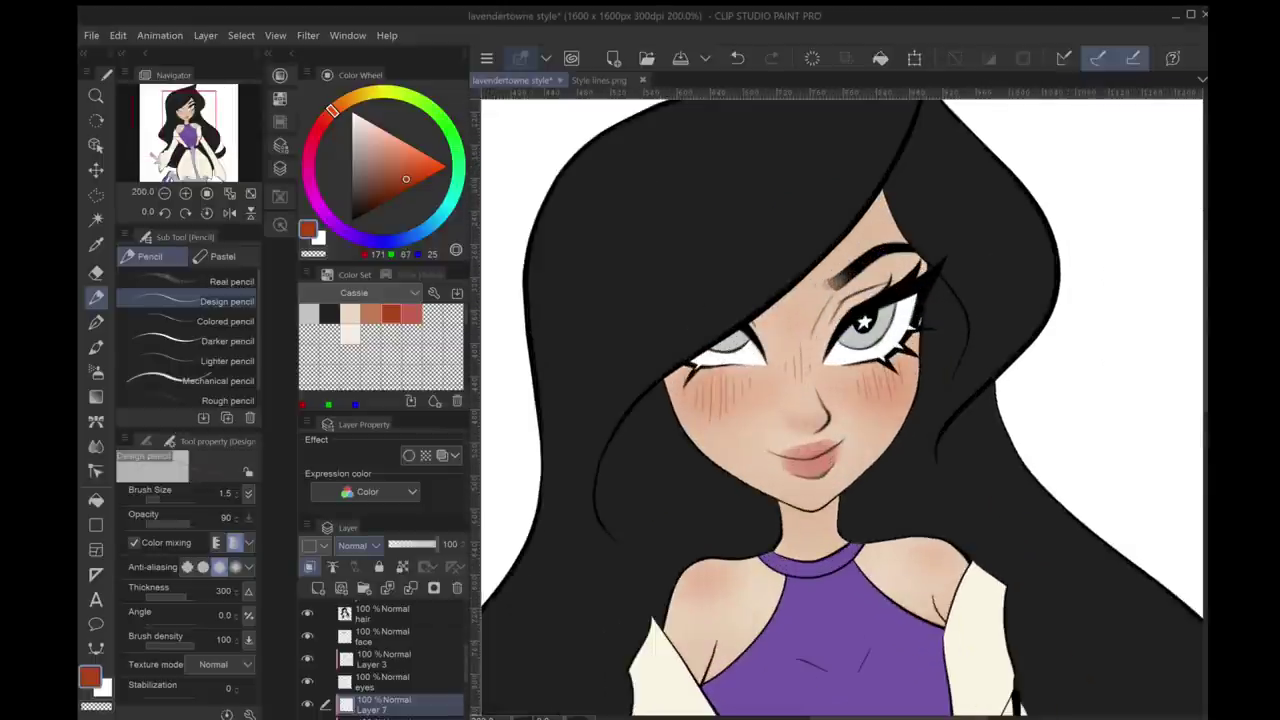
{"action": "left_click", "coordinate": [226, 321]}
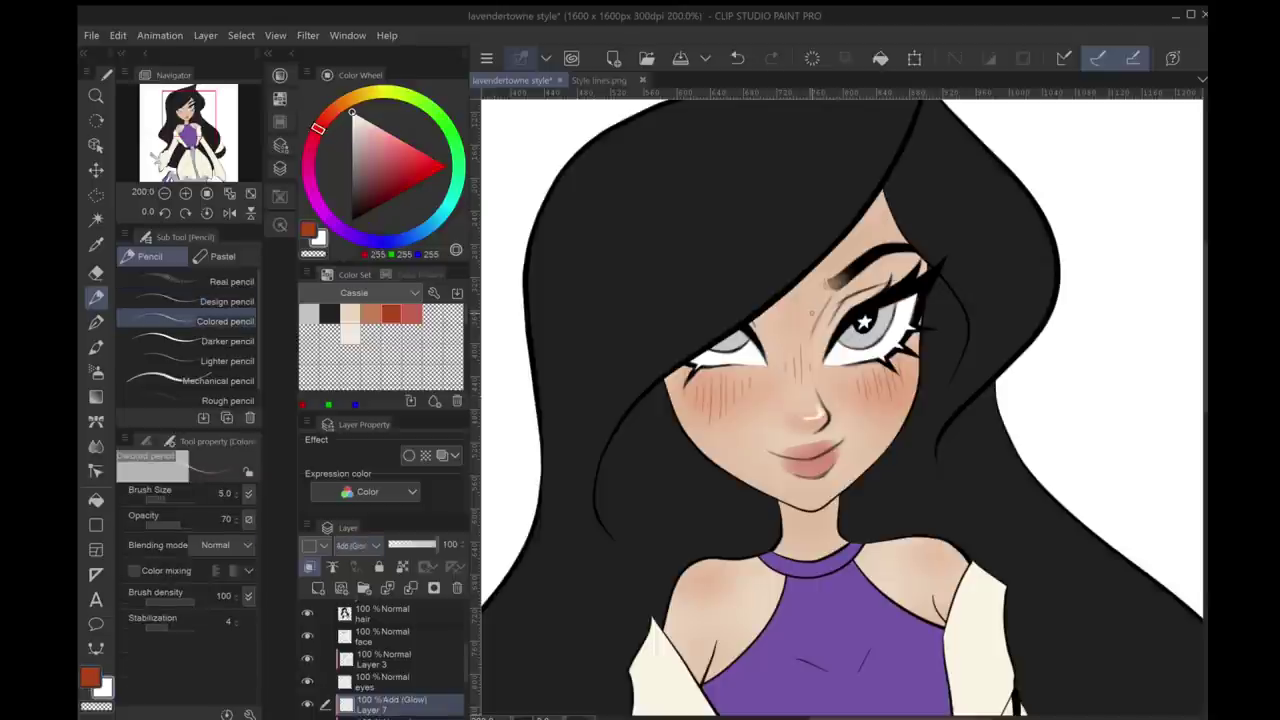
{"action": "key", "text": "ctrl+z"}
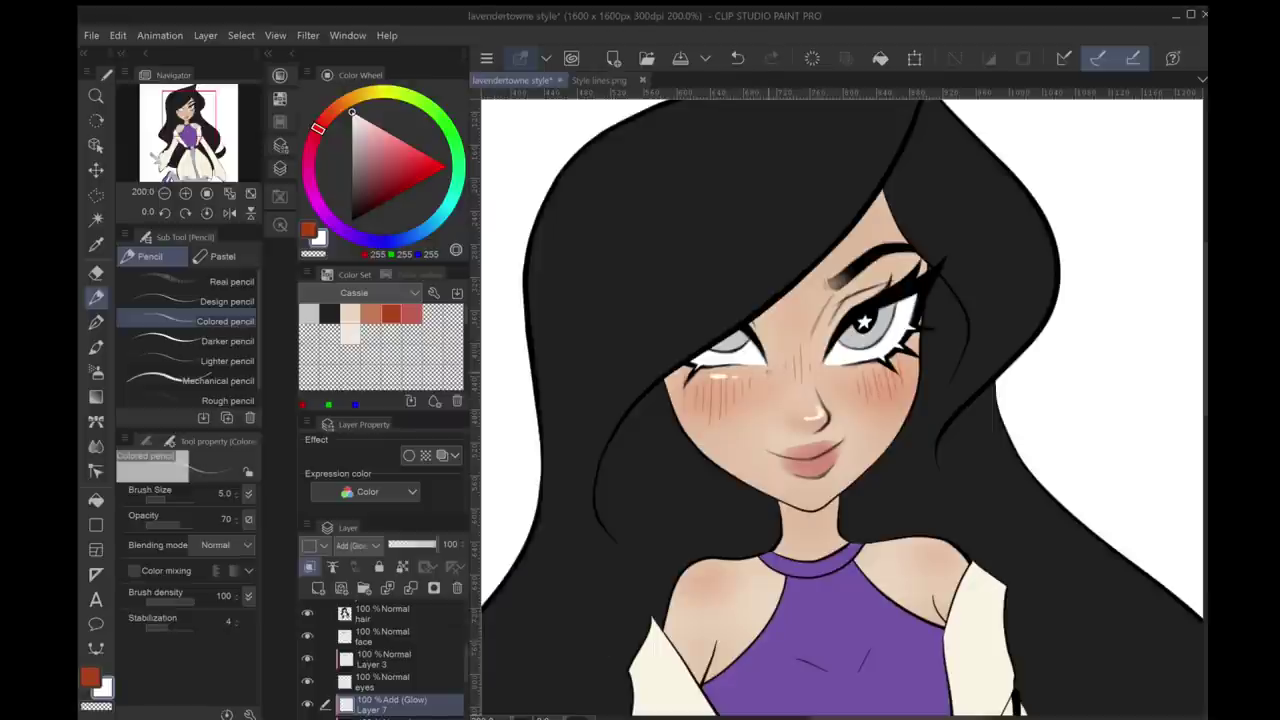
Add small white highlights to both shoulders and the hand on the Add (Glow) layer
{"action": "scroll", "coordinate": [842, 400], "scroll_direction": "down", "scroll_amount": 3}
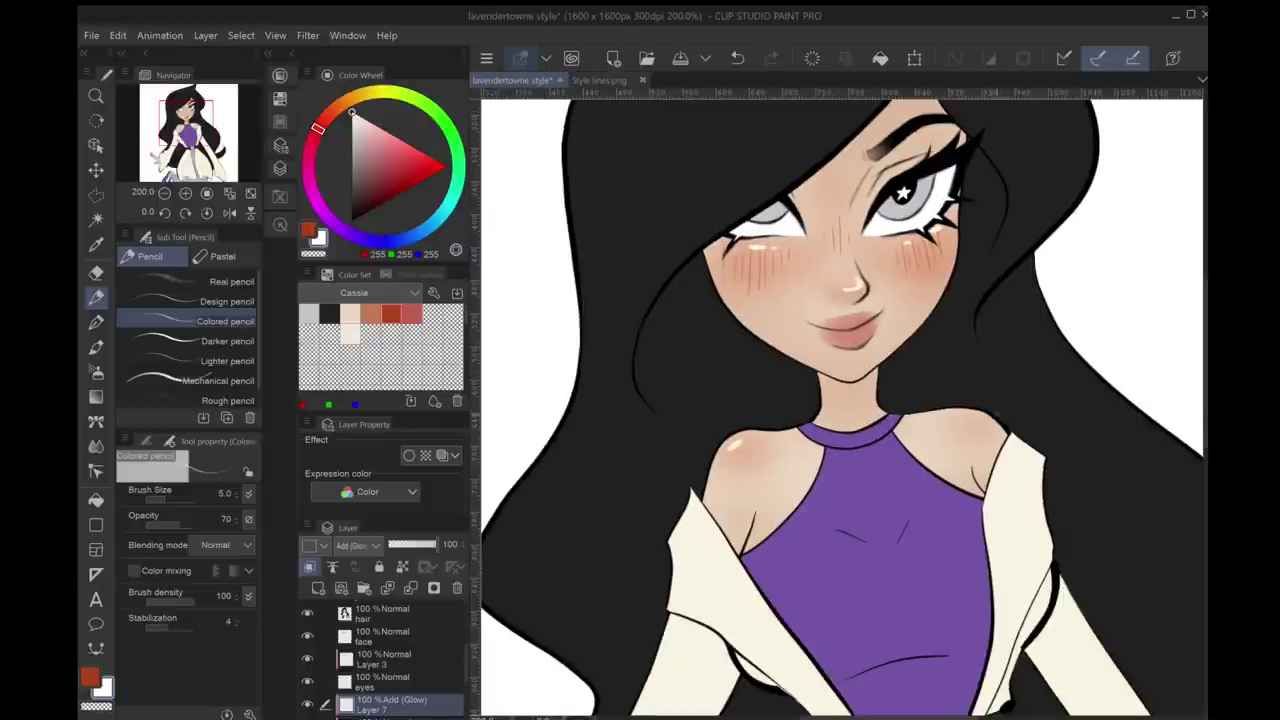
{"action": "scroll", "coordinate": [842, 400], "scroll_direction": "down", "scroll_amount": 5}
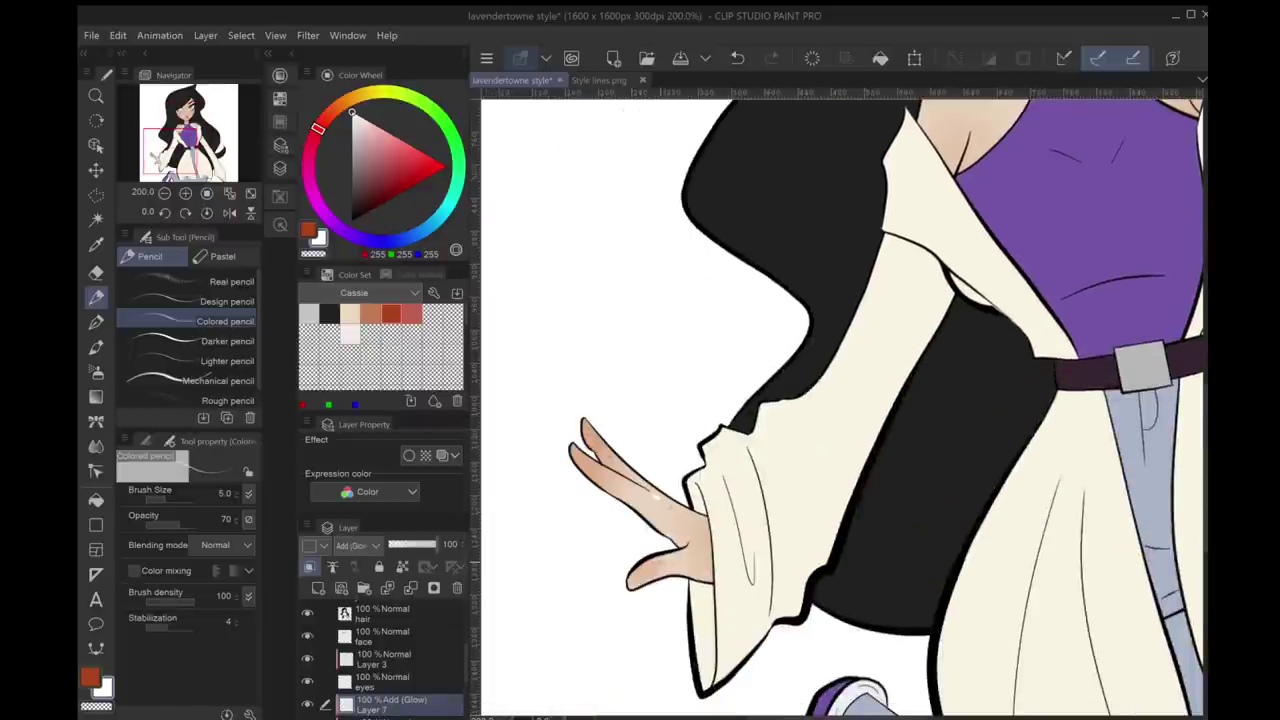
{"action": "scroll", "coordinate": [842, 400], "scroll_direction": "down", "scroll_amount": 5}
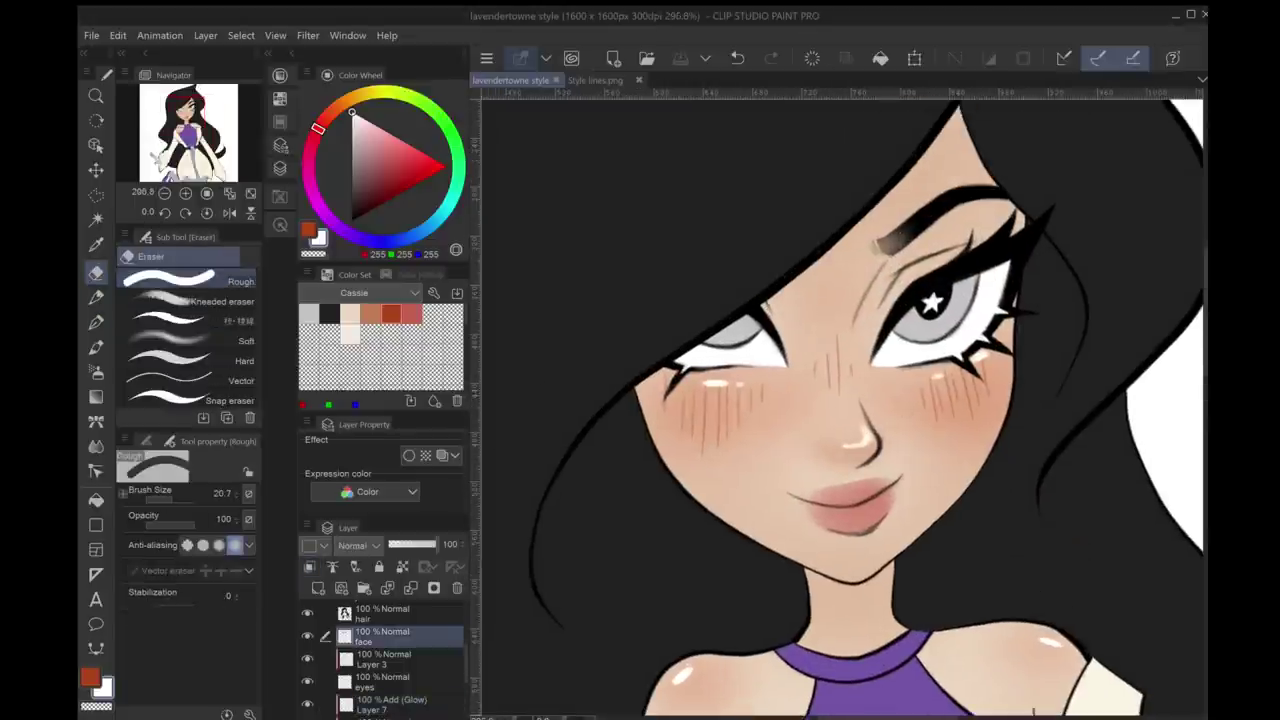
Draw two black nostrils on the face layer with the Colored pencil at size 4 and 60 opacity
{"action": "key", "text": "p"}
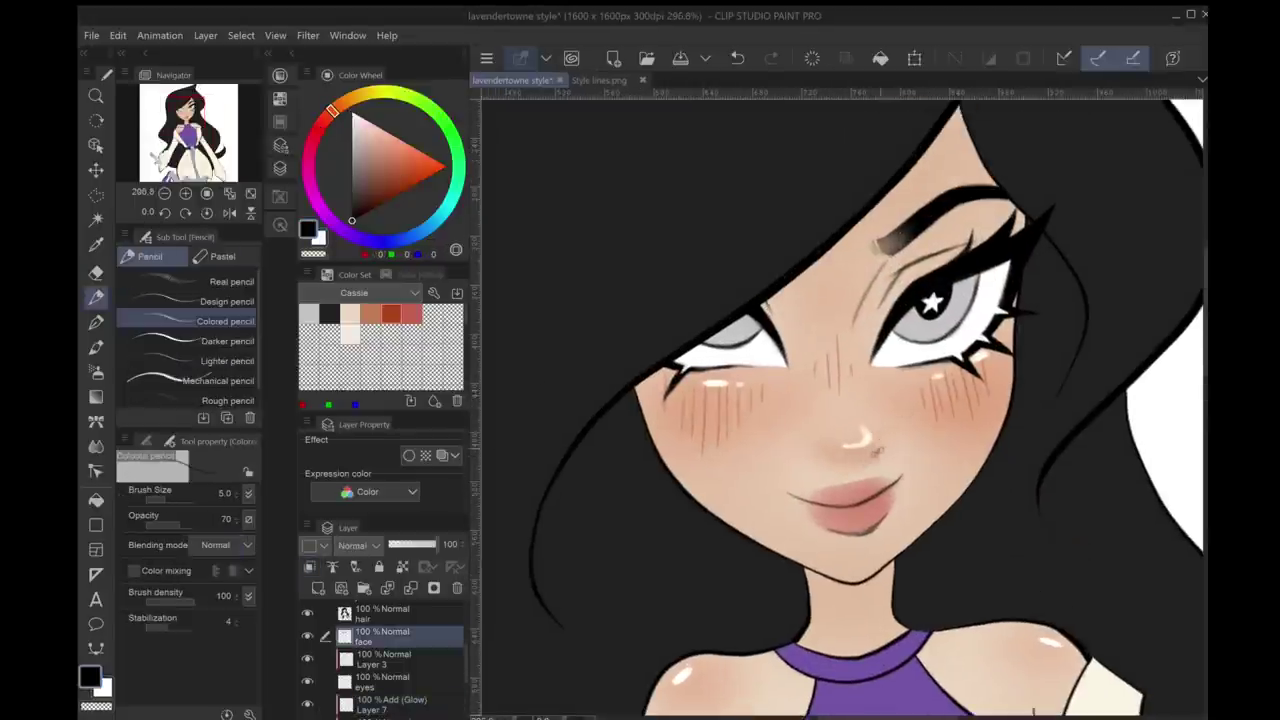
{"action": "key", "text": "ctrl+z"}
{"action": "key", "text": "bracketleft"}
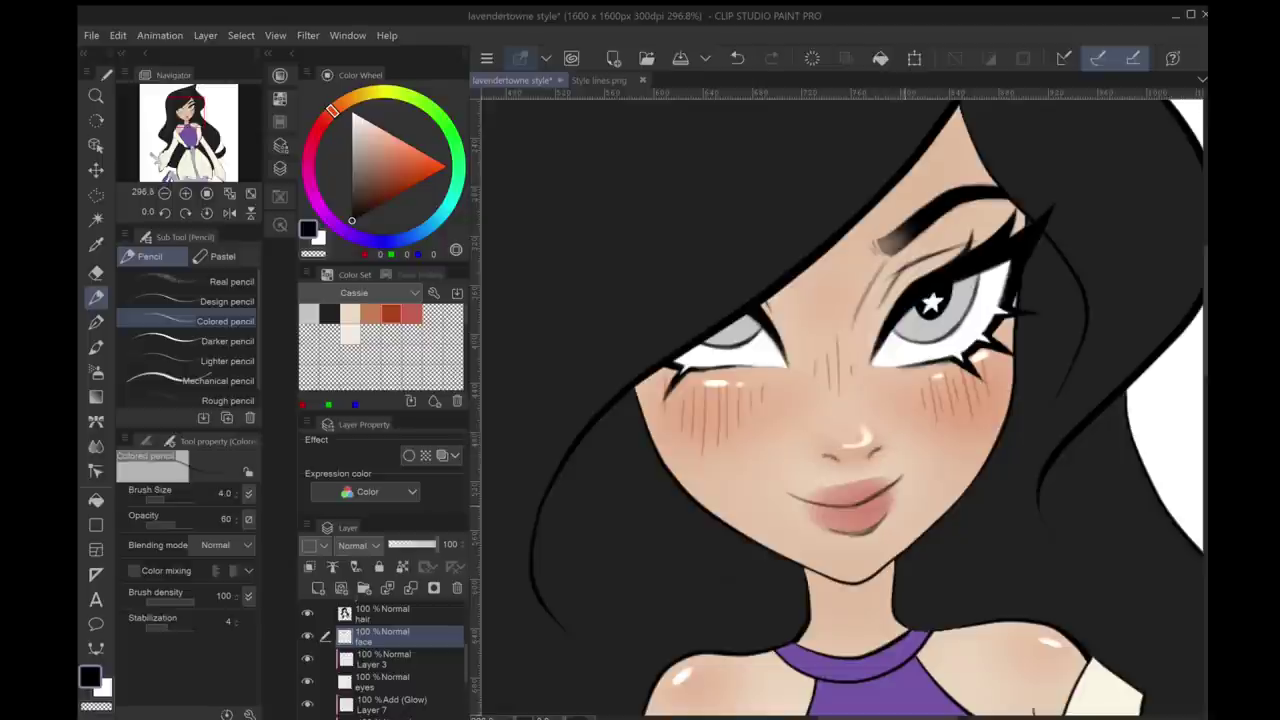
{"action": "scroll", "coordinate": [860, 435], "scroll_direction": "up", "scroll_amount": 1}
{"action": "left_click_drag", "start_coordinate": [786, 441], "coordinate": [876, 429]}
Soften the outer edge of the nostril line with the Soft eraser at size 20
{"action": "key", "text": "e"}
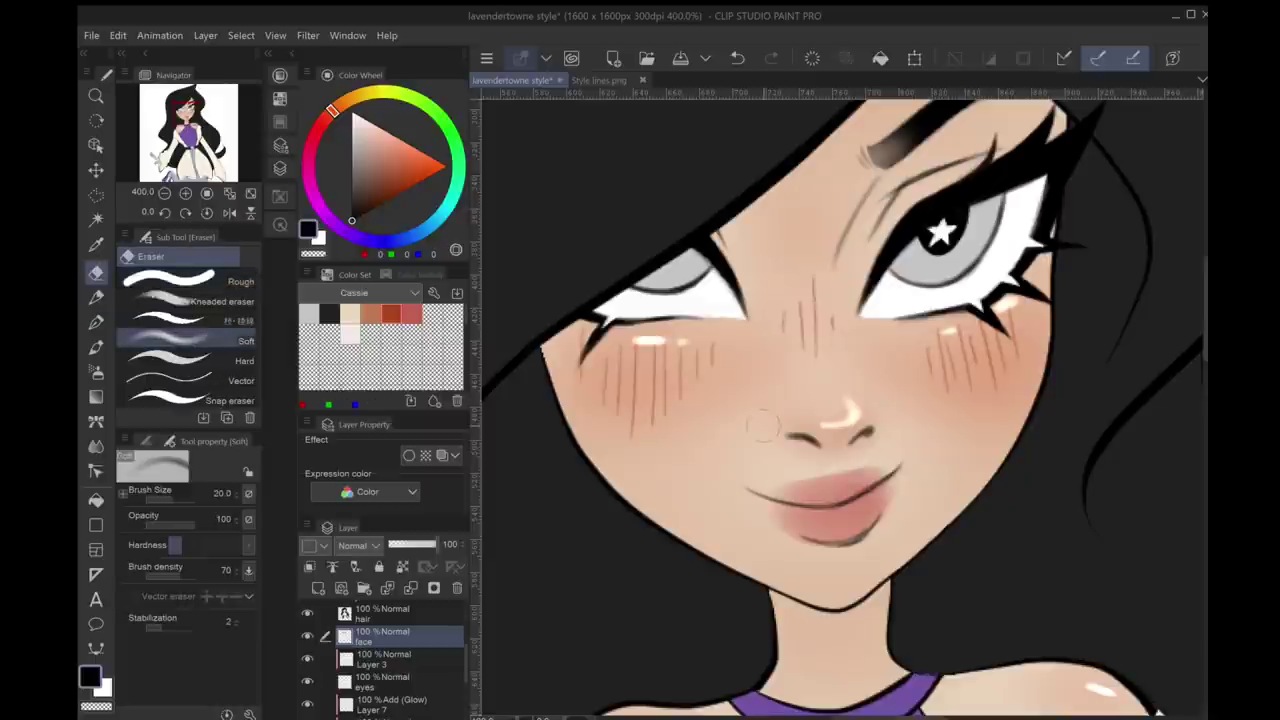
{"action": "left_click_drag", "start_coordinate": [780, 432], "coordinate": [798, 436]}
{"action": "key", "text": "p"}
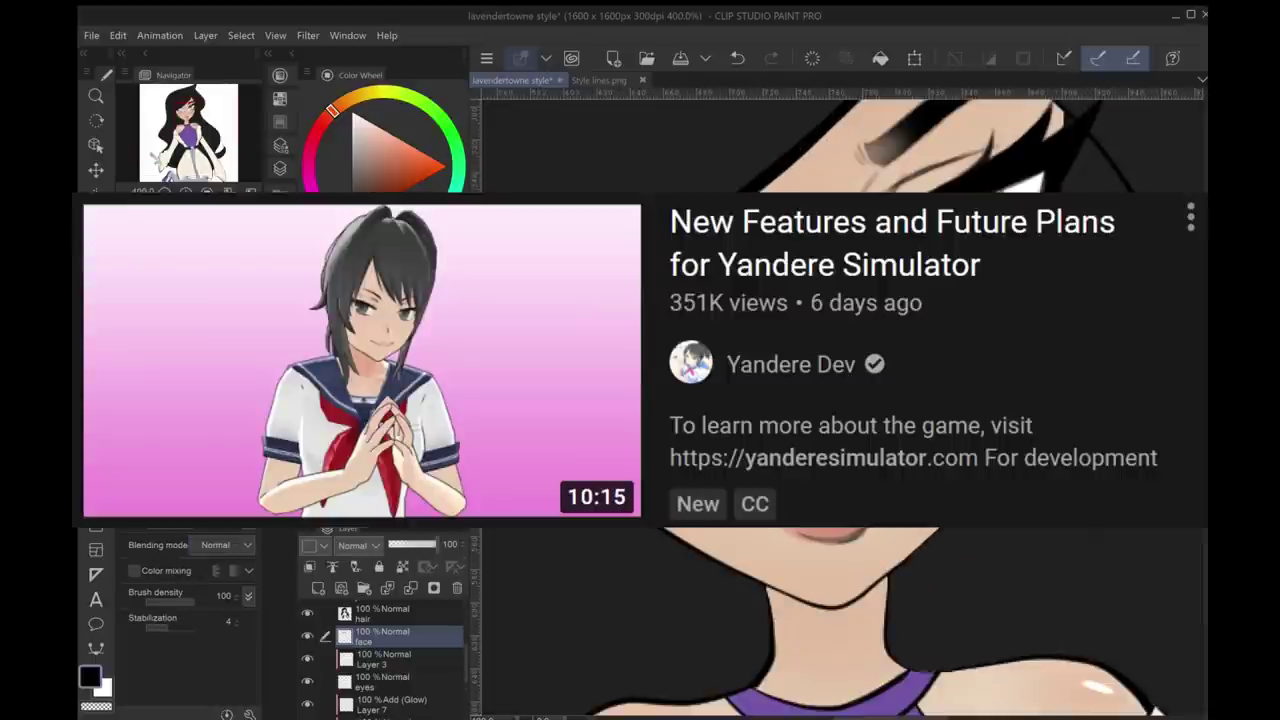
Redo the nose highlight on the Add (Glow) layer as a round cream tip and a thin bridge line, using pencil size 7
{"action": "left_click", "coordinate": [390, 704]}
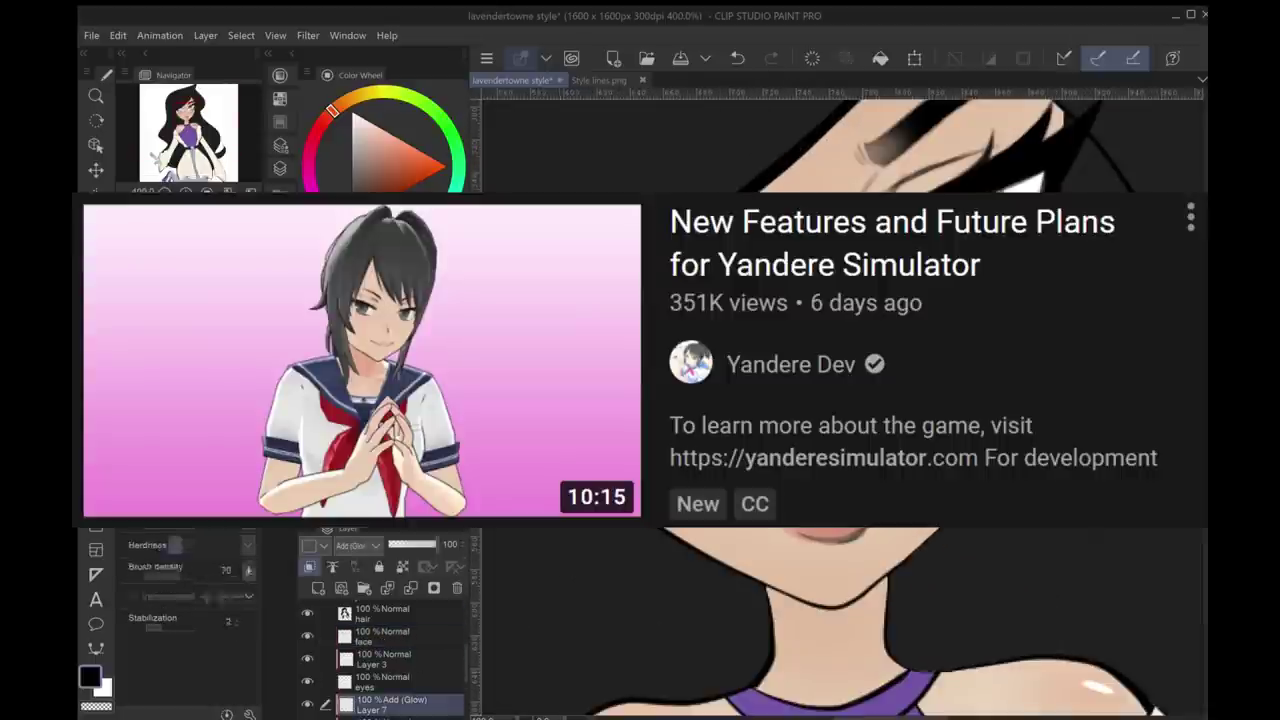
{"action": "key", "text": "e"}
{"action": "key", "text": "b"}
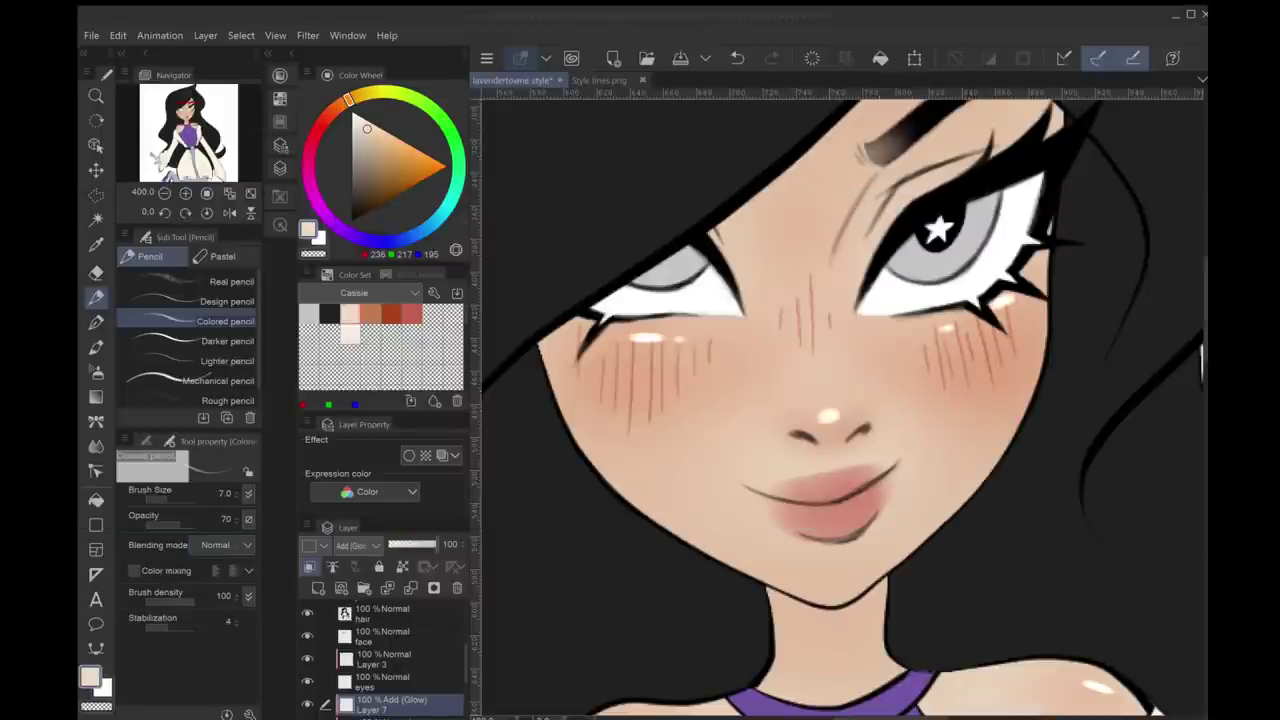
{"action": "left_click_drag", "start_coordinate": [828, 416], "coordinate": [826, 306]}
{"action": "key", "text": "ctrl+z"}
{"action": "scroll", "coordinate": [824, 345], "scroll_direction": "down", "scroll_amount": 6}
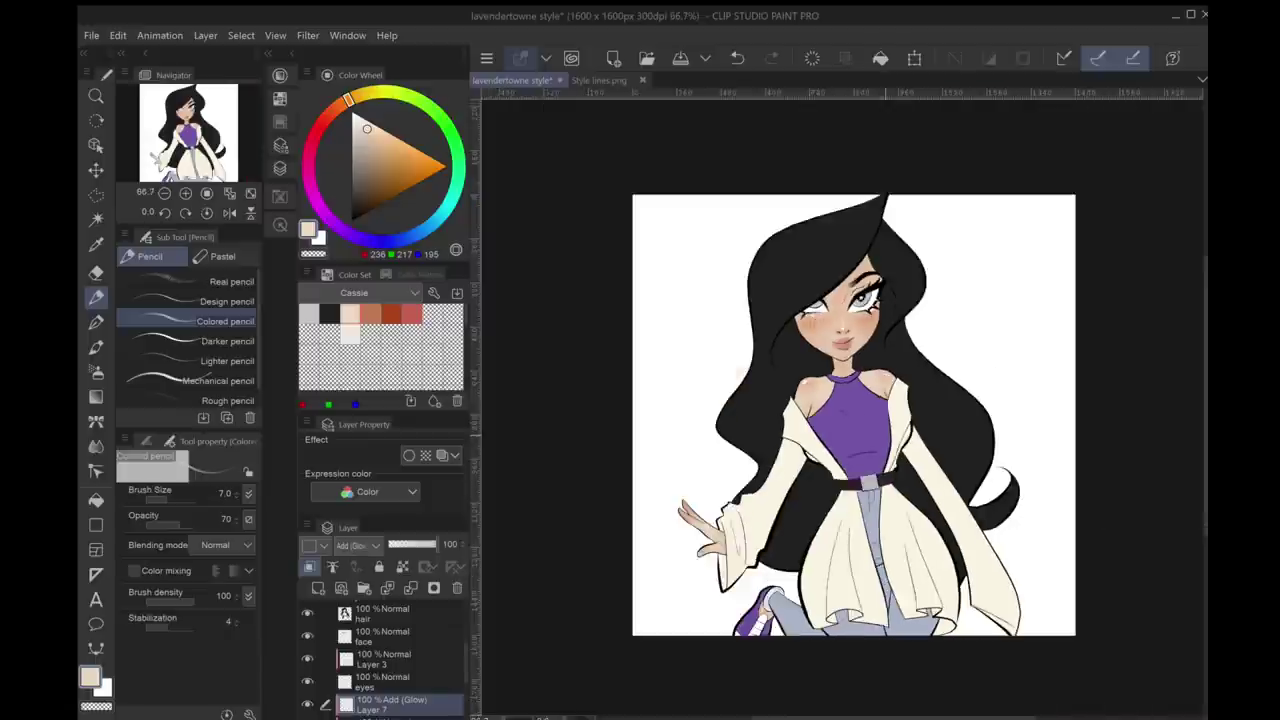
{"action": "scroll", "coordinate": [824, 345], "scroll_direction": "up", "scroll_amount": 6}
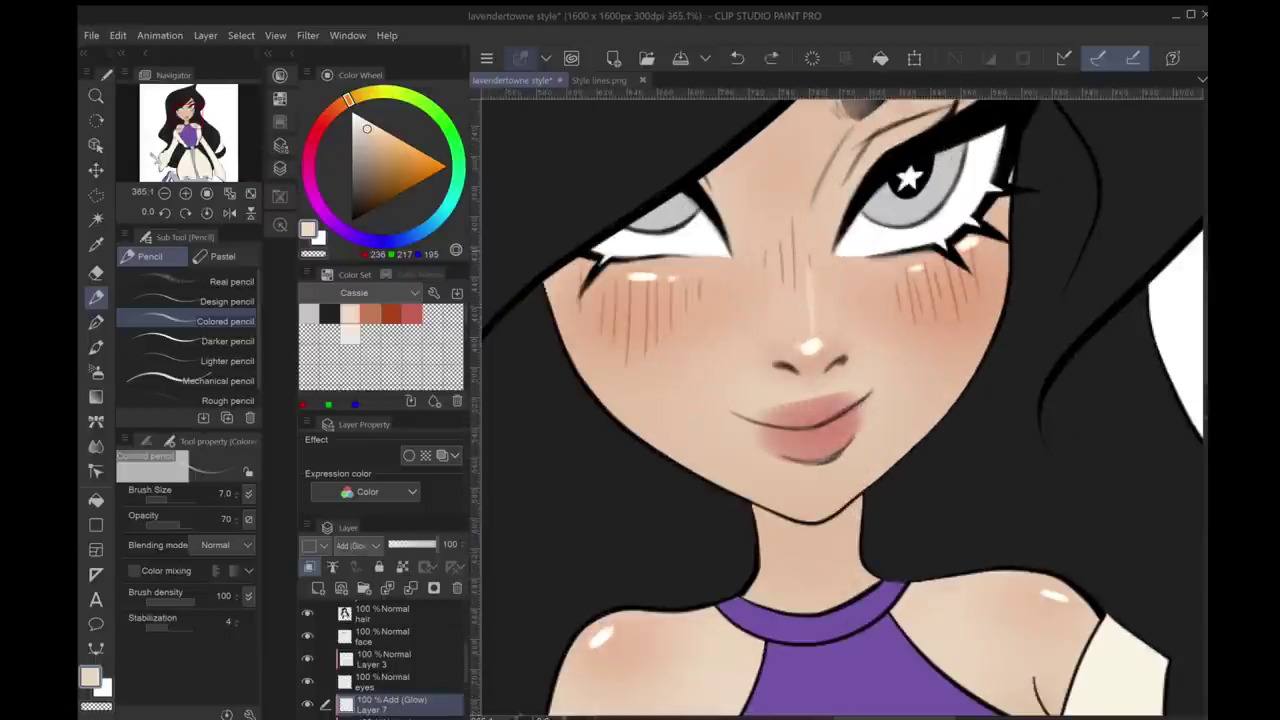
Add a cream glow highlight to the lower lip with the Colored pencil at size 7
{"action": "scroll", "coordinate": [818, 344], "scroll_direction": "down", "scroll_amount": 5}
{"action": "scroll", "coordinate": [818, 344], "scroll_direction": "up", "scroll_amount": 3}
{"action": "scroll", "coordinate": [818, 344], "scroll_direction": "down", "scroll_amount": 3}
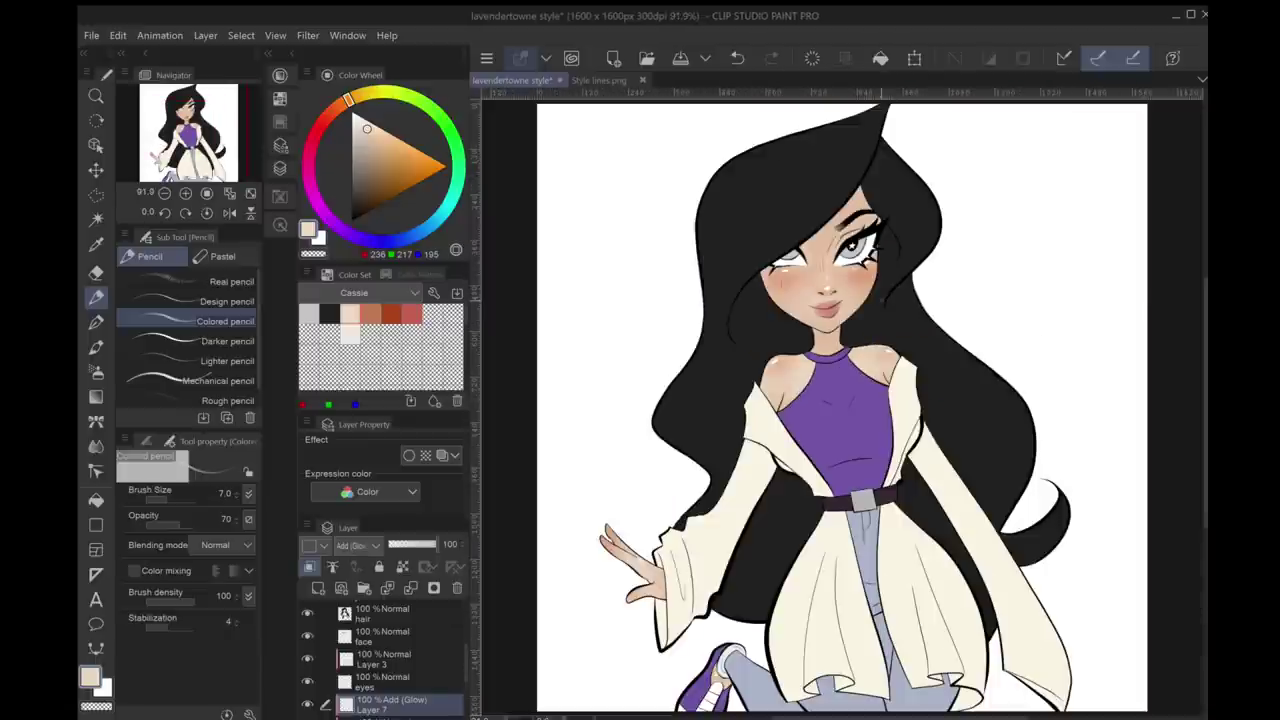
{"action": "scroll", "coordinate": [818, 344], "scroll_direction": "up", "scroll_amount": 2}
{"action": "left_click_drag", "start_coordinate": [810, 326], "coordinate": [824, 331]}
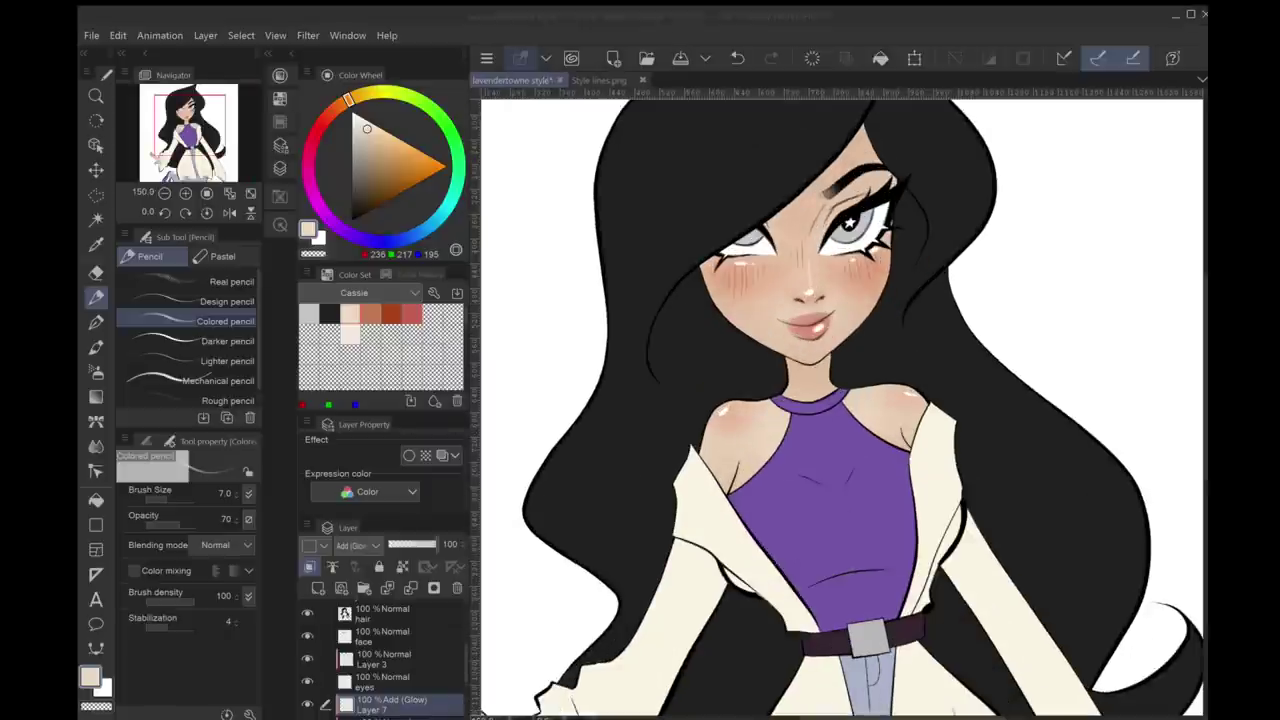
{"action": "scroll", "coordinate": [818, 344], "scroll_direction": "down", "scroll_amount": 1}
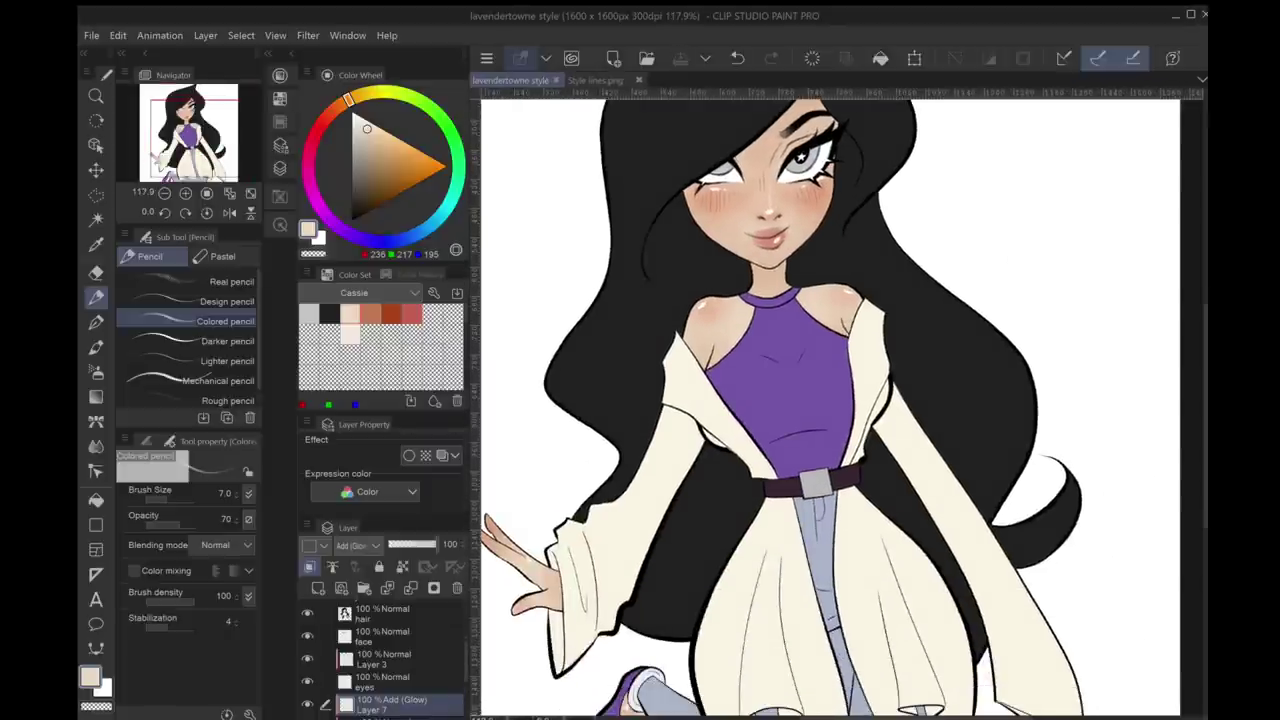
Shade the upper part of the eyes in grey on a new Multiply layer with the Colored pencil at size 25
{"action": "key", "text": "ctrl+shift+n"}
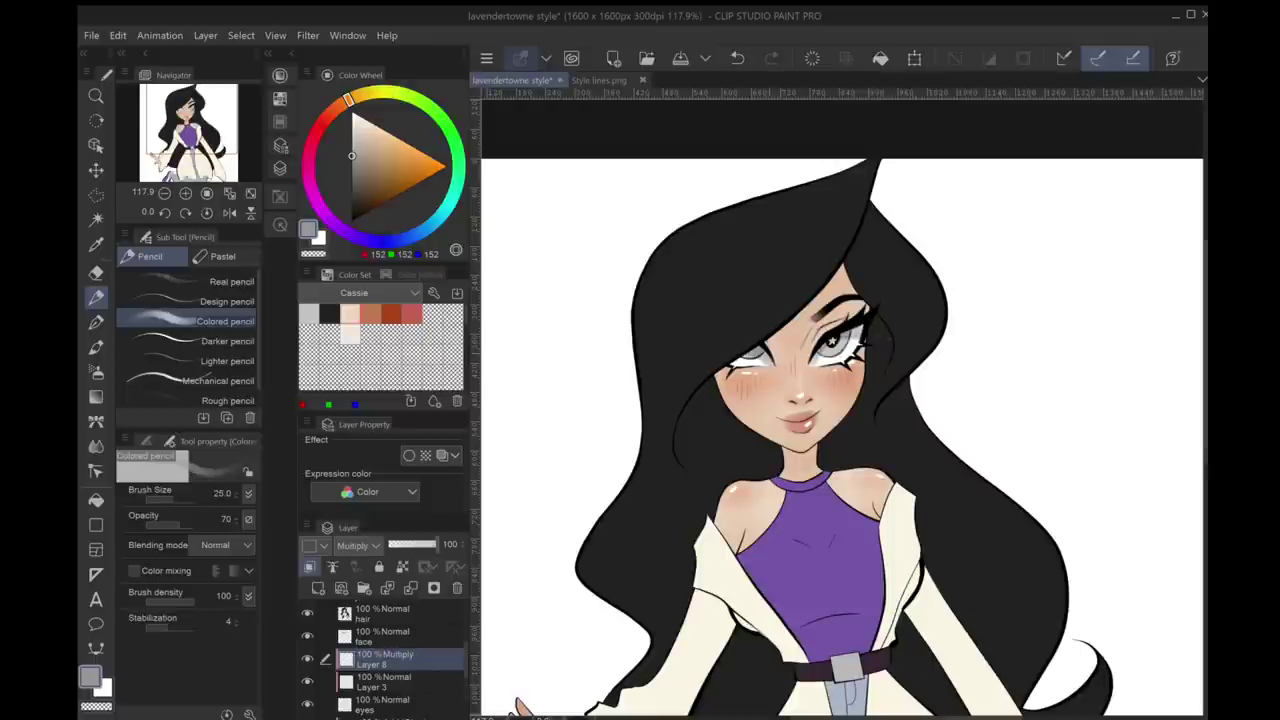
{"action": "left_click_drag", "start_coordinate": [748, 352], "coordinate": [774, 366]}
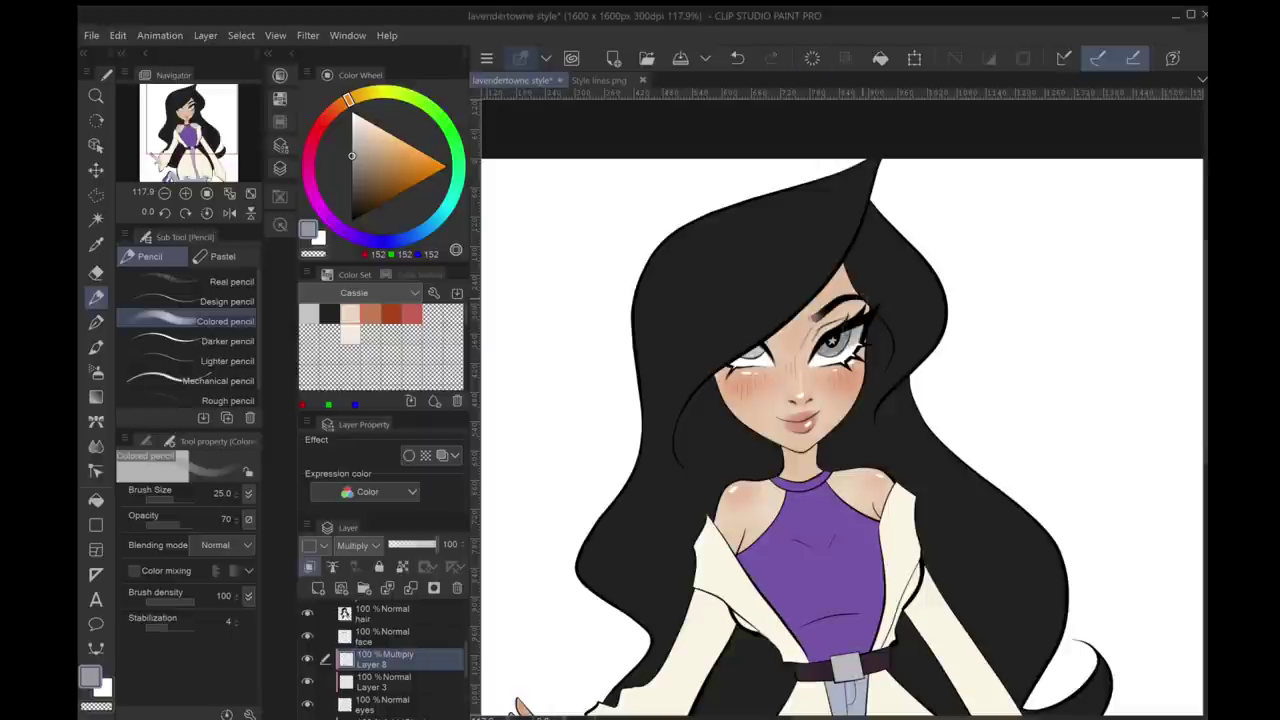
Compare the eyes with and without the grey shading by repeatedly undoing and redoing it, keeping the shading
{"action": "key", "text": "ctrl+z"}
{"action": "key", "text": "ctrl+y"}
{"action": "key", "text": "ctrl+z"}
{"action": "key", "text": "ctrl+y"}
{"action": "key", "text": "ctrl+z"}
{"action": "key", "text": "ctrl+y"}
{"action": "key", "text": "ctrl+plus"}
{"action": "key", "text": "ctrl+y"}
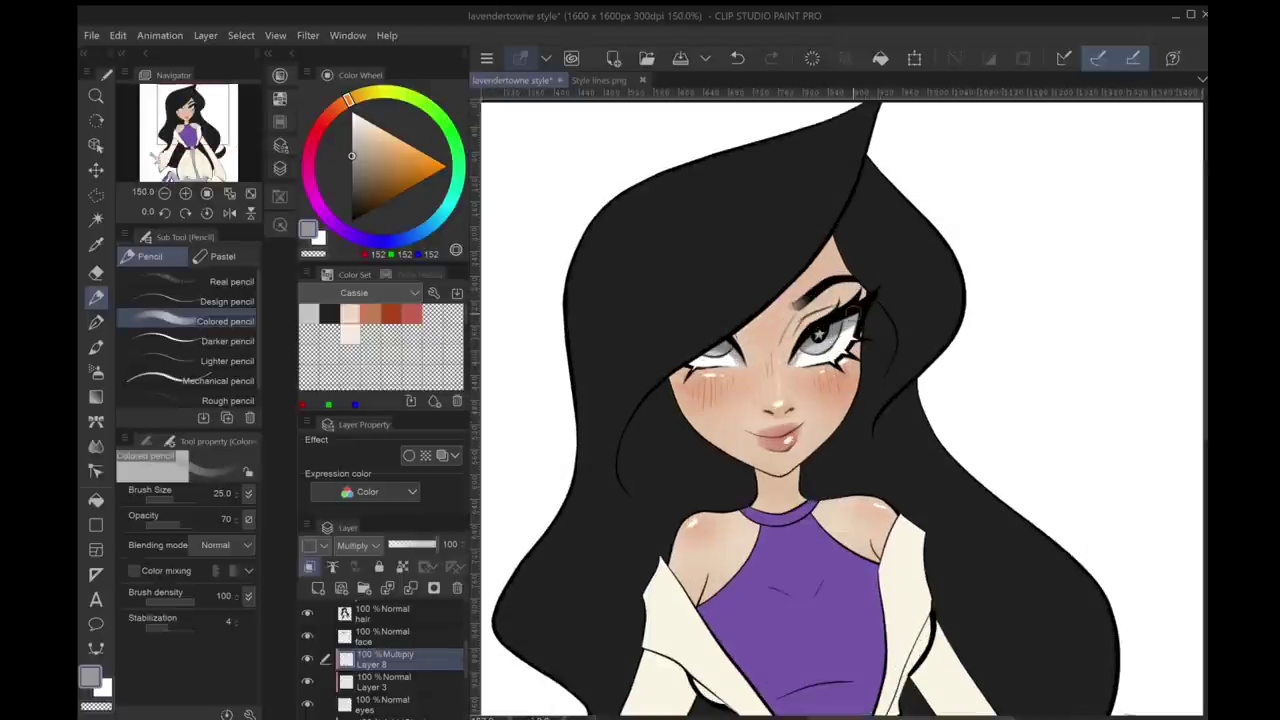
Shade the upper part of both irises in dark grey on a new layer with the Colored pencil at size 17
{"action": "key", "text": "ctrl+minus"}
{"action": "key", "text": "ctrl+plus"}
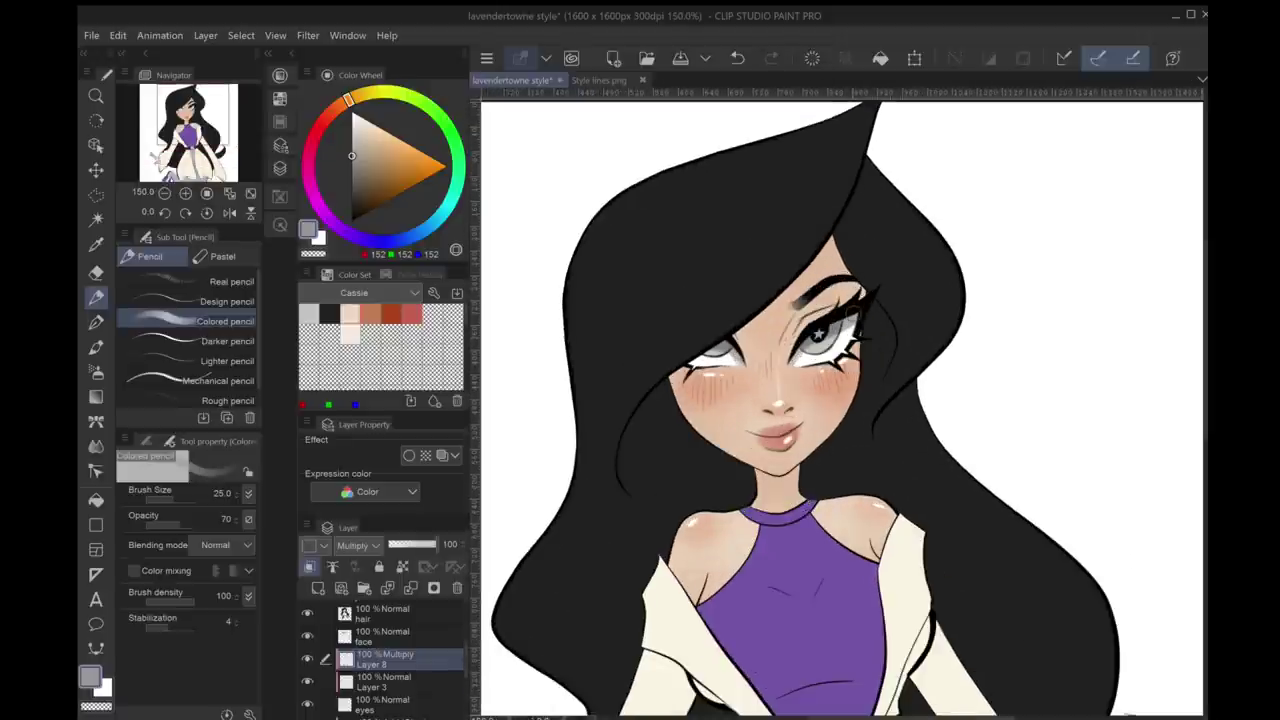
{"action": "key", "text": "ctrl+shift+n"}
{"action": "key", "text": "ctrl+plus"}
{"action": "key", "text": "ctrl+plus"}
{"action": "key", "text": "ctrl+y"}
{"action": "key", "text": "ctrl+z"}
{"action": "key", "text": "ctrl+y"}
{"action": "key", "text": "ctrl+z"}
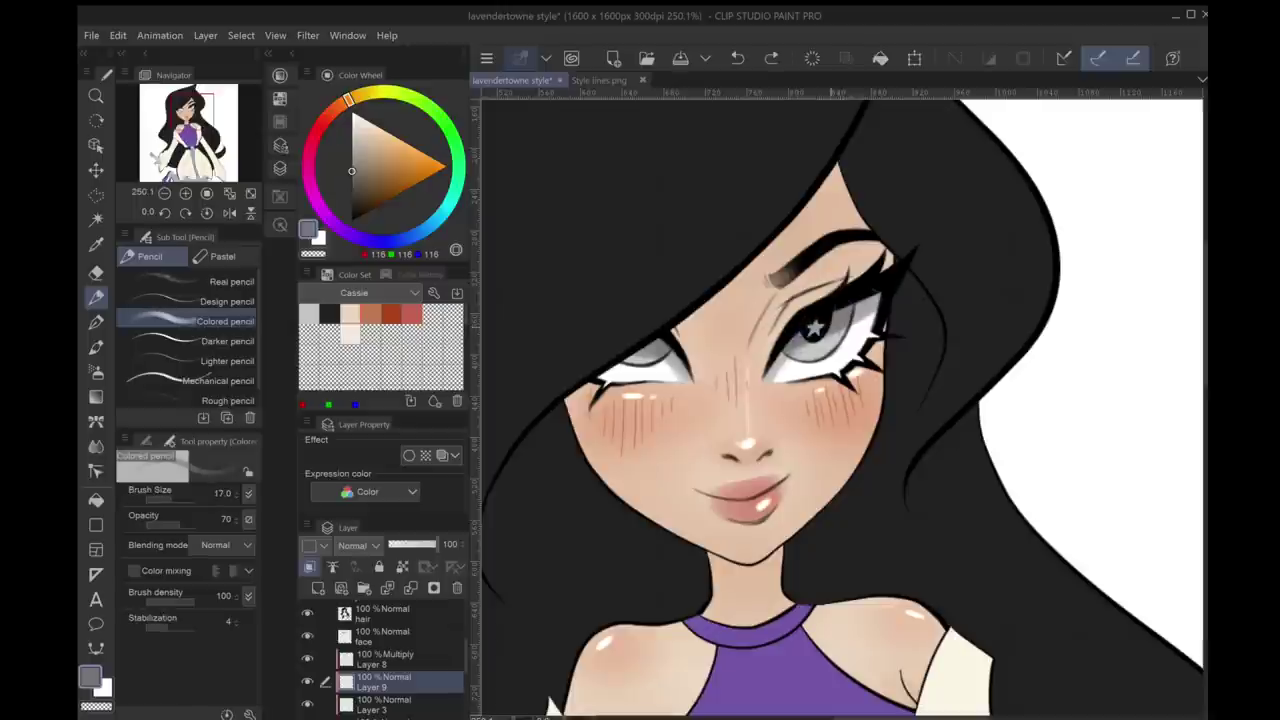
{"action": "key", "text": "ctrl+z"}
{"action": "key", "text": "ctrl+y"}
{"action": "key", "text": "ctrl+z"}
{"action": "key", "text": "ctrl+y"}
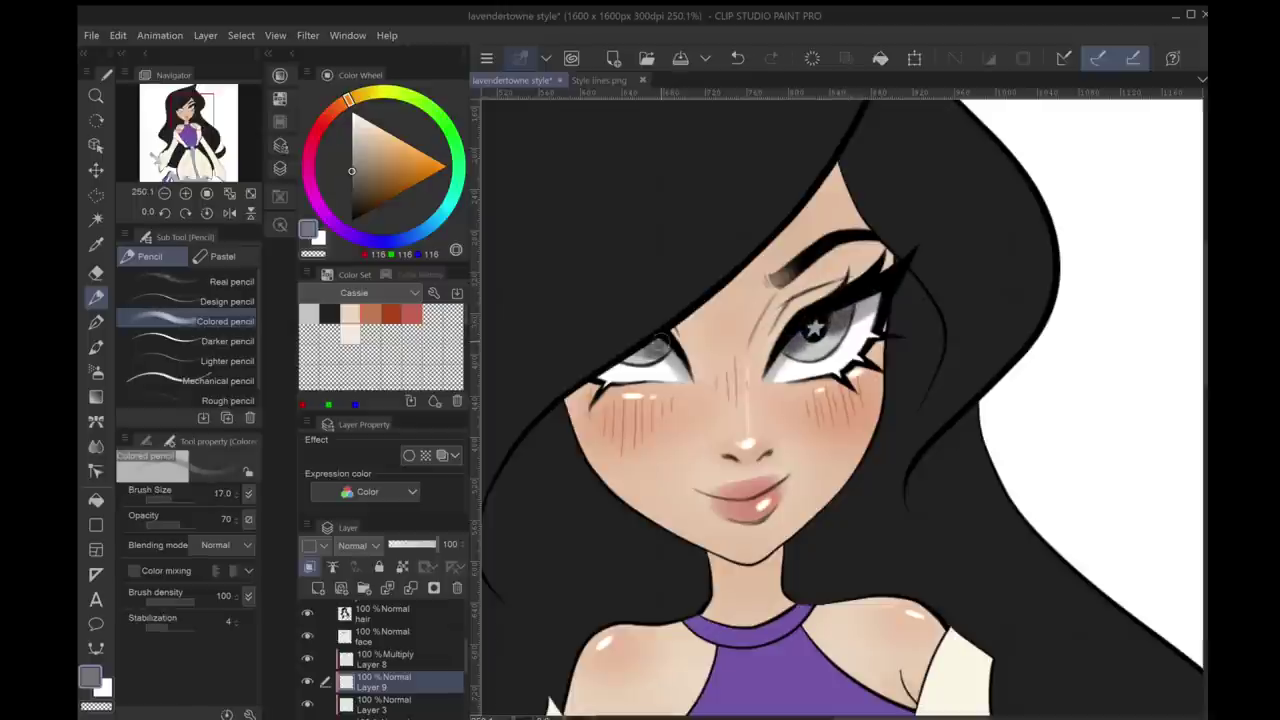
{"action": "left_click_drag", "start_coordinate": [652, 350], "coordinate": [670, 336]}
Brighten the lower part of the iris in white with the Colored pencil at size 12
{"action": "left_click", "coordinate": [851, 296], "text": "alt"}
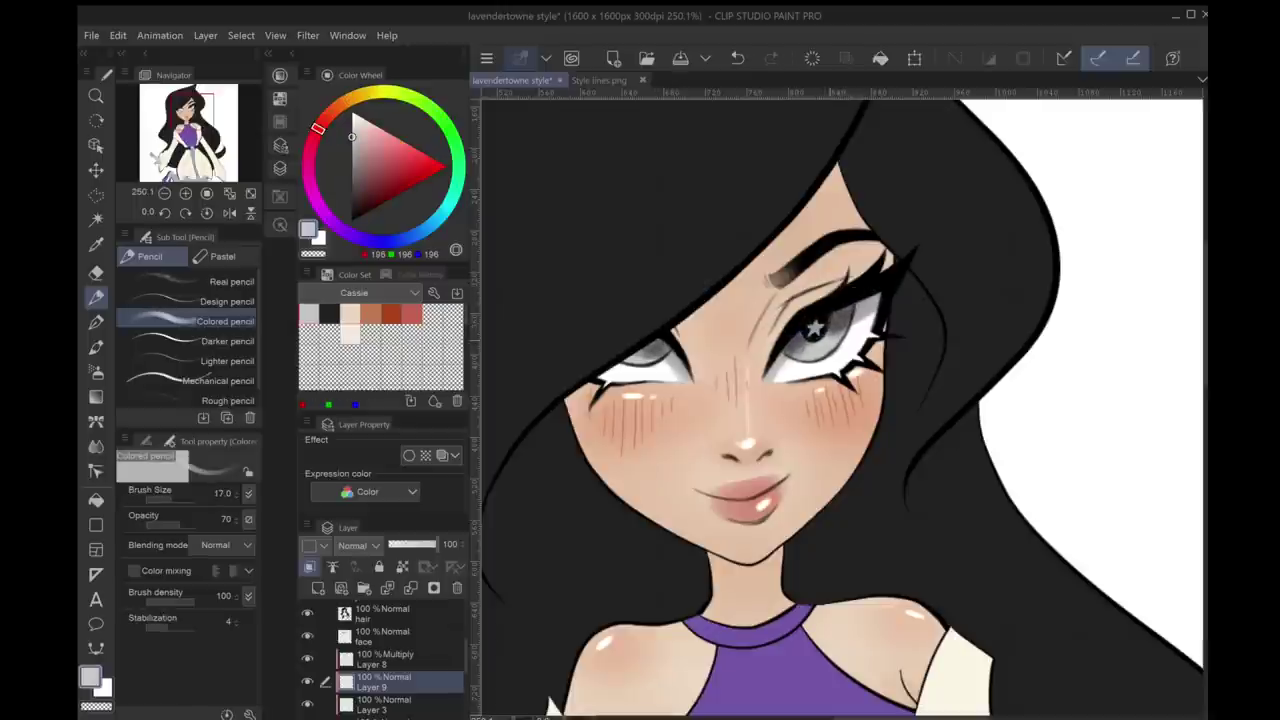
{"action": "key", "text": "ctrl+z"}
{"action": "key", "text": "bracketleft"}
{"action": "key", "text": "bracketleft"}
{"action": "key", "text": "x"}
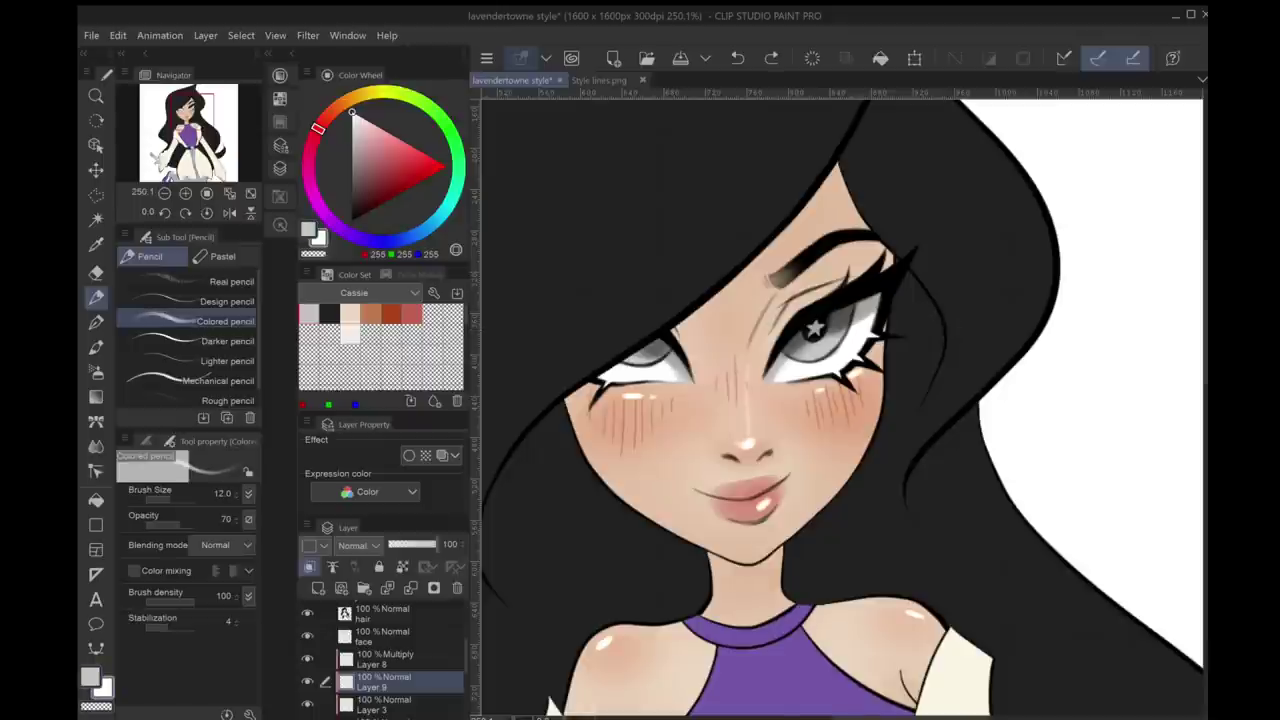
{"action": "key", "text": "shift+a"}
{"action": "left_click_drag", "start_coordinate": [808, 356], "coordinate": [830, 340]}
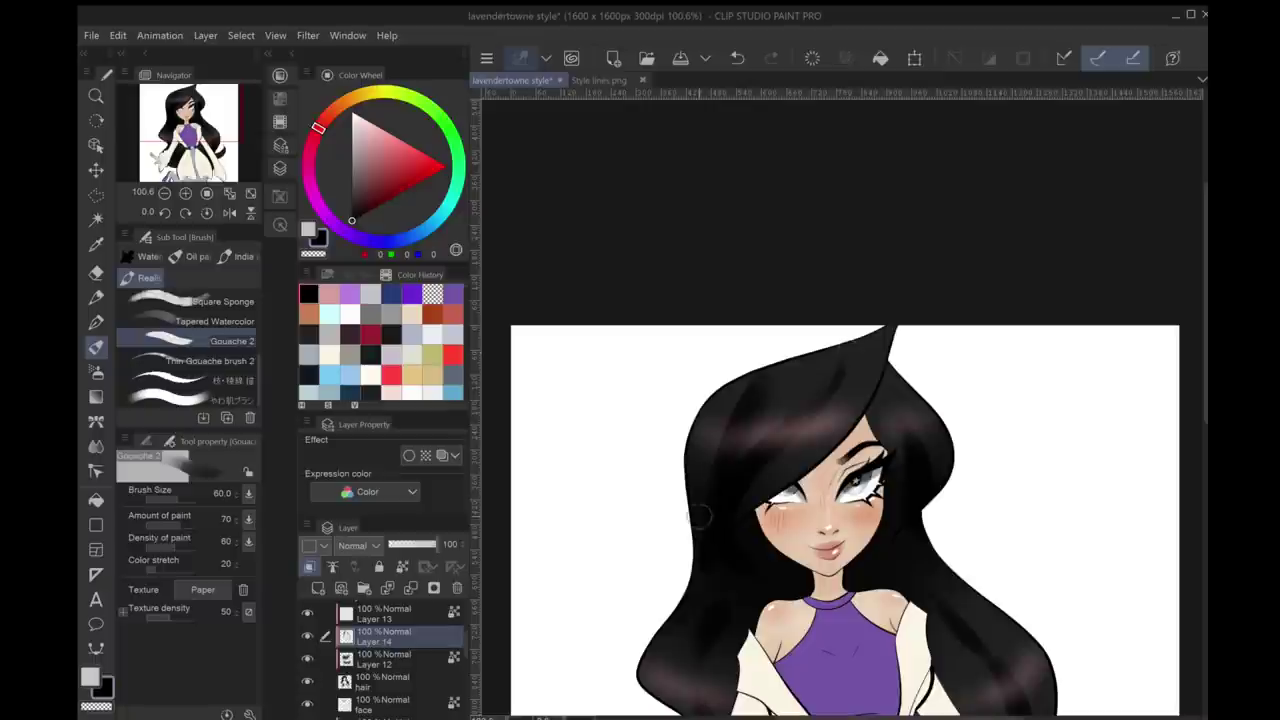
Paint black shadow strands in the hair on Layer 14 with the Gouache 2 brush at size 60
{"action": "key", "text": "ctrl+z"}
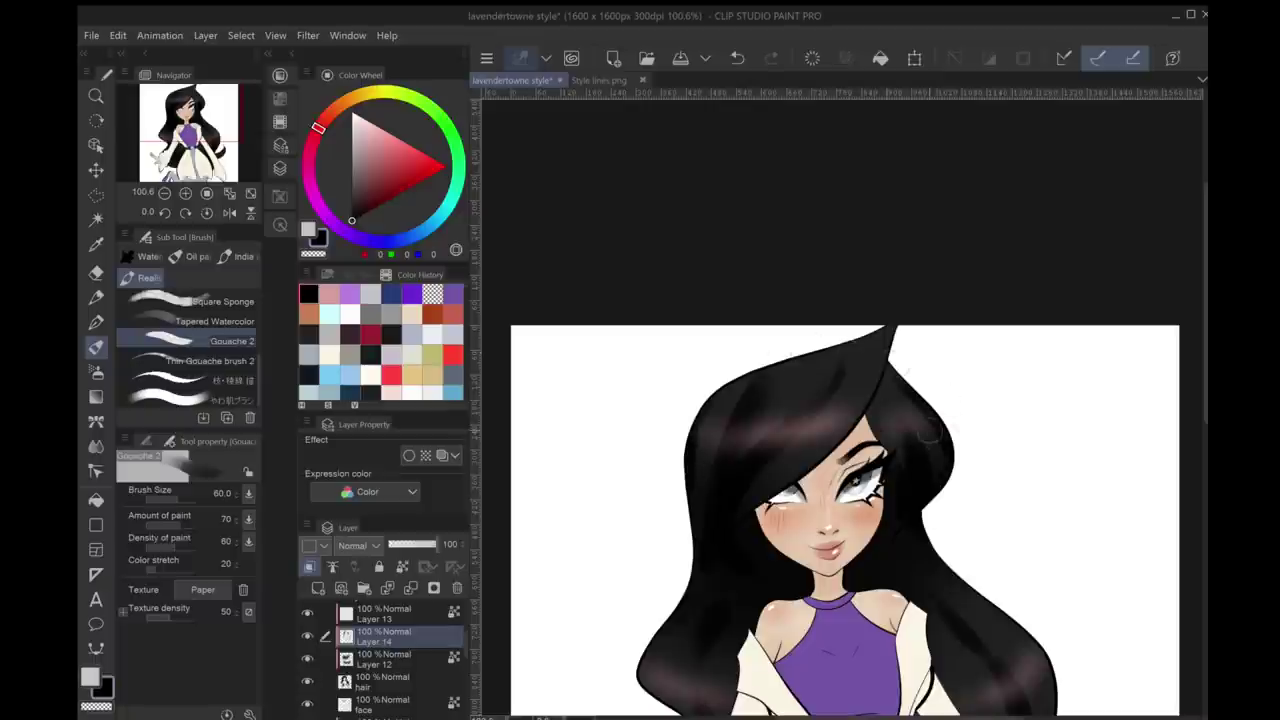
{"action": "mouse_move", "coordinate": [920, 366]}
{"action": "left_mouse_down"}
{"action": "mouse_move", "coordinate": [900, 312]}
{"action": "mouse_move", "coordinate": [972, 127]}
{"action": "mouse_move", "coordinate": [970, 156]}
{"action": "mouse_move", "coordinate": [890, 168]}
{"action": "left_mouse_up"}
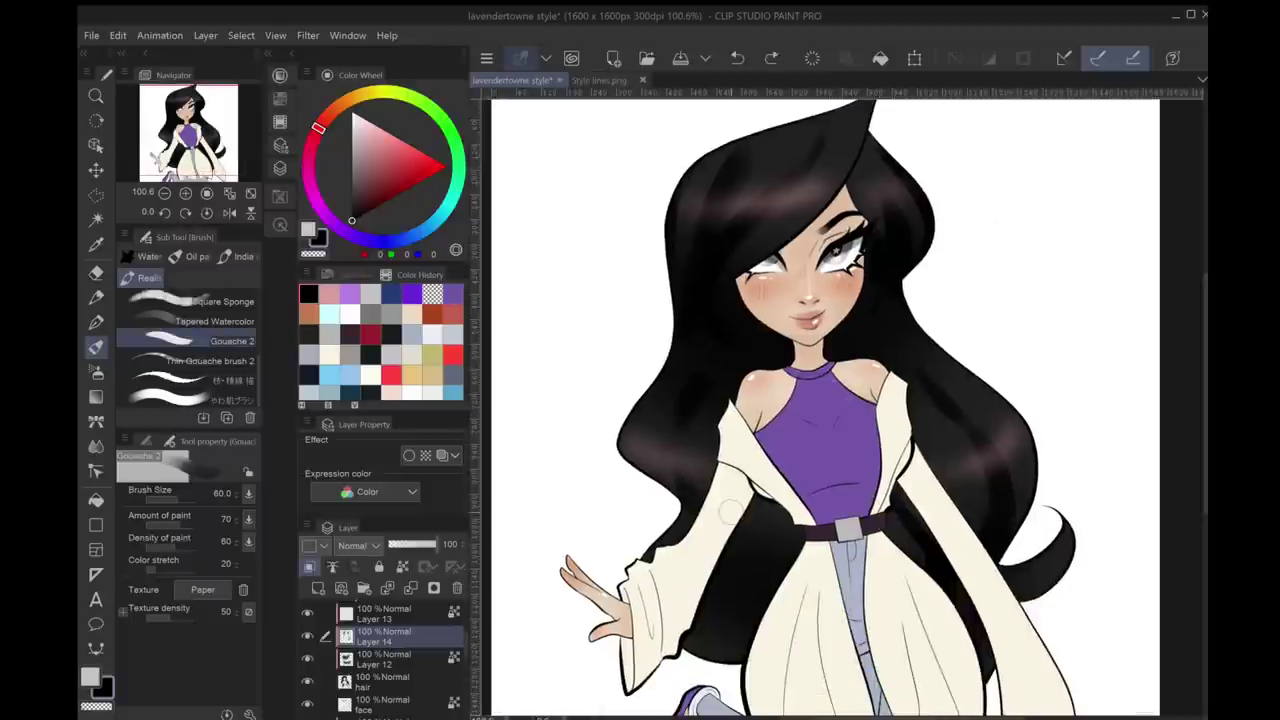
{"action": "key", "text": "ctrl+y"}
Soften the black hair shadows on Layer 14 with the Blend tool at size 80
{"action": "left_click", "coordinate": [96, 446]}
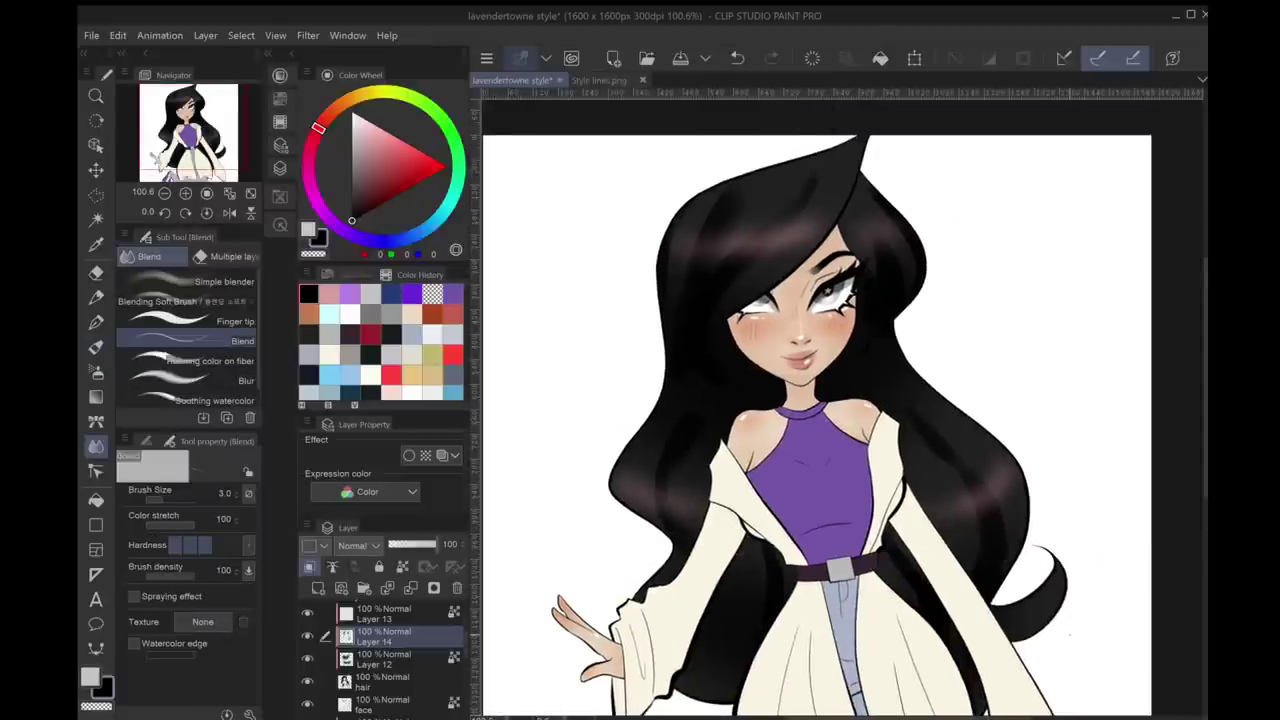
{"action": "key", "text": "ctrl+plus"}
{"action": "key", "text": "ctrl+z"}
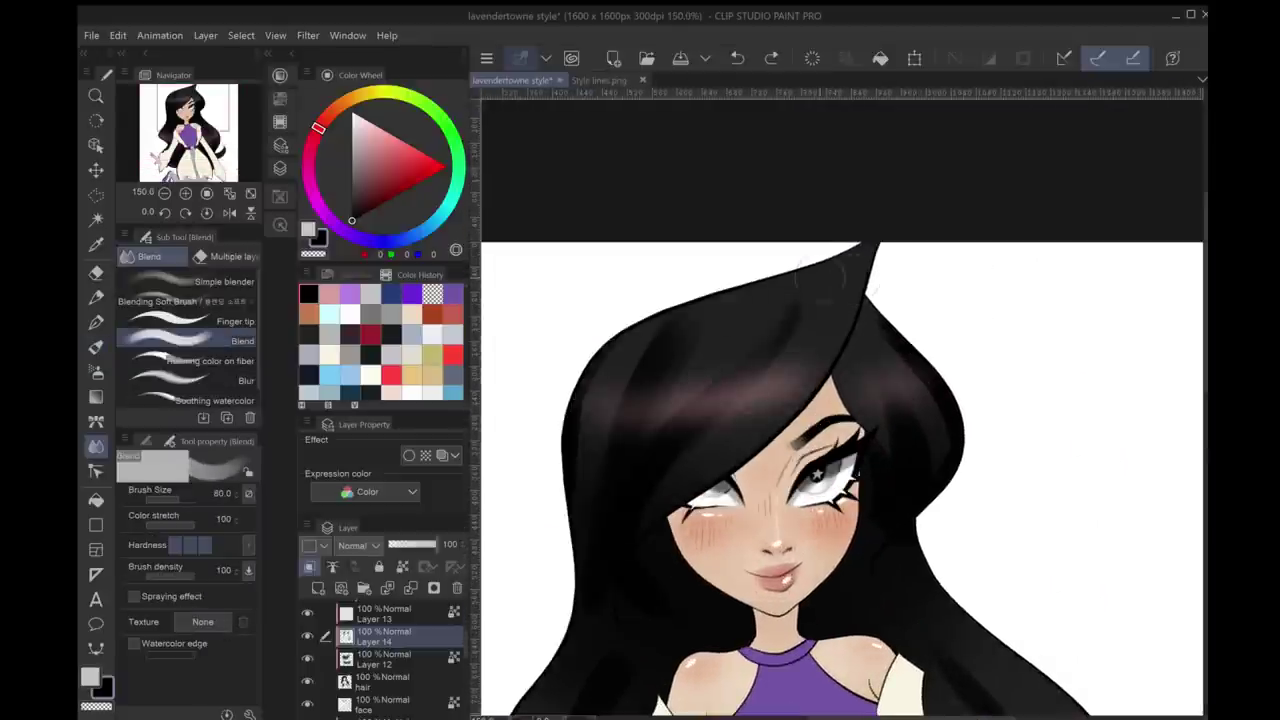
{"action": "key", "text": "ctrl+minus"}
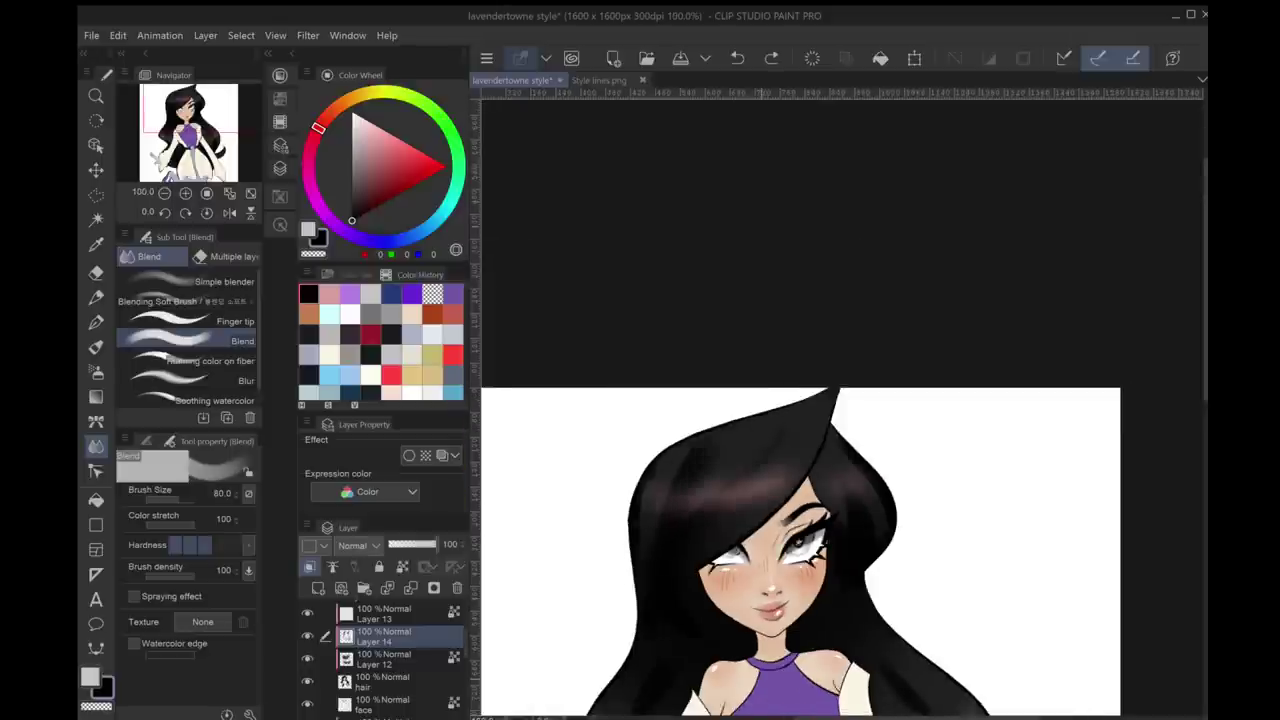
{"action": "key", "text": "ctrl+plus"}
{"action": "key", "text": "ctrl+y"}
{"action": "key", "text": "ctrl+minus"}
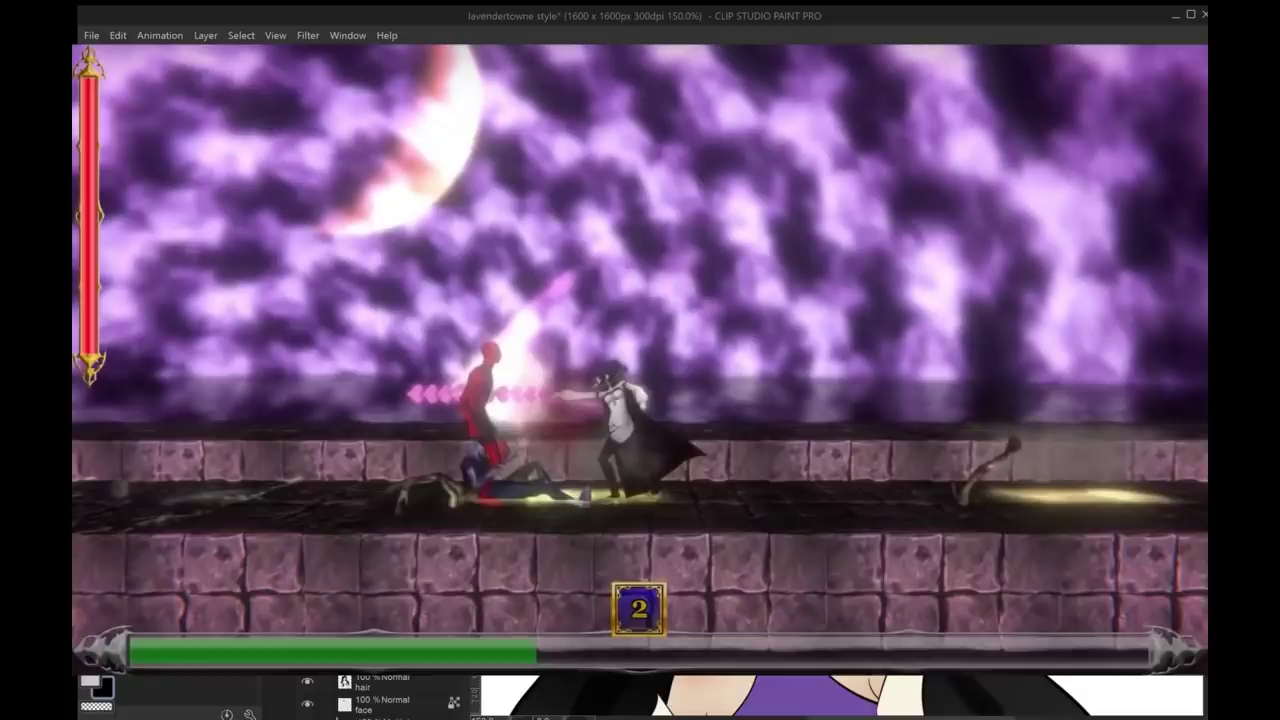
{"action": "scroll", "coordinate": [800, 697], "scroll_direction": "right", "scroll_amount": 2}
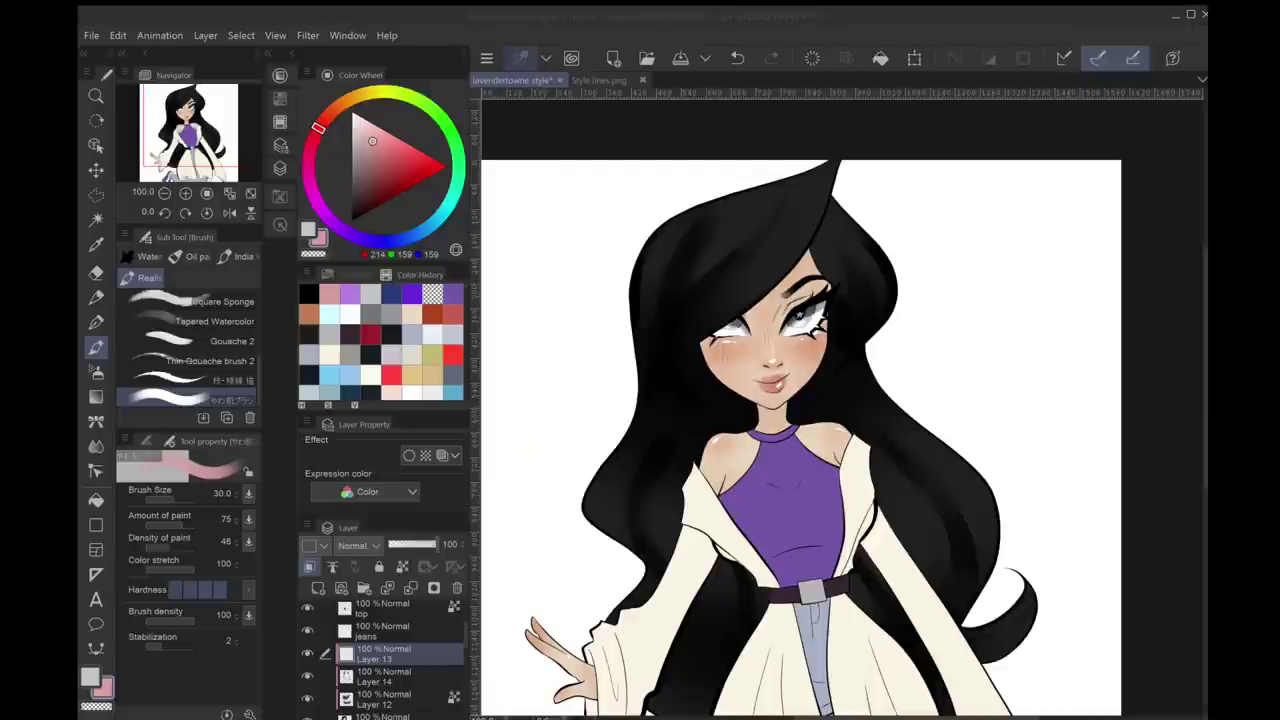
Try pink highlight dabs across the bangs and the hair beside the eye on Layer 13 with a size 30 brush
{"action": "mouse_move", "coordinate": [660, 252]}
{"action": "left_mouse_down"}
{"action": "mouse_move", "coordinate": [664, 274]}
{"action": "mouse_move", "coordinate": [756, 276]}
{"action": "left_mouse_up"}
{"action": "key", "text": "ctrl+z"}
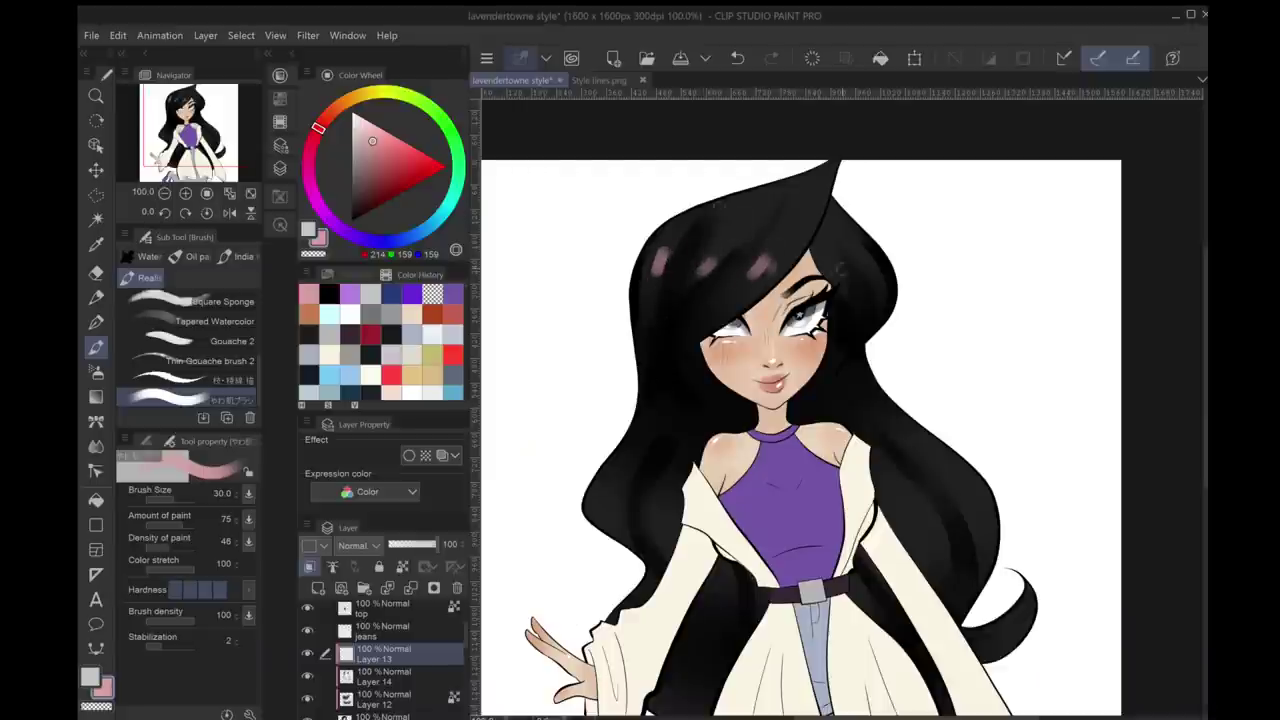
{"action": "left_click_drag", "start_coordinate": [846, 256], "coordinate": [828, 278]}
{"action": "left_click_drag", "start_coordinate": [870, 246], "coordinate": [826, 278]}
{"action": "key", "text": "ctrl+z"}
{"action": "key", "text": "ctrl+z"}
{"action": "left_click_drag", "start_coordinate": [908, 322], "coordinate": [898, 334]}
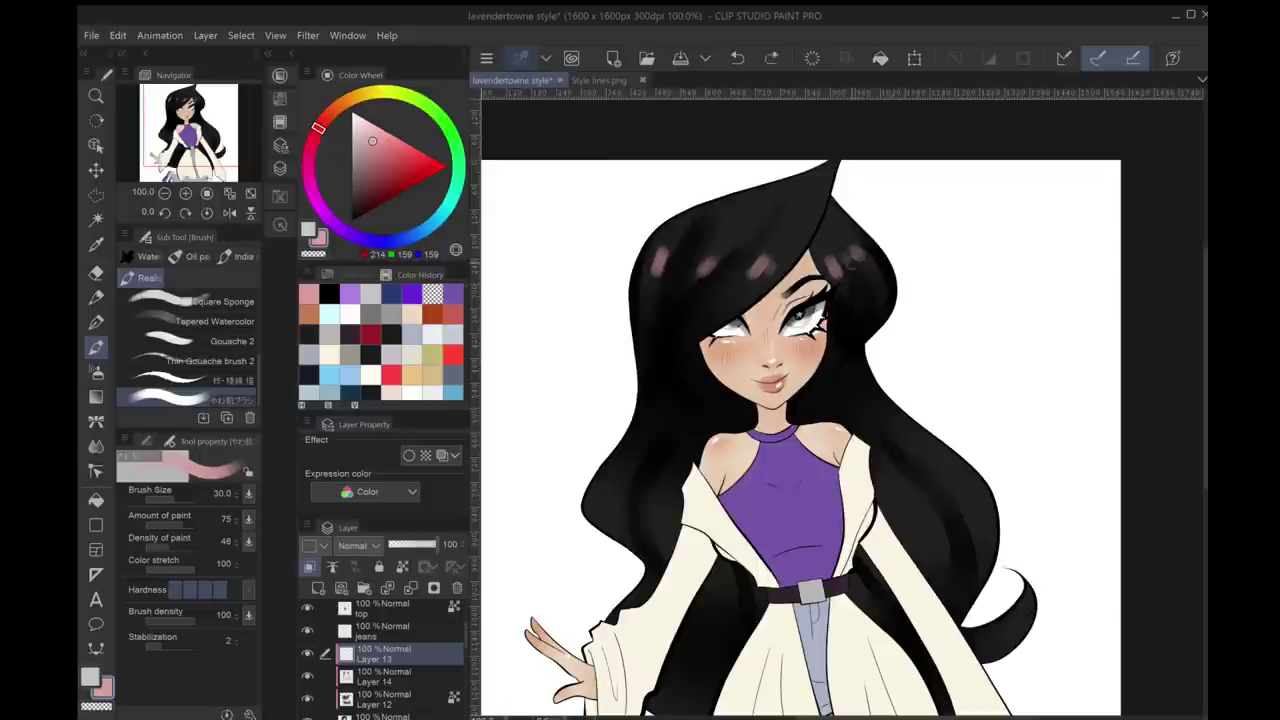
{"action": "left_click_drag", "start_coordinate": [870, 244], "coordinate": [858, 258]}
Try pink highlight dabs on the lower curls on both sides and undo them
{"action": "left_click_drag", "start_coordinate": [618, 482], "coordinate": [598, 518]}
{"action": "left_click_drag", "start_coordinate": [672, 520], "coordinate": [662, 536]}
{"action": "left_click_drag", "start_coordinate": [984, 488], "coordinate": [964, 514]}
{"action": "key", "text": "ctrl+z"}
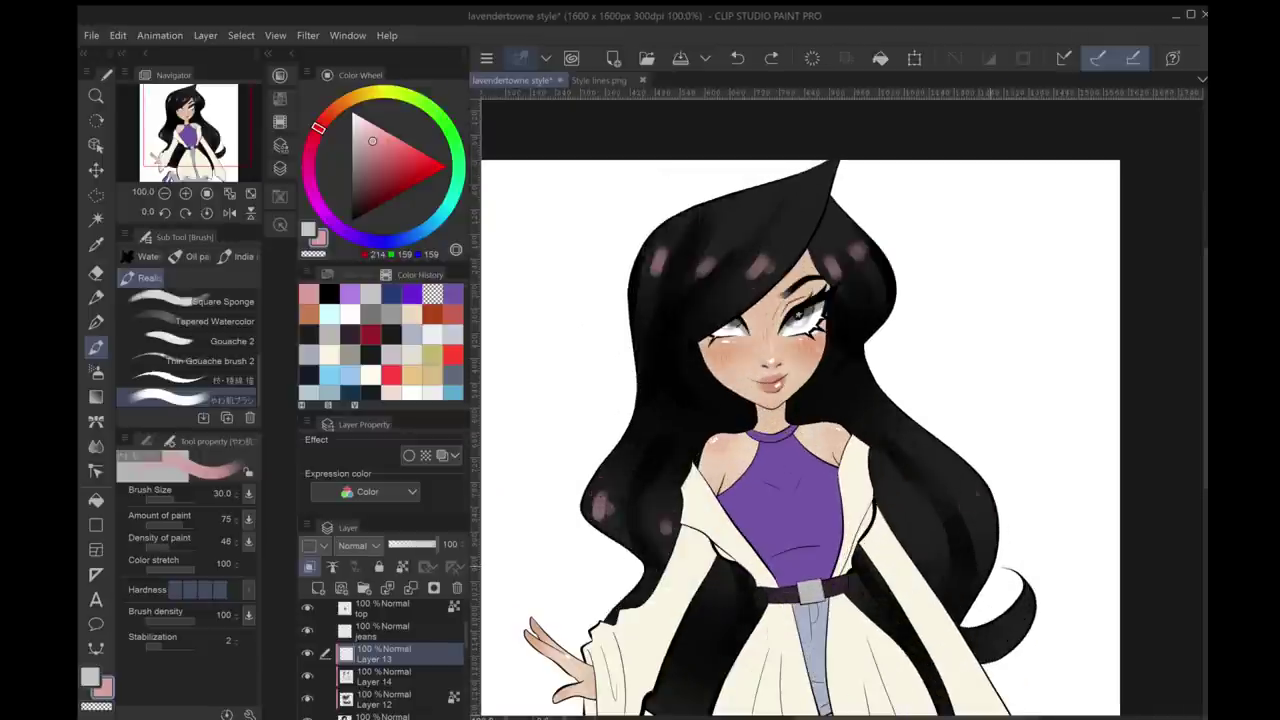
{"action": "key", "text": "ctrl+z"}
{"action": "key", "text": "ctrl+z"}
Erase the pink dabs from the bangs and try a longer pink streak near the pointed hair tip
{"action": "key", "text": "e"}
{"action": "mouse_move", "coordinate": [712, 258]}
{"action": "left_mouse_down"}
{"action": "mouse_move", "coordinate": [702, 276]}
{"action": "mouse_move", "coordinate": [752, 278]}
{"action": "left_mouse_up"}
{"action": "left_click_drag", "start_coordinate": [666, 250], "coordinate": [655, 276]}
{"action": "key", "text": "b"}
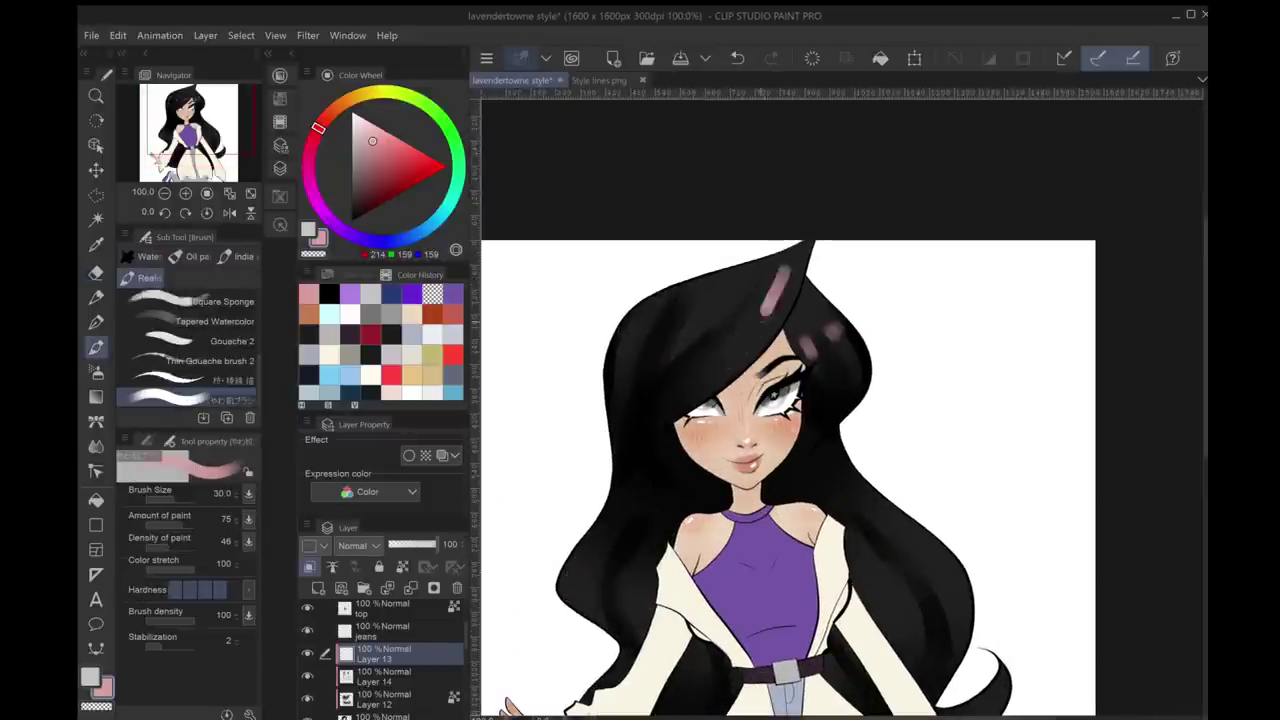
{"action": "key", "text": "ctrl+z"}
{"action": "left_click_drag", "start_coordinate": [790, 268], "coordinate": [772, 302]}
{"action": "scroll", "coordinate": [788, 480], "scroll_direction": "down", "scroll_amount": 2}
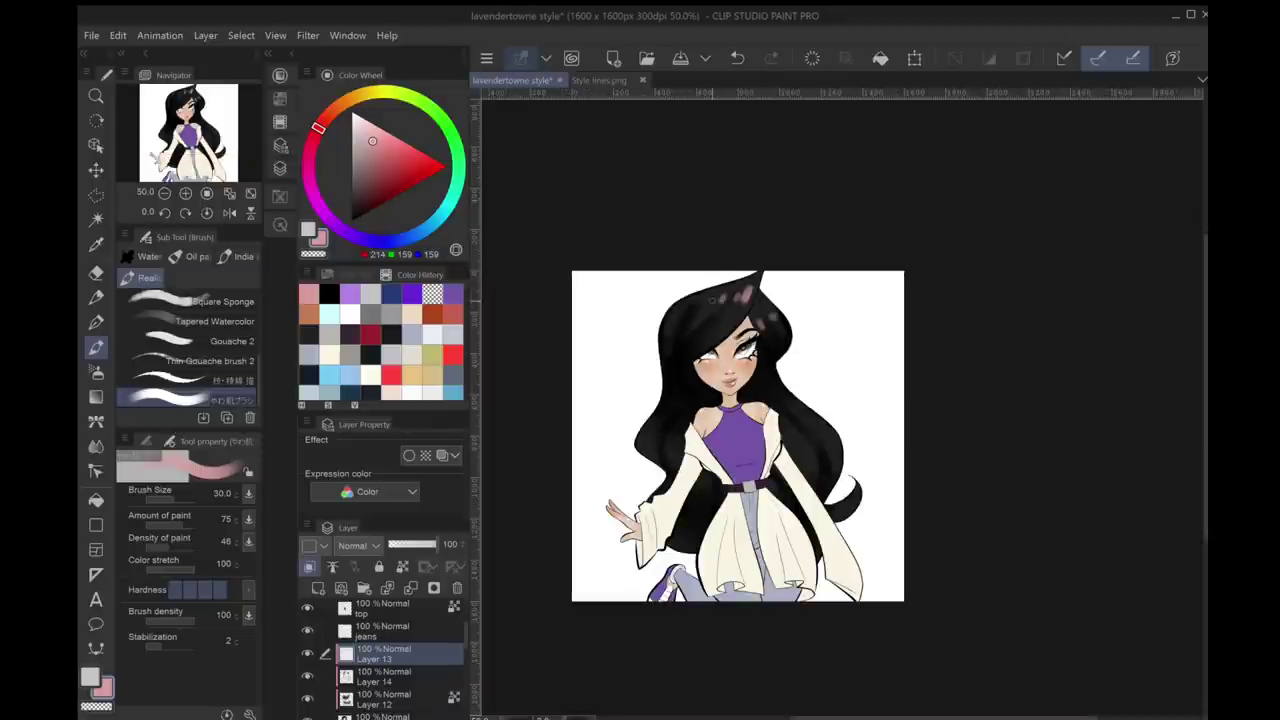
Redo the pink streak near the hair tip once, and undo the pink highlight attempts on Layer 13
{"action": "scroll", "coordinate": [788, 480], "scroll_direction": "up", "scroll_amount": 2}
{"action": "key", "text": "ctrl+z"}
{"action": "left_click_drag", "start_coordinate": [790, 268], "coordinate": [778, 302]}
{"action": "key", "text": "ctrl+z"}
{"action": "key", "text": "ctrl+z"}
{"action": "key", "text": "ctrl+z"}
{"action": "key", "text": "ctrl+z"}
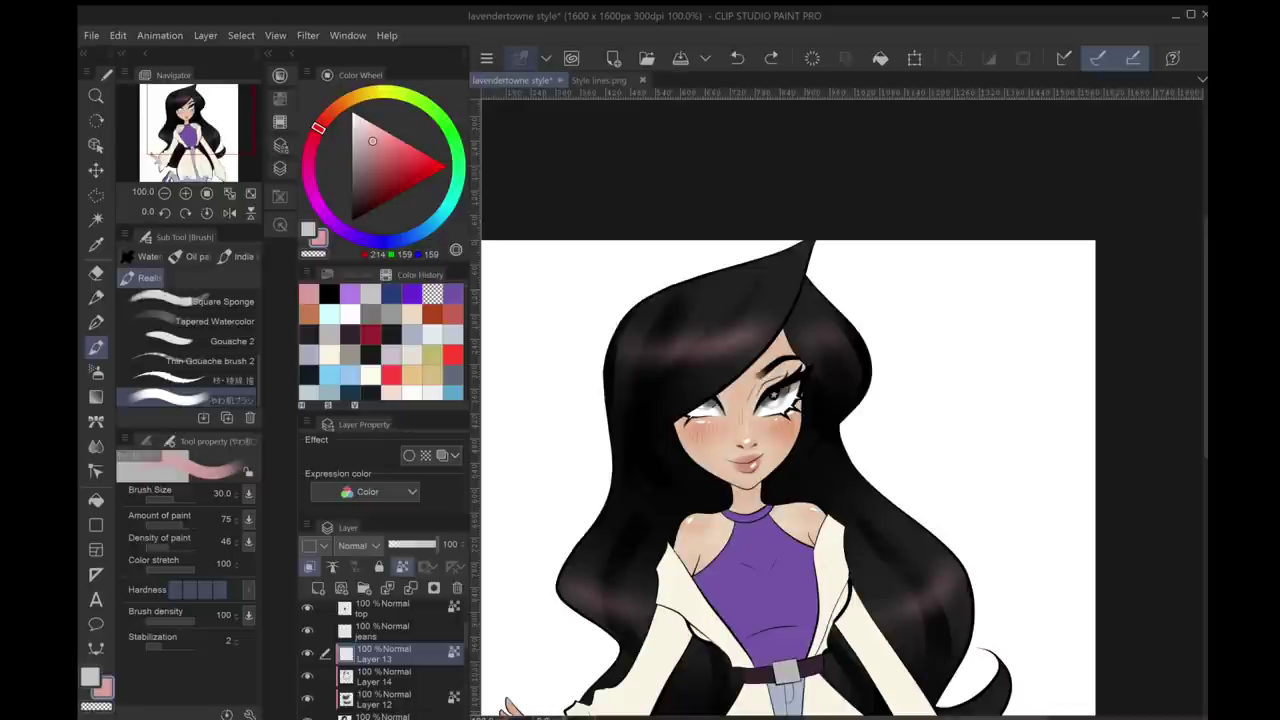
Create a new layer above Layer 13 and try two pink highlight dabs on the bangs with the size 30 brush
{"action": "key", "text": "ctrl+shift+n"}
{"action": "mouse_move", "coordinate": [752, 336]}
{"action": "left_mouse_down"}
{"action": "mouse_move", "coordinate": [736, 352]}
{"action": "mouse_move", "coordinate": [675, 351]}
{"action": "left_mouse_up"}
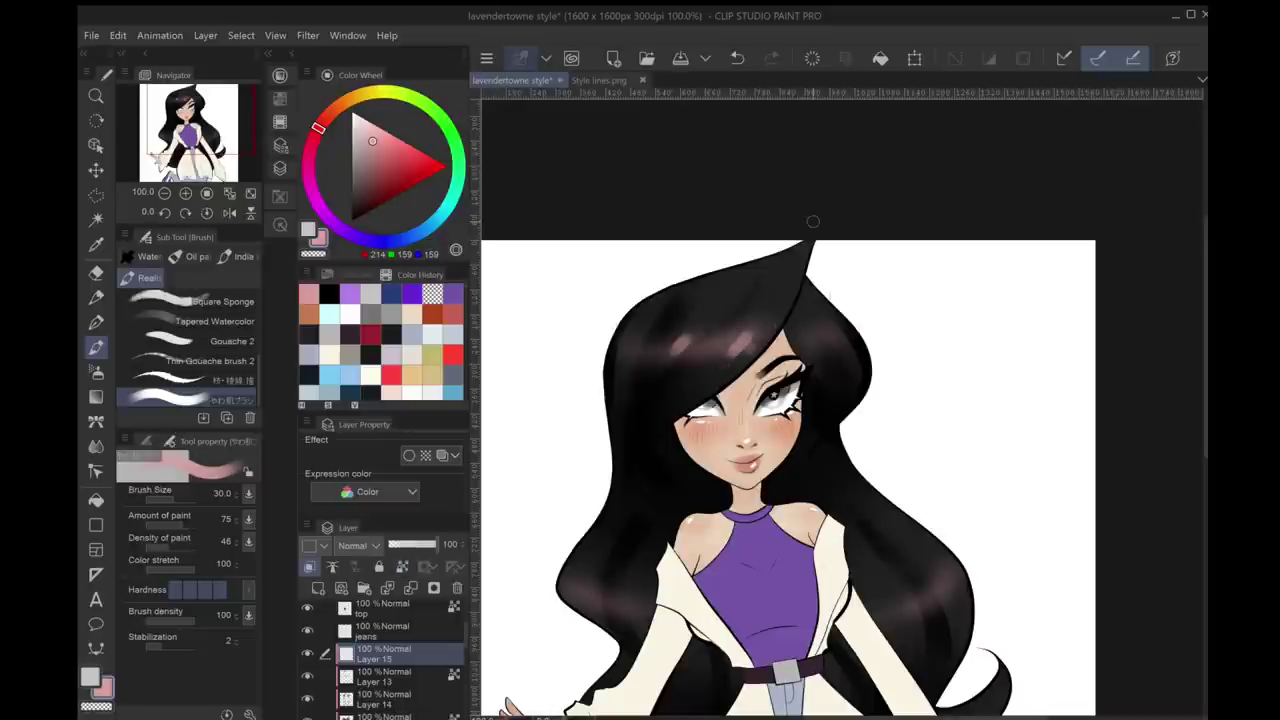
{"action": "scroll", "coordinate": [788, 478], "scroll_direction": "down", "scroll_amount": 3}
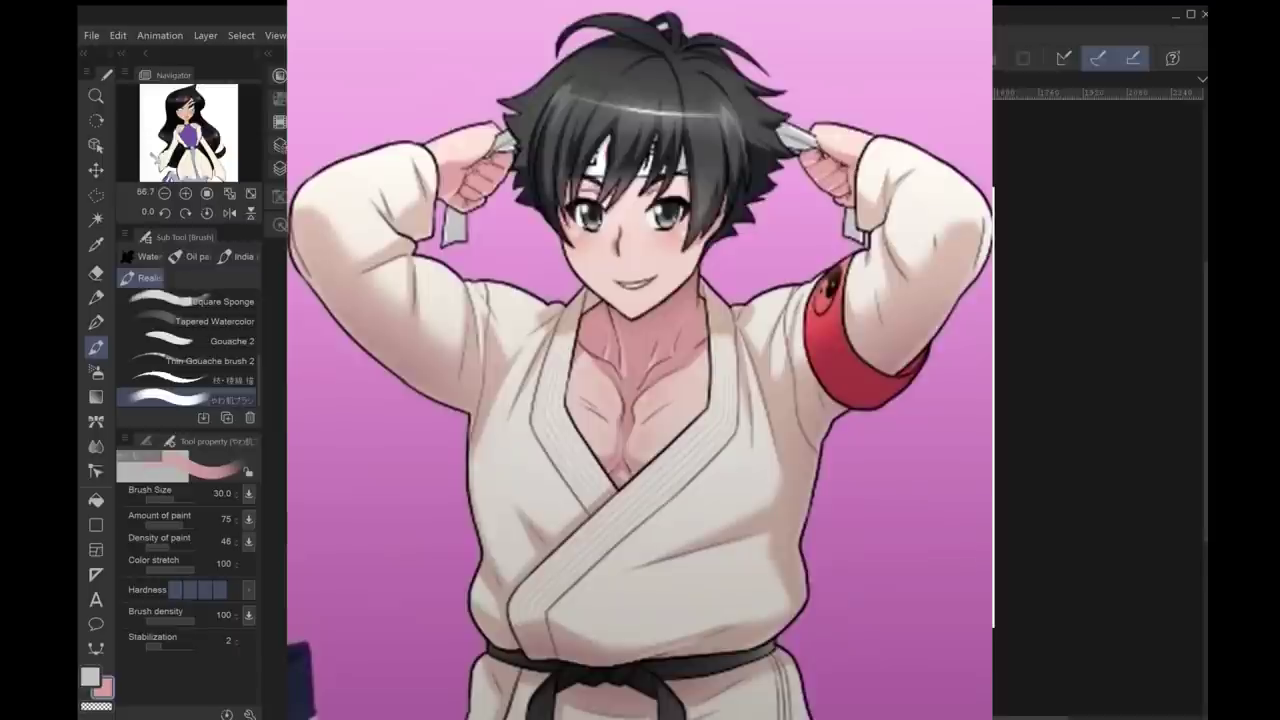
{"action": "scroll", "coordinate": [788, 478], "scroll_direction": "up", "scroll_amount": 3}
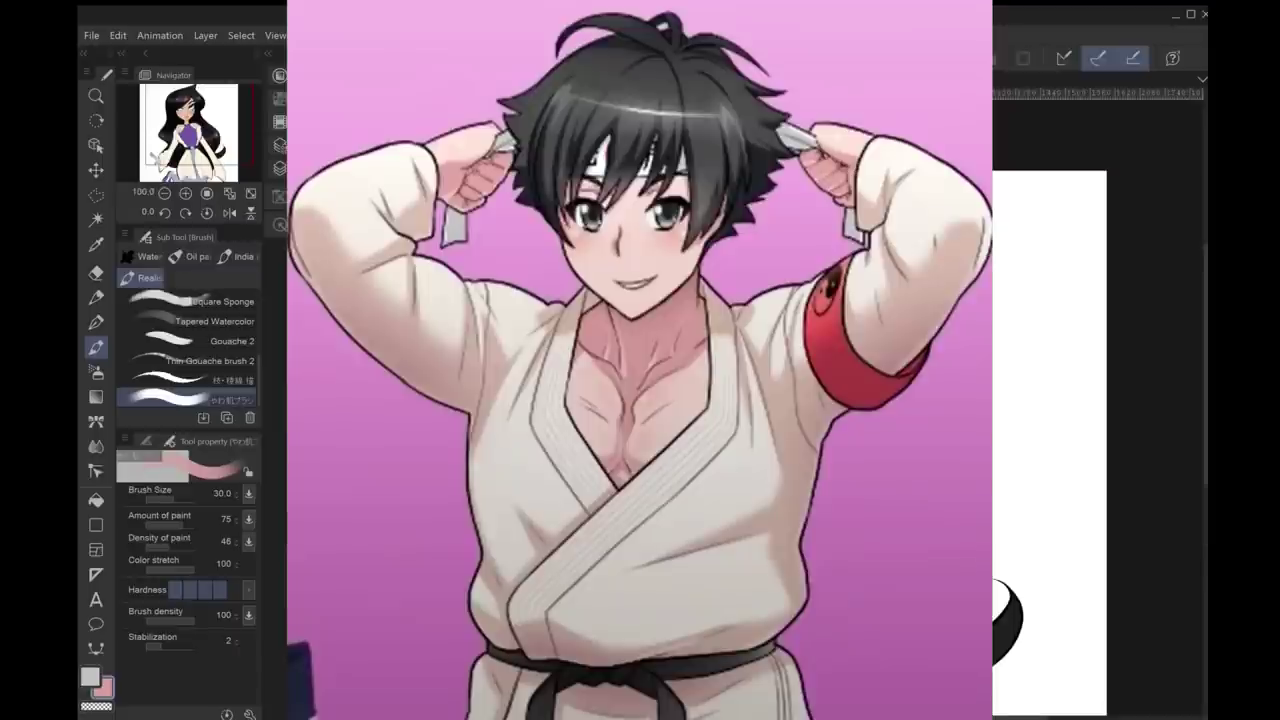
{"action": "scroll", "coordinate": [788, 478], "scroll_direction": "down", "scroll_amount": 1}
{"action": "scroll", "coordinate": [788, 478], "scroll_direction": "up", "scroll_amount": 2}
{"action": "scroll", "coordinate": [788, 478], "scroll_direction": "down", "scroll_amount": 1}
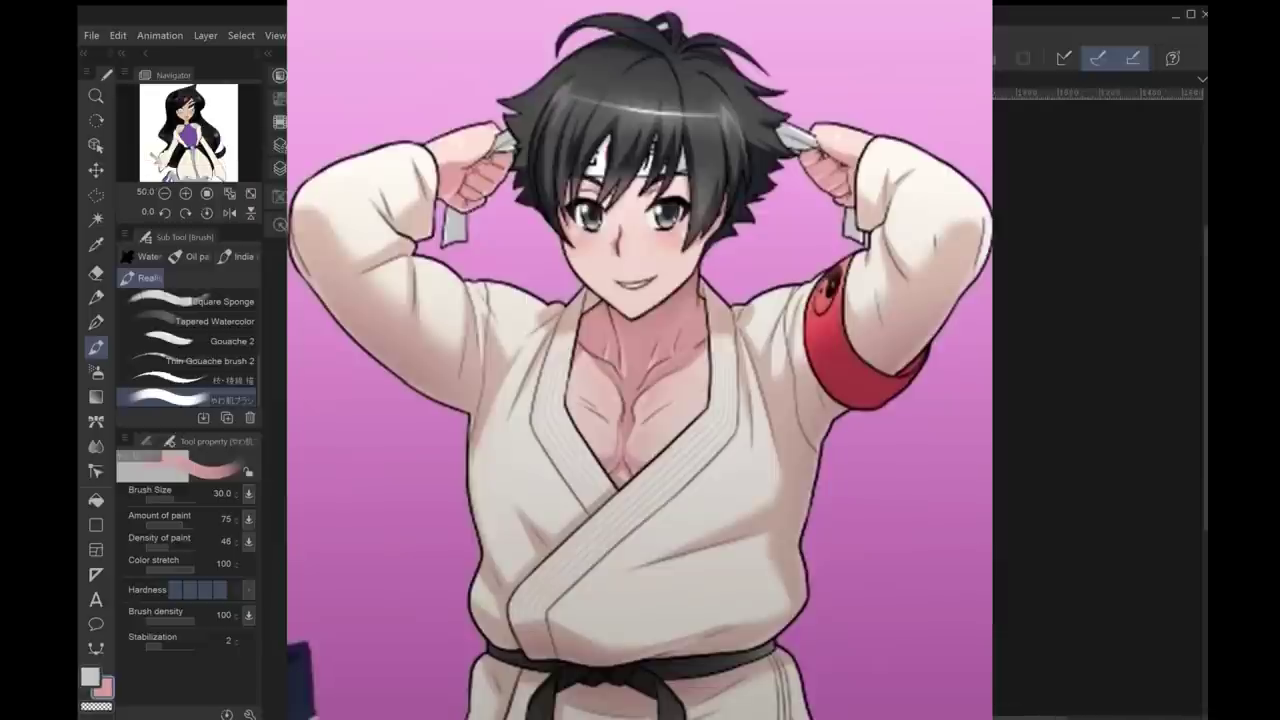
{"action": "scroll", "coordinate": [788, 478], "scroll_direction": "up", "scroll_amount": 1}
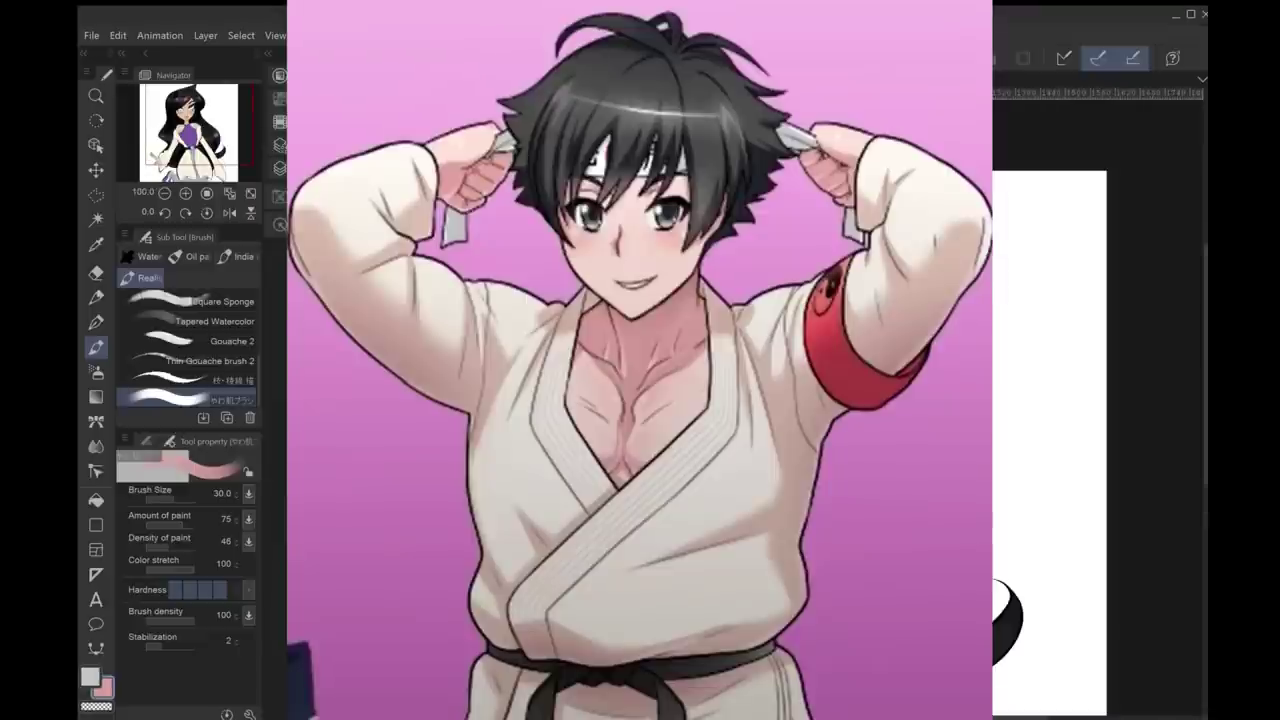
Try slanted pink highlight dabs across the bangs and side hair on Layer 15 with the Gouache 2 brush at size 30
{"action": "left_click", "coordinate": [200, 341]}
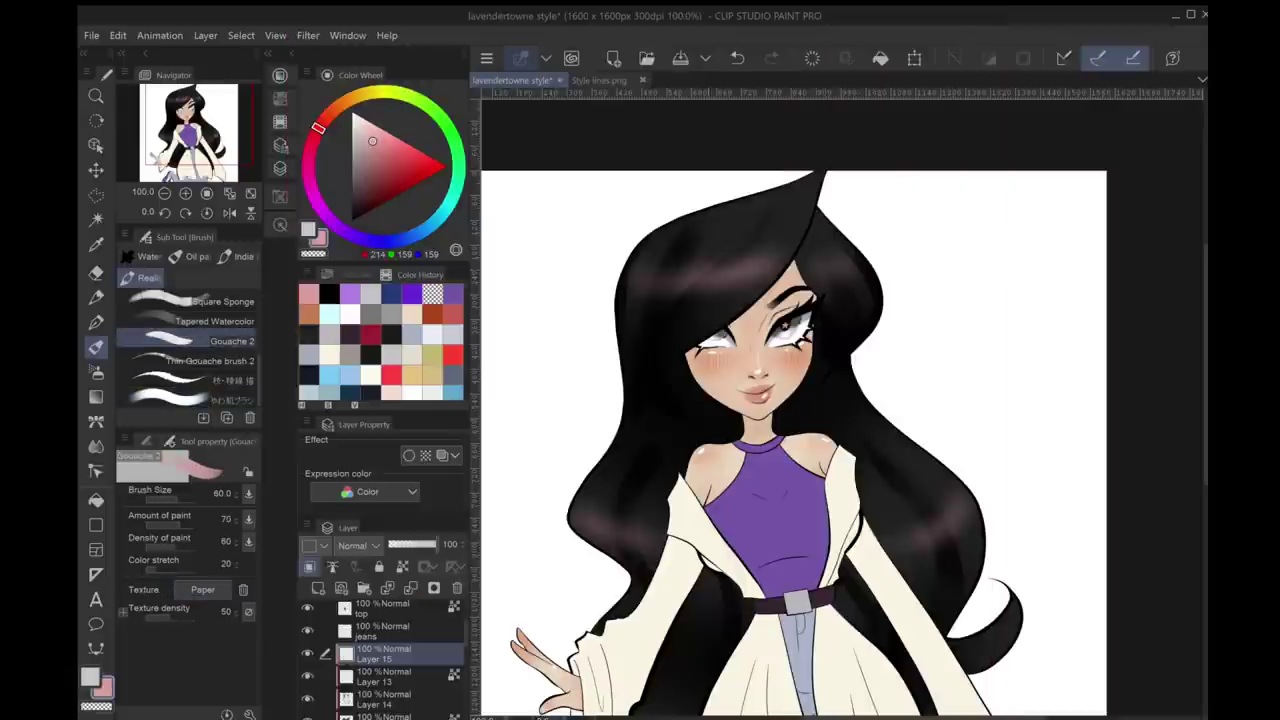
{"action": "key", "text": "bracketleft"}
{"action": "key", "text": "bracketleft"}
{"action": "key", "text": "bracketleft"}
{"action": "mouse_move", "coordinate": [756, 264]}
{"action": "left_mouse_down"}
{"action": "mouse_move", "coordinate": [743, 279]}
{"action": "mouse_move", "coordinate": [692, 274]}
{"action": "left_mouse_up"}
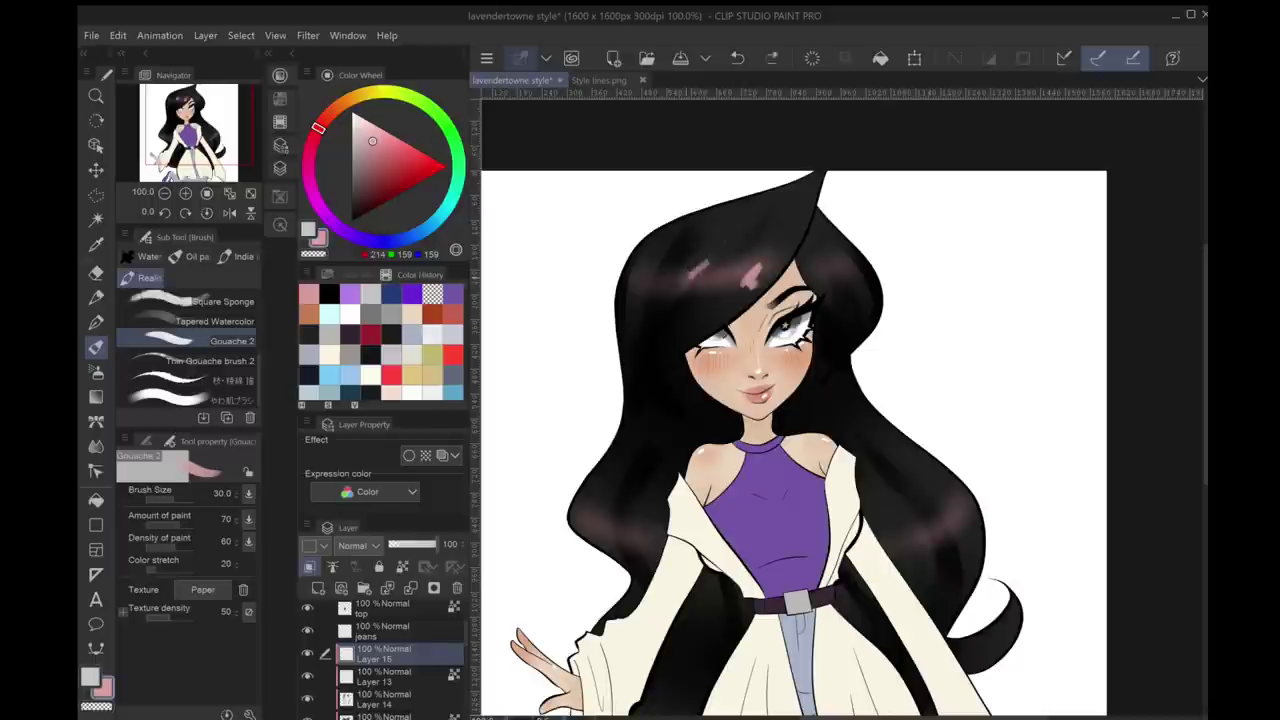
{"action": "left_click_drag", "start_coordinate": [856, 258], "coordinate": [846, 271]}
{"action": "scroll", "coordinate": [851, 214], "scroll_direction": "down", "scroll_amount": 2}
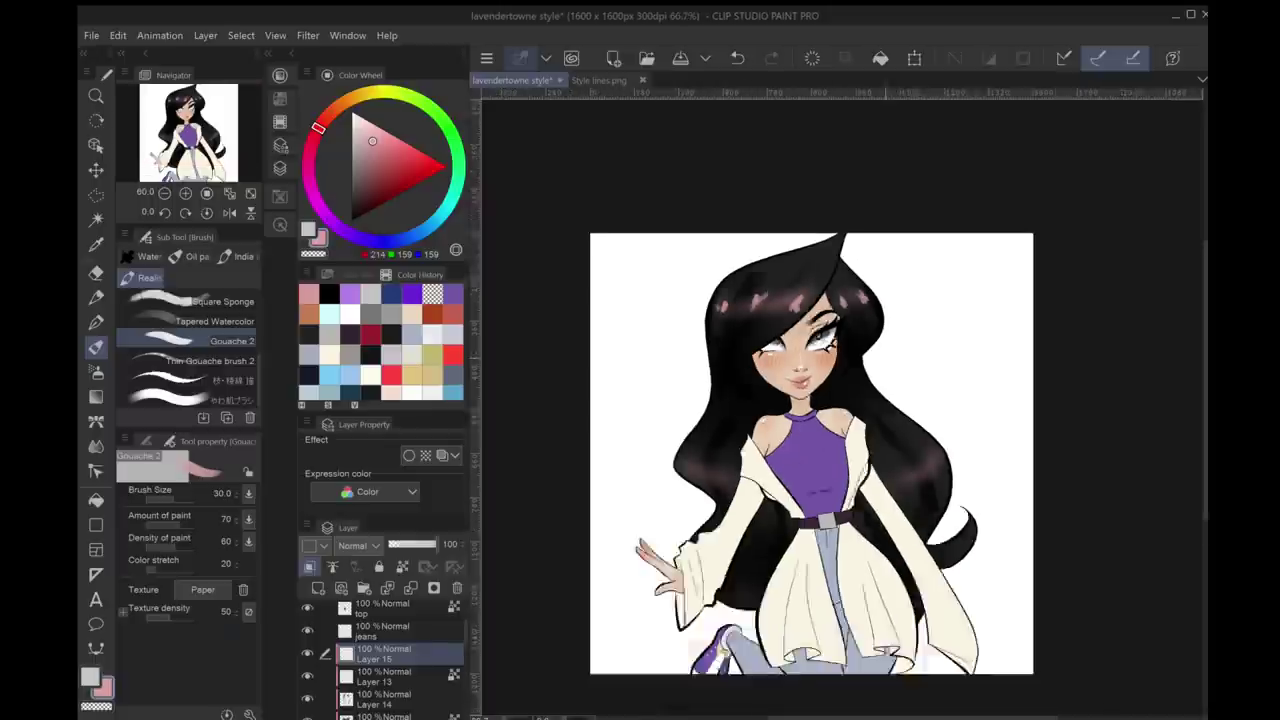
Refine the pink gouache dabs with the eraser and brush, and judge them at a smaller zoom
{"action": "scroll", "coordinate": [851, 214], "scroll_direction": "up", "scroll_amount": 2}
{"action": "key", "text": "e"}
{"action": "key", "text": "b"}
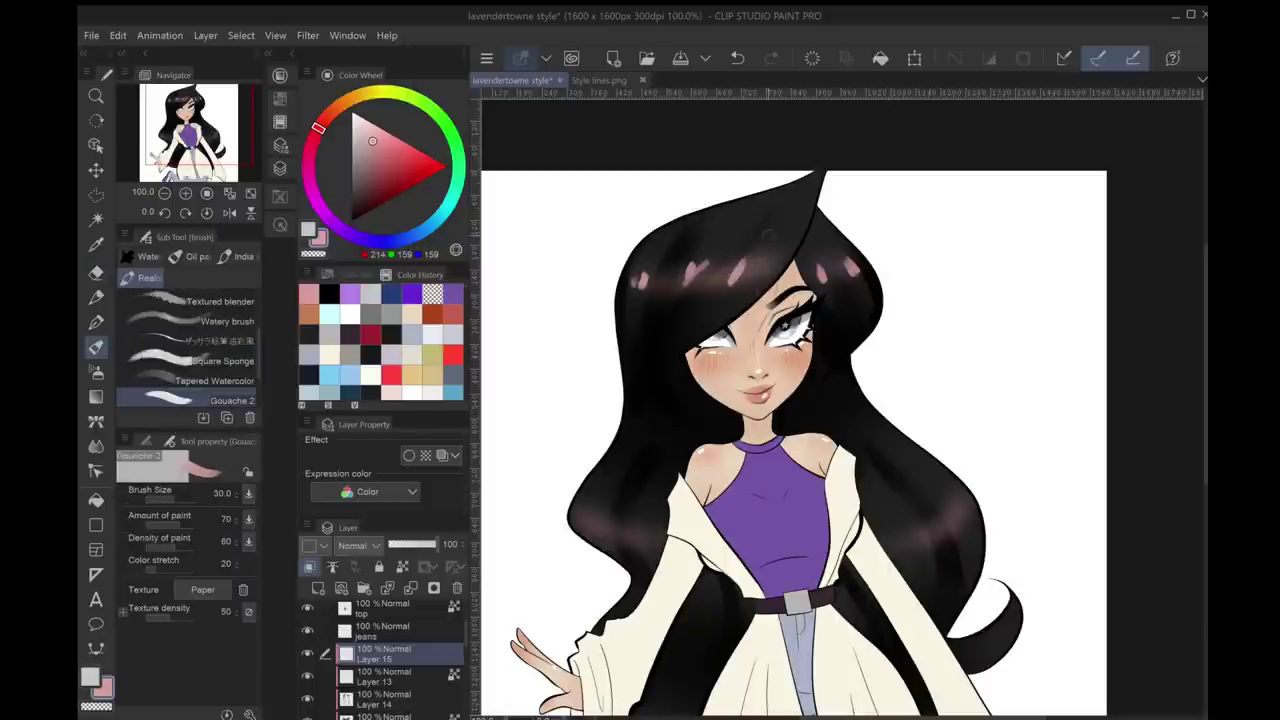
{"action": "scroll", "coordinate": [794, 445], "scroll_direction": "down", "scroll_amount": 2}
{"action": "scroll", "coordinate": [794, 445], "scroll_direction": "up", "scroll_amount": 2}
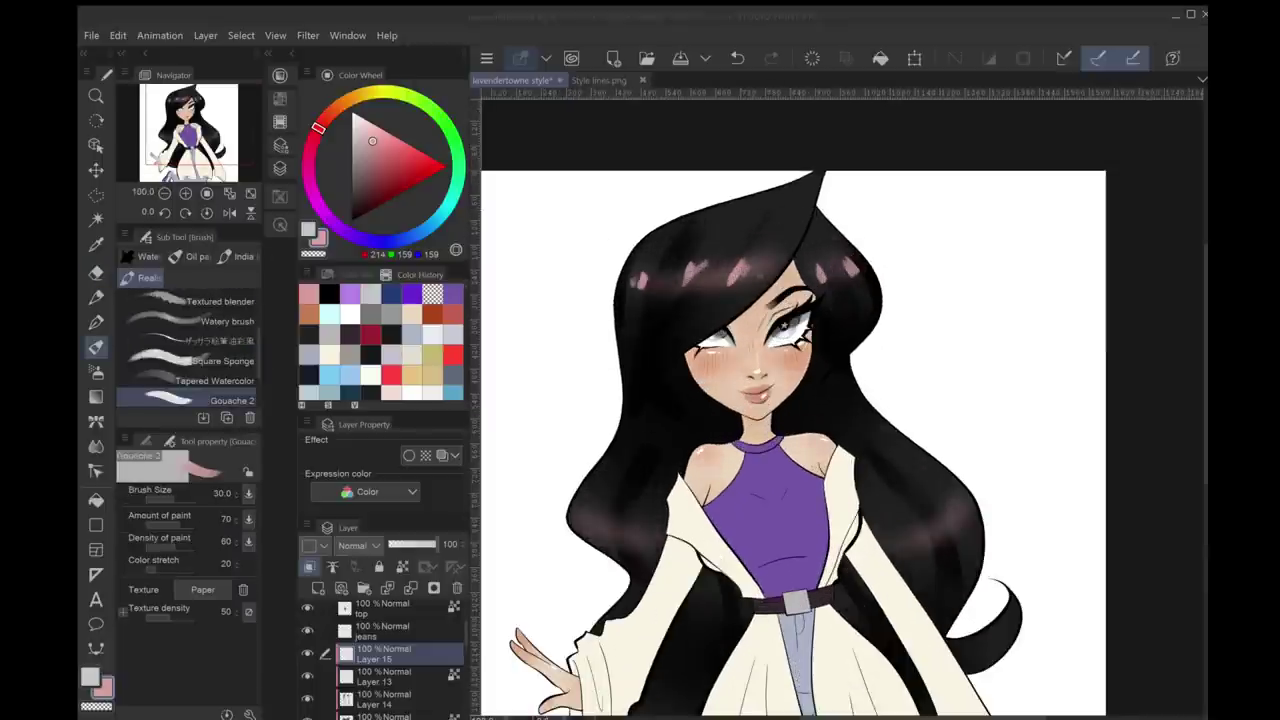
Try blending the pink highlights and redrawing them with the Real pencil at size 17, and undo the strokes
{"action": "key", "text": "j"}
{"action": "key", "text": "ctrl+z"}
{"action": "key", "text": "e"}
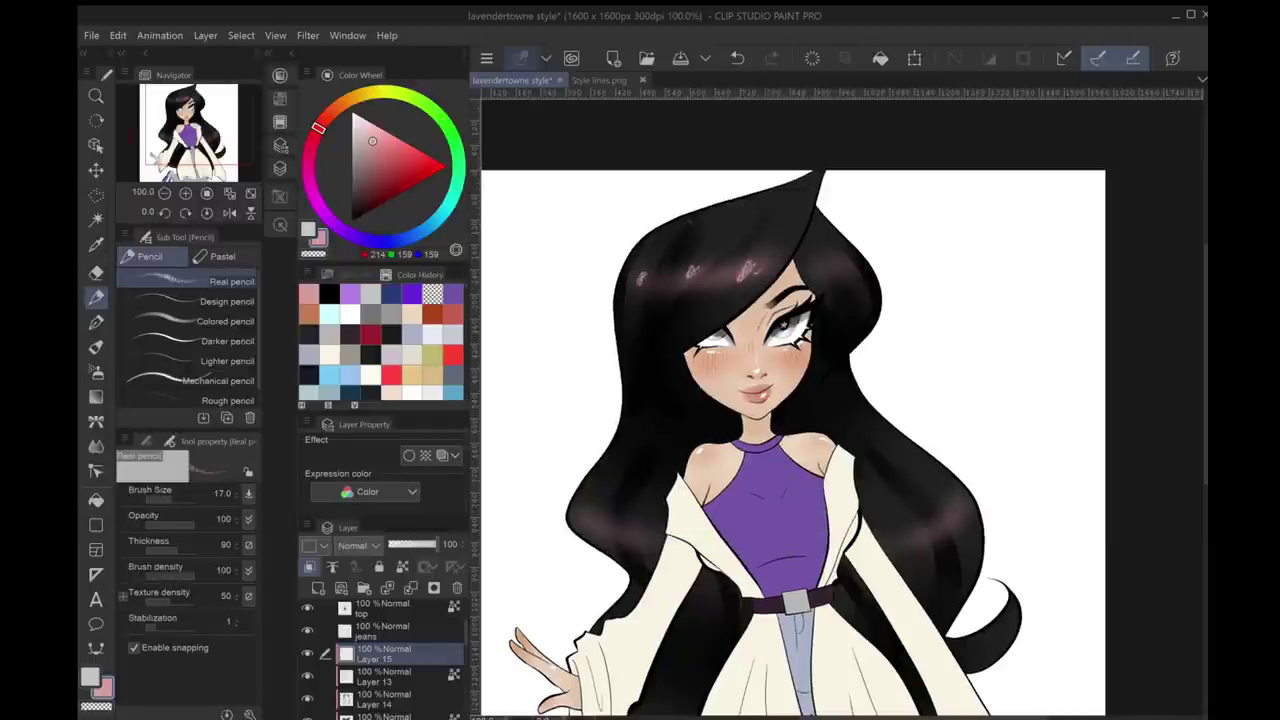
{"action": "key", "text": "ctrl+z"}
{"action": "key", "text": "ctrl+z"}
Draw thin slanted pink highlight strokes across the bangs and side hair on Layer 15 with the Design pencil at size 6
{"action": "left_click", "coordinate": [227, 301]}
{"action": "key", "text": "bracketright"}
{"action": "key", "text": "bracketright"}
{"action": "key", "text": "bracketright"}
{"action": "key", "text": "bracketright"}
{"action": "key", "text": "bracketright"}
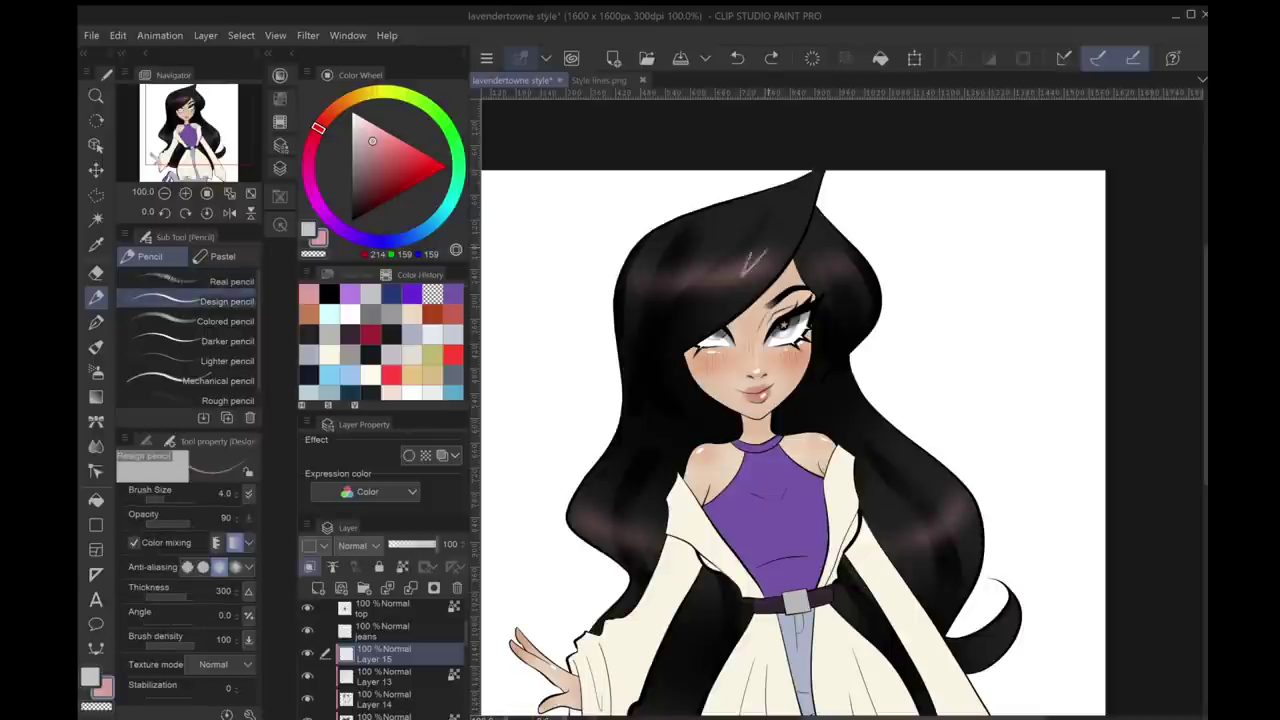
{"action": "left_click_drag", "start_coordinate": [745, 265], "coordinate": [760, 280]}
{"action": "mouse_move", "coordinate": [700, 262]}
{"action": "left_mouse_down"}
{"action": "mouse_move", "coordinate": [690, 272]}
{"action": "mouse_move", "coordinate": [764, 274]}
{"action": "left_mouse_up"}
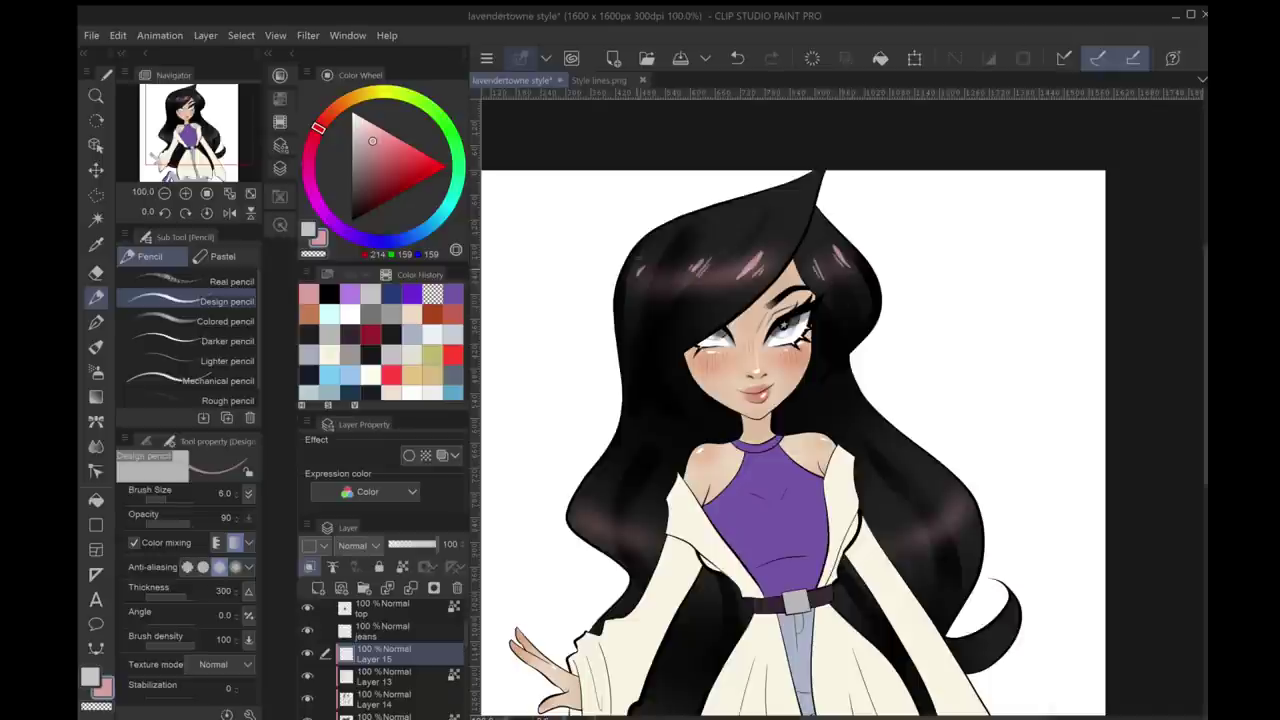
{"action": "key", "text": "ctrl+0"}
{"action": "key", "text": "ctrl+alt+0"}
Draw thin pink highlight strokes on the long hair curl on Layer 15 and tidy them with the Kneaded eraser
{"action": "left_click_drag", "start_coordinate": [950, 496], "coordinate": [970, 526]}
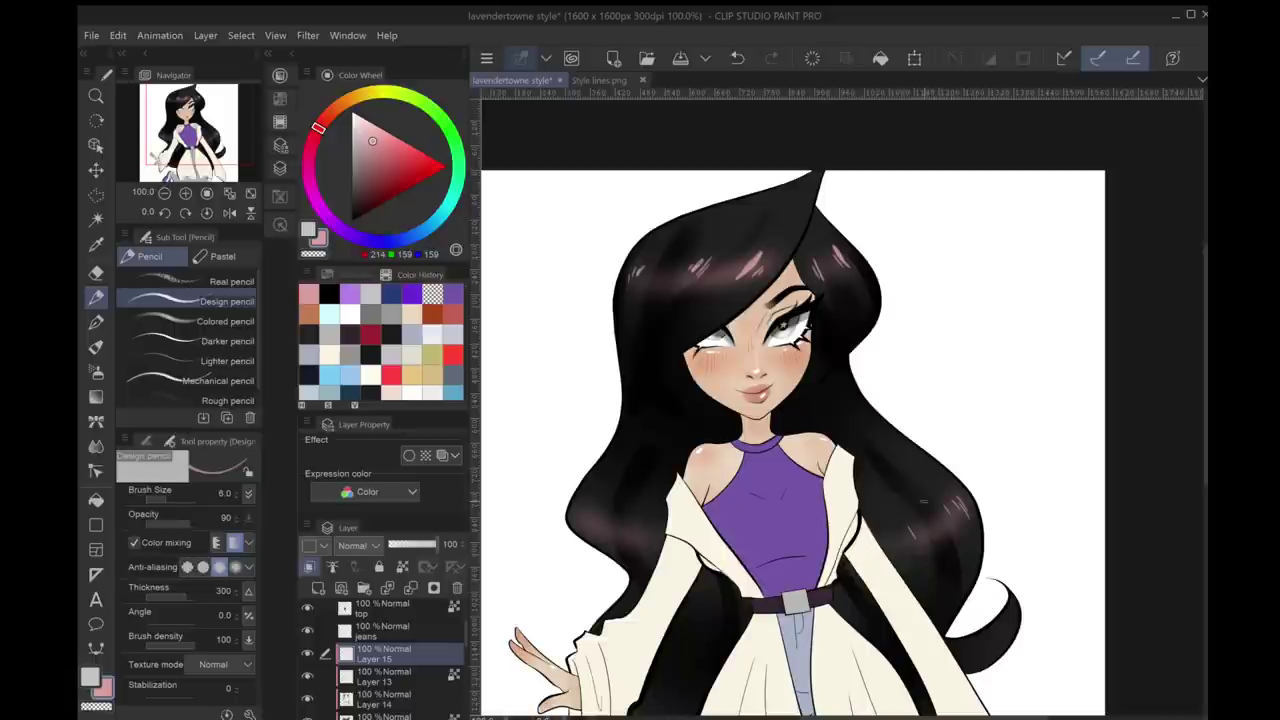
{"action": "key", "text": "ctrl+z"}
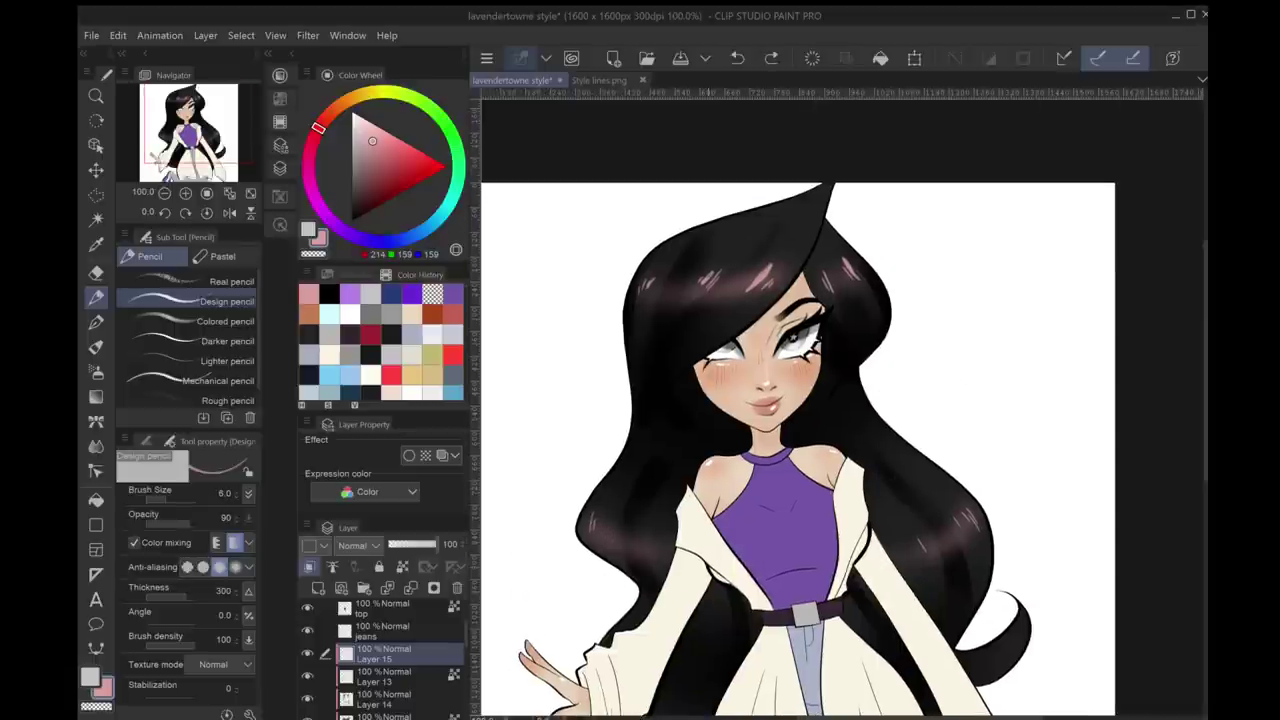
{"action": "key", "text": "e"}
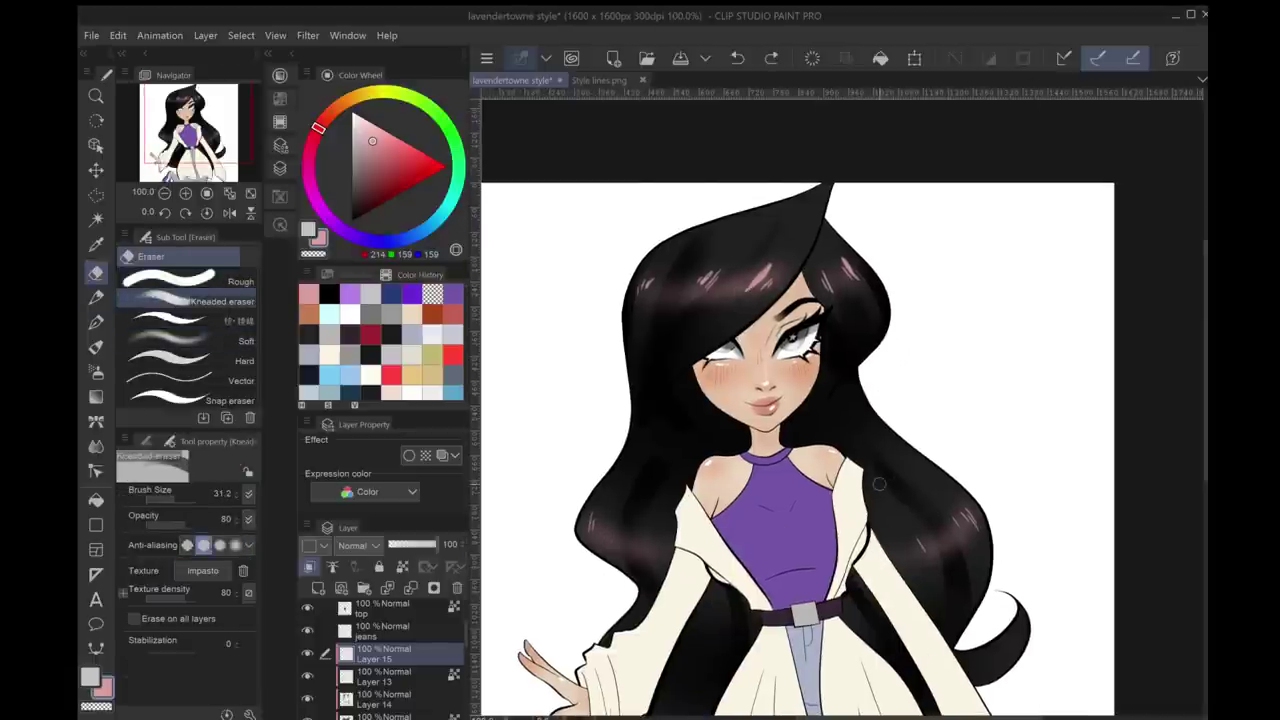
{"action": "left_click", "coordinate": [168, 281]}
{"action": "key", "text": "ctrl+minus"}
{"action": "key", "text": "ctrl+z"}
{"action": "key", "text": "ctrl+z"}
{"action": "key", "text": "ctrl+z"}
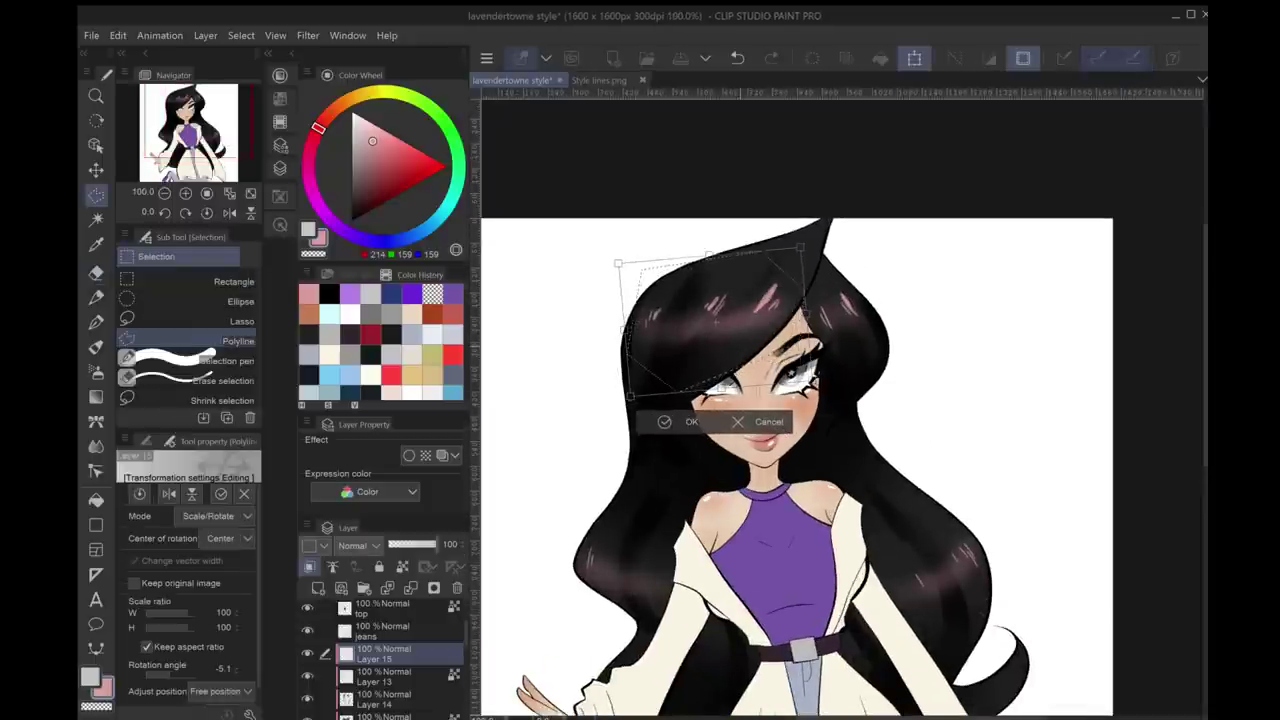
Select the pink highlight strokes on the bangs with the Lasso and move them slightly down onto the hair sheen
{"action": "key", "text": "ctrl+z"}
{"action": "key", "text": "ctrl+z"}
{"action": "key", "text": "ctrl+y"}
{"action": "key", "text": "ctrl+y"}
{"action": "key", "text": "ctrl+y"}
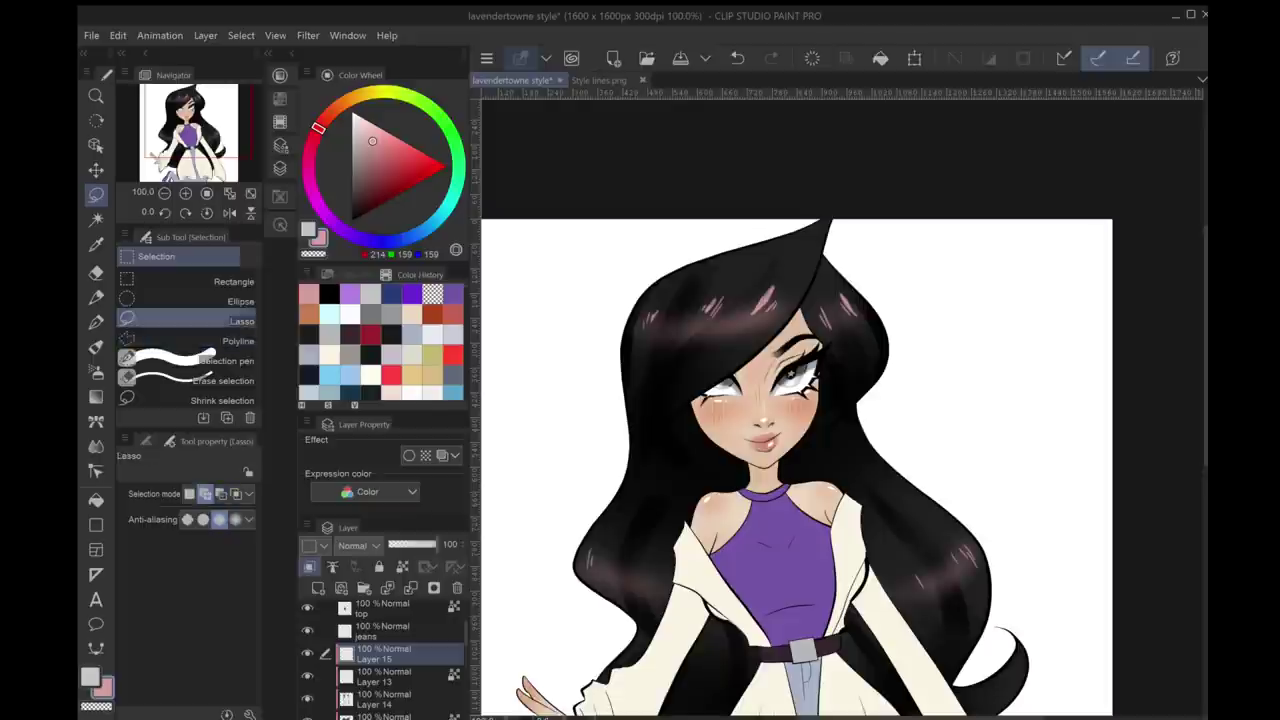
{"action": "key", "text": "ctrl+z"}
{"action": "key", "text": "ctrl+z"}
{"action": "key", "text": "ctrl+z"}
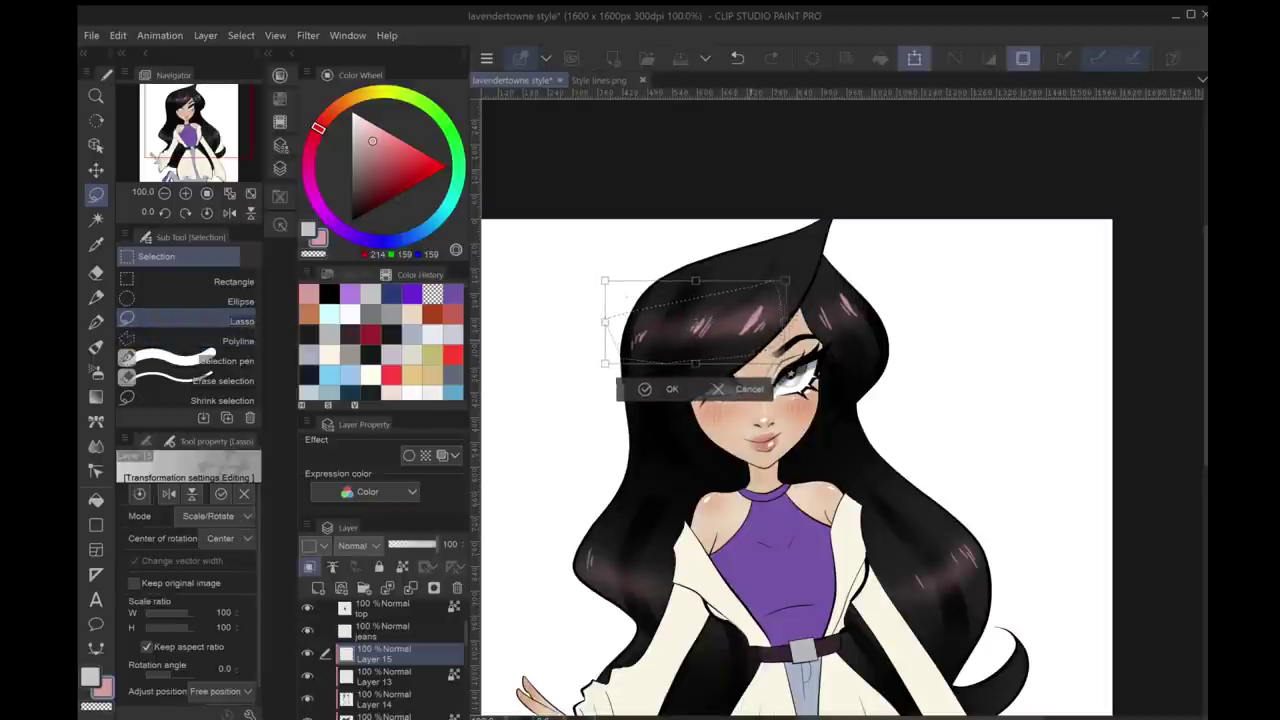
{"action": "key", "text": "ctrl+z"}
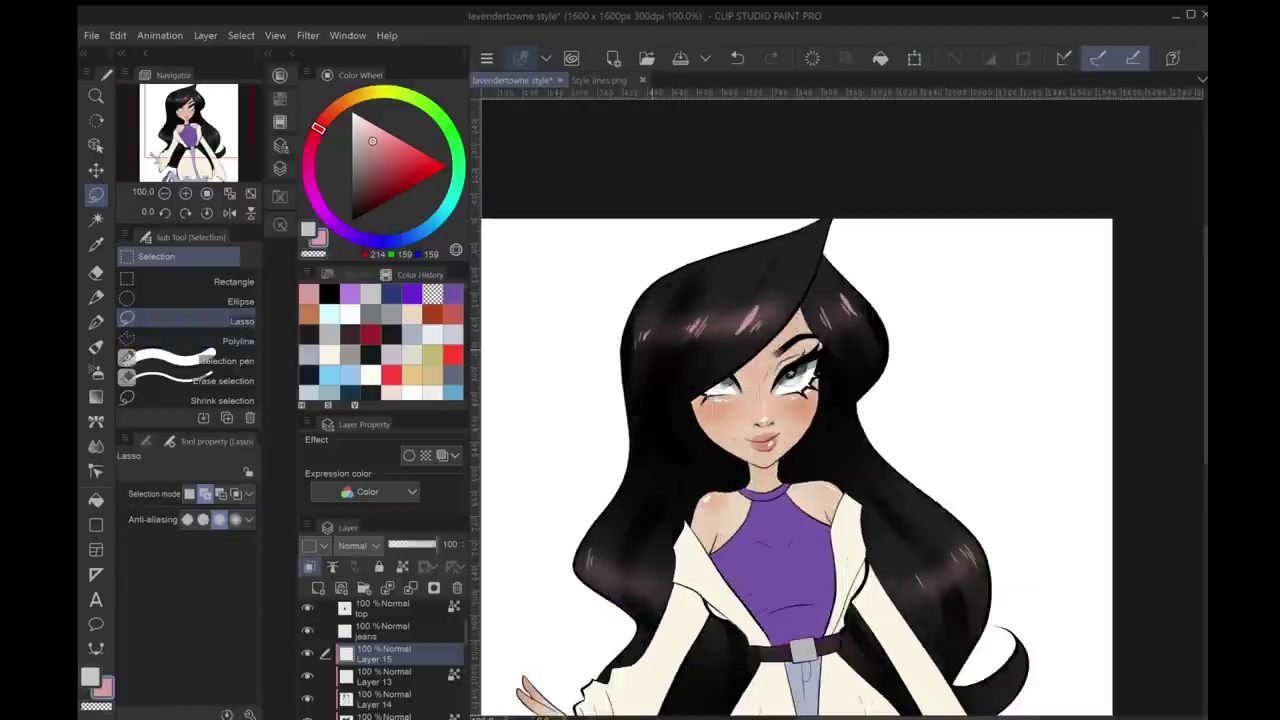
Refine the bangs' highlight strokes with the Kneaded eraser at size 31.2, check them at several zooms and save the drawing
{"action": "key", "text": "ctrl+plus"}
{"action": "key", "text": "e"}
{"action": "key", "text": "ctrl+z"}
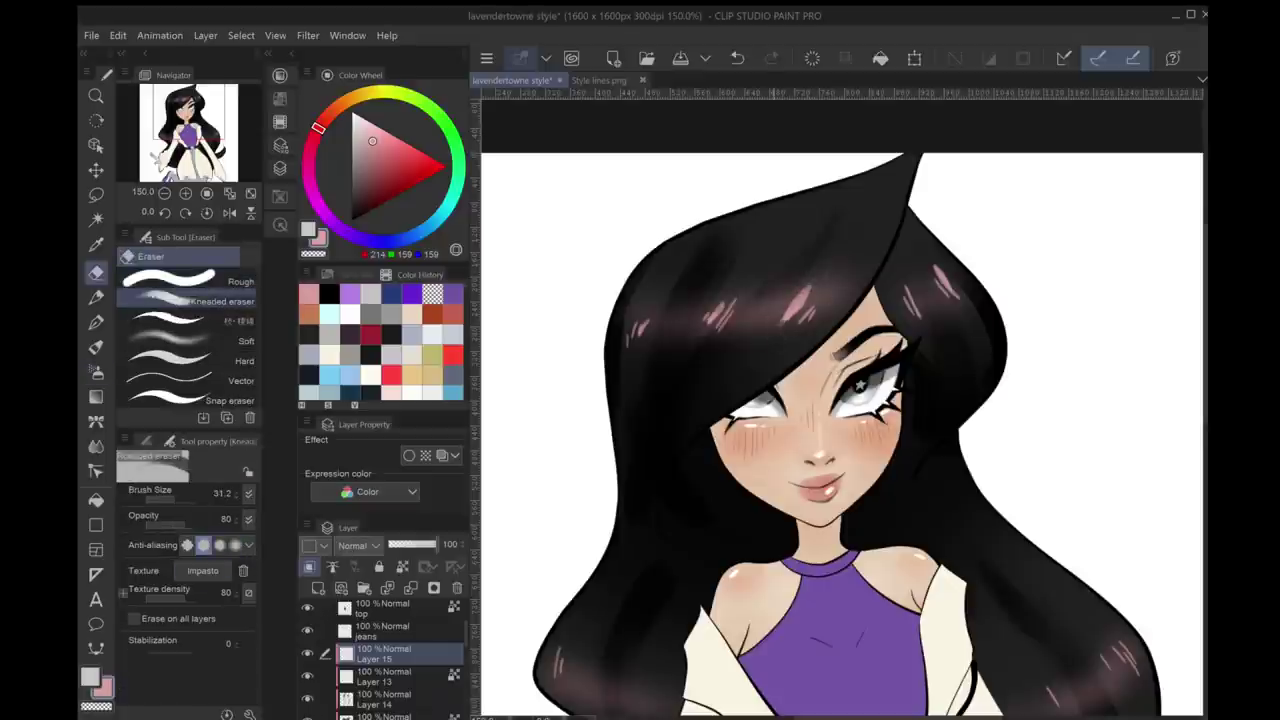
{"action": "key", "text": "ctrl+plus"}
{"action": "key", "text": "ctrl+plus"}
{"action": "key", "text": "ctrl+minus"}
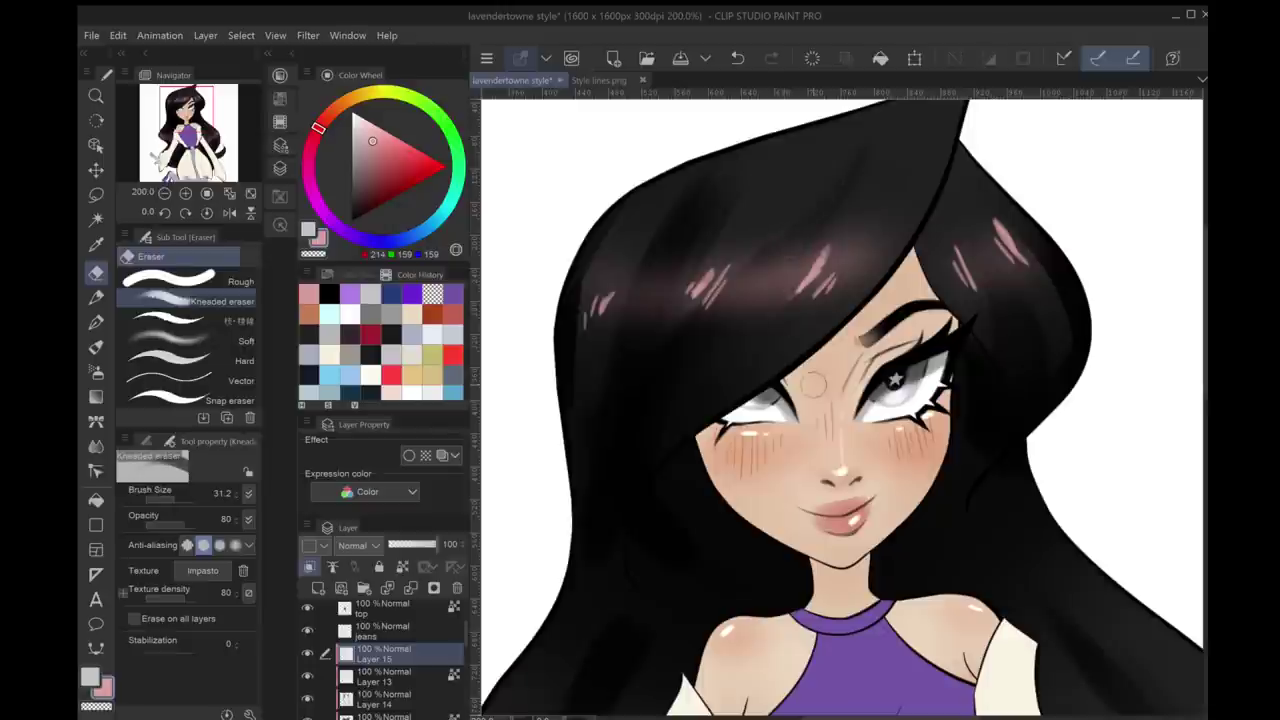
{"action": "key", "text": "ctrl+minus"}
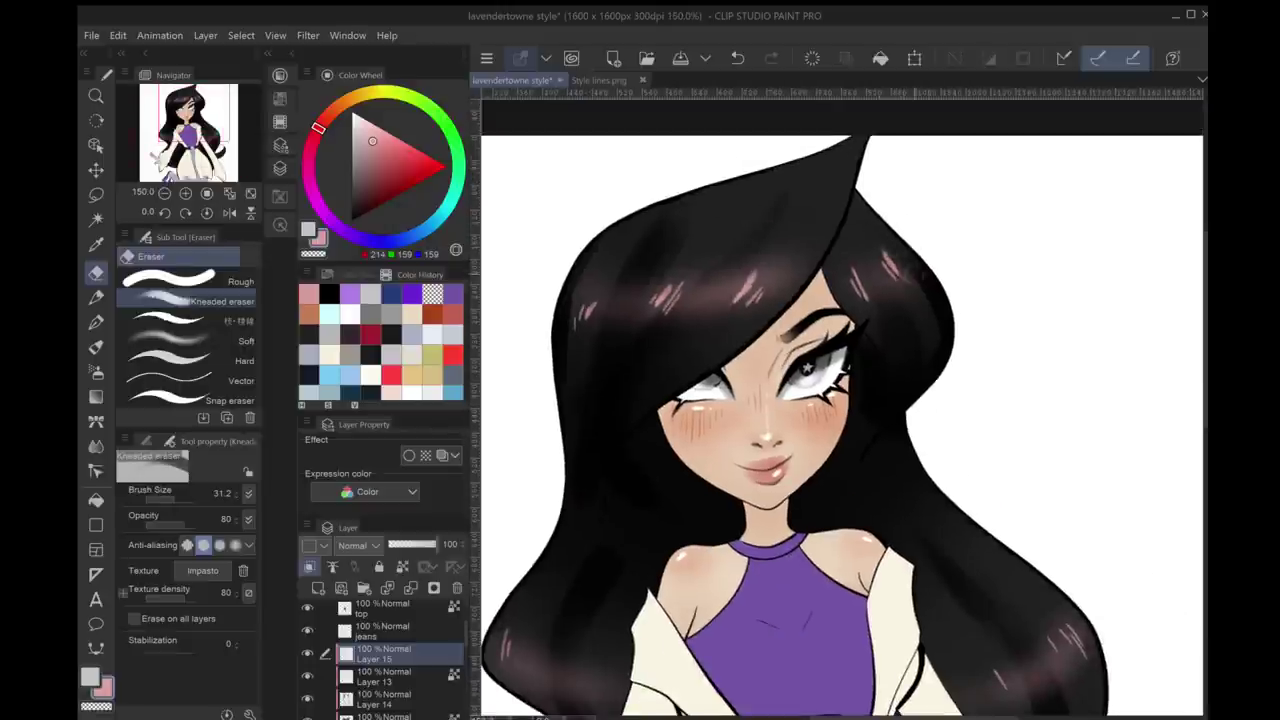
{"action": "key", "text": "ctrl+0"}
{"action": "scroll", "coordinate": [935, 313], "scroll_direction": "up", "scroll_amount": 3}
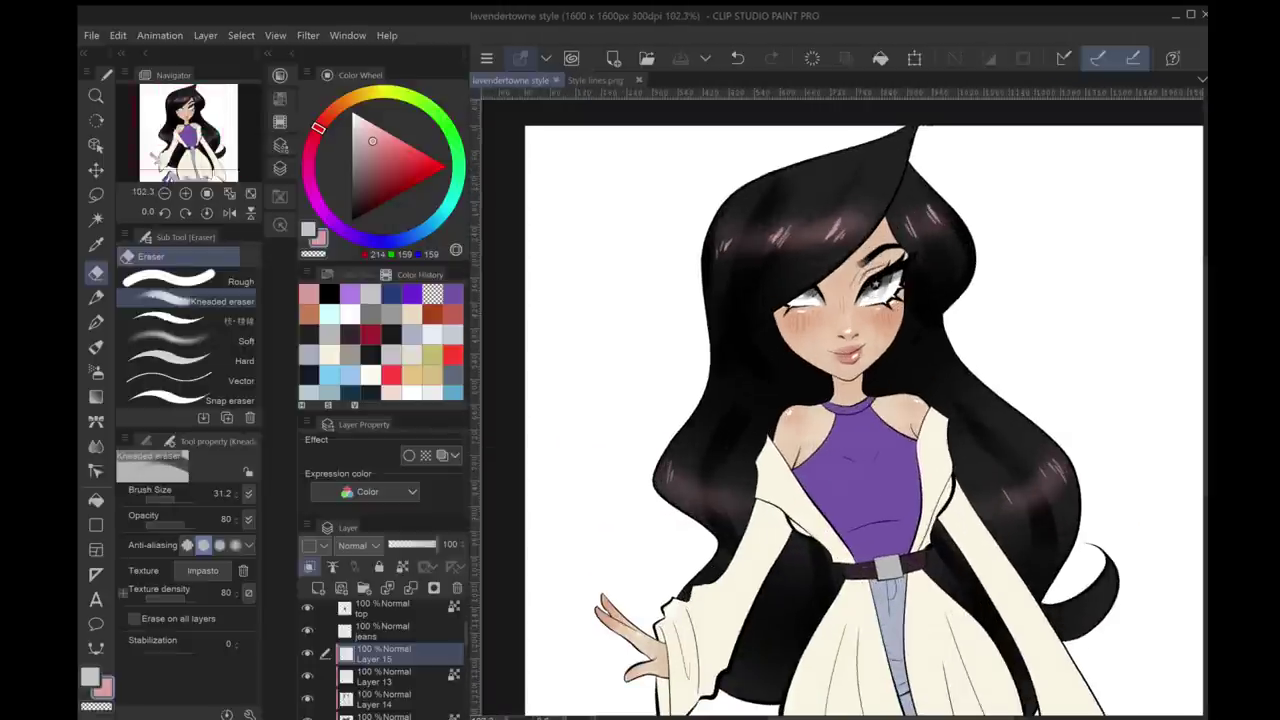
On a new layer clipped to the jeans, paint grey-blue shadows (RGB 115, 122, 138) on the legs with Gouache 2 at size 70
{"action": "key", "text": "ctrl+shift+n"}
{"action": "scroll", "coordinate": [840, 400], "scroll_direction": "down", "scroll_amount": 3}
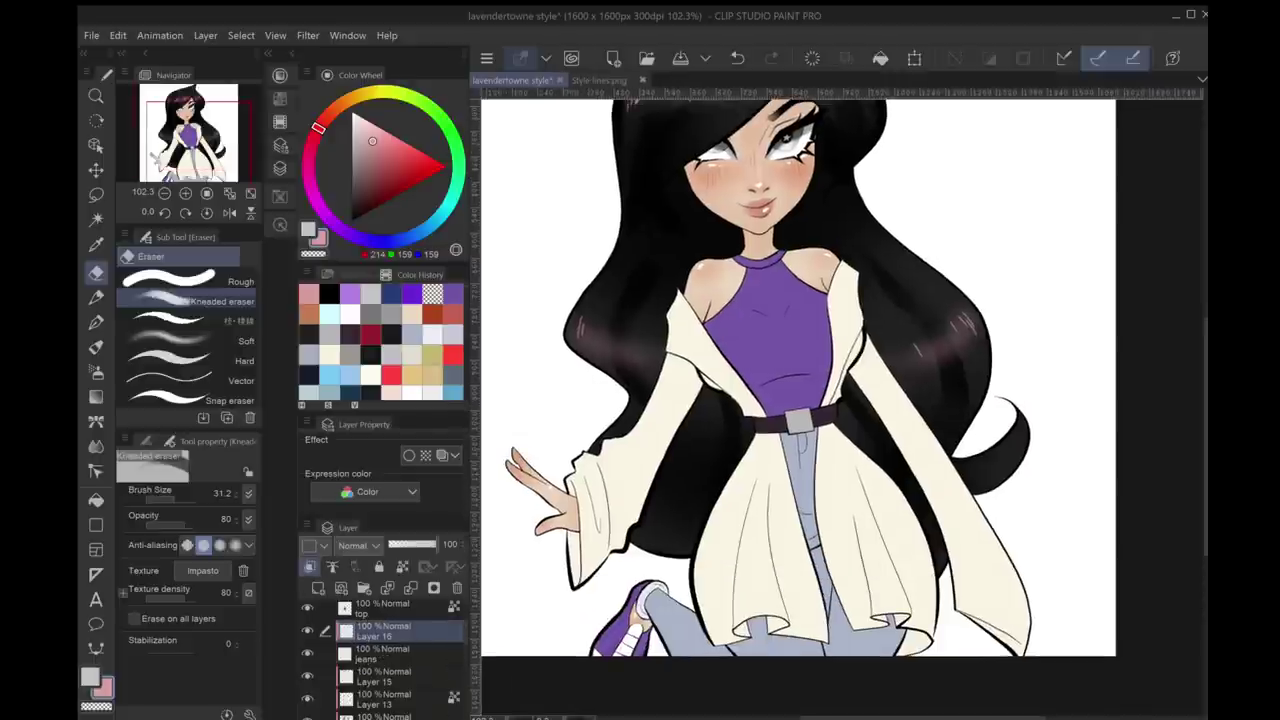
{"action": "key", "text": "b"}
{"action": "key", "text": "i"}
{"action": "left_click", "coordinate": [800, 520]}
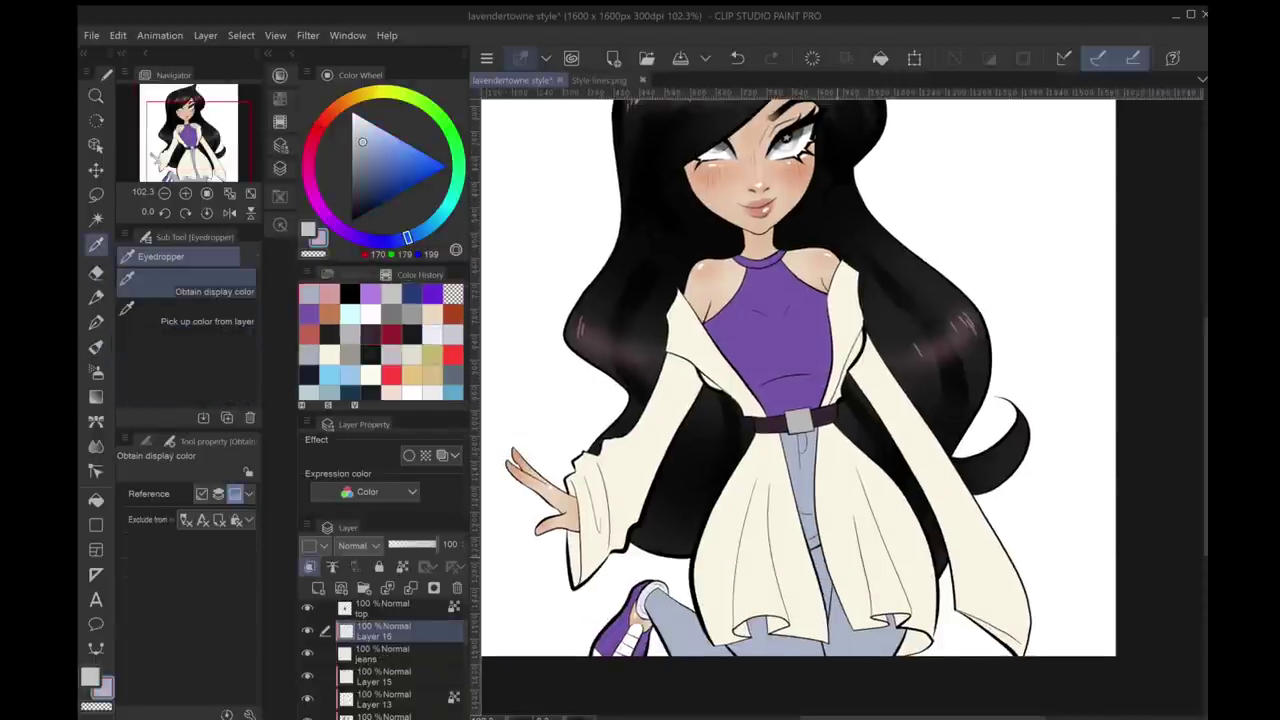
{"action": "key", "text": "b"}
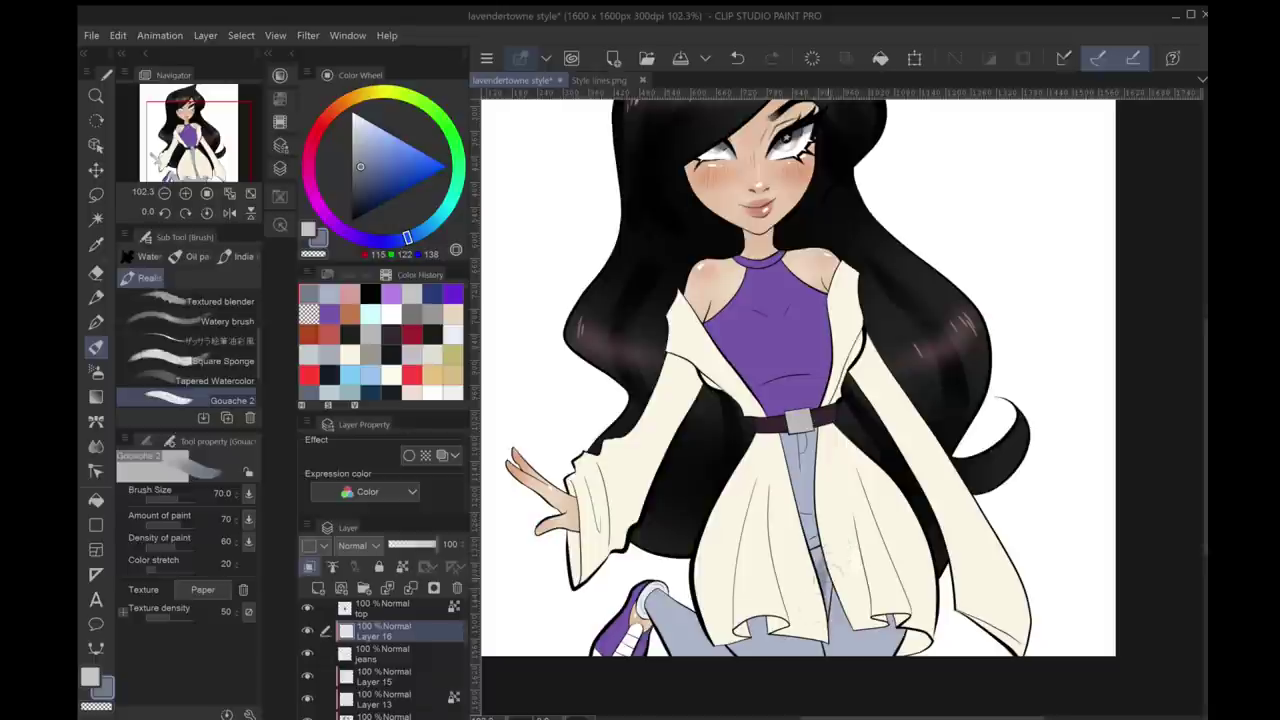
{"action": "mouse_move", "coordinate": [832, 563]}
{"action": "left_mouse_down"}
{"action": "mouse_move", "coordinate": [818, 540]}
{"action": "mouse_move", "coordinate": [837, 508]}
{"action": "mouse_move", "coordinate": [812, 510]}
{"action": "left_mouse_up"}
{"action": "key", "text": "ctrl+z"}
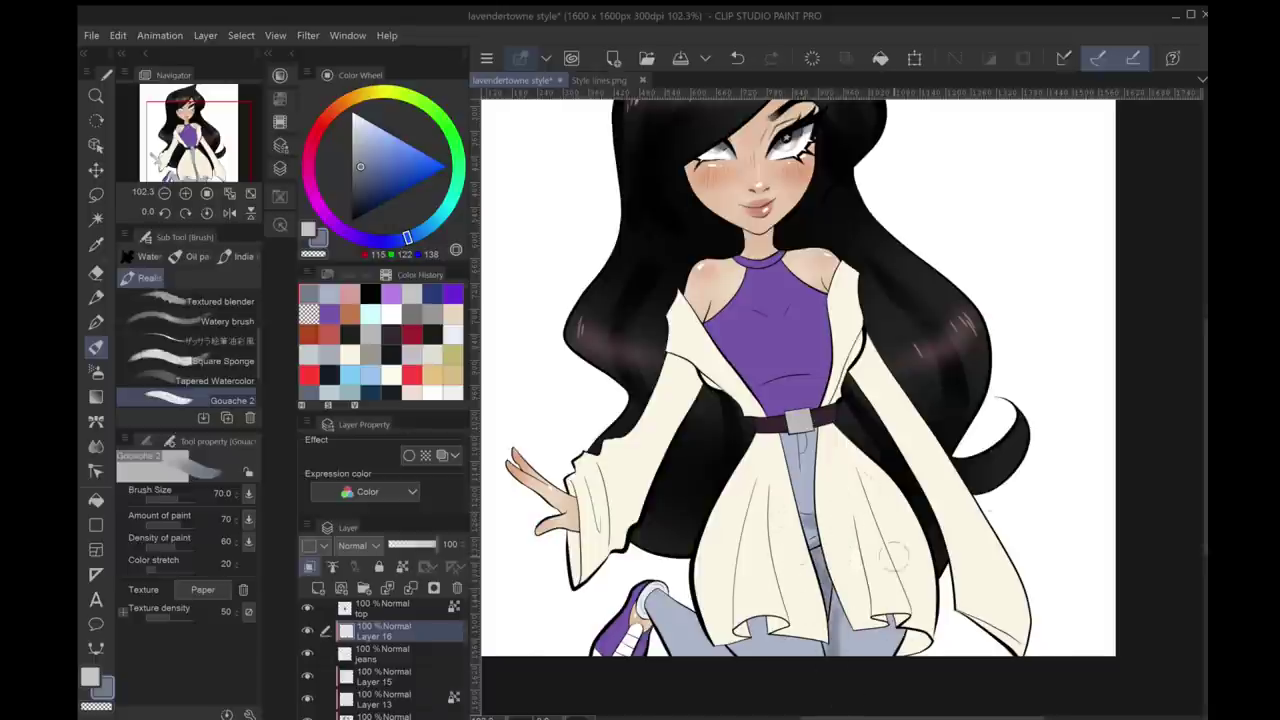
{"action": "mouse_move", "coordinate": [690, 600]}
{"action": "left_mouse_down"}
{"action": "mouse_move", "coordinate": [715, 630]}
{"action": "mouse_move", "coordinate": [680, 610]}
{"action": "mouse_move", "coordinate": [730, 650]}
{"action": "mouse_move", "coordinate": [726, 664]}
{"action": "left_mouse_up"}
{"action": "key", "text": "ctrl+z"}
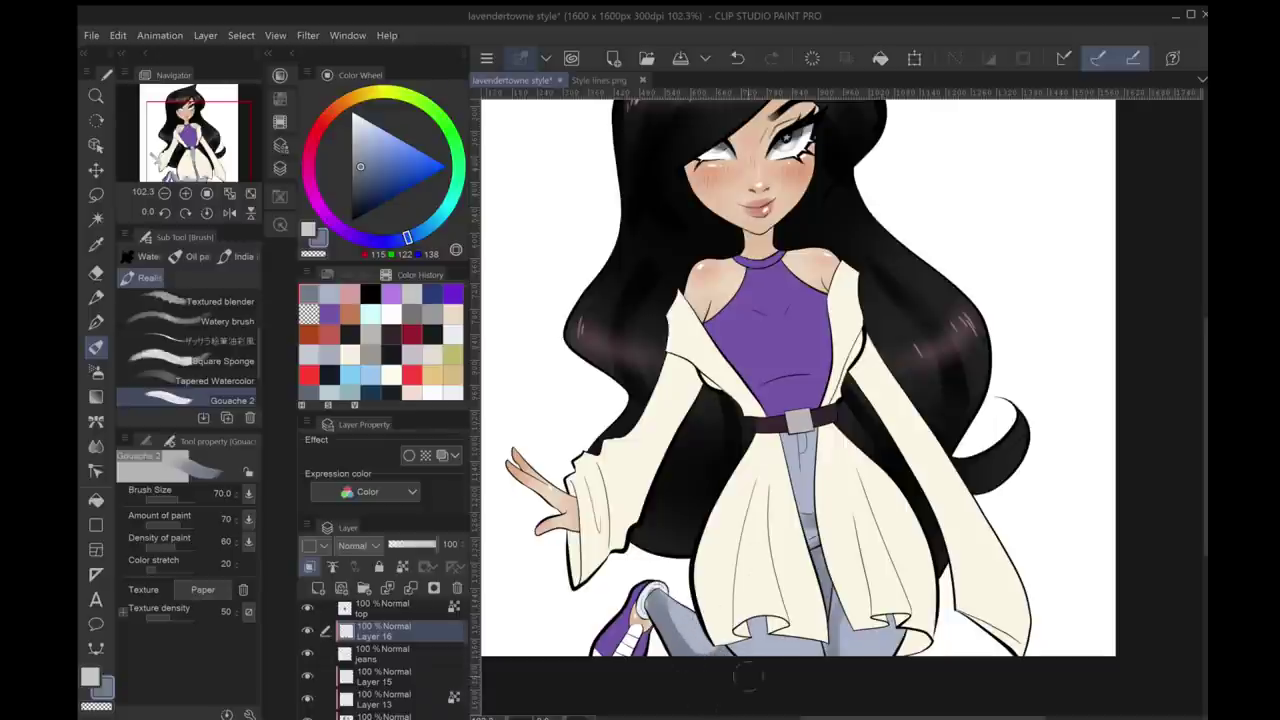
Paint grey-blue shadows on the jeans below the belt buckle and under the coat hem
{"action": "key", "text": "ctrl+z"}
{"action": "left_click_drag", "start_coordinate": [790, 432], "coordinate": [812, 476]}
{"action": "key", "text": "ctrl+z"}
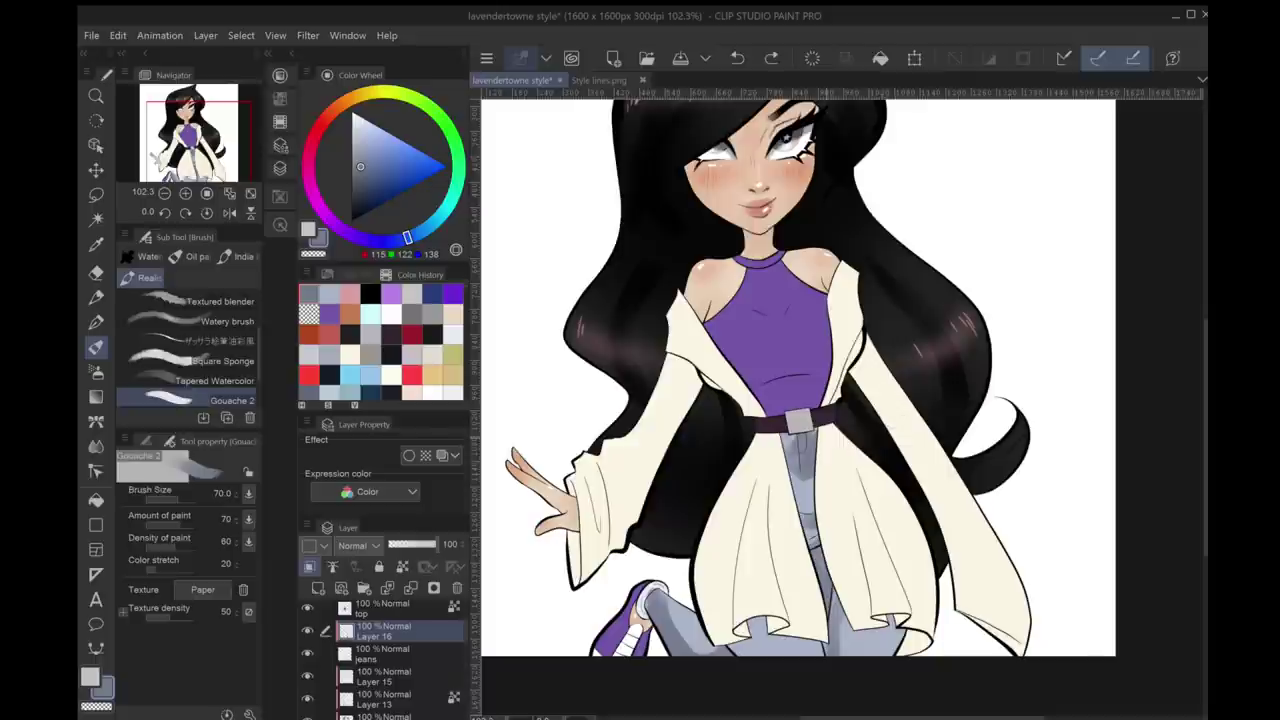
{"action": "left_click_drag", "start_coordinate": [786, 434], "coordinate": [812, 456]}
{"action": "mouse_move", "coordinate": [868, 618]}
{"action": "left_mouse_down"}
{"action": "mouse_move", "coordinate": [896, 660]}
{"action": "mouse_move", "coordinate": [894, 644]}
{"action": "left_mouse_up"}
{"action": "key", "text": "ctrl+z"}
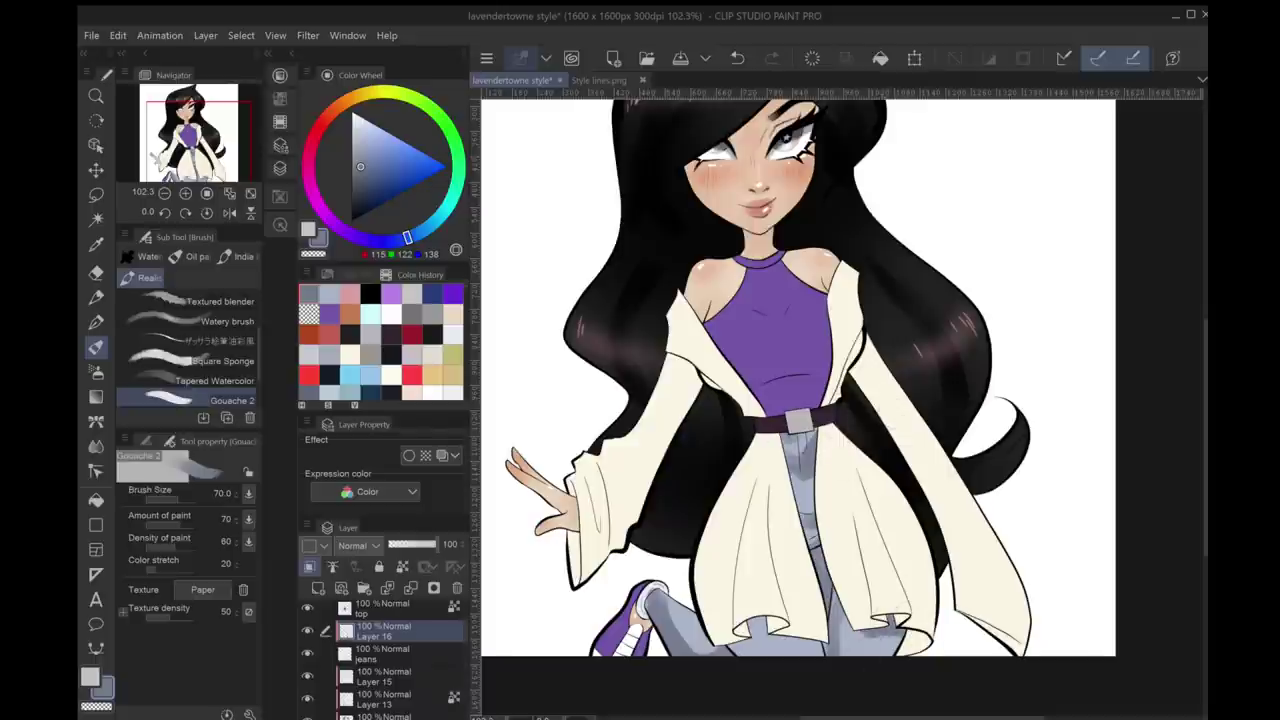
{"action": "mouse_move", "coordinate": [742, 622]}
{"action": "left_mouse_down"}
{"action": "mouse_move", "coordinate": [778, 650]}
{"action": "mouse_move", "coordinate": [814, 648]}
{"action": "left_mouse_up"}
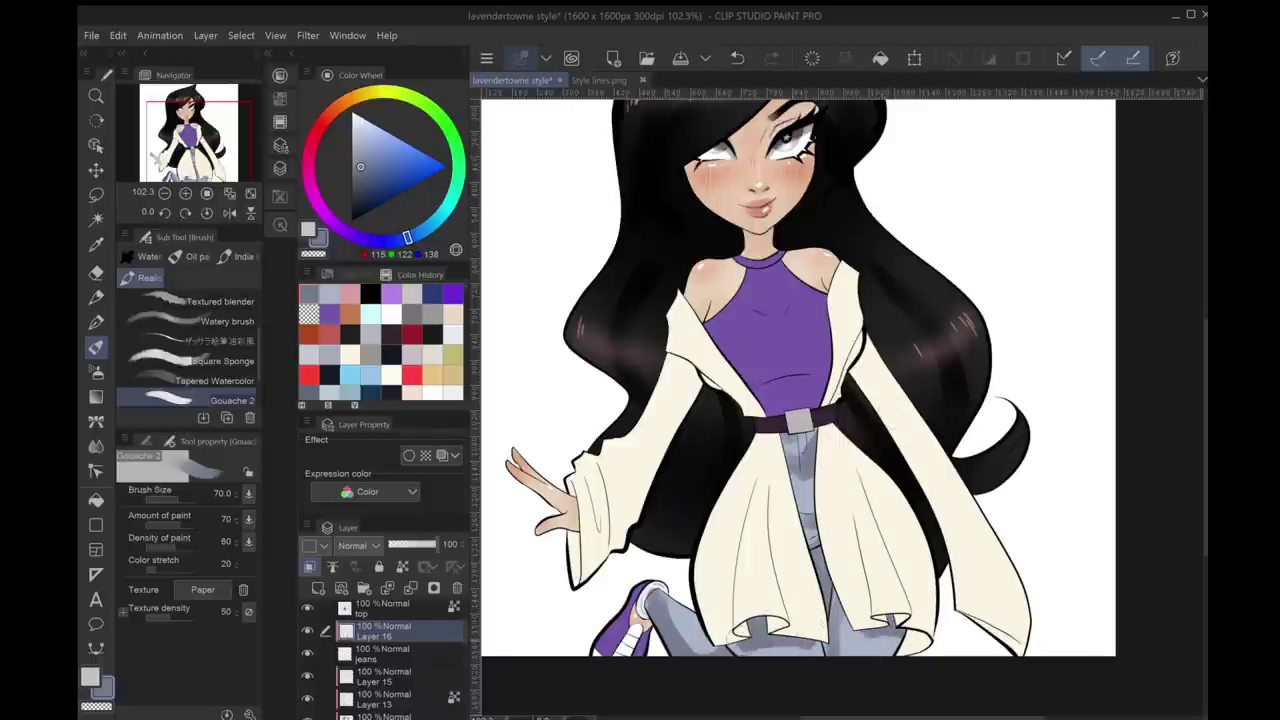
Trim the jeans shadows with the eraser and soften them with the Blend tool, reducing its size to 50
{"action": "key", "text": "e"}
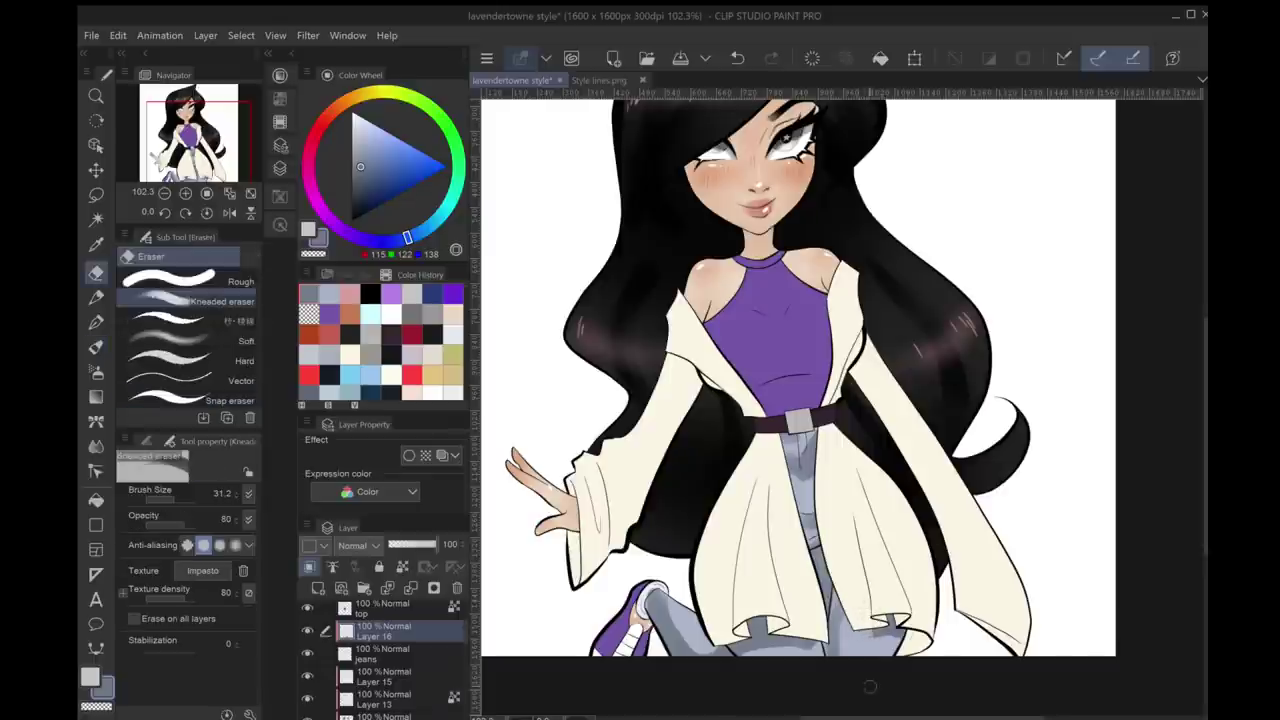
{"action": "left_click", "coordinate": [808, 616]}
{"action": "key", "text": "j"}
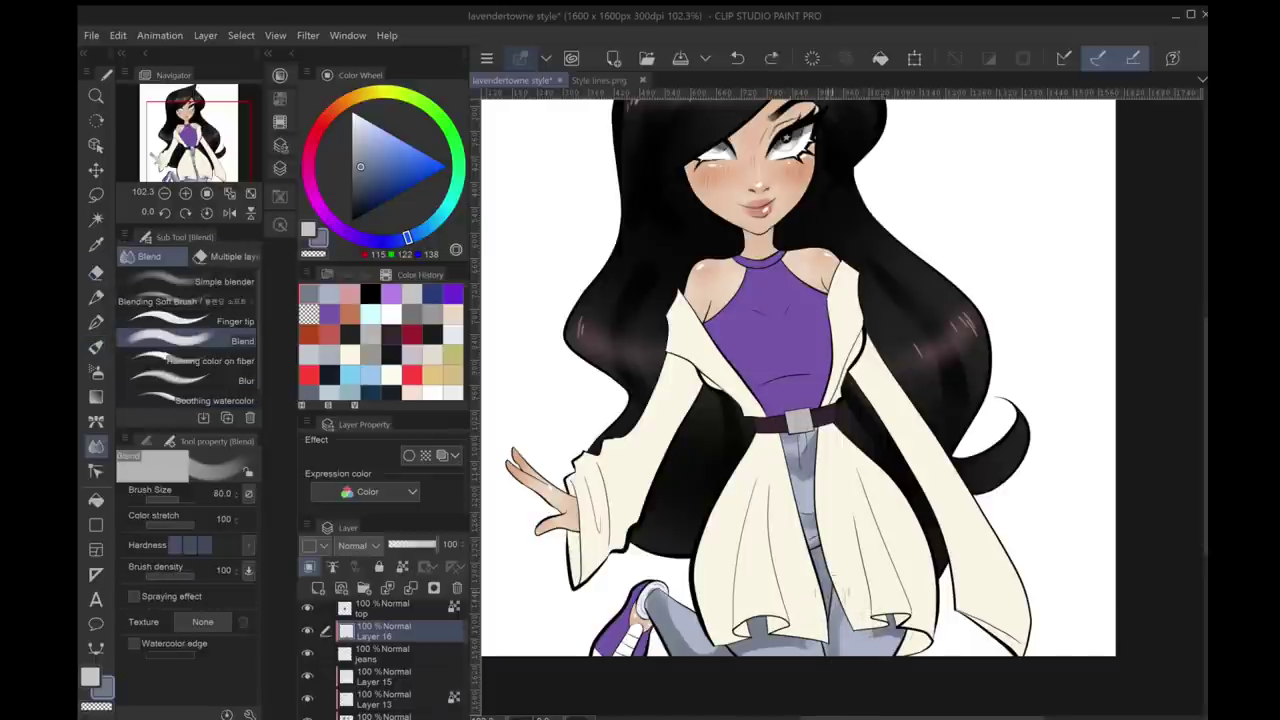
{"action": "key", "text": "bracketleft"}
{"action": "scroll", "coordinate": [880, 450], "scroll_direction": "up", "scroll_amount": 1}
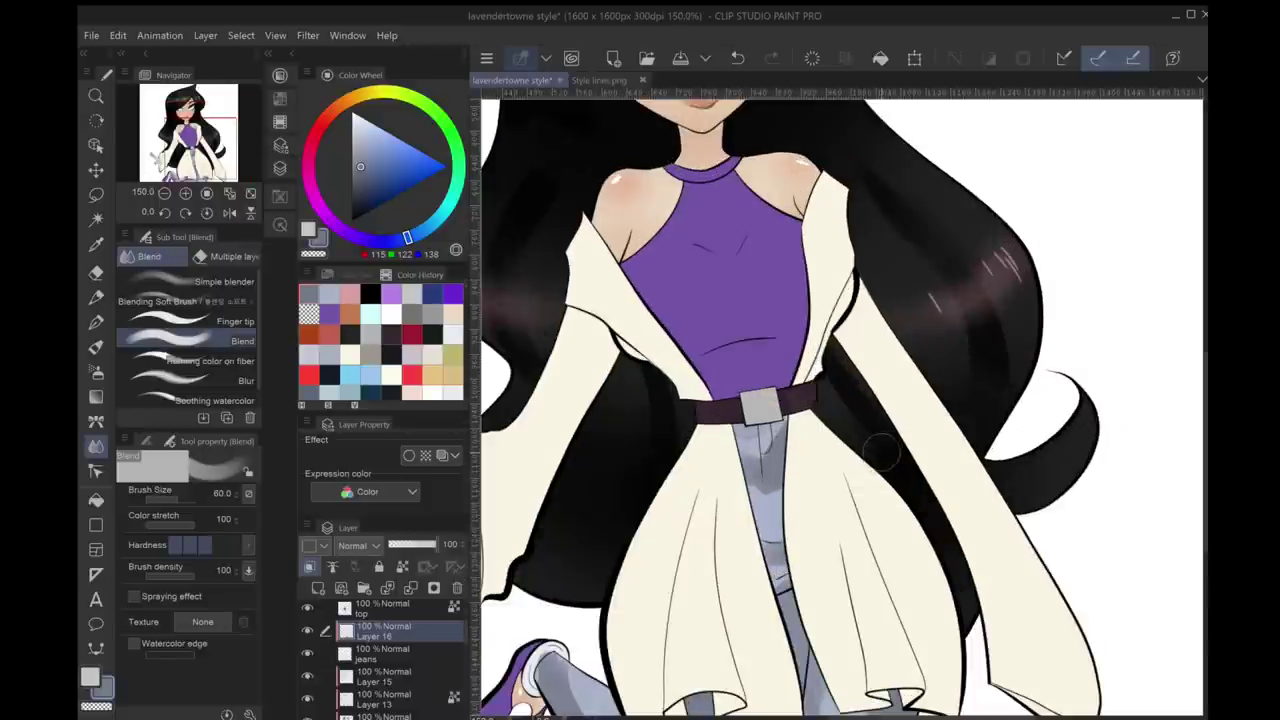
{"action": "left_click_drag", "start_coordinate": [760, 410], "coordinate": [908, 275]}
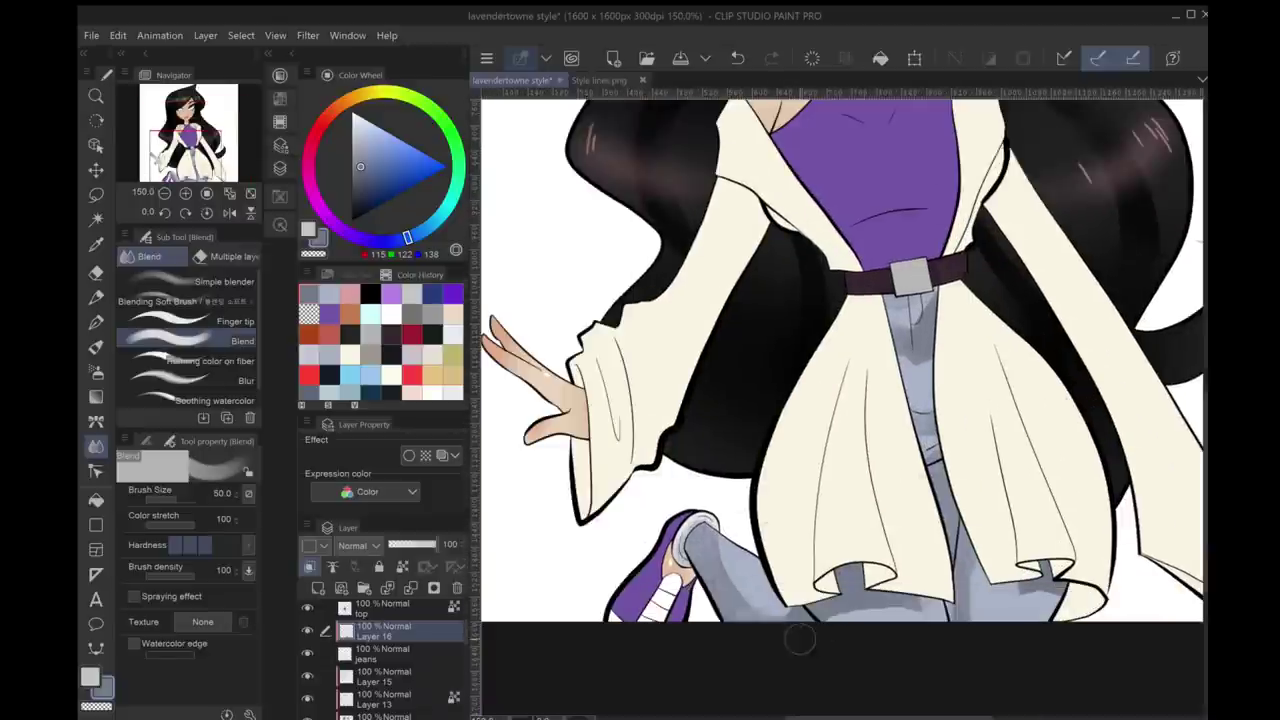
{"action": "key", "text": "ctrl+z"}
{"action": "scroll", "coordinate": [902, 568], "scroll_direction": "right", "scroll_amount": 1}
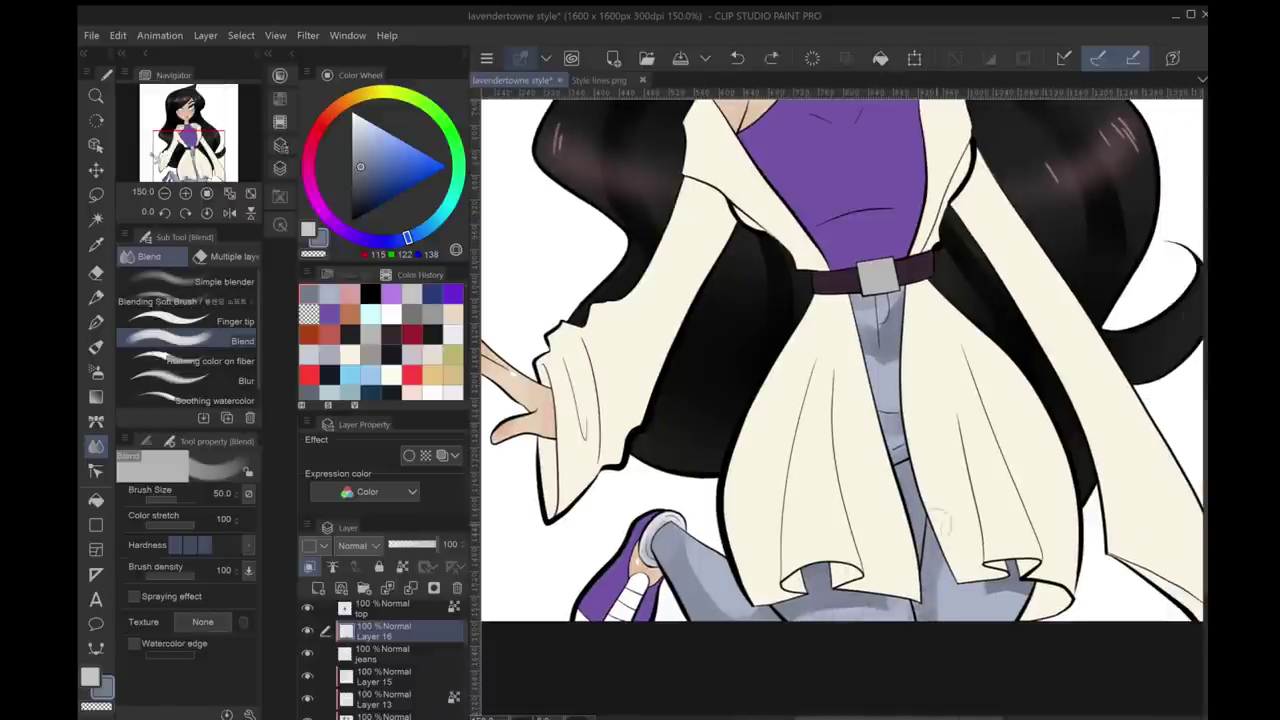
On a new clipped Layer 17, paint darker blue shadows (RGB 75, 88, 116) on the jeans with Gouache 2, reduced to size 50
{"action": "scroll", "coordinate": [840, 360], "scroll_direction": "down", "scroll_amount": 5}
{"action": "scroll", "coordinate": [840, 360], "scroll_direction": "up", "scroll_amount": 5}
{"action": "key", "text": "ctrl+shift+n"}
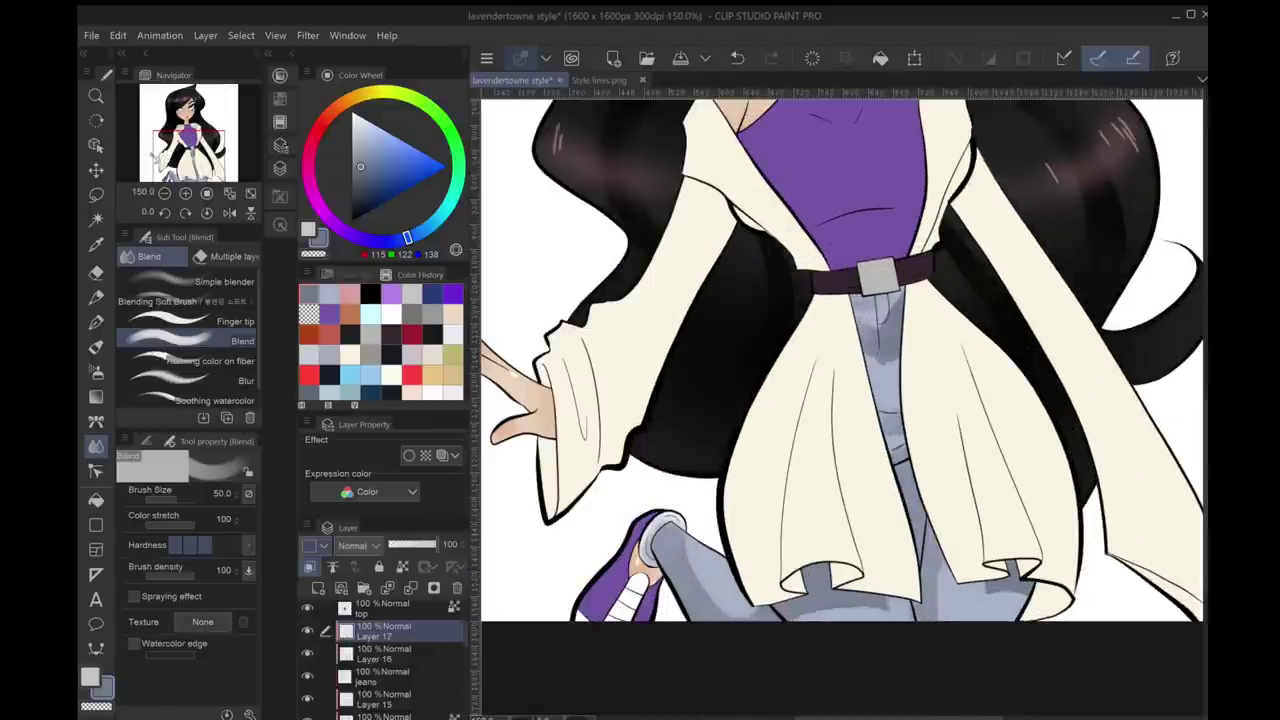
{"action": "key", "text": "b"}
{"action": "mouse_move", "coordinate": [806, 570]}
{"action": "left_mouse_down"}
{"action": "mouse_move", "coordinate": [818, 590]}
{"action": "mouse_move", "coordinate": [850, 585]}
{"action": "left_mouse_up"}
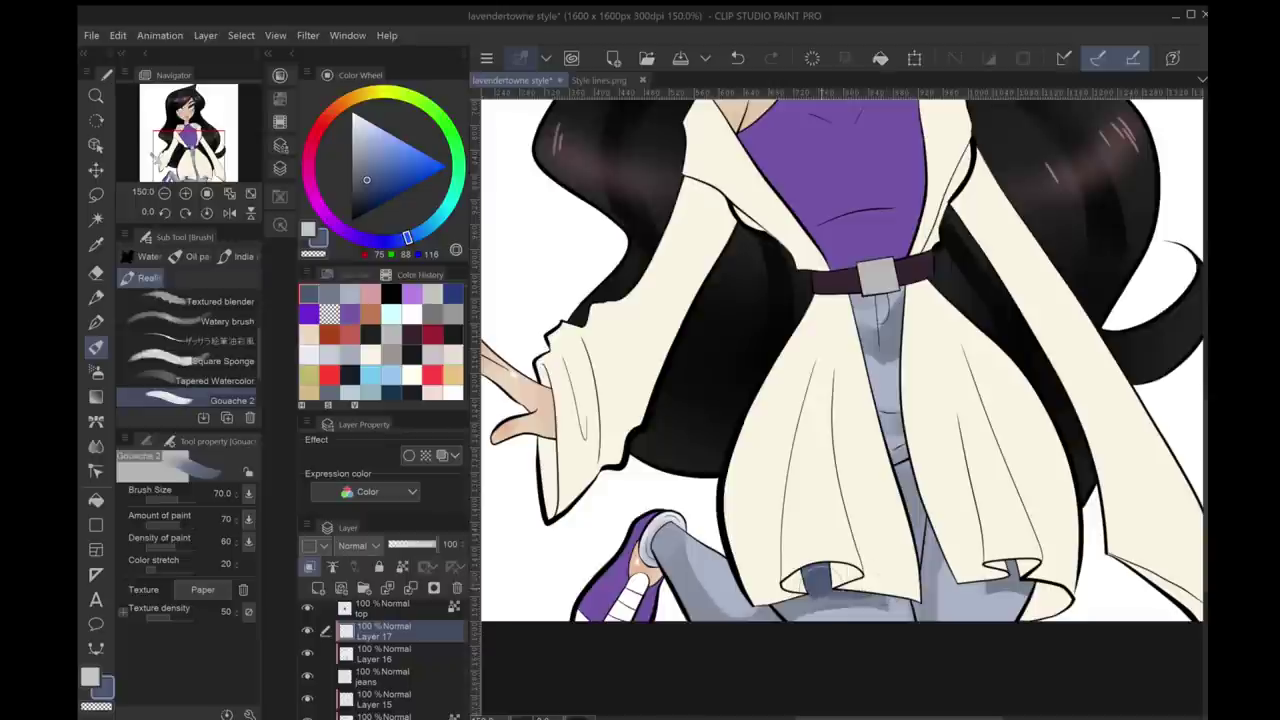
{"action": "left_click_drag", "start_coordinate": [884, 322], "coordinate": [900, 354]}
{"action": "key", "text": "ctrl+z"}
{"action": "key", "text": "bracketleft"}
{"action": "key", "text": "bracketleft"}
{"action": "key", "text": "ctrl+z"}
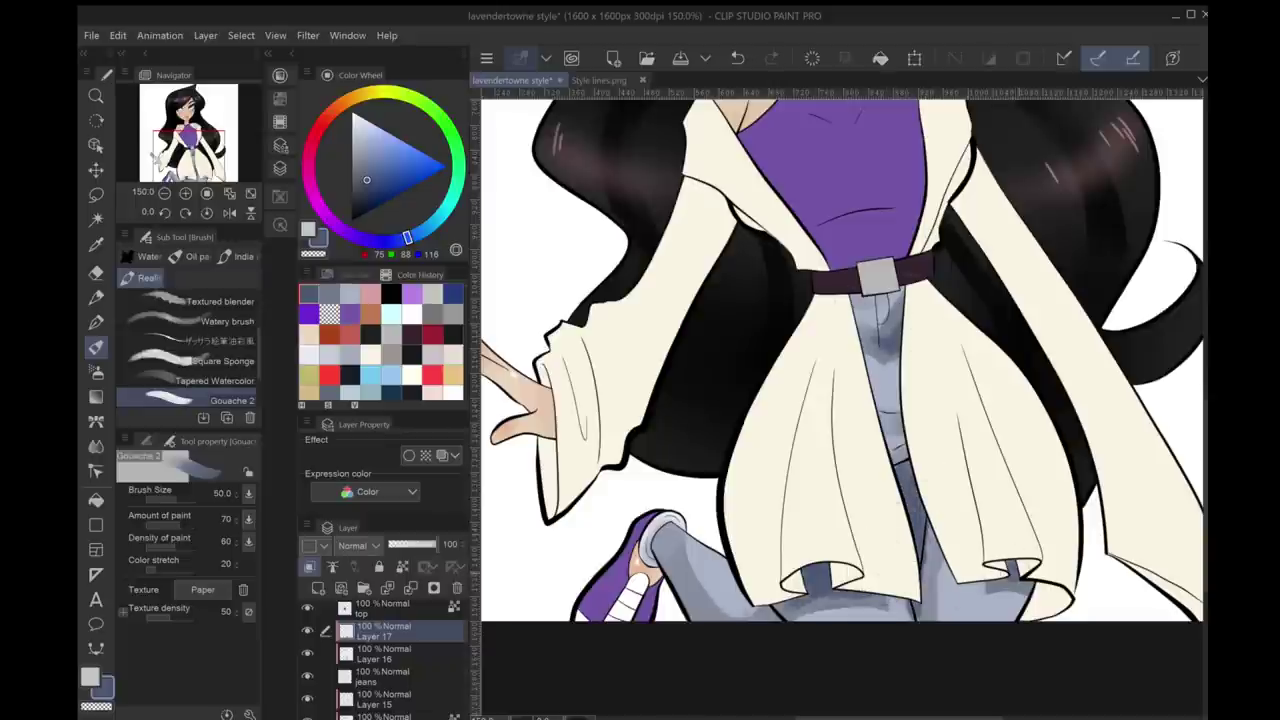
Add dark blue shadows to the kneeling leg and smooth them with the Blend tool at size 50
{"action": "scroll", "coordinate": [970, 600], "scroll_direction": "down", "scroll_amount": 3}
{"action": "scroll", "coordinate": [1000, 612], "scroll_direction": "up", "scroll_amount": 3}
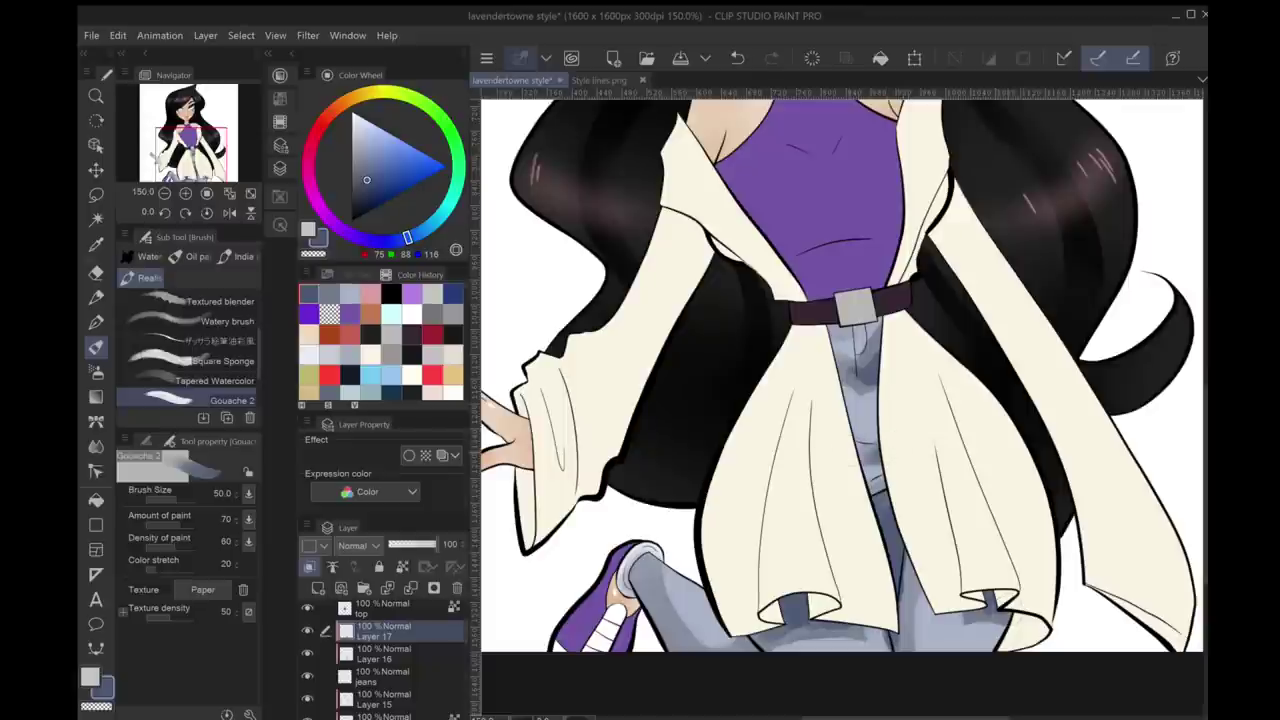
{"action": "scroll", "coordinate": [840, 390], "scroll_direction": "up", "scroll_amount": 1}
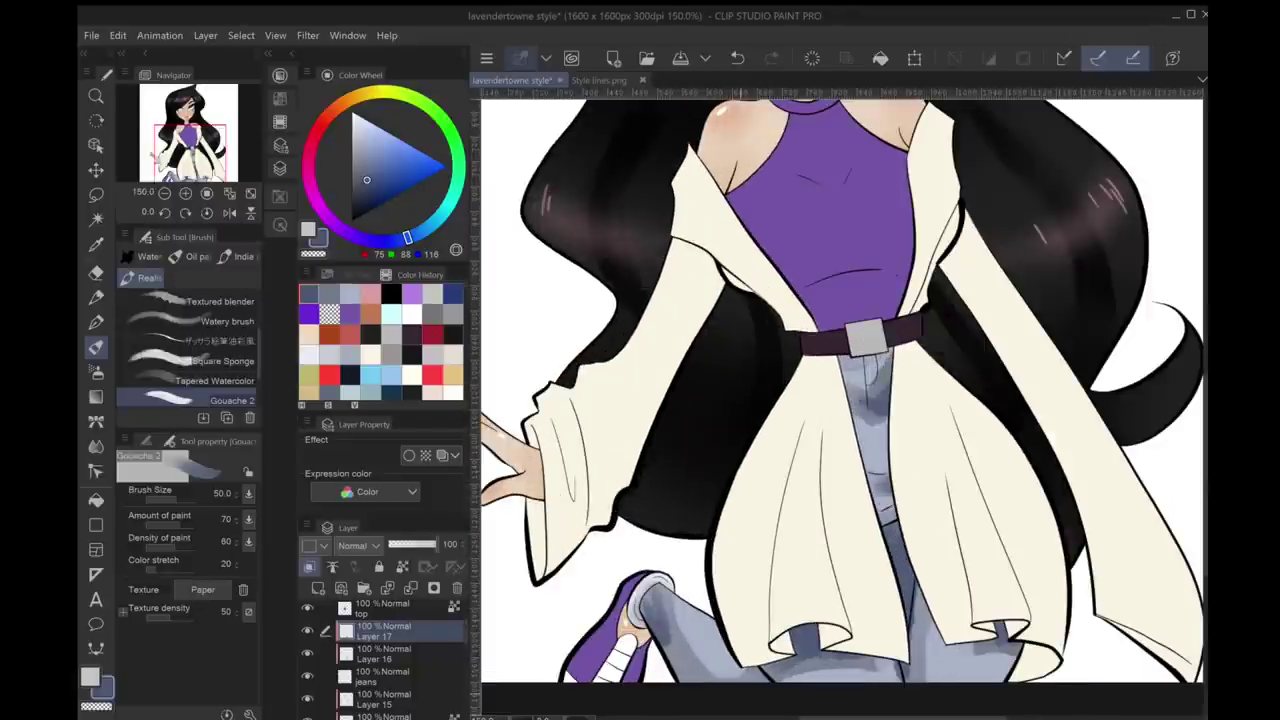
{"action": "key", "text": "j"}
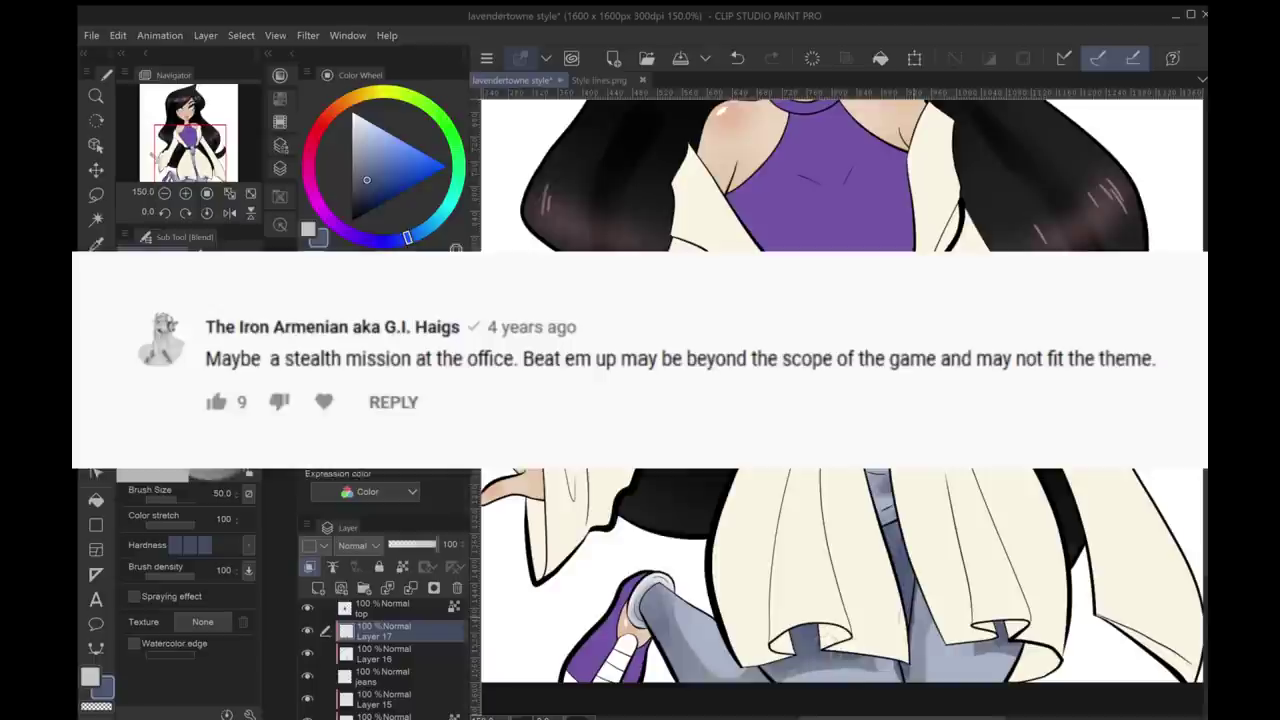
{"action": "scroll", "coordinate": [840, 390], "scroll_direction": "down", "scroll_amount": 2}
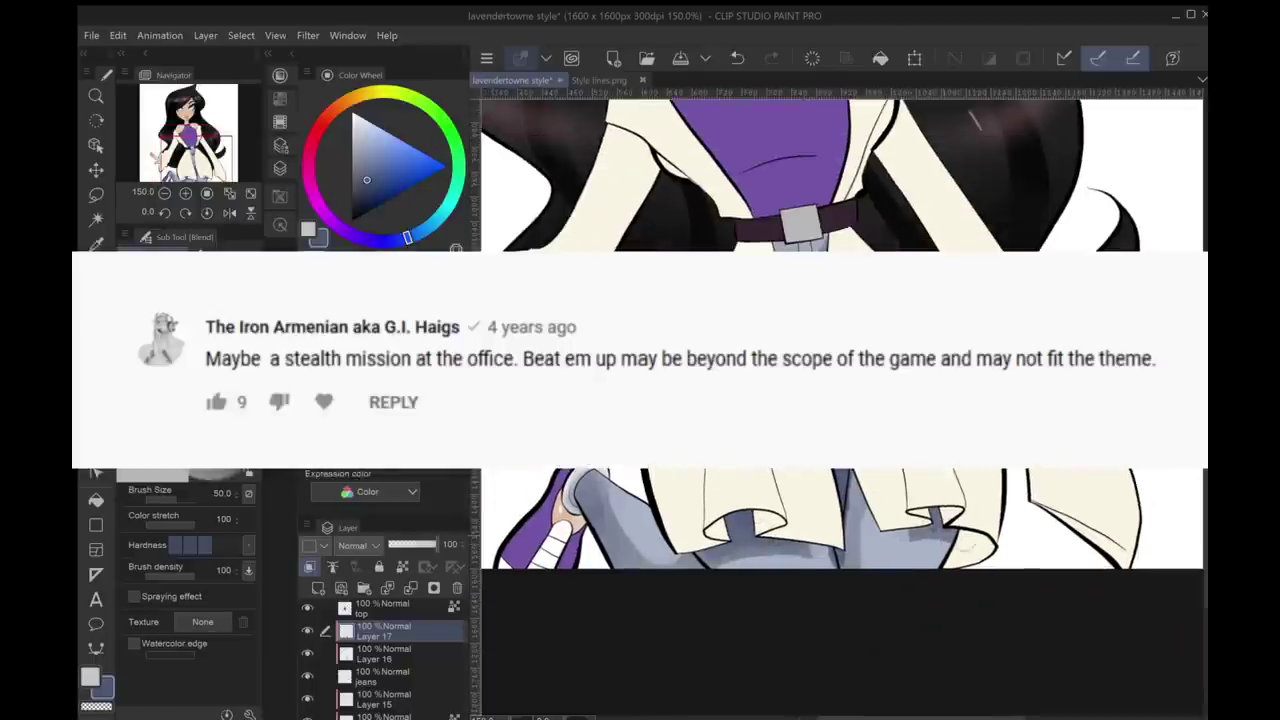
{"action": "key", "text": "ctrl+z"}
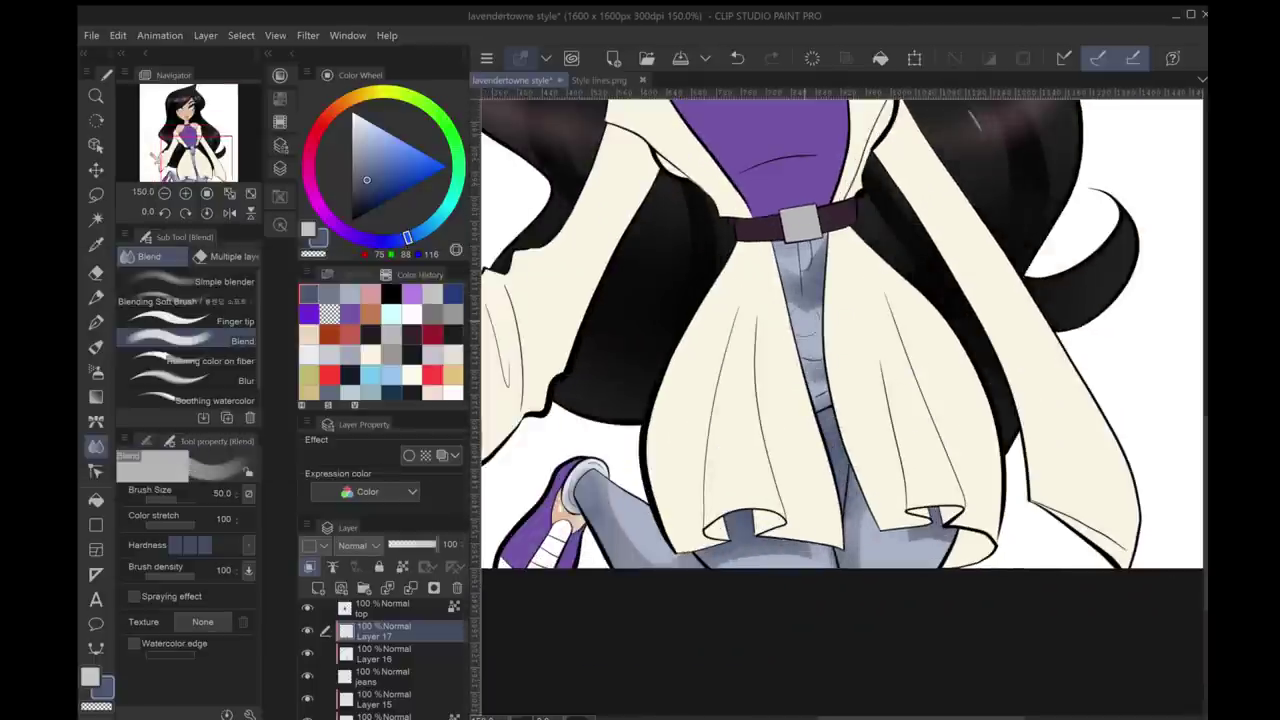
Merge the dark shadows into Layer 16 and blend them with Running color on fiber at size 80
{"action": "left_click", "coordinate": [165, 358]}
{"action": "key", "text": "bracketleft"}
{"action": "key", "text": "bracketleft"}
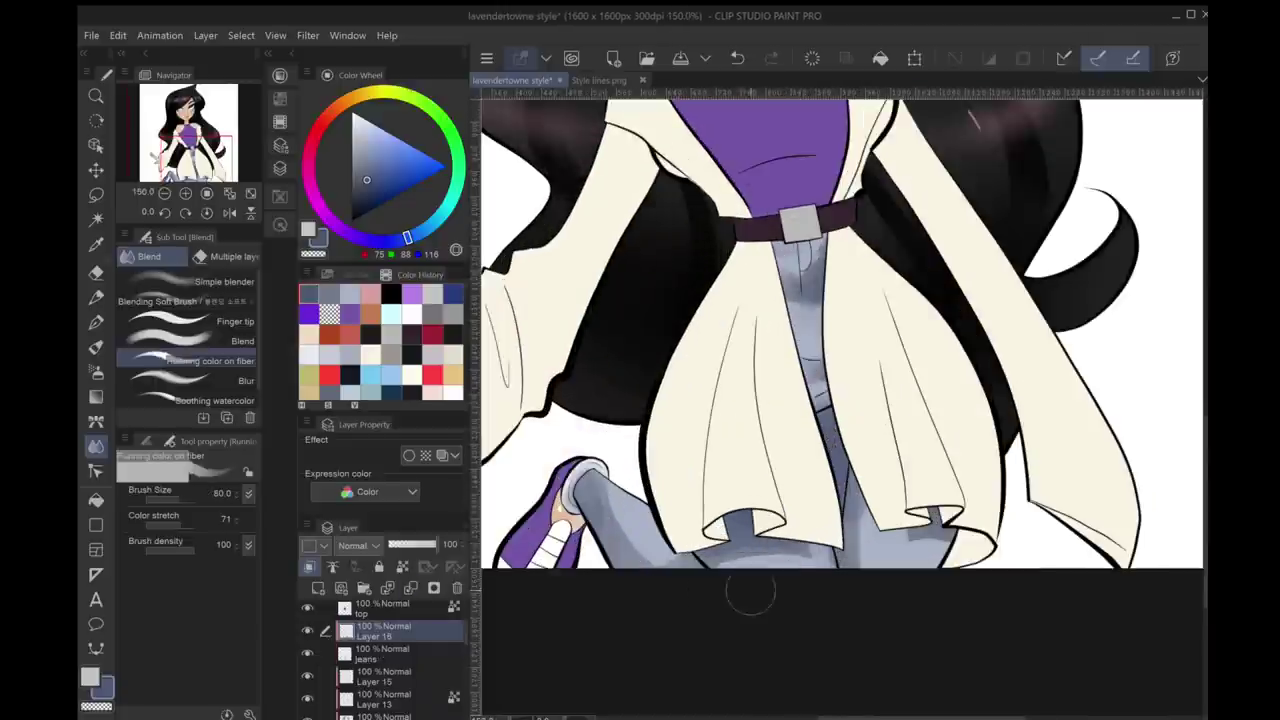
{"action": "left_click_drag", "start_coordinate": [750, 592], "coordinate": [734, 606]}
On a new clipped Layer 17, paint near-white highlights (RGB 249, 249, 249) on the jeans' legs with Gouache 2 at size 50
{"action": "key", "text": "ctrl+shift+n"}
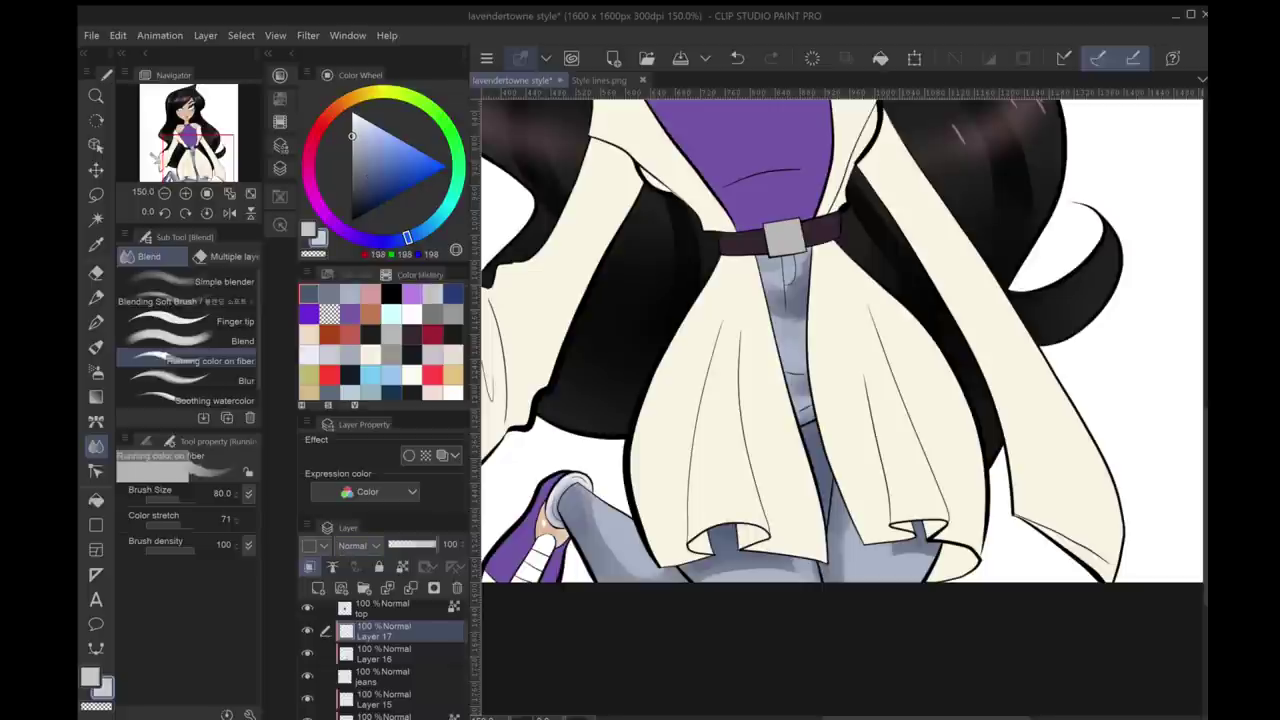
{"action": "key", "text": "b"}
{"action": "mouse_move", "coordinate": [875, 545]}
{"action": "left_mouse_down"}
{"action": "mouse_move", "coordinate": [925, 570]}
{"action": "mouse_move", "coordinate": [895, 575]}
{"action": "left_mouse_up"}
{"action": "left_click_drag", "start_coordinate": [816, 572], "coordinate": [728, 566]}
{"action": "scroll", "coordinate": [1007, 490], "scroll_direction": "down", "scroll_amount": 4}
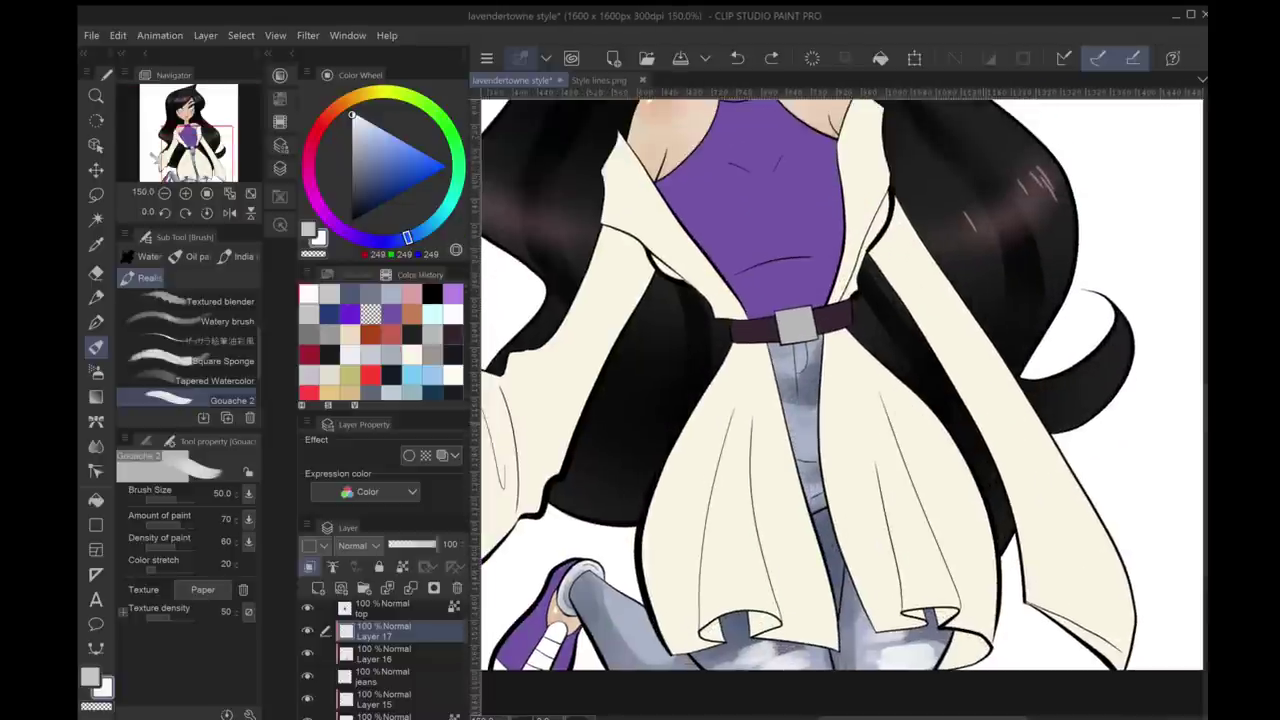
On the top layer, paint a dark blue shadow (RGB 37, 59, 119) across the waist of the purple top with Gouache 2 at size 50
{"action": "scroll", "coordinate": [1150, 545], "scroll_direction": "up", "scroll_amount": 2}
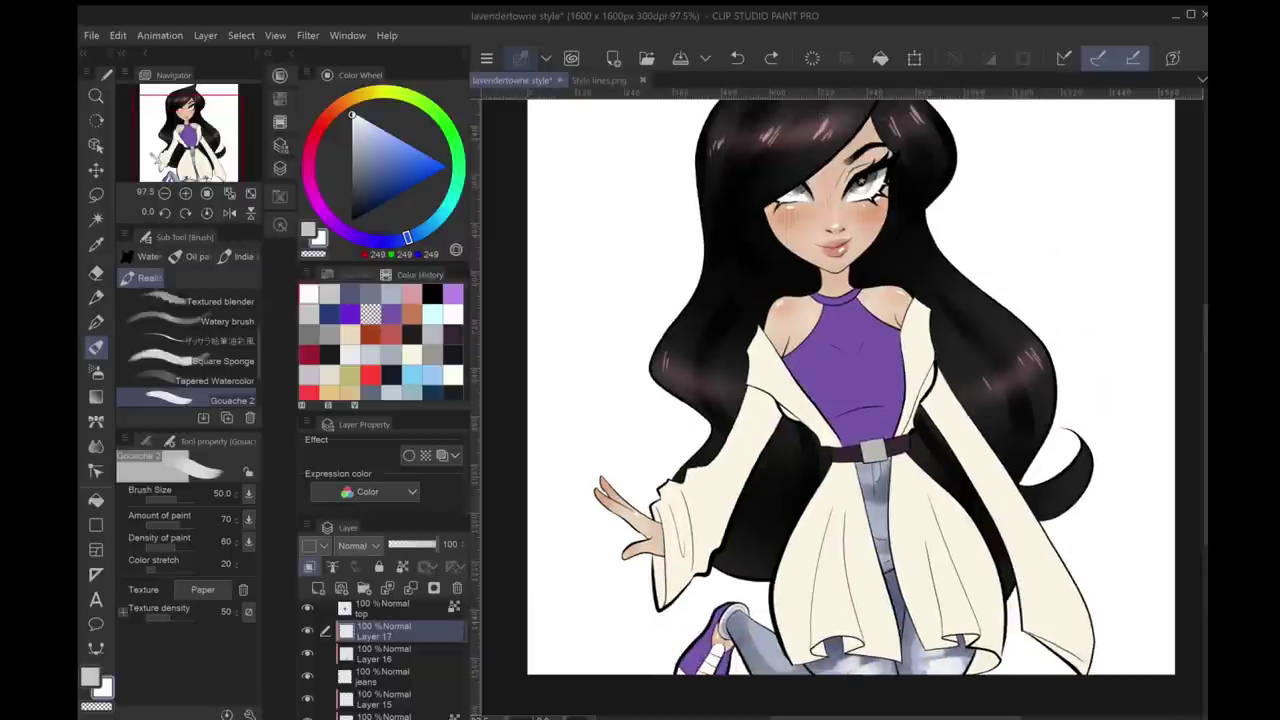
{"action": "key", "text": "alt+]"}
{"action": "scroll", "coordinate": [974, 352], "scroll_direction": "up", "scroll_amount": 4}
{"action": "key", "text": "i"}
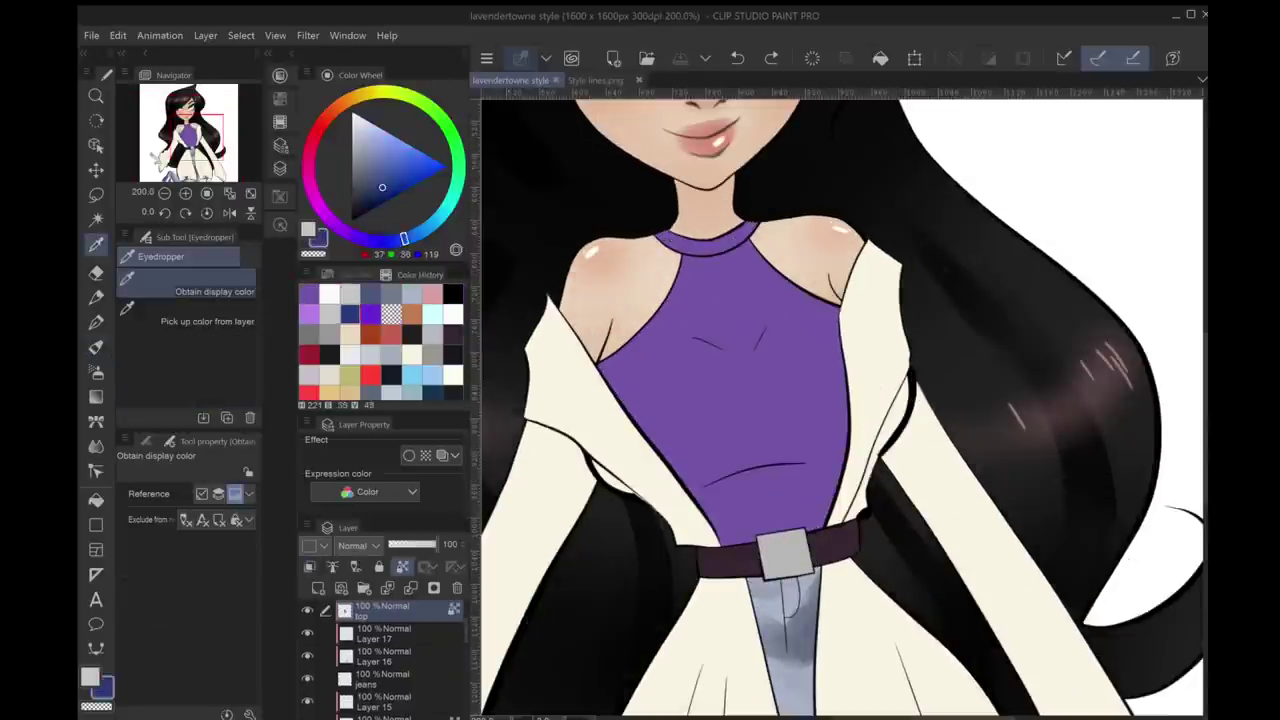
{"action": "left_click", "coordinate": [370, 314]}
{"action": "key", "text": "b"}
{"action": "left_click_drag", "start_coordinate": [700, 500], "coordinate": [840, 460]}
{"action": "left_click_drag", "start_coordinate": [710, 522], "coordinate": [828, 508]}
{"action": "left_click_drag", "start_coordinate": [666, 472], "coordinate": [846, 432]}
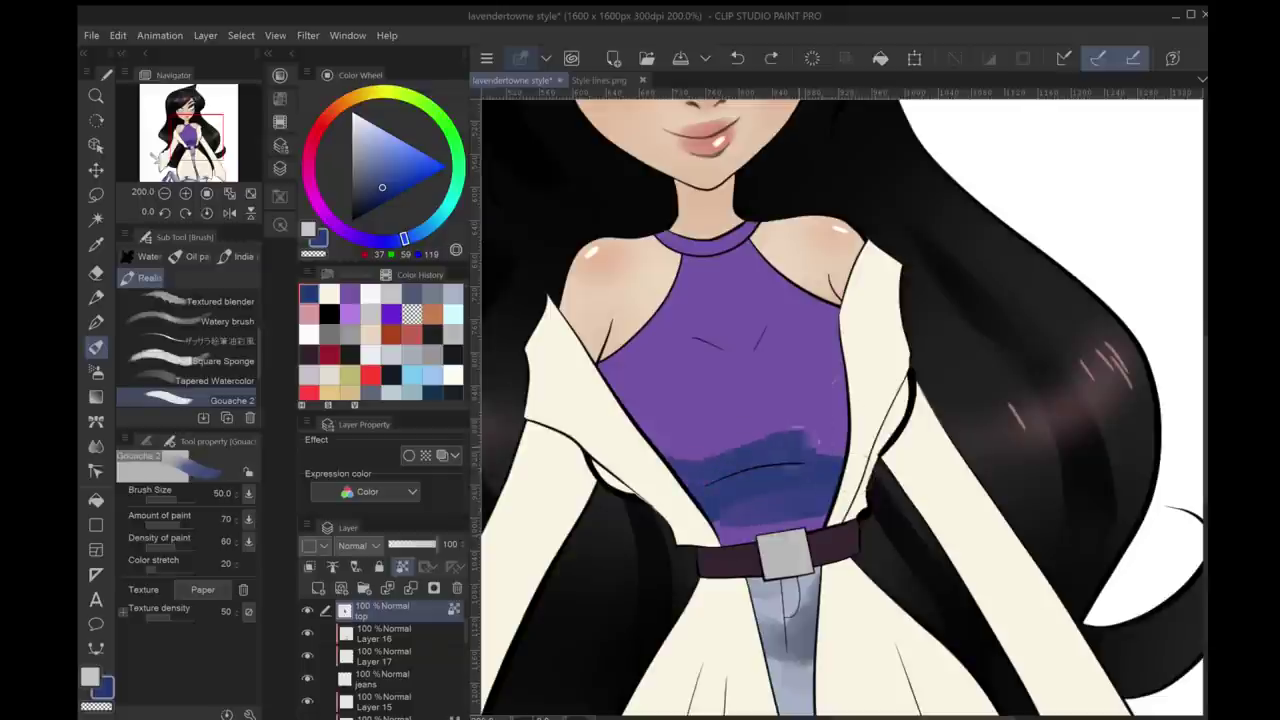
{"action": "left_click_drag", "start_coordinate": [770, 442], "coordinate": [846, 430]}
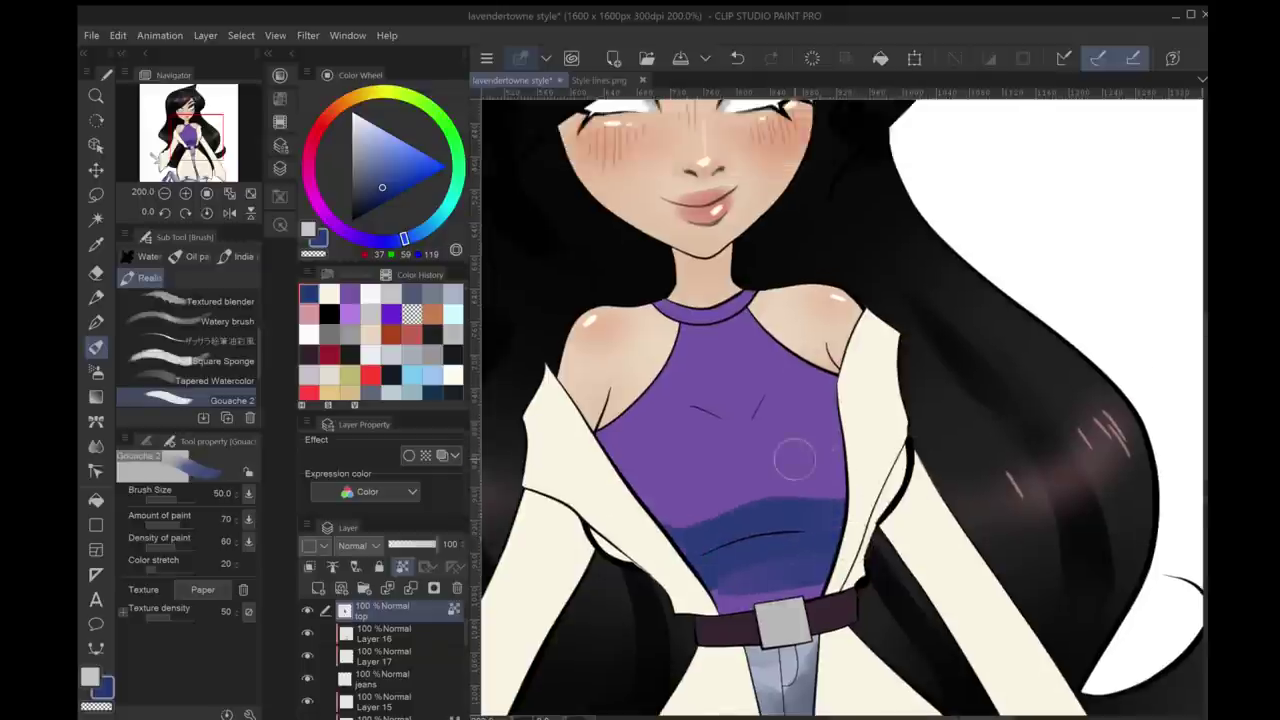
Paint dark blue shadows along the chest folds and just below the collar of the purple top, undoing the unwanted strokes
{"action": "scroll", "coordinate": [794, 470], "scroll_direction": "down", "scroll_amount": 4}
{"action": "scroll", "coordinate": [794, 459], "scroll_direction": "up", "scroll_amount": 4}
{"action": "mouse_move", "coordinate": [720, 405]}
{"action": "left_mouse_down"}
{"action": "mouse_move", "coordinate": [775, 380]}
{"action": "mouse_move", "coordinate": [745, 420]}
{"action": "mouse_move", "coordinate": [770, 375]}
{"action": "mouse_move", "coordinate": [730, 345]}
{"action": "mouse_move", "coordinate": [765, 345]}
{"action": "left_mouse_up"}
{"action": "key", "text": "ctrl+z"}
{"action": "key", "text": "ctrl+z"}
{"action": "left_click_drag", "start_coordinate": [680, 320], "coordinate": [765, 350]}
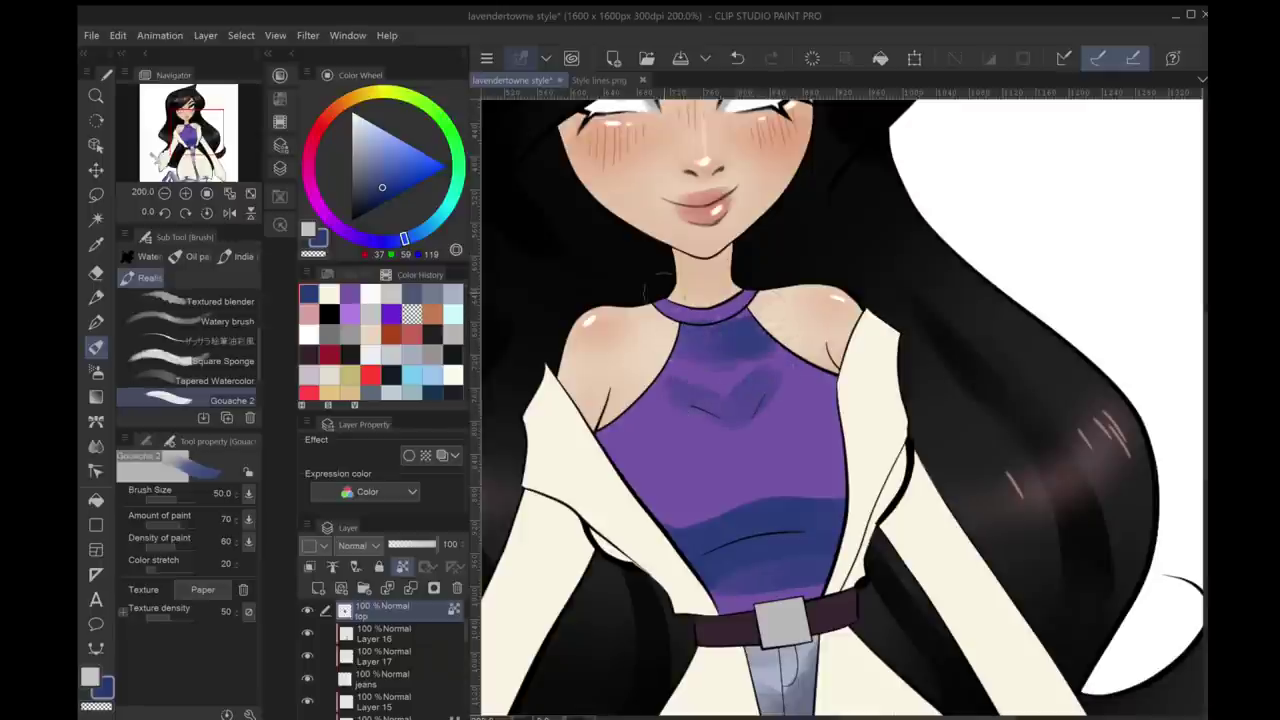
{"action": "left_click_drag", "start_coordinate": [700, 300], "coordinate": [750, 325]}
{"action": "scroll", "coordinate": [740, 310], "scroll_direction": "down", "scroll_amount": 2}
{"action": "scroll", "coordinate": [848, 352], "scroll_direction": "up", "scroll_amount": 2}
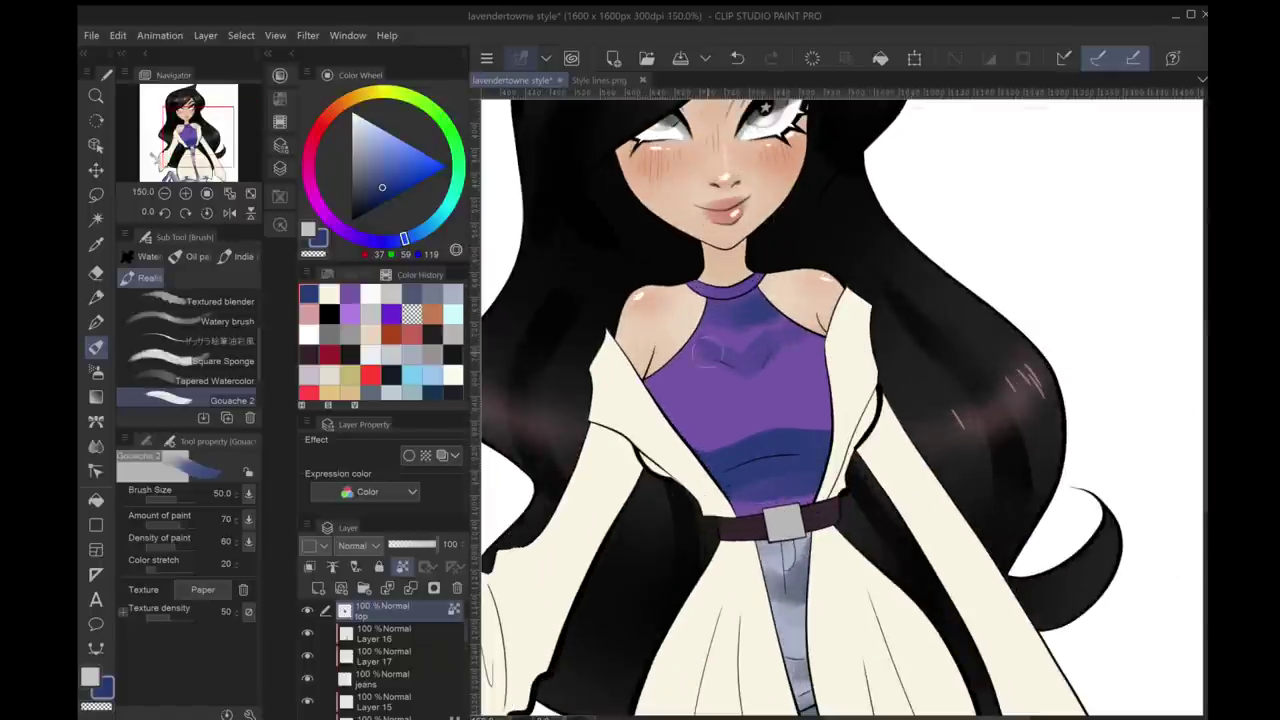
Soften the edges of the chest shadow with purple sampled from the top (RGB 117, 86, 165), using Gouache 2 at size 50
{"action": "scroll", "coordinate": [834, 380], "scroll_direction": "up", "scroll_amount": 1}
{"action": "key", "text": "j"}
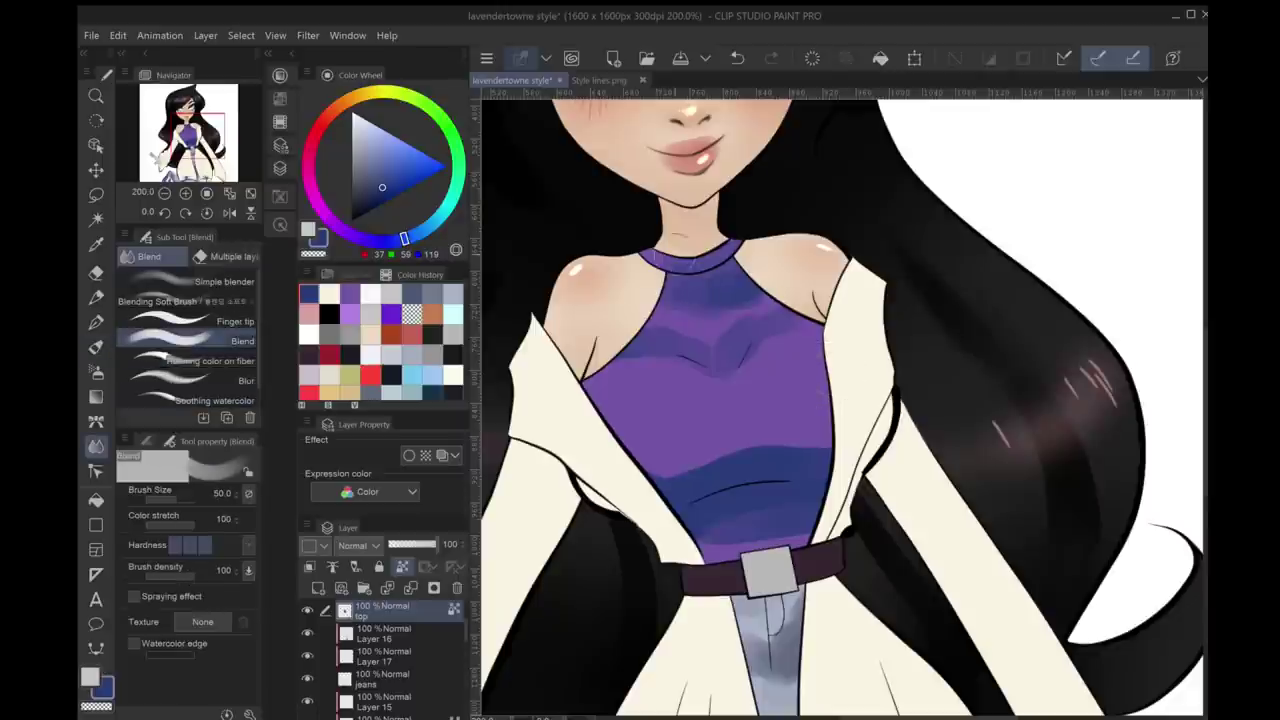
{"action": "left_click", "coordinate": [770, 322], "text": "alt"}
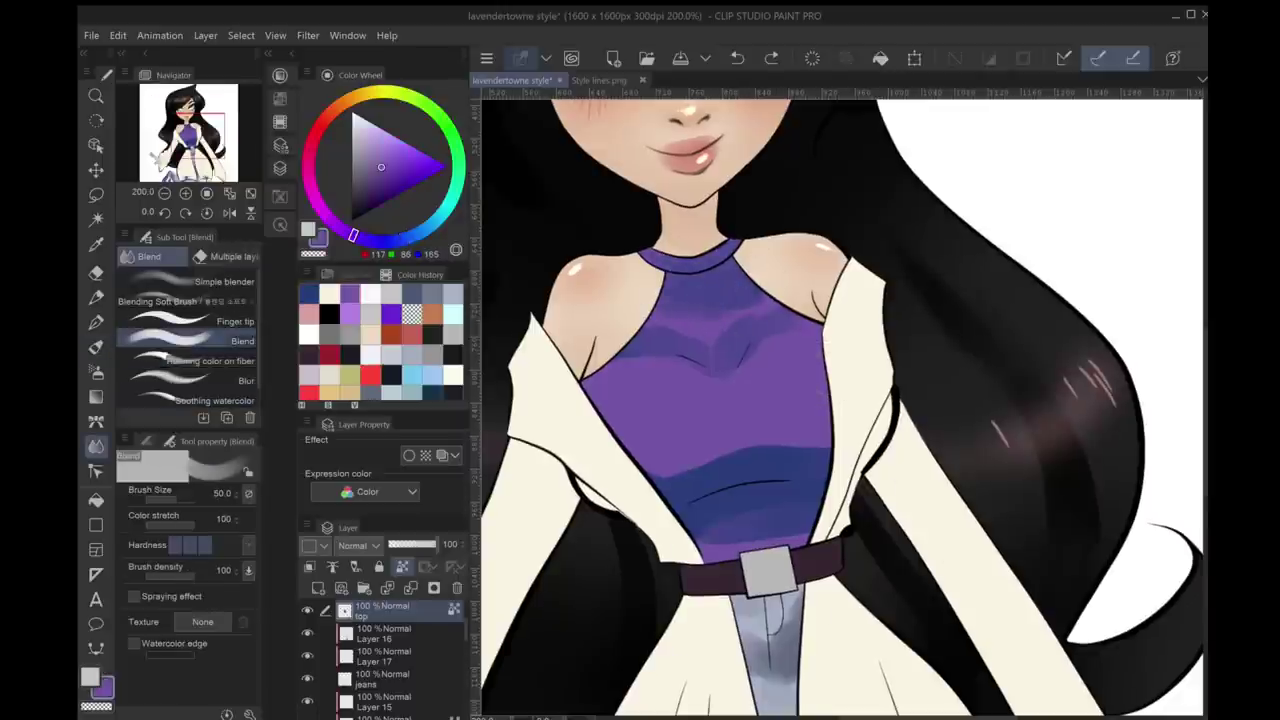
{"action": "key", "text": "b"}
{"action": "left_click_drag", "start_coordinate": [600, 335], "coordinate": [671, 310]}
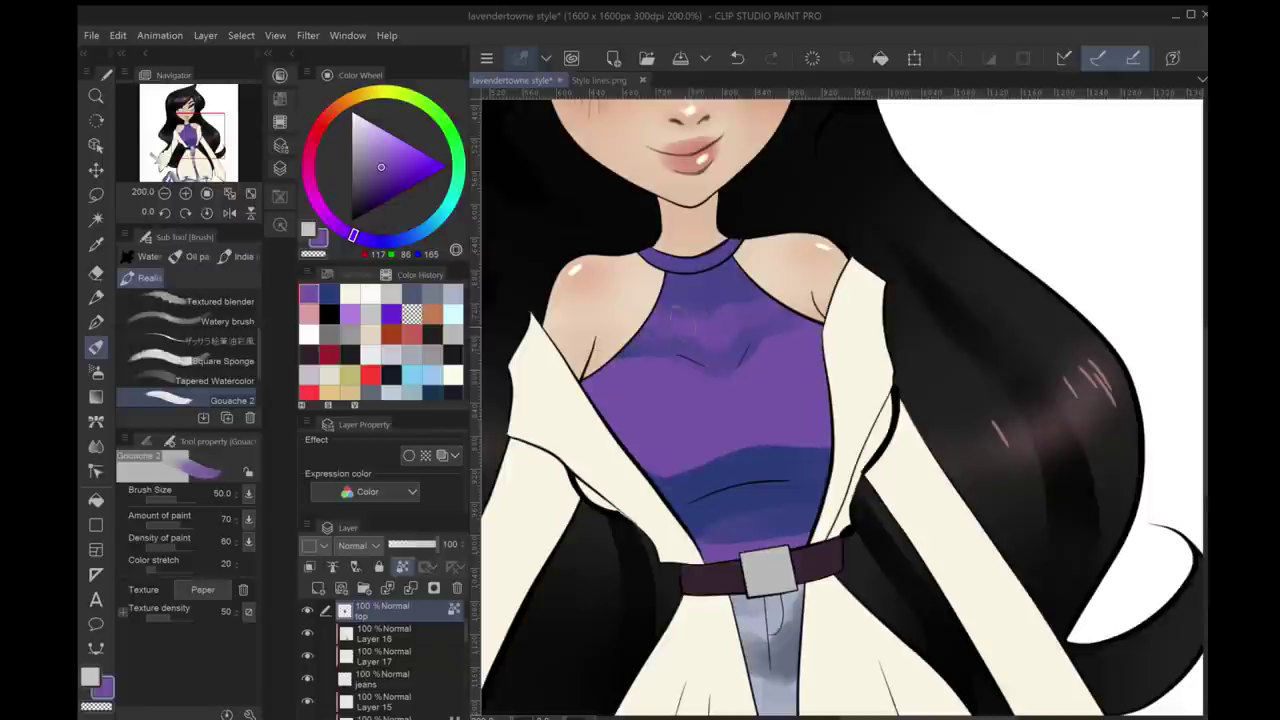
Smooth the chest and waist shadows into the purple base with the Blend tool at size 50
{"action": "key", "text": "j"}
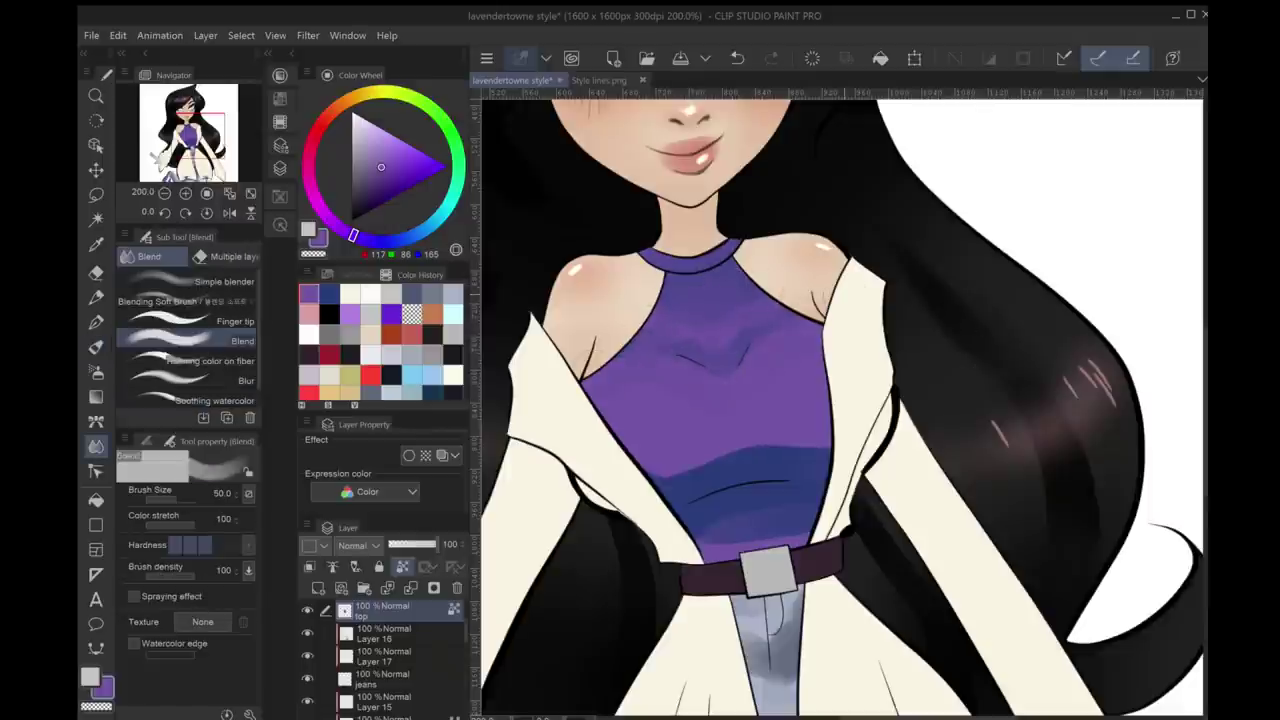
{"action": "key", "text": "ctrl+z"}
{"action": "key", "text": "bracketleft"}
{"action": "key", "text": "bracketleft"}
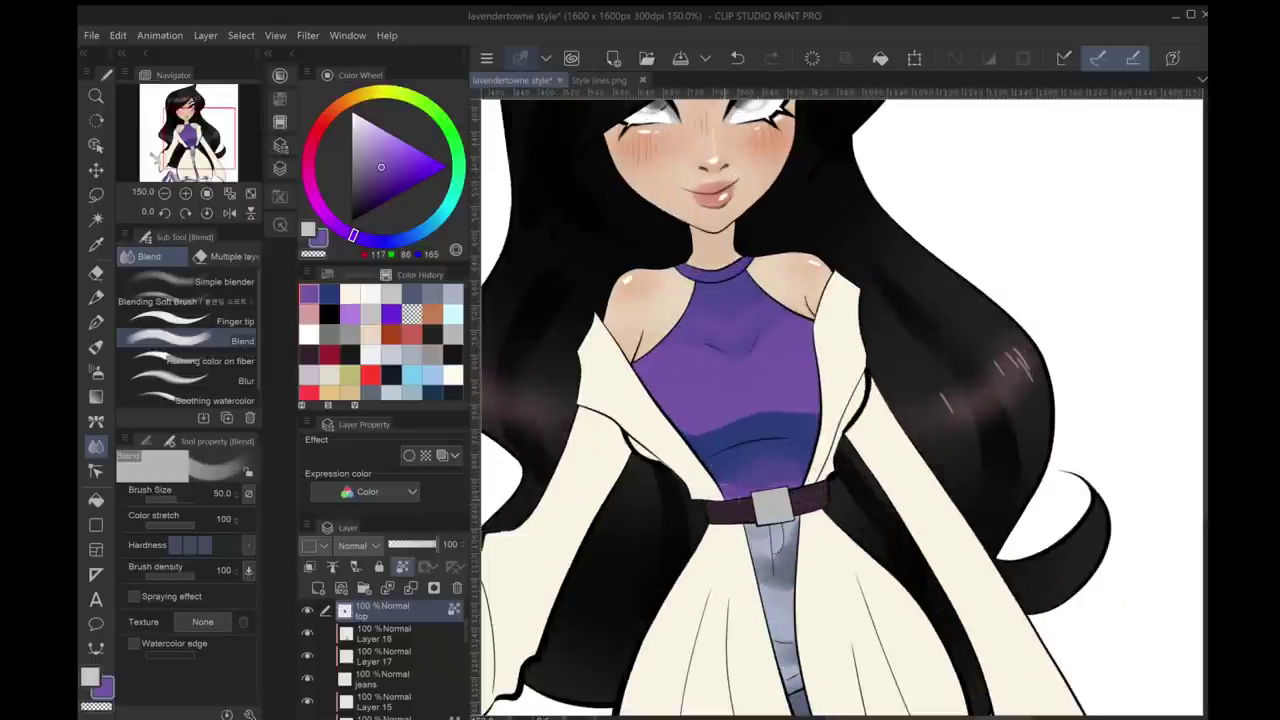
{"action": "left_click_drag", "start_coordinate": [740, 428], "coordinate": [784, 424]}
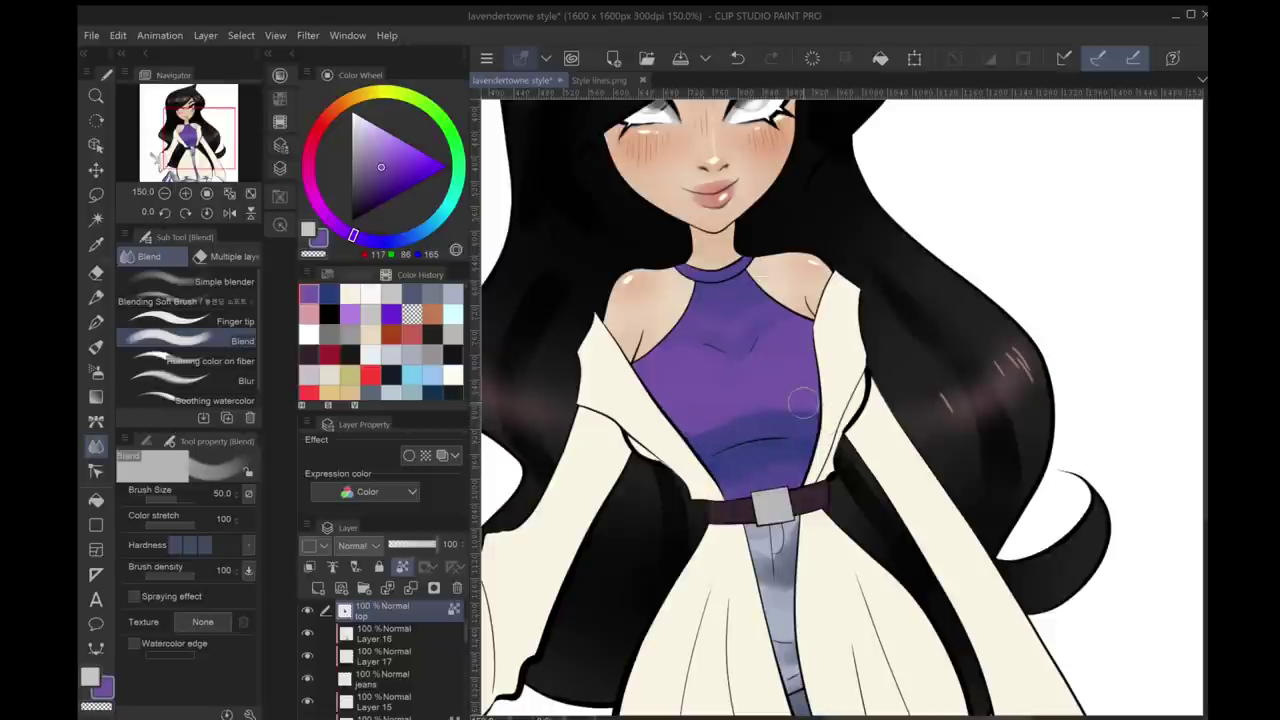
Refine the waist shadow with Gouache 2, alternating dark blue (RGB 37, 59, 119) and purple (RGB 117, 86, 165) and enlarging the brush to 60
{"action": "key", "text": "b"}
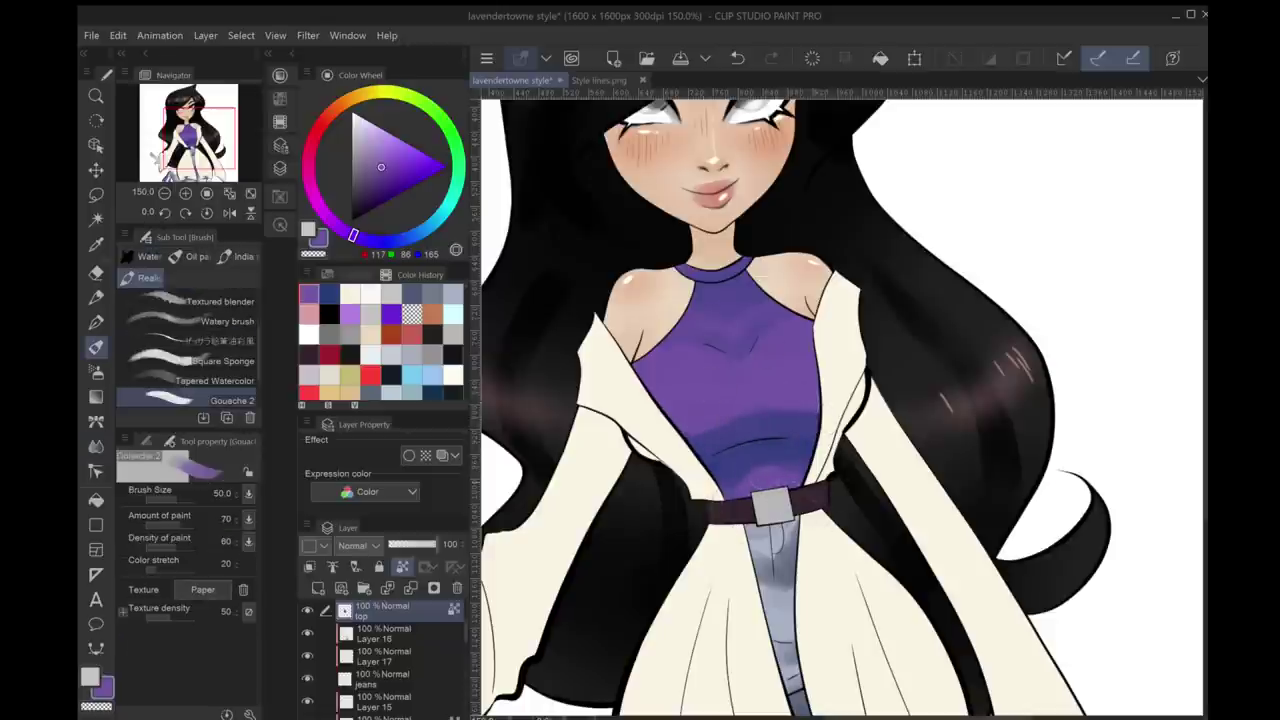
{"action": "left_click", "coordinate": [329, 293]}
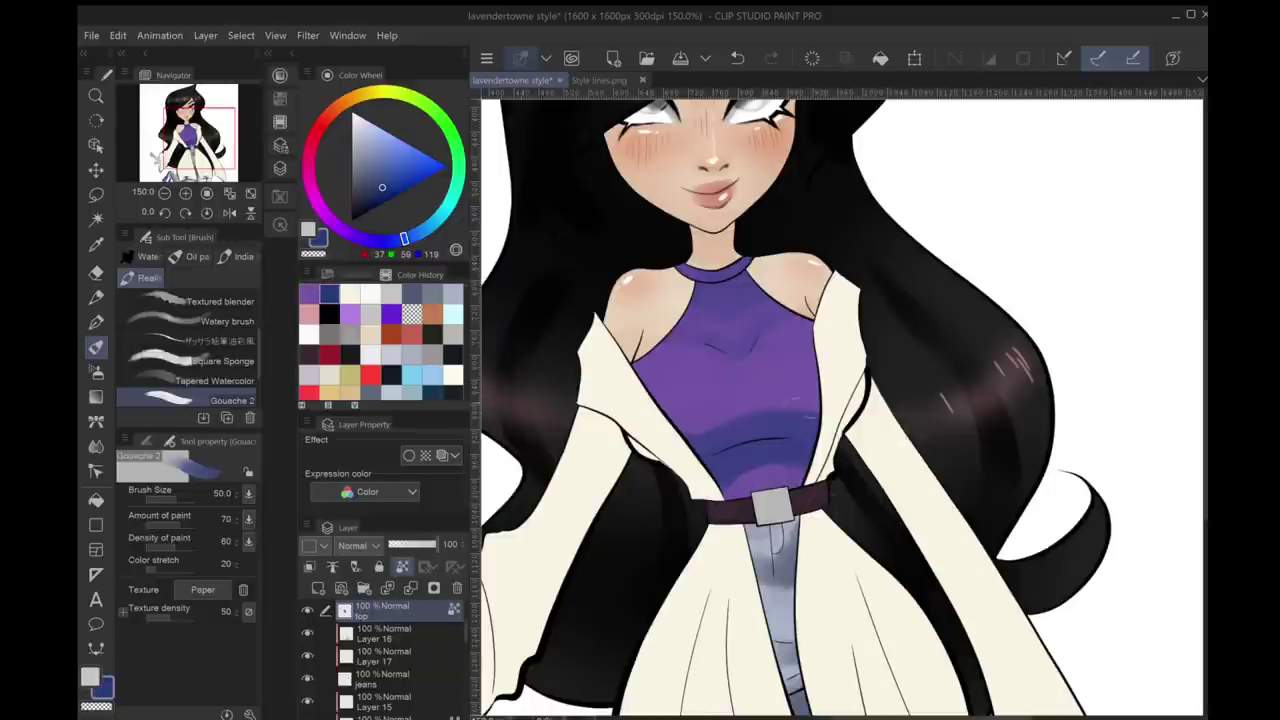
{"action": "left_click_drag", "start_coordinate": [762, 449], "coordinate": [762, 463]}
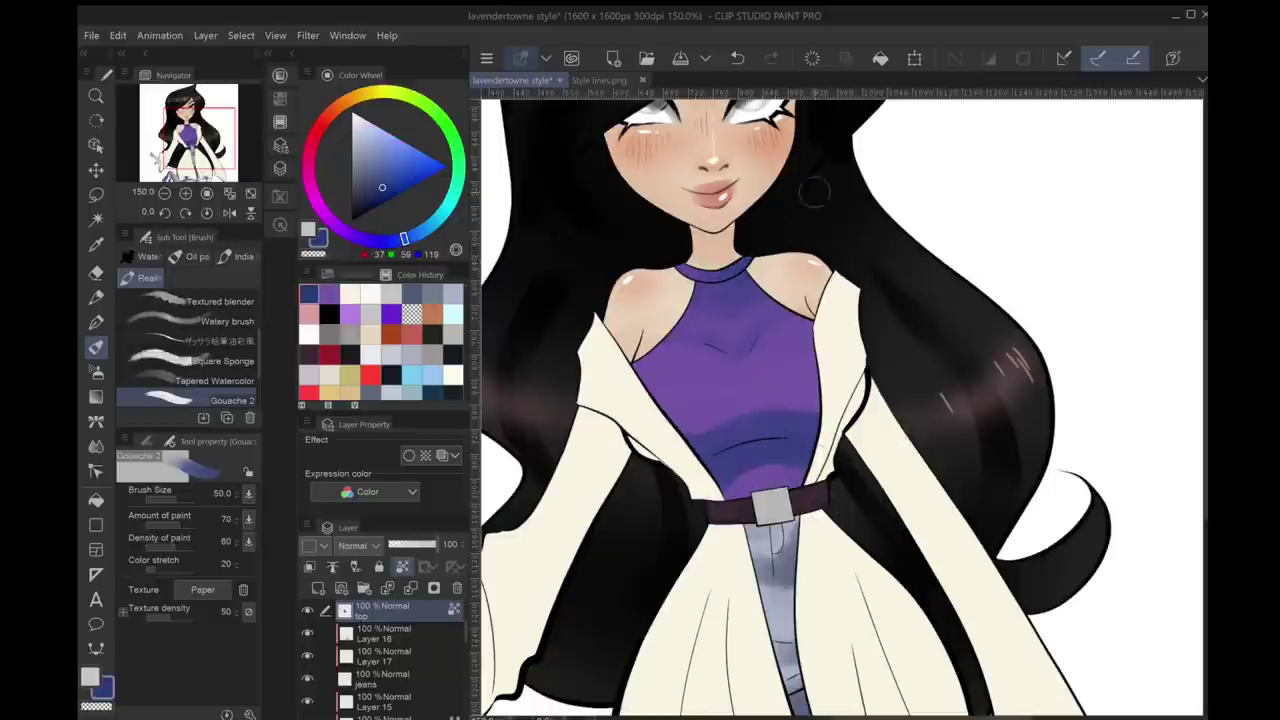
{"action": "left_click", "coordinate": [740, 300], "text": "alt"}
{"action": "key", "text": "ctrl+z"}
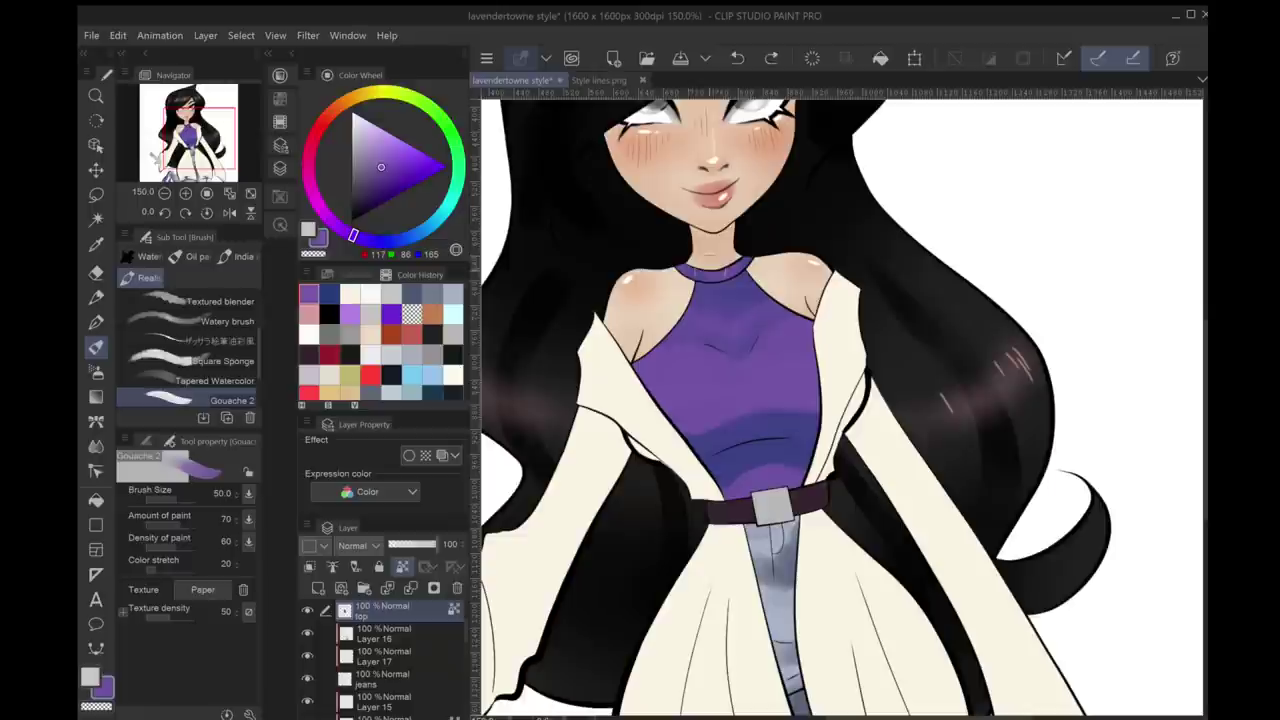
{"action": "key", "text": "ctrl+plus"}
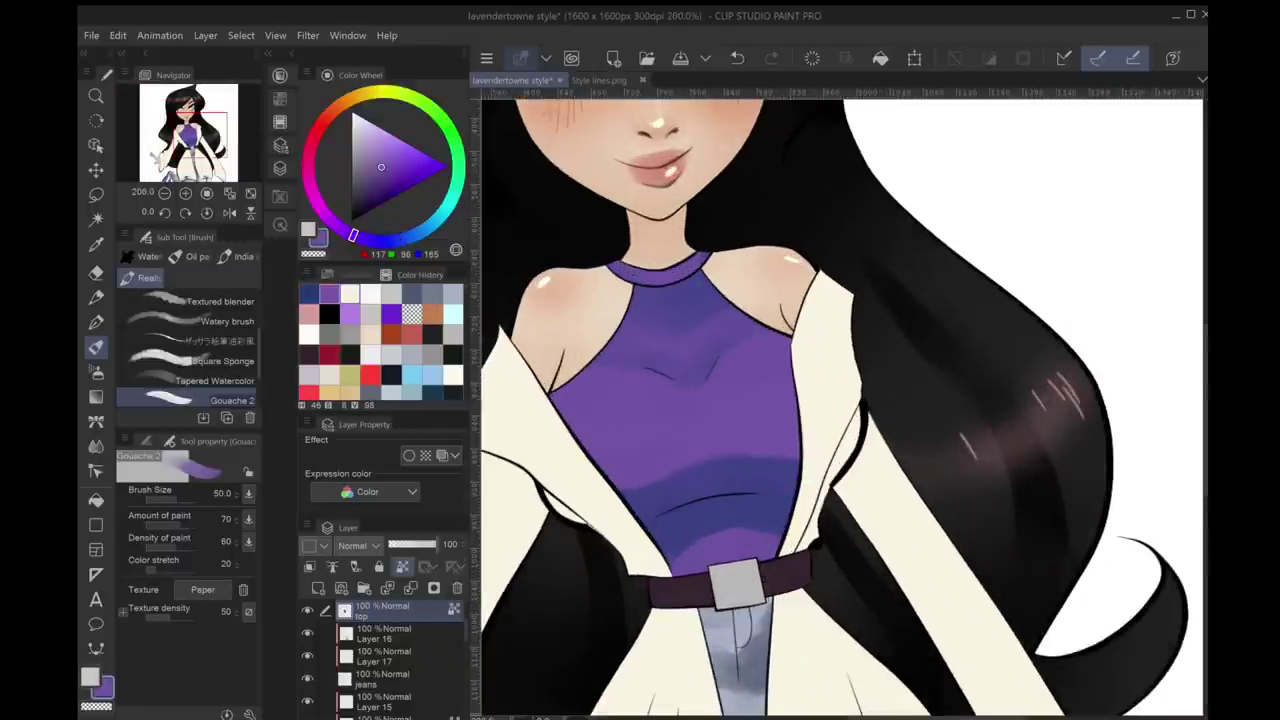
{"action": "left_click_drag", "start_coordinate": [760, 483], "coordinate": [700, 478]}
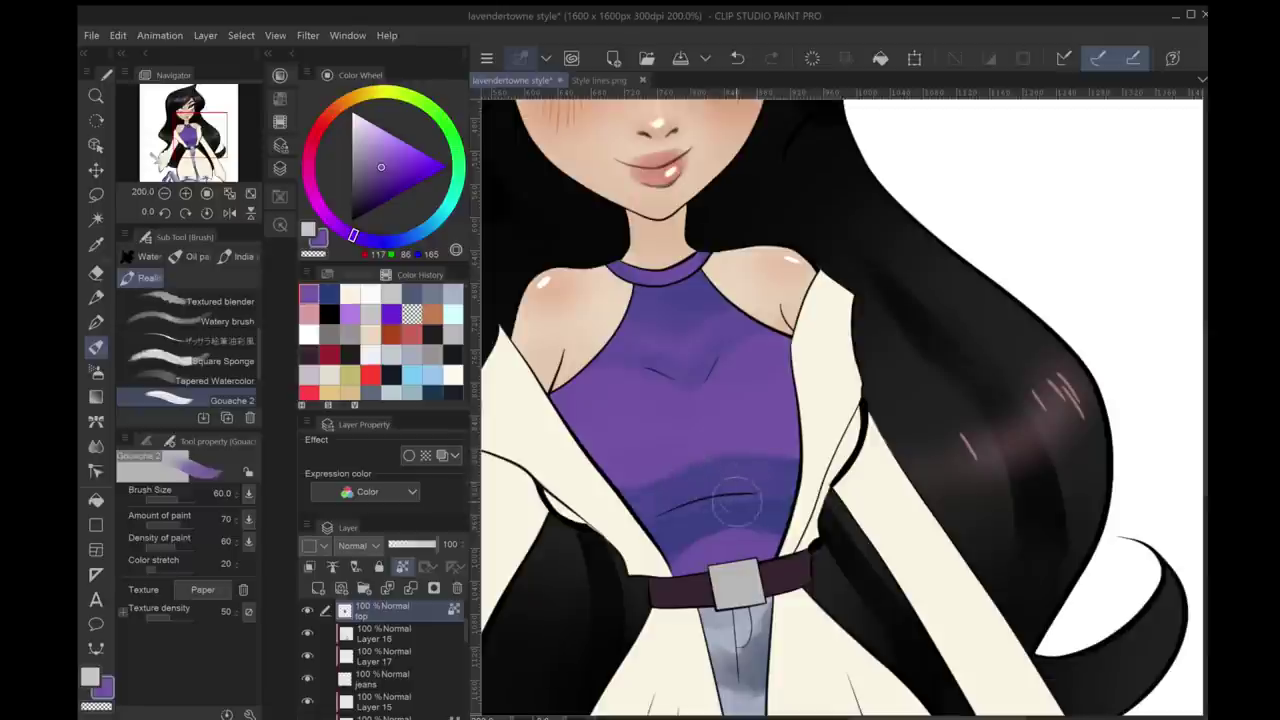
{"action": "key", "text": "ctrl+0"}
{"action": "key", "text": "ctrl+z"}
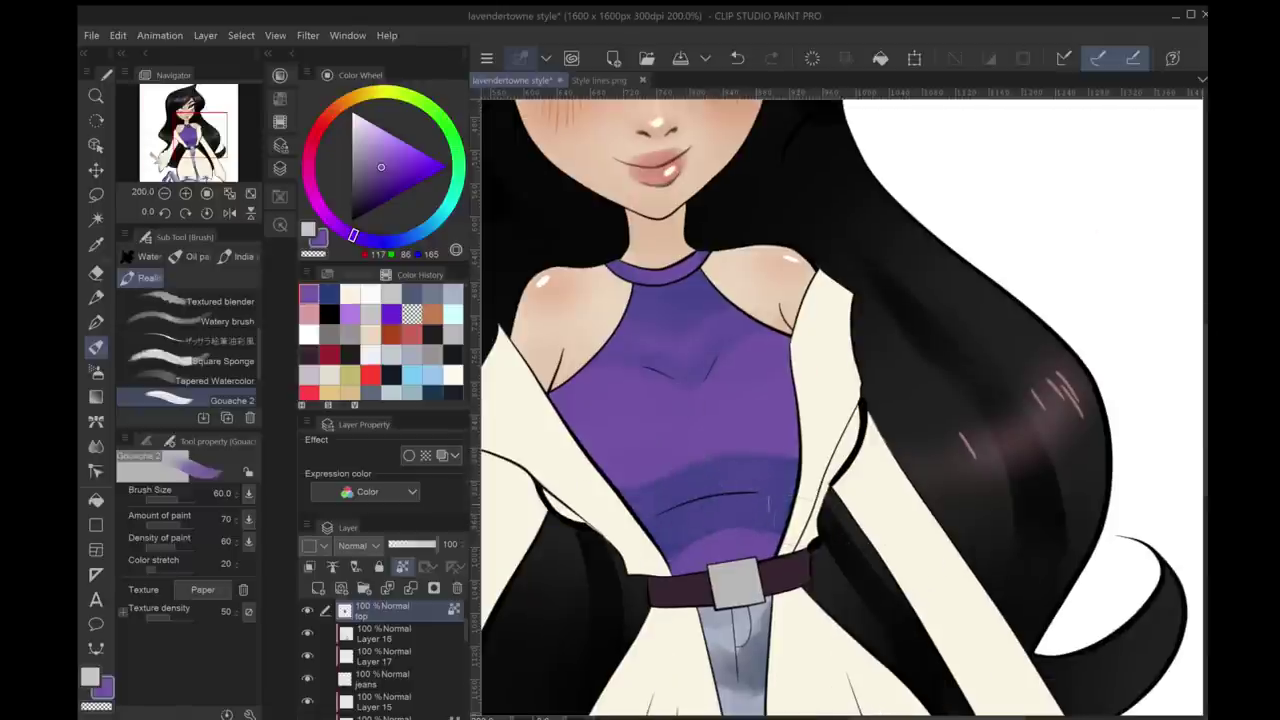
{"action": "left_click", "coordinate": [329, 293]}
{"action": "left_click_drag", "start_coordinate": [684, 540], "coordinate": [742, 540]}
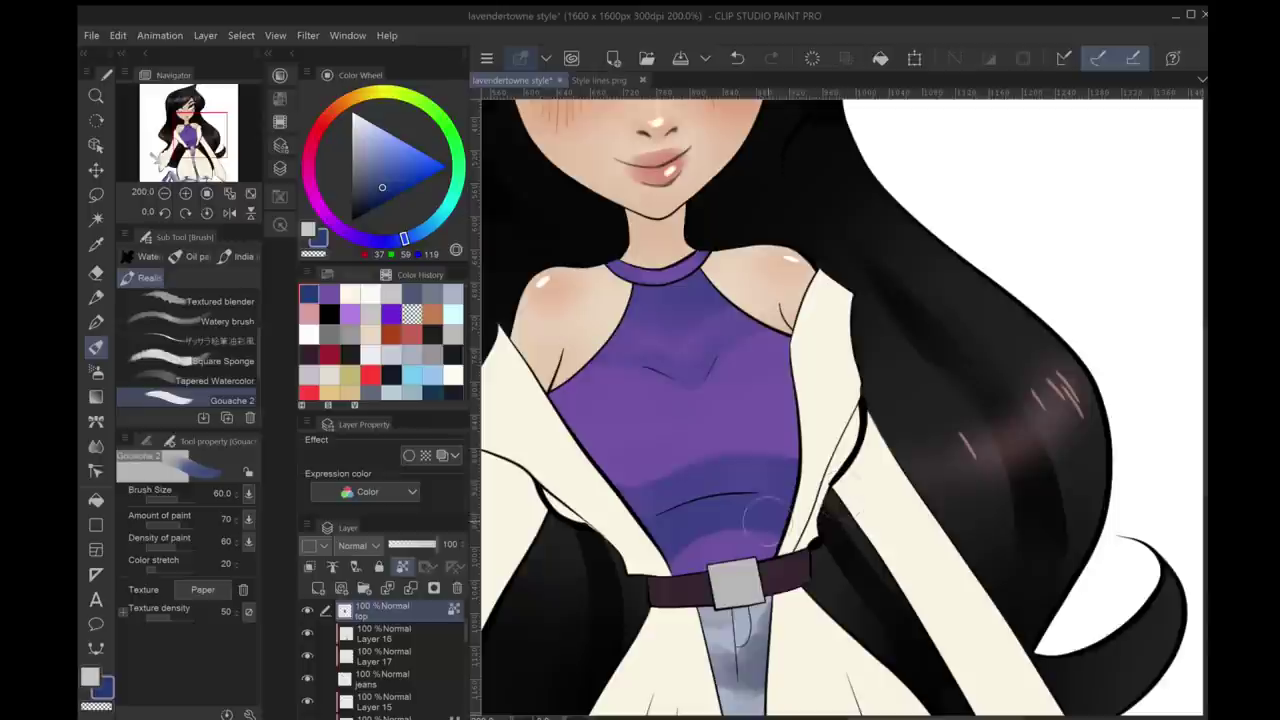
On a new clipped Add (Glow) Layer 18, spray light purple glows (RGB 181, 129, 230) on the chest with the Soft airbrush at size 100
{"action": "left_click_drag", "start_coordinate": [840, 400], "coordinate": [864, 454]}
{"action": "left_click", "coordinate": [309, 588]}
{"action": "left_click", "coordinate": [96, 371]}
{"action": "left_click", "coordinate": [389, 144]}
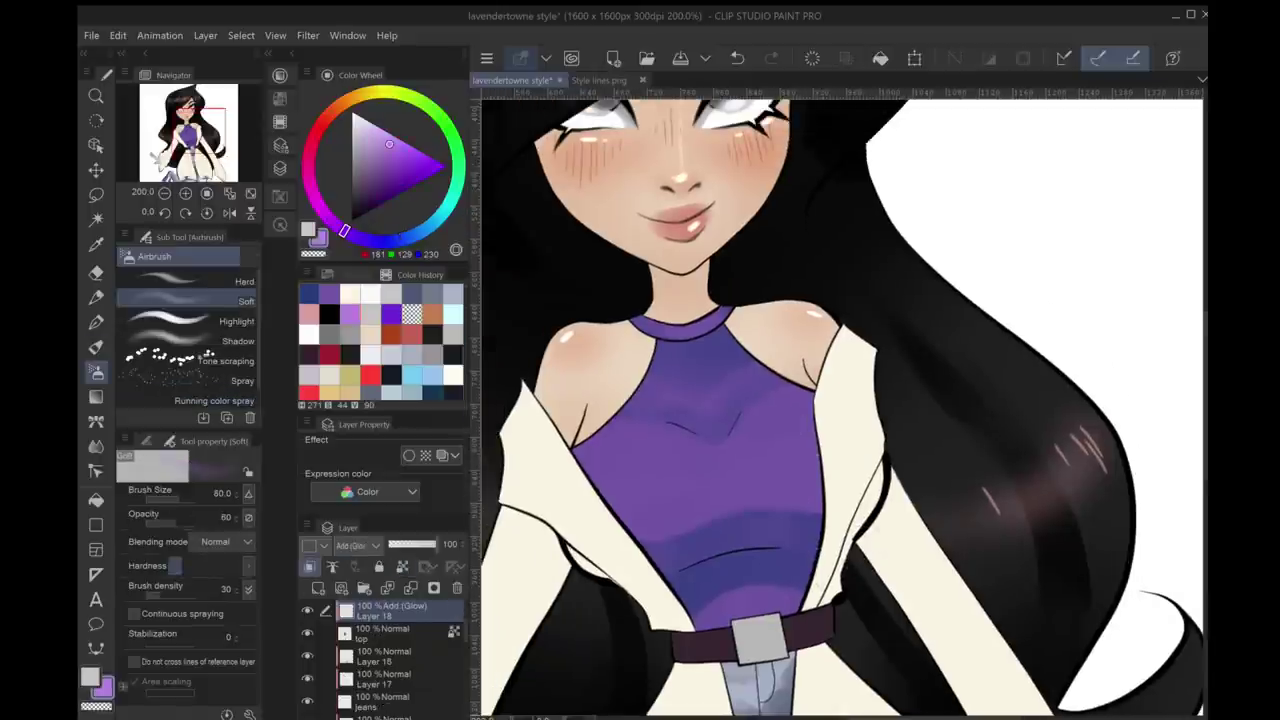
{"action": "mouse_move", "coordinate": [880, 400]}
{"action": "left_mouse_down"}
{"action": "mouse_move", "coordinate": [760, 440]}
{"action": "mouse_move", "coordinate": [620, 460]}
{"action": "left_mouse_up"}
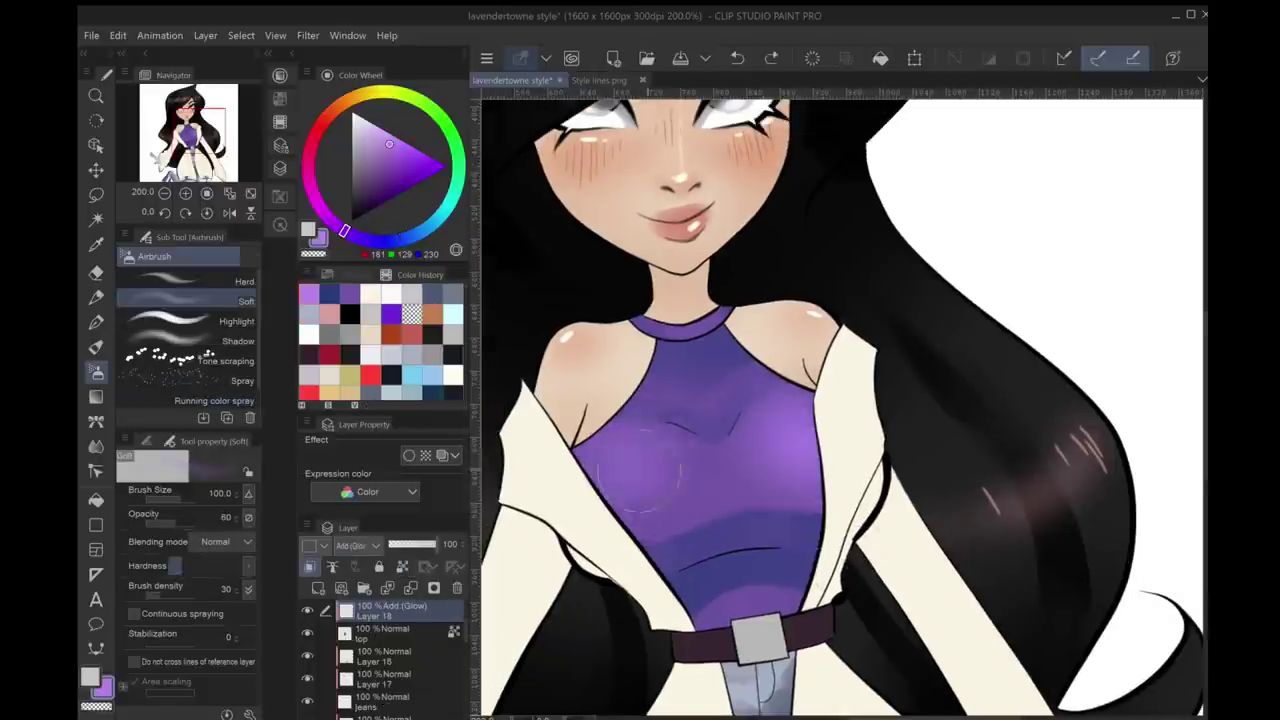
{"action": "key", "text": "ctrl+0"}
{"action": "scroll", "coordinate": [790, 535], "scroll_direction": "up", "scroll_amount": 1}
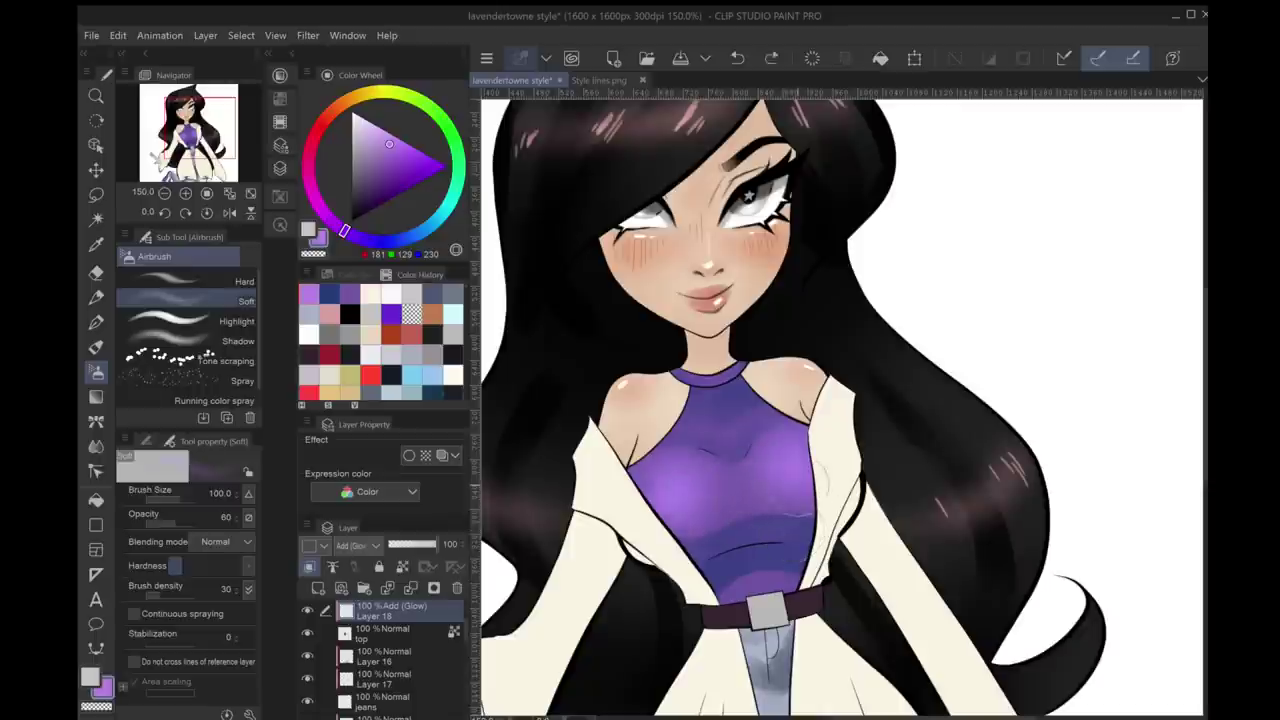
Try trimming the glow on the purple top with the Kneaded eraser at size 80
{"action": "scroll", "coordinate": [915, 468], "scroll_direction": "down", "scroll_amount": 1}
{"action": "scroll", "coordinate": [915, 468], "scroll_direction": "up", "scroll_amount": 1}
{"action": "left_click_drag", "start_coordinate": [935, 488], "coordinate": [940, 515]}
{"action": "key", "text": "ctrl+z"}
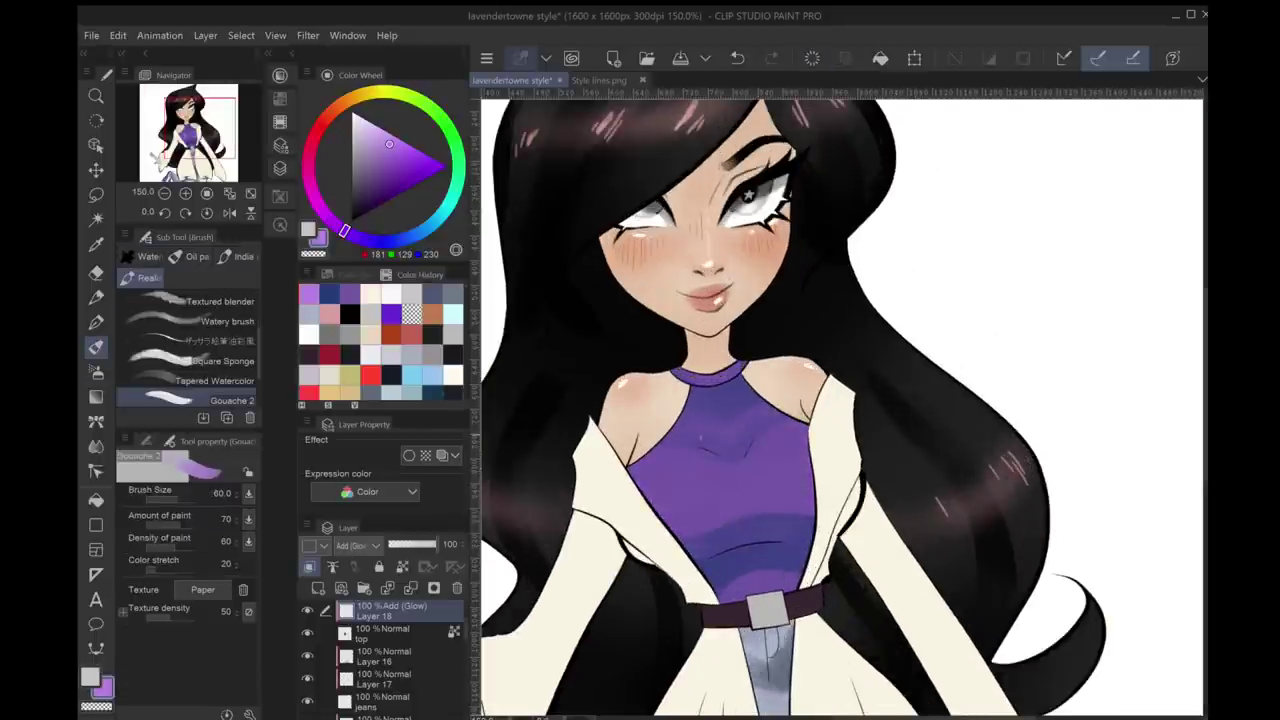
{"action": "key", "text": "e"}
{"action": "key", "text": "bracketright"}
{"action": "key", "text": "bracketright"}
{"action": "key", "text": "bracketright"}
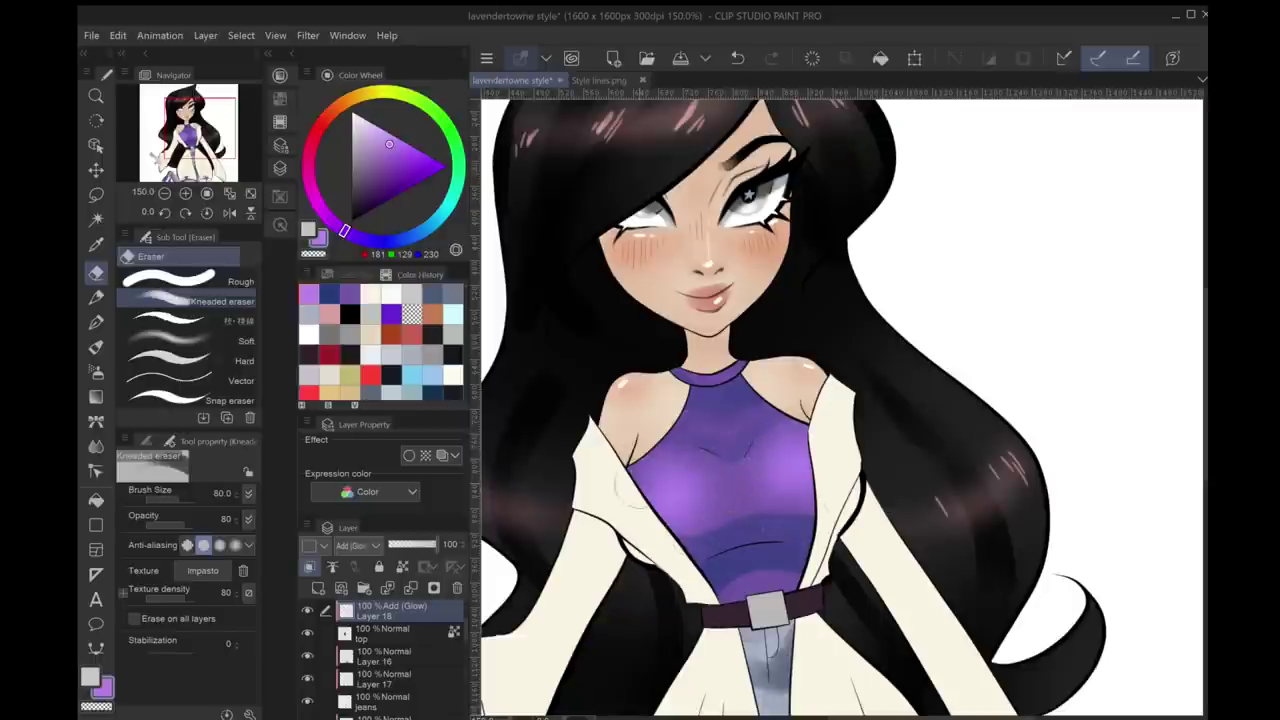
{"action": "left_click_drag", "start_coordinate": [816, 403], "coordinate": [848, 404]}
Try smoothing the glow on the purple top with the Blend tool at size 50
{"action": "scroll", "coordinate": [900, 470], "scroll_direction": "down", "scroll_amount": 1}
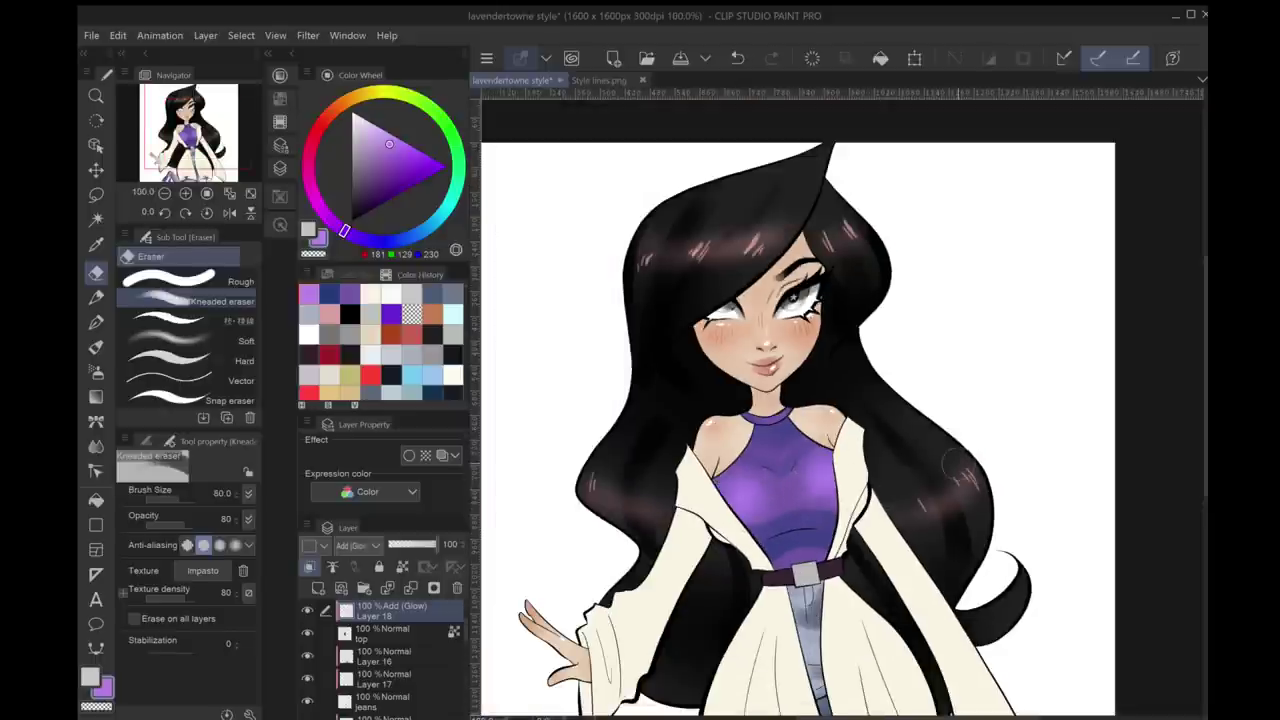
{"action": "scroll", "coordinate": [955, 466], "scroll_direction": "up", "scroll_amount": 1}
{"action": "key", "text": "j"}
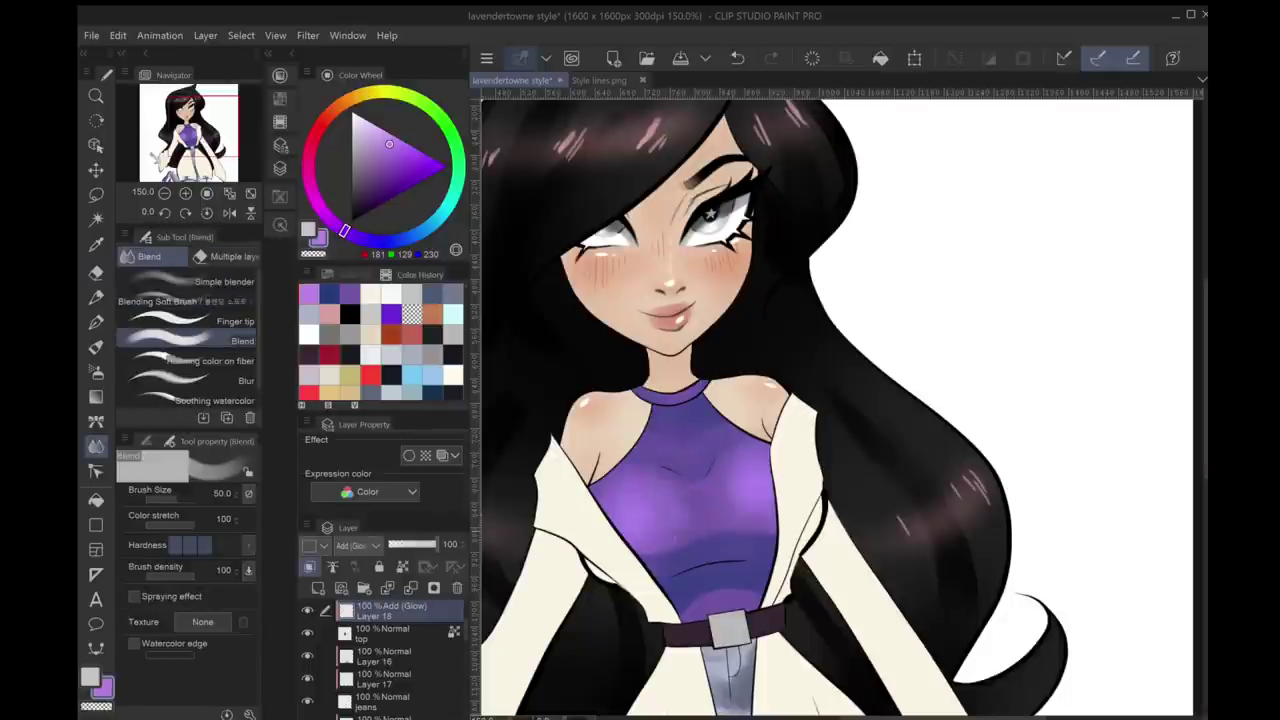
{"action": "scroll", "coordinate": [830, 519], "scroll_direction": "up", "scroll_amount": 1}
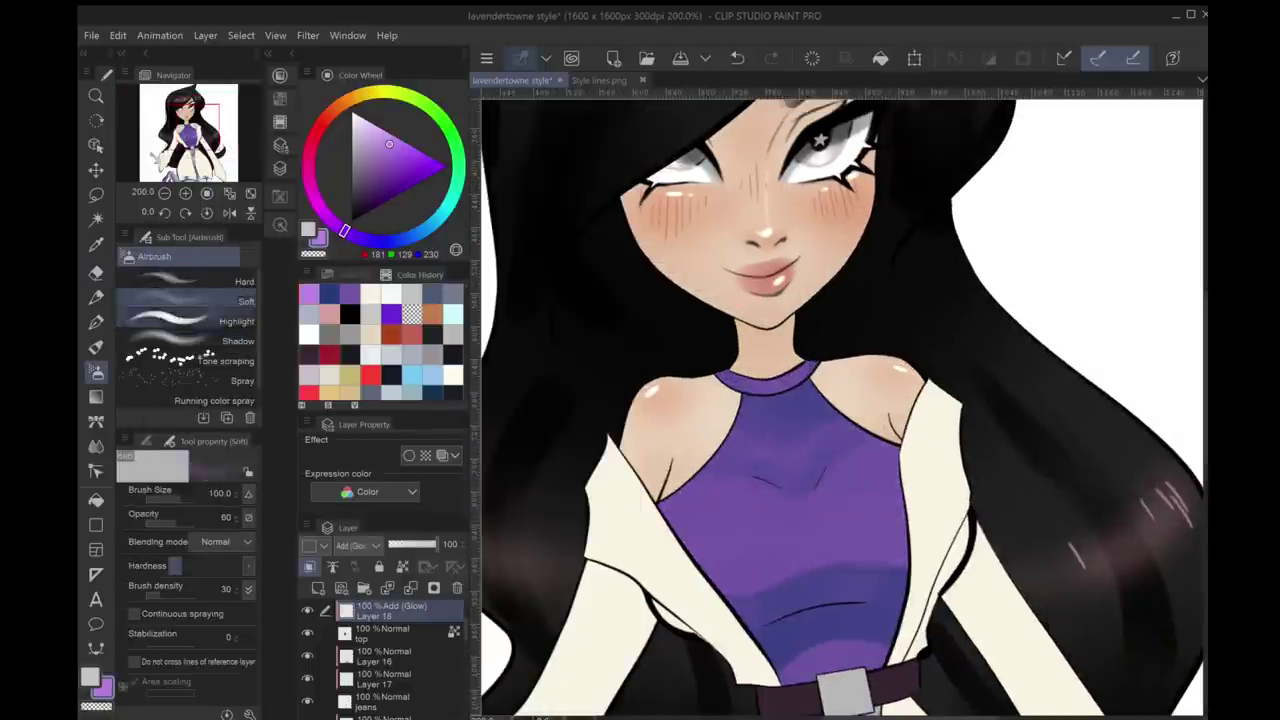
Paint a subtler light purple glow and small highlights on the chest of the top, using the Soft airbrush at size 100 for the glow
{"action": "key", "text": "b"}
{"action": "scroll", "coordinate": [884, 485], "scroll_direction": "down", "scroll_amount": 2}
{"action": "scroll", "coordinate": [900, 480], "scroll_direction": "up", "scroll_amount": 1}
{"action": "key", "text": "b"}
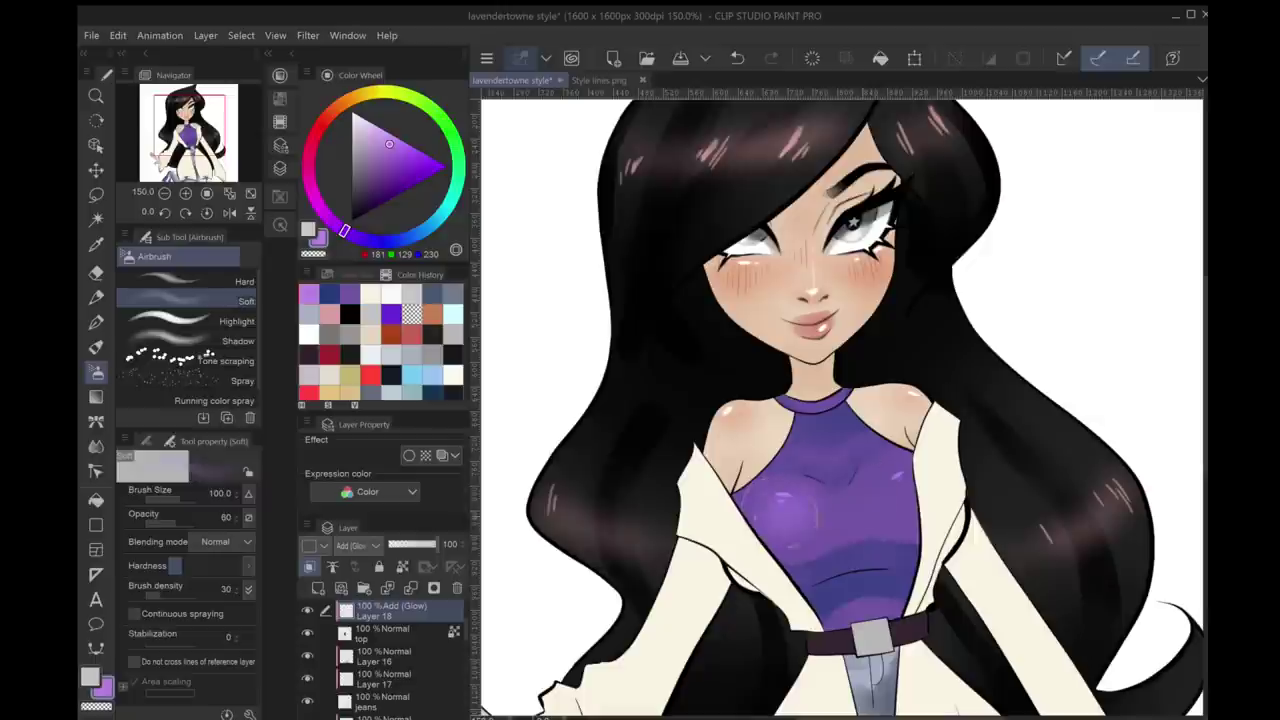
{"action": "scroll", "coordinate": [1036, 461], "scroll_direction": "down", "scroll_amount": 1}
{"action": "left_click_drag", "start_coordinate": [900, 450], "coordinate": [764, 296]}
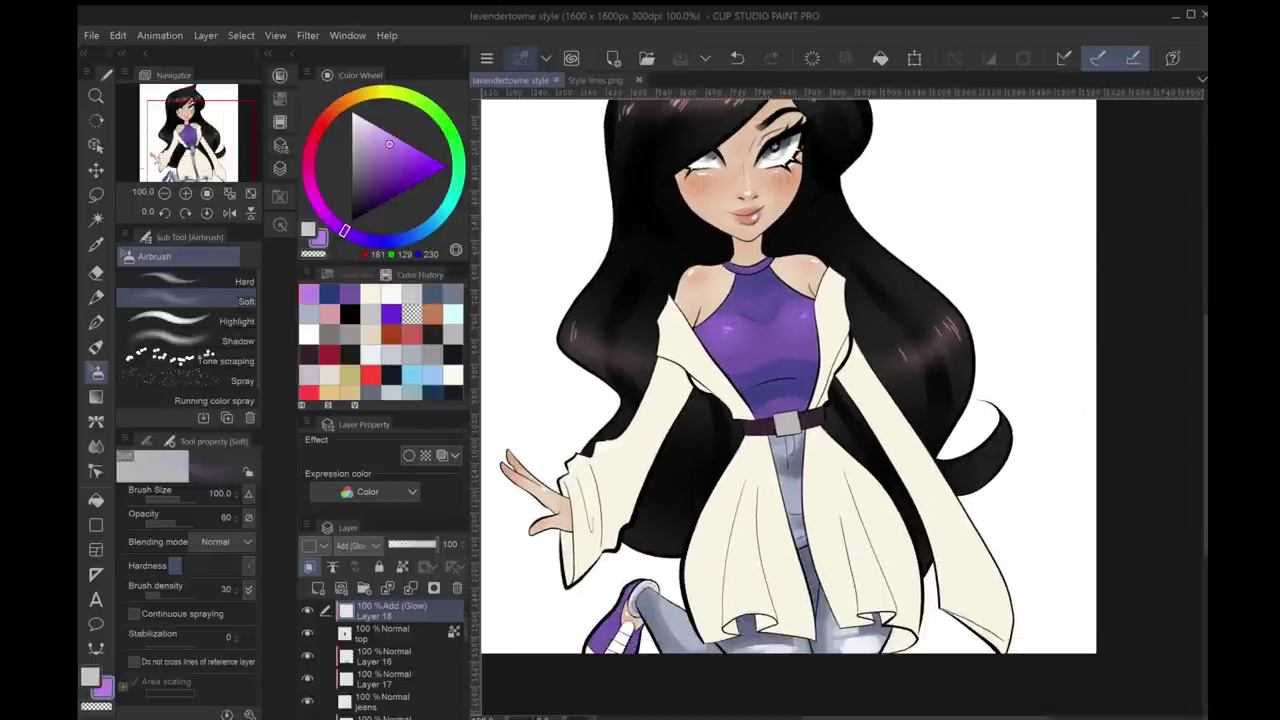
Add a new clipped Layer 19 above the jumper layer and sample the coat's cream color for the Gouache 2 brush
{"action": "key", "text": "ctrl+shift+n"}
{"action": "left_click_drag", "start_coordinate": [790, 380], "coordinate": [808, 422]}
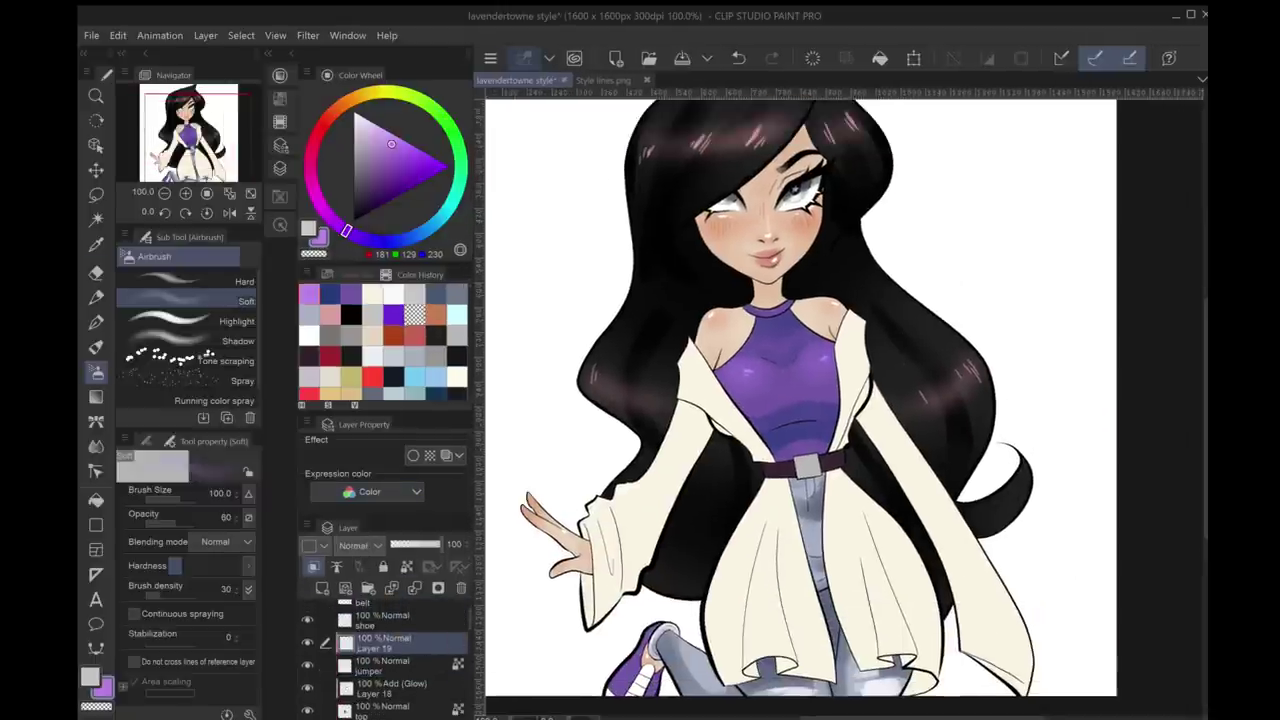
{"action": "key", "text": "i"}
{"action": "scroll", "coordinate": [790, 400], "scroll_direction": "down", "scroll_amount": 1}
{"action": "scroll", "coordinate": [809, 611], "scroll_direction": "up", "scroll_amount": 2}
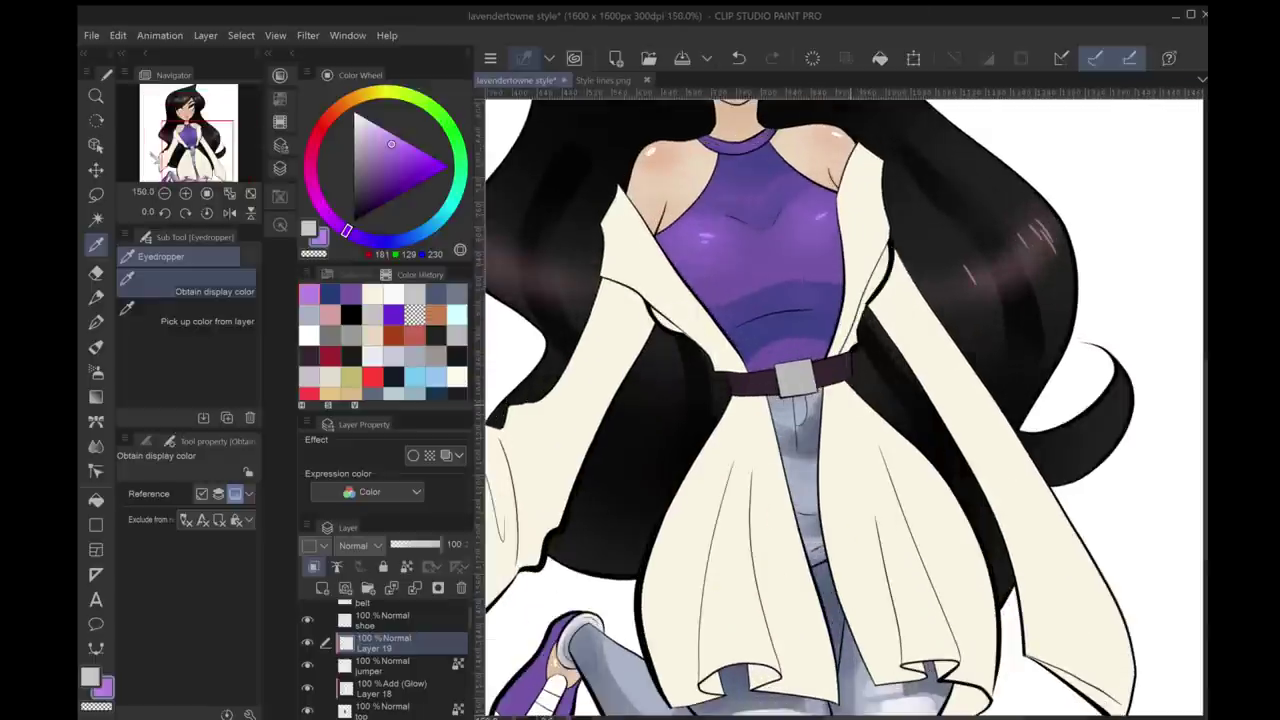
{"action": "left_click", "coordinate": [809, 605]}
{"action": "left_click_drag", "start_coordinate": [698, 492], "coordinate": [800, 517]}
{"action": "key", "text": "b"}
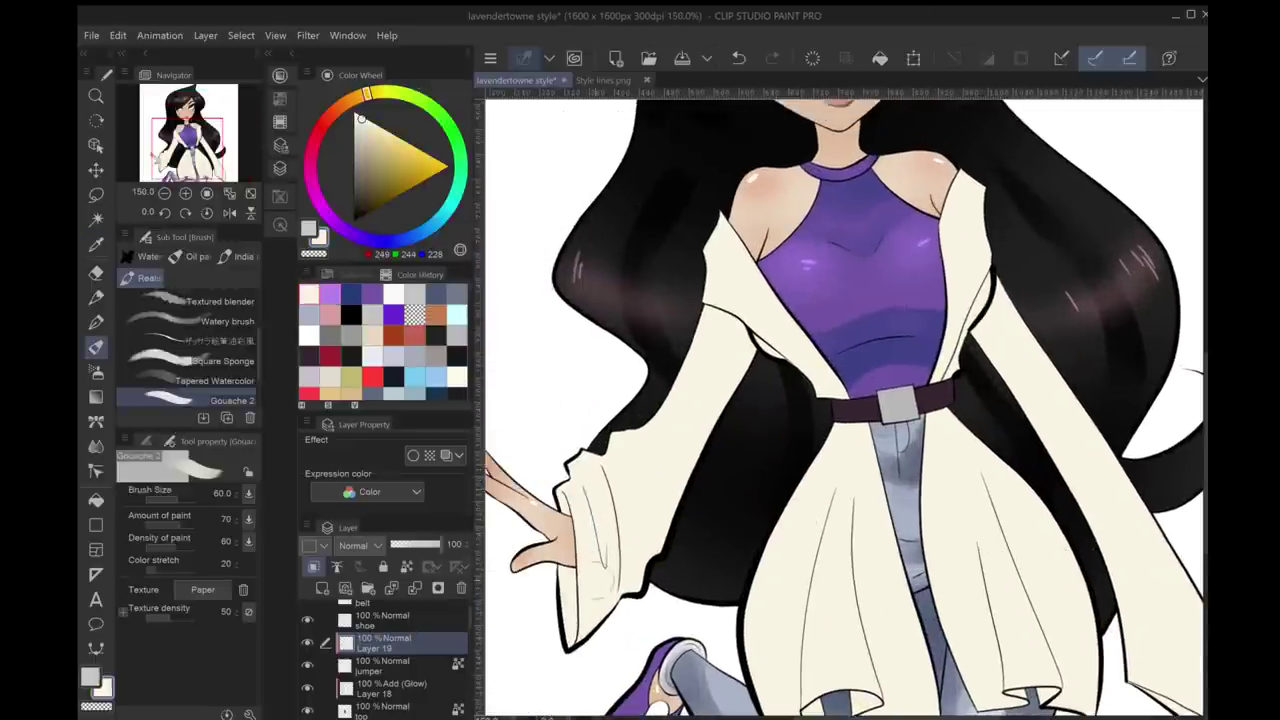
Paint gray-beige shadows (RGB 139, 133, 114) on the raised hand's sleeve cuff with Gouache 2 at sizes 60 and 40
{"action": "left_click", "coordinate": [600, 570], "text": "alt"}
{"action": "left_click_drag", "start_coordinate": [580, 565], "coordinate": [560, 645]}
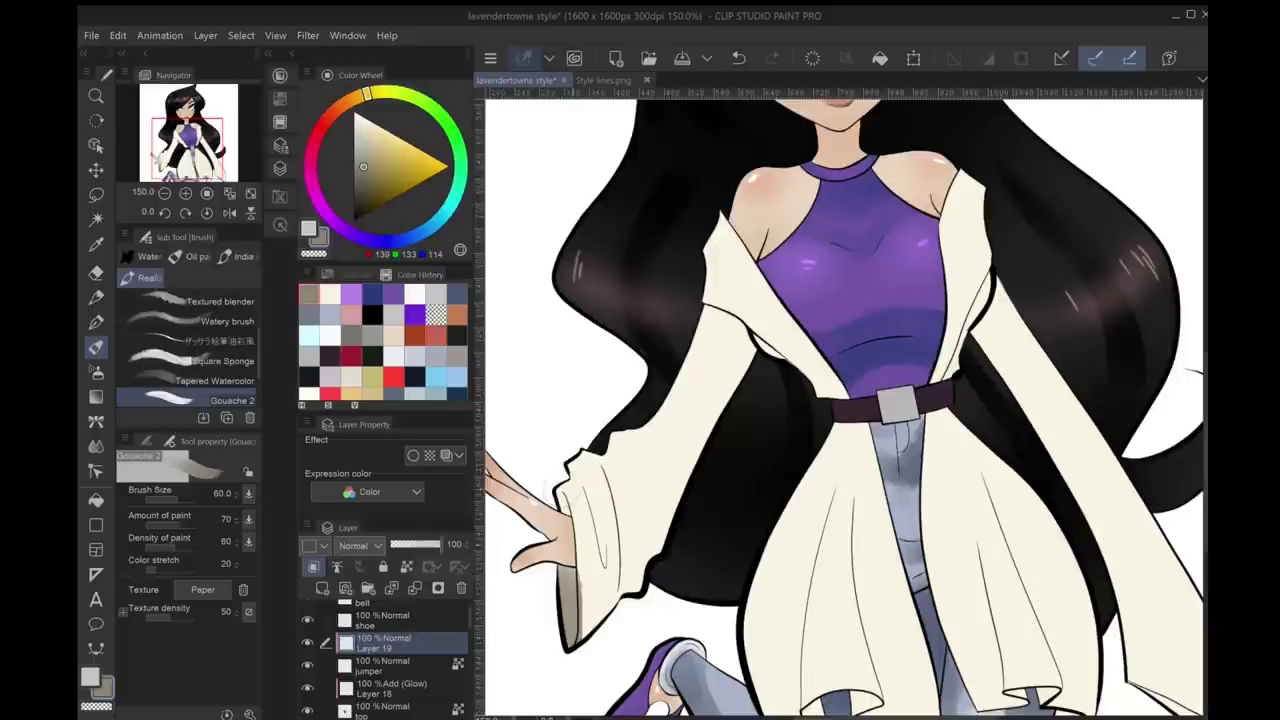
{"action": "key", "text": "ctrl+z"}
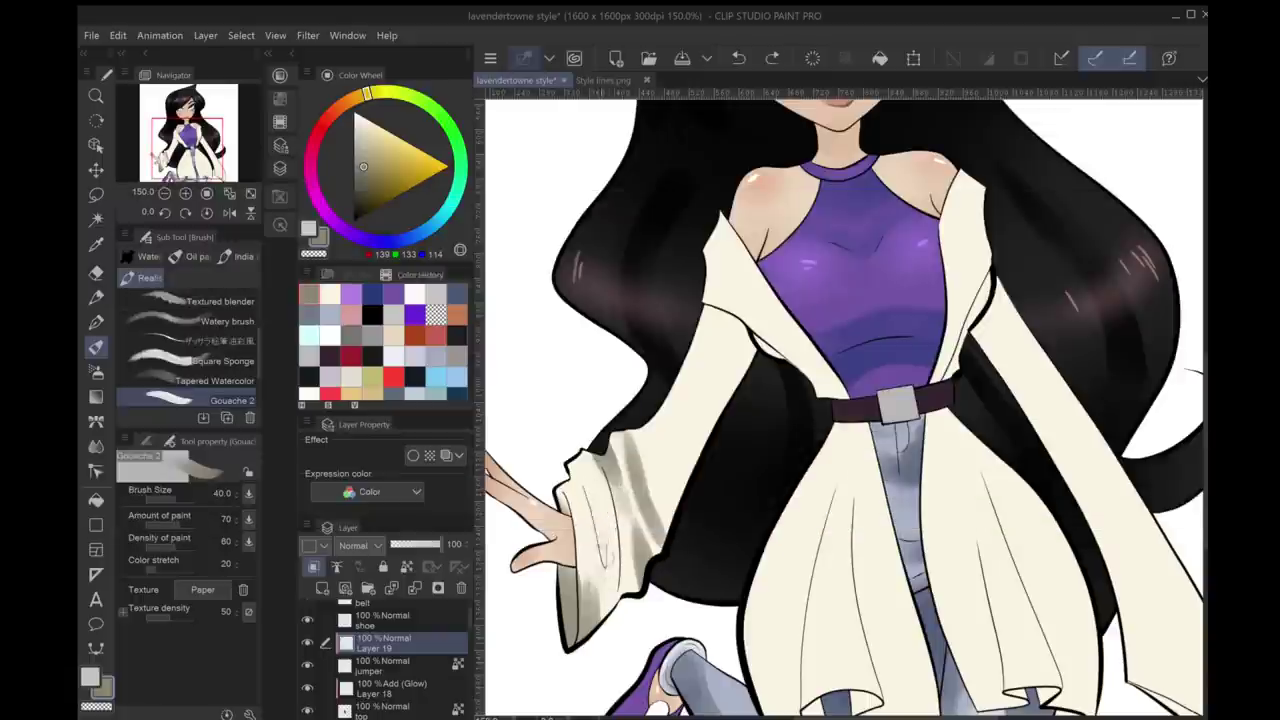
{"action": "left_click_drag", "start_coordinate": [590, 476], "coordinate": [602, 563]}
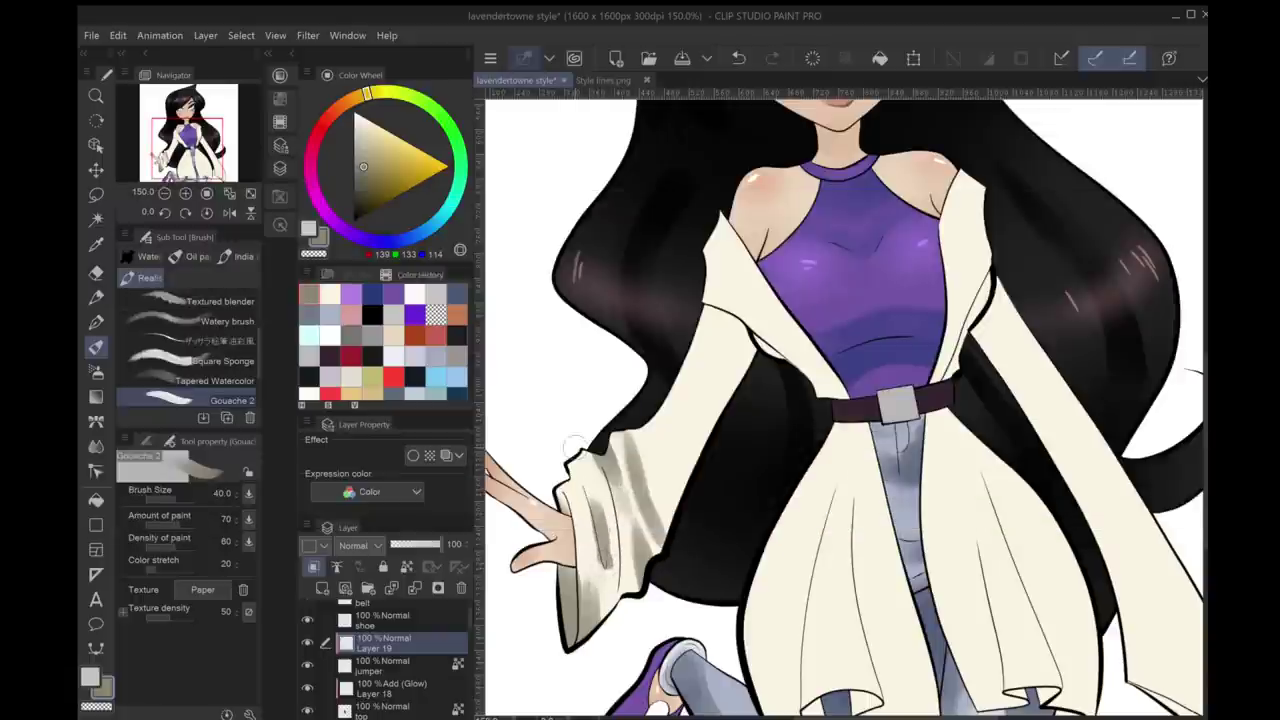
{"action": "key", "text": "ctrl+z"}
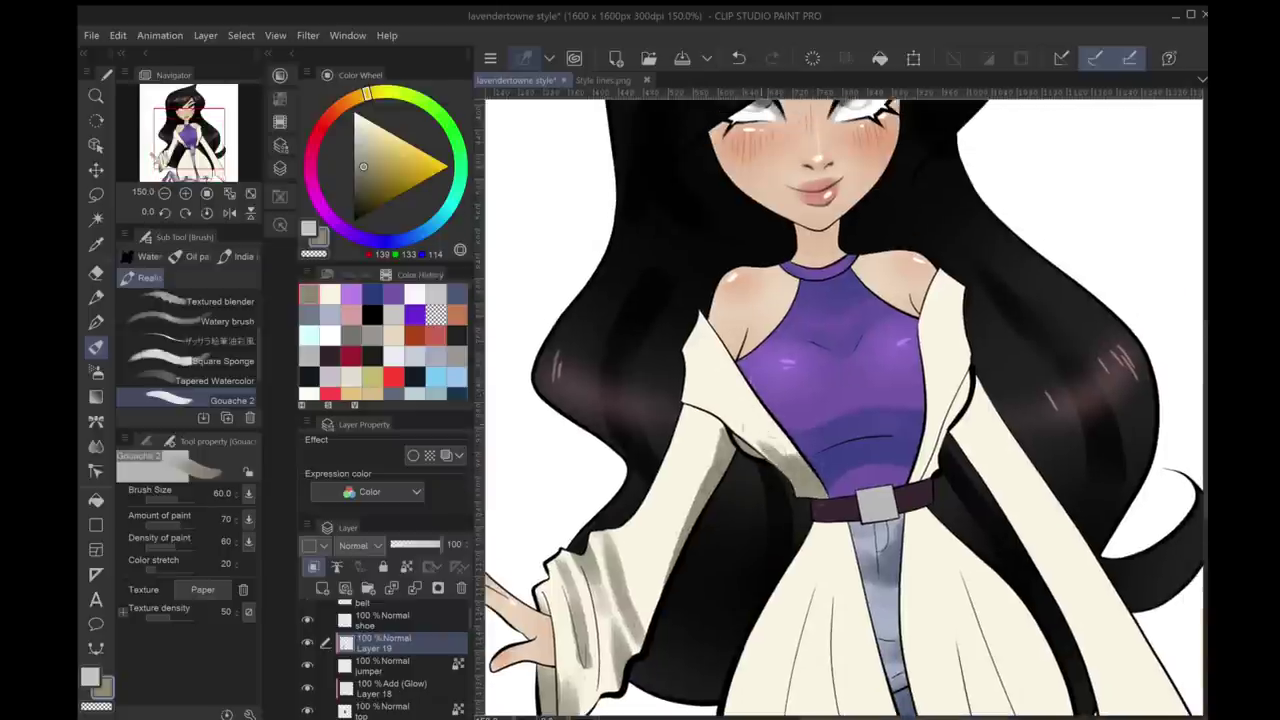
Paint gray-beige shadows along both lapels of the coat with Gouache 2 at size 60
{"action": "left_click_drag", "start_coordinate": [690, 330], "coordinate": [735, 400]}
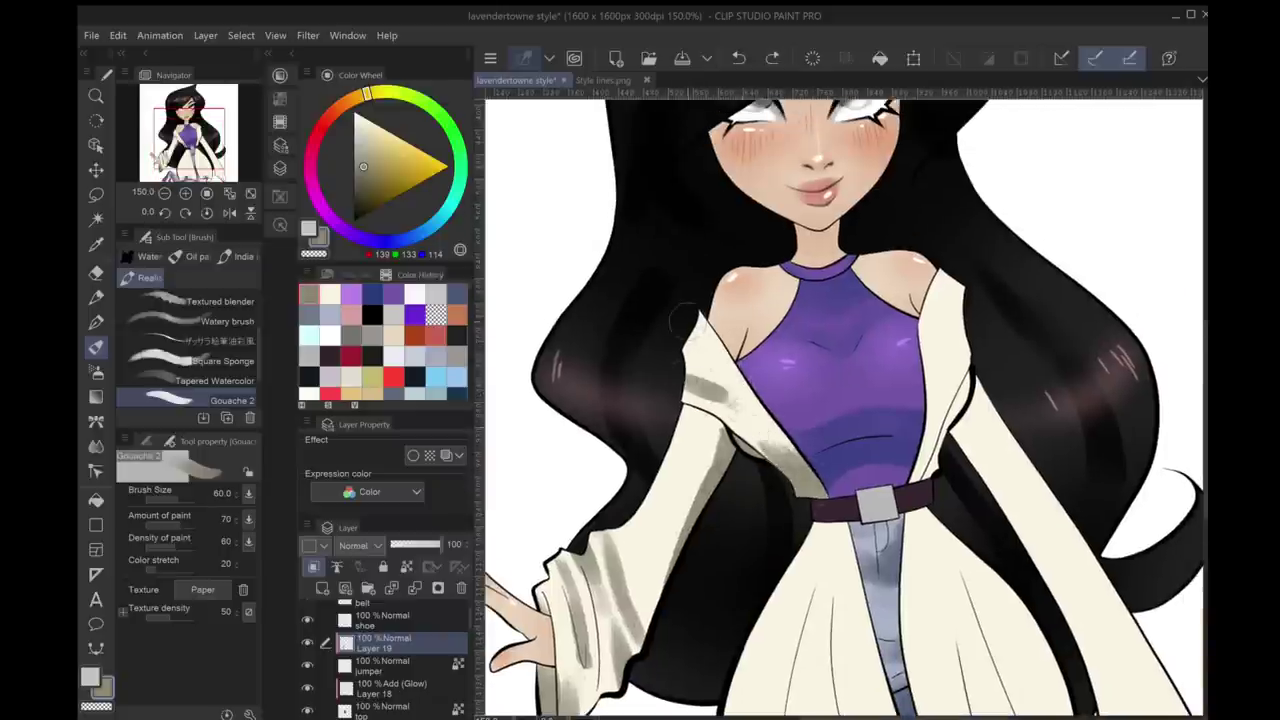
{"action": "left_click_drag", "start_coordinate": [700, 320], "coordinate": [752, 424]}
{"action": "left_click_drag", "start_coordinate": [850, 400], "coordinate": [820, 400]}
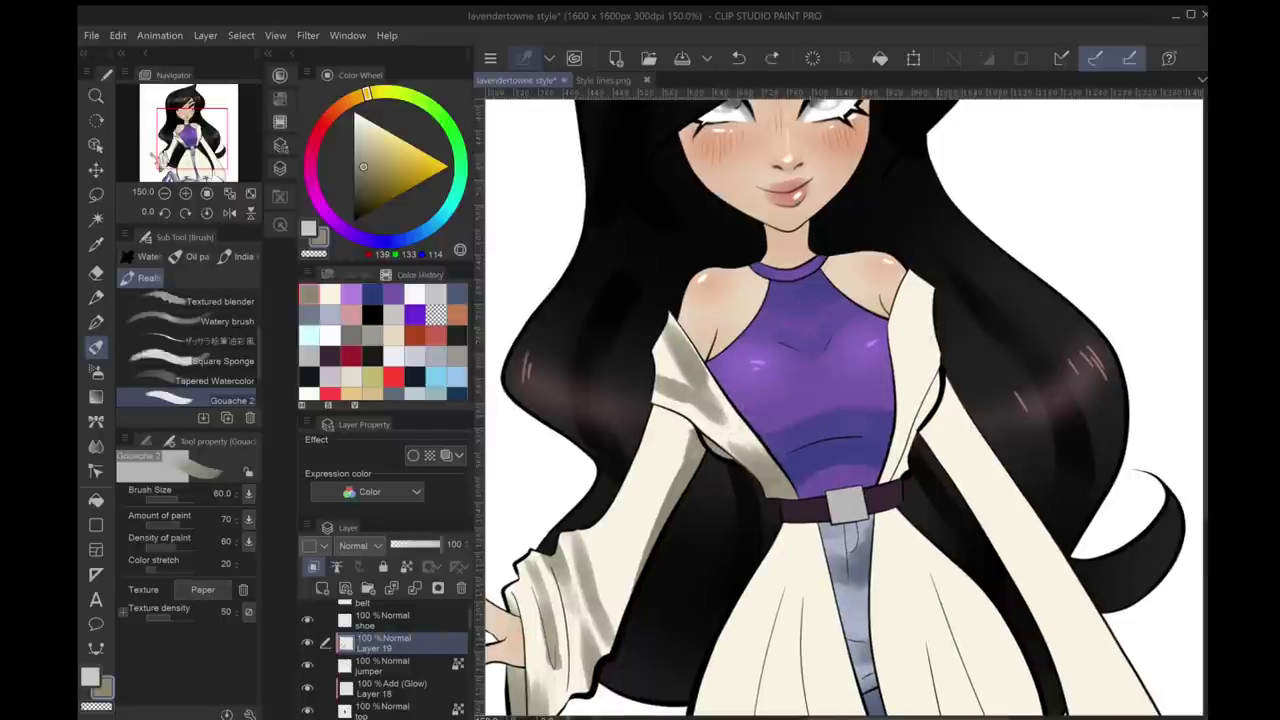
{"action": "mouse_move", "coordinate": [930, 300]}
{"action": "left_mouse_down"}
{"action": "mouse_move", "coordinate": [900, 410]}
{"action": "mouse_move", "coordinate": [830, 380]}
{"action": "left_mouse_up"}
{"action": "left_click_drag", "start_coordinate": [888, 335], "coordinate": [875, 455]}
{"action": "mouse_move", "coordinate": [925, 378]}
{"action": "left_mouse_down"}
{"action": "mouse_move", "coordinate": [892, 412]}
{"action": "mouse_move", "coordinate": [882, 450]}
{"action": "left_mouse_up"}
Shade the folds and flared cuff of the coat's long lowered sleeve with Gouache 2 at size 60
{"action": "left_click_drag", "start_coordinate": [970, 300], "coordinate": [962, 253]}
{"action": "left_click_drag", "start_coordinate": [1030, 362], "coordinate": [918, 154]}
{"action": "mouse_move", "coordinate": [935, 365]}
{"action": "left_mouse_down"}
{"action": "mouse_move", "coordinate": [915, 405]}
{"action": "mouse_move", "coordinate": [1000, 510]}
{"action": "mouse_move", "coordinate": [1044, 505]}
{"action": "mouse_move", "coordinate": [990, 525]}
{"action": "left_mouse_up"}
{"action": "left_click_drag", "start_coordinate": [960, 415], "coordinate": [930, 480]}
{"action": "left_click_drag", "start_coordinate": [1000, 450], "coordinate": [922, 363]}
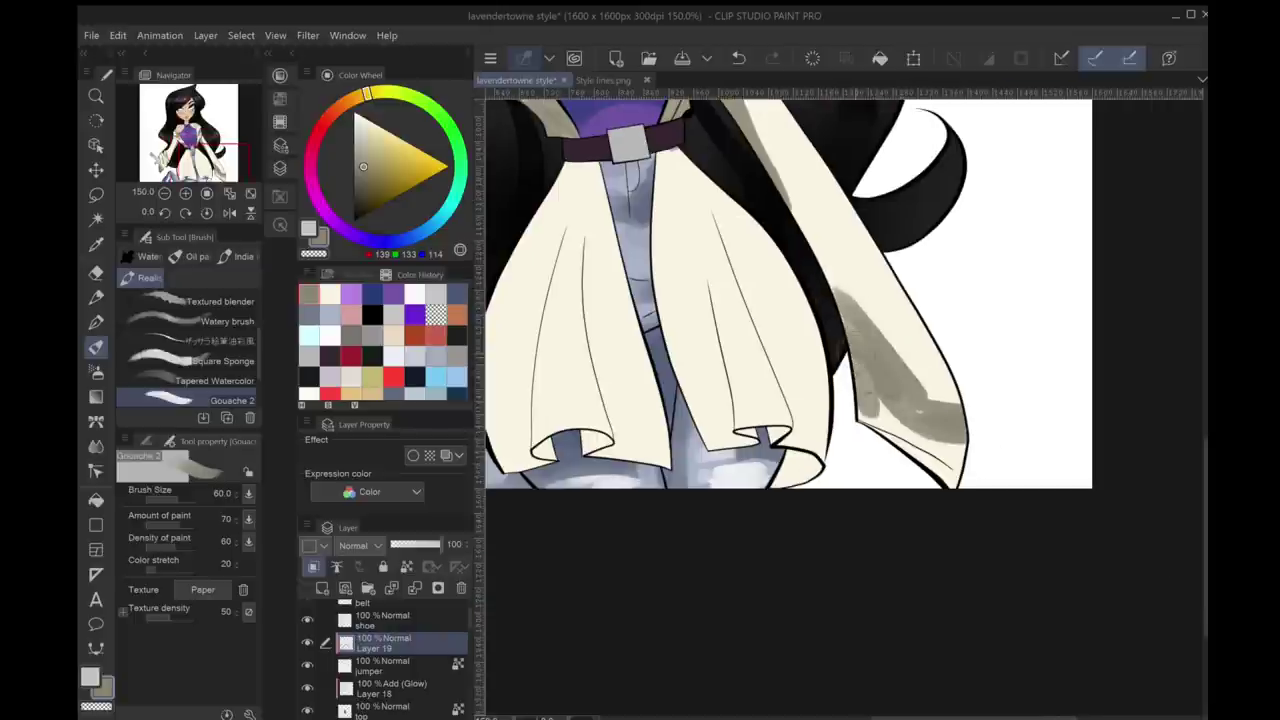
{"action": "key", "text": "ctrl+z"}
{"action": "left_click_drag", "start_coordinate": [870, 420], "coordinate": [955, 480]}
{"action": "mouse_move", "coordinate": [974, 404]}
{"action": "left_mouse_down"}
{"action": "mouse_move", "coordinate": [928, 388]}
{"action": "mouse_move", "coordinate": [1000, 534]}
{"action": "mouse_move", "coordinate": [1170, 528]}
{"action": "left_mouse_up"}
{"action": "mouse_move", "coordinate": [997, 568]}
{"action": "left_mouse_down"}
{"action": "mouse_move", "coordinate": [862, 488]}
{"action": "mouse_move", "coordinate": [896, 492]}
{"action": "left_mouse_up"}
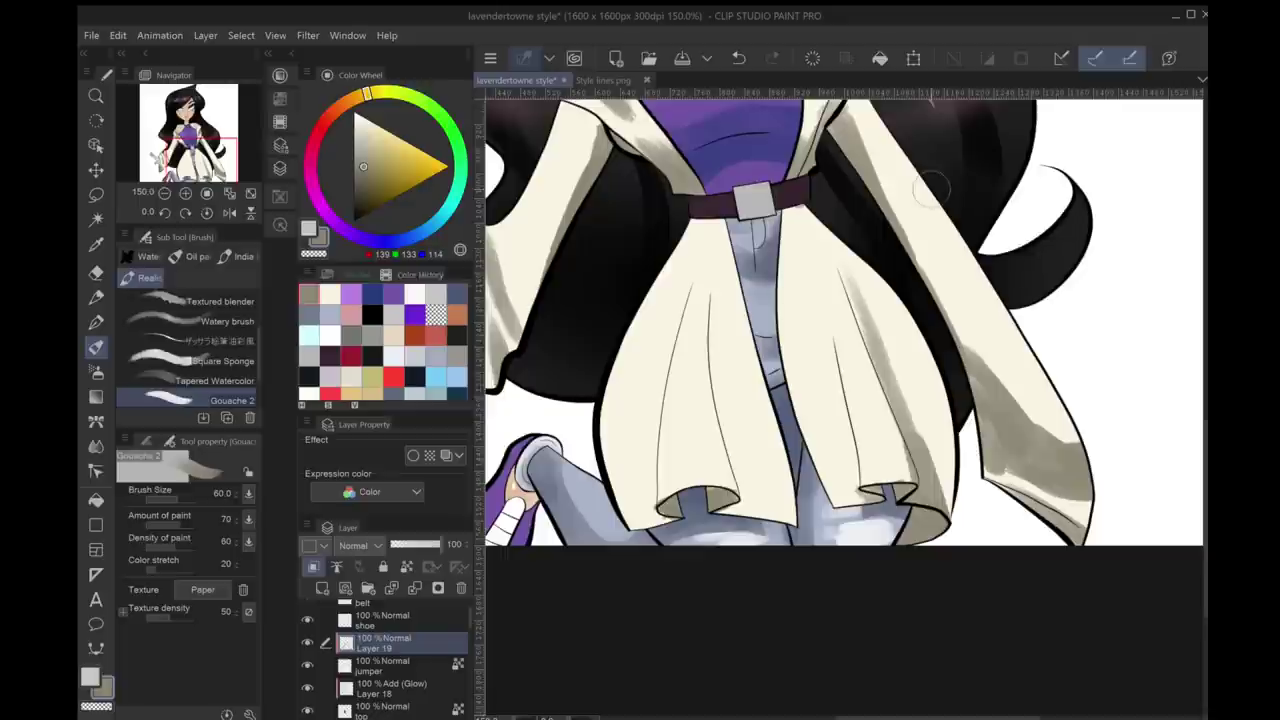
Paint fold shadows on both panels of the coat's skirt below the belt with Gouache 2 at size 60
{"action": "mouse_move", "coordinate": [845, 495]}
{"action": "left_mouse_down"}
{"action": "mouse_move", "coordinate": [818, 398]}
{"action": "mouse_move", "coordinate": [818, 250]}
{"action": "mouse_move", "coordinate": [870, 280]}
{"action": "left_mouse_up"}
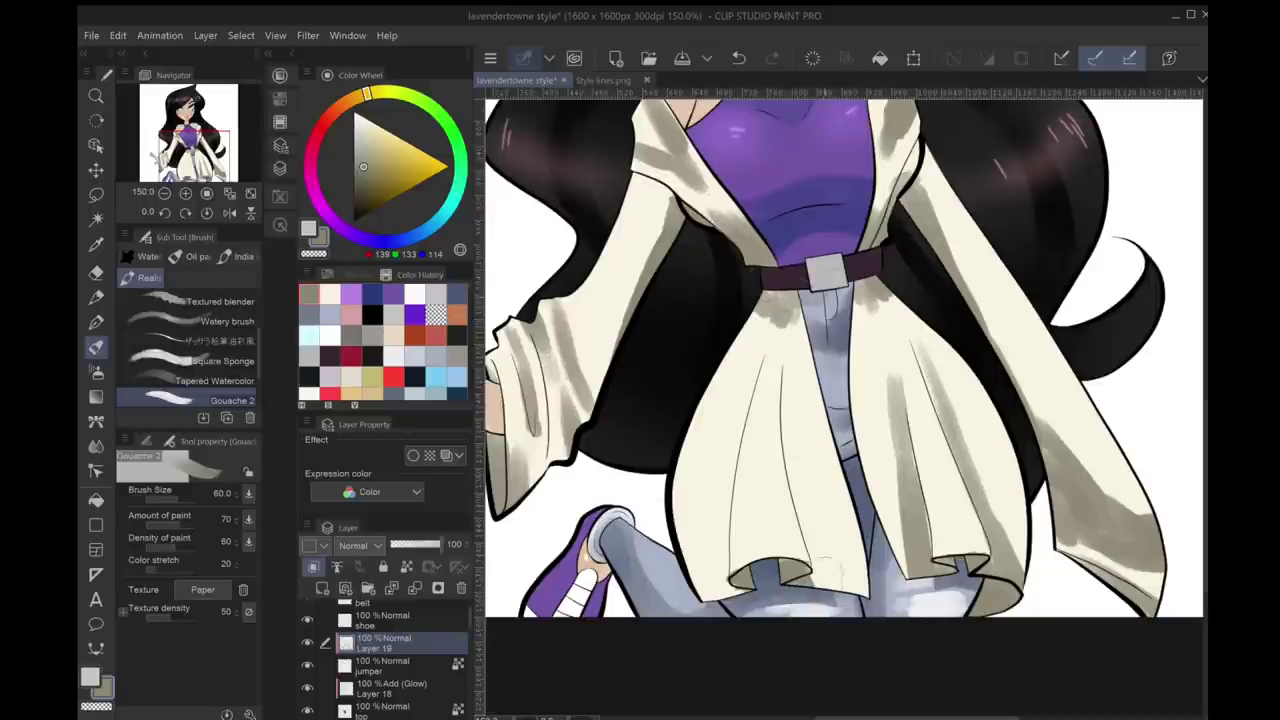
{"action": "left_click_drag", "start_coordinate": [745, 460], "coordinate": [790, 258]}
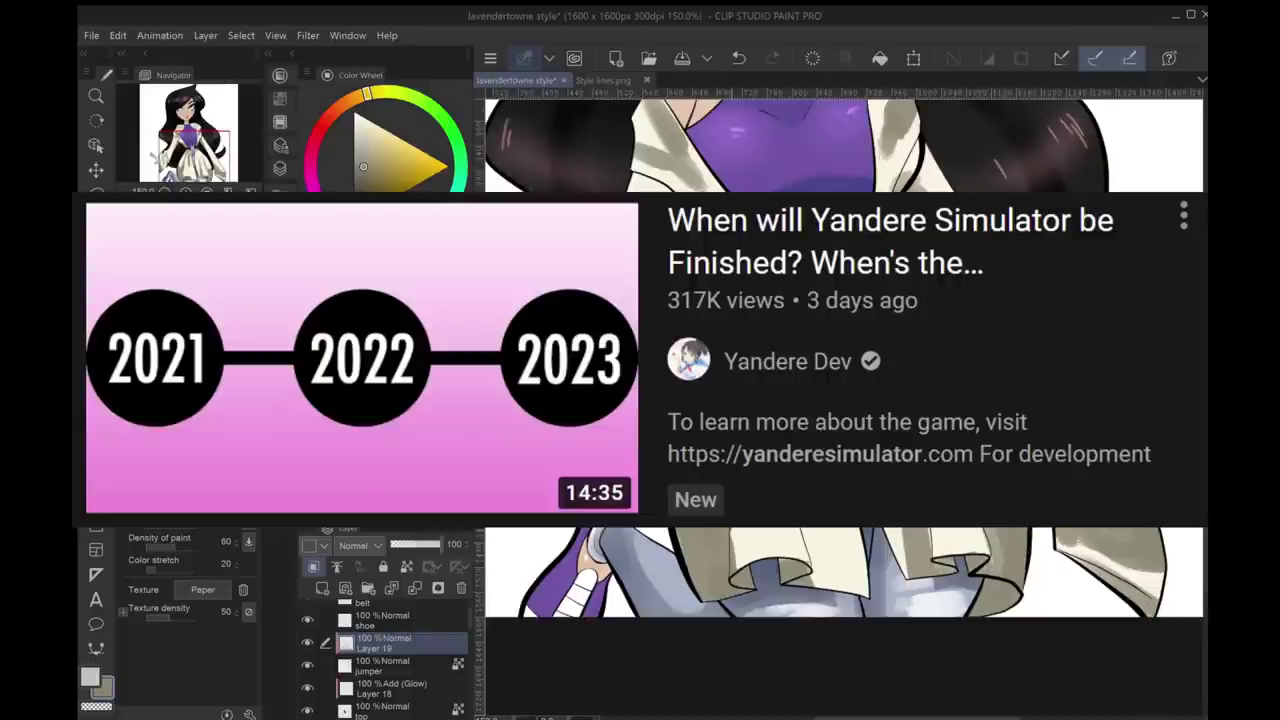
{"action": "scroll", "coordinate": [845, 400], "scroll_direction": "up", "scroll_amount": 3}
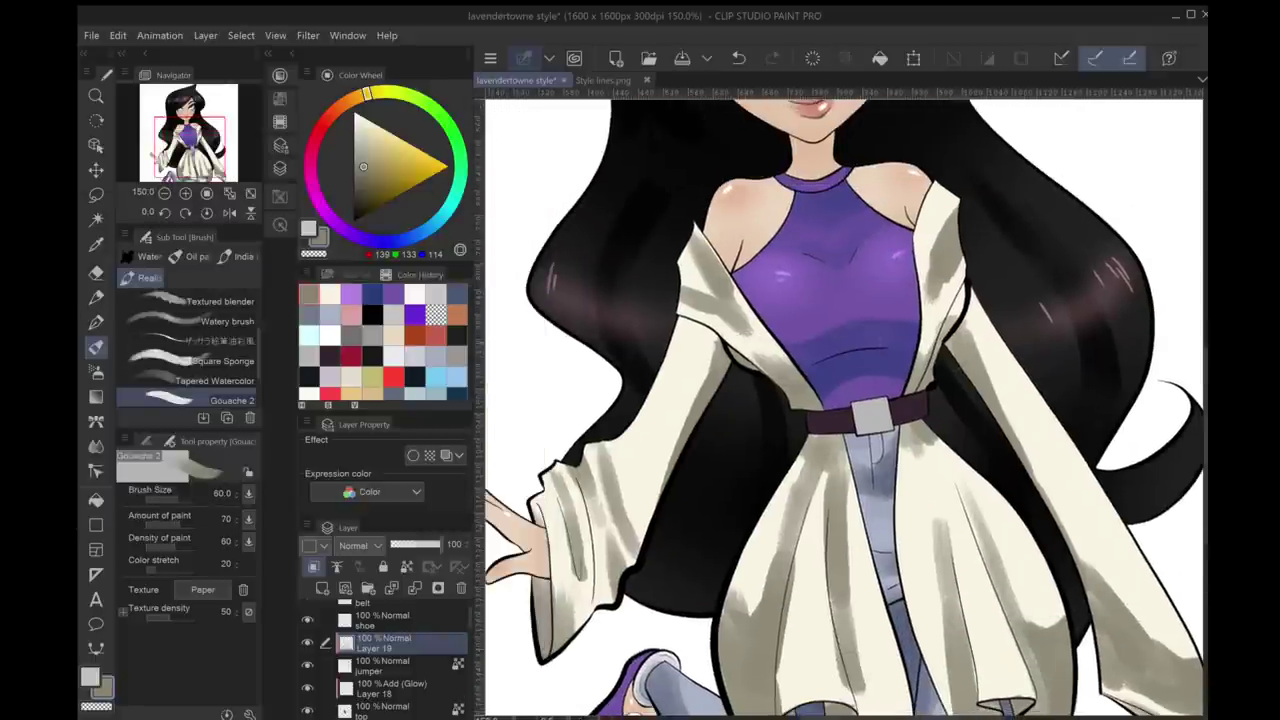
Smooth the shadows on the raised hand's sleeve cuff with the Blend tool at sizes 30 and 40
{"action": "key", "text": "j"}
{"action": "scroll", "coordinate": [640, 450], "scroll_direction": "up", "scroll_amount": 3}
{"action": "key", "text": "ctrl+z"}
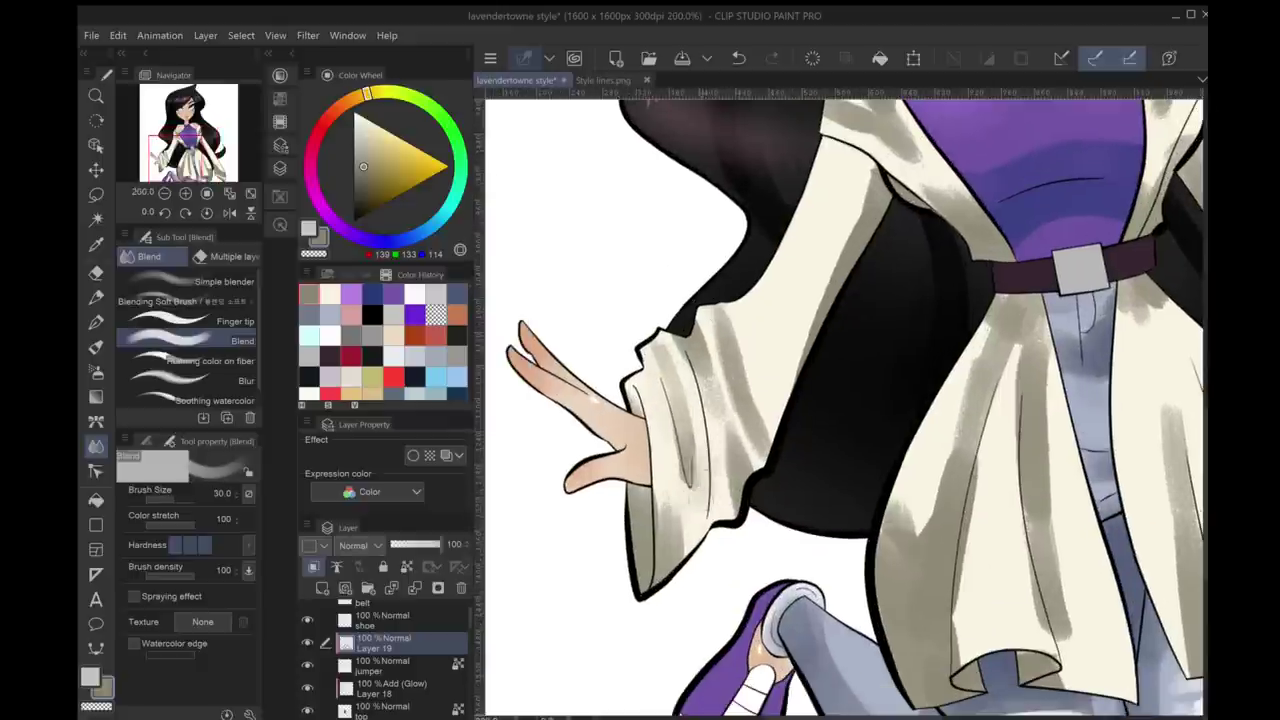
{"action": "scroll", "coordinate": [640, 450], "scroll_direction": "up", "scroll_amount": 3}
{"action": "left_click_drag", "start_coordinate": [690, 560], "coordinate": [650, 420]}
{"action": "key", "text": "bracketright"}
{"action": "mouse_move", "coordinate": [800, 450]}
{"action": "left_mouse_down"}
{"action": "mouse_move", "coordinate": [840, 370]}
{"action": "mouse_move", "coordinate": [950, 340]}
{"action": "left_mouse_up"}
{"action": "scroll", "coordinate": [829, 357], "scroll_direction": "up", "scroll_amount": 3}
{"action": "key", "text": "bracketleft"}
{"action": "left_click_drag", "start_coordinate": [790, 540], "coordinate": [785, 430]}
{"action": "left_click_drag", "start_coordinate": [720, 200], "coordinate": [780, 520]}
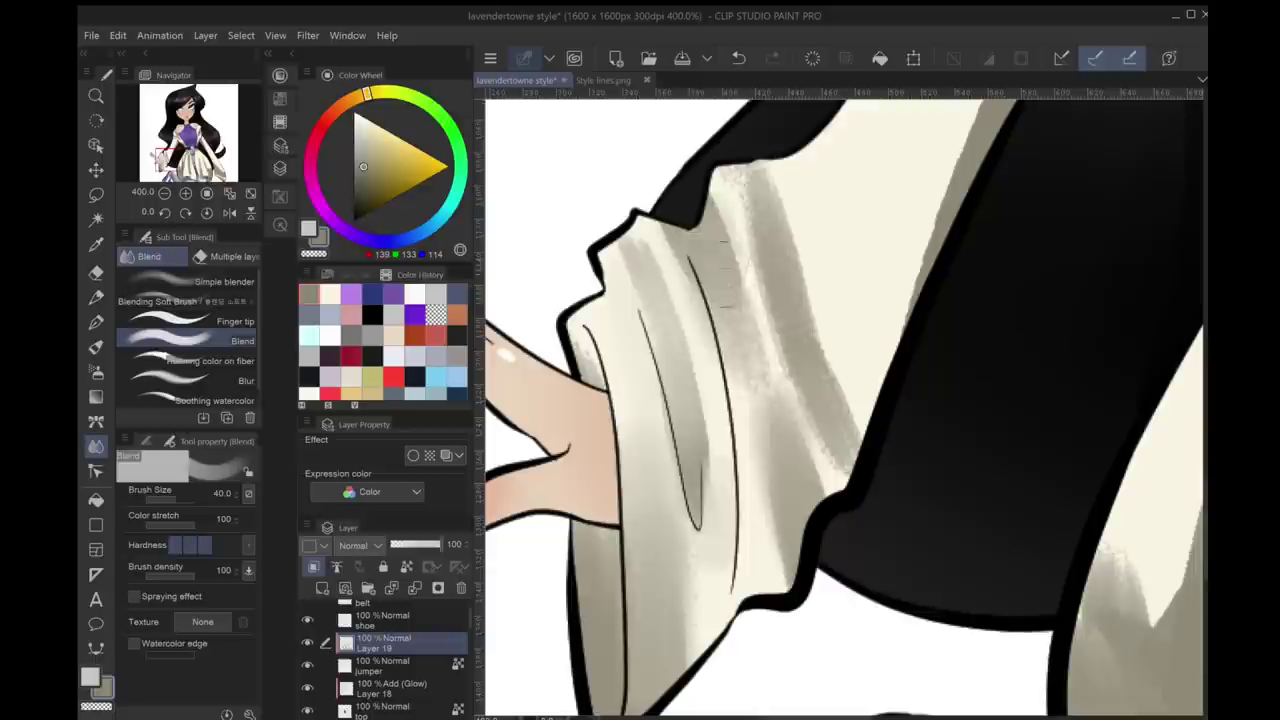
{"action": "mouse_move", "coordinate": [700, 220]}
{"action": "left_mouse_down"}
{"action": "mouse_move", "coordinate": [730, 500]}
{"action": "mouse_move", "coordinate": [789, 322]}
{"action": "mouse_move", "coordinate": [800, 440]}
{"action": "mouse_move", "coordinate": [800, 160]}
{"action": "left_mouse_up"}
Blend the shading along the upper part of the raised hand's sleeve, starting at size 80 and reducing the brush to 30
{"action": "scroll", "coordinate": [800, 300], "scroll_direction": "down", "scroll_amount": 2}
{"action": "left_click_drag", "start_coordinate": [778, 460], "coordinate": [823, 625]}
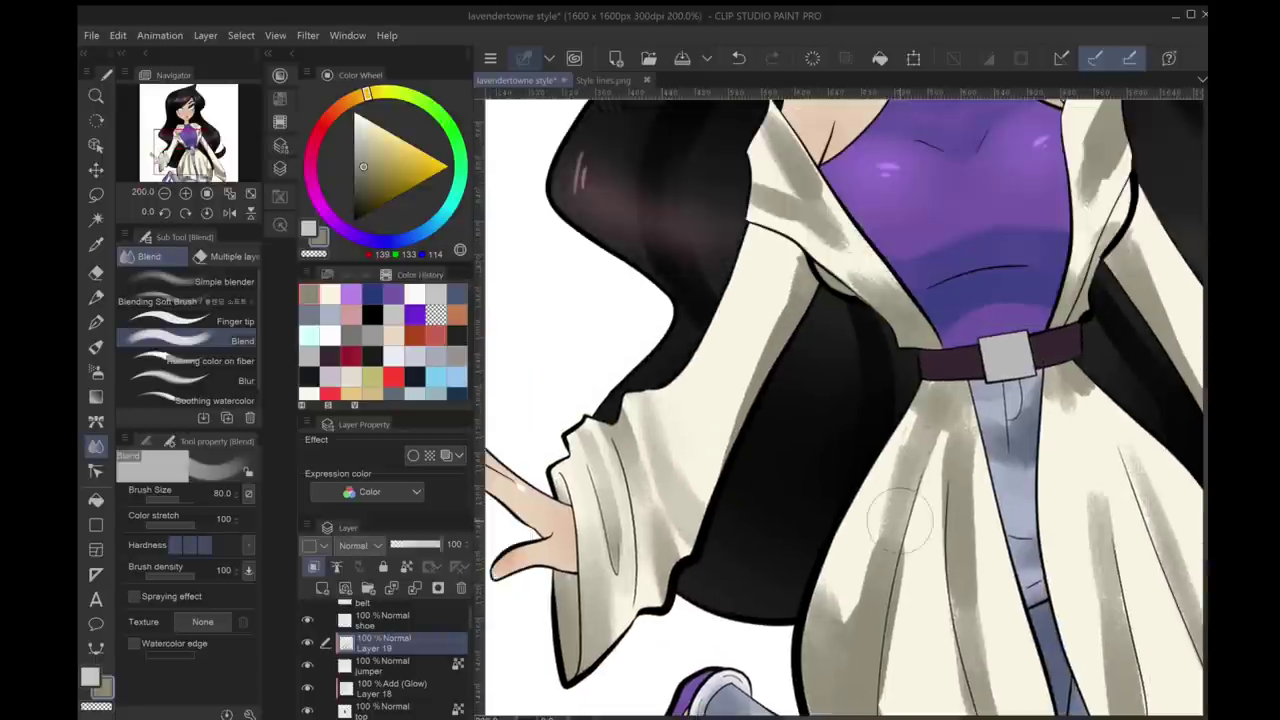
{"action": "left_click_drag", "start_coordinate": [805, 265], "coordinate": [780, 410]}
{"action": "key", "text": "bracketleft"}
{"action": "left_click_drag", "start_coordinate": [785, 310], "coordinate": [730, 460]}
{"action": "mouse_move", "coordinate": [805, 260]}
{"action": "left_mouse_down"}
{"action": "mouse_move", "coordinate": [735, 450]}
{"action": "mouse_move", "coordinate": [728, 431]}
{"action": "mouse_move", "coordinate": [745, 468]}
{"action": "left_mouse_up"}
{"action": "mouse_move", "coordinate": [800, 460]}
{"action": "left_mouse_down"}
{"action": "mouse_move", "coordinate": [720, 300]}
{"action": "mouse_move", "coordinate": [726, 480]}
{"action": "left_mouse_up"}
{"action": "left_click_drag", "start_coordinate": [720, 150], "coordinate": [700, 240]}
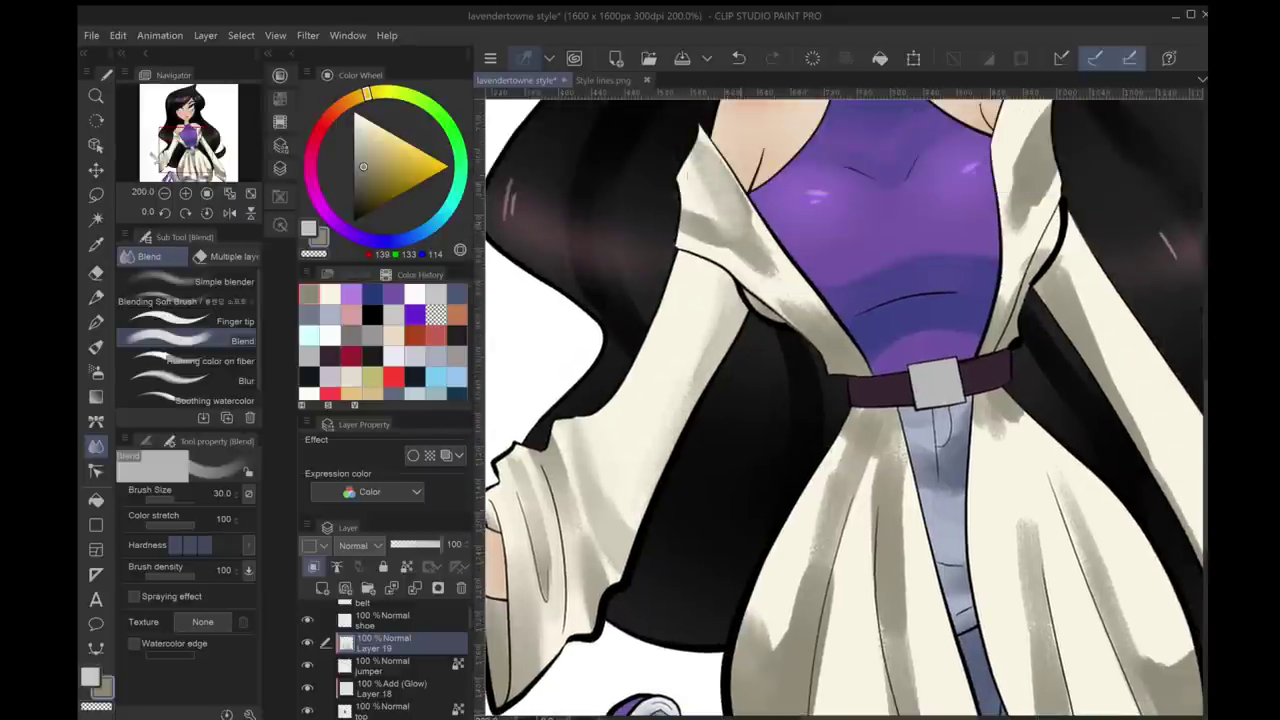
Soften the shadows on the lapel above the raised hand's sleeve with the Blend tool at size 50
{"action": "mouse_move", "coordinate": [760, 190]}
{"action": "left_mouse_down"}
{"action": "mouse_move", "coordinate": [710, 240]}
{"action": "mouse_move", "coordinate": [730, 280]}
{"action": "left_mouse_up"}
{"action": "key", "text": "bracketright"}
{"action": "key", "text": "bracketright"}
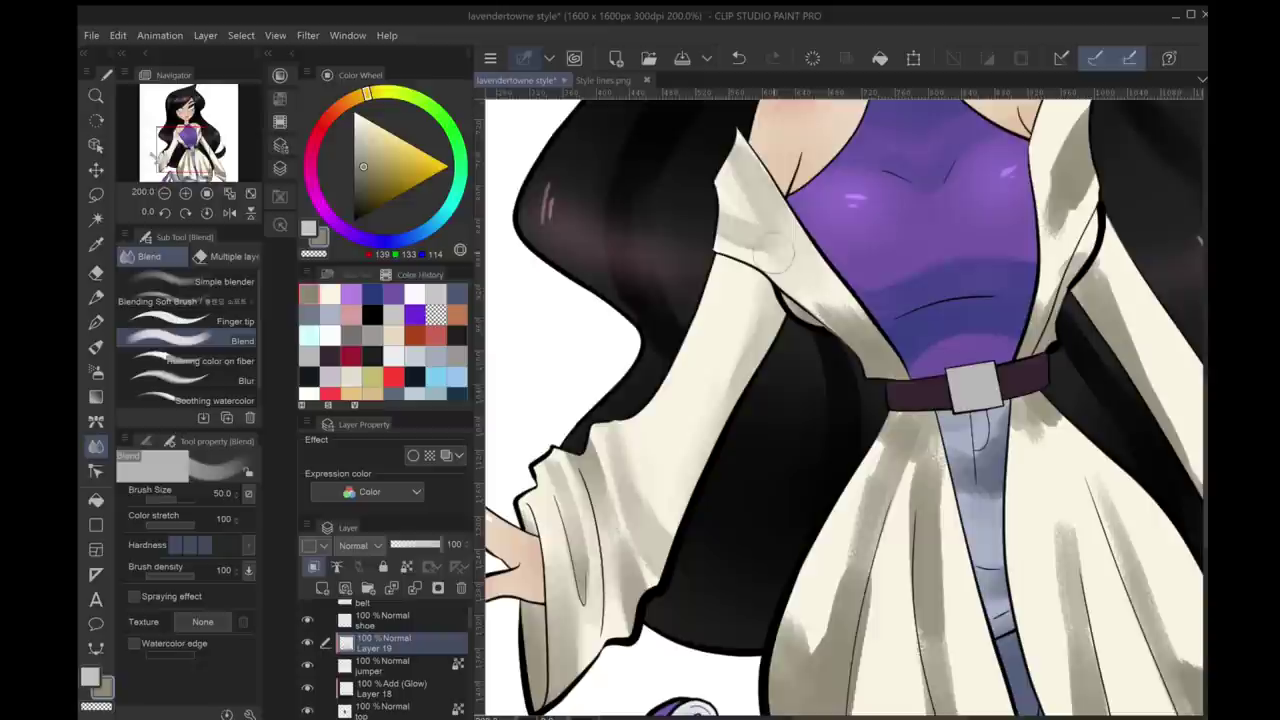
{"action": "left_click_drag", "start_coordinate": [845, 400], "coordinate": [871, 452]}
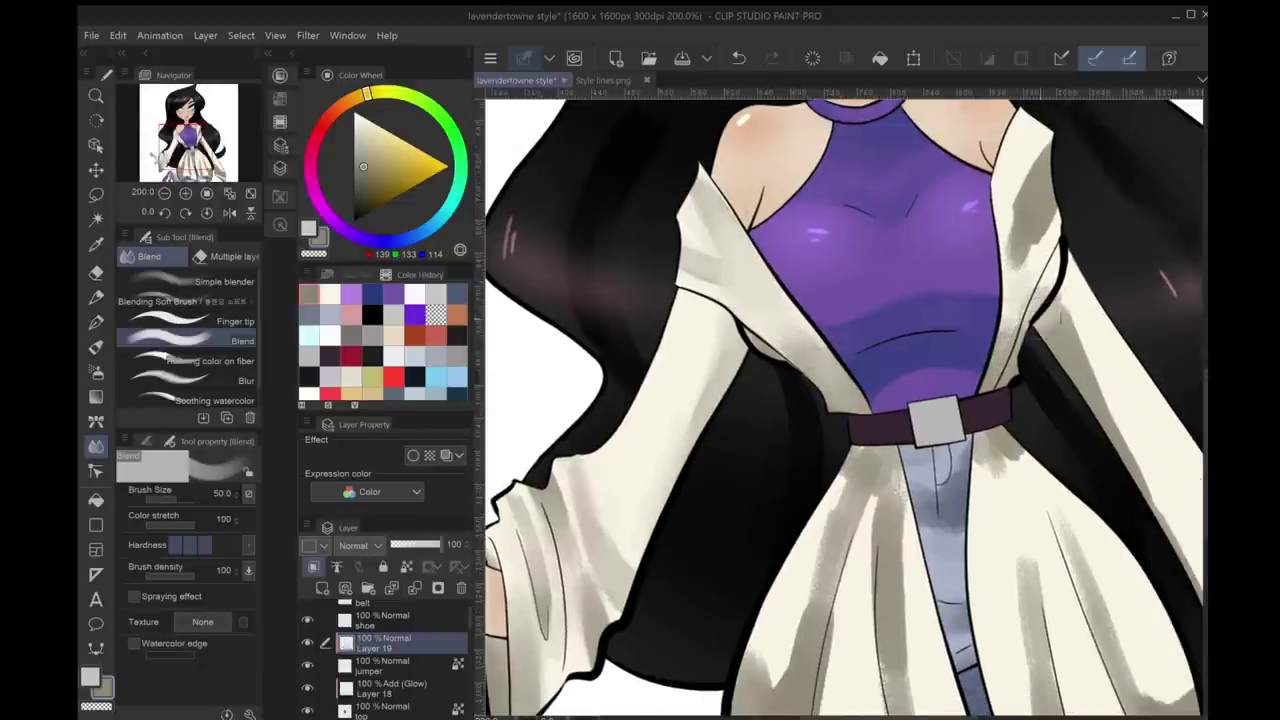
Blend the shading of the lowered sleeve and its adjoining lapel at sizes 50 and 40
{"action": "left_click_drag", "start_coordinate": [1060, 335], "coordinate": [870, 218]}
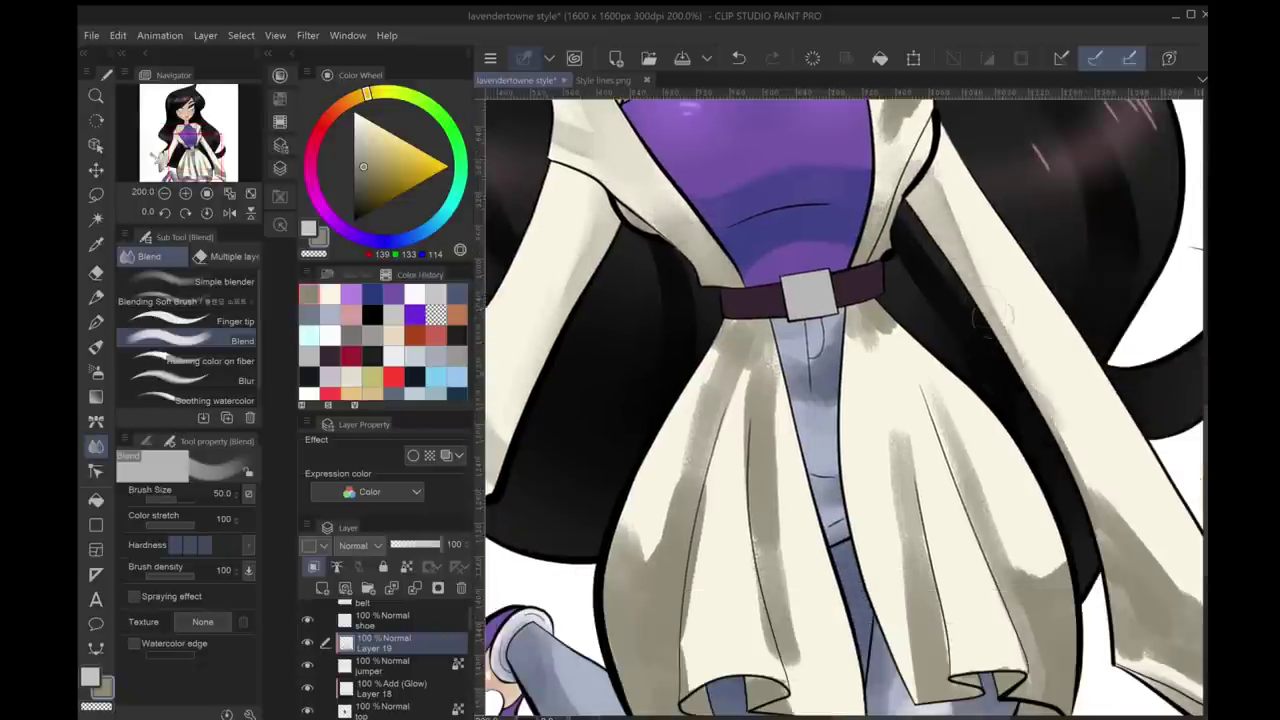
{"action": "mouse_move", "coordinate": [1000, 315]}
{"action": "left_mouse_down"}
{"action": "mouse_move", "coordinate": [955, 270]}
{"action": "mouse_move", "coordinate": [1060, 610]}
{"action": "left_mouse_up"}
{"action": "key", "text": "bracketleft"}
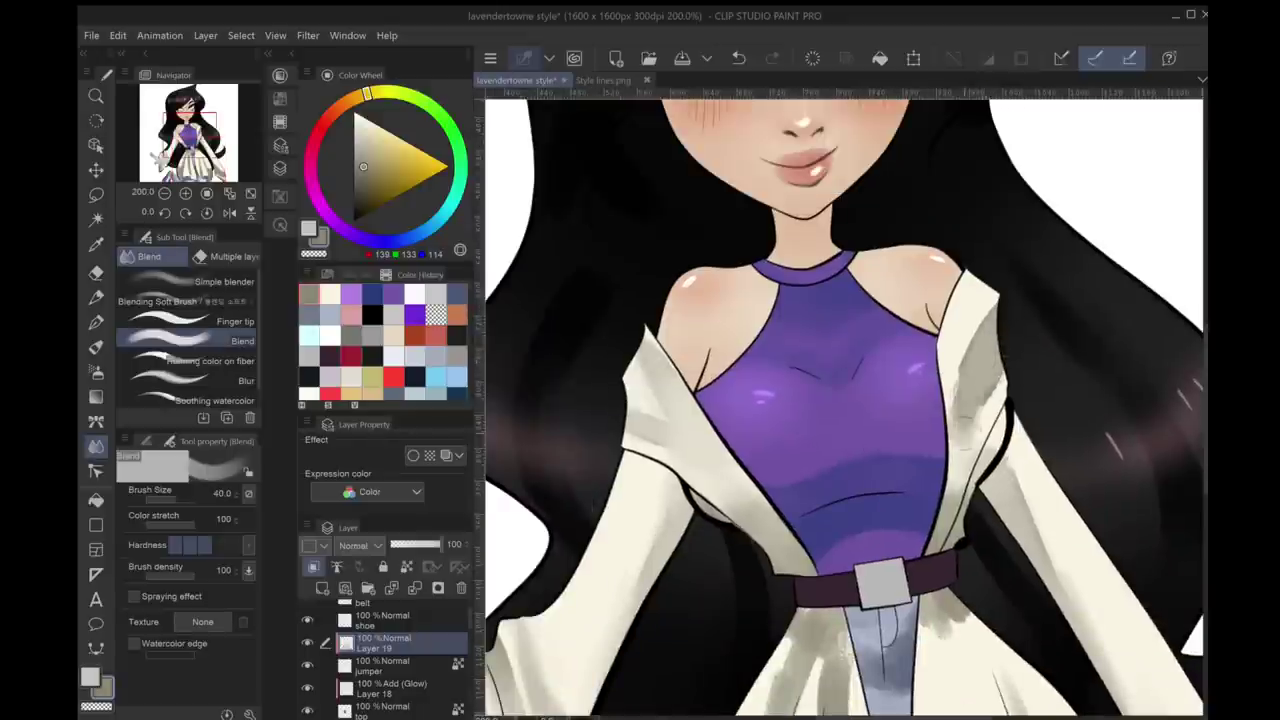
{"action": "mouse_move", "coordinate": [968, 440]}
{"action": "left_mouse_down"}
{"action": "mouse_move", "coordinate": [990, 348]}
{"action": "mouse_move", "coordinate": [960, 350]}
{"action": "left_mouse_up"}
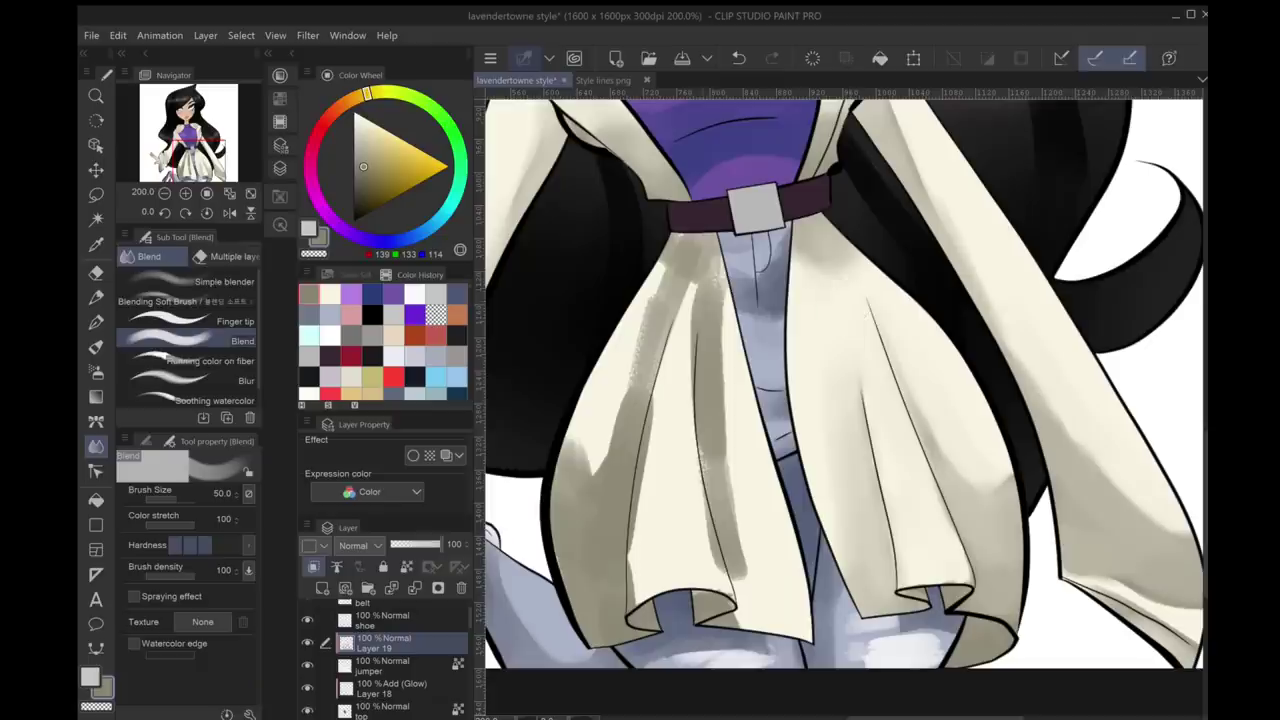
Blend the fold shadows on the skirt panel nearest the raised hand at sizes 50, 25 and 30
{"action": "mouse_move", "coordinate": [705, 250]}
{"action": "left_mouse_down"}
{"action": "mouse_move", "coordinate": [685, 350]}
{"action": "mouse_move", "coordinate": [665, 265]}
{"action": "mouse_move", "coordinate": [617, 434]}
{"action": "mouse_move", "coordinate": [585, 470]}
{"action": "mouse_move", "coordinate": [580, 445]}
{"action": "mouse_move", "coordinate": [662, 405]}
{"action": "mouse_move", "coordinate": [659, 526]}
{"action": "left_mouse_up"}
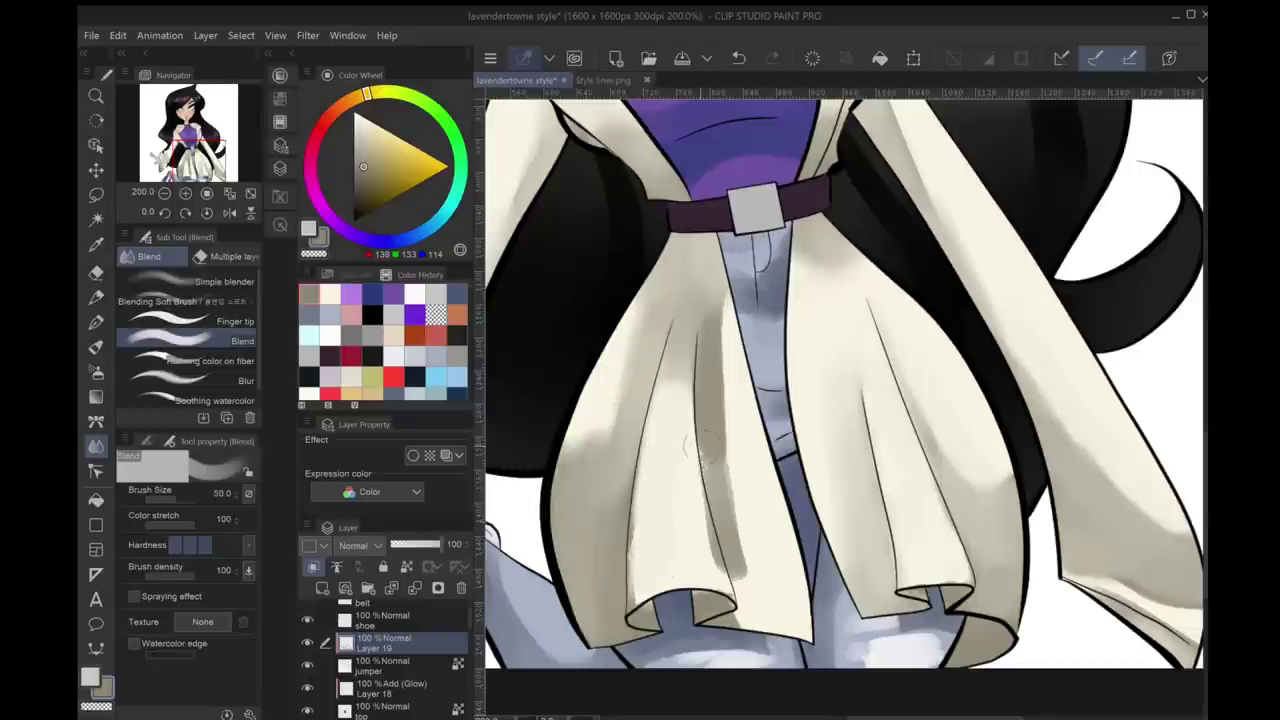
{"action": "key", "text": "bracketleft"}
{"action": "key", "text": "bracketleft"}
{"action": "key", "text": "bracketleft"}
{"action": "left_click_drag", "start_coordinate": [712, 515], "coordinate": [722, 575]}
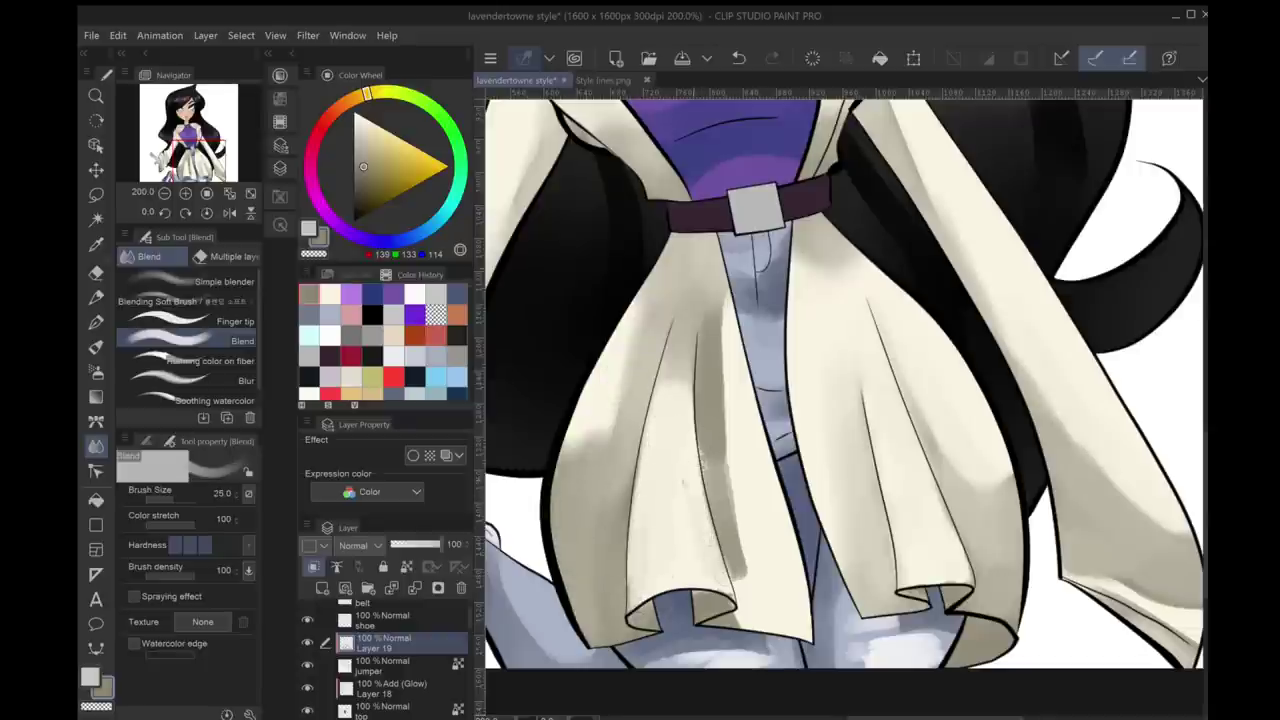
{"action": "key", "text": "bracketright"}
{"action": "mouse_move", "coordinate": [718, 300]}
{"action": "left_mouse_down"}
{"action": "mouse_move", "coordinate": [712, 440]}
{"action": "mouse_move", "coordinate": [737, 563]}
{"action": "left_mouse_up"}
{"action": "key", "text": "ctrl+0"}
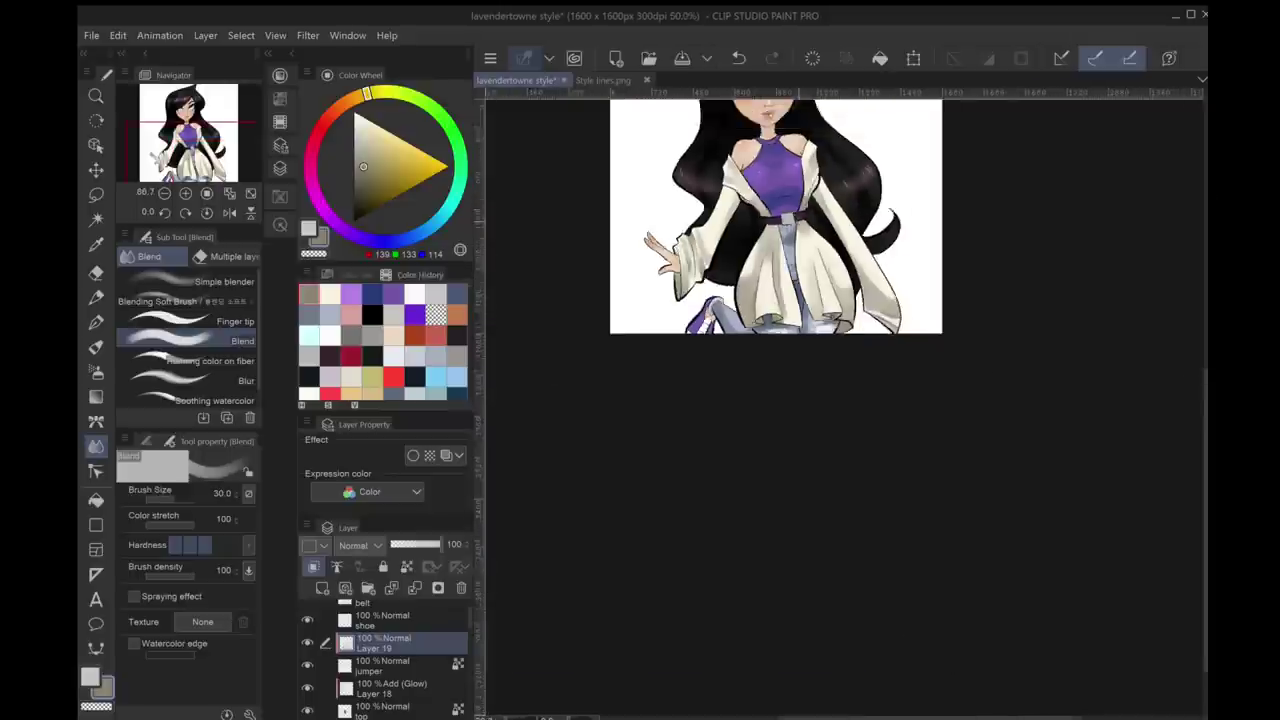
Touch up the blended folds of the coat's skirt with the Blend tool at size 50 and save the illustration
{"action": "scroll", "coordinate": [760, 380], "scroll_direction": "up", "scroll_amount": 5}
{"action": "key", "text": "bracketright"}
{"action": "key", "text": "bracketright"}
{"action": "key", "text": "bracketright"}
{"action": "key", "text": "bracketleft"}
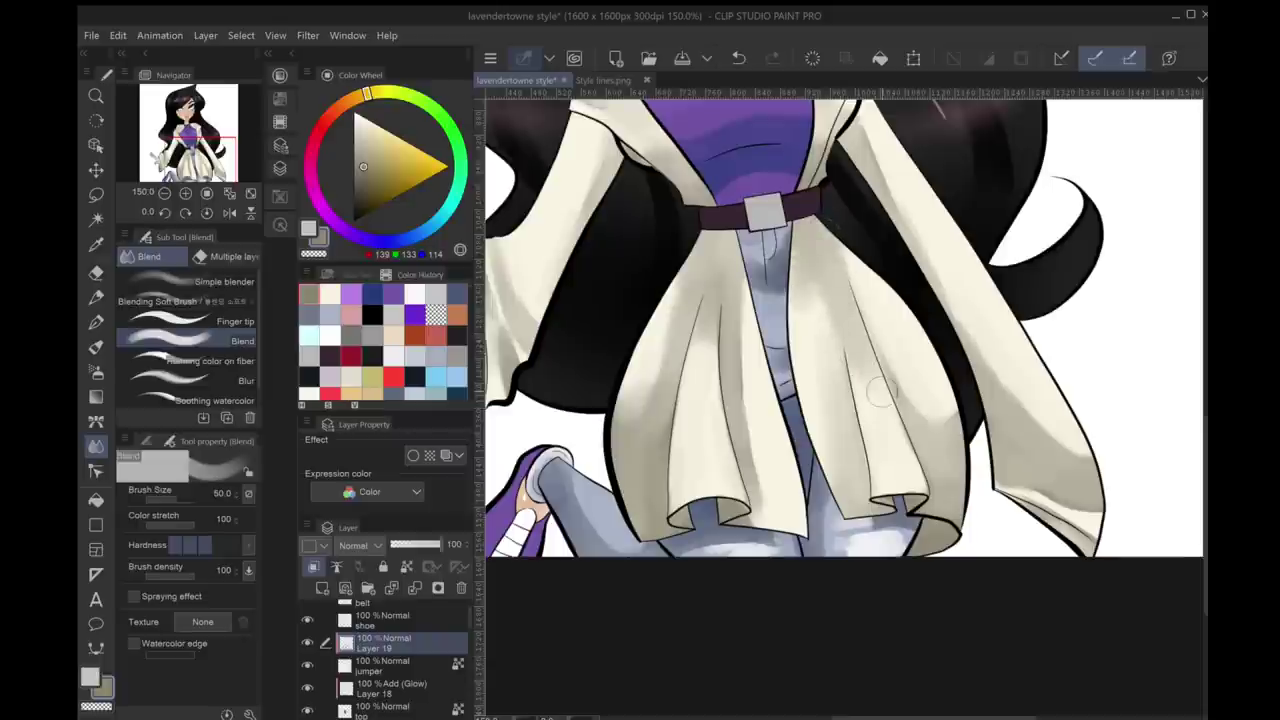
{"action": "key", "text": "ctrl+0"}
{"action": "scroll", "coordinate": [800, 280], "scroll_direction": "up", "scroll_amount": 3}
{"action": "key", "text": "ctrl+0"}
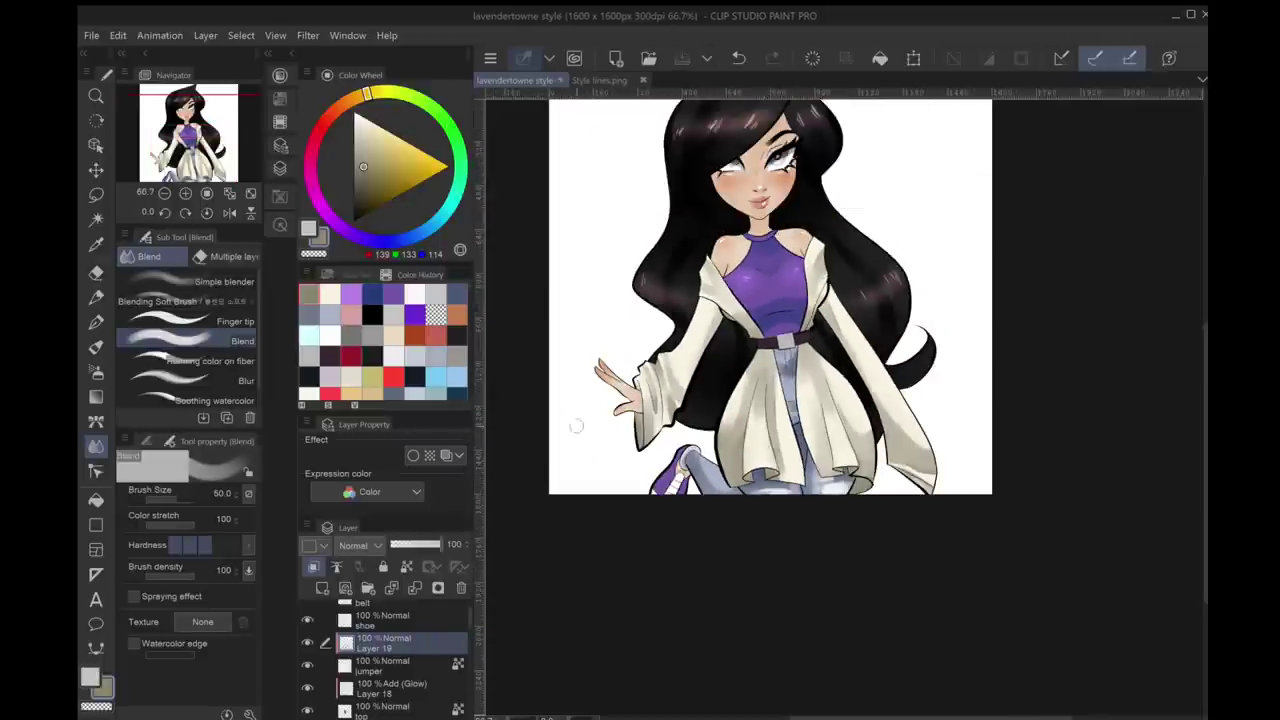
Refine the shading on the coat's lapels and raised cuff with the Blend tool at size 30
{"action": "scroll", "coordinate": [600, 400], "scroll_direction": "up", "scroll_amount": 4}
{"action": "key", "text": "bracketleft"}
{"action": "key", "text": "bracketleft"}
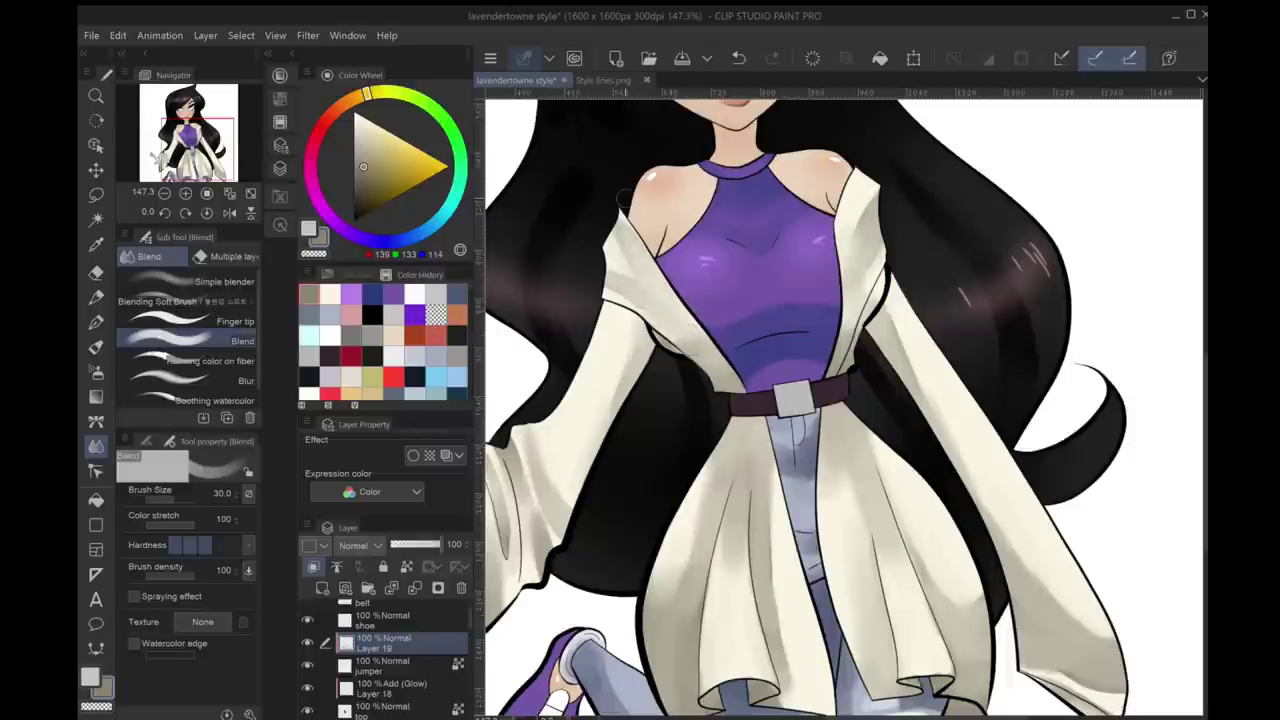
{"action": "left_click_drag", "start_coordinate": [892, 196], "coordinate": [1054, 200]}
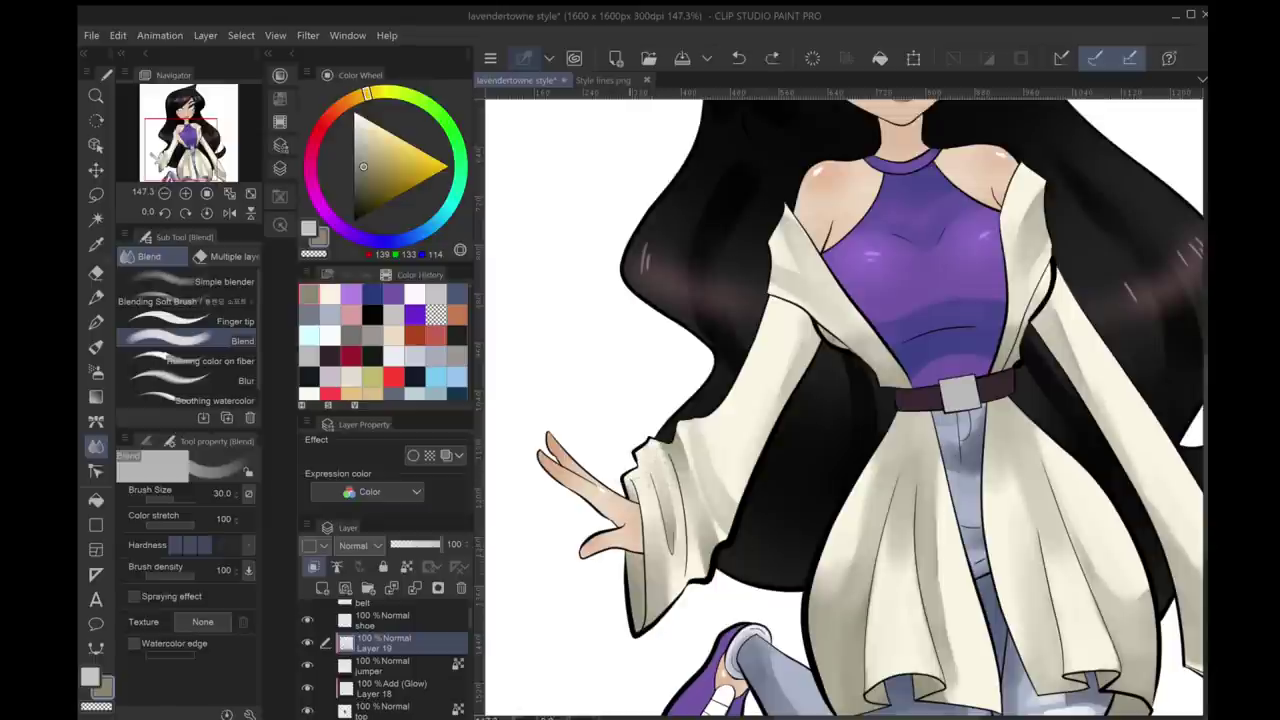
{"action": "key", "text": "ctrl+0"}
Add a new clipped layer above the shoe layer and sample the shoe's purple for the Gouache 2 brush
{"action": "key", "text": "ctrl+shift+n"}
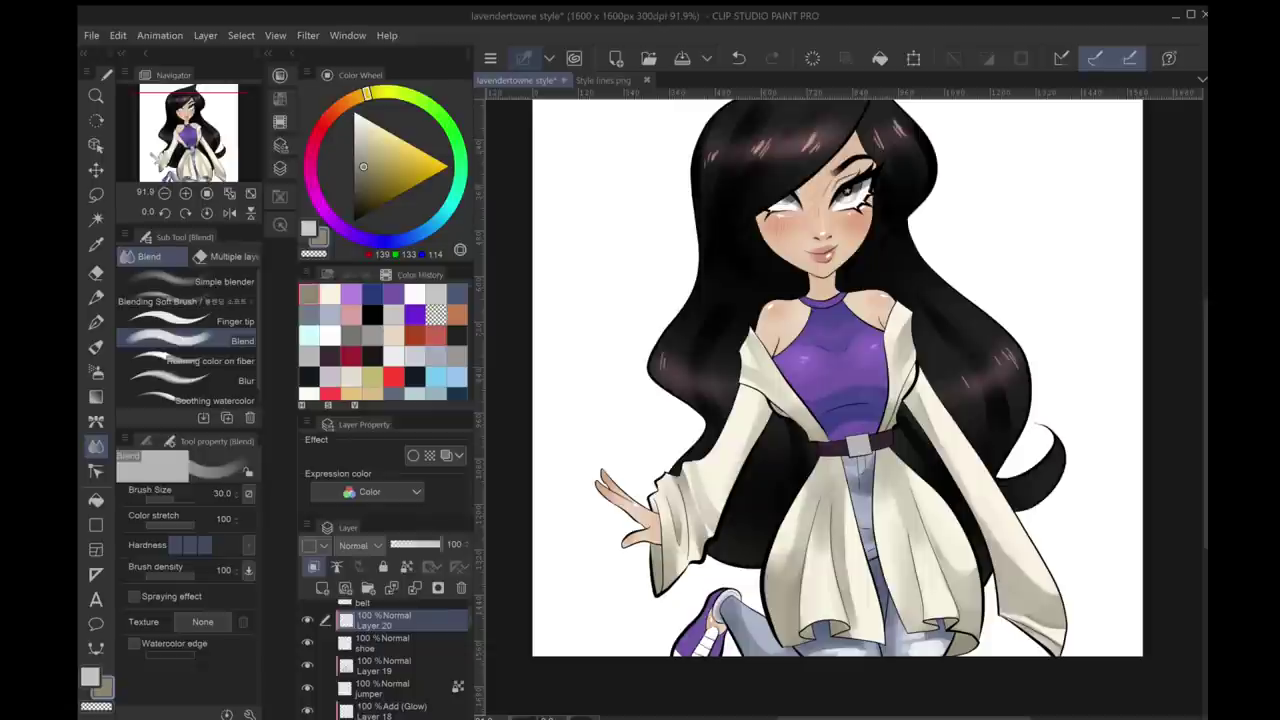
{"action": "scroll", "coordinate": [838, 376], "scroll_direction": "up", "scroll_amount": 3}
{"action": "key", "text": "b"}
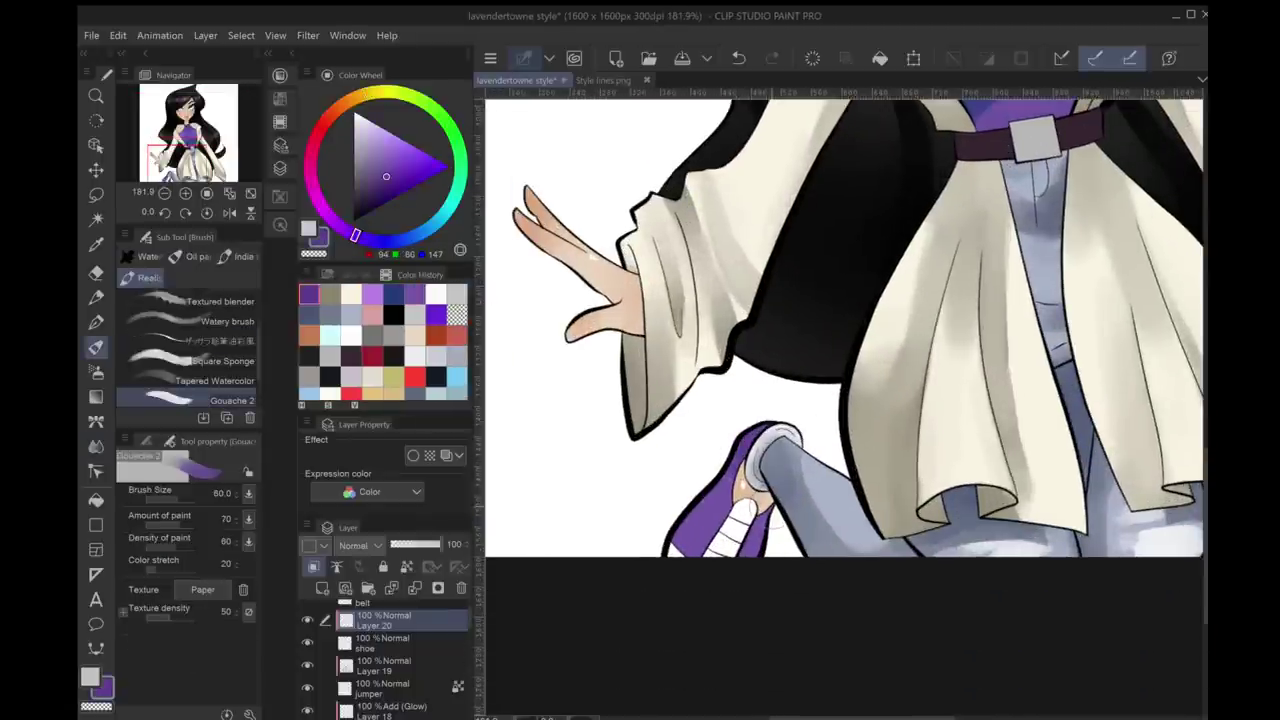
{"action": "key", "text": "ctrl+z"}
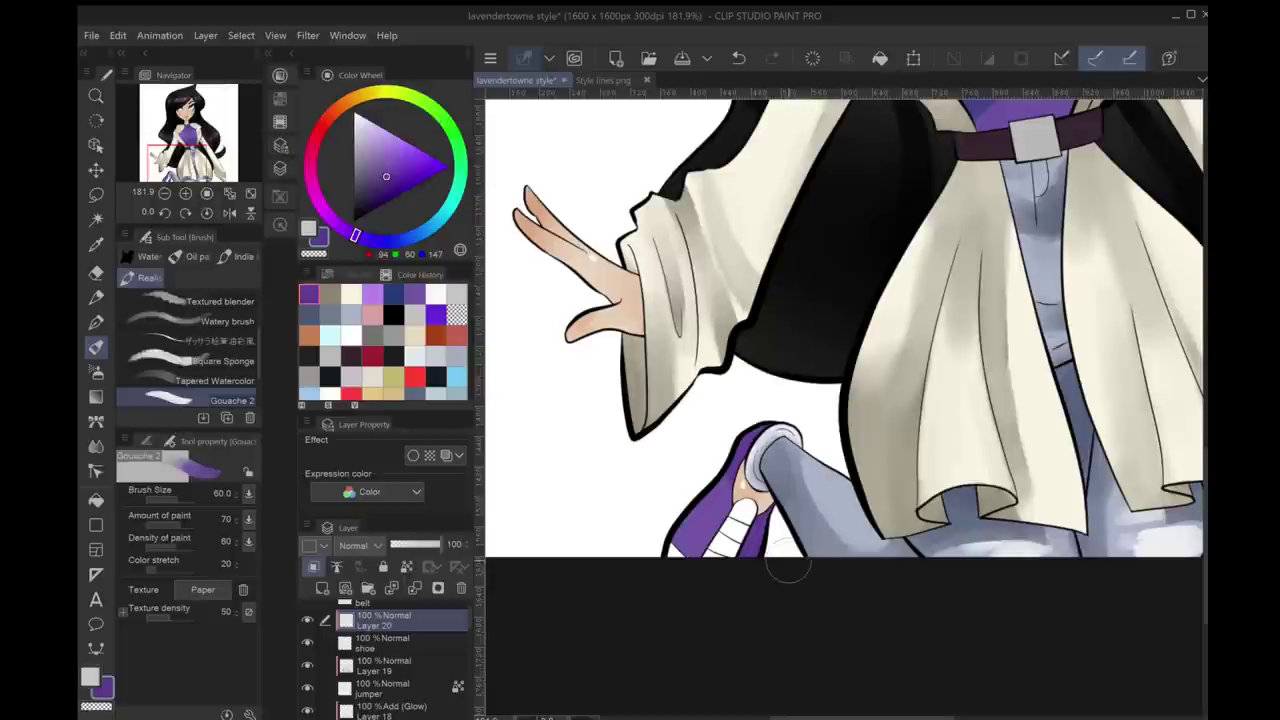
Shade the shoe's white straps in gray-beige (RGB 139, 133, 114) with Gouache 2 at size 30
{"action": "left_click", "coordinate": [730, 535], "text": "alt"}
{"action": "left_click_drag", "start_coordinate": [748, 502], "coordinate": [718, 563]}
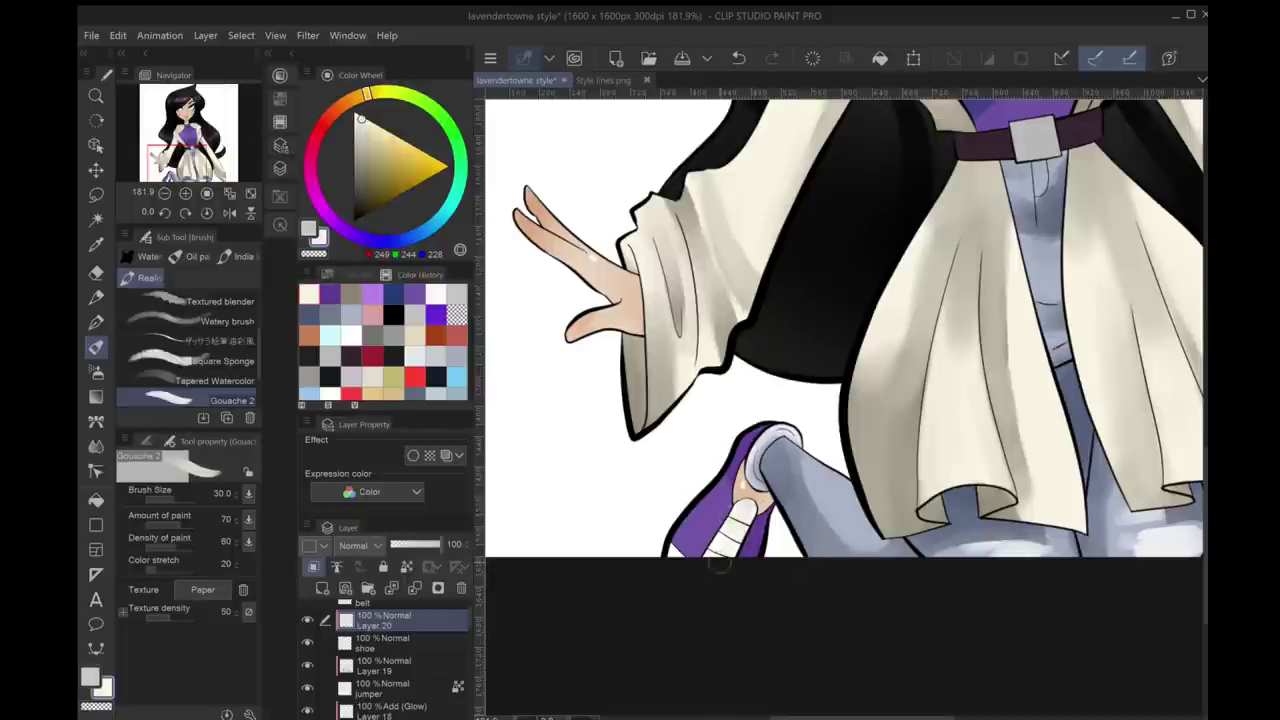
{"action": "left_click", "coordinate": [740, 520], "text": "alt"}
{"action": "left_click_drag", "start_coordinate": [745, 500], "coordinate": [725, 545]}
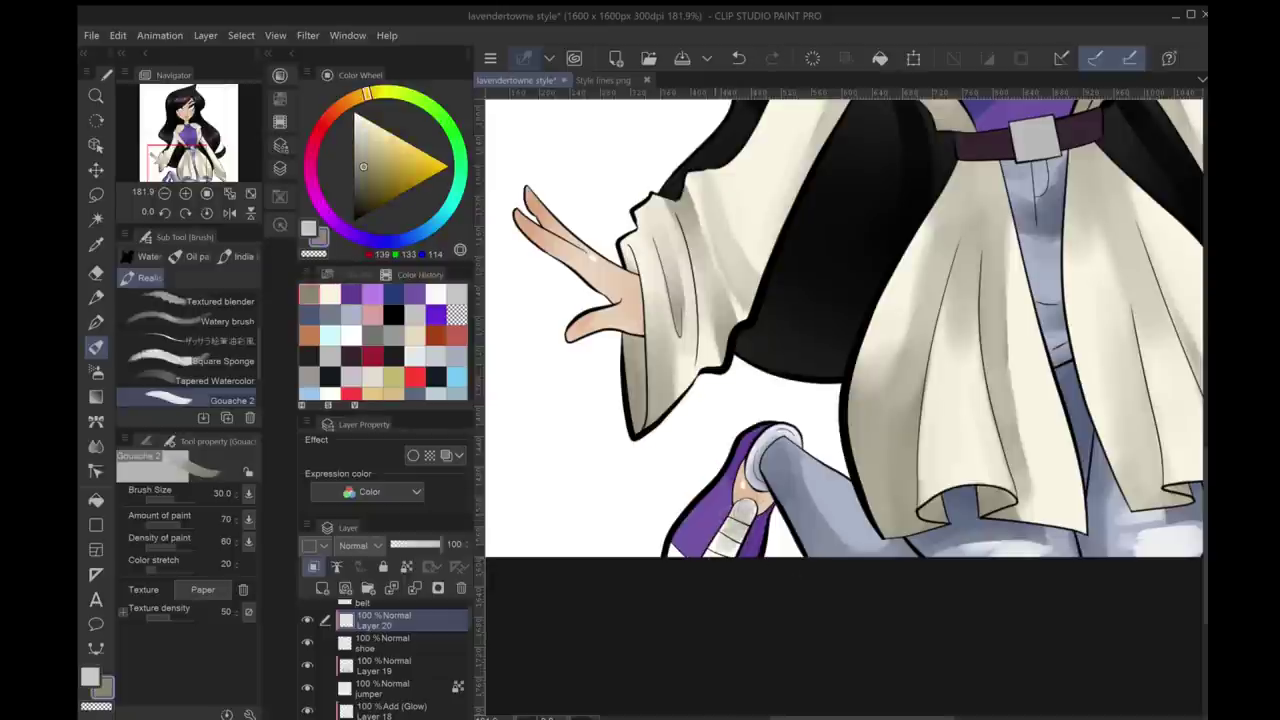
{"action": "scroll", "coordinate": [826, 440], "scroll_direction": "up", "scroll_amount": 1}
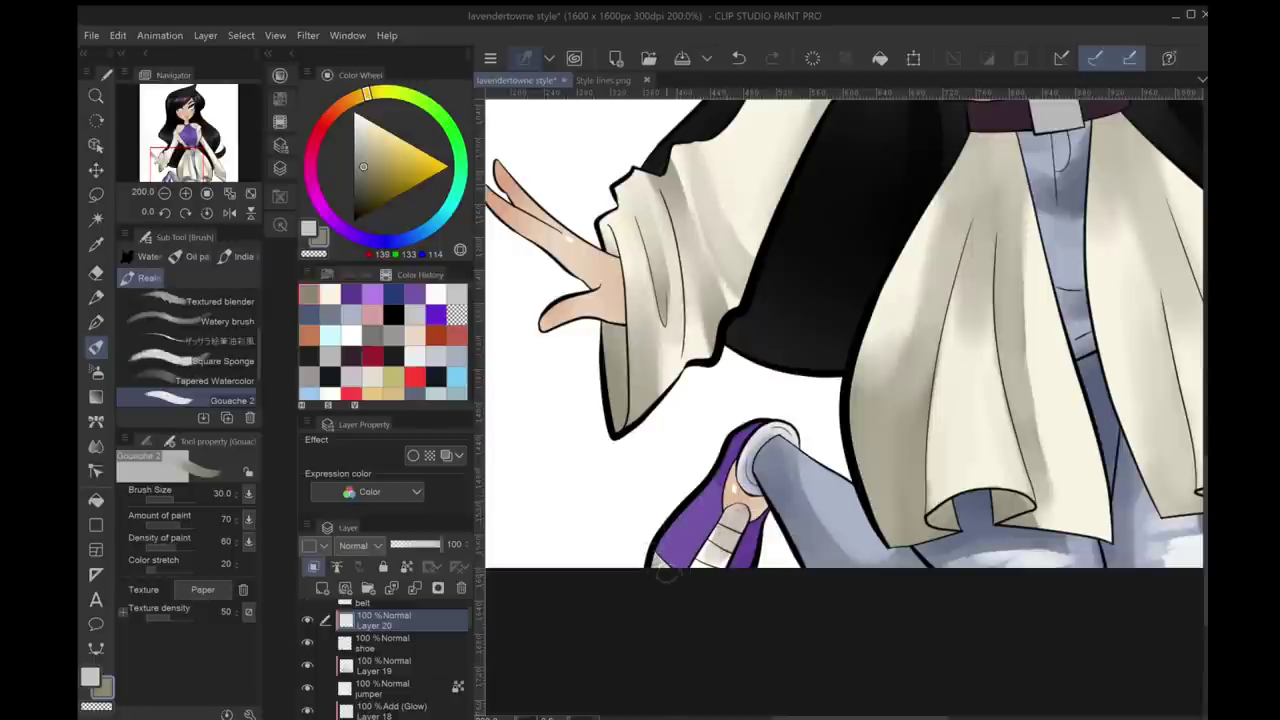
Soften the shoe strap shadows with the Blend tool at size 30, and return to Gouache 2 with the shoe's purple
{"action": "key", "text": "j"}
{"action": "left_click_drag", "start_coordinate": [698, 276], "coordinate": [655, 433]}
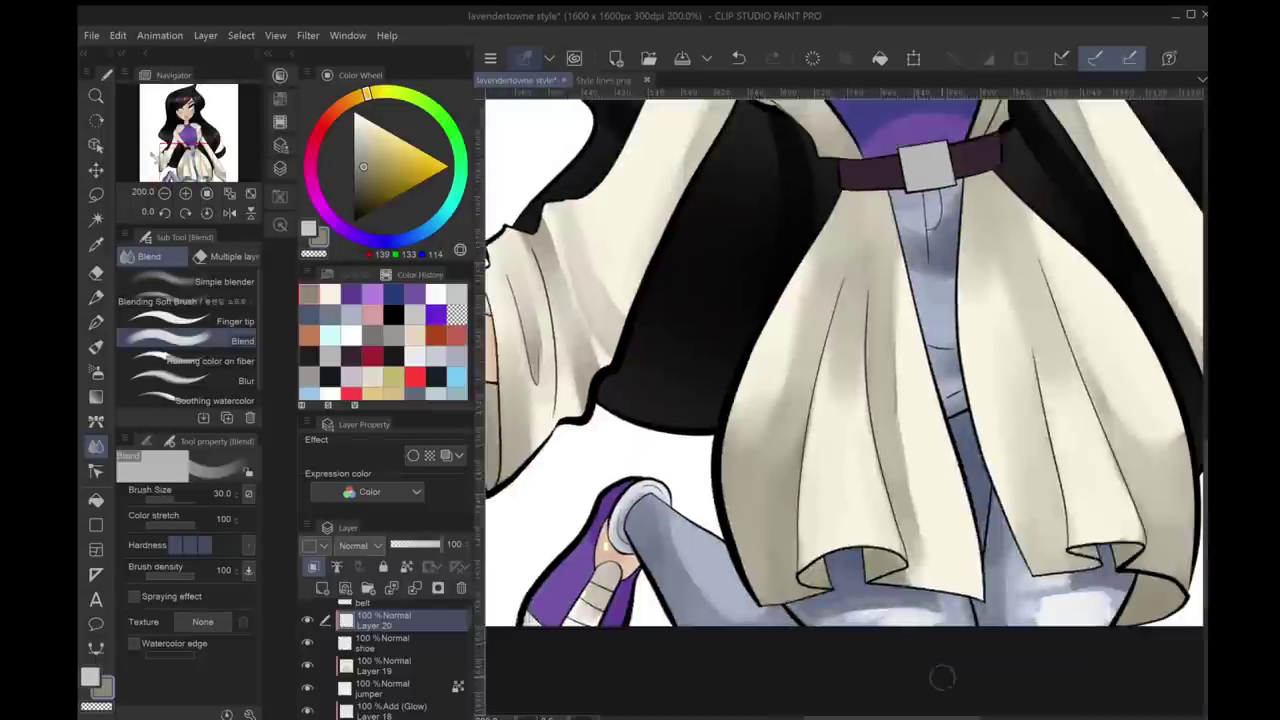
{"action": "scroll", "coordinate": [655, 433], "scroll_direction": "down", "scroll_amount": 4}
{"action": "key", "text": "b"}
{"action": "key", "text": "ctrl+z"}
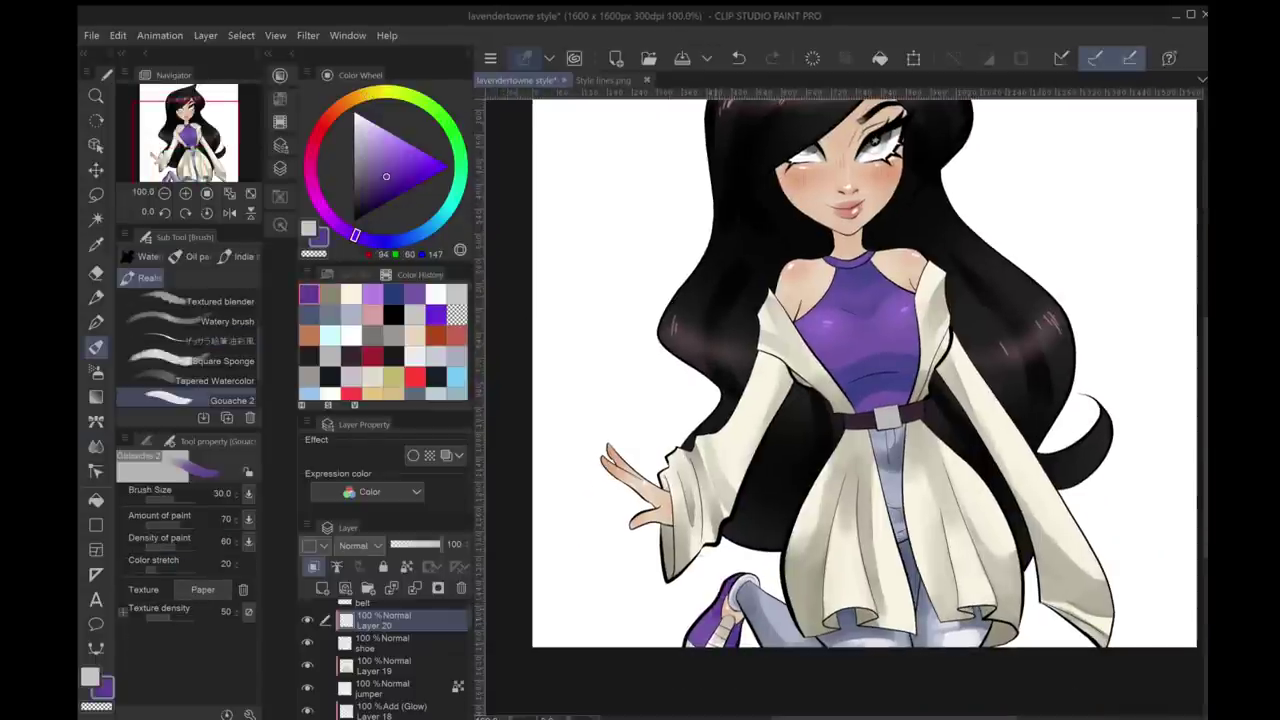
Select the top's layer and rework its upper chest shading in purple (RGB 117, 86, 165) with Gouache 2 at size 60
{"action": "left_click_drag", "start_coordinate": [840, 400], "coordinate": [752, 396]}
{"action": "scroll", "coordinate": [752, 396], "scroll_direction": "up", "scroll_amount": 3}
{"action": "left_click", "coordinate": [750, 450], "text": "ctrl+shift"}
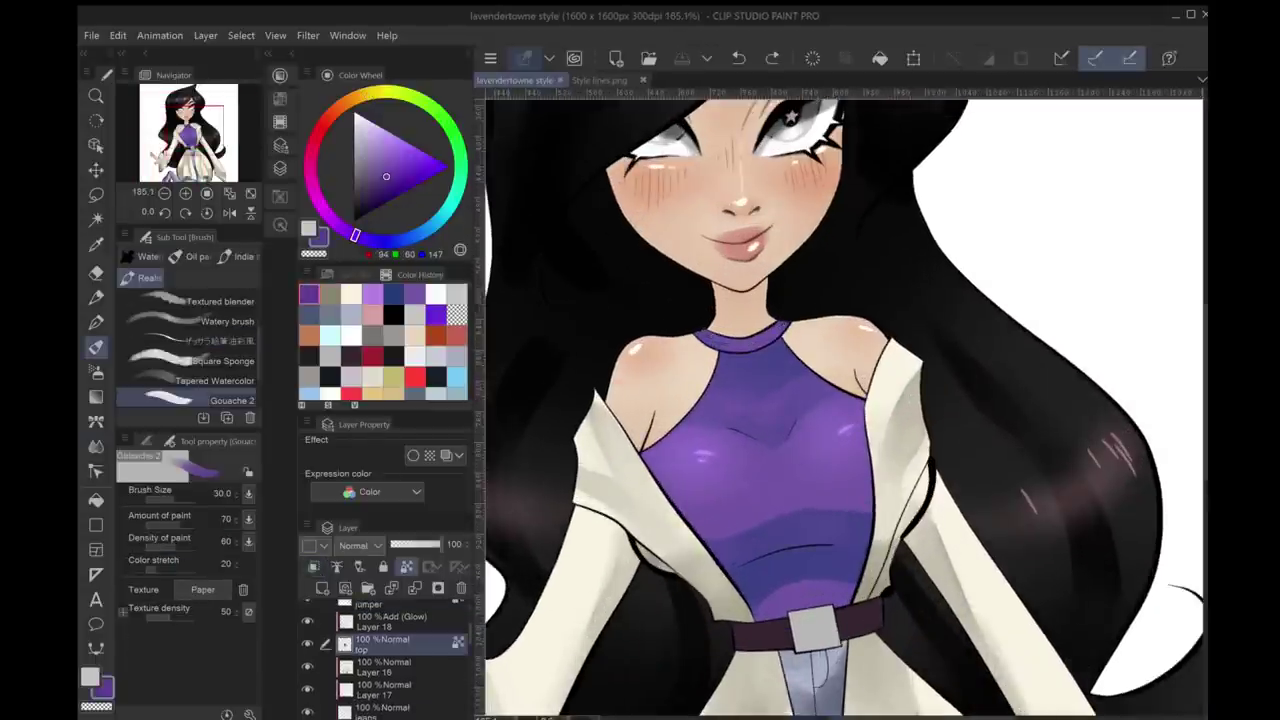
{"action": "left_click", "coordinate": [644, 451], "text": "alt"}
{"action": "left_click_drag", "start_coordinate": [740, 365], "coordinate": [790, 372]}
{"action": "key", "text": "bracketright"}
{"action": "key", "text": "bracketright"}
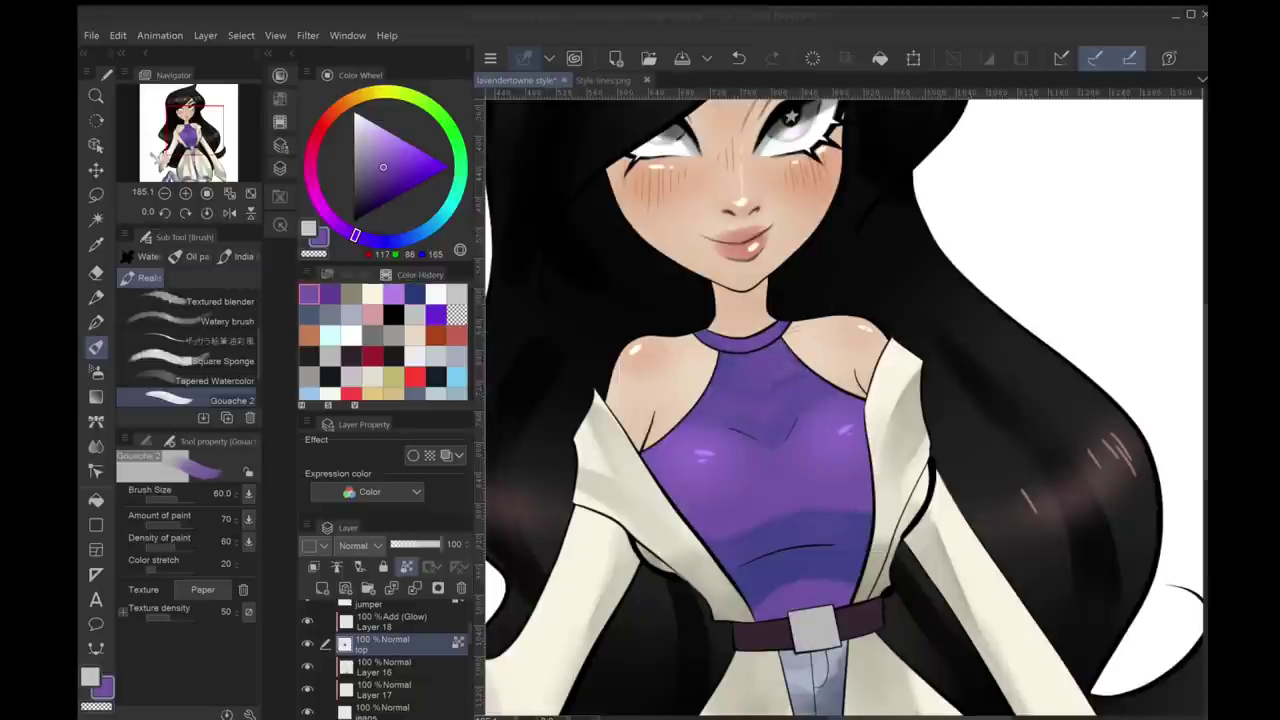
Touch up the top's shadows in dark blue (RGB 37, 59, 119) with Gouache 2 and undo the last stroke
{"action": "scroll", "coordinate": [857, 300], "scroll_direction": "up", "scroll_amount": 1}
{"action": "key", "text": "bracketleft"}
{"action": "key", "text": "bracketleft"}
{"action": "key", "text": "bracketleft"}
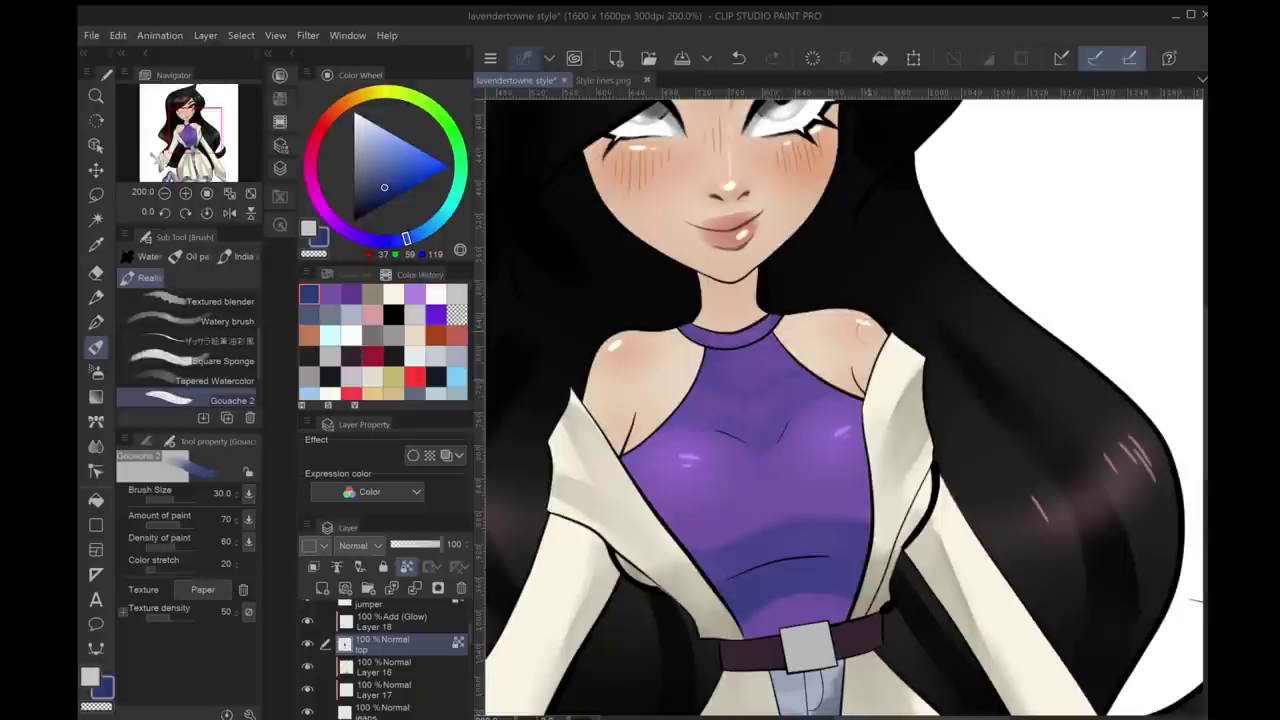
{"action": "key", "text": "ctrl+z"}
{"action": "key", "text": "ctrl+0"}
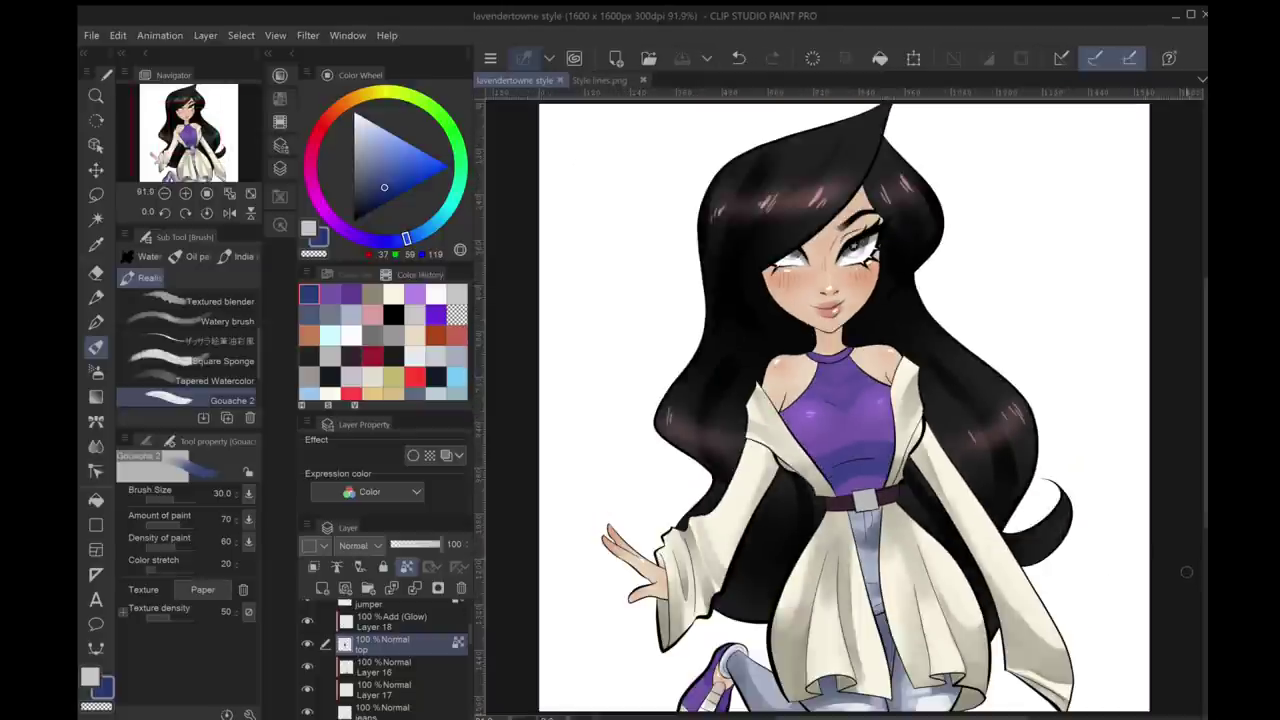
Select Layer 5 above the skin layer and deepen the blush on both cheeks in red (RGB 194, 96, 83)
{"action": "left_click_drag", "start_coordinate": [850, 400], "coordinate": [785, 385]}
{"action": "scroll", "coordinate": [390, 660], "scroll_direction": "down", "scroll_amount": 5}
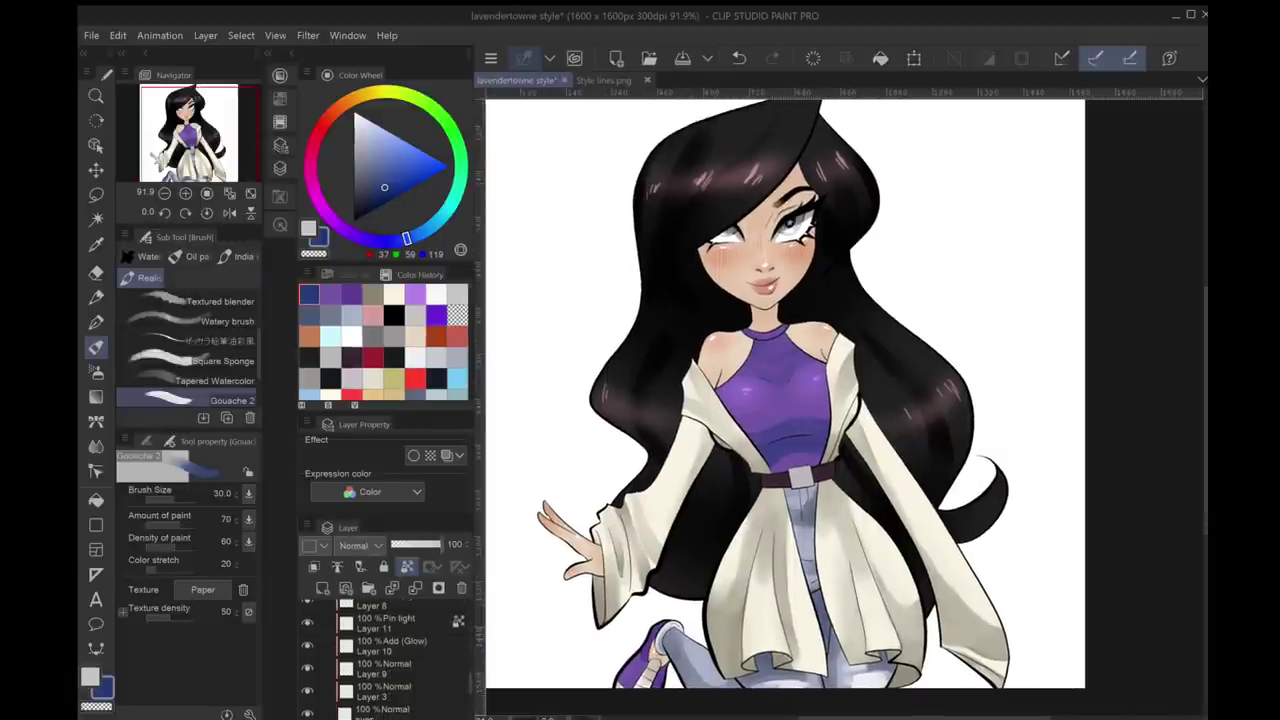
{"action": "scroll", "coordinate": [390, 660], "scroll_direction": "down", "scroll_amount": 5}
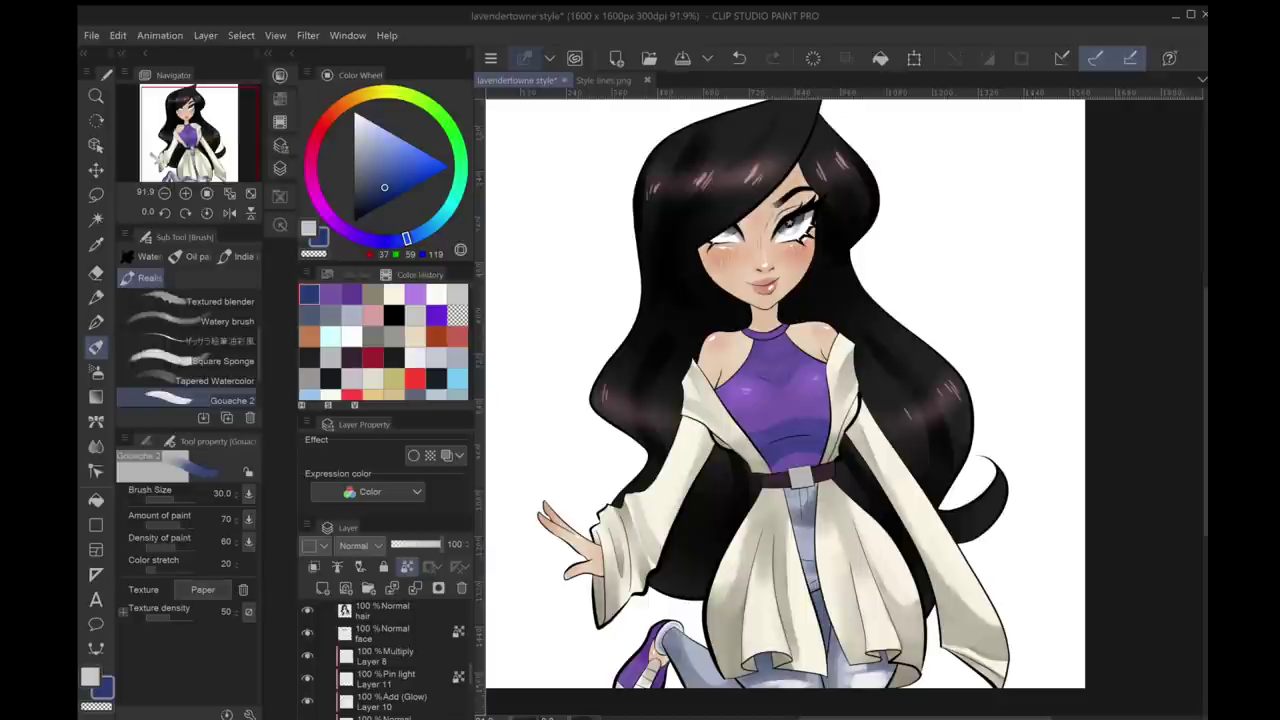
{"action": "scroll", "coordinate": [390, 660], "scroll_direction": "down", "scroll_amount": 1}
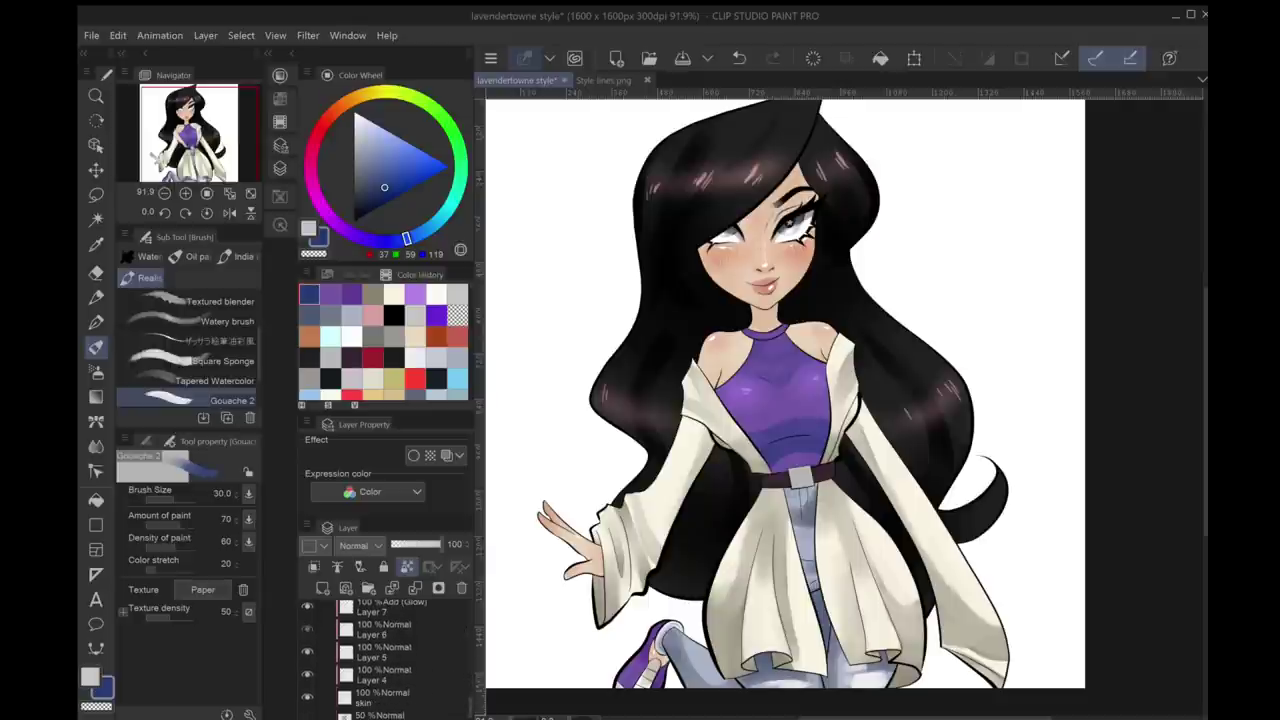
{"action": "left_click", "coordinate": [390, 652]}
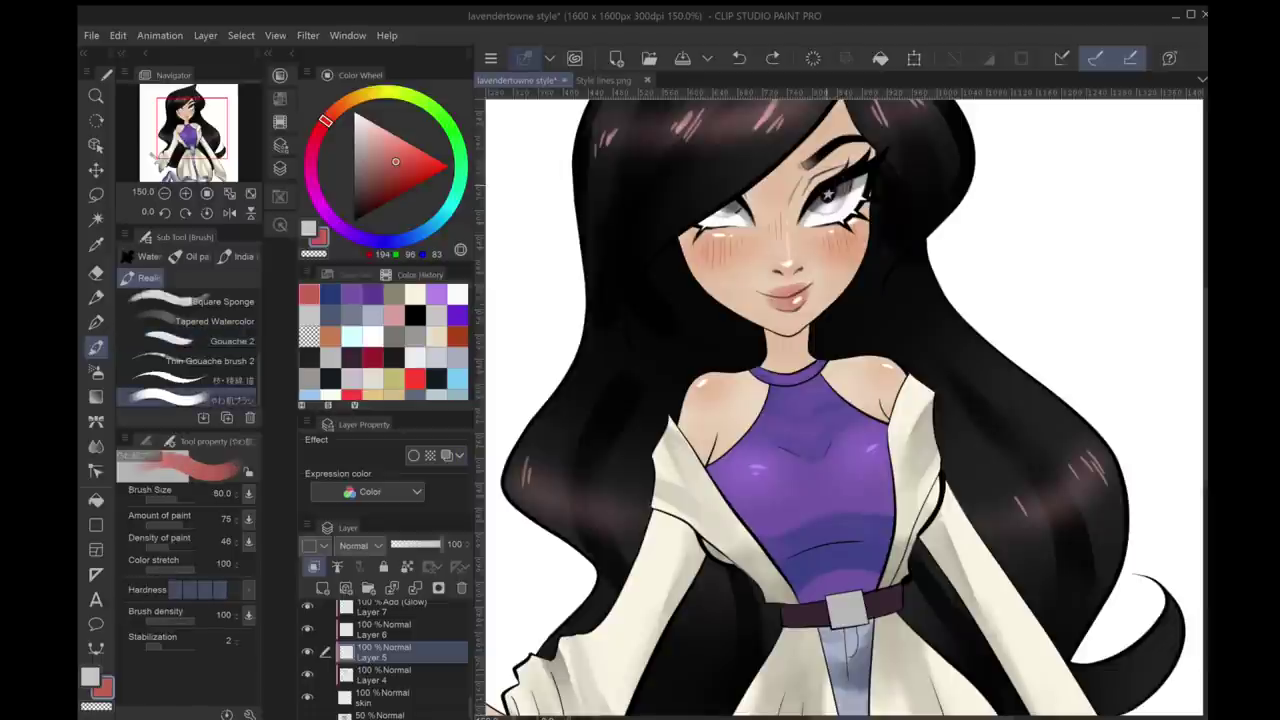
{"action": "left_click_drag", "start_coordinate": [684, 232], "coordinate": [746, 276]}
{"action": "left_click_drag", "start_coordinate": [768, 192], "coordinate": [792, 228]}
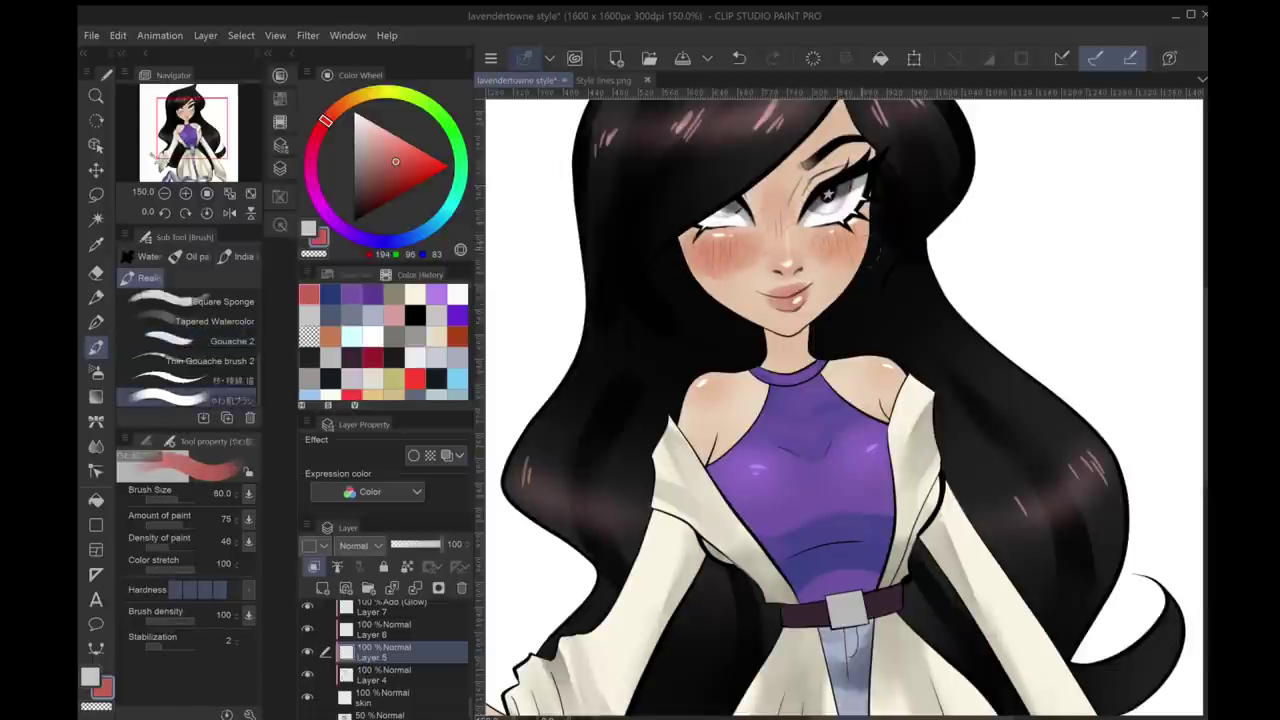
{"action": "left_click_drag", "start_coordinate": [892, 248], "coordinate": [916, 286]}
Soften the cheek blush with the Blend tool at size 60 and undo the last stroke
{"action": "key", "text": "j"}
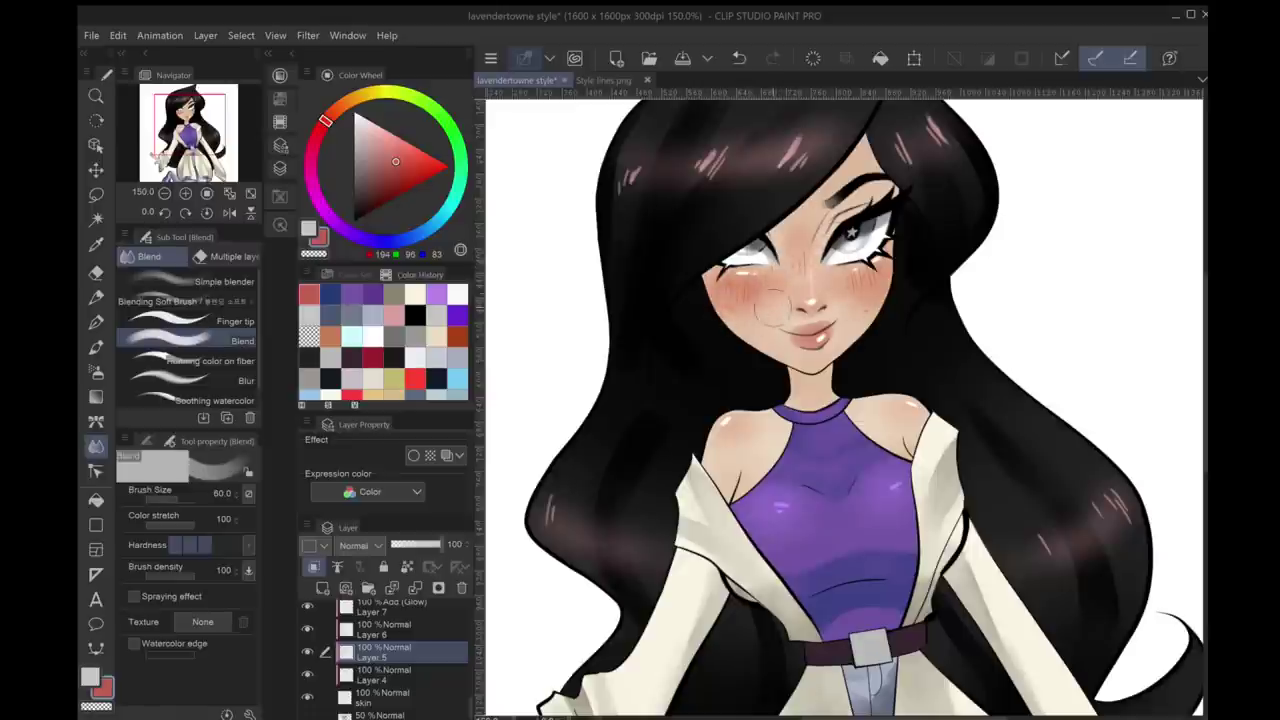
{"action": "left_click_drag", "start_coordinate": [790, 276], "coordinate": [778, 302]}
{"action": "key", "text": "ctrl+0"}
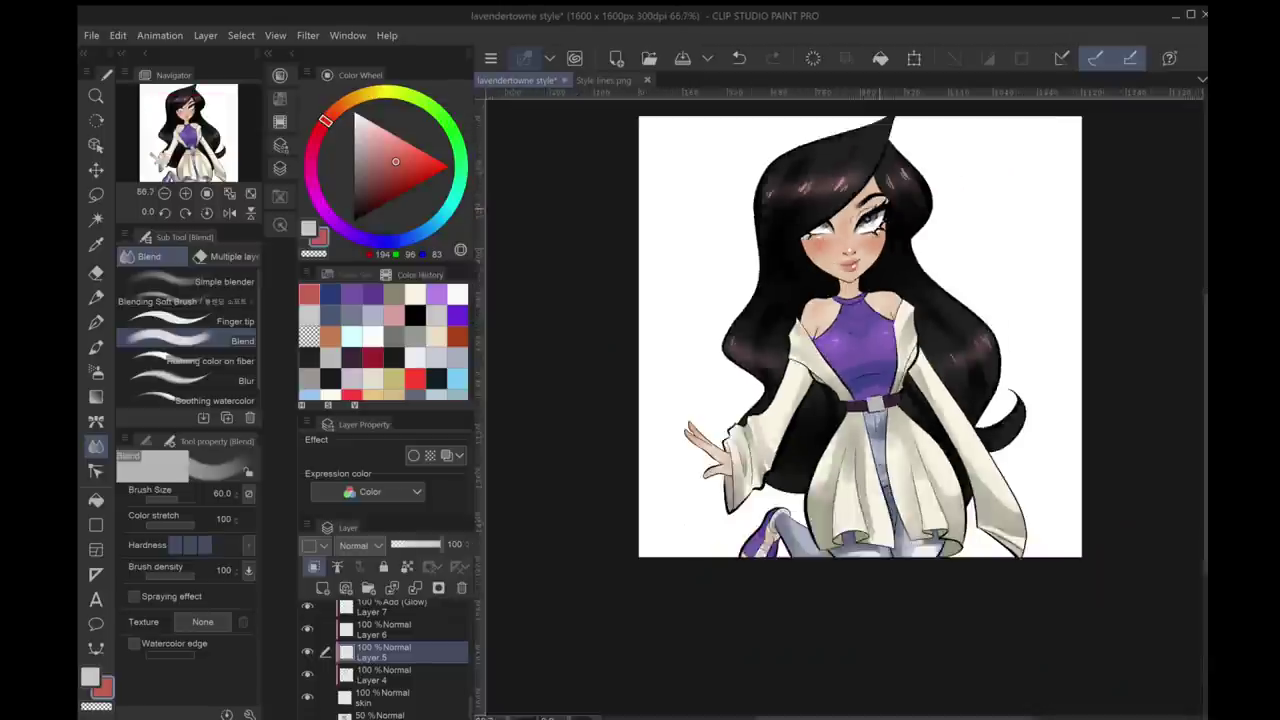
{"action": "scroll", "coordinate": [845, 405], "scroll_direction": "up", "scroll_amount": 5}
{"action": "key", "text": "bracketleft"}
{"action": "key", "text": "ctrl+z"}
Add blush to both shoulders in the same red (RGB 194, 96, 83) with the realistic brush at size 60
{"action": "key", "text": "ctrl+0"}
{"action": "scroll", "coordinate": [768, 483], "scroll_direction": "up", "scroll_amount": 4}
{"action": "key", "text": "b"}
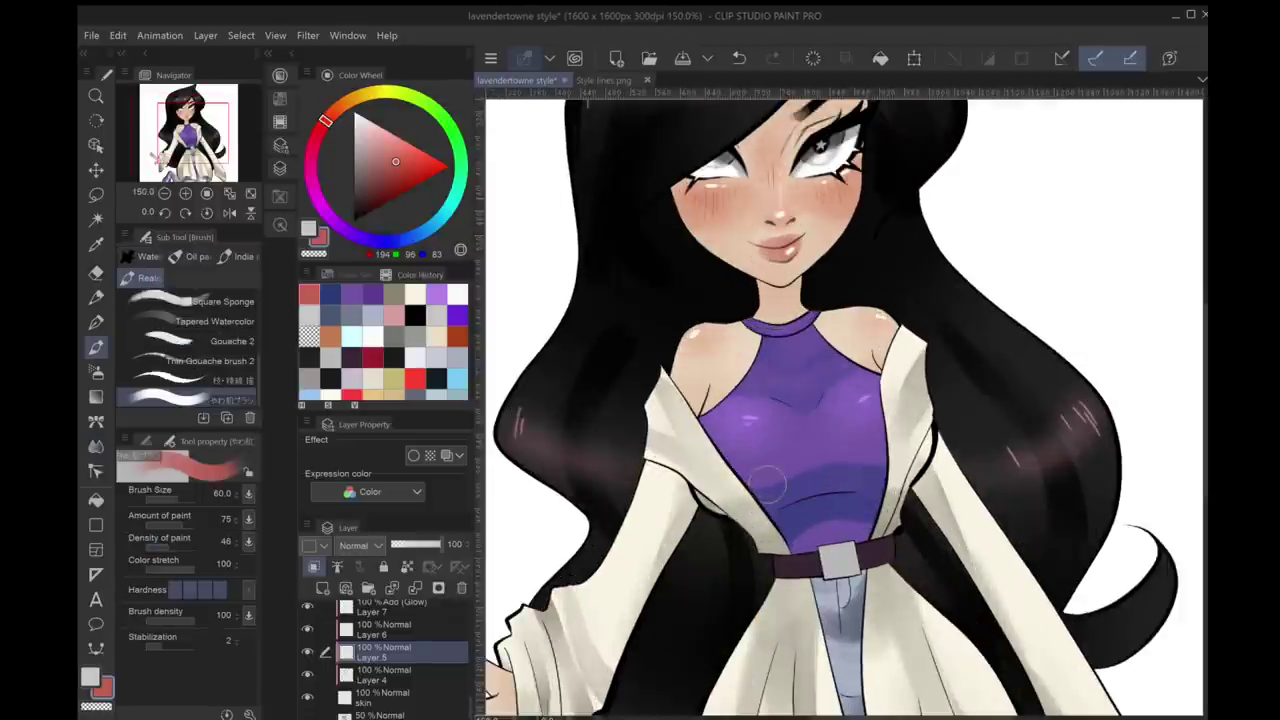
{"action": "scroll", "coordinate": [934, 332], "scroll_direction": "up", "scroll_amount": 2}
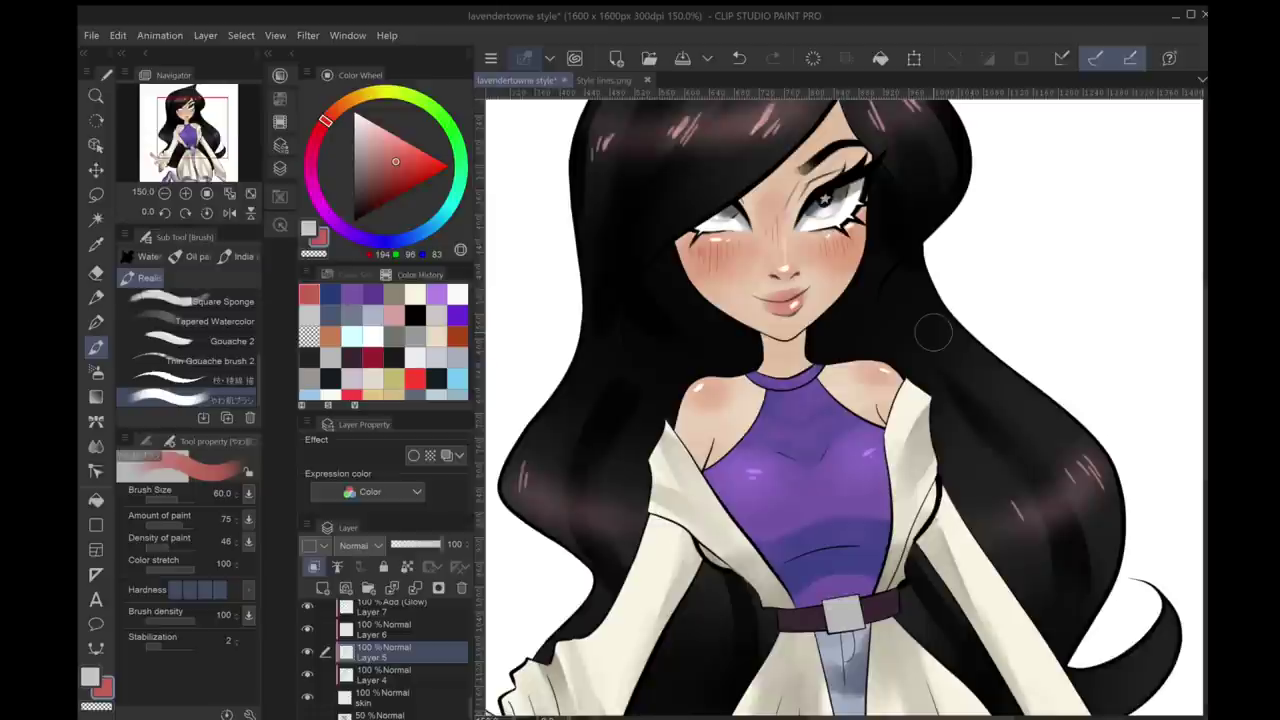
Add a clipped layer above the belt layer and paint belt highlights in dusty plum (RGB 118, 86, 108) at size 20
{"action": "scroll", "coordinate": [378, 628], "scroll_direction": "up", "scroll_amount": 5}
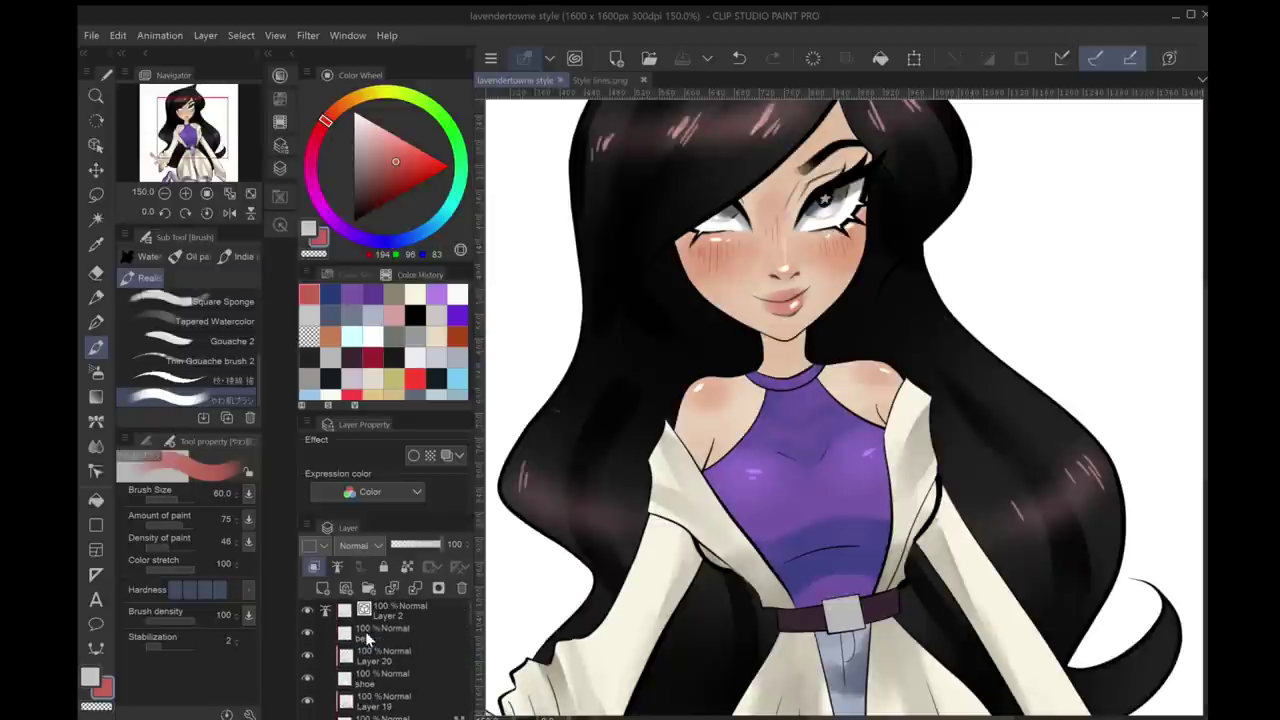
{"action": "left_click", "coordinate": [365, 631]}
{"action": "scroll", "coordinate": [829, 404], "scroll_direction": "down", "scroll_amount": 2}
{"action": "key", "text": "i"}
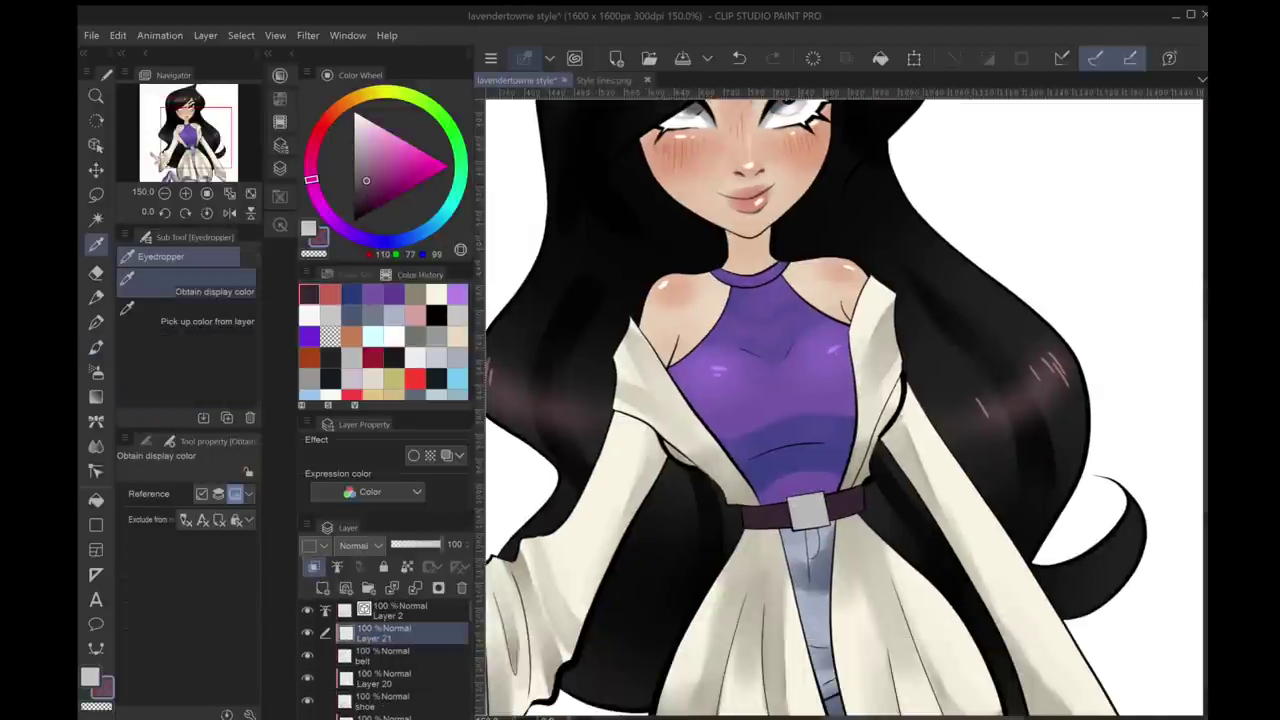
{"action": "key", "text": "b"}
{"action": "scroll", "coordinate": [835, 412], "scroll_direction": "up", "scroll_amount": 2}
{"action": "key", "text": "ctrl+z"}
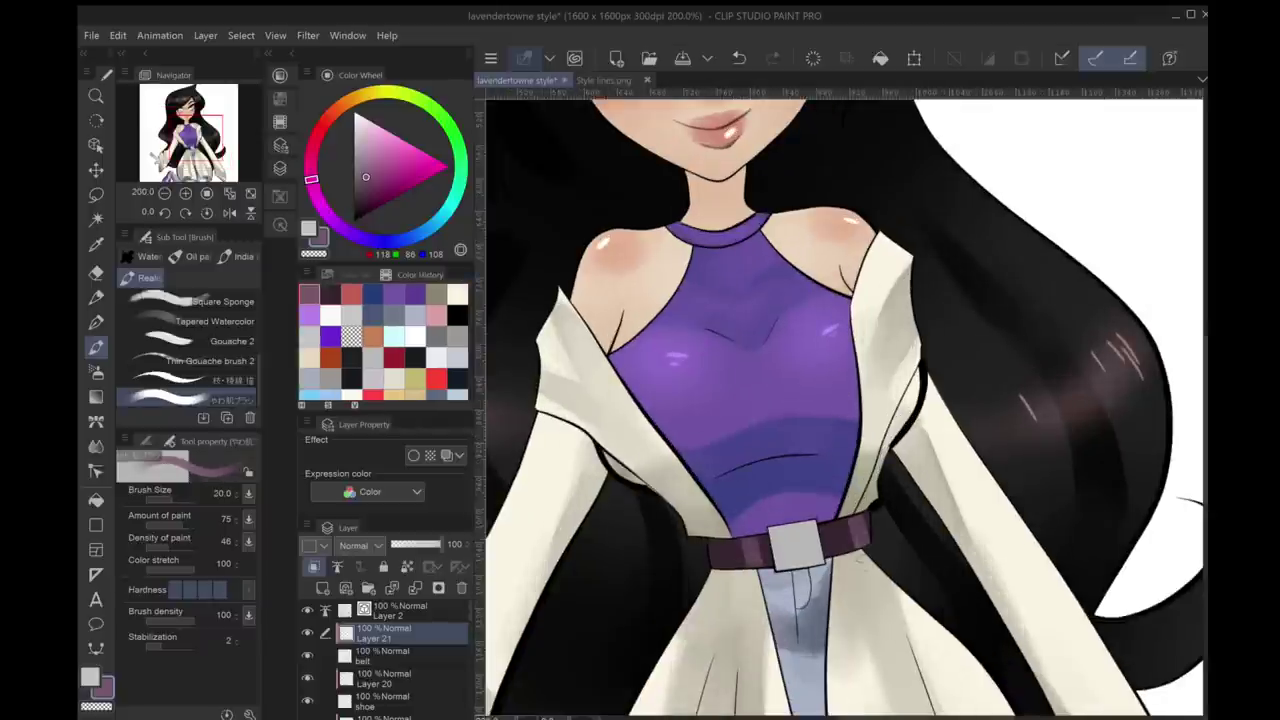
{"action": "key", "text": "ctrl+y"}
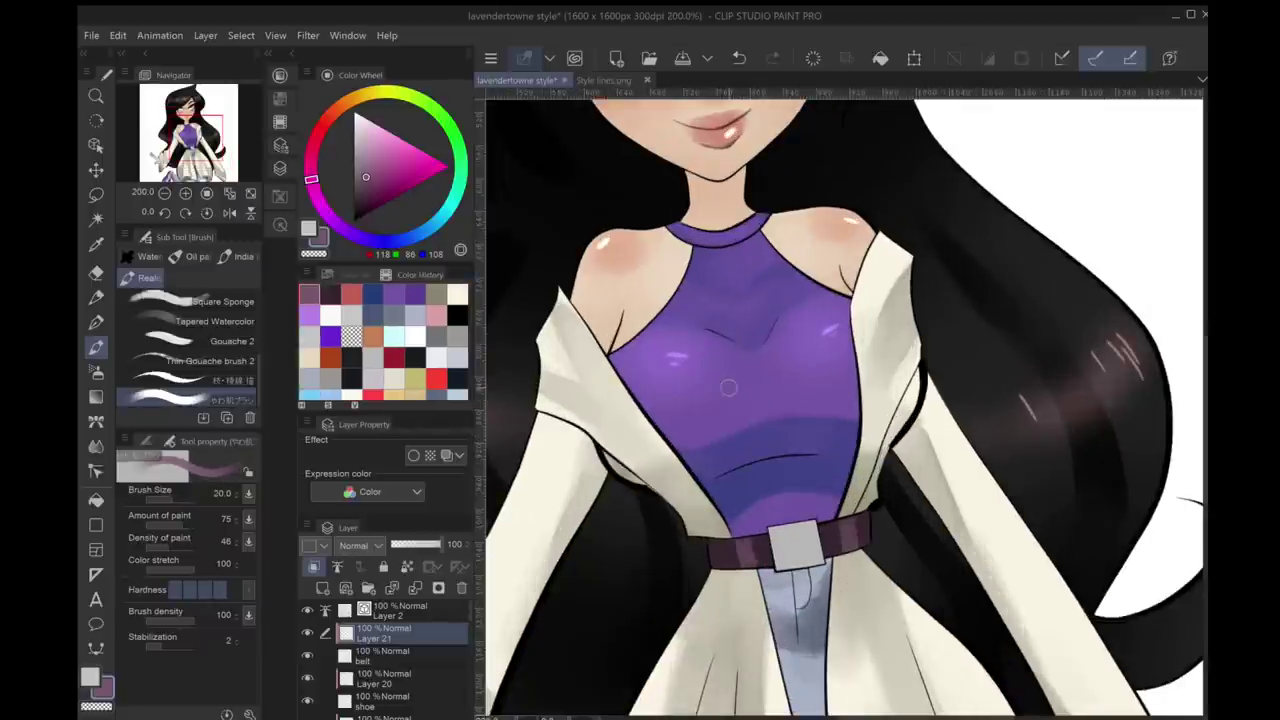
Add dark plum shadows (RGB 46, 22, 38) to the belt at size 12 and refine its highlights at size 10
{"action": "left_click", "coordinate": [761, 550], "text": "alt"}
{"action": "scroll", "coordinate": [845, 404], "scroll_direction": "down", "scroll_amount": 2}
{"action": "scroll", "coordinate": [845, 404], "scroll_direction": "up", "scroll_amount": 2}
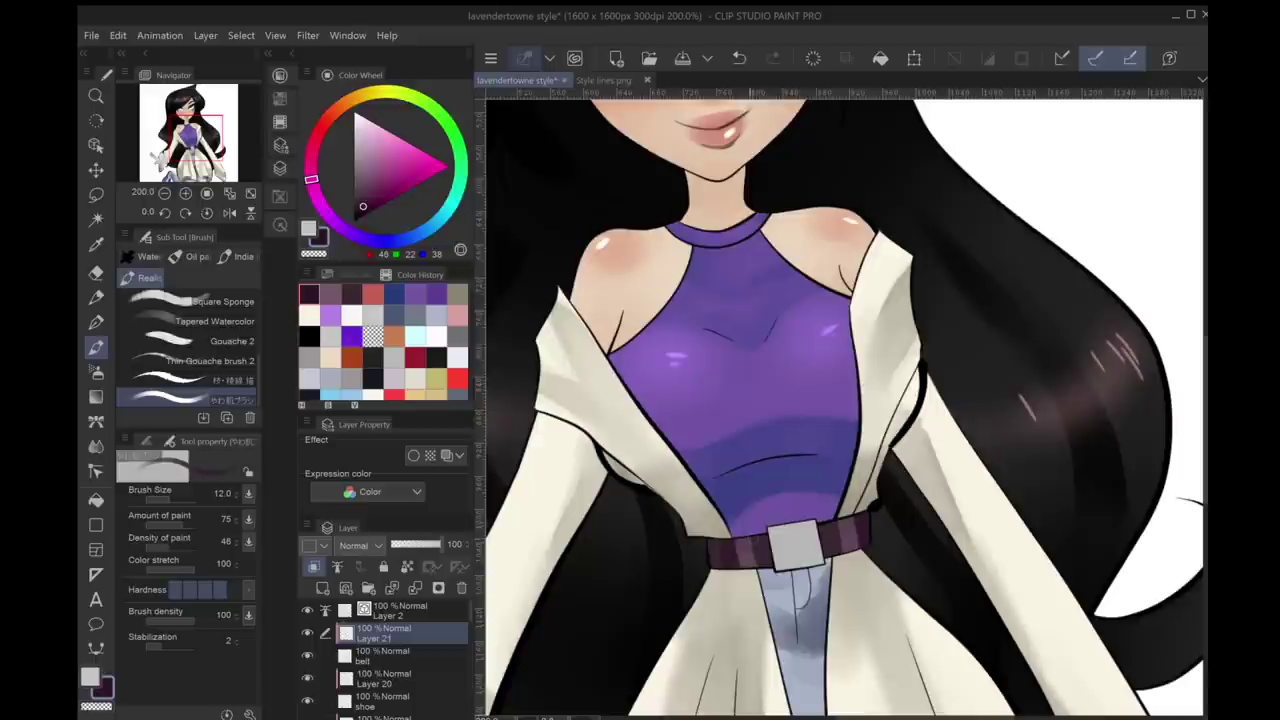
{"action": "key", "text": "ctrl+z"}
{"action": "left_click_drag", "start_coordinate": [828, 530], "coordinate": [828, 550]}
{"action": "scroll", "coordinate": [796, 450], "scroll_direction": "up", "scroll_amount": 1}
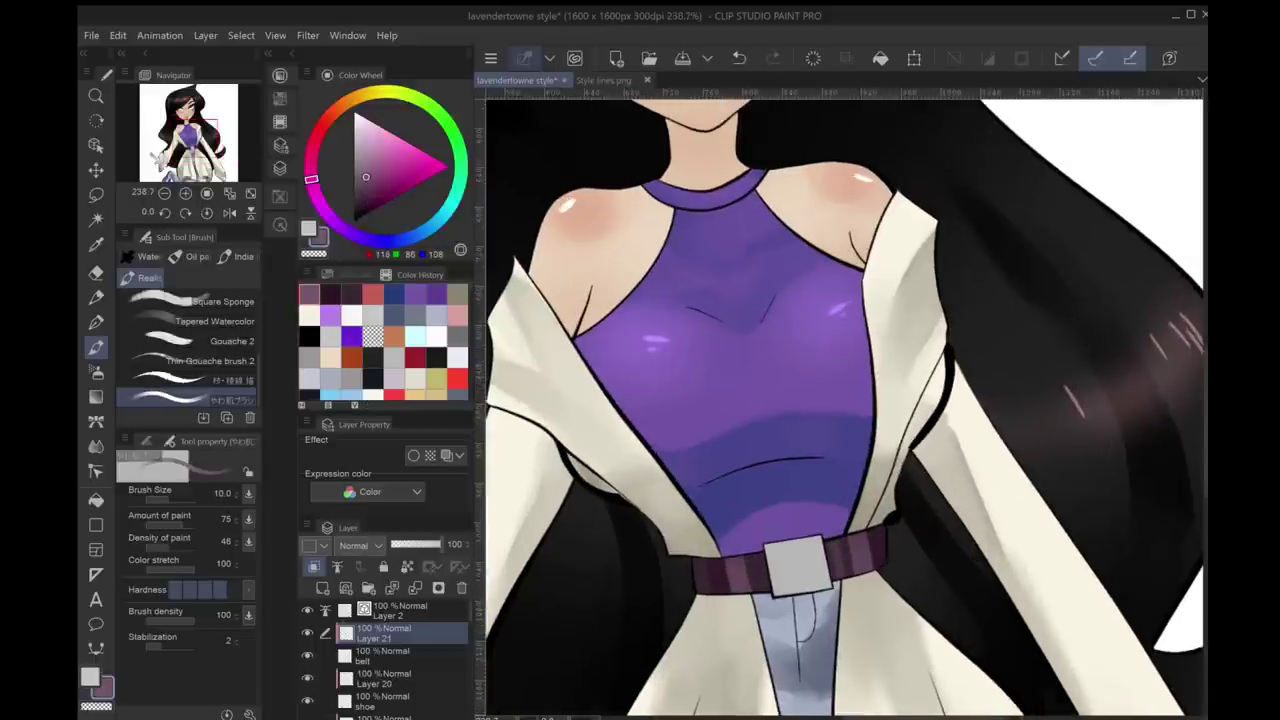
Shade the belt buckle in gray (RGB 116, 116, 116) at size 17 and add white highlights for a metallic look
{"action": "key", "text": "ctrl+z"}
{"action": "key", "text": "ctrl+z"}
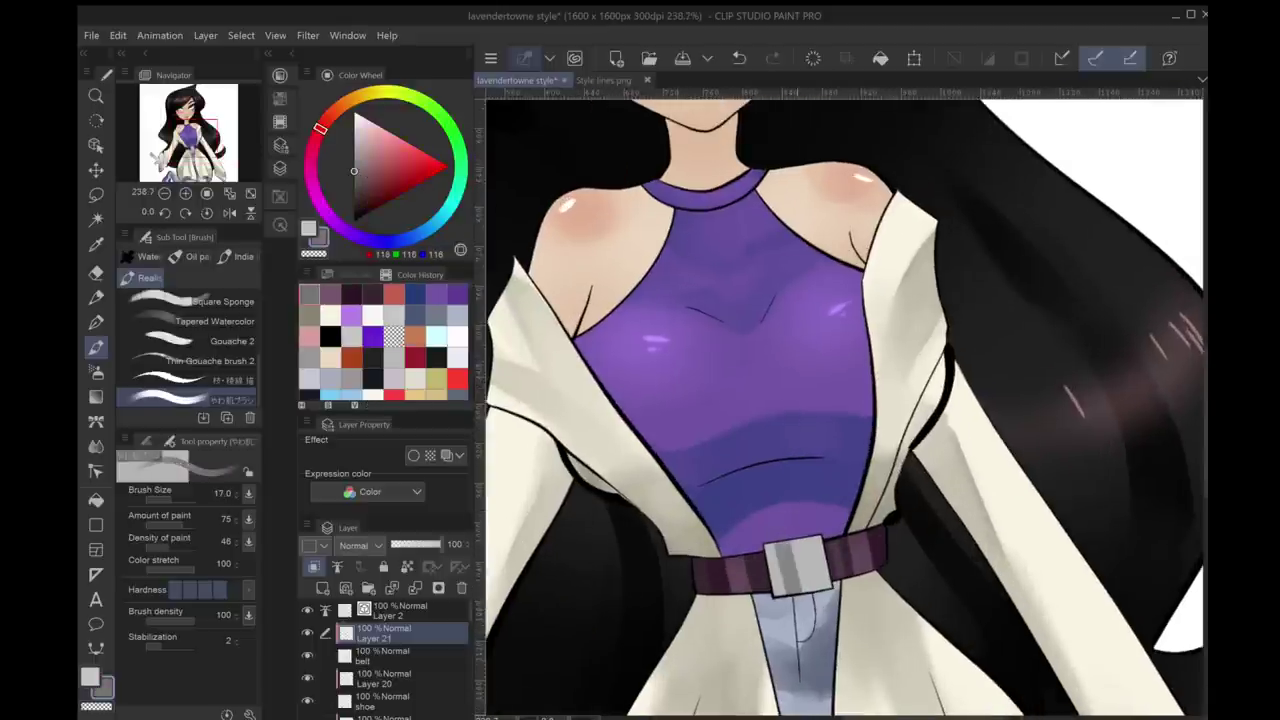
{"action": "left_click", "coordinate": [800, 575], "text": "alt"}
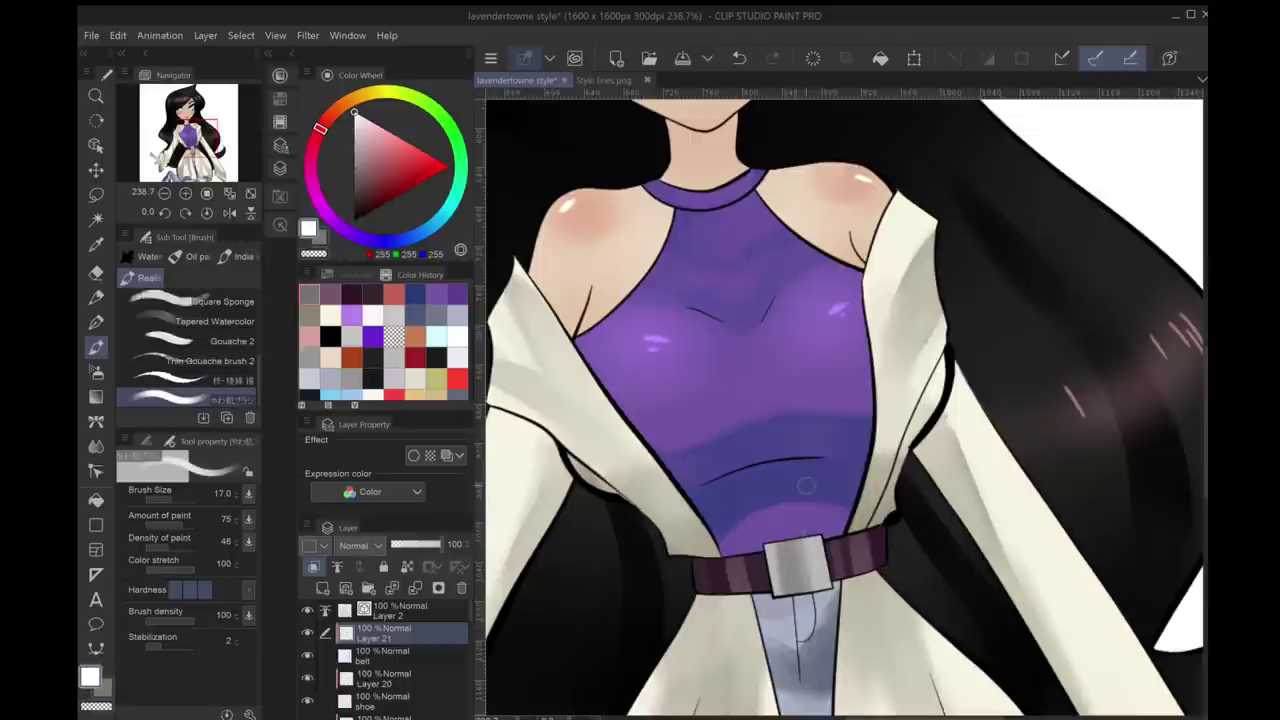
{"action": "left_click_drag", "start_coordinate": [798, 545], "coordinate": [805, 588]}
{"action": "key", "text": "ctrl+z"}
{"action": "key", "text": "ctrl+z"}
{"action": "key", "text": "ctrl+alt+0"}
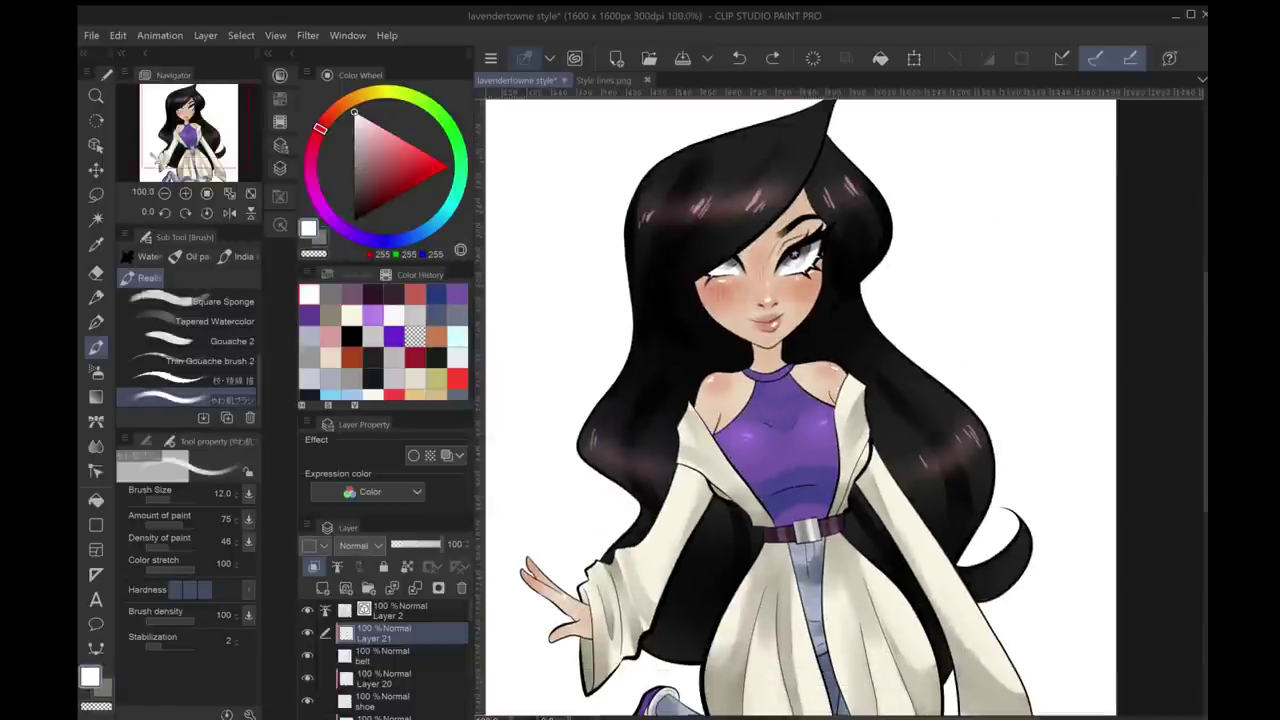
Add a clipped layer above line art Layer 2 and recolor the lines orange (RGB 194, 124, 80) with the Turnip pen at size 200
{"action": "key", "text": "ctrl+shift+n"}
{"action": "scroll", "coordinate": [800, 400], "scroll_direction": "down", "scroll_amount": 2}
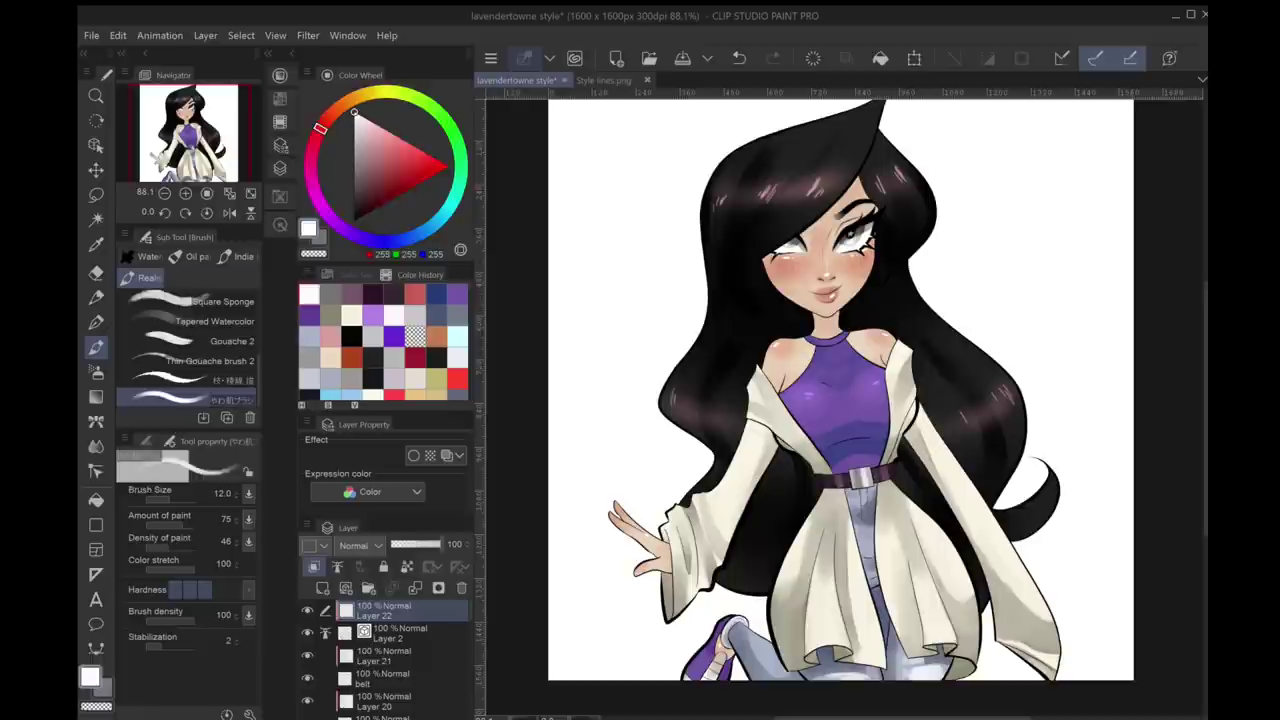
{"action": "key", "text": "p"}
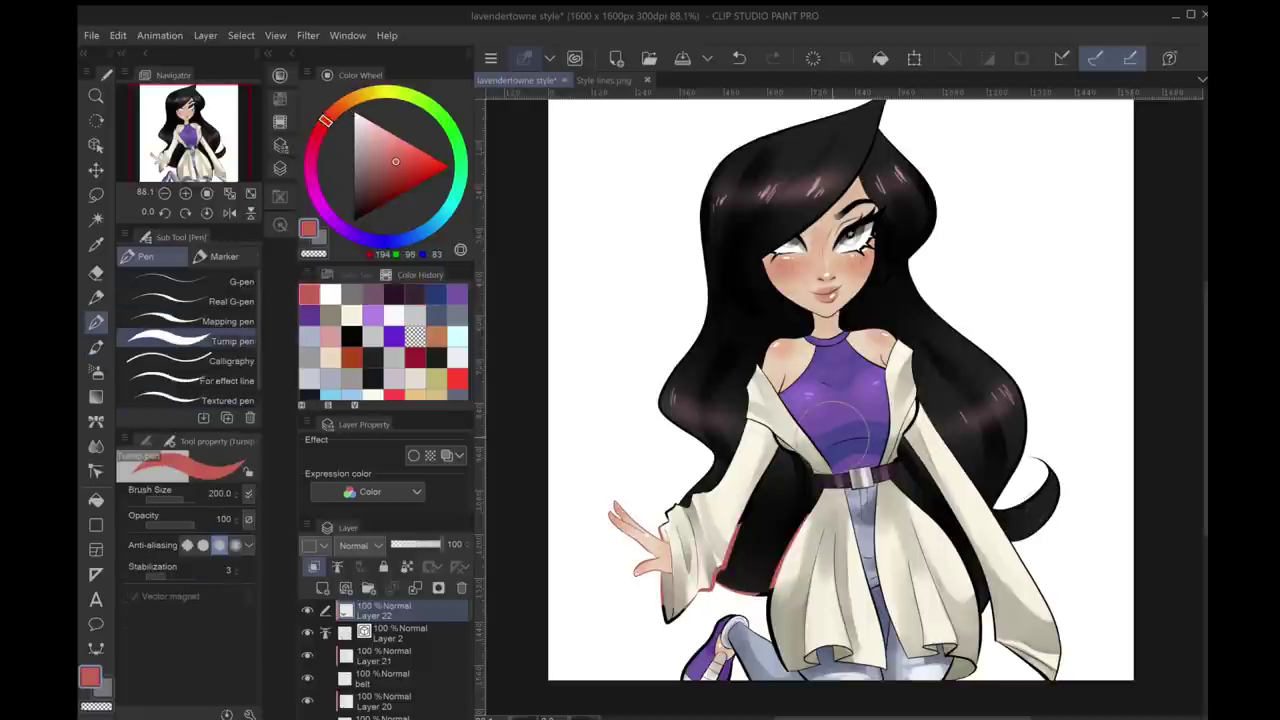
{"action": "key", "text": "ctrl+z"}
{"action": "left_click_drag", "start_coordinate": [325, 120], "coordinate": [340, 105]}
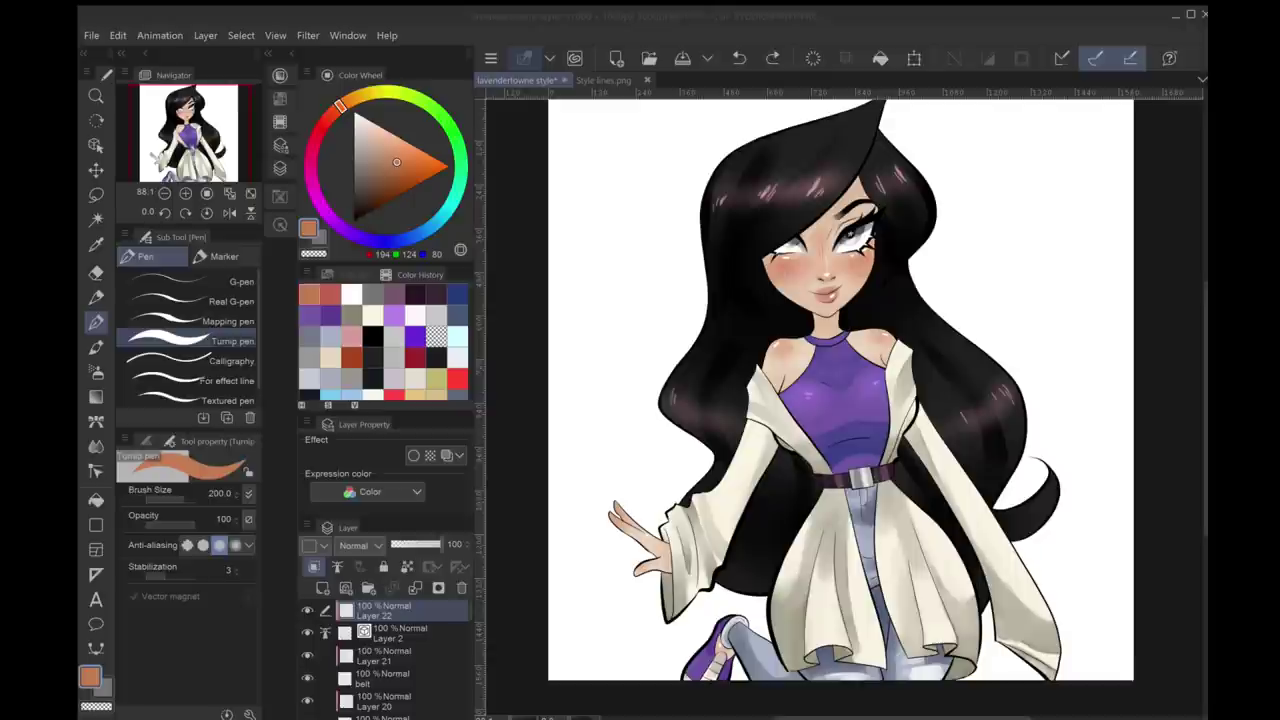
{"action": "key", "text": "ctrl+y"}
Erase parts of the orange line coloring on the face, hair and clothes with the Kneaded eraser at size 170
{"action": "key", "text": "e"}
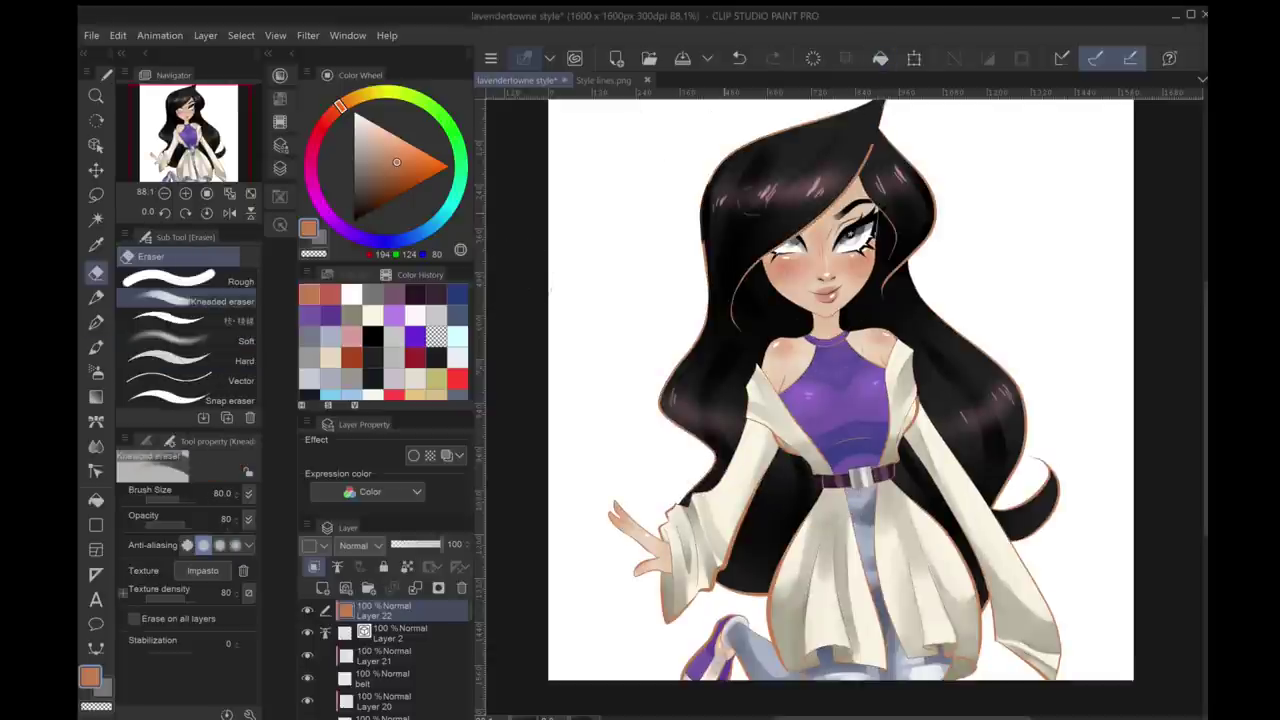
{"action": "left_click_drag", "start_coordinate": [800, 350], "coordinate": [757, 428]}
{"action": "key", "text": "bracketright"}
{"action": "key", "text": "bracketright"}
{"action": "key", "text": "bracketright"}
{"action": "key", "text": "bracketright"}
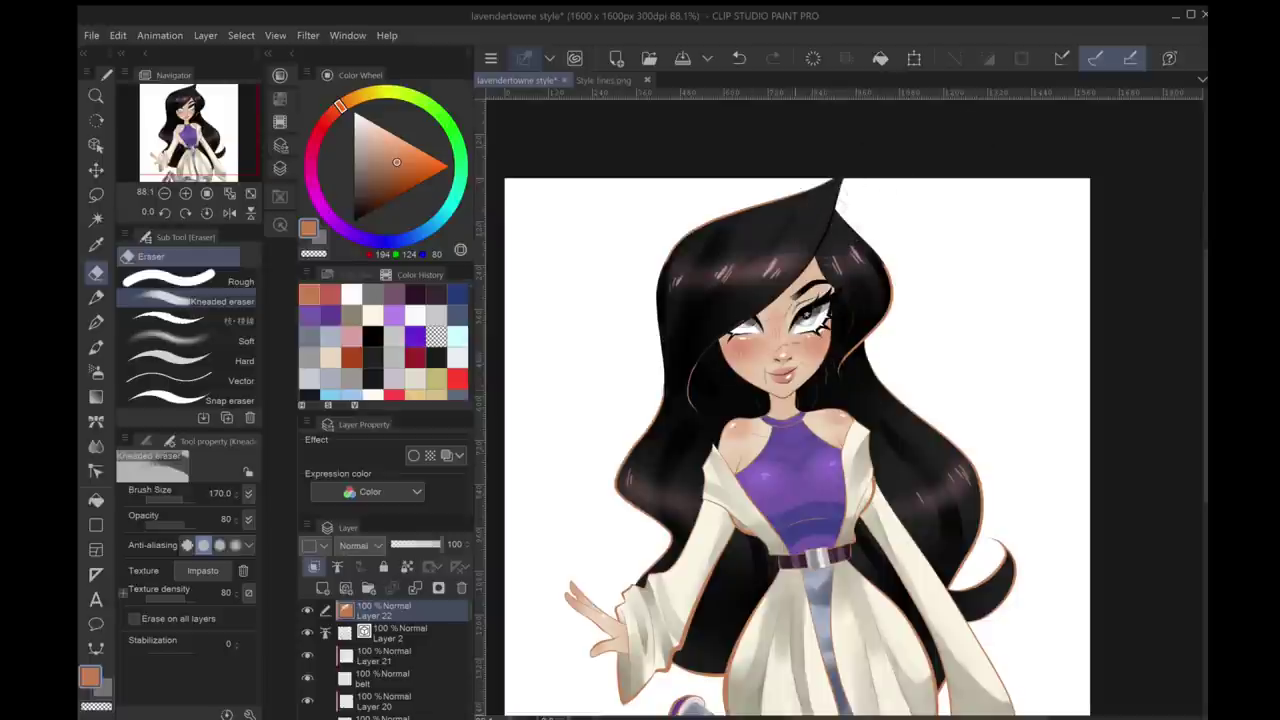
{"action": "left_click_drag", "start_coordinate": [780, 420], "coordinate": [730, 343]}
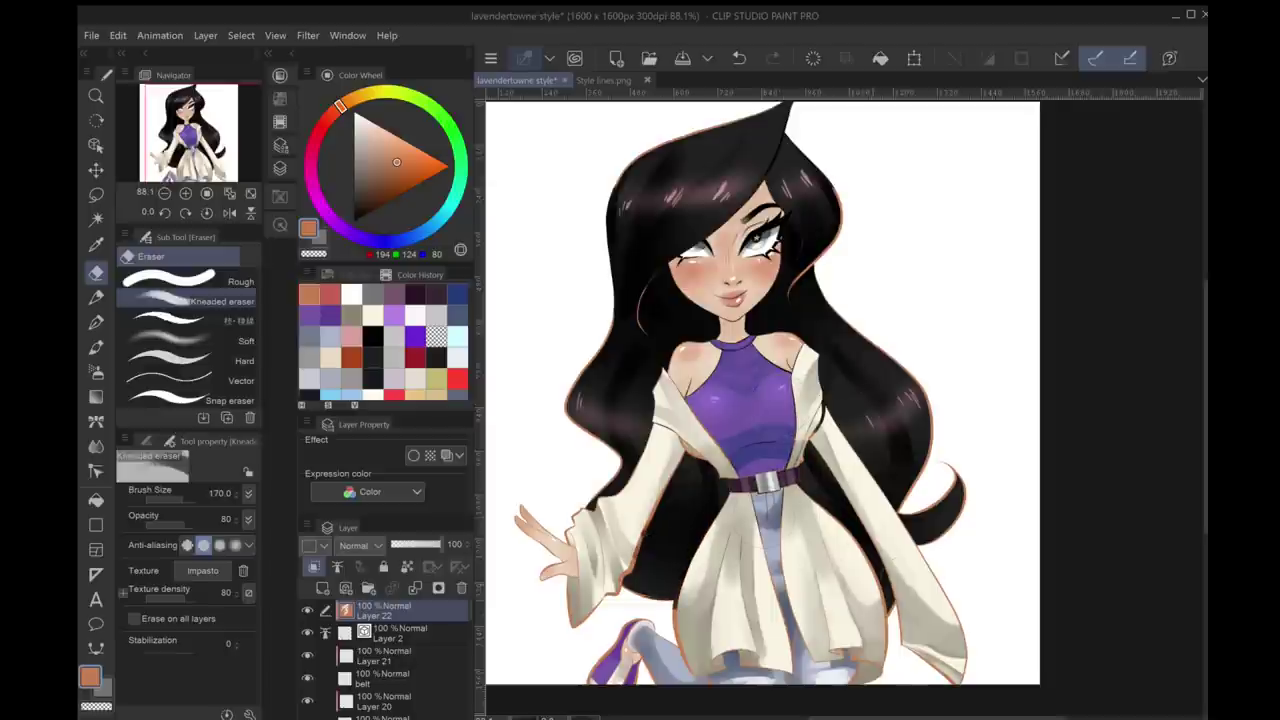
{"action": "left_click_drag", "start_coordinate": [850, 550], "coordinate": [818, 446]}
{"action": "left_click_drag", "start_coordinate": [850, 560], "coordinate": [907, 679]}
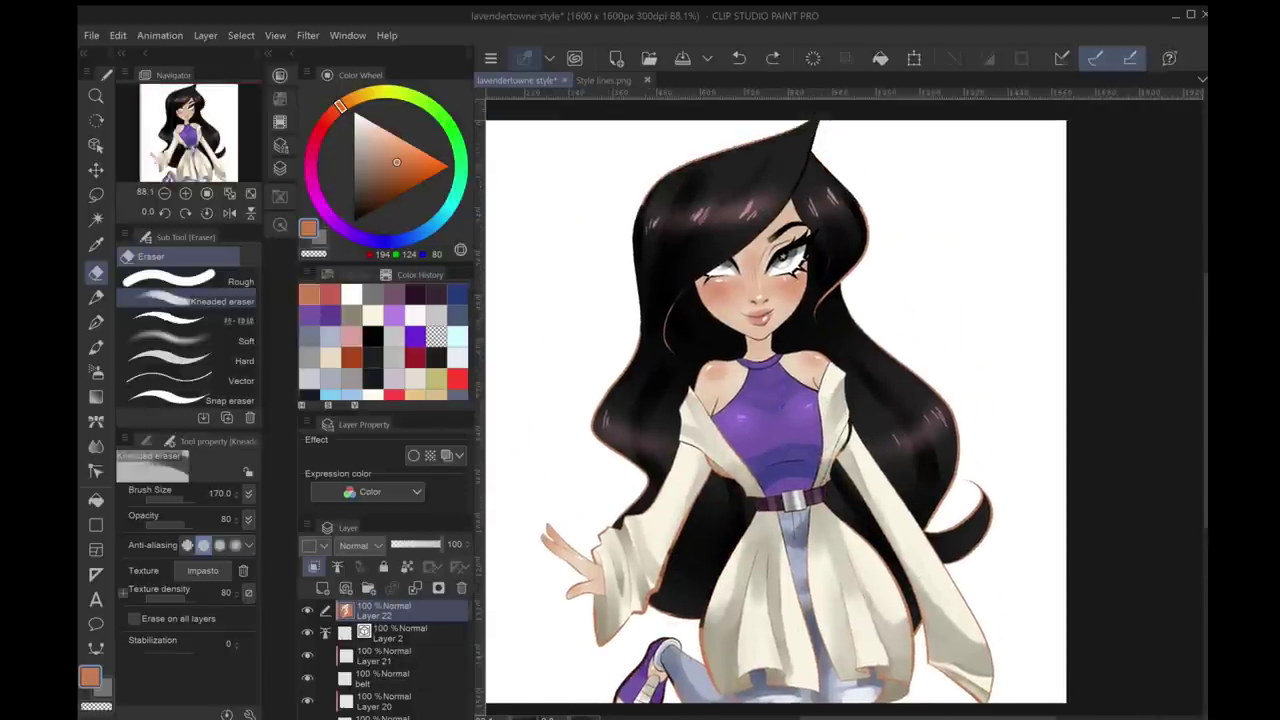
Touch up the orange line coloring around the raised sleeve with Gouache 2 and the Kneaded eraser, undoing unwanted strokes
{"action": "key", "text": "b"}
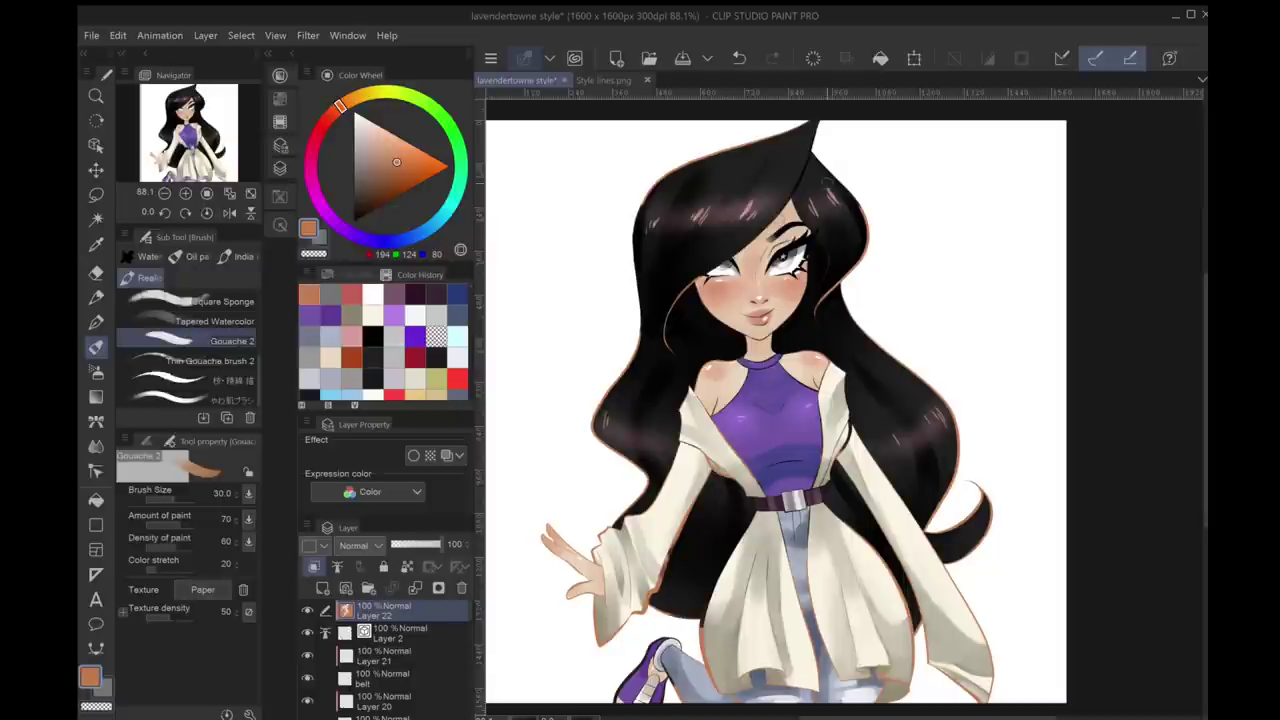
{"action": "key", "text": "e"}
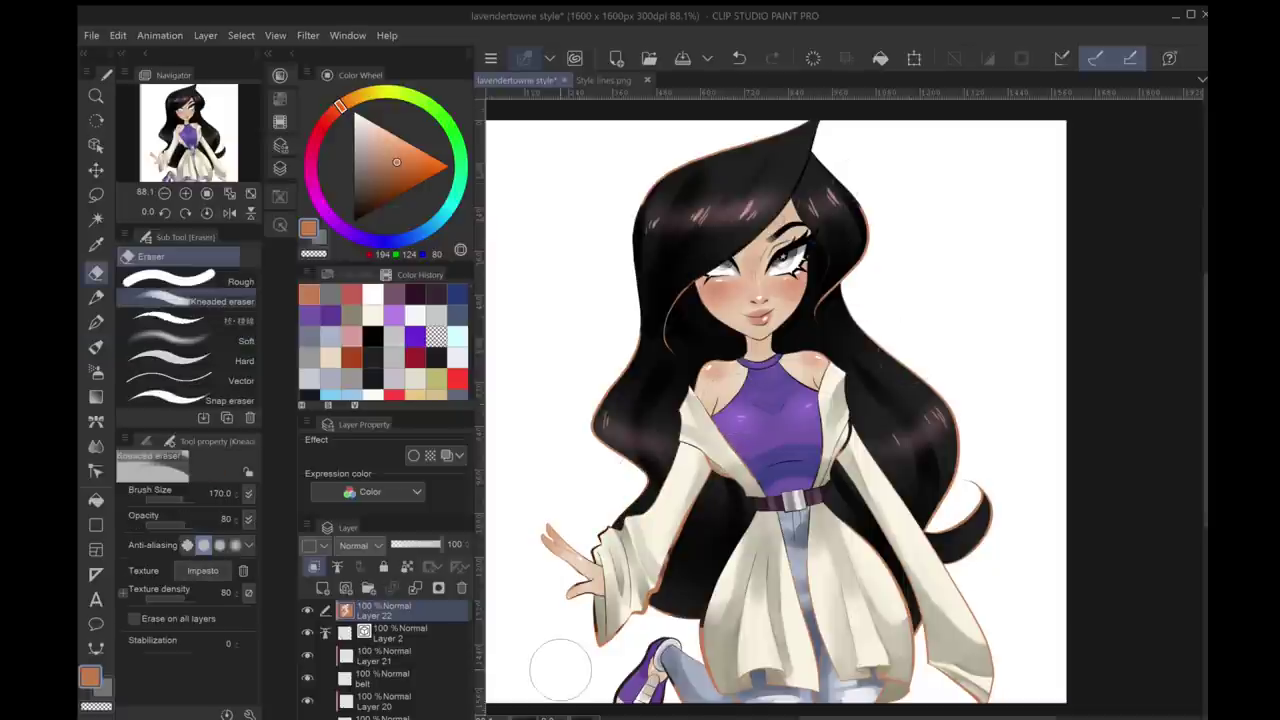
{"action": "key", "text": "ctrl+z"}
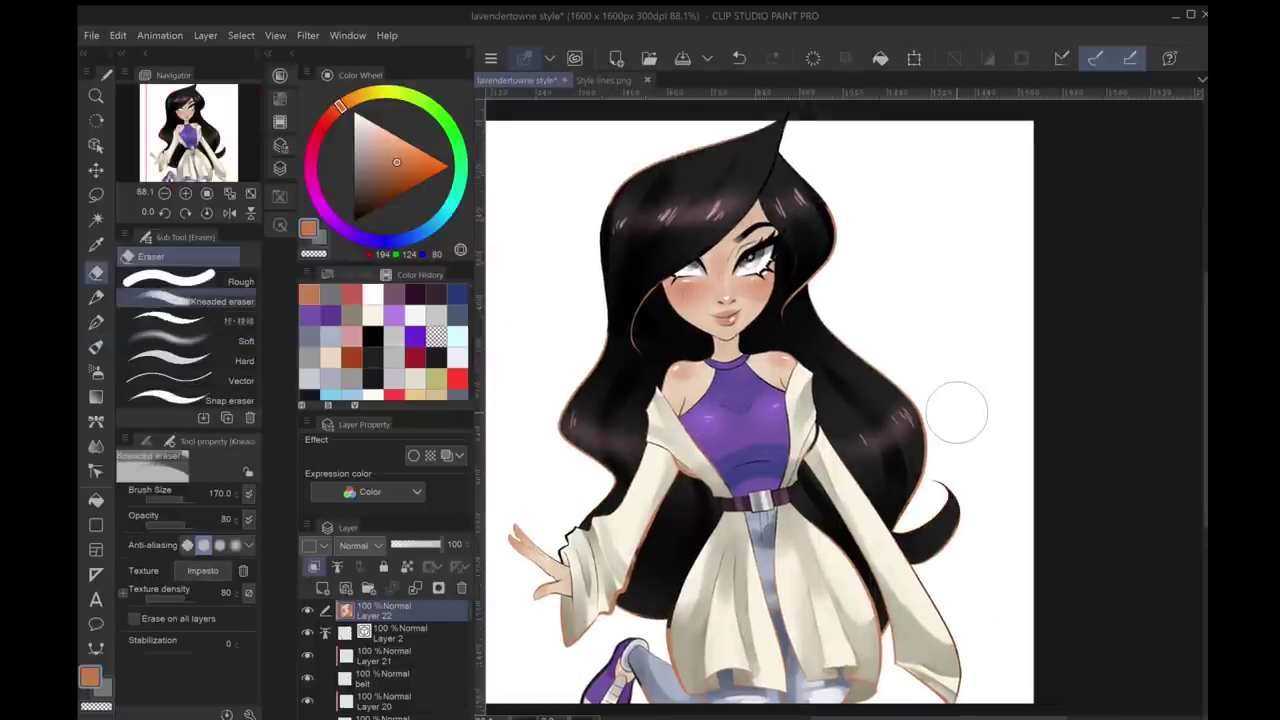
{"action": "key", "text": "b"}
{"action": "key", "text": "e"}
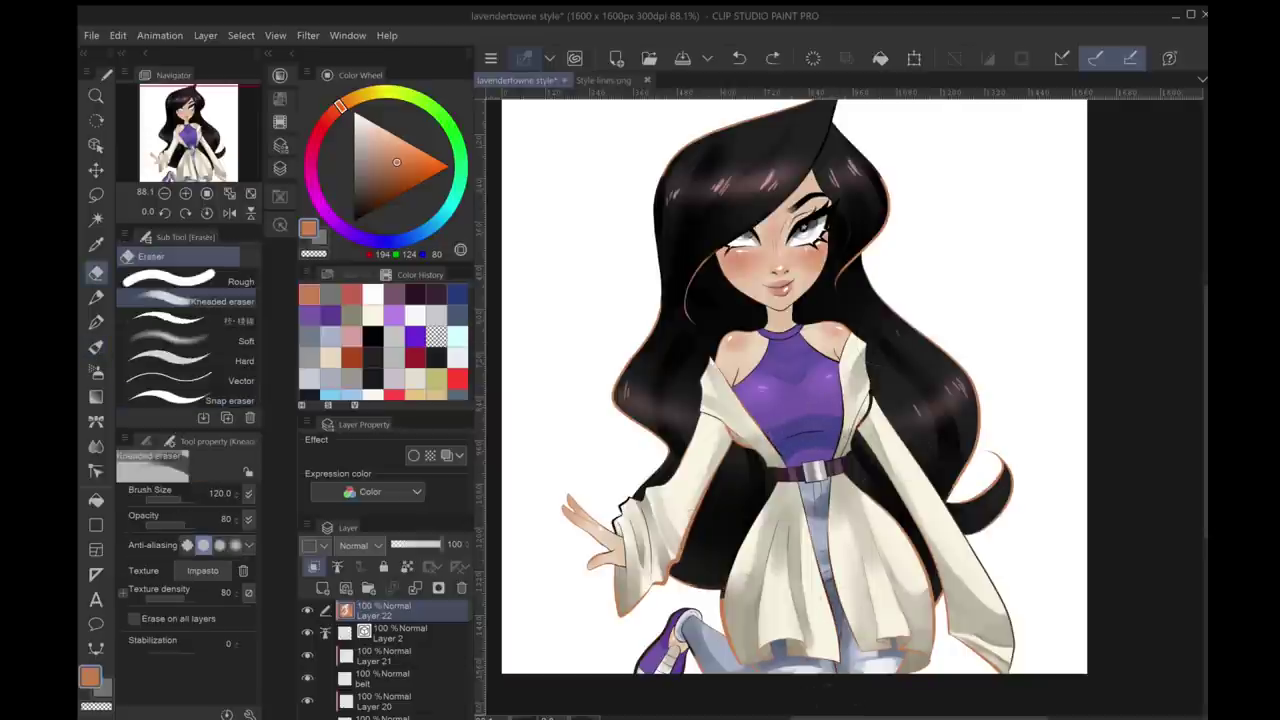
{"action": "key", "text": "ctrl+z"}
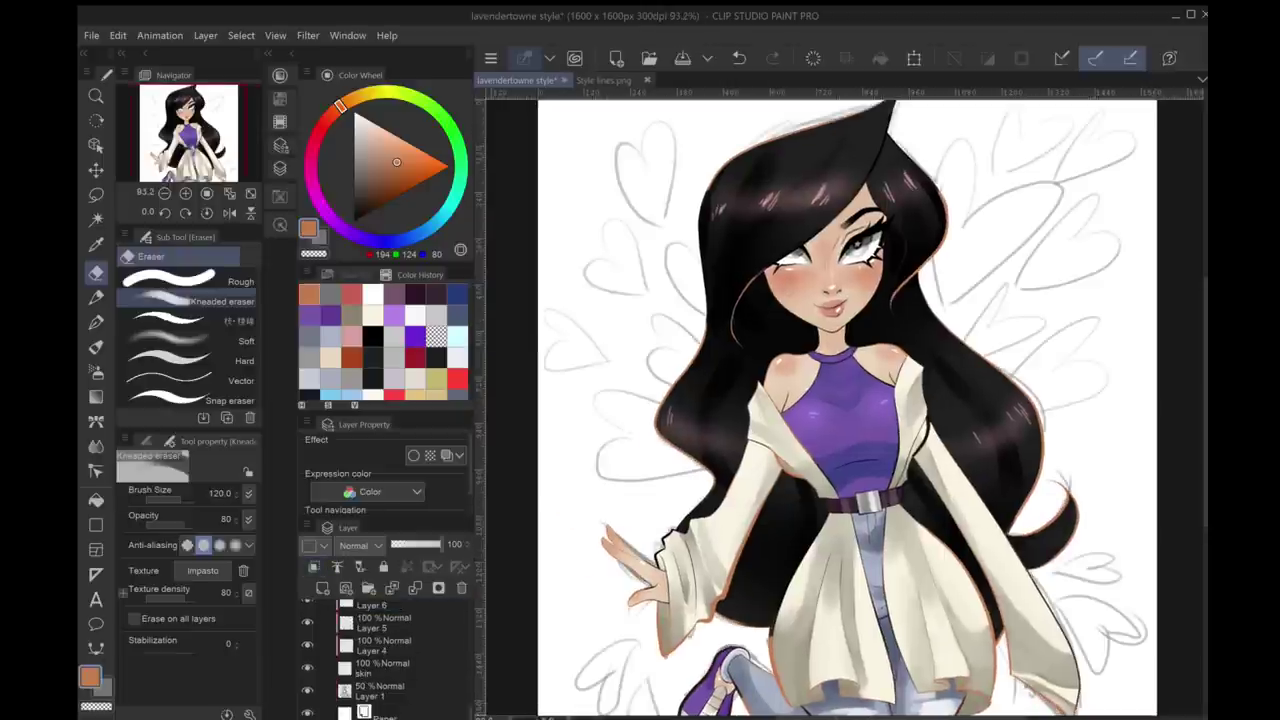
Ink the top-left sketched heart in black with the Mapping pen at size 15, undoing the unwanted stroke
{"action": "scroll", "coordinate": [700, 250], "scroll_direction": "up", "scroll_amount": 5}
{"action": "key", "text": "p"}
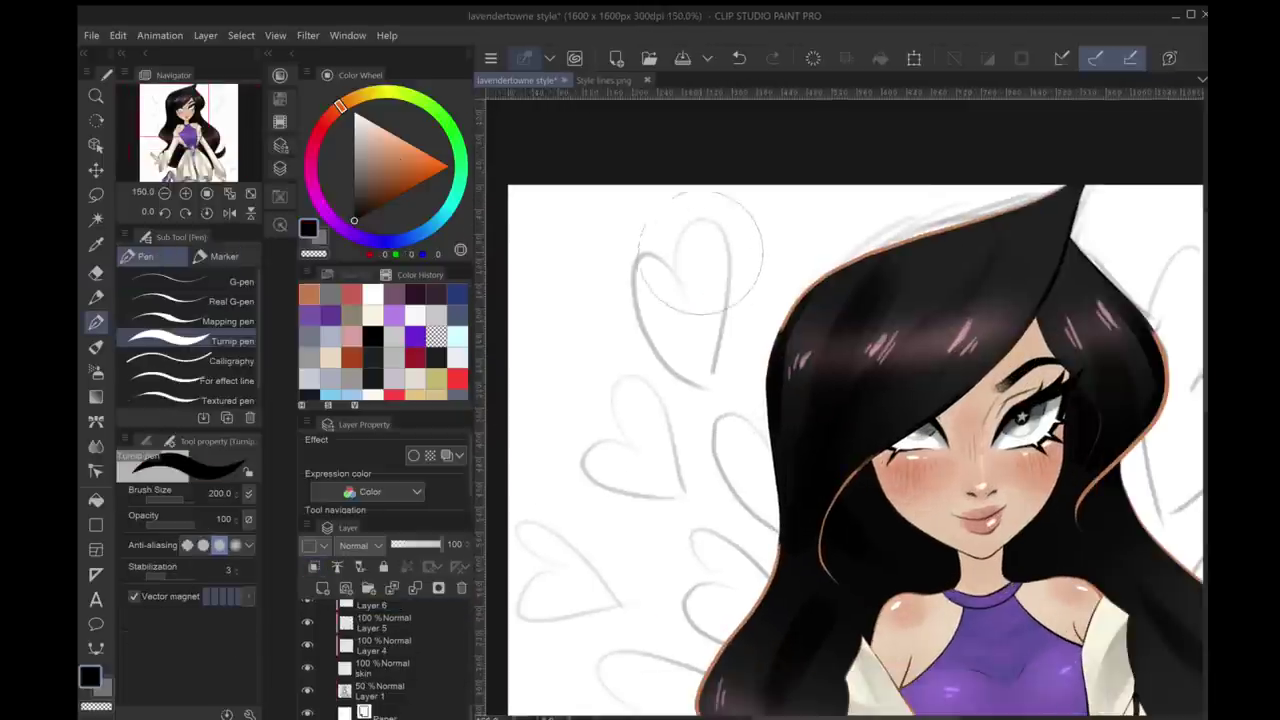
{"action": "left_click", "coordinate": [190, 321]}
{"action": "mouse_move", "coordinate": [676, 258]}
{"action": "left_mouse_down"}
{"action": "mouse_move", "coordinate": [714, 398]}
{"action": "mouse_move", "coordinate": [640, 262]}
{"action": "mouse_move", "coordinate": [714, 402]}
{"action": "left_mouse_up"}
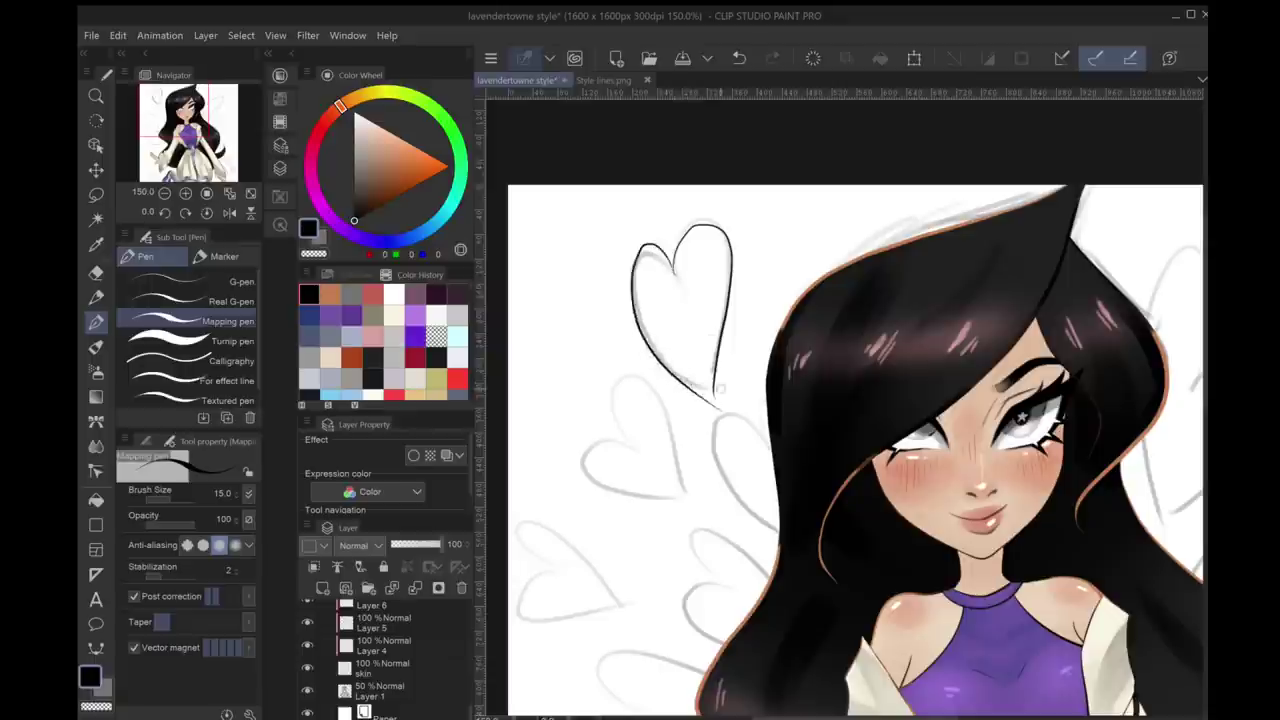
{"action": "key", "text": "ctrl+z"}
{"action": "scroll", "coordinate": [700, 370], "scroll_direction": "down", "scroll_amount": 2}
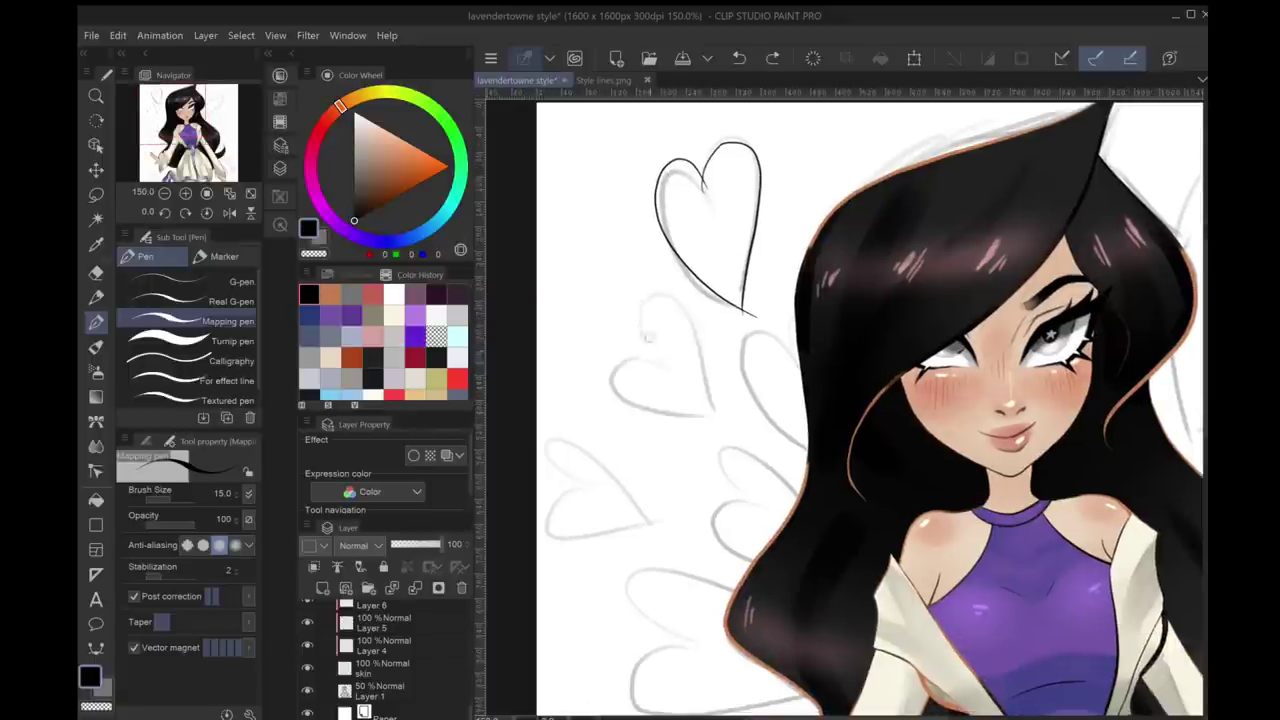
Ink the heart below the top-left one and the two small hearts tucked against the left side of the hair, redoing poor strokes
{"action": "left_click_drag", "start_coordinate": [648, 338], "coordinate": [714, 410]}
{"action": "key", "text": "ctrl+z"}
{"action": "key", "text": "ctrl+z"}
{"action": "left_click_drag", "start_coordinate": [642, 352], "coordinate": [714, 408]}
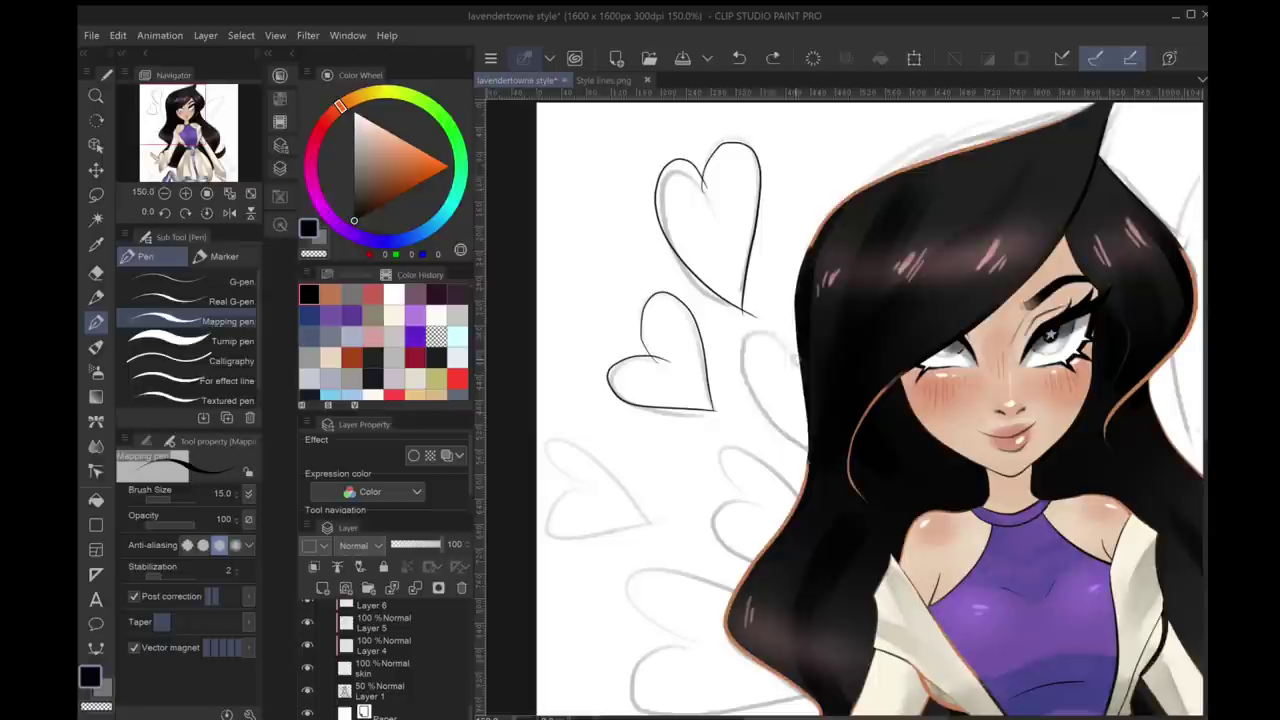
{"action": "mouse_move", "coordinate": [790, 340]}
{"action": "left_mouse_down"}
{"action": "mouse_move", "coordinate": [748, 362]}
{"action": "mouse_move", "coordinate": [800, 450]}
{"action": "left_mouse_up"}
{"action": "key", "text": "e"}
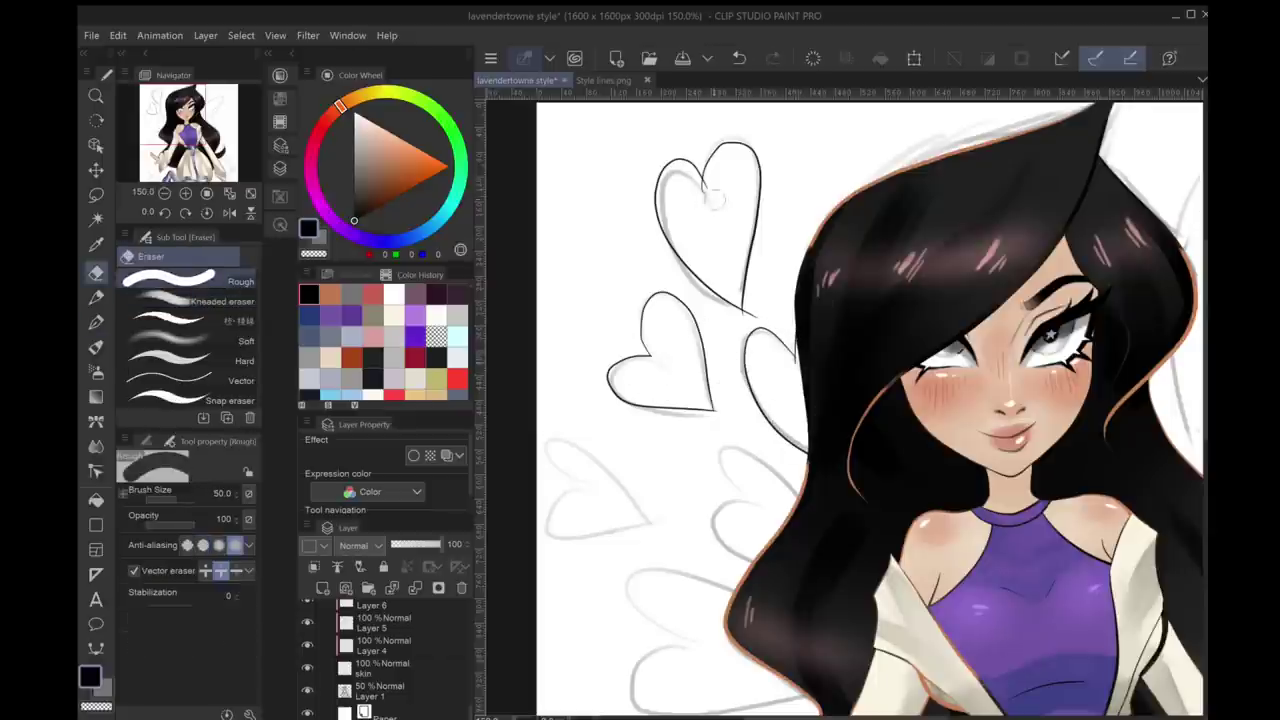
{"action": "key", "text": "p"}
{"action": "scroll", "coordinate": [812, 338], "scroll_direction": "down", "scroll_amount": 2}
{"action": "left_click_drag", "start_coordinate": [764, 372], "coordinate": [684, 424]}
{"action": "left_click_drag", "start_coordinate": [690, 364], "coordinate": [676, 486]}
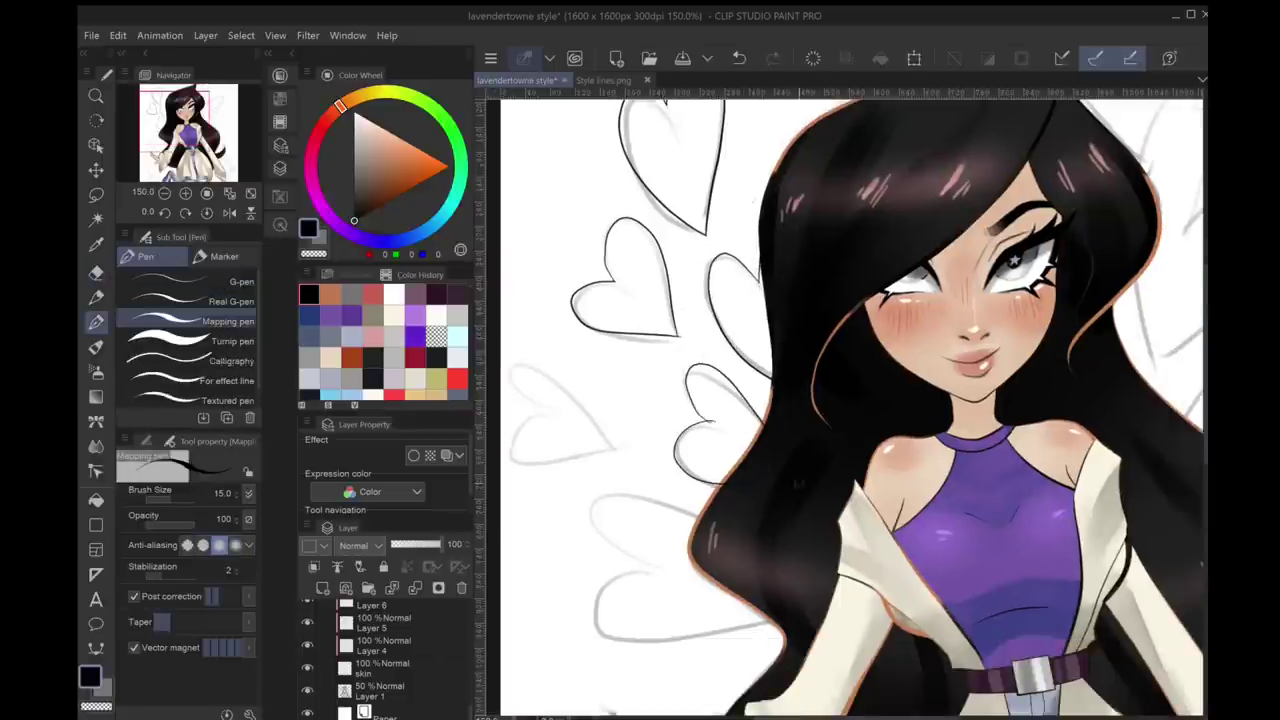
Ink the leftmost heart of the cluster with the Mapping pen, tracing both lobes and the lower tip
{"action": "scroll", "coordinate": [700, 400], "scroll_direction": "left", "scroll_amount": 3}
{"action": "left_click_drag", "start_coordinate": [592, 432], "coordinate": [686, 360]}
{"action": "left_click_drag", "start_coordinate": [594, 360], "coordinate": [694, 470]}
{"action": "mouse_move", "coordinate": [594, 432]}
{"action": "left_mouse_down"}
{"action": "mouse_move", "coordinate": [690, 360]}
{"action": "mouse_move", "coordinate": [700, 470]}
{"action": "left_mouse_up"}
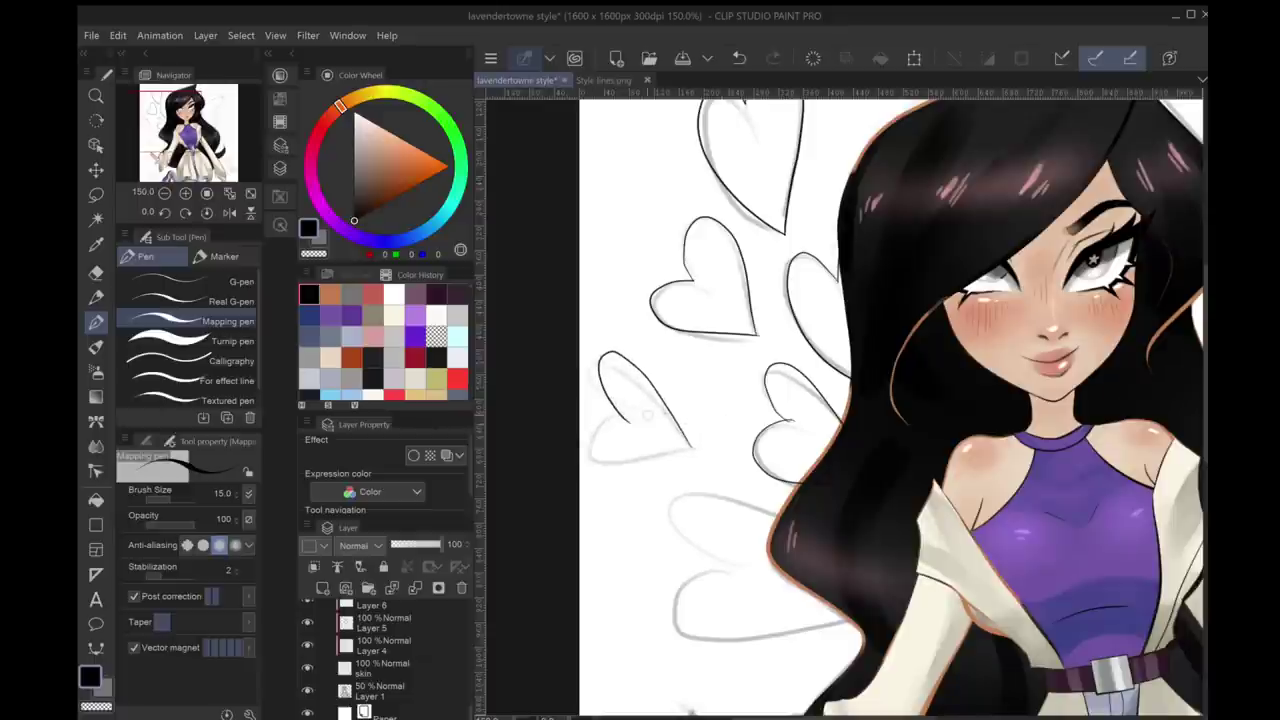
{"action": "left_click_drag", "start_coordinate": [596, 360], "coordinate": [694, 456]}
{"action": "scroll", "coordinate": [860, 400], "scroll_direction": "down", "scroll_amount": 2}
{"action": "left_click_drag", "start_coordinate": [626, 430], "coordinate": [672, 492]}
{"action": "key", "text": "ctrl+z"}
{"action": "scroll", "coordinate": [860, 400], "scroll_direction": "down", "scroll_amount": 1}
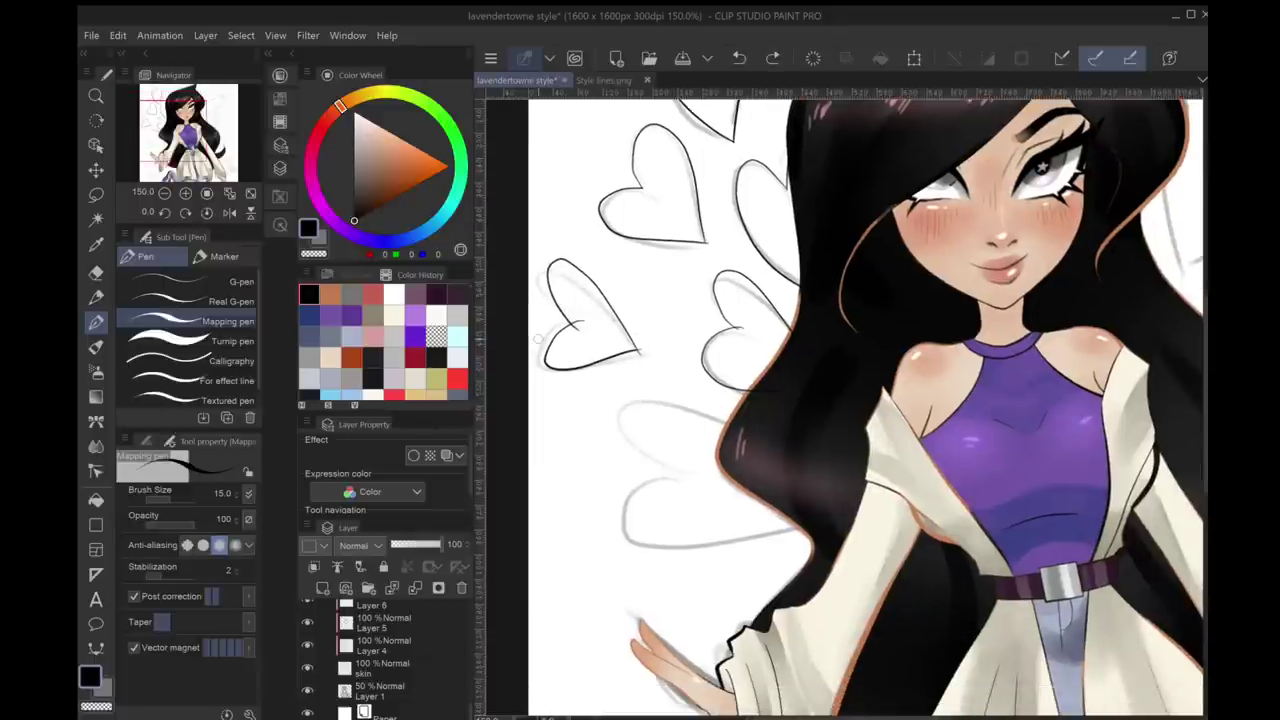
Ink the large heart beside the left hair curl and smooth its outline with the Simplify vector line tool at size 60
{"action": "left_click", "coordinate": [134, 596]}
{"action": "mouse_move", "coordinate": [628, 440]}
{"action": "left_mouse_down"}
{"action": "mouse_move", "coordinate": [758, 470]}
{"action": "mouse_move", "coordinate": [734, 444]}
{"action": "mouse_move", "coordinate": [630, 540]}
{"action": "mouse_move", "coordinate": [798, 528]}
{"action": "left_mouse_up"}
{"action": "key", "text": "ctrl+z"}
{"action": "key", "text": "y"}
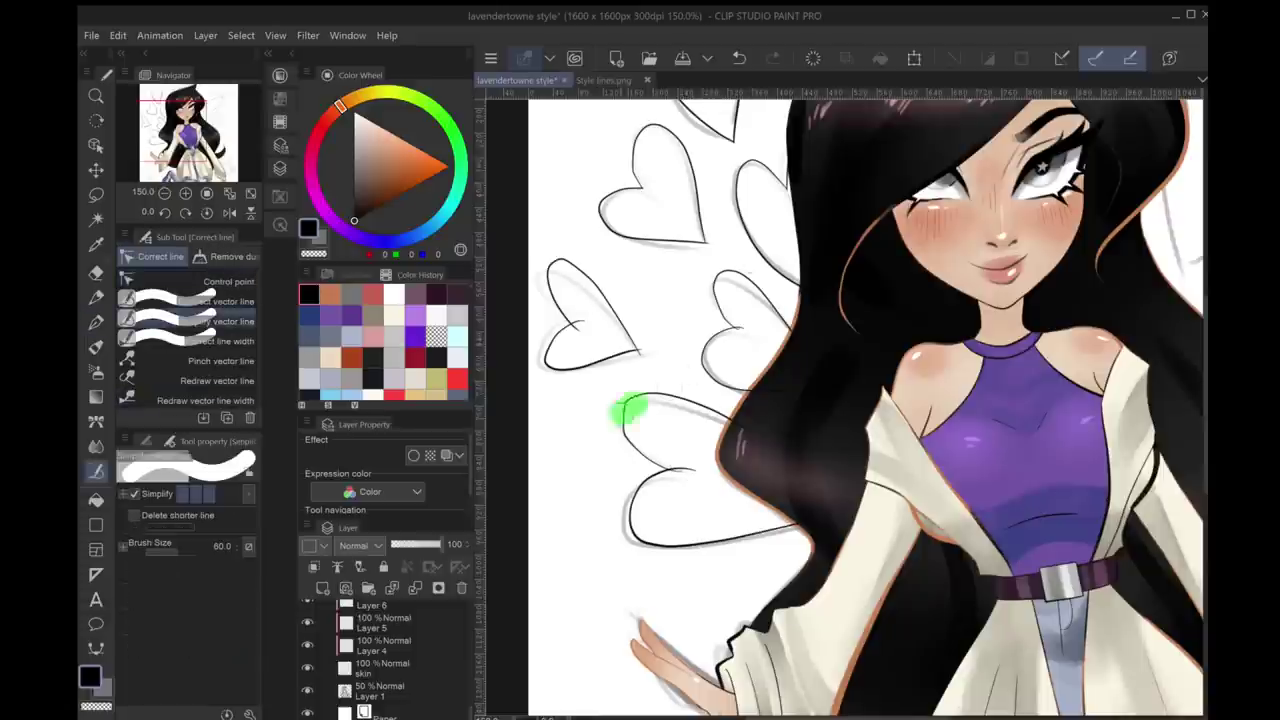
{"action": "key", "text": "e"}
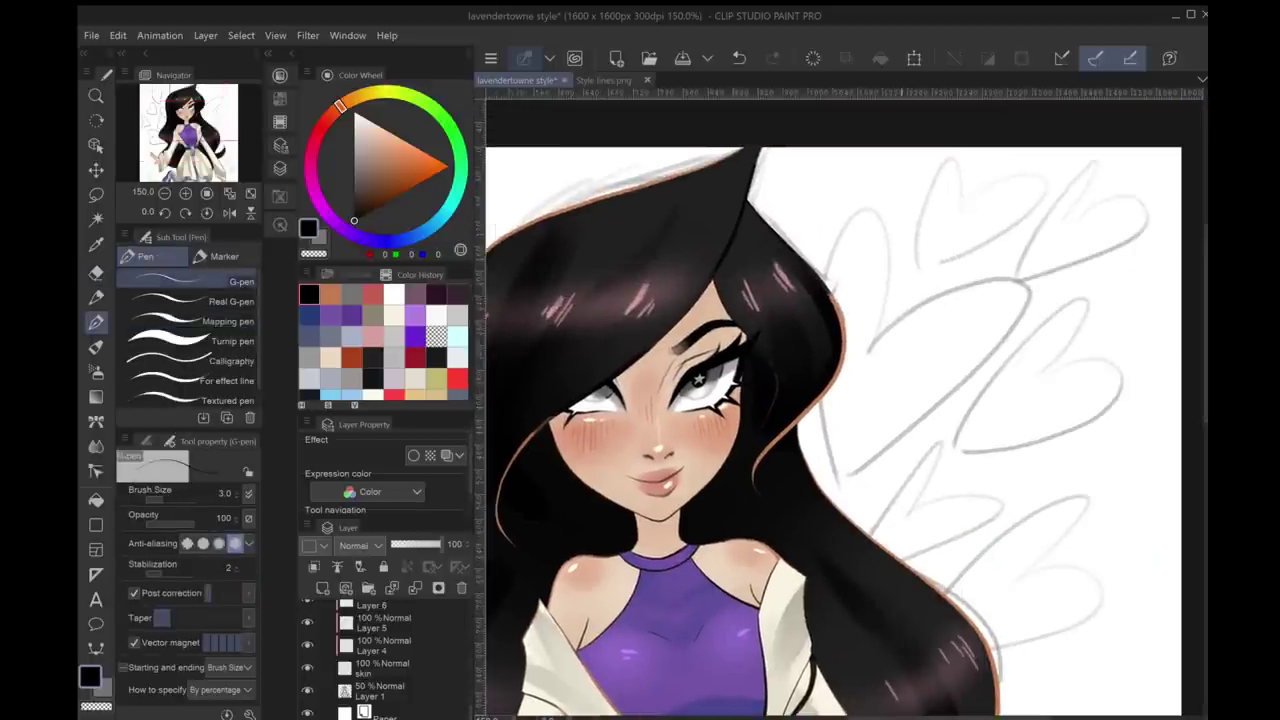
Ink the largest heart right of the head with the G-pen at size 4, undoing the rejected strokes
{"action": "left_click_drag", "start_coordinate": [844, 470], "coordinate": [875, 345]}
{"action": "key", "text": "ctrl+z"}
{"action": "left_click_drag", "start_coordinate": [851, 443], "coordinate": [1008, 285]}
{"action": "key", "text": "ctrl+z"}
{"action": "mouse_move", "coordinate": [838, 478]}
{"action": "left_mouse_down"}
{"action": "mouse_move", "coordinate": [875, 347]}
{"action": "mouse_move", "coordinate": [820, 412]}
{"action": "left_mouse_up"}
{"action": "left_click_drag", "start_coordinate": [880, 230], "coordinate": [815, 300]}
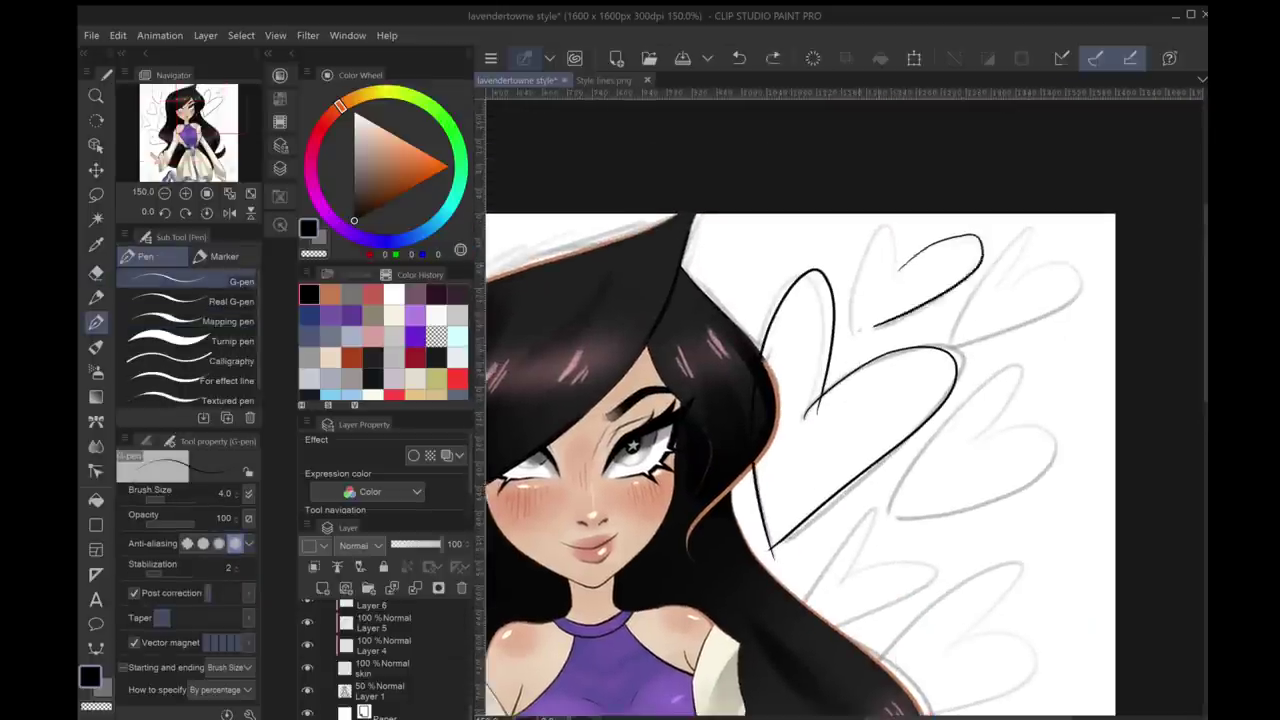
Ink the heart above the largest right-hand heart and the one below and to its right with the G-pen
{"action": "left_click_drag", "start_coordinate": [889, 283], "coordinate": [869, 327]}
{"action": "left_click_drag", "start_coordinate": [892, 280], "coordinate": [862, 350]}
{"action": "mouse_move", "coordinate": [800, 450]}
{"action": "left_mouse_down"}
{"action": "mouse_move", "coordinate": [657, 428]}
{"action": "mouse_move", "coordinate": [720, 480]}
{"action": "left_mouse_up"}
{"action": "mouse_move", "coordinate": [861, 374]}
{"action": "left_mouse_down"}
{"action": "mouse_move", "coordinate": [945, 385]}
{"action": "mouse_move", "coordinate": [785, 465]}
{"action": "left_mouse_up"}
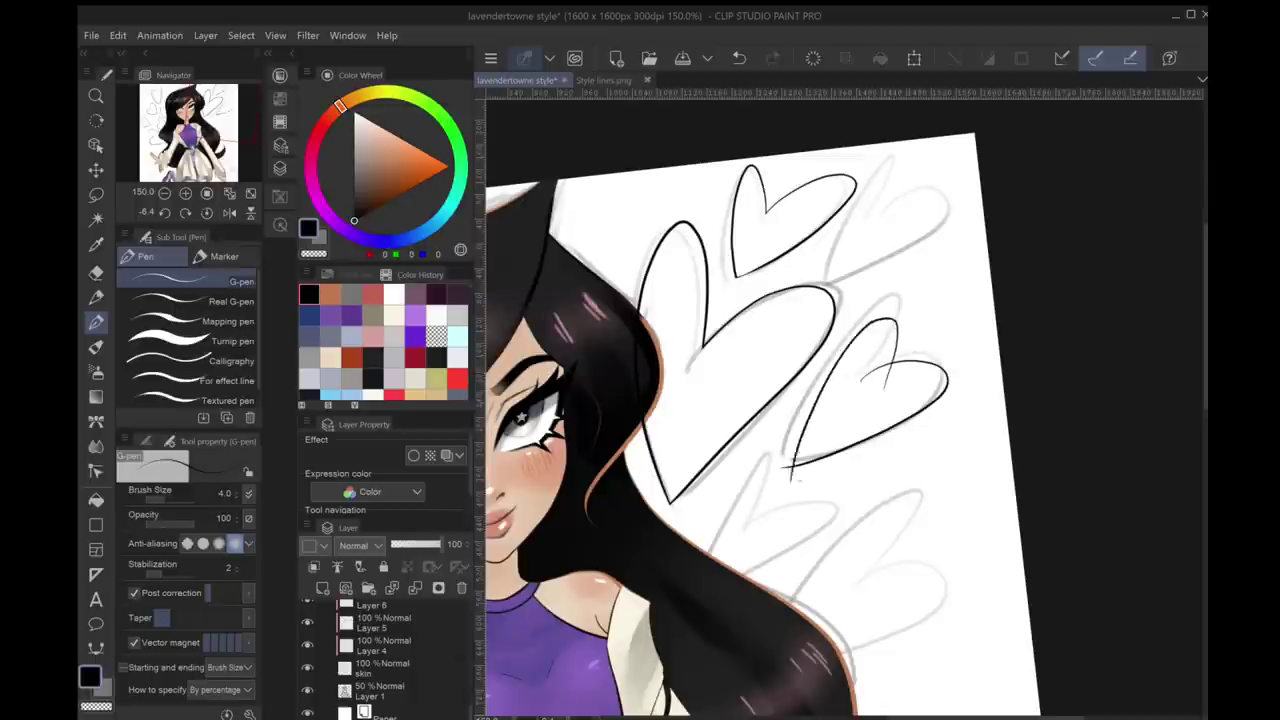
{"action": "key", "text": "ctrl+z"}
{"action": "left_click_drag", "start_coordinate": [861, 376], "coordinate": [782, 467]}
Ink the heart in the drawing's top-right corner and the two hearts emerging from behind the right side of the hair
{"action": "left_click_drag", "start_coordinate": [899, 208], "coordinate": [875, 270]}
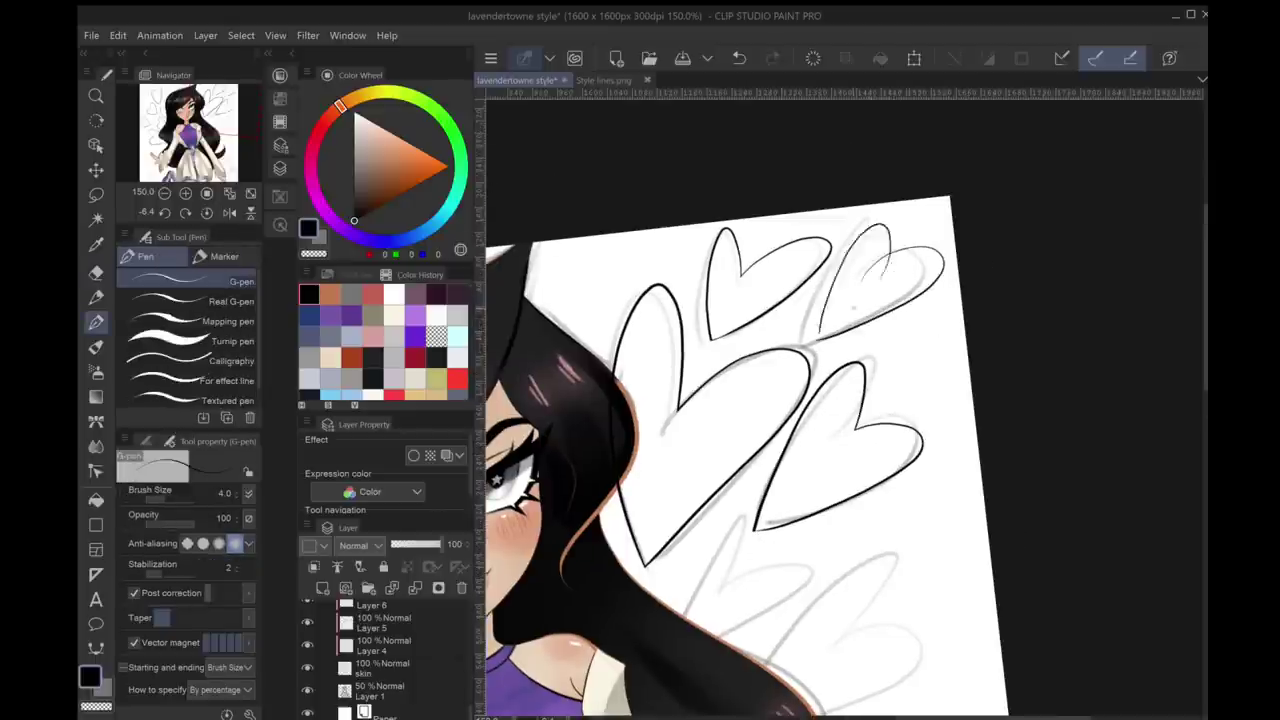
{"action": "key", "text": "e"}
{"action": "scroll", "coordinate": [940, 250], "scroll_direction": "down", "scroll_amount": 3}
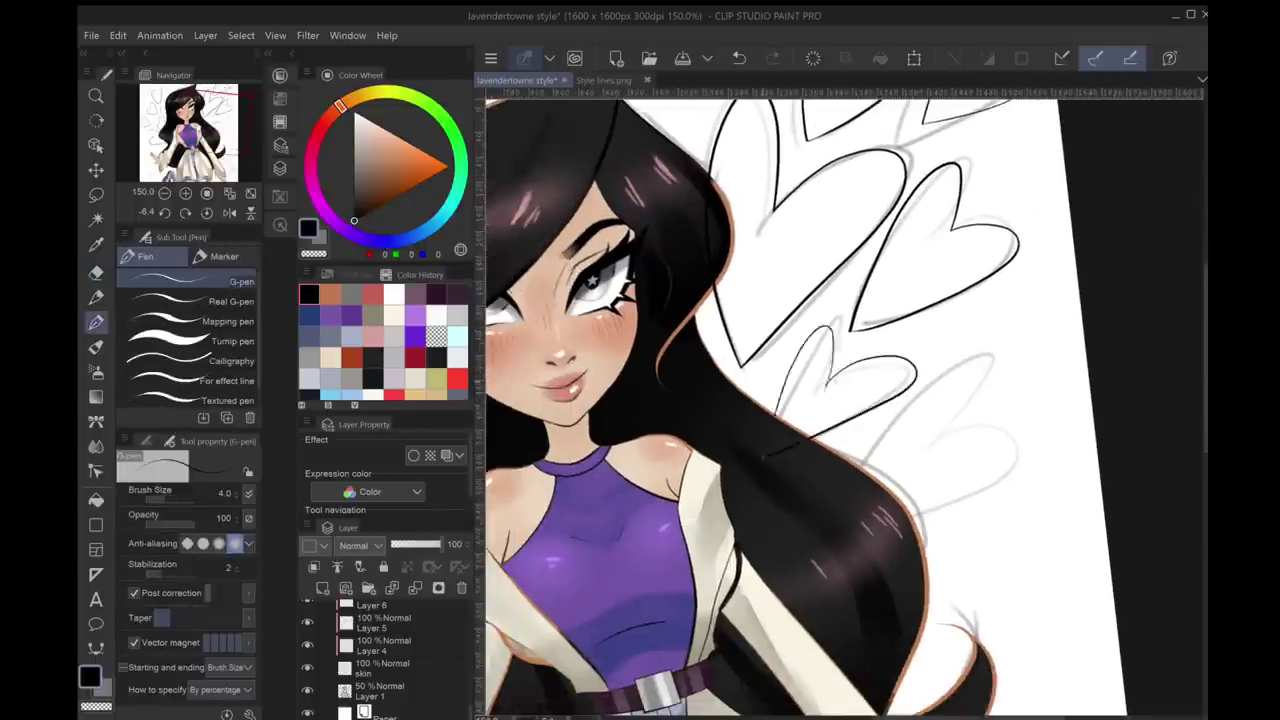
{"action": "scroll", "coordinate": [833, 404], "scroll_direction": "down", "scroll_amount": 2}
{"action": "scroll", "coordinate": [833, 404], "scroll_direction": "down", "scroll_amount": 2}
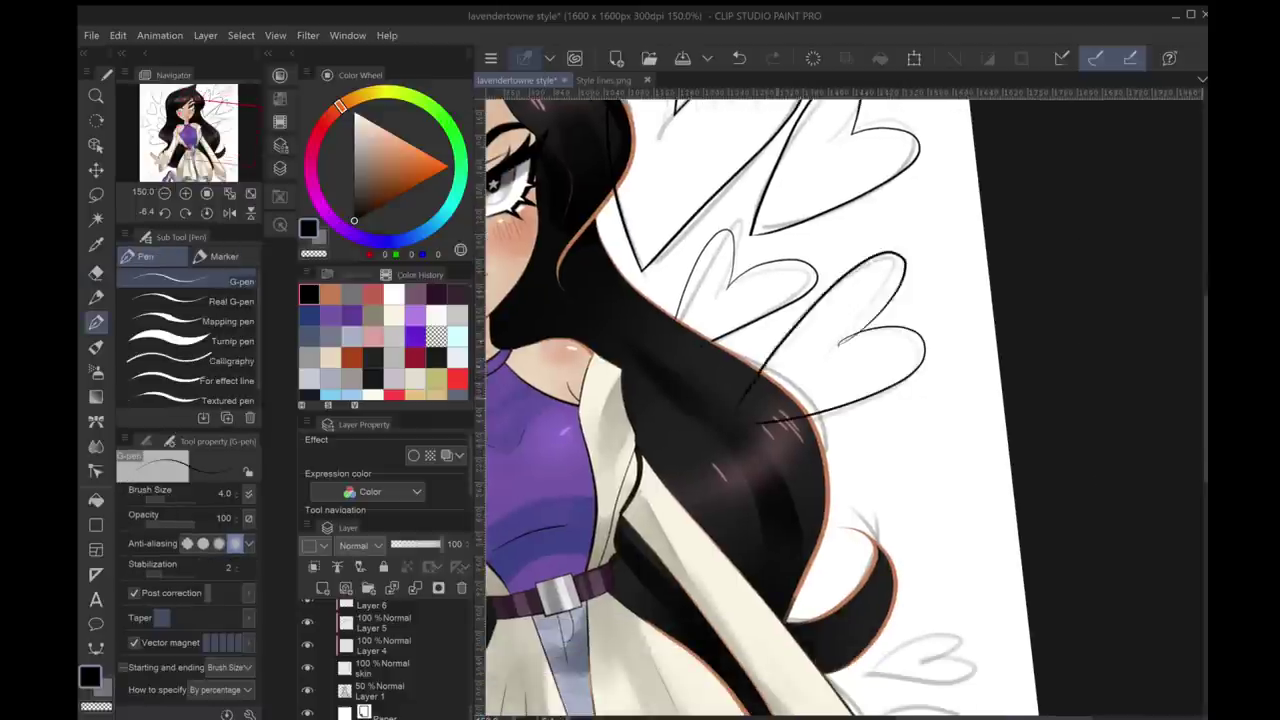
Ink the small heart above the right sleeve on Layer 23, undoing and redrawing its lobe
{"action": "scroll", "coordinate": [833, 404], "scroll_direction": "down", "scroll_amount": 5}
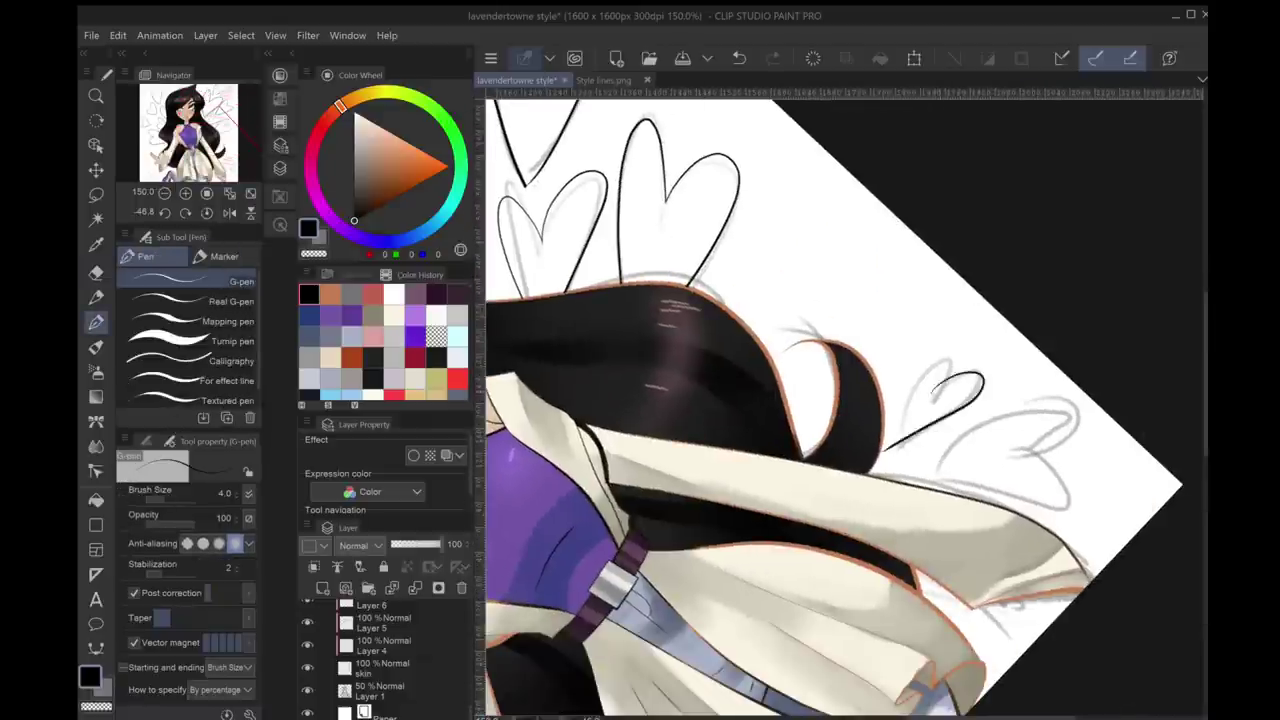
{"action": "key", "text": "ctrl+z"}
{"action": "mouse_move", "coordinate": [910, 440]}
{"action": "left_mouse_down"}
{"action": "mouse_move", "coordinate": [932, 356]}
{"action": "mouse_move", "coordinate": [990, 378]}
{"action": "mouse_move", "coordinate": [912, 448]}
{"action": "left_mouse_up"}
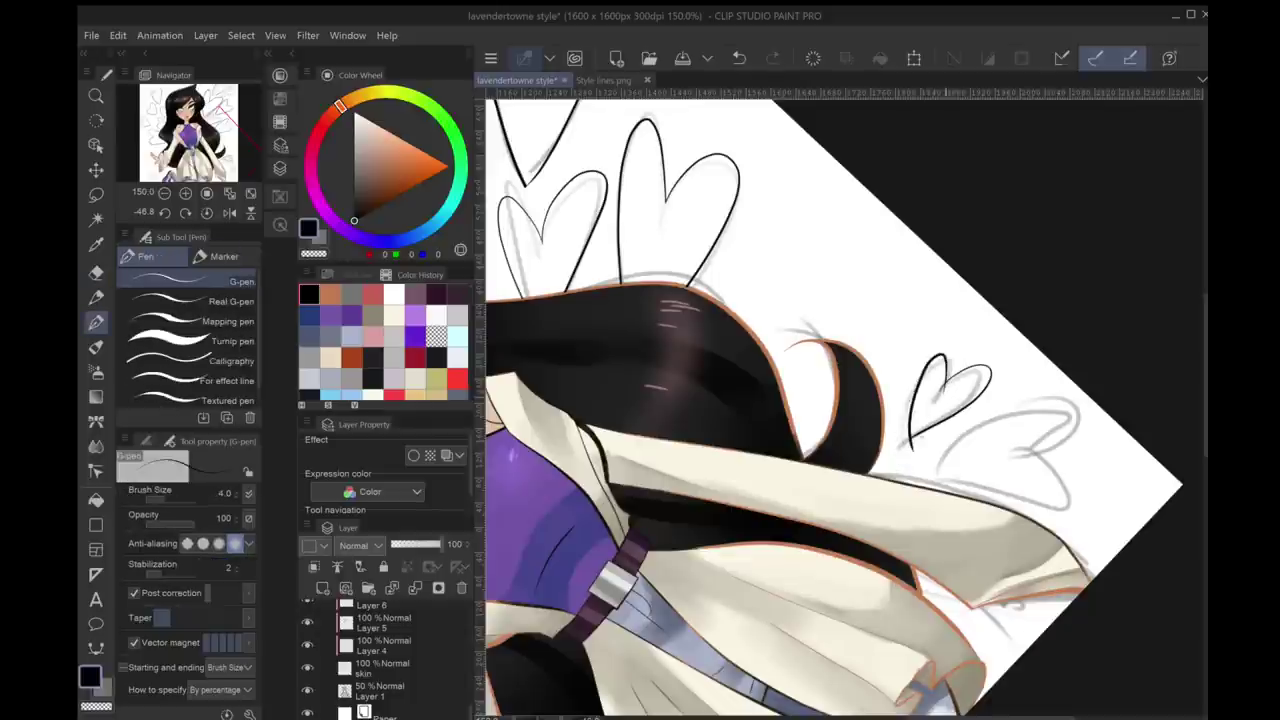
{"action": "key", "text": "ctrl+z"}
{"action": "key", "text": "o"}
{"action": "left_click", "coordinate": [384, 645]}
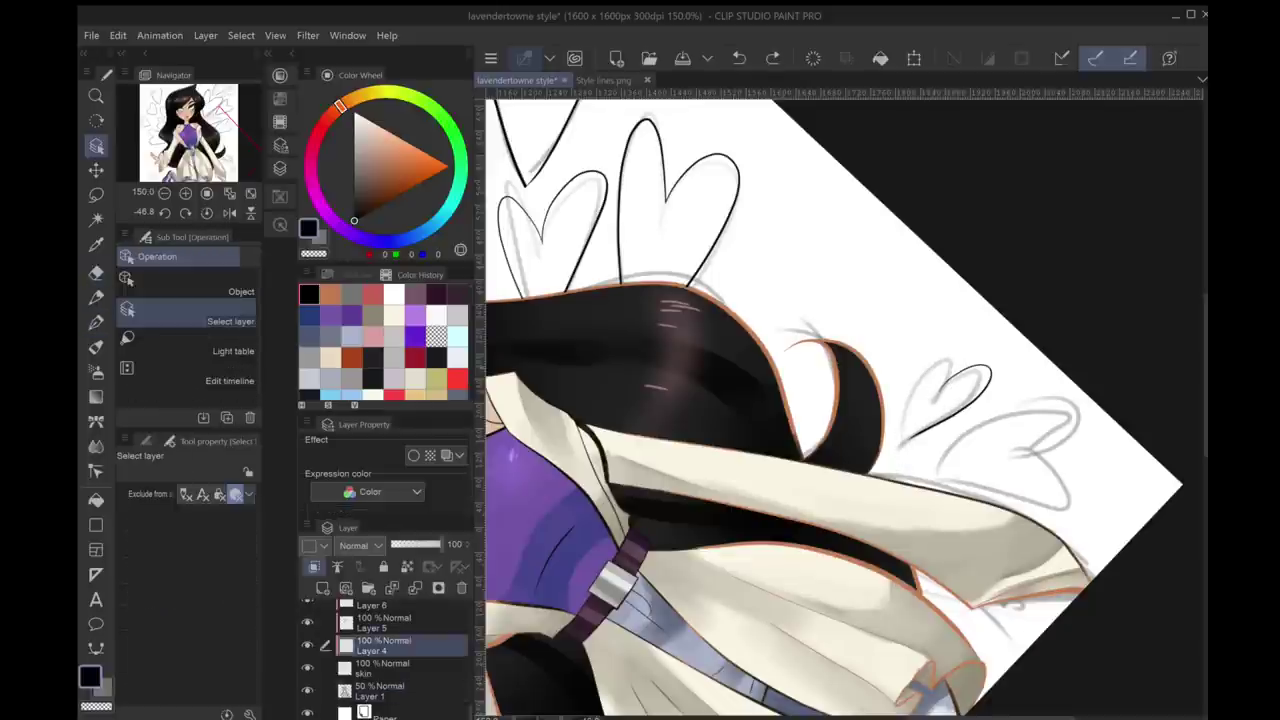
{"action": "key", "text": "p"}
{"action": "scroll", "coordinate": [833, 404], "scroll_direction": "down", "scroll_amount": 2}
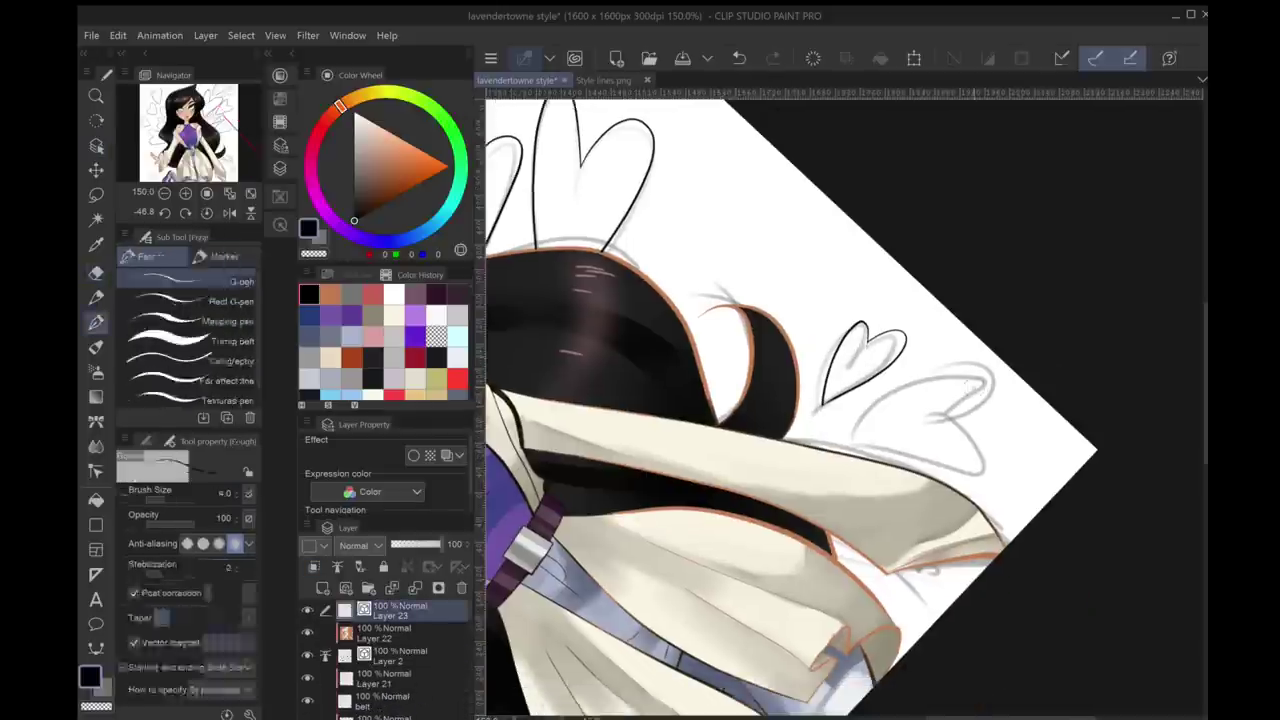
Ink the heart behind the right sleeve cuff with the G-pen, using thick black strokes
{"action": "left_click_drag", "start_coordinate": [700, 300], "coordinate": [900, 450]}
{"action": "left_click_drag", "start_coordinate": [885, 378], "coordinate": [855, 478]}
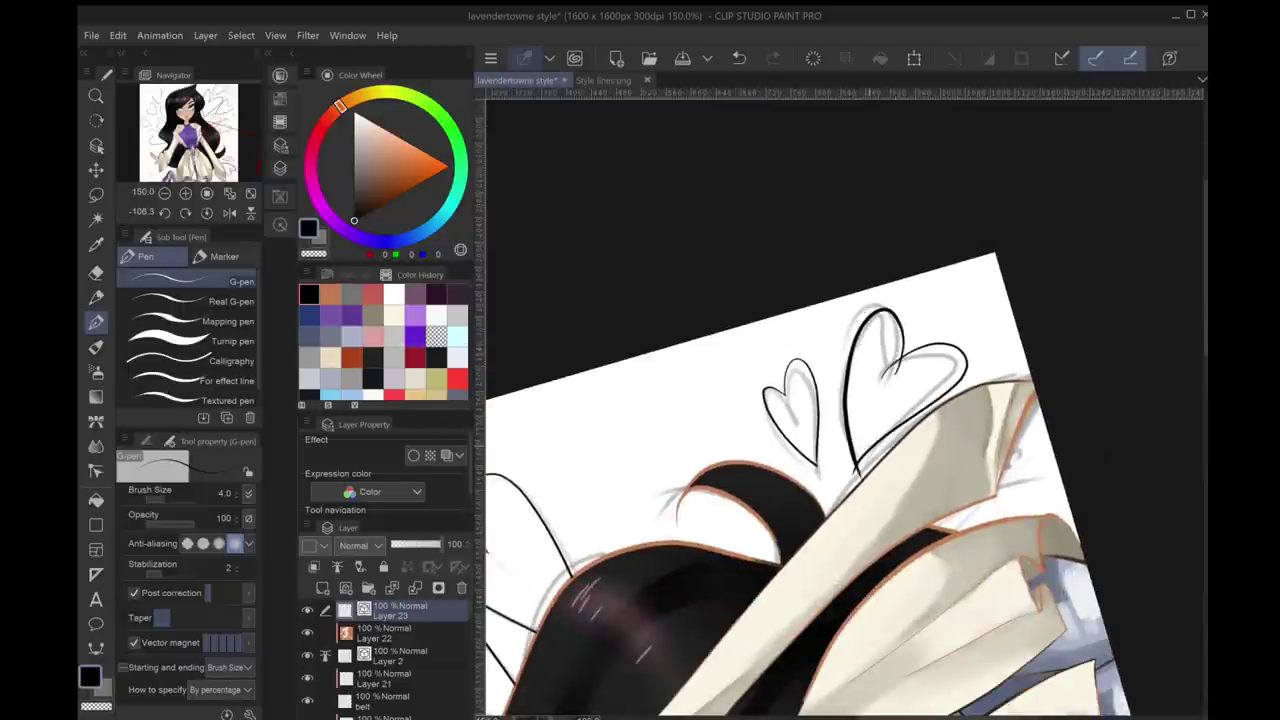
{"action": "left_click_drag", "start_coordinate": [900, 300], "coordinate": [980, 500]}
Ink the hearts in the drawing's bottom-left corner, undoing poor strokes and using the Rough eraser at size 50 for cleanup
{"action": "mouse_move", "coordinate": [775, 397]}
{"action": "left_mouse_down"}
{"action": "mouse_move", "coordinate": [750, 480]}
{"action": "mouse_move", "coordinate": [770, 528]}
{"action": "left_mouse_up"}
{"action": "key", "text": "ctrl+z"}
{"action": "key", "text": "ctrl+z"}
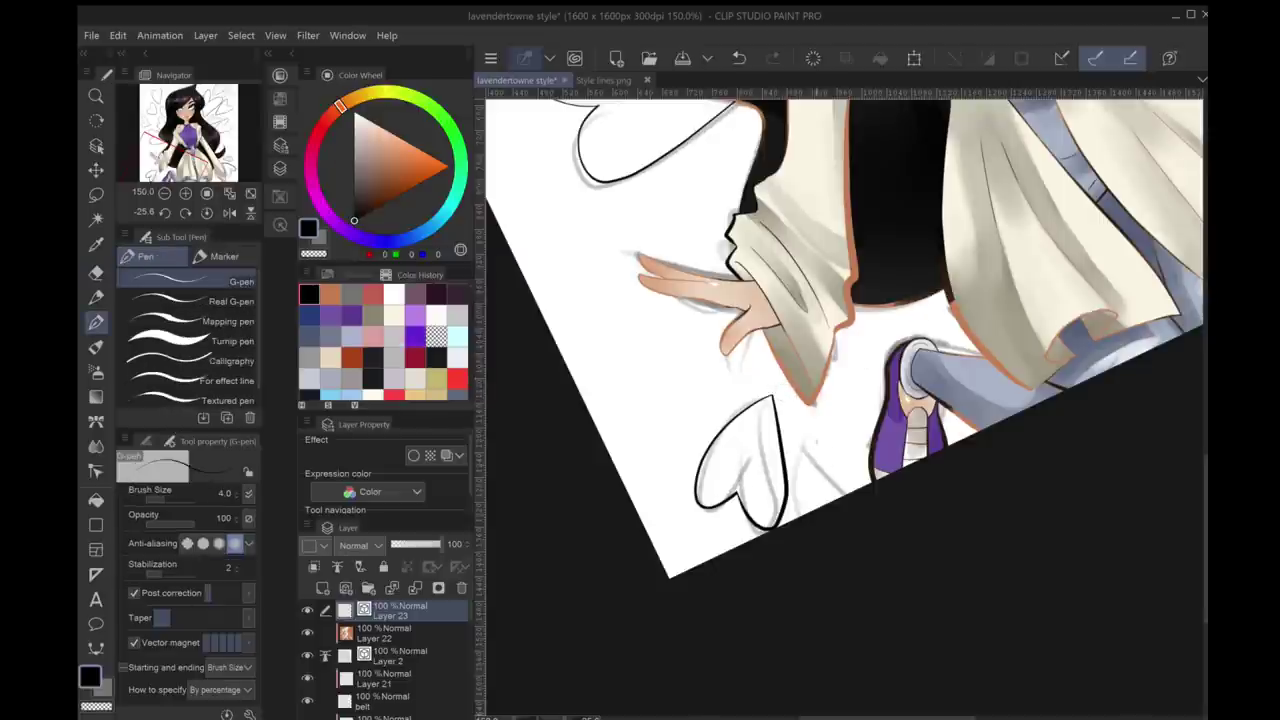
{"action": "key", "text": "e"}
{"action": "key", "text": "ctrl+0"}
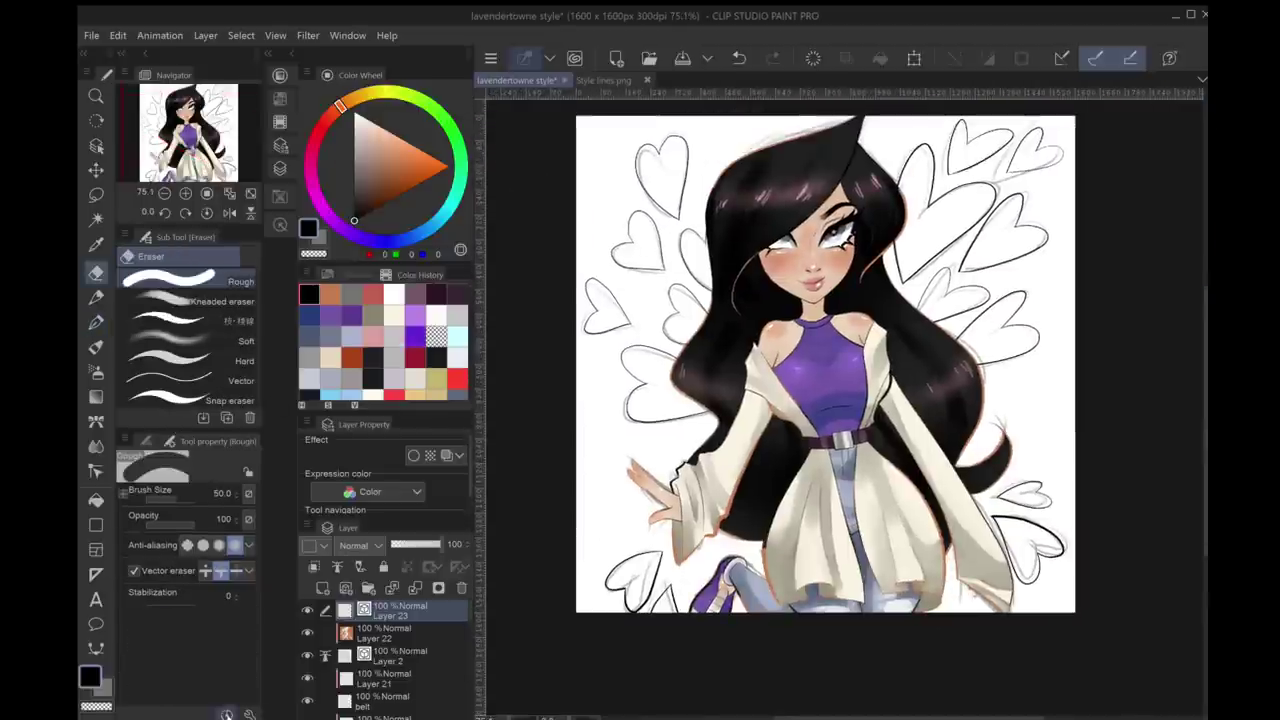
Add a layer for the heart colors beneath line art Layer 2 and set the Fill tool to refer to other layers
{"action": "key", "text": "g"}
{"action": "left_click", "coordinate": [392, 630]}
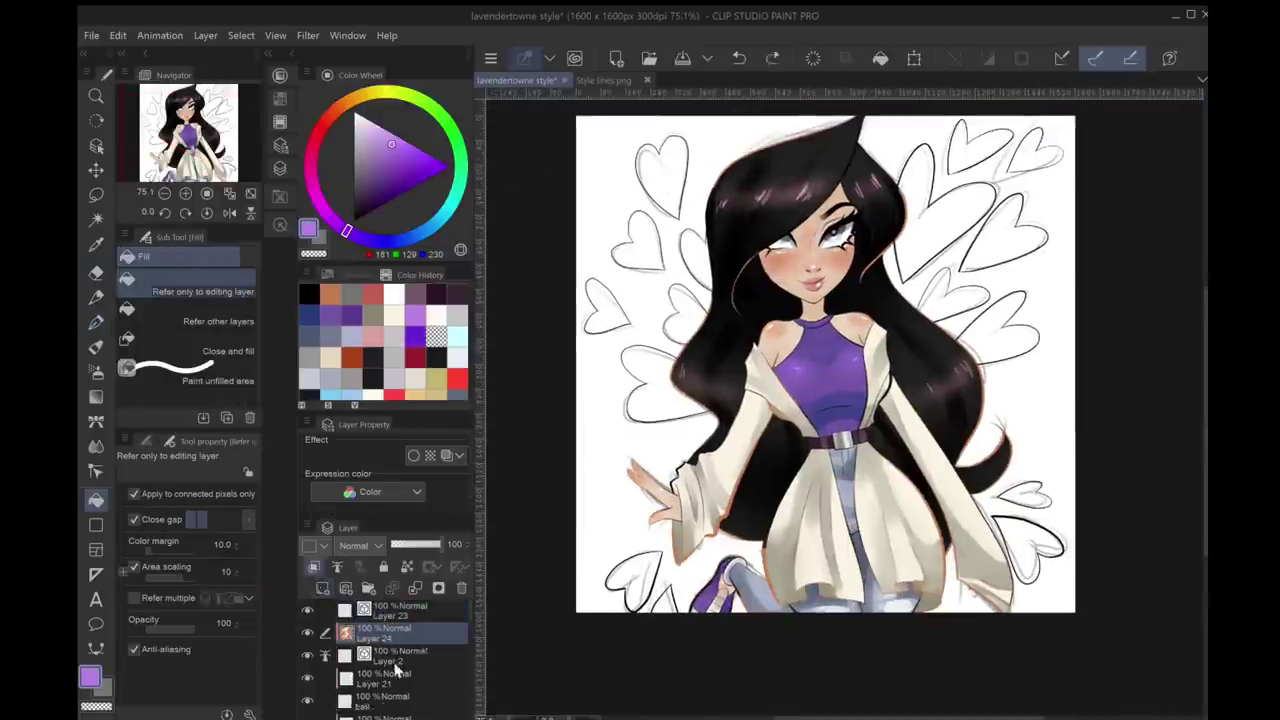
{"action": "left_click_drag", "start_coordinate": [397, 672], "coordinate": [397, 677]}
{"action": "left_click", "coordinate": [218, 321]}
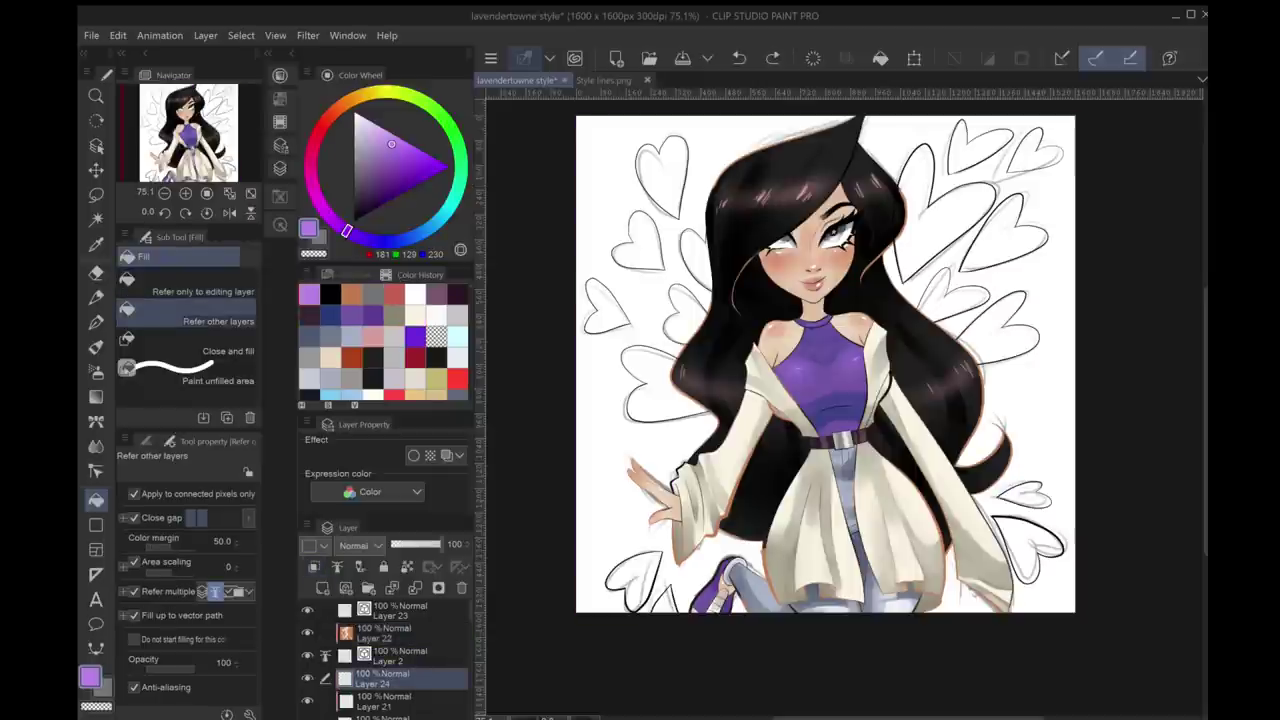
Fill the three outer hearts on the left and the bottom-left hearts with light purple (RGB 181, 129, 230)
{"action": "left_click", "coordinate": [638, 243]}
{"action": "left_click", "coordinate": [660, 165]}
{"action": "left_click", "coordinate": [608, 307]}
{"action": "left_click", "coordinate": [634, 582]}
{"action": "left_click_drag", "start_coordinate": [800, 380], "coordinate": [766, 408]}
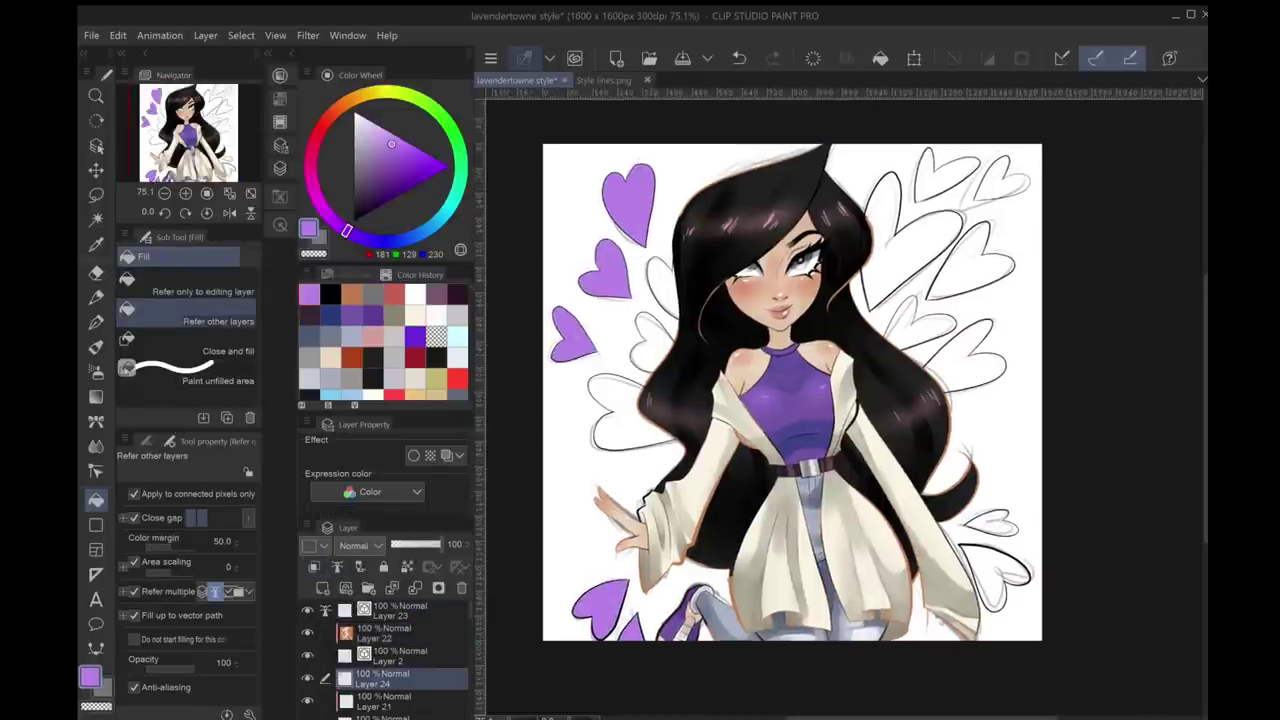
Fill the four outer hearts on the right light purple and the large heart beside the head dark purple (RGB 94, 60, 147)
{"action": "left_click", "coordinate": [945, 175]}
{"action": "left_click", "coordinate": [1002, 180]}
{"action": "left_click", "coordinate": [991, 522]}
{"action": "left_click", "coordinate": [995, 578]}
{"action": "left_click", "coordinate": [911, 242]}
Move heart color Layer 24 and heart line art Layer 23 beneath the skin layer so they sit behind the character
{"action": "scroll", "coordinate": [920, 255], "scroll_direction": "up", "scroll_amount": 5}
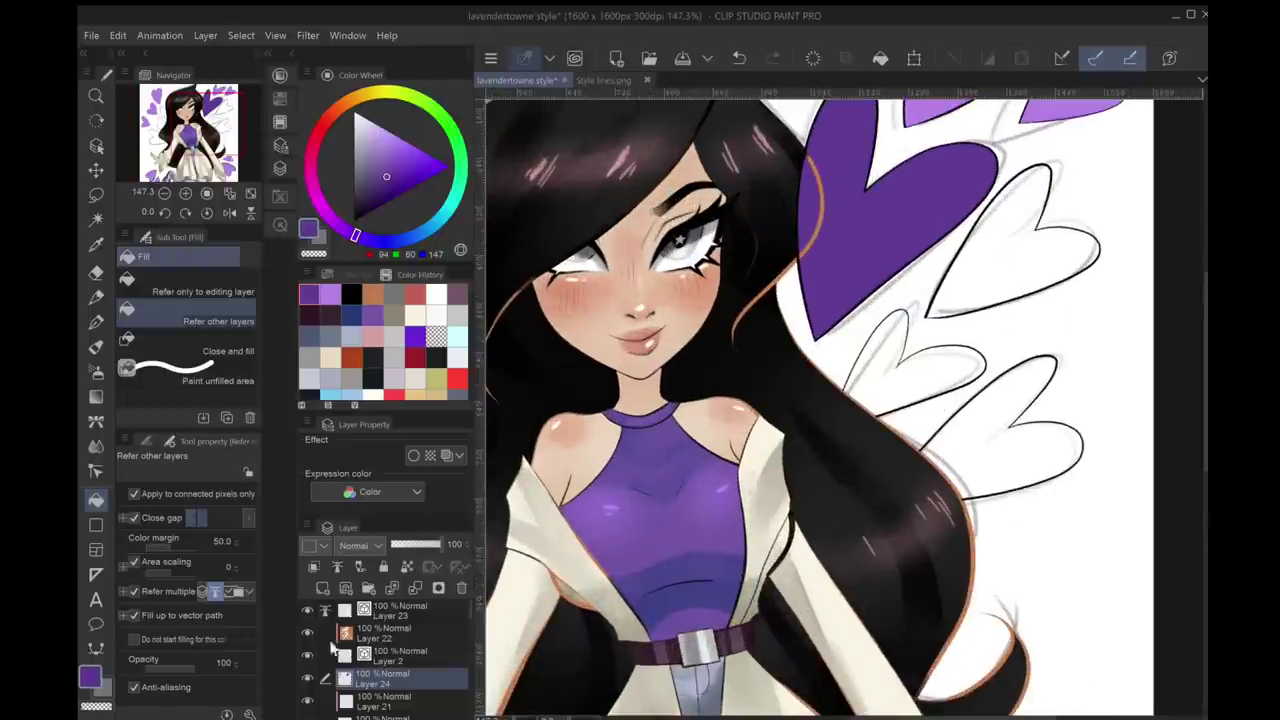
{"action": "scroll", "coordinate": [390, 700], "scroll_direction": "down", "scroll_amount": 3}
{"action": "scroll", "coordinate": [392, 700], "scroll_direction": "down", "scroll_amount": 10}
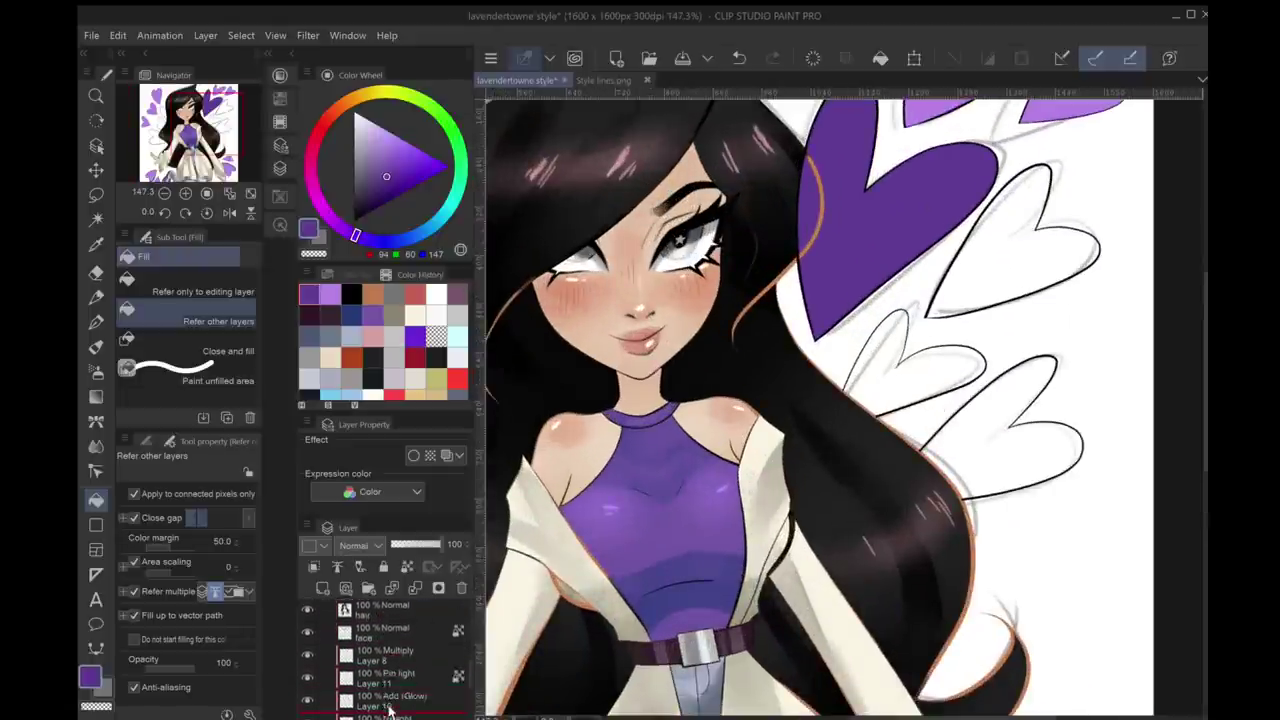
{"action": "key", "text": "ctrl+minus"}
{"action": "scroll", "coordinate": [396, 700], "scroll_direction": "up", "scroll_amount": 8}
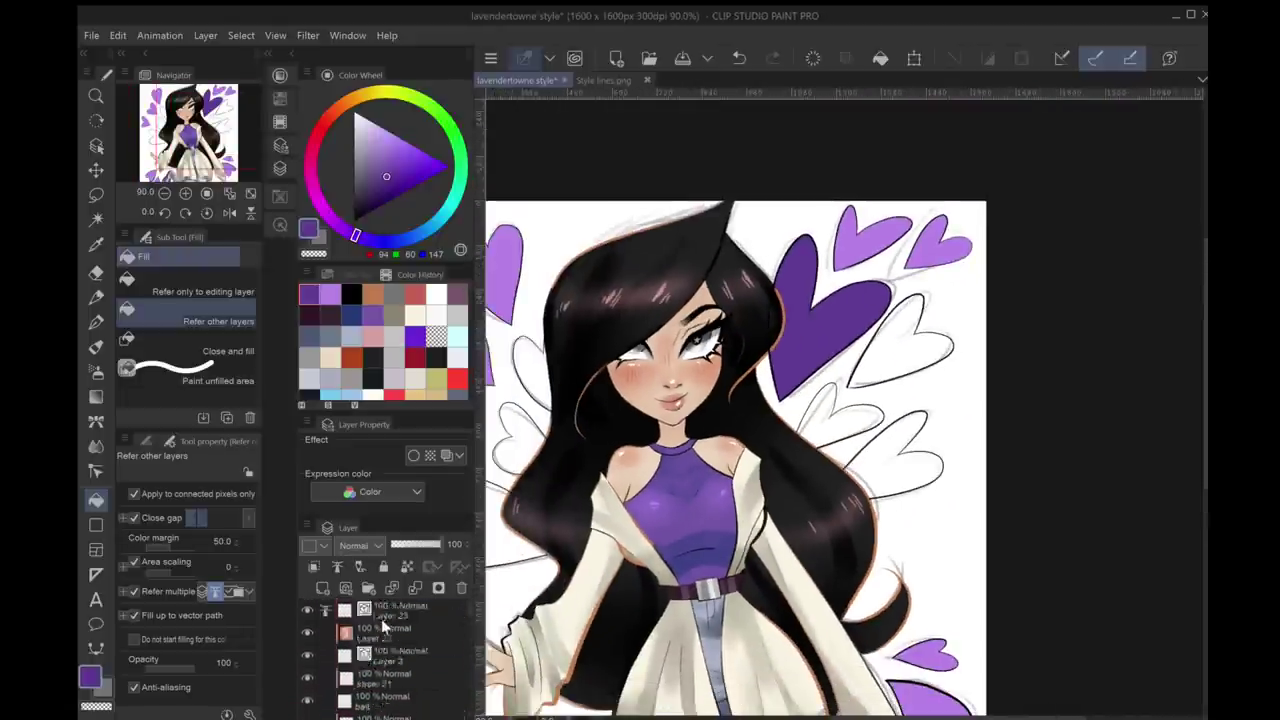
{"action": "scroll", "coordinate": [398, 700], "scroll_direction": "down", "scroll_amount": 7}
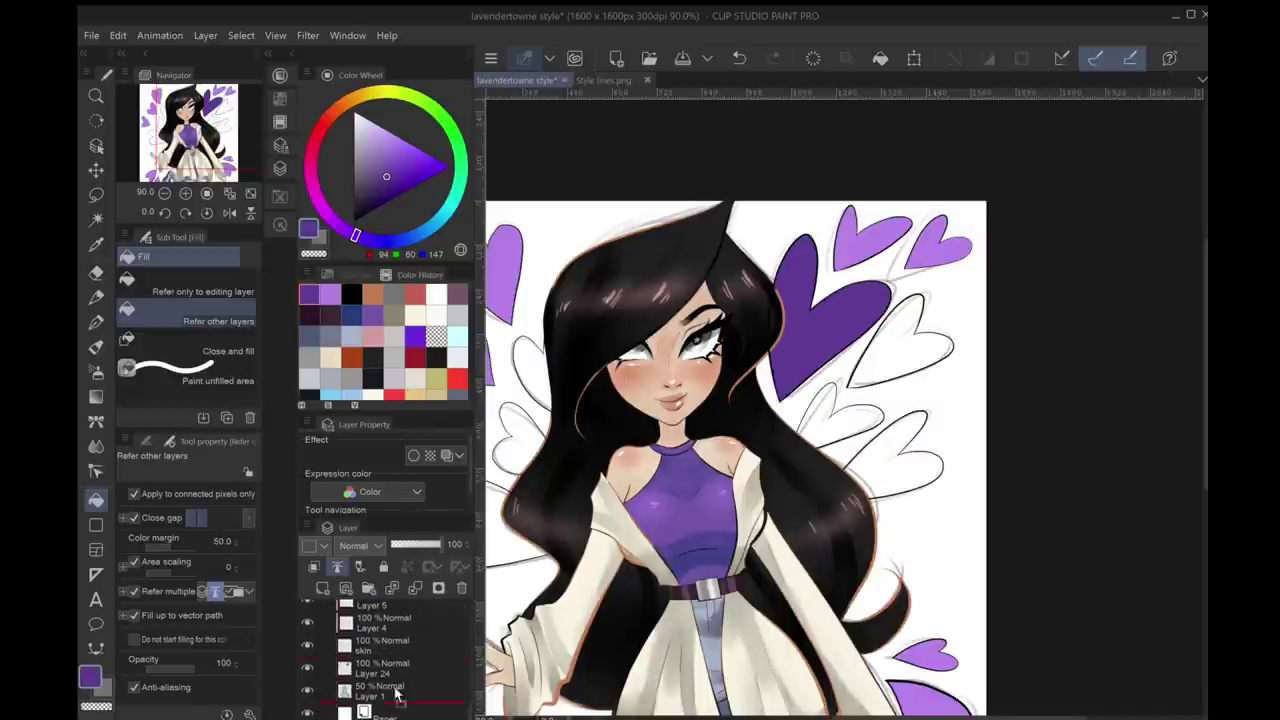
{"action": "left_click", "coordinate": [400, 648]}
{"action": "scroll", "coordinate": [762, 514], "scroll_direction": "up", "scroll_amount": 1}
{"action": "left_click", "coordinate": [400, 668]}
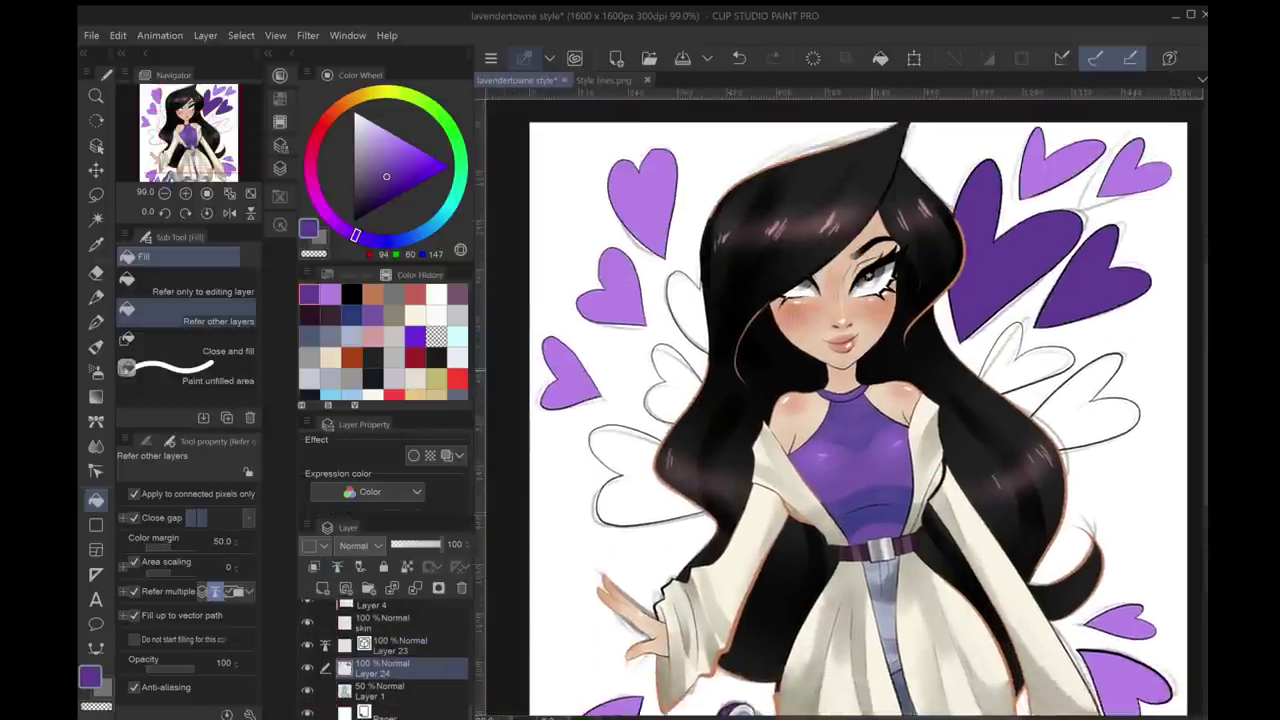
Close the open outlines of the three hearts against the left side of the hair and fill them dark purple (RGB 94, 60, 147)
{"action": "scroll", "coordinate": [845, 400], "scroll_direction": "up", "scroll_amount": 4}
{"action": "key", "text": "p"}
{"action": "scroll", "coordinate": [845, 400], "scroll_direction": "up", "scroll_amount": 2}
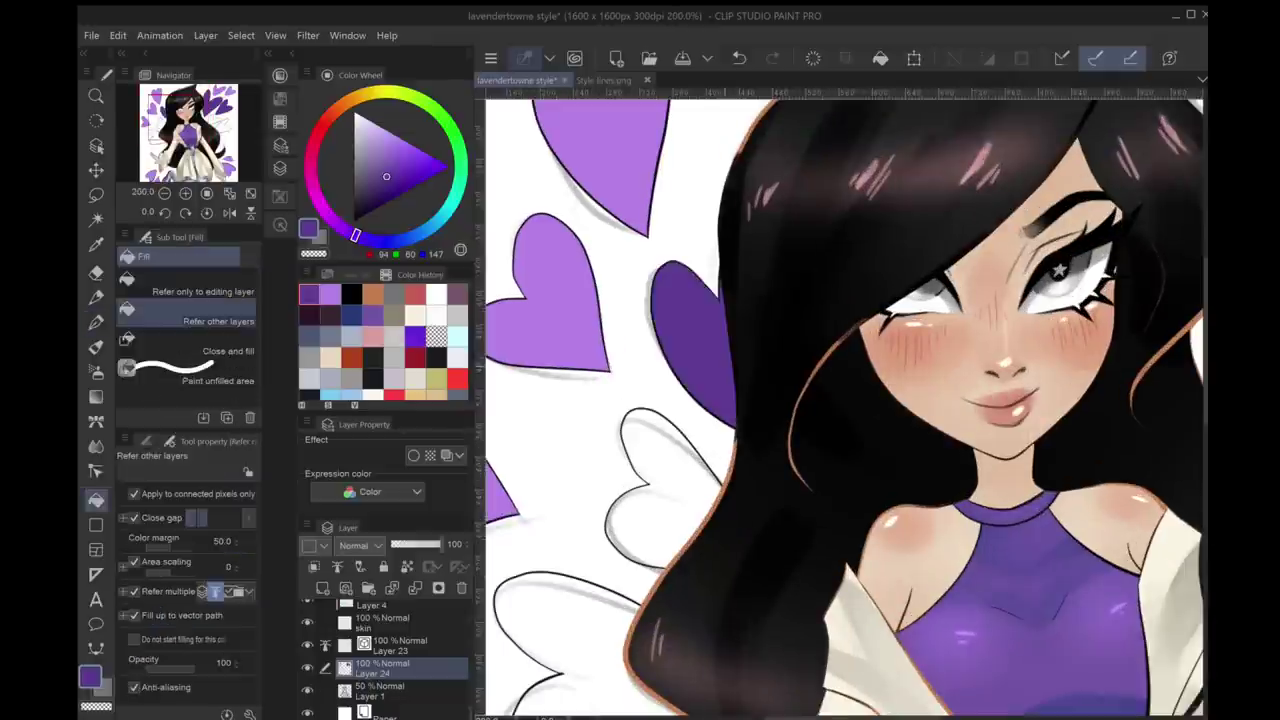
{"action": "left_click_drag", "start_coordinate": [845, 400], "coordinate": [932, 369]}
{"action": "key", "text": "g"}
{"action": "left_click_drag", "start_coordinate": [845, 400], "coordinate": [925, 310]}
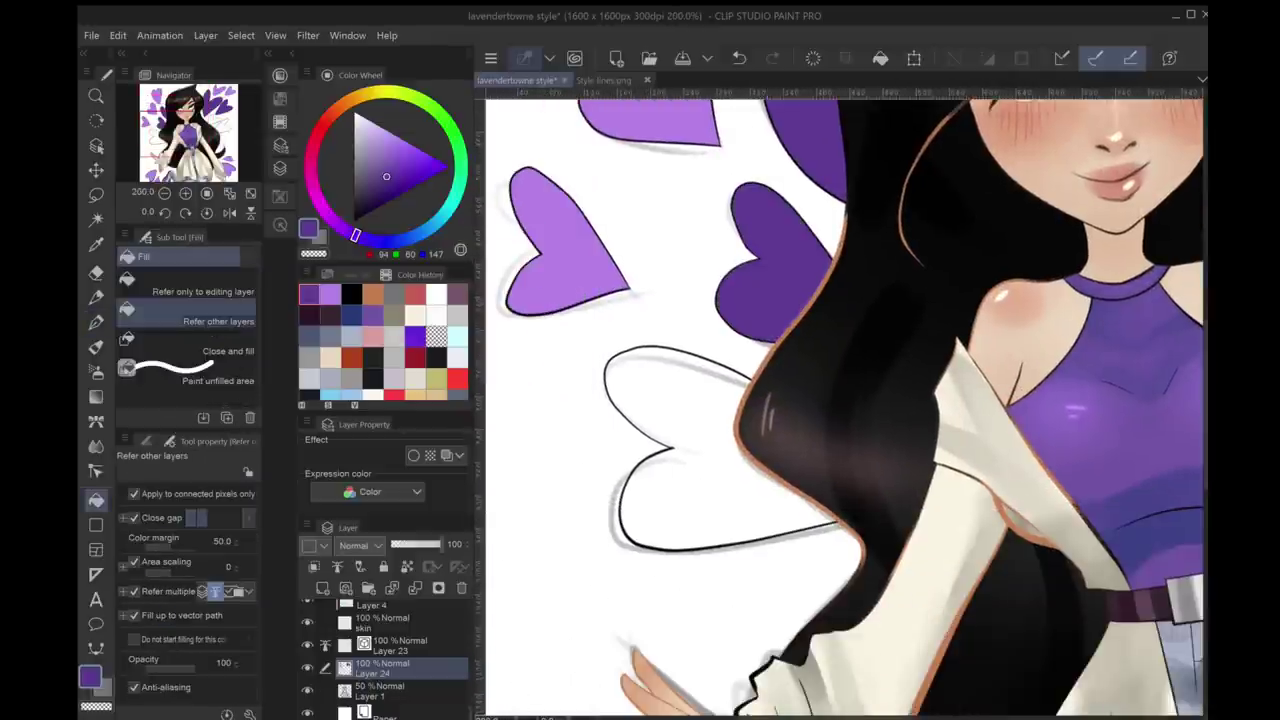
{"action": "key", "text": "p"}
{"action": "key", "text": "g"}
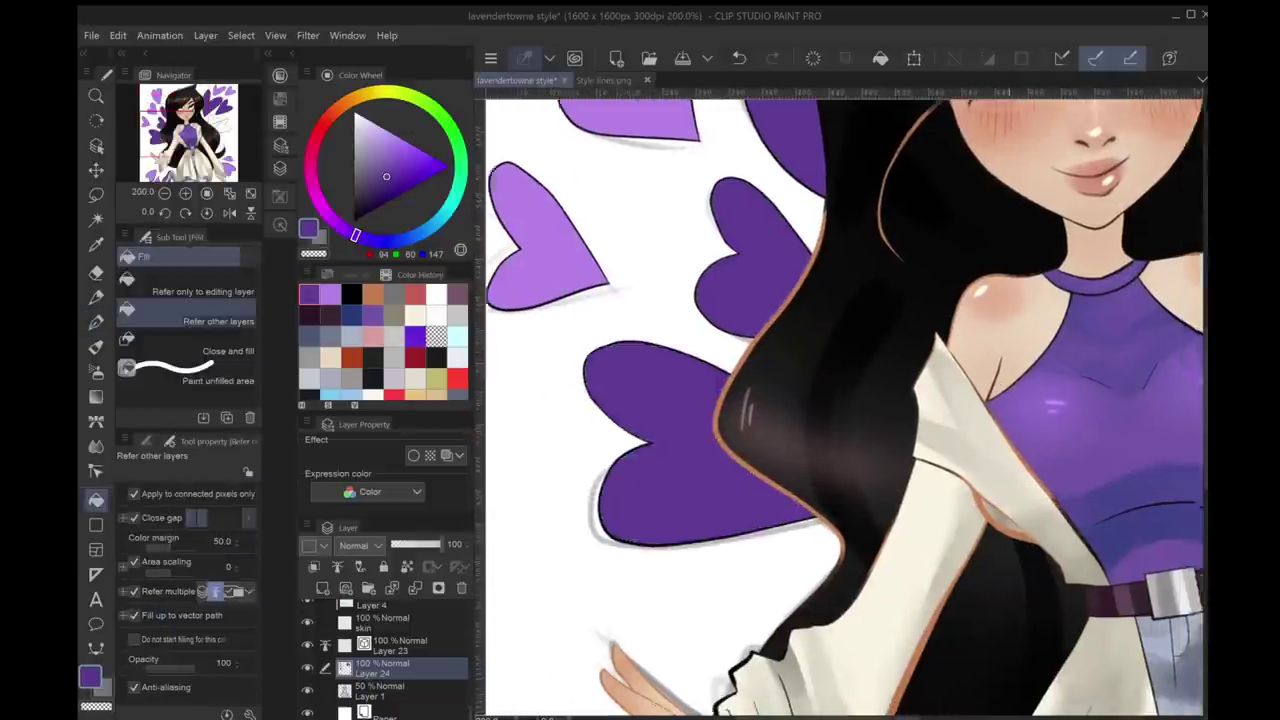
Close the outlines of the two lower hearts beside the right hair with the G-pen at size 4 and fill them dark purple
{"action": "left_click_drag", "start_coordinate": [845, 400], "coordinate": [545, 330]}
{"action": "key", "text": "p"}
{"action": "key", "text": "g"}
{"action": "left_click", "coordinate": [700, 400]}
{"action": "key", "text": "p"}
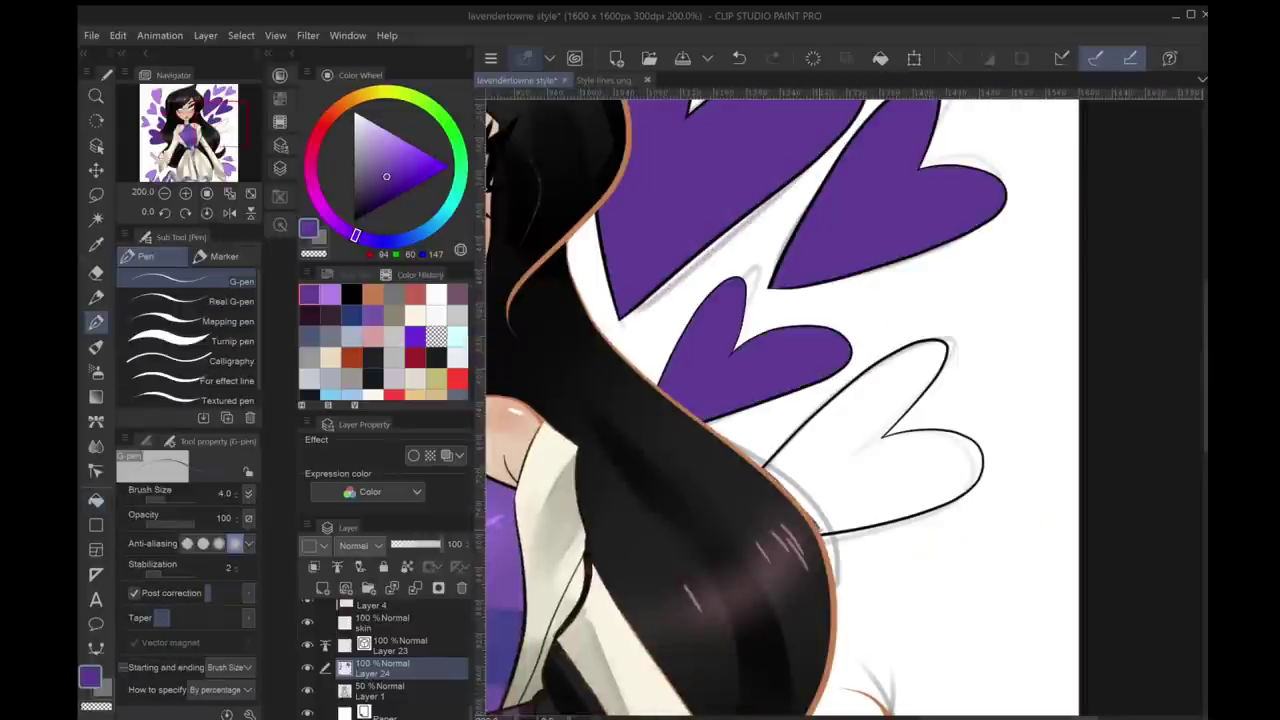
{"action": "key", "text": "g"}
{"action": "scroll", "coordinate": [845, 400], "scroll_direction": "down", "scroll_amount": 6}
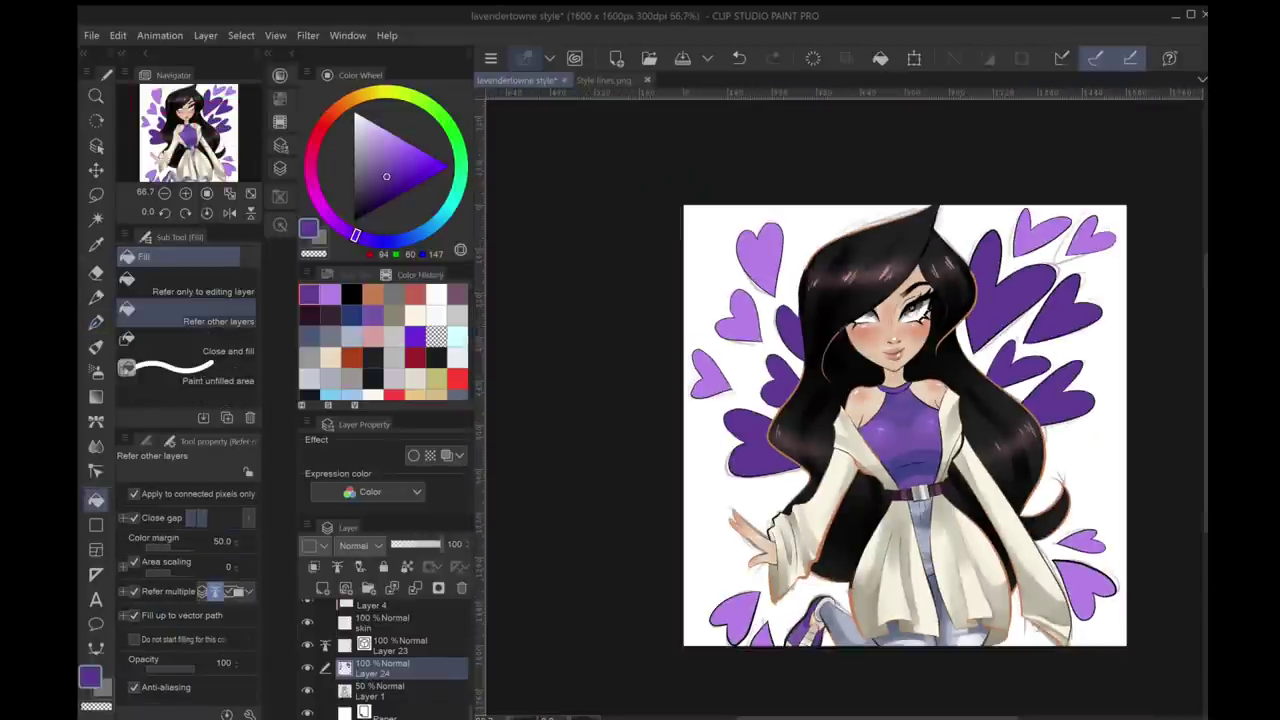
Sample the light purple of the outer heart at the upper left and lock the transparent pixels of heart color Layer 24
{"action": "scroll", "coordinate": [845, 400], "scroll_direction": "up", "scroll_amount": 5}
{"action": "left_click", "coordinate": [400, 645]}
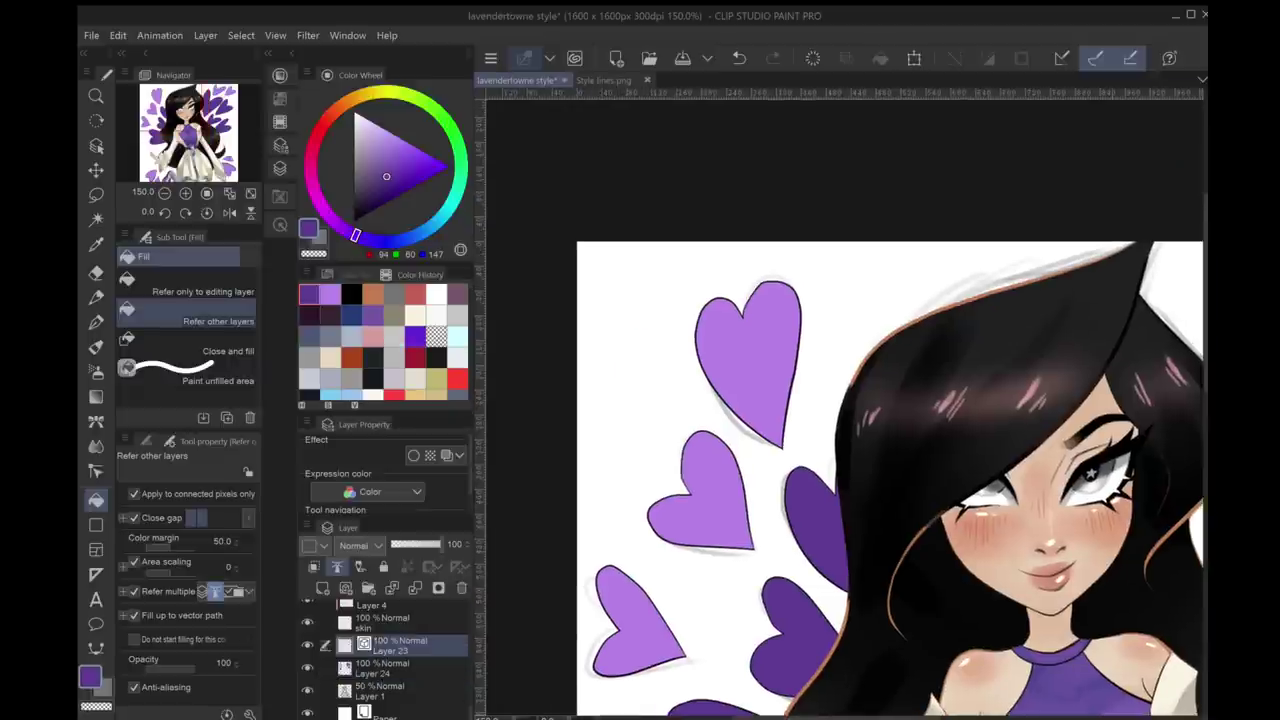
{"action": "key", "text": "p"}
{"action": "left_click", "coordinate": [770, 295], "text": "alt"}
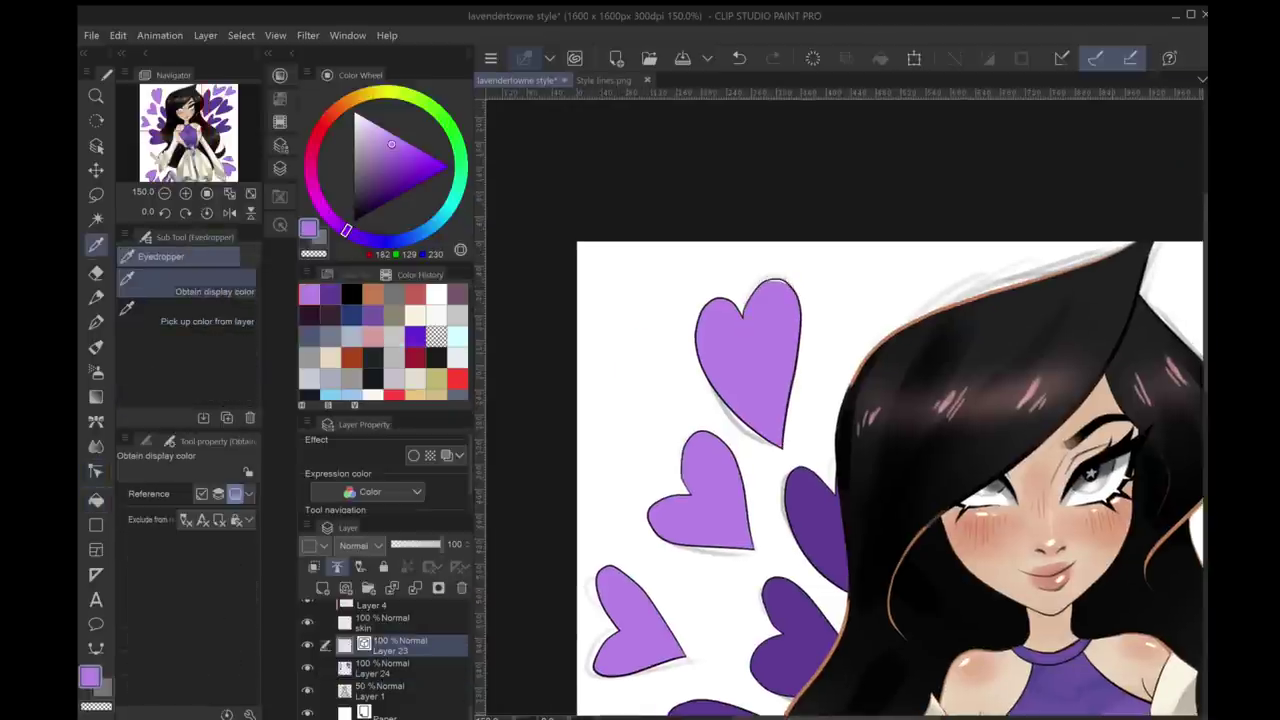
{"action": "key", "text": "g"}
{"action": "key", "text": "alt+bracketleft"}
{"action": "scroll", "coordinate": [845, 400], "scroll_direction": "down", "scroll_amount": 5}
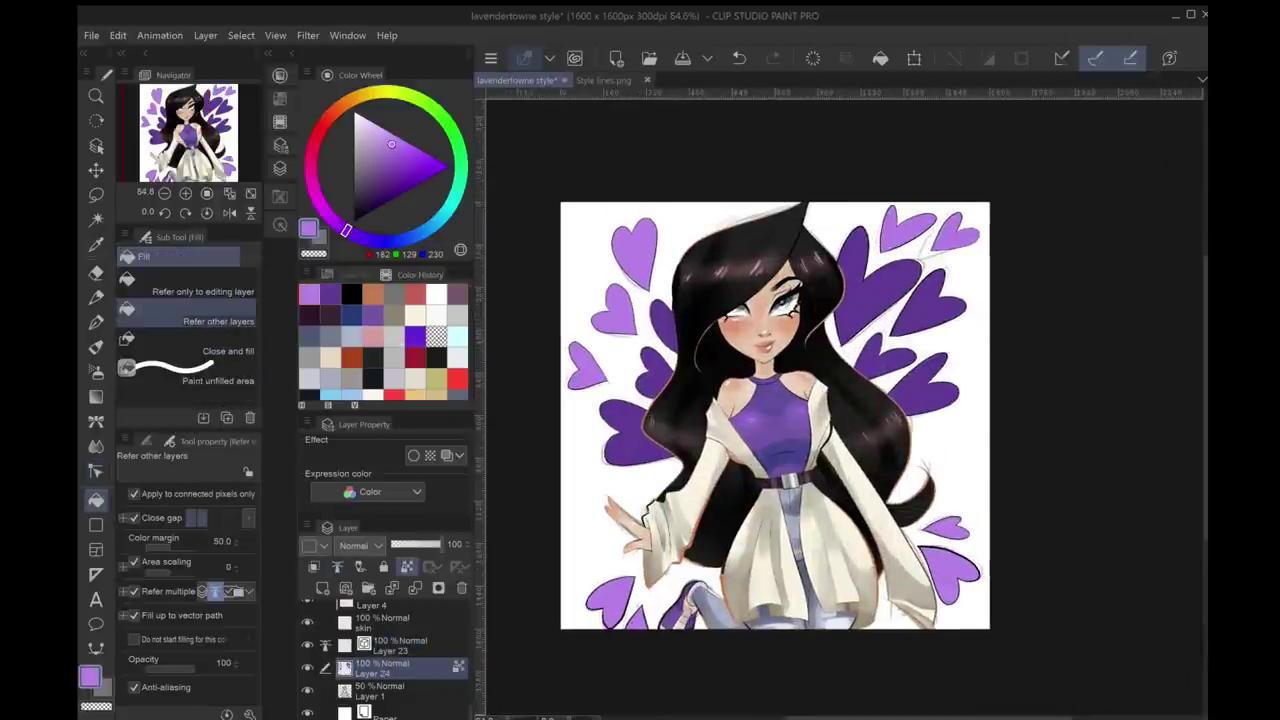
Fill the two lower hearts beside the right hair and the two lower hearts beside the left hair very dark purple
{"action": "left_click", "coordinate": [940, 395], "text": "alt"}
{"action": "left_click", "coordinate": [919, 384]}
{"action": "left_click", "coordinate": [940, 395], "text": "alt"}
{"action": "left_click", "coordinate": [885, 357]}
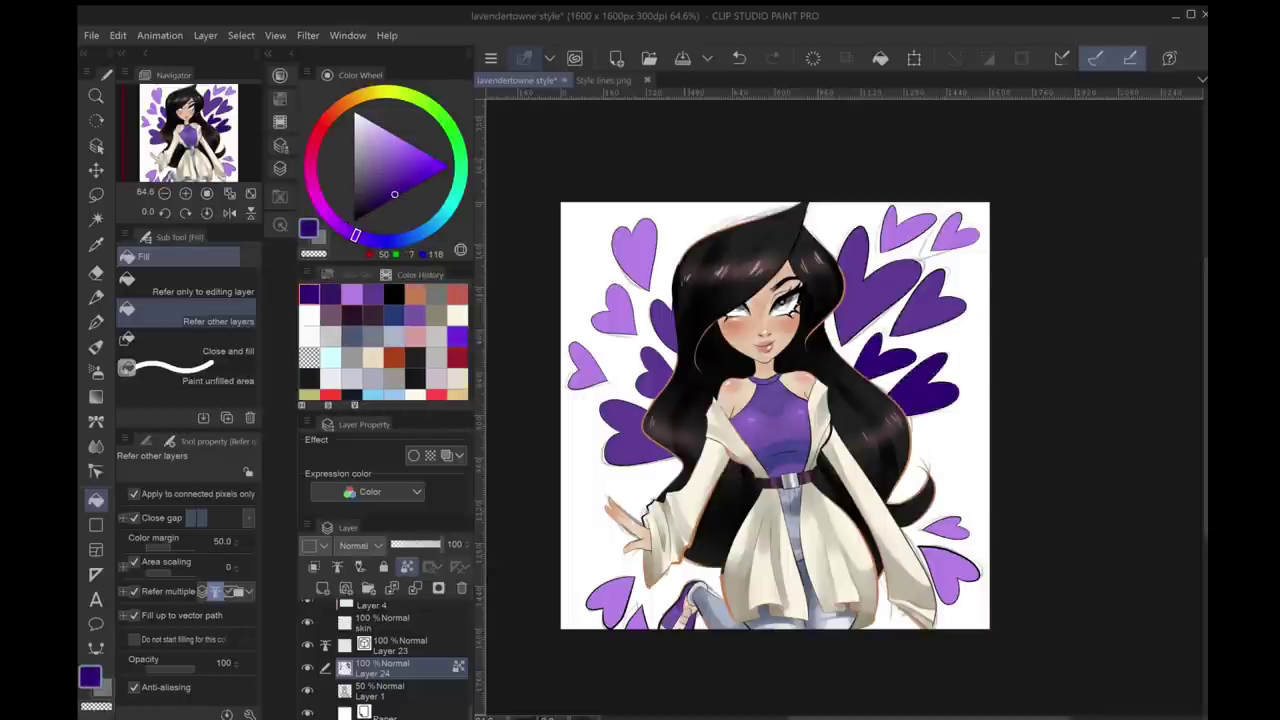
{"action": "left_click", "coordinate": [625, 435]}
{"action": "left_click", "coordinate": [655, 372]}
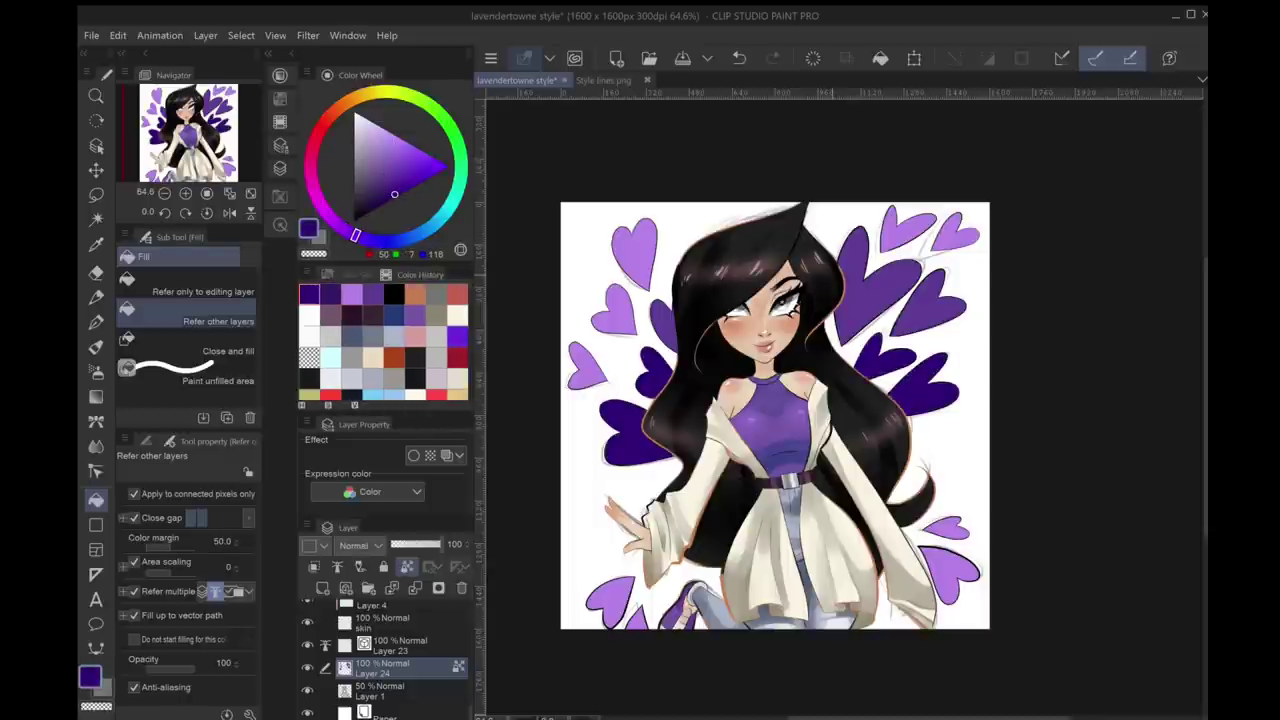
Refill the middle heart against the left hair with the medium purple (RGB 94, 60, 147) sampled from the large heart beside the head
{"action": "scroll", "coordinate": [775, 415], "scroll_direction": "down", "scroll_amount": 2}
{"action": "left_click", "coordinate": [880, 290], "text": "alt"}
{"action": "scroll", "coordinate": [775, 415], "scroll_direction": "up", "scroll_amount": 2}
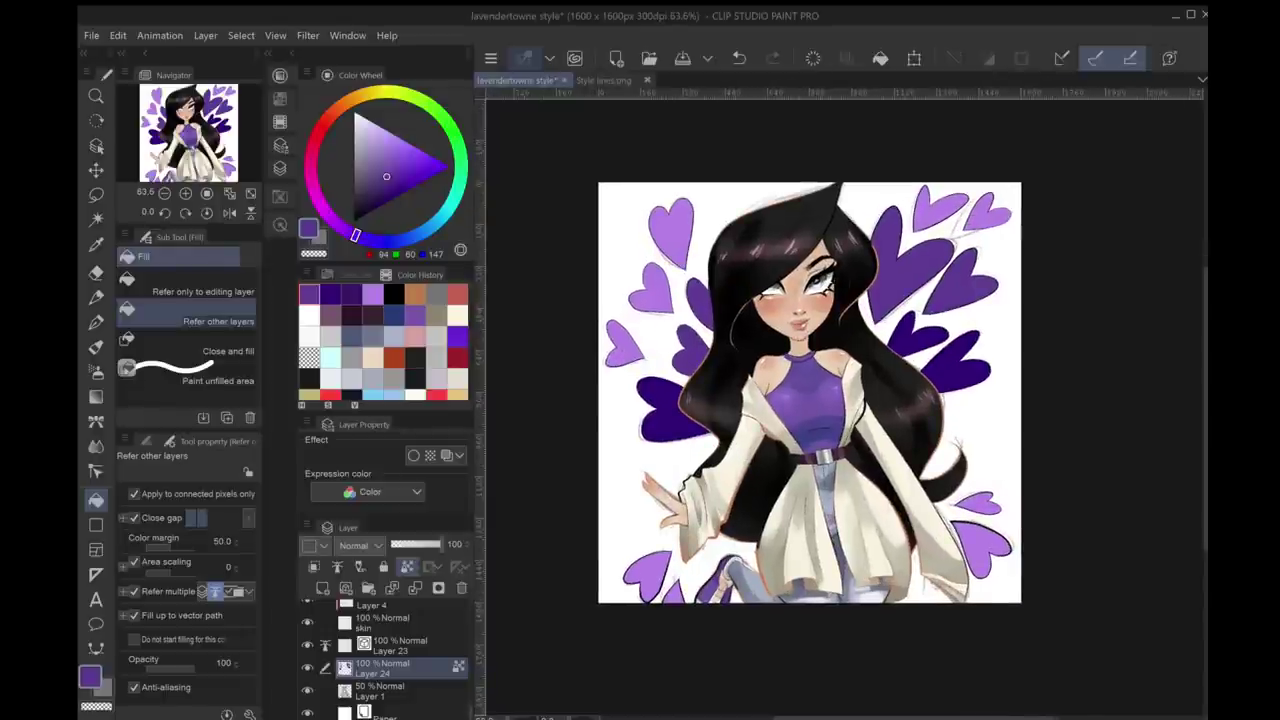
Shift the hue of all heart colors on Layer 24 to pink and dark red with a hue adjustment
{"action": "left_click", "coordinate": [117, 35]}
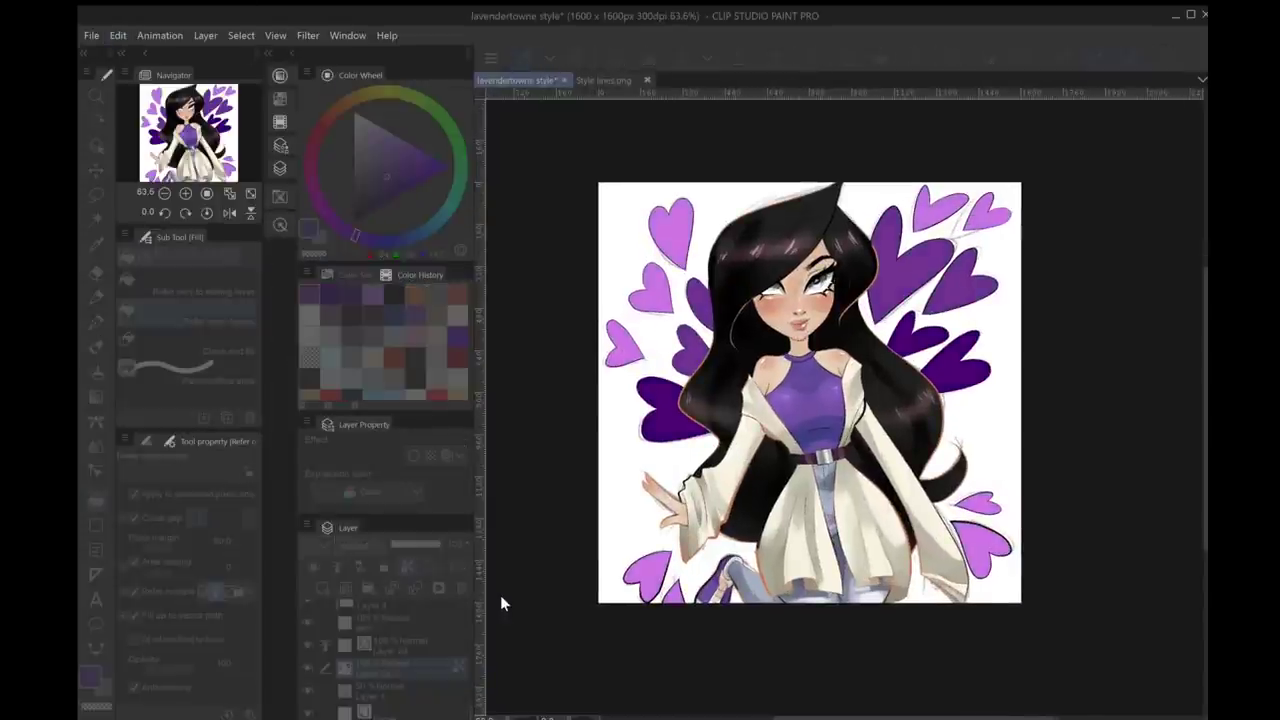
{"action": "left_click_drag", "start_coordinate": [500, 595], "coordinate": [535, 594]}
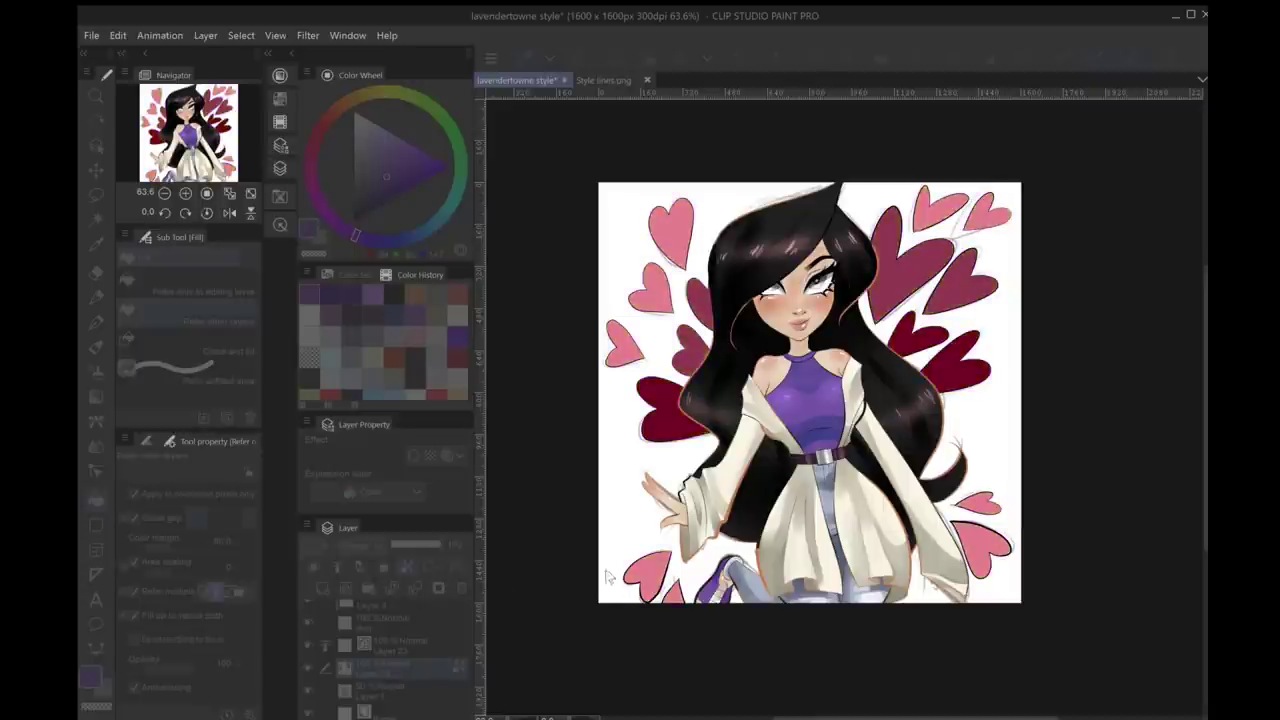
{"action": "key", "text": "Return"}
Try recoloring the heart outlines pink (RGB 230, 129, 143) with the Turnip pen at size 200 on a new layer clipped to Layer 23
{"action": "left_click", "coordinate": [350, 645]}
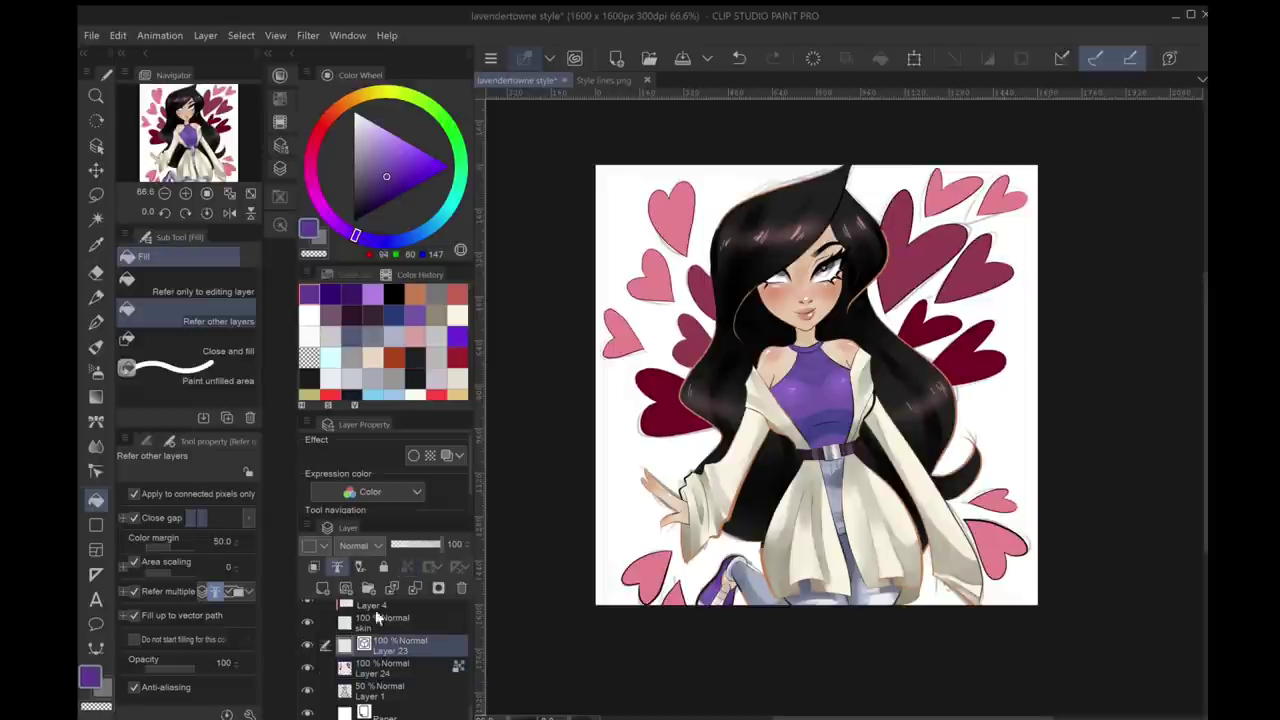
{"action": "left_click", "coordinate": [322, 587]}
{"action": "left_click", "coordinate": [313, 567]}
{"action": "key", "text": "i"}
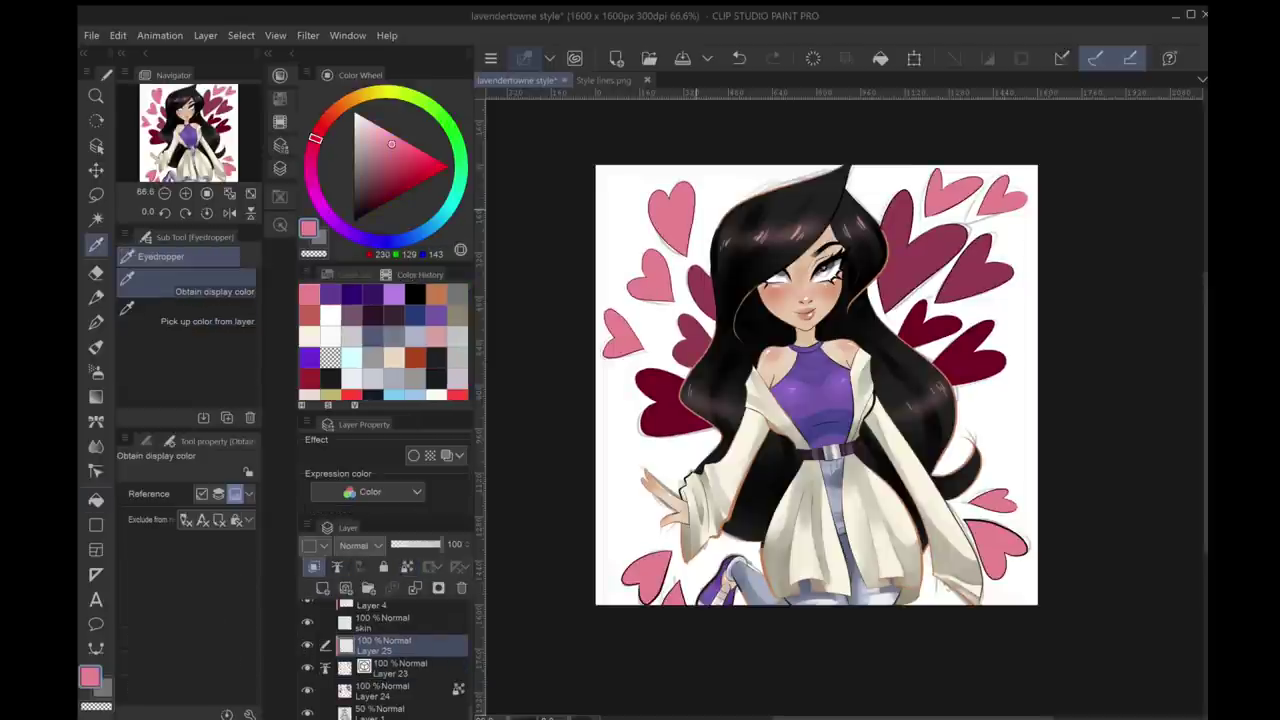
{"action": "key", "text": "p"}
{"action": "left_click", "coordinate": [190, 340]}
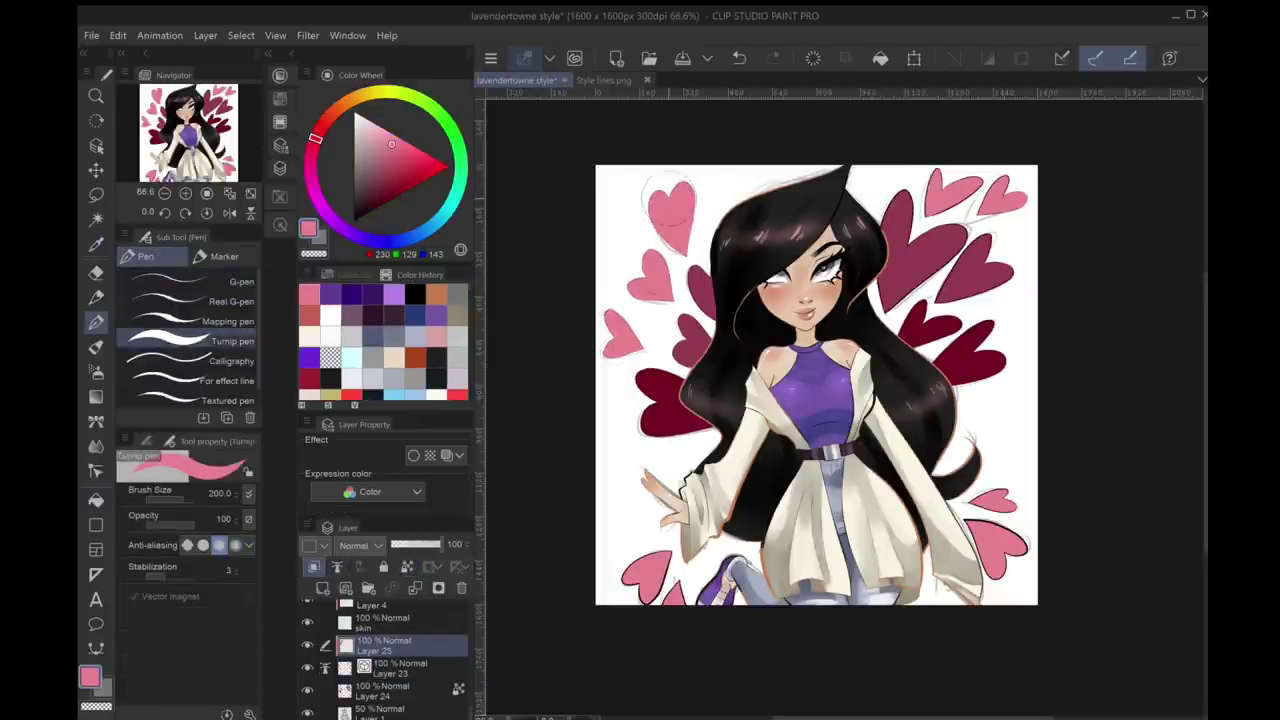
{"action": "mouse_move", "coordinate": [985, 565]}
{"action": "left_mouse_down"}
{"action": "mouse_move", "coordinate": [1044, 533]}
{"action": "mouse_move", "coordinate": [963, 455]}
{"action": "left_mouse_up"}
{"action": "scroll", "coordinate": [1048, 540], "scroll_direction": "up", "scroll_amount": 1}
{"action": "scroll", "coordinate": [801, 390], "scroll_direction": "up", "scroll_amount": 1}
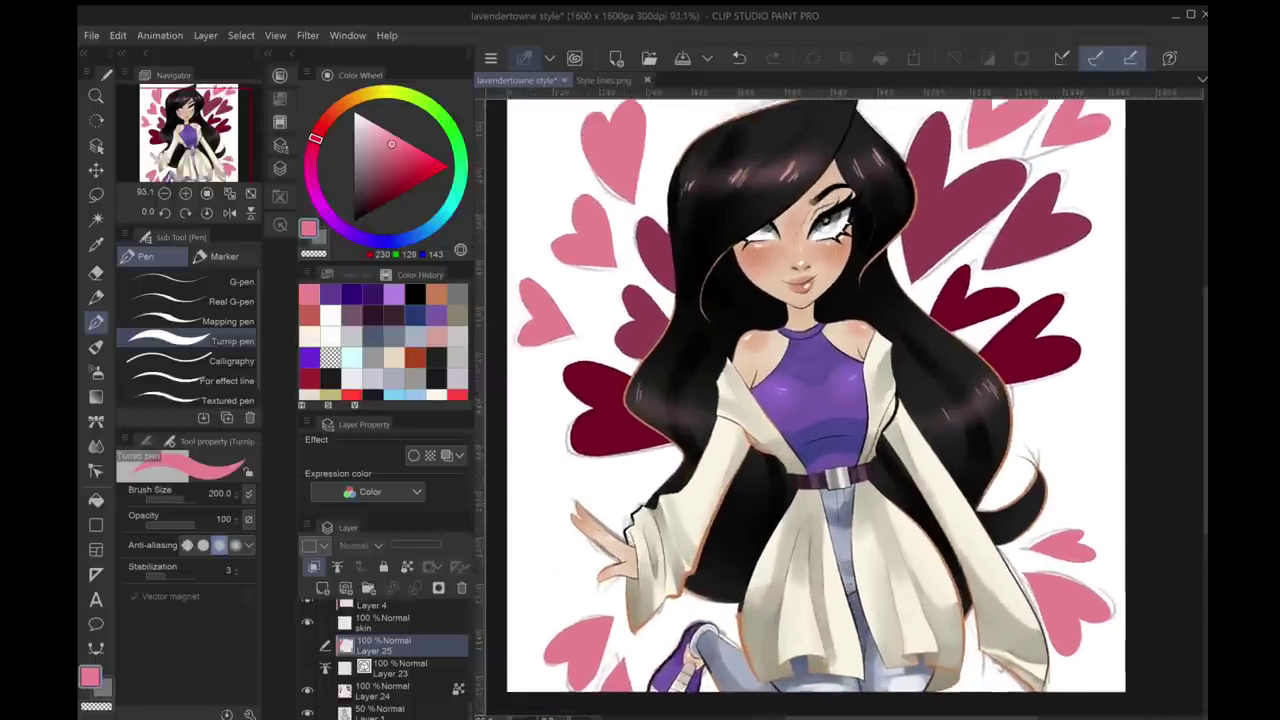
{"action": "key", "text": "ctrl+e"}
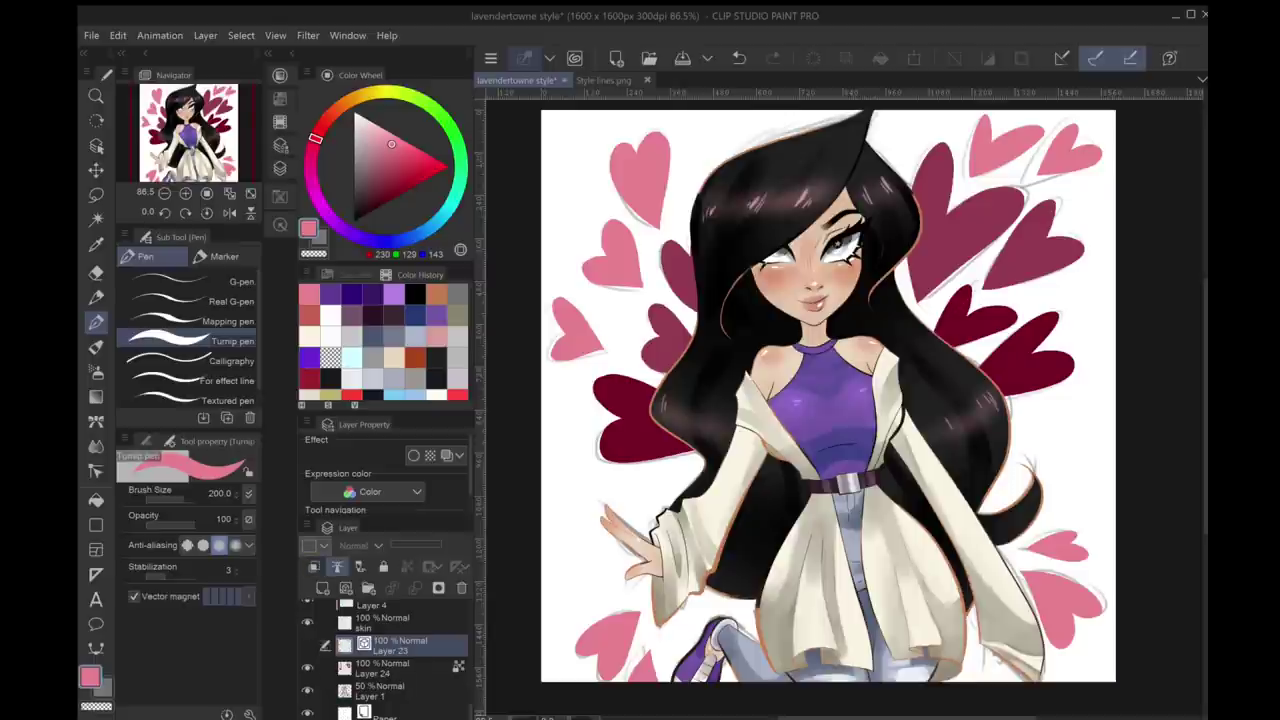
{"action": "key", "text": "ctrl+z"}
Fill the lowest heart against the left hair and the two lower hearts against the right hair light pink (RGB 230, 129, 143) on Layer 24
{"action": "key", "text": "g"}
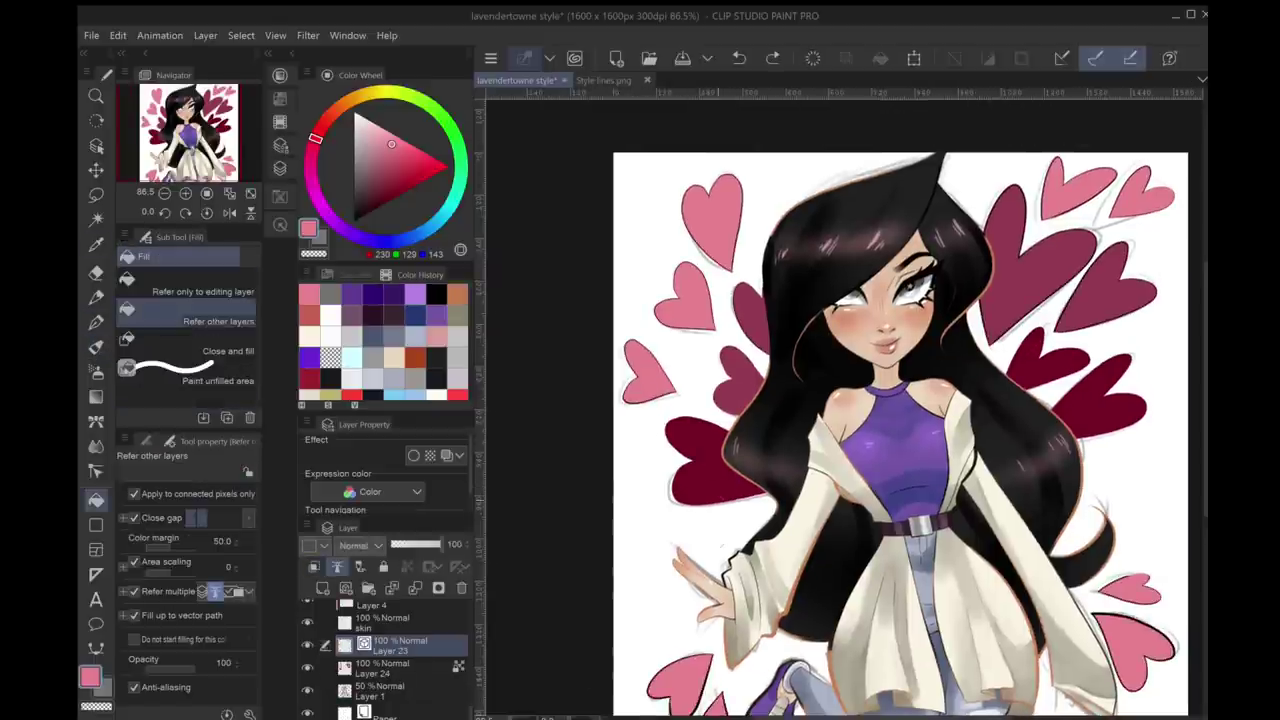
{"action": "left_click", "coordinate": [390, 667]}
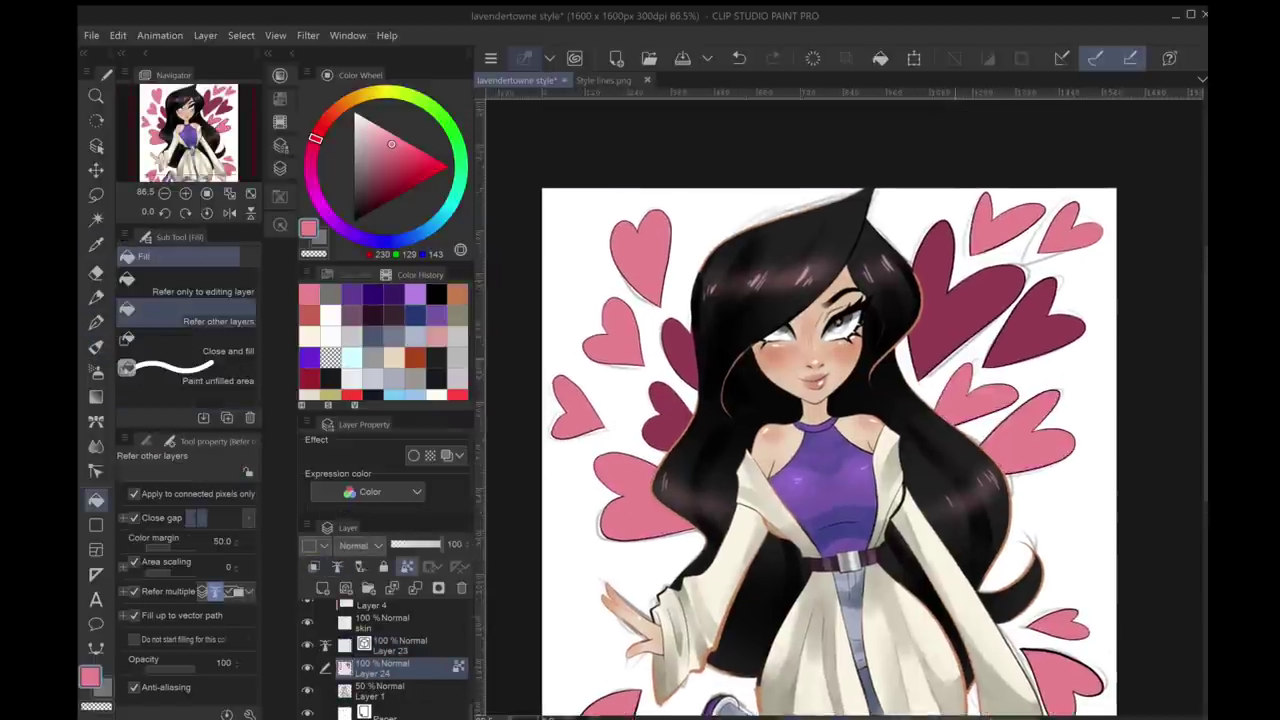
{"action": "key", "text": "ctrl+z"}
Fill the outer hearts dark red (RGB 118, 7, 36), keeping the hearts against the lower hair and beside the right sleeve light pink
{"action": "key", "text": "i"}
{"action": "key", "text": "g"}
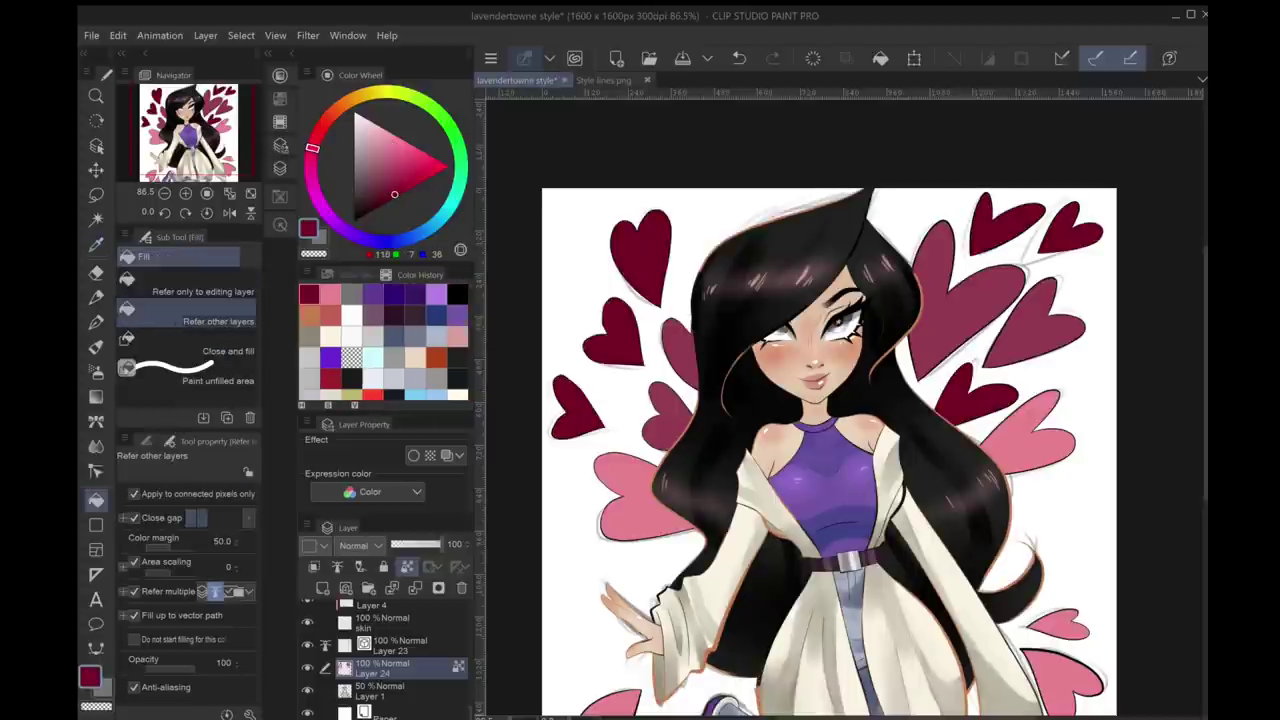
{"action": "key", "text": "i"}
{"action": "key", "text": "g"}
{"action": "key", "text": "i"}
{"action": "key", "text": "ctrl+z"}
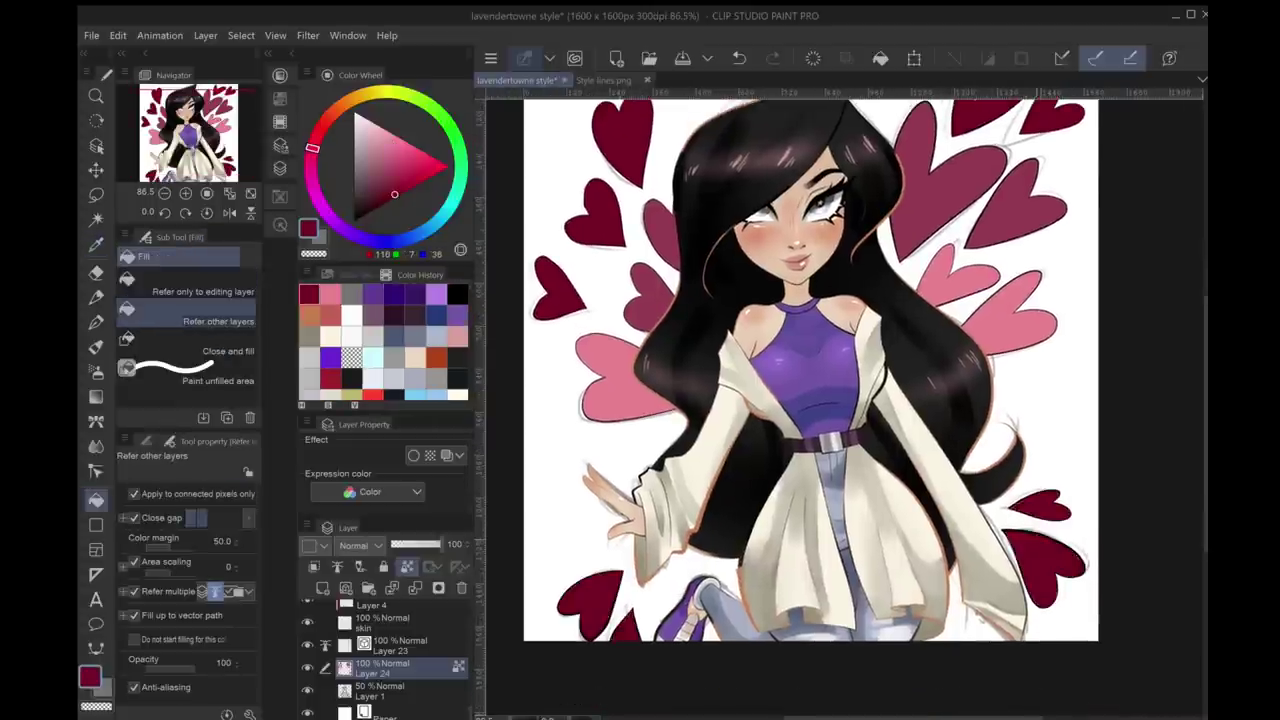
Recolor the middle hearts beside the head and upper hair a brighter raspberry pink between the light pink and dark red
{"action": "key", "text": "ctrl+plus"}
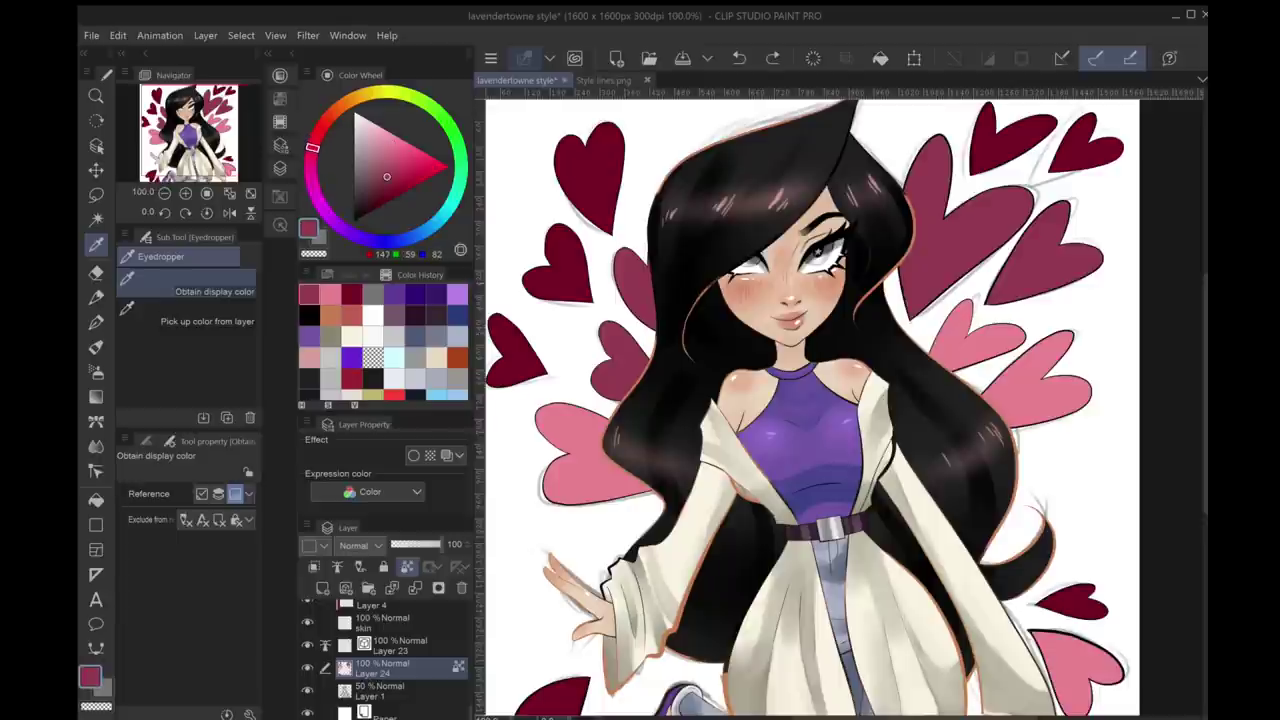
{"action": "key", "text": "g"}
{"action": "key", "text": "ctrl+0"}
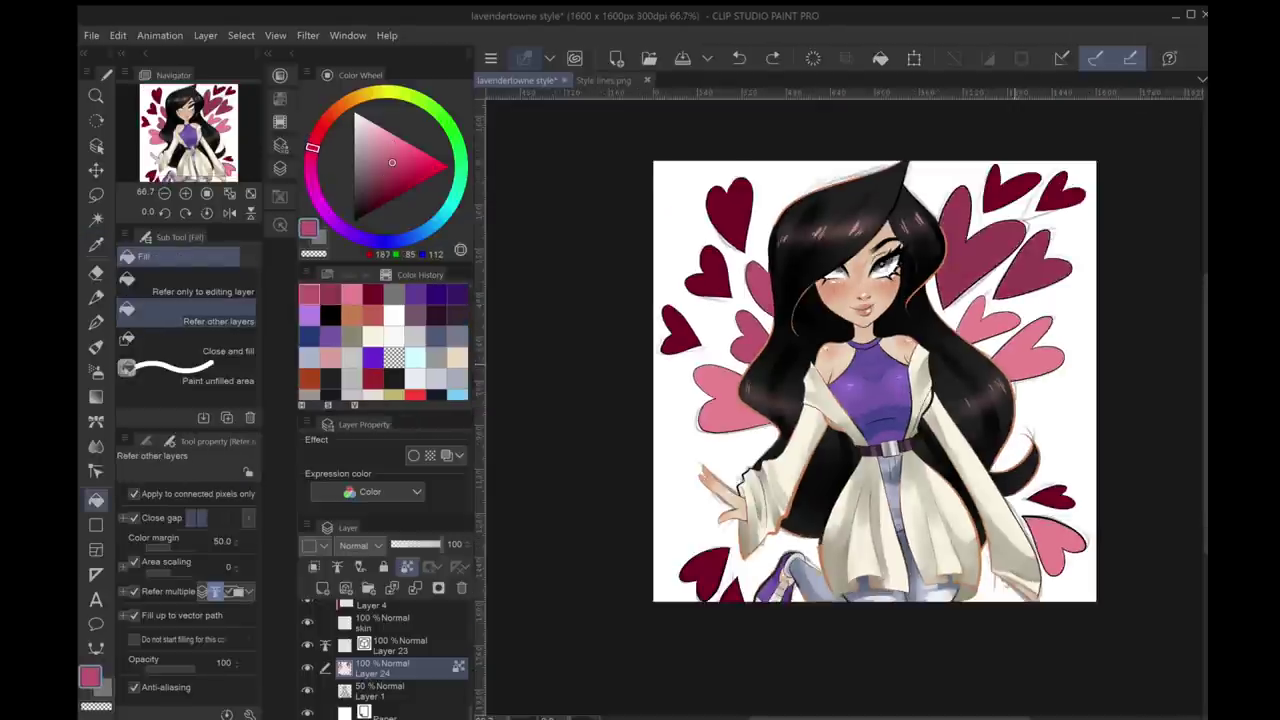
{"action": "key", "text": "ctrl+alt+0"}
{"action": "key", "text": "ctrl+minus"}
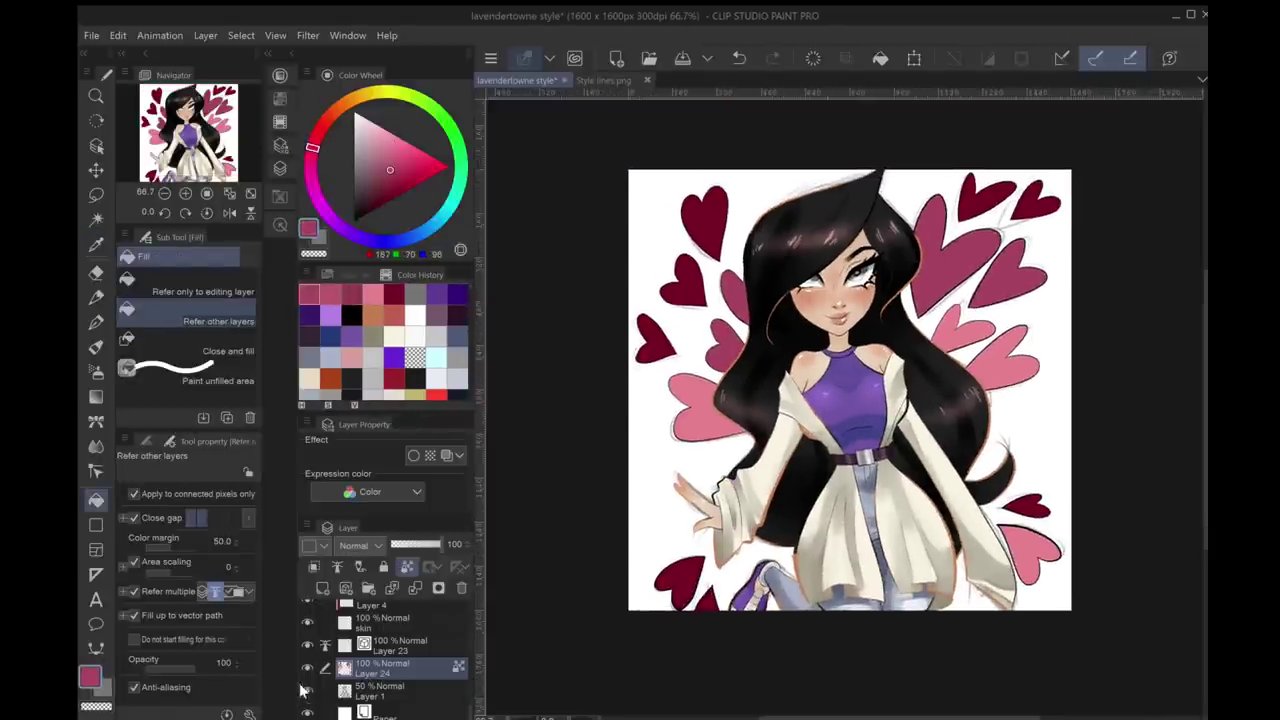